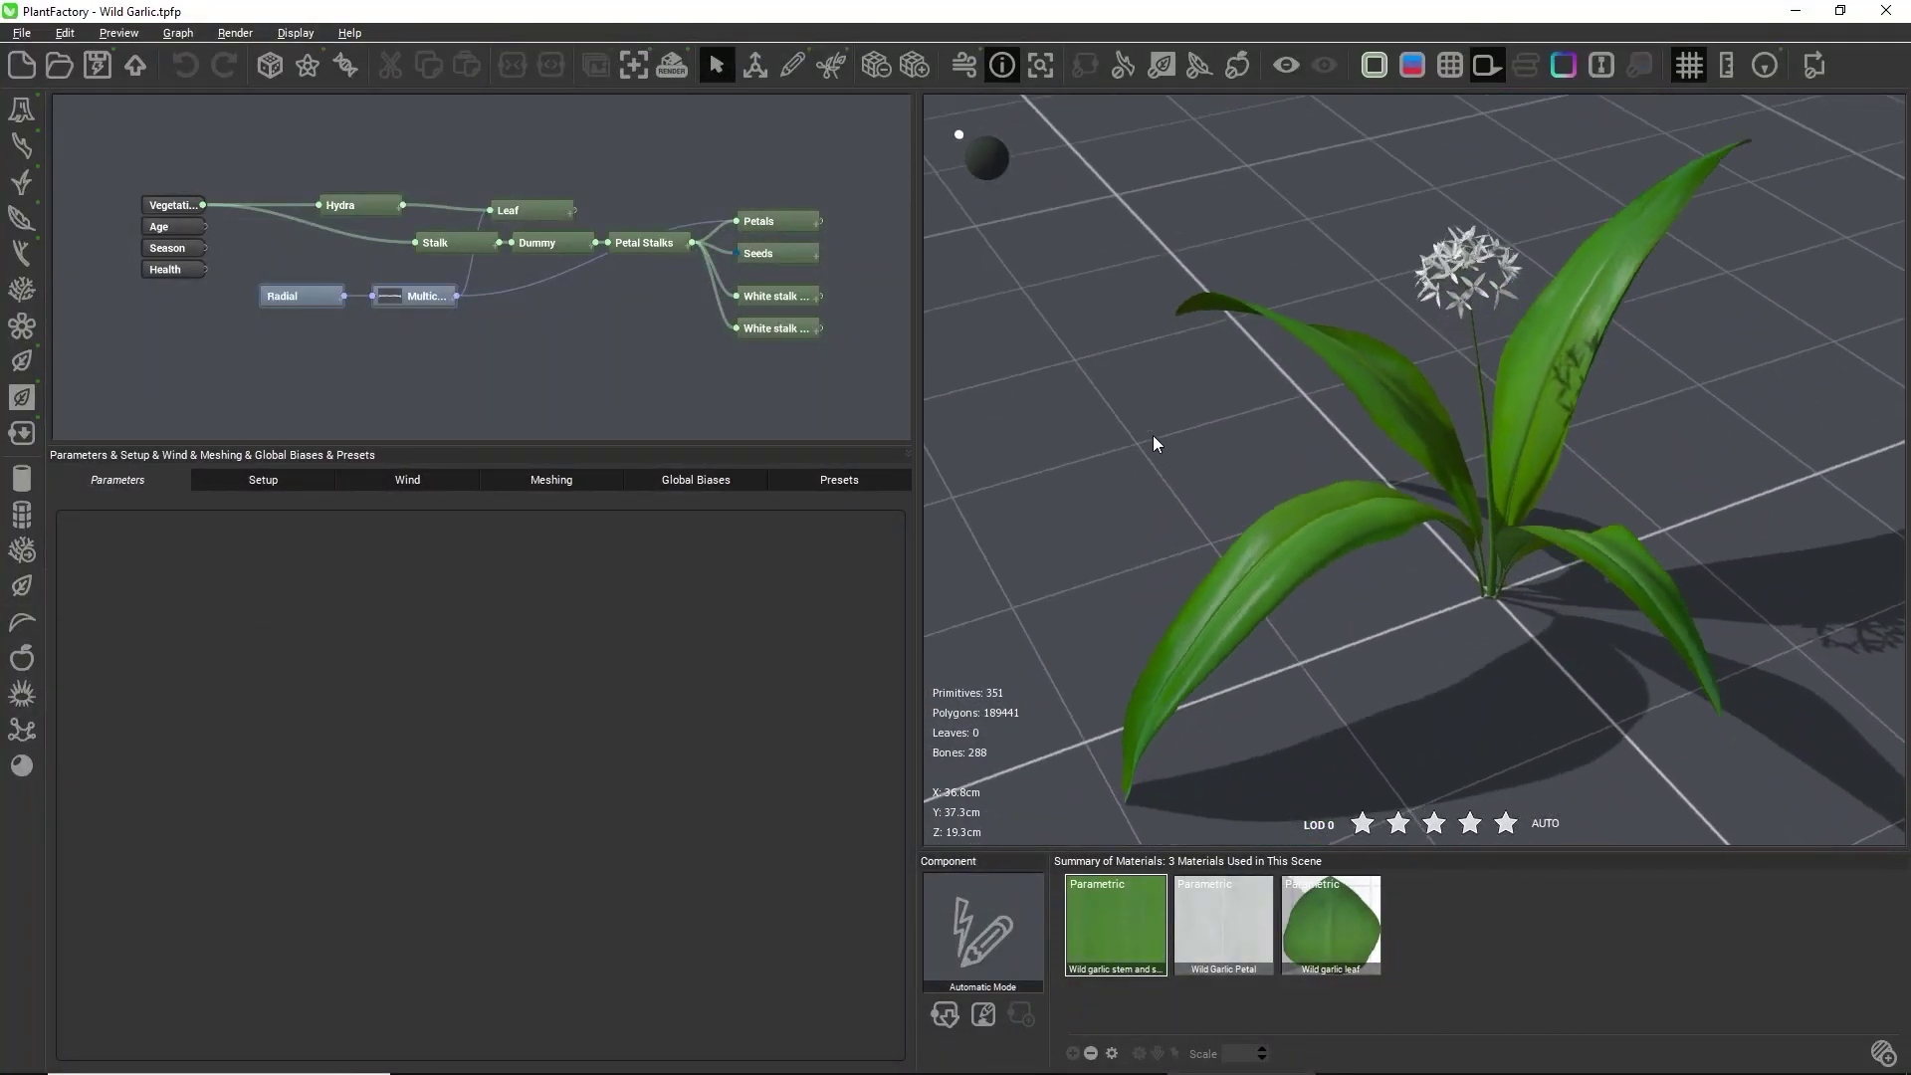
Examine the finished wild garlic's flower head up close and generate several new variations of the plant.
scroll(1495, 289, up, 5)
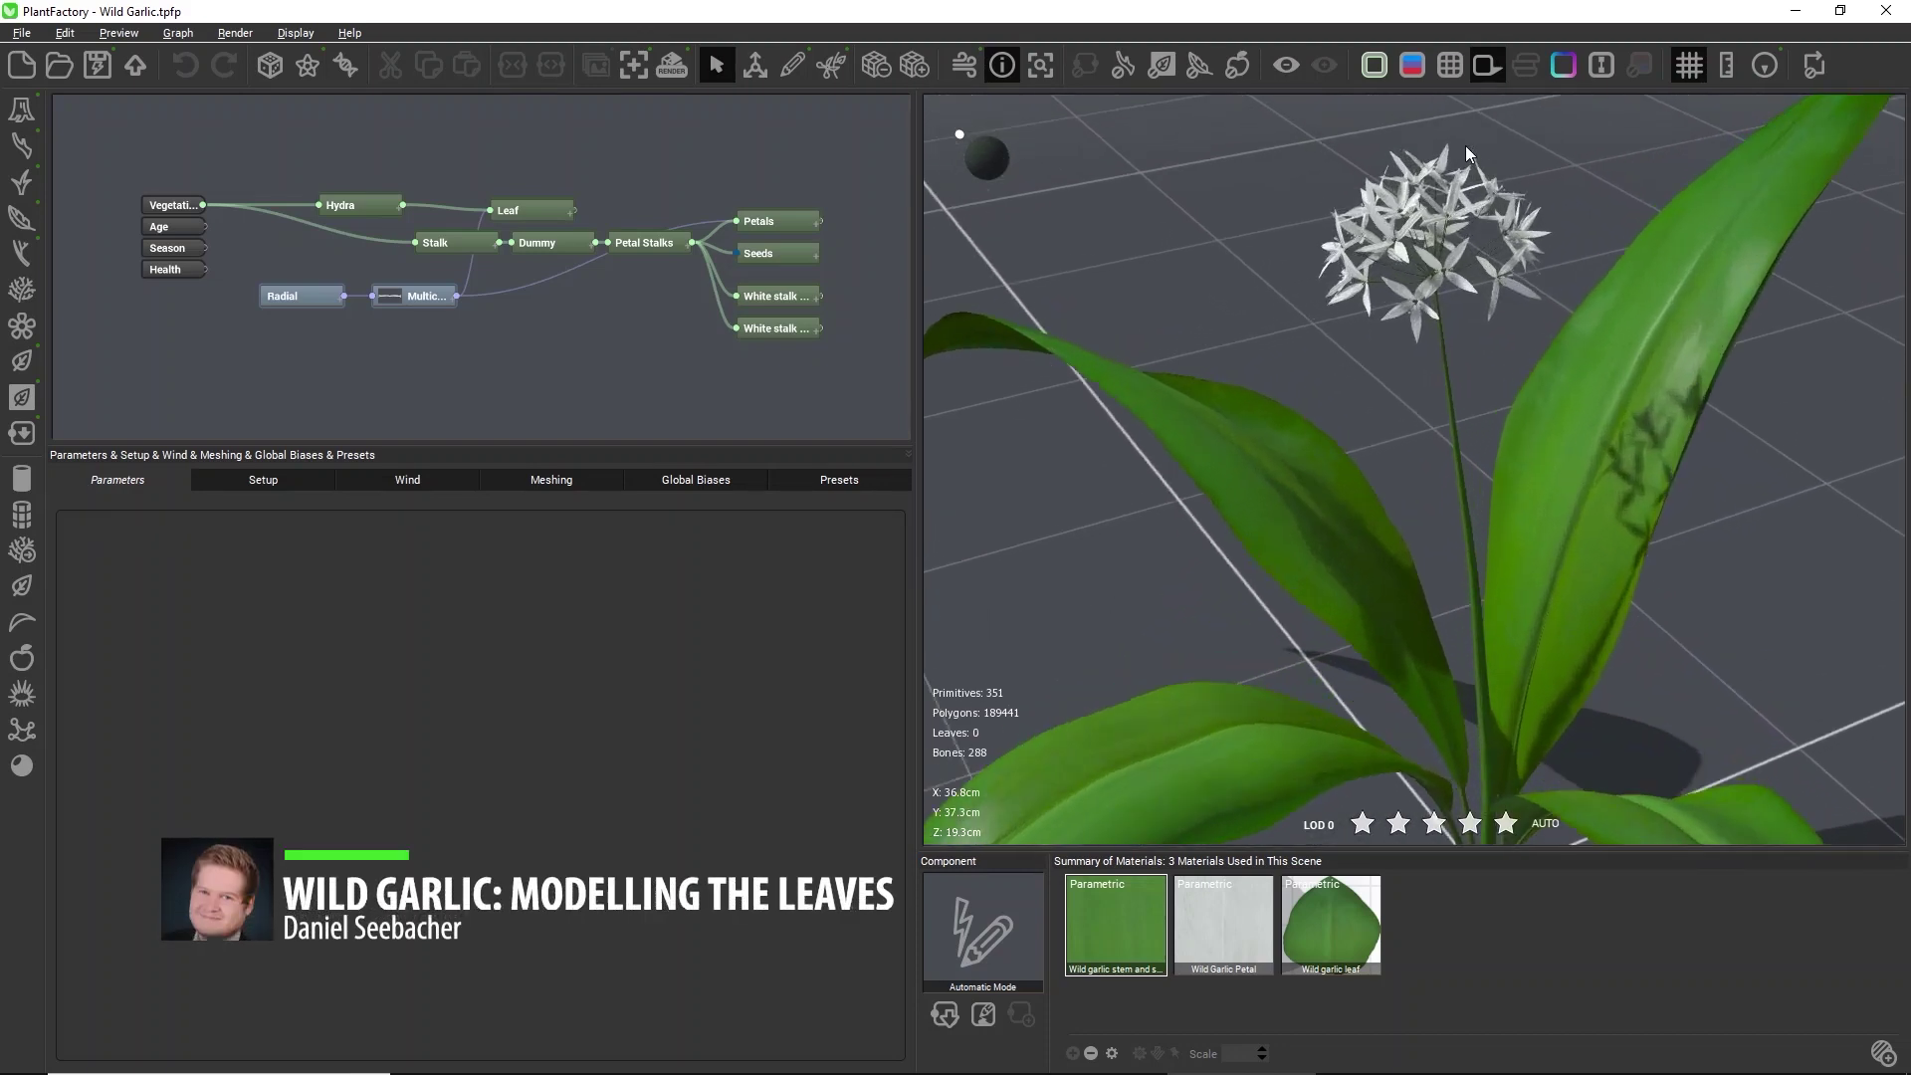
scroll(1539, 241, up, 5)
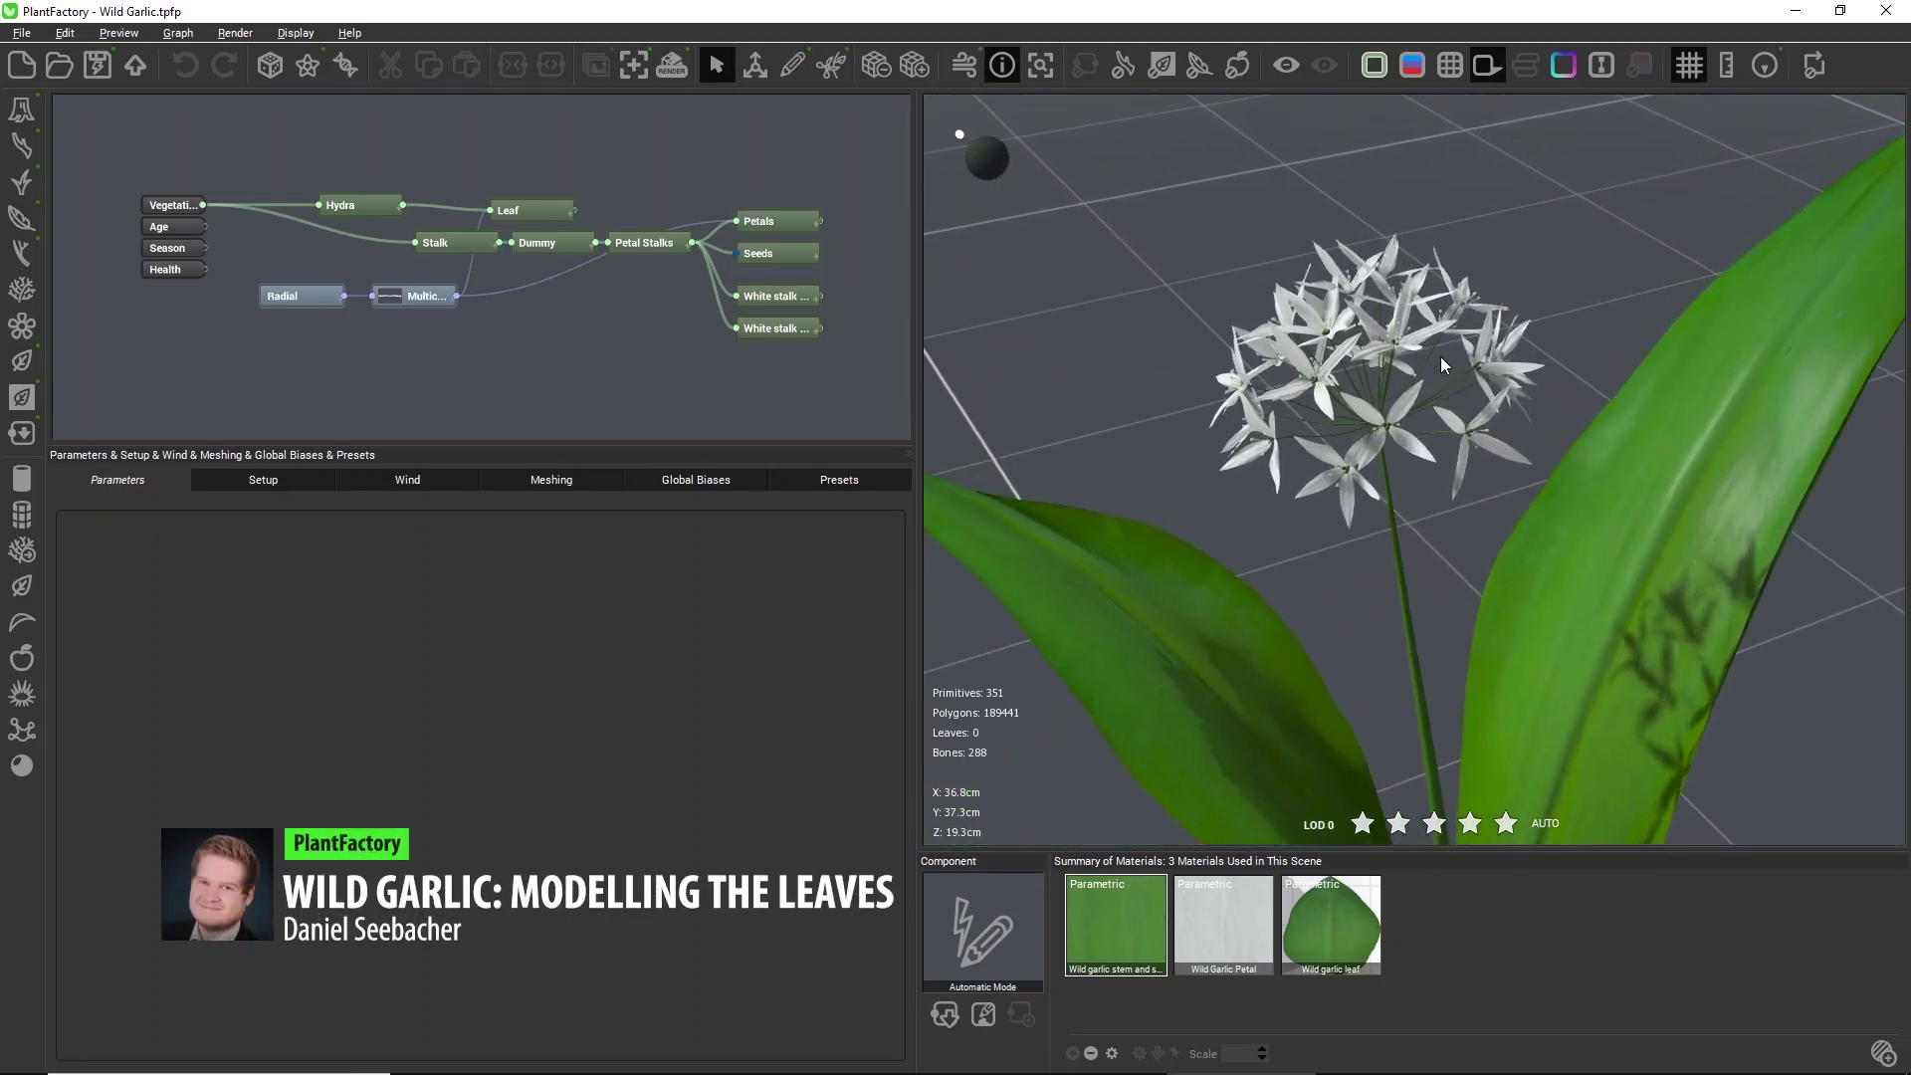
mouse_move(1383, 299)
mouse_down()
mouse_move(1430, 251)
mouse_move(1441, 265)
mouse_move(1406, 285)
mouse_up()
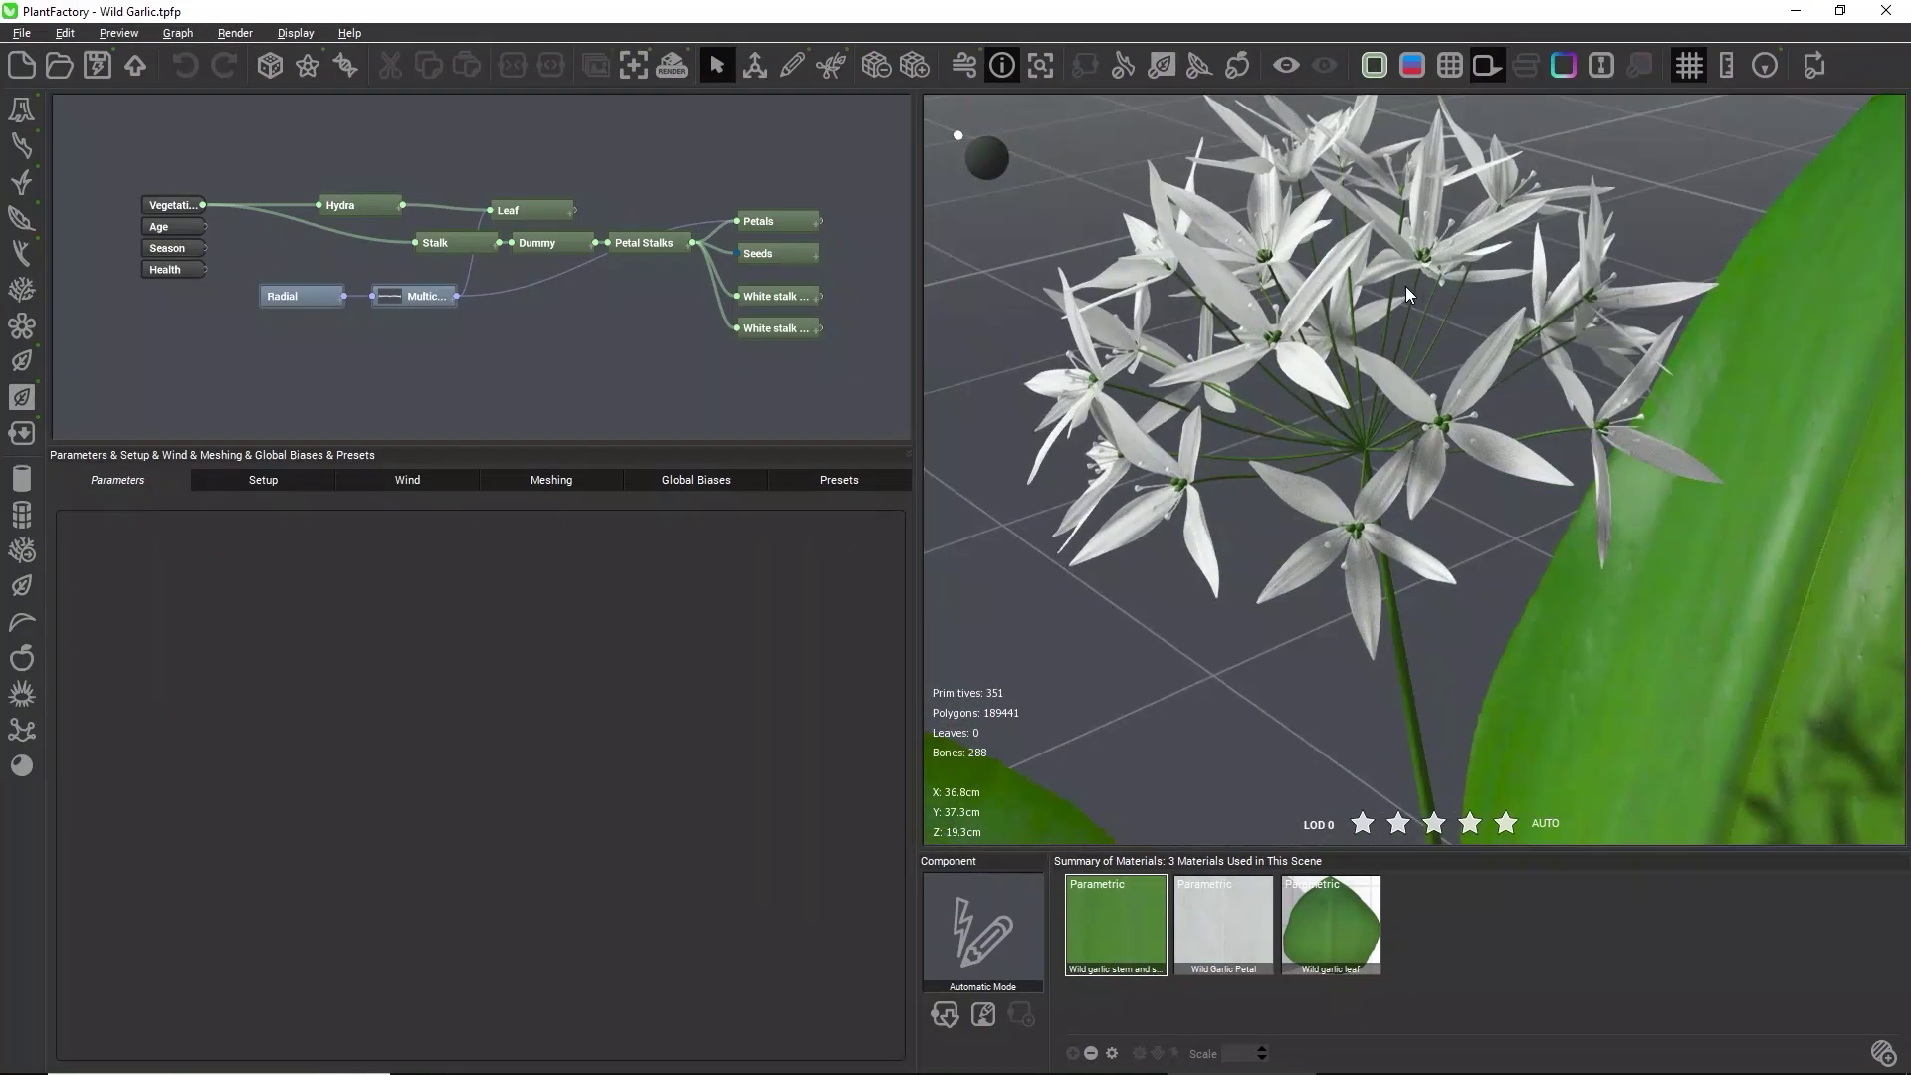
click(1038, 67)
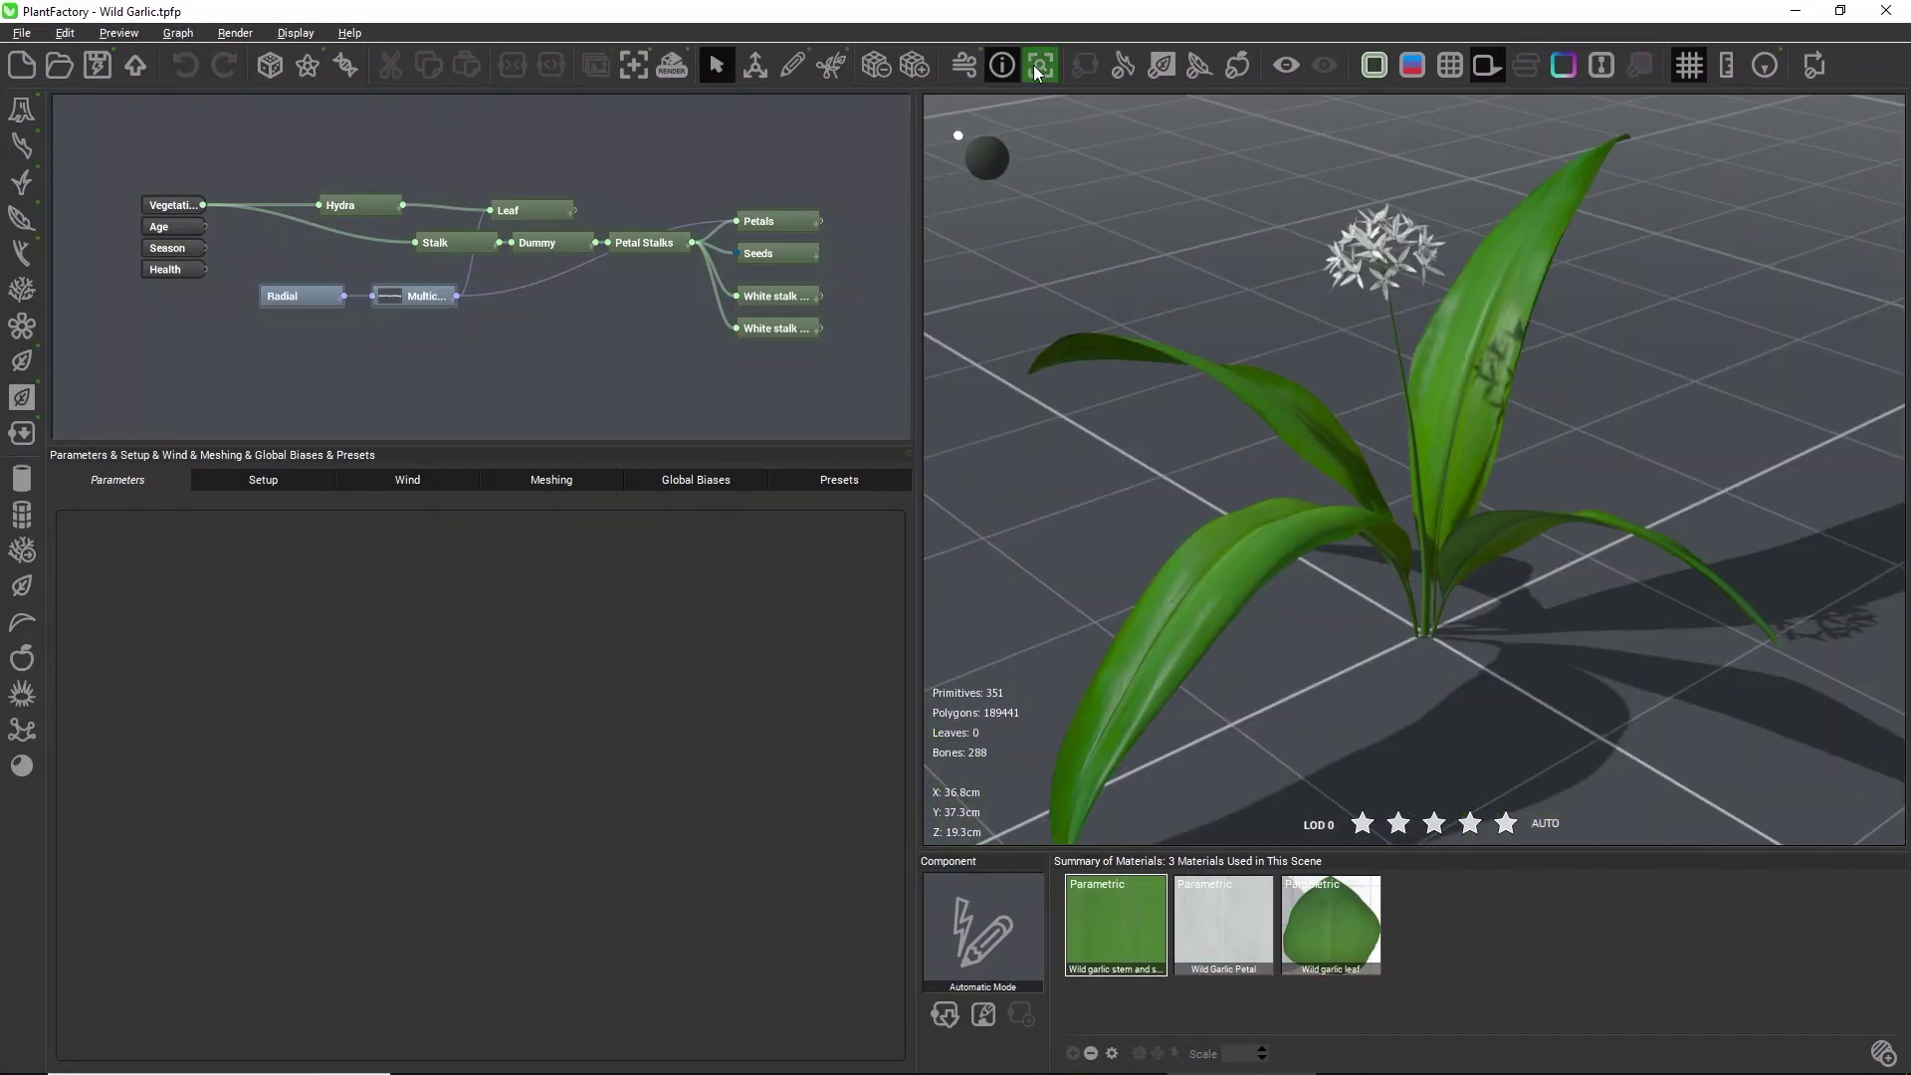
click(276, 71)
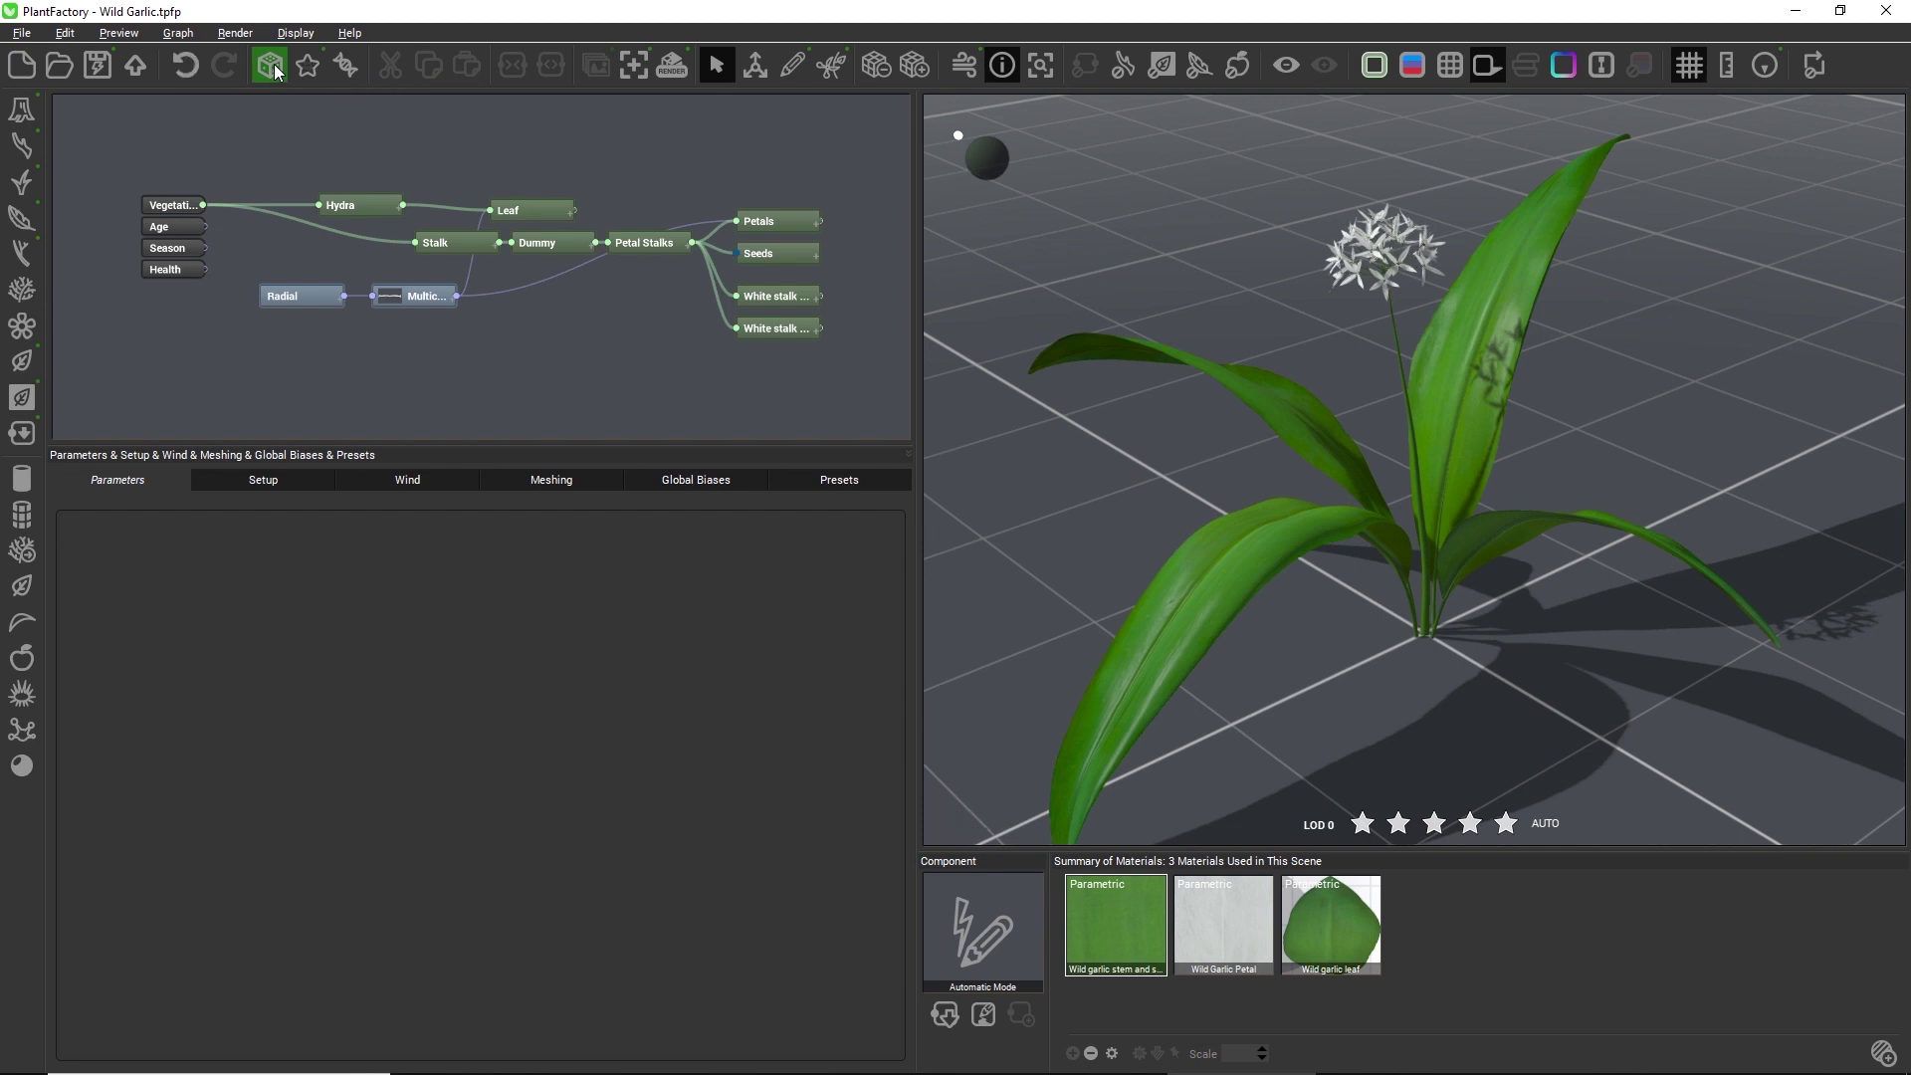
click(275, 72)
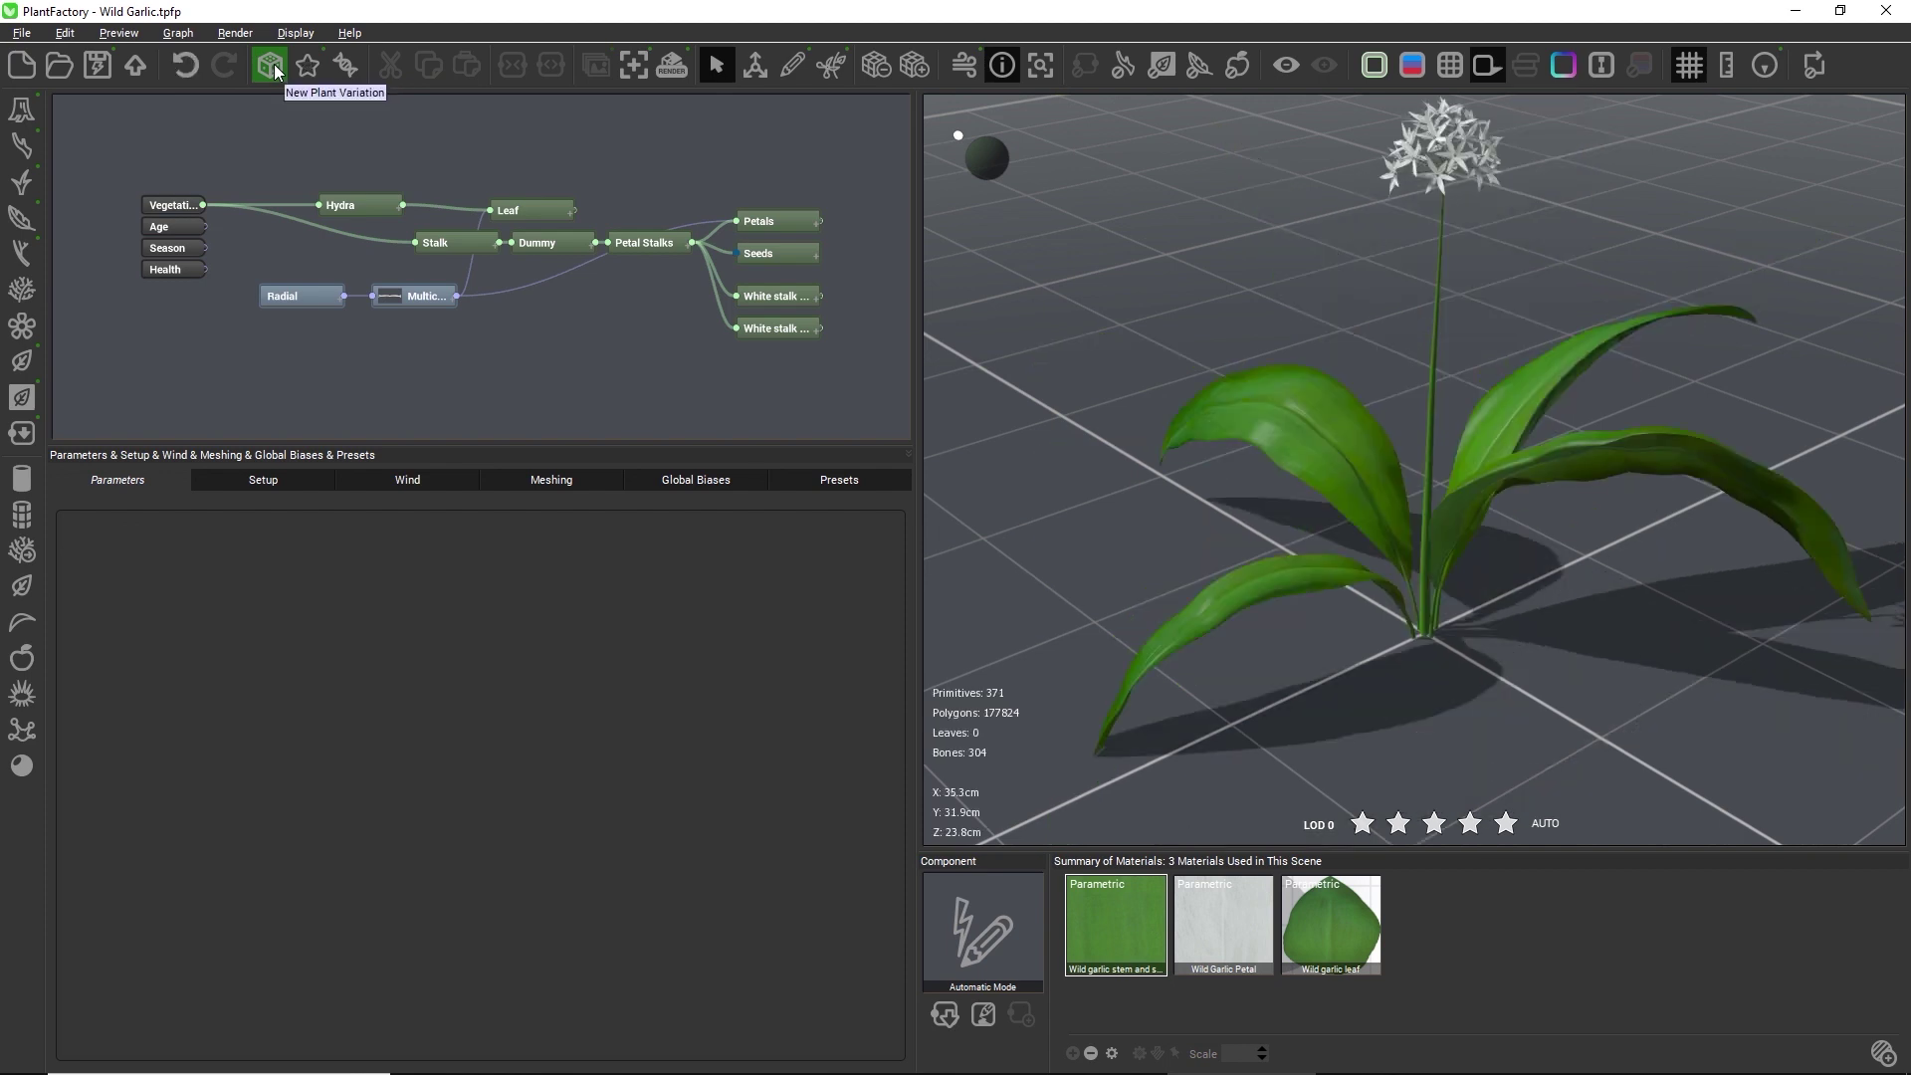
click(276, 72)
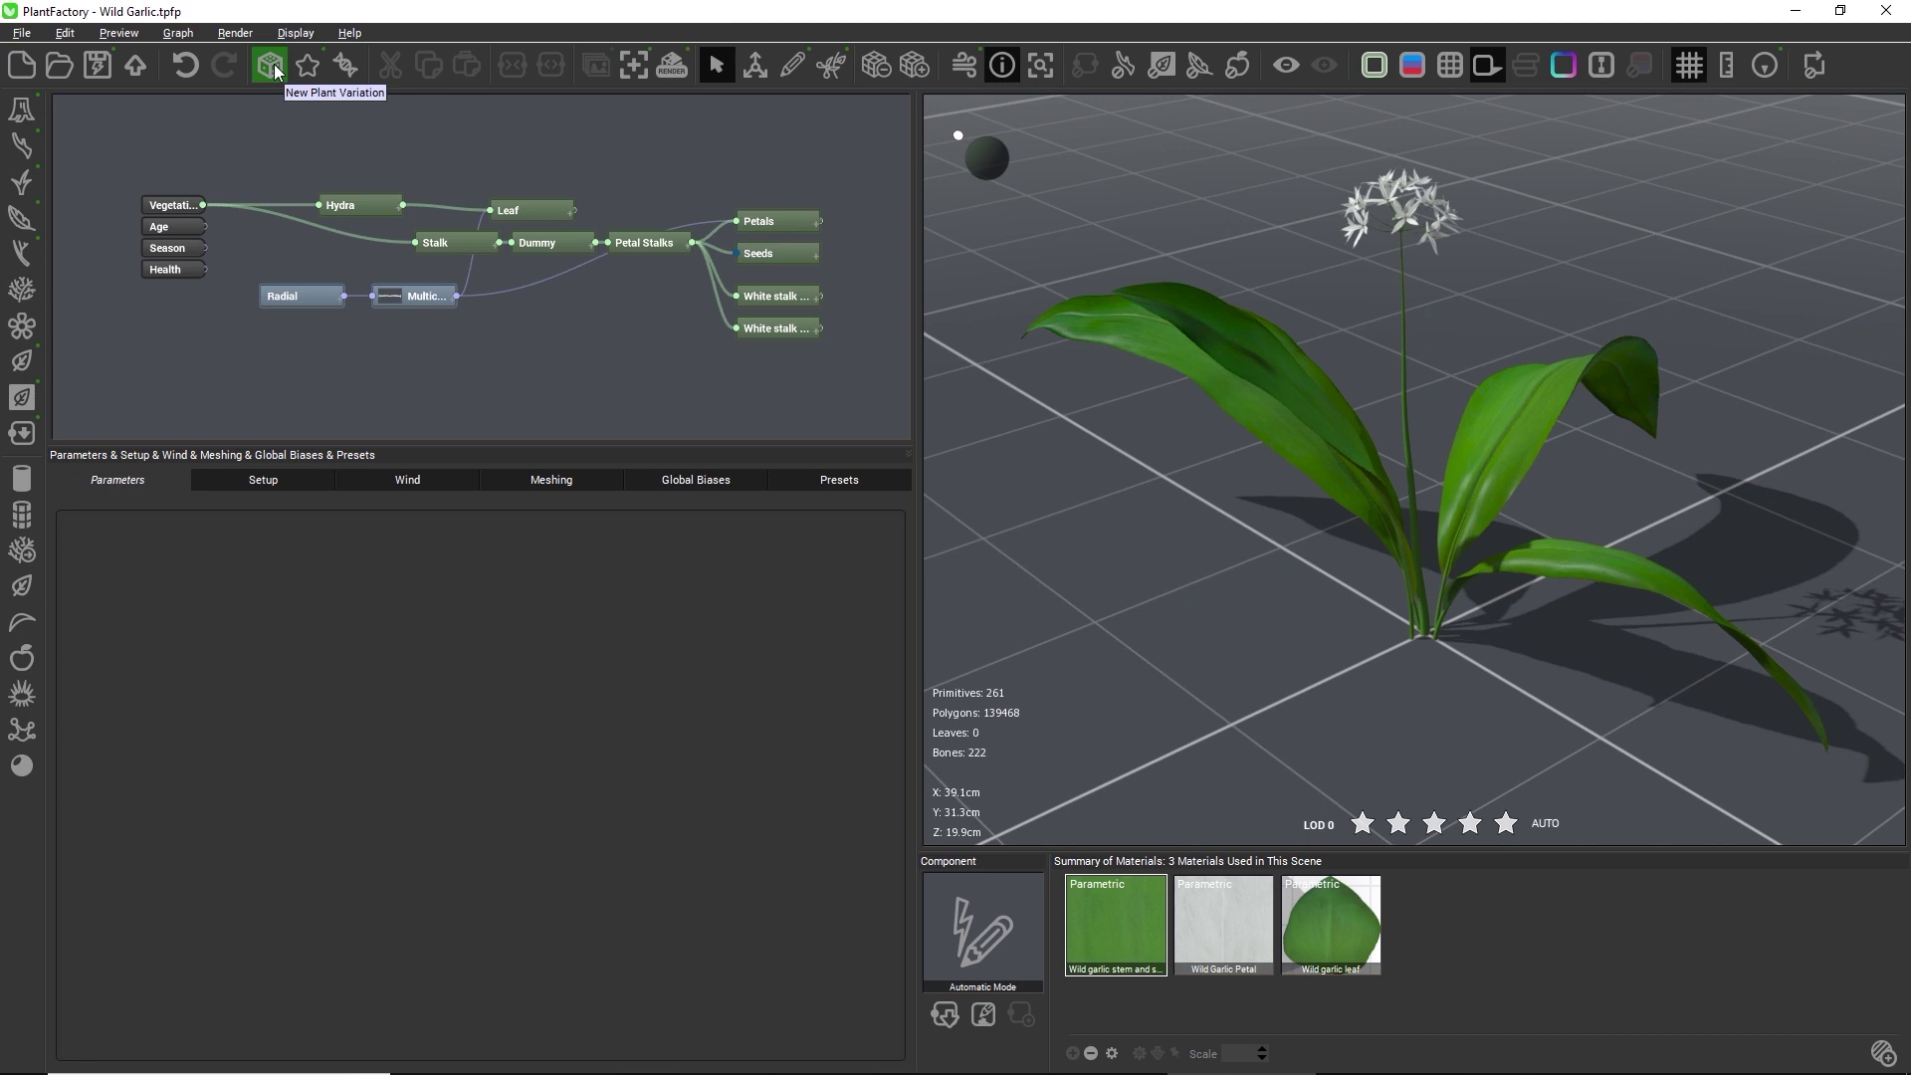
Start a new empty plant and set 1 TPF unit to 1 centimeter in the program options.
key(ctrl+n)
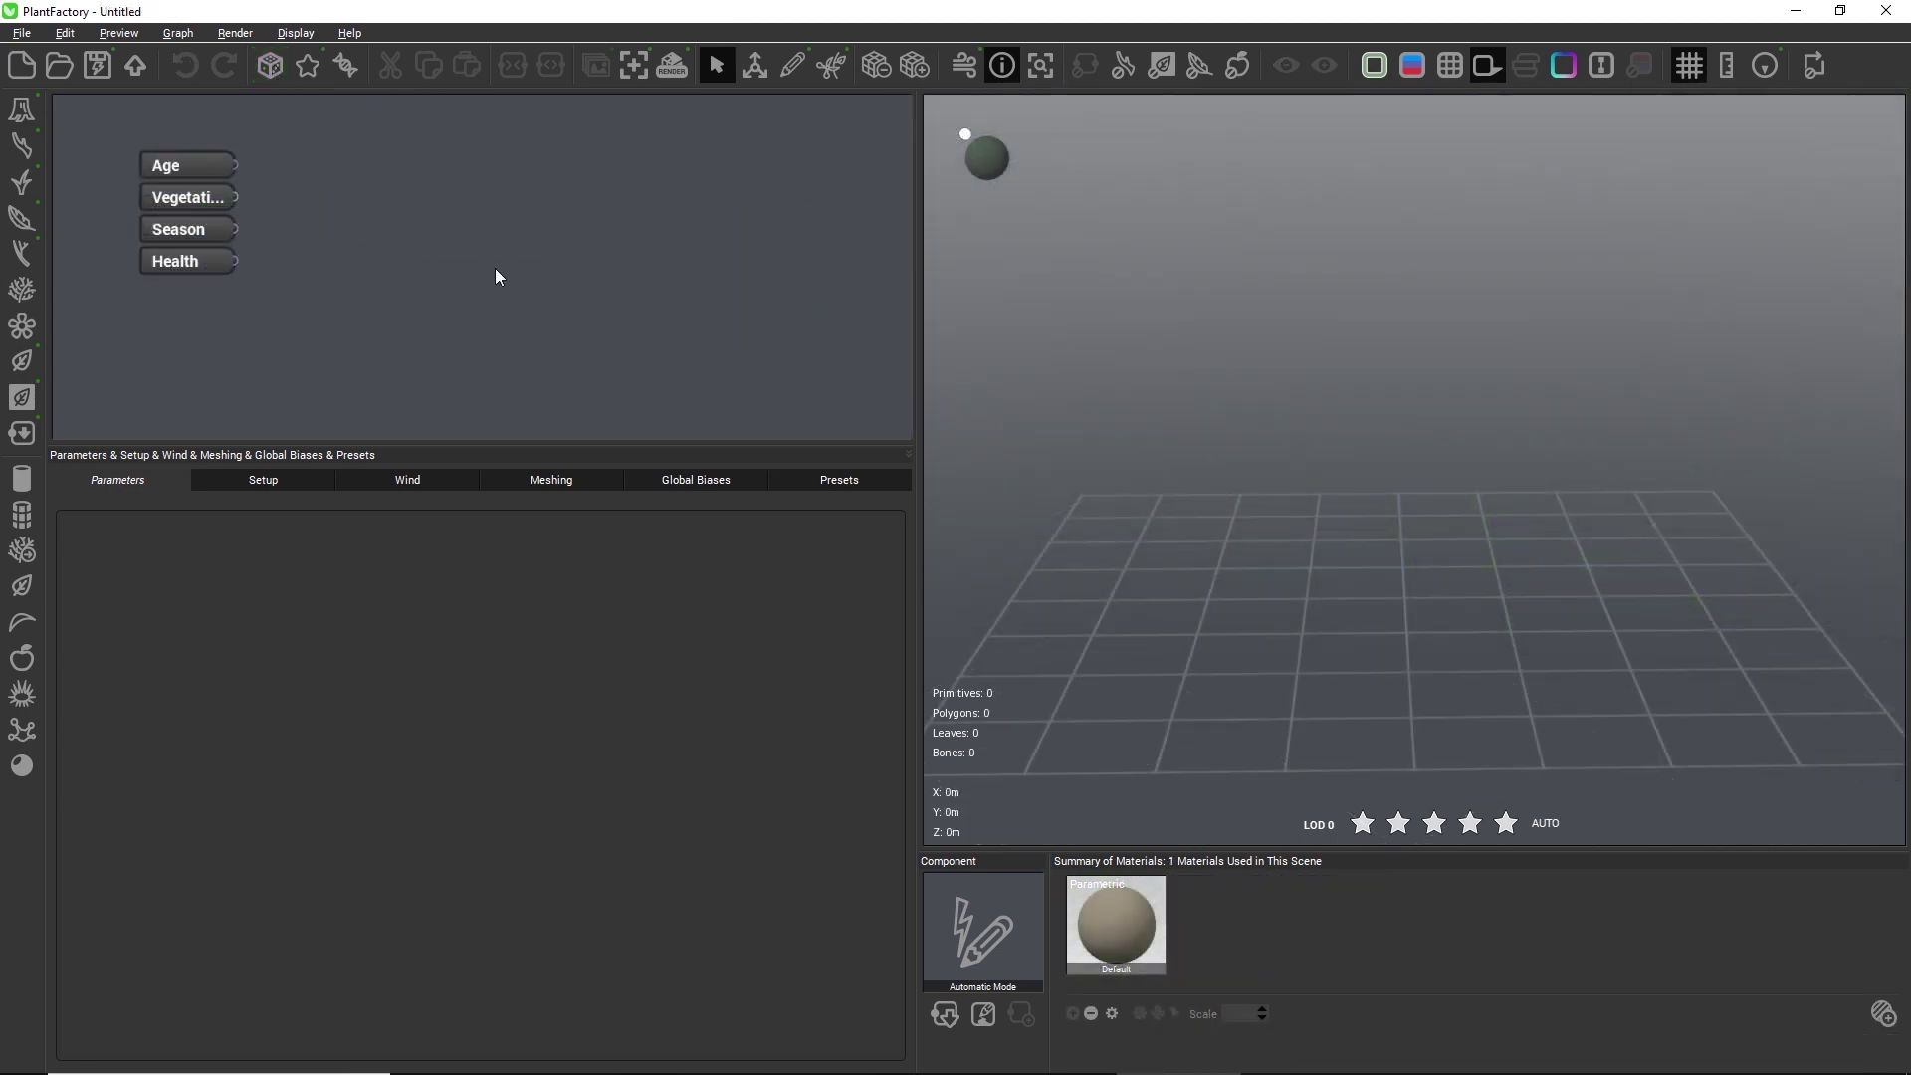
click(21, 33)
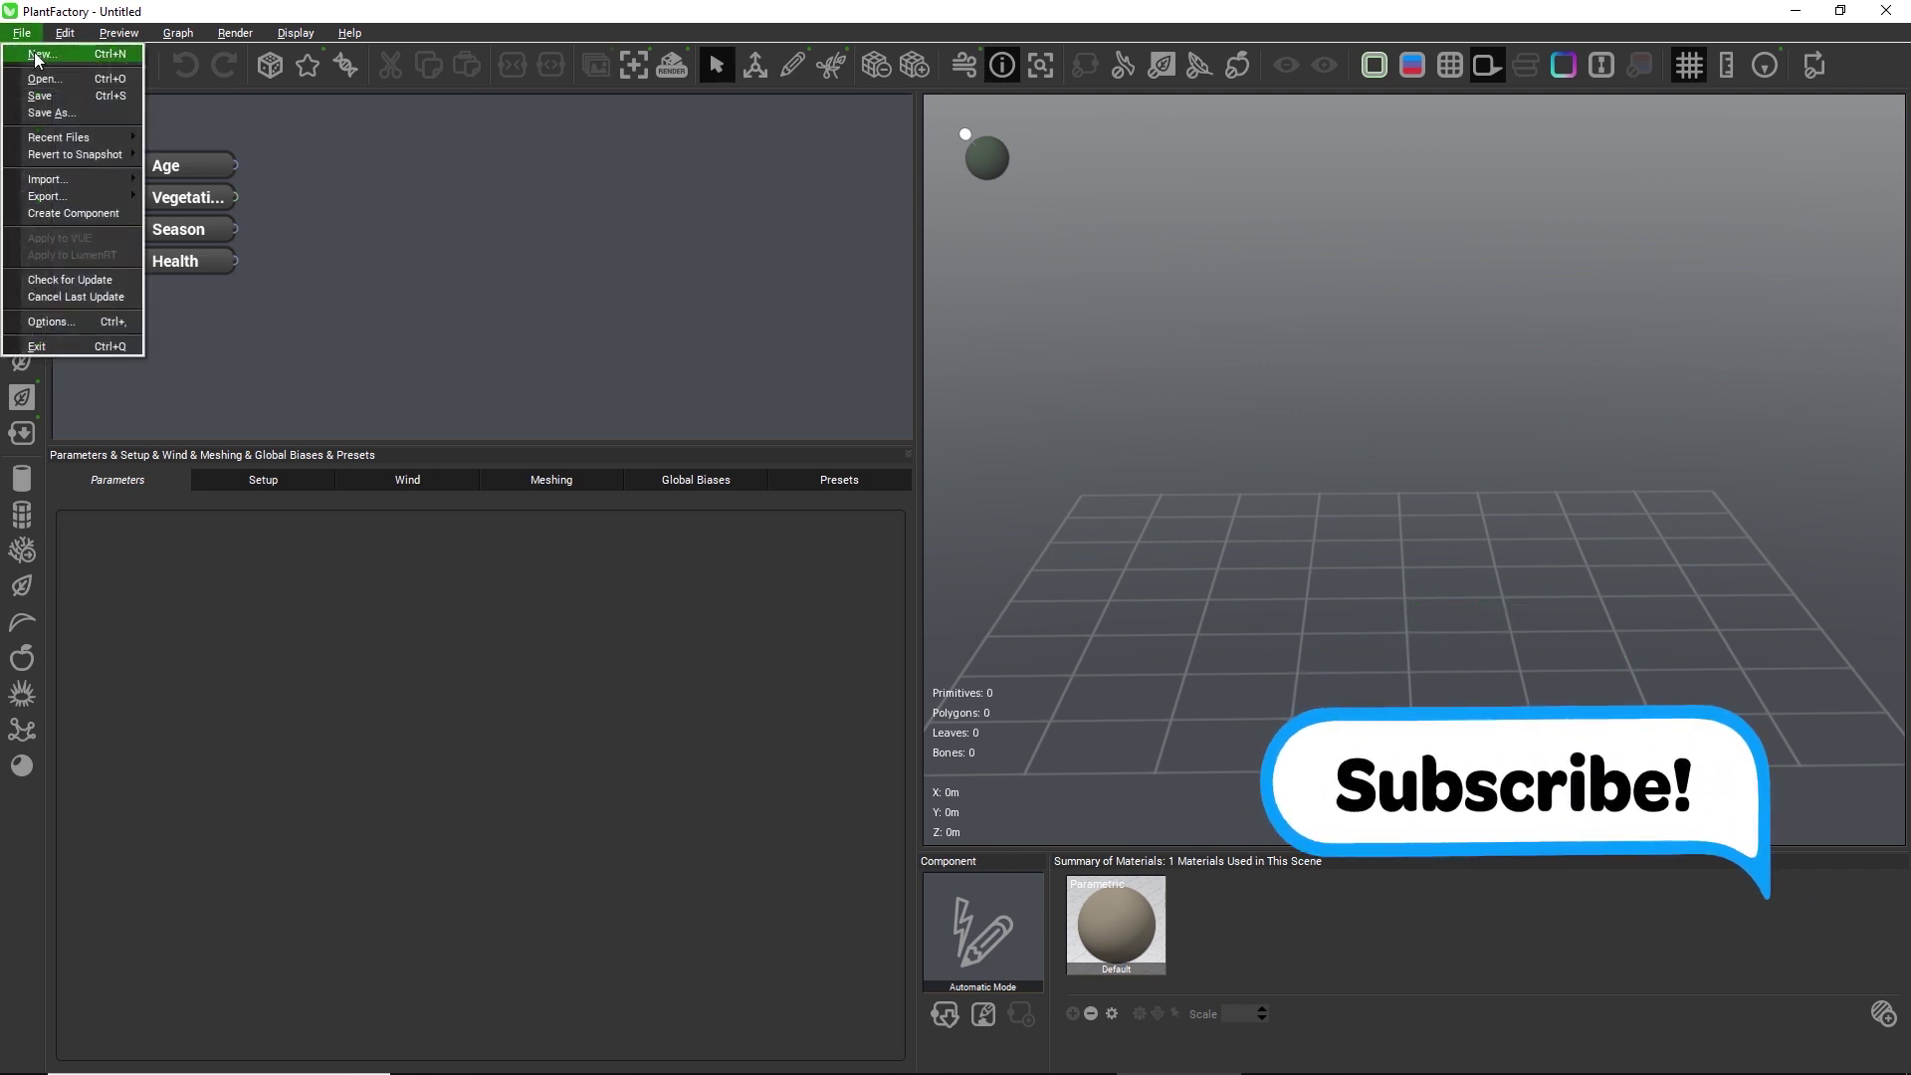
click(97, 323)
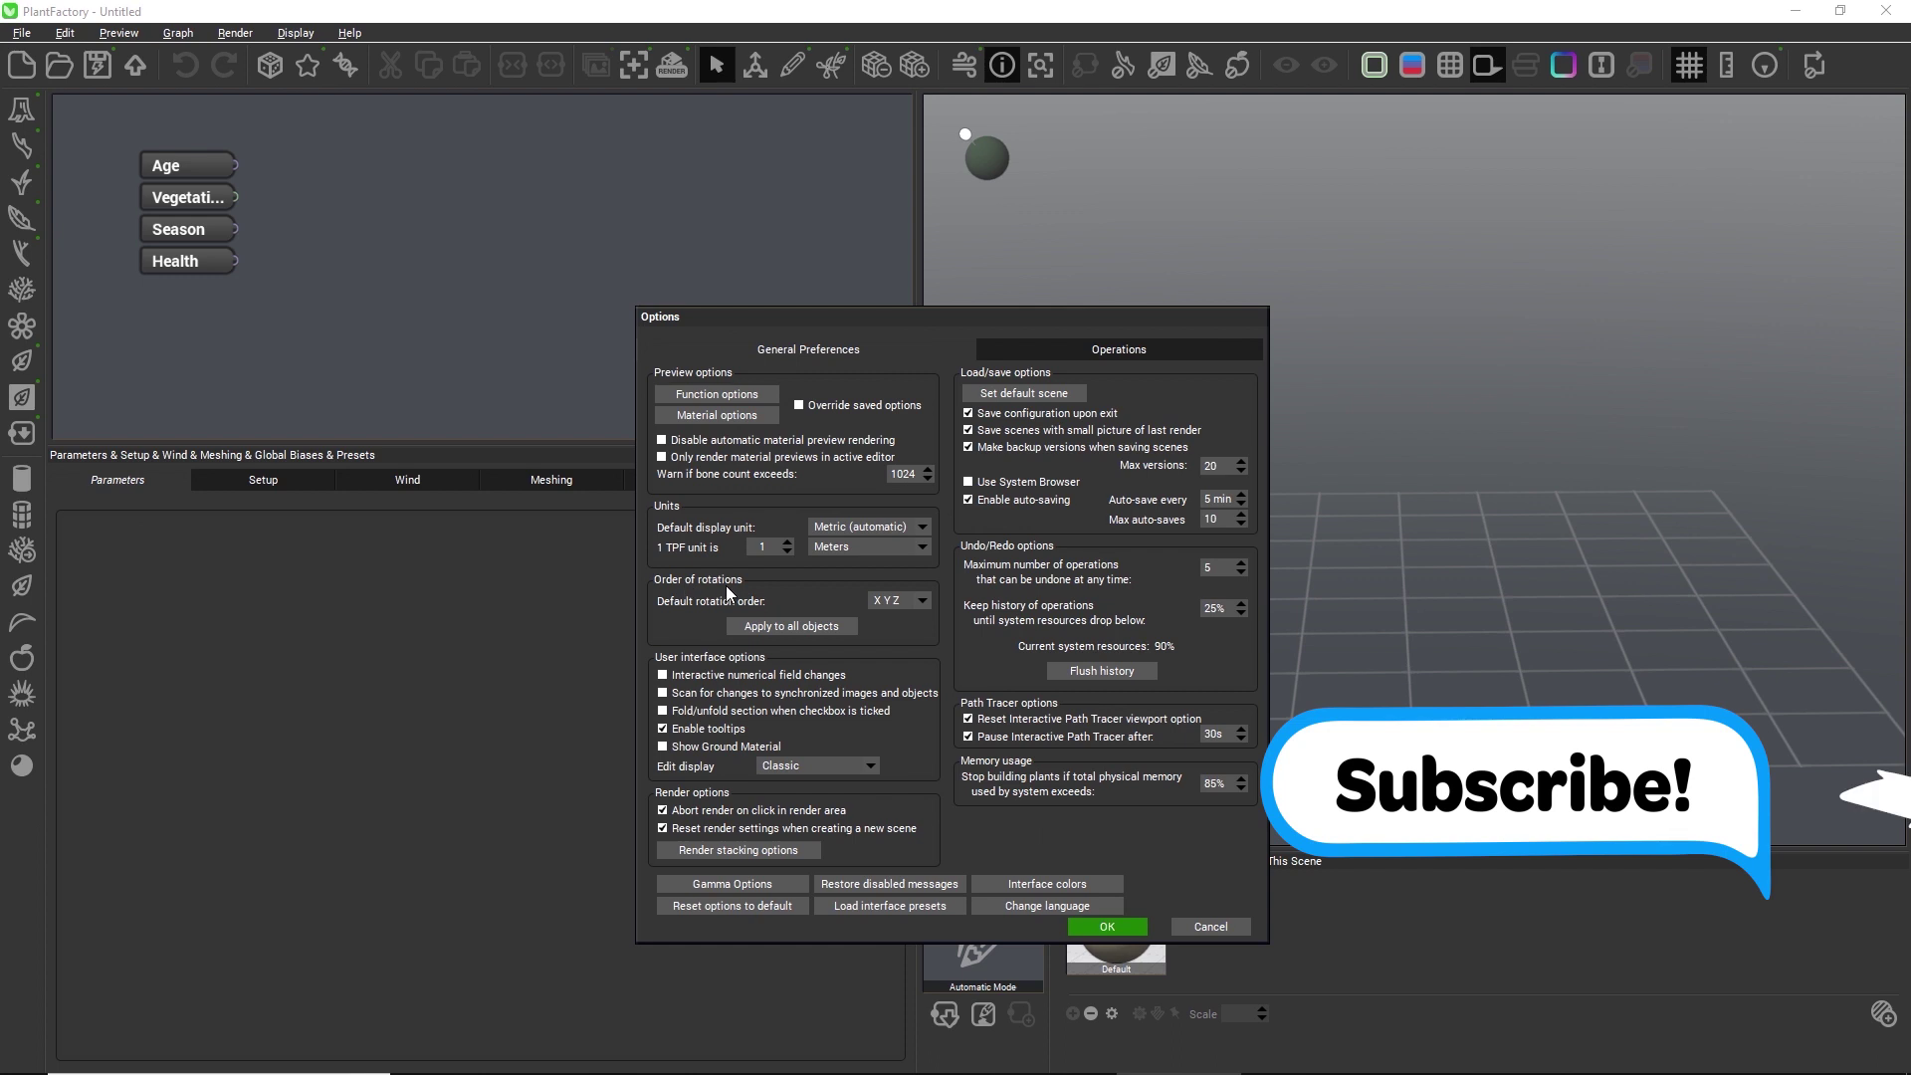
click(923, 548)
click(866, 579)
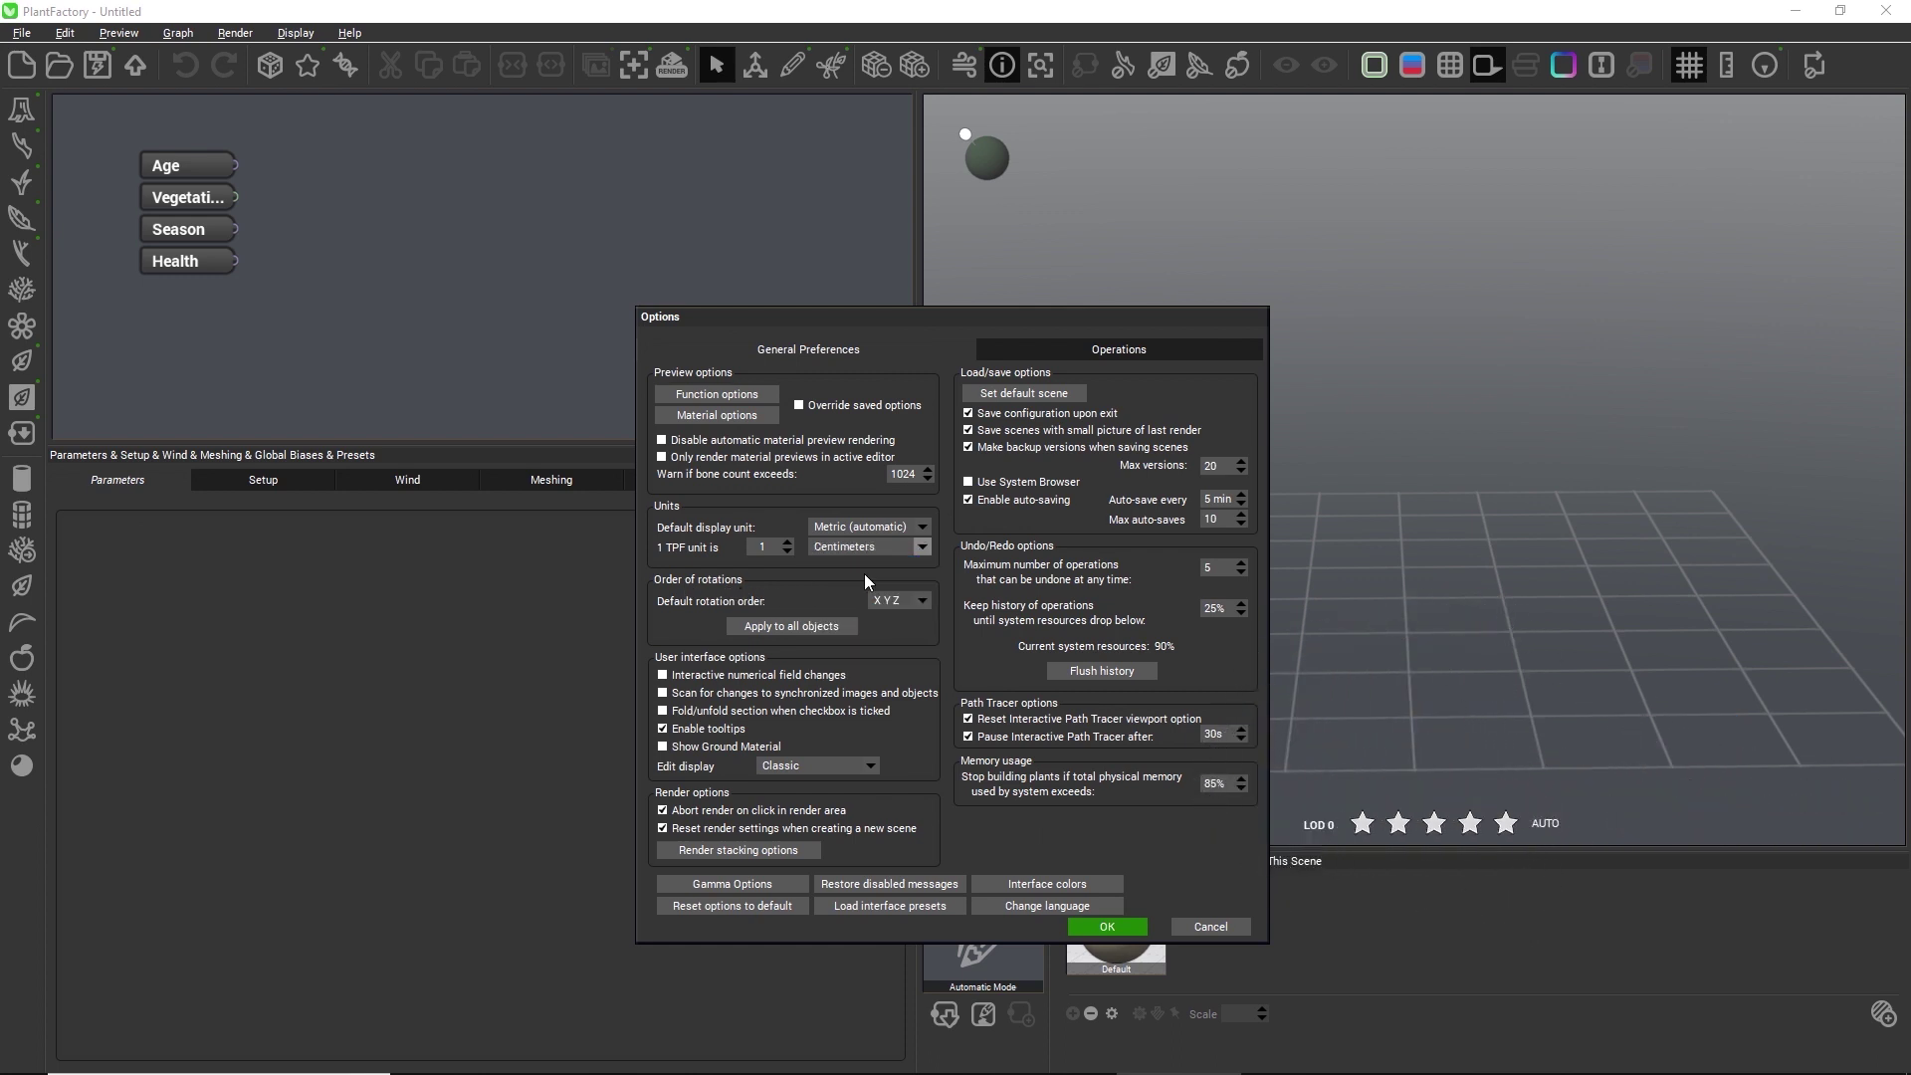
click(1095, 926)
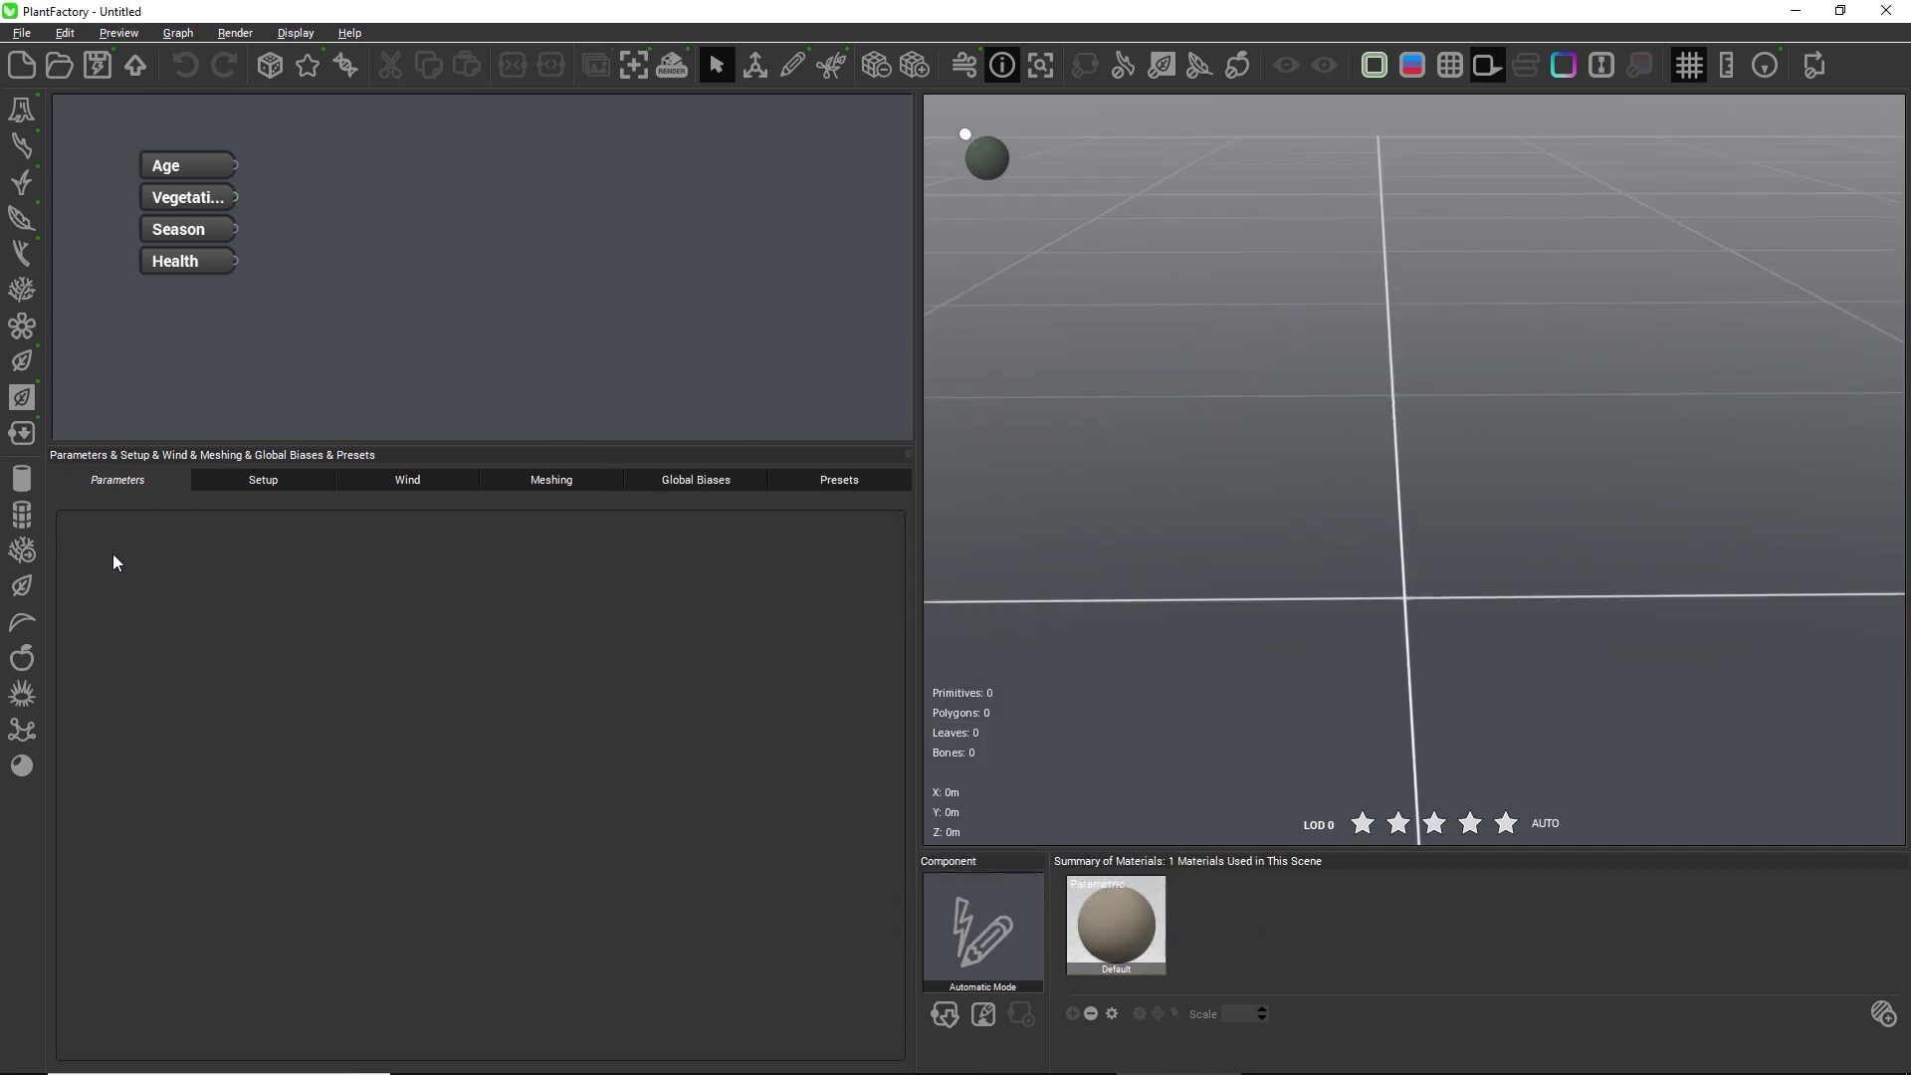
click(21, 587)
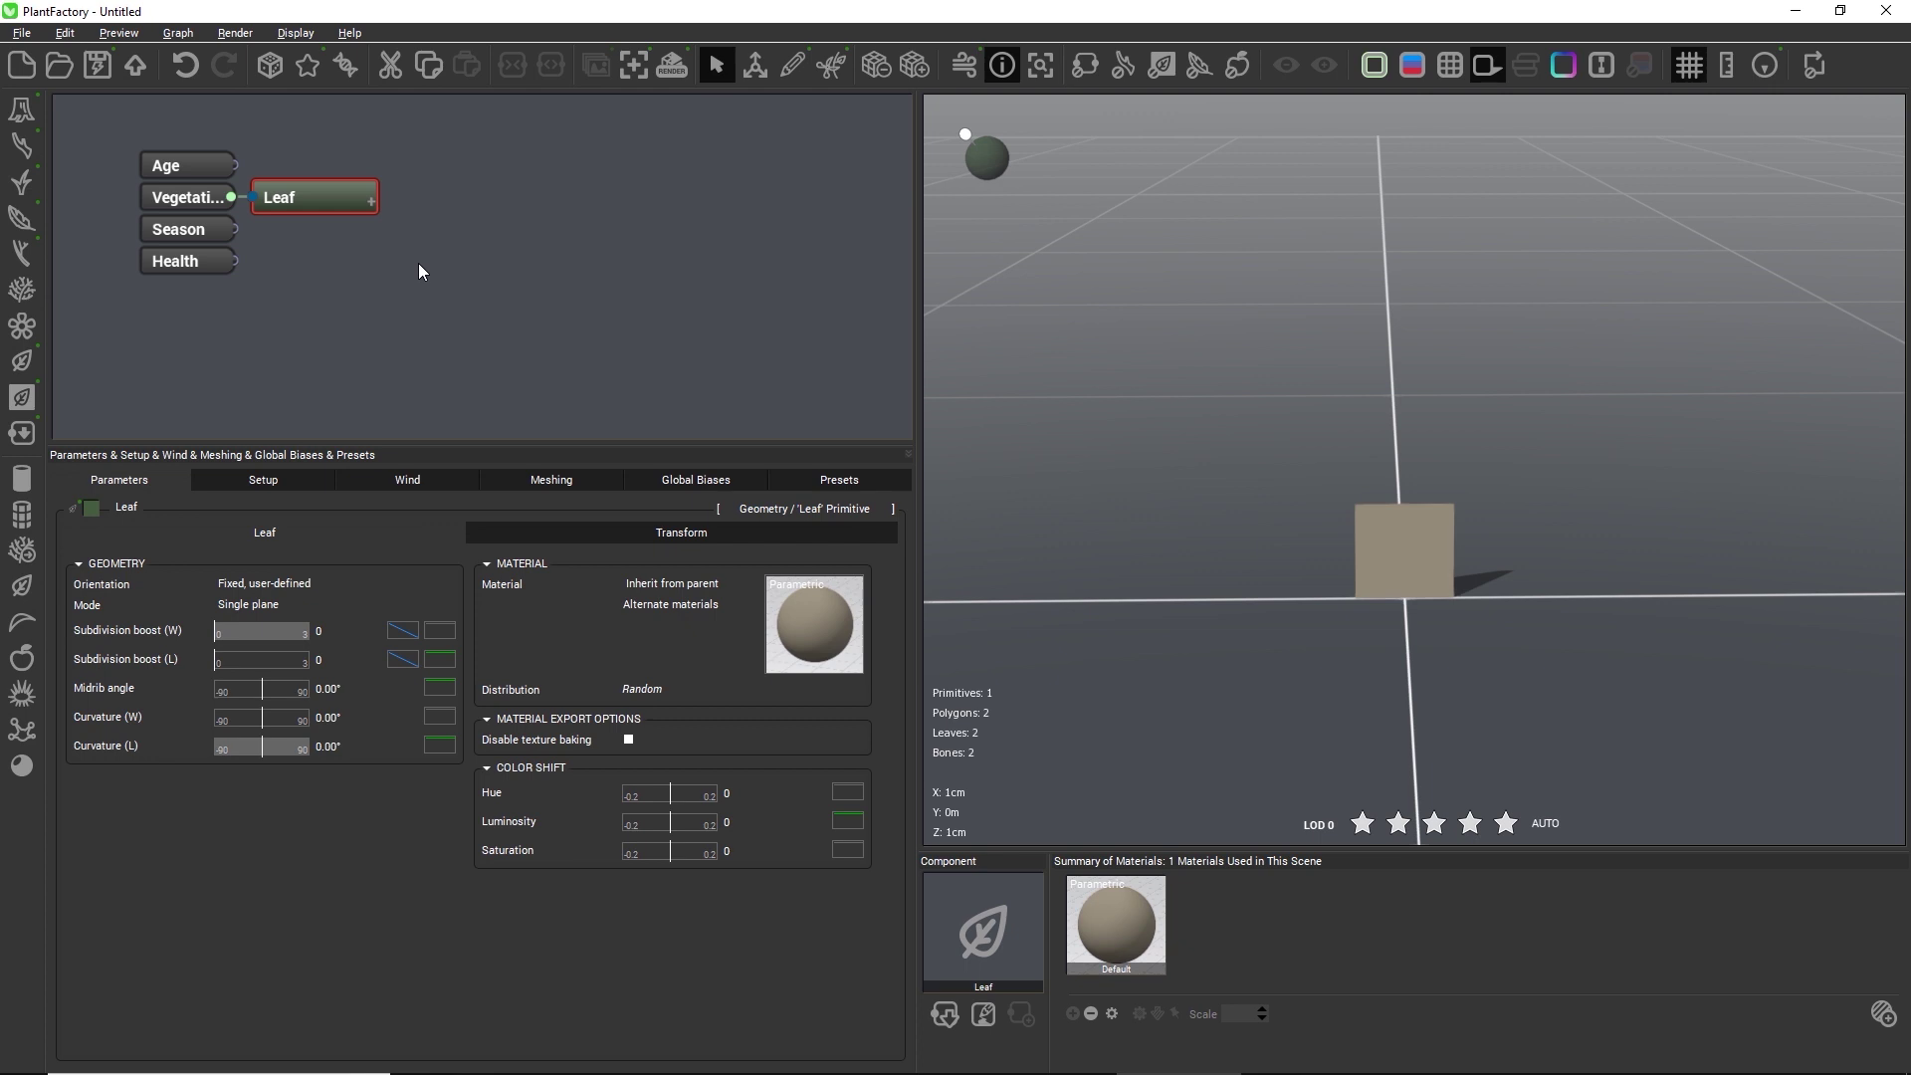
drag(419, 264, 307, 164)
key(Delete)
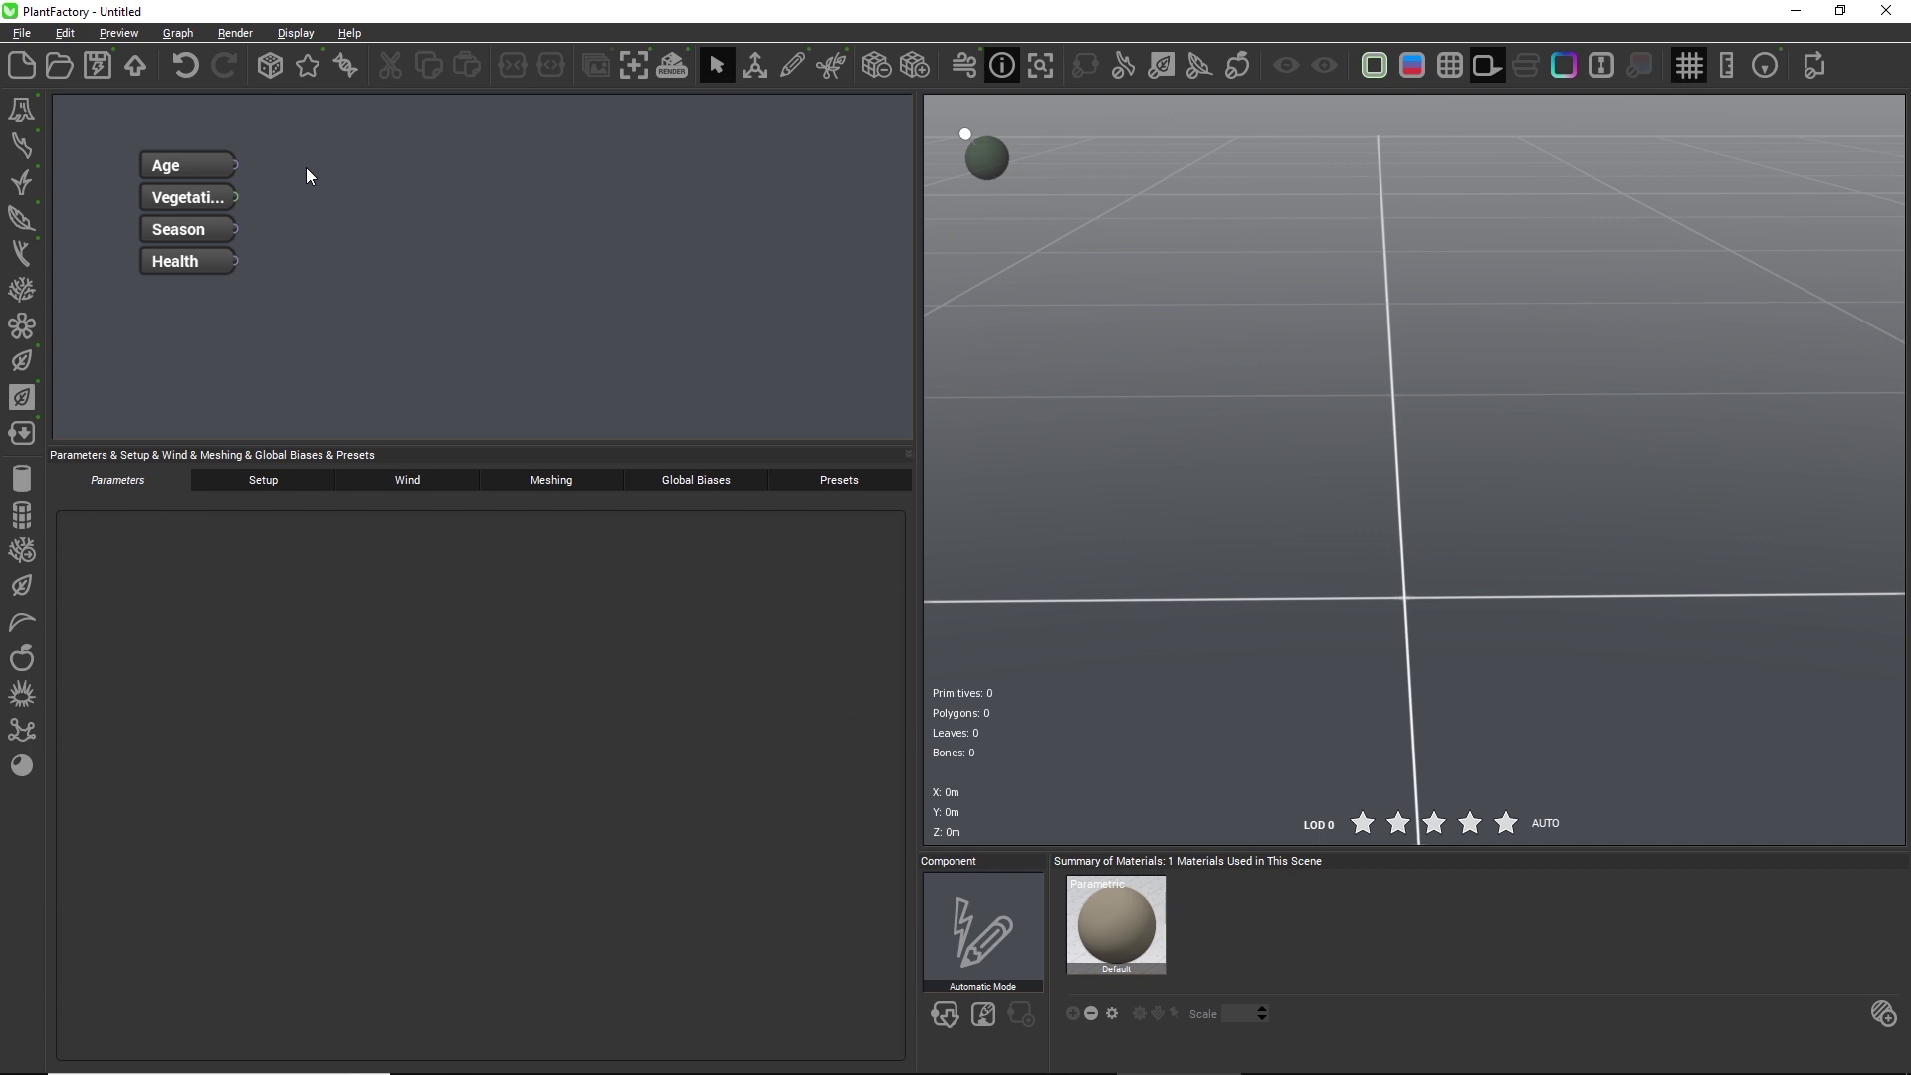
Add an advanced segment to the vegetation node and rename it Leaf.
click(22, 514)
click(308, 191)
double_click(304, 206)
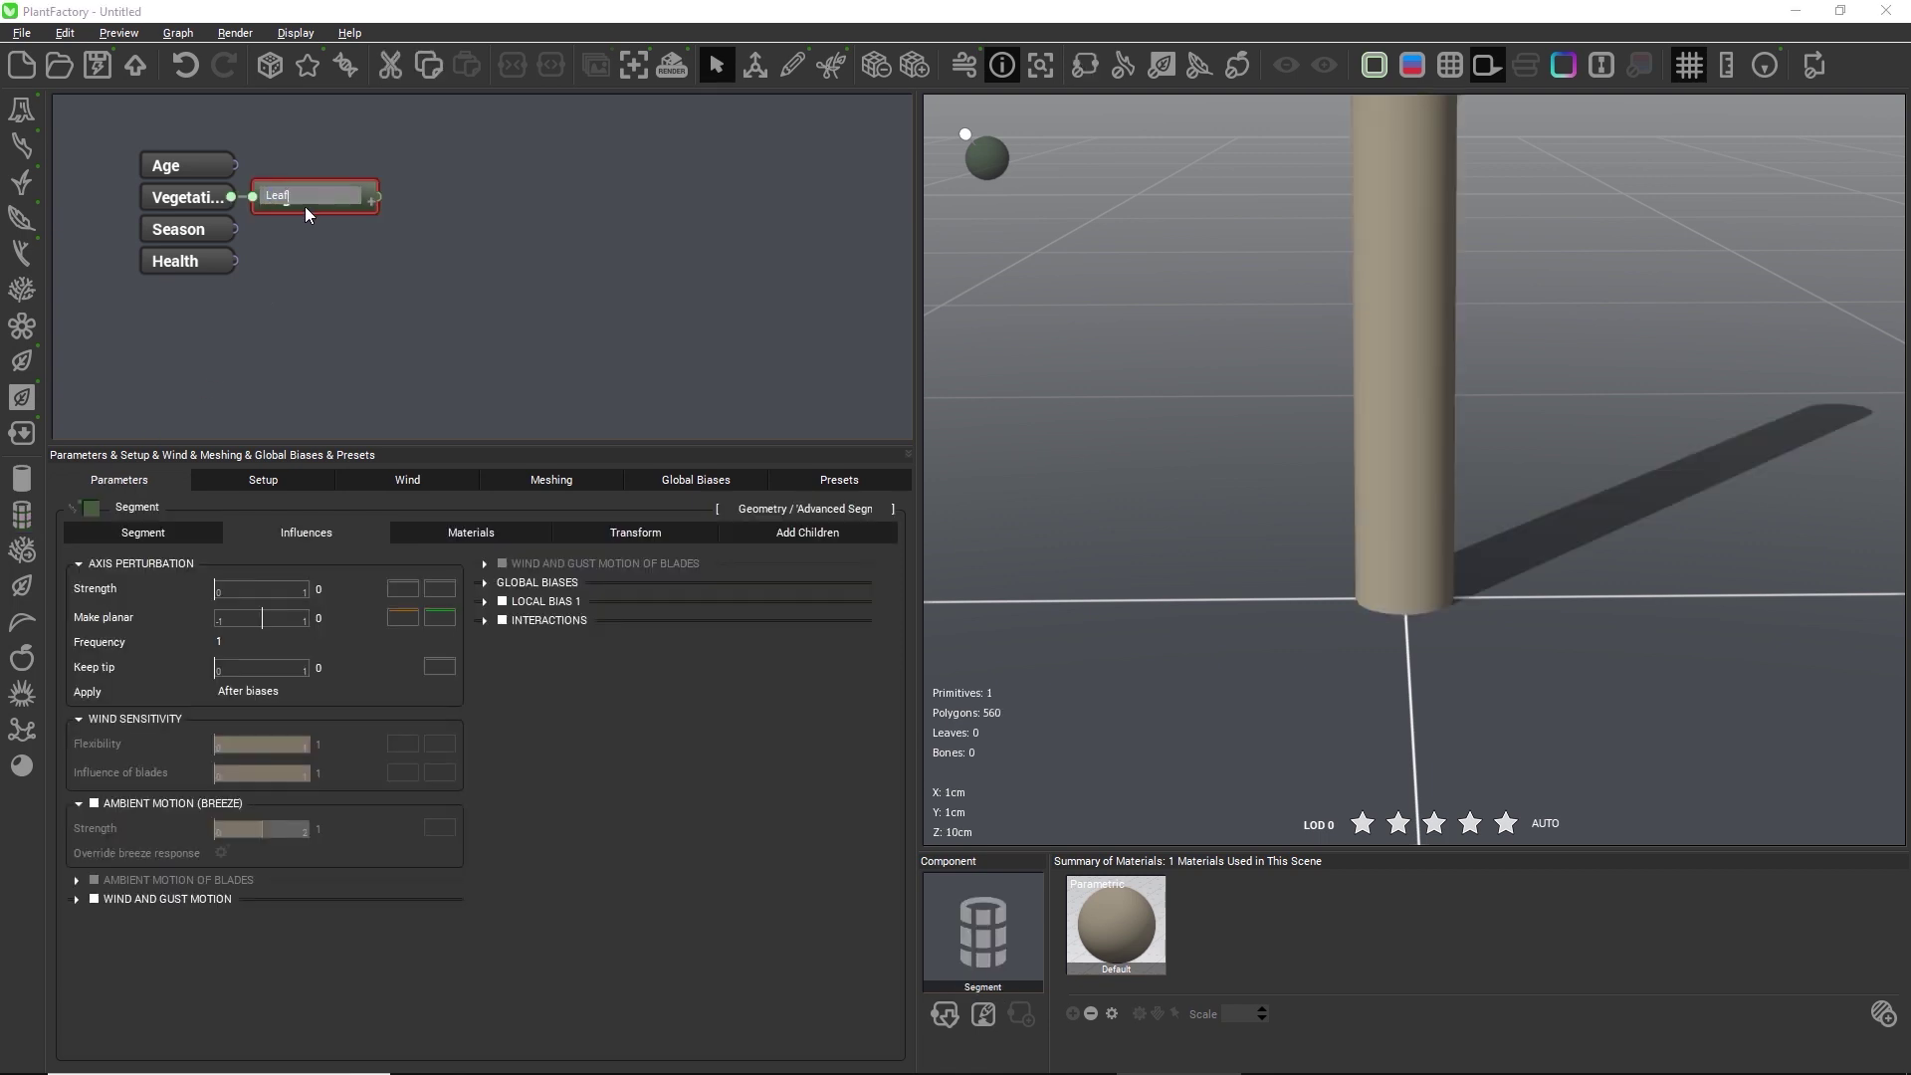
key(Return)
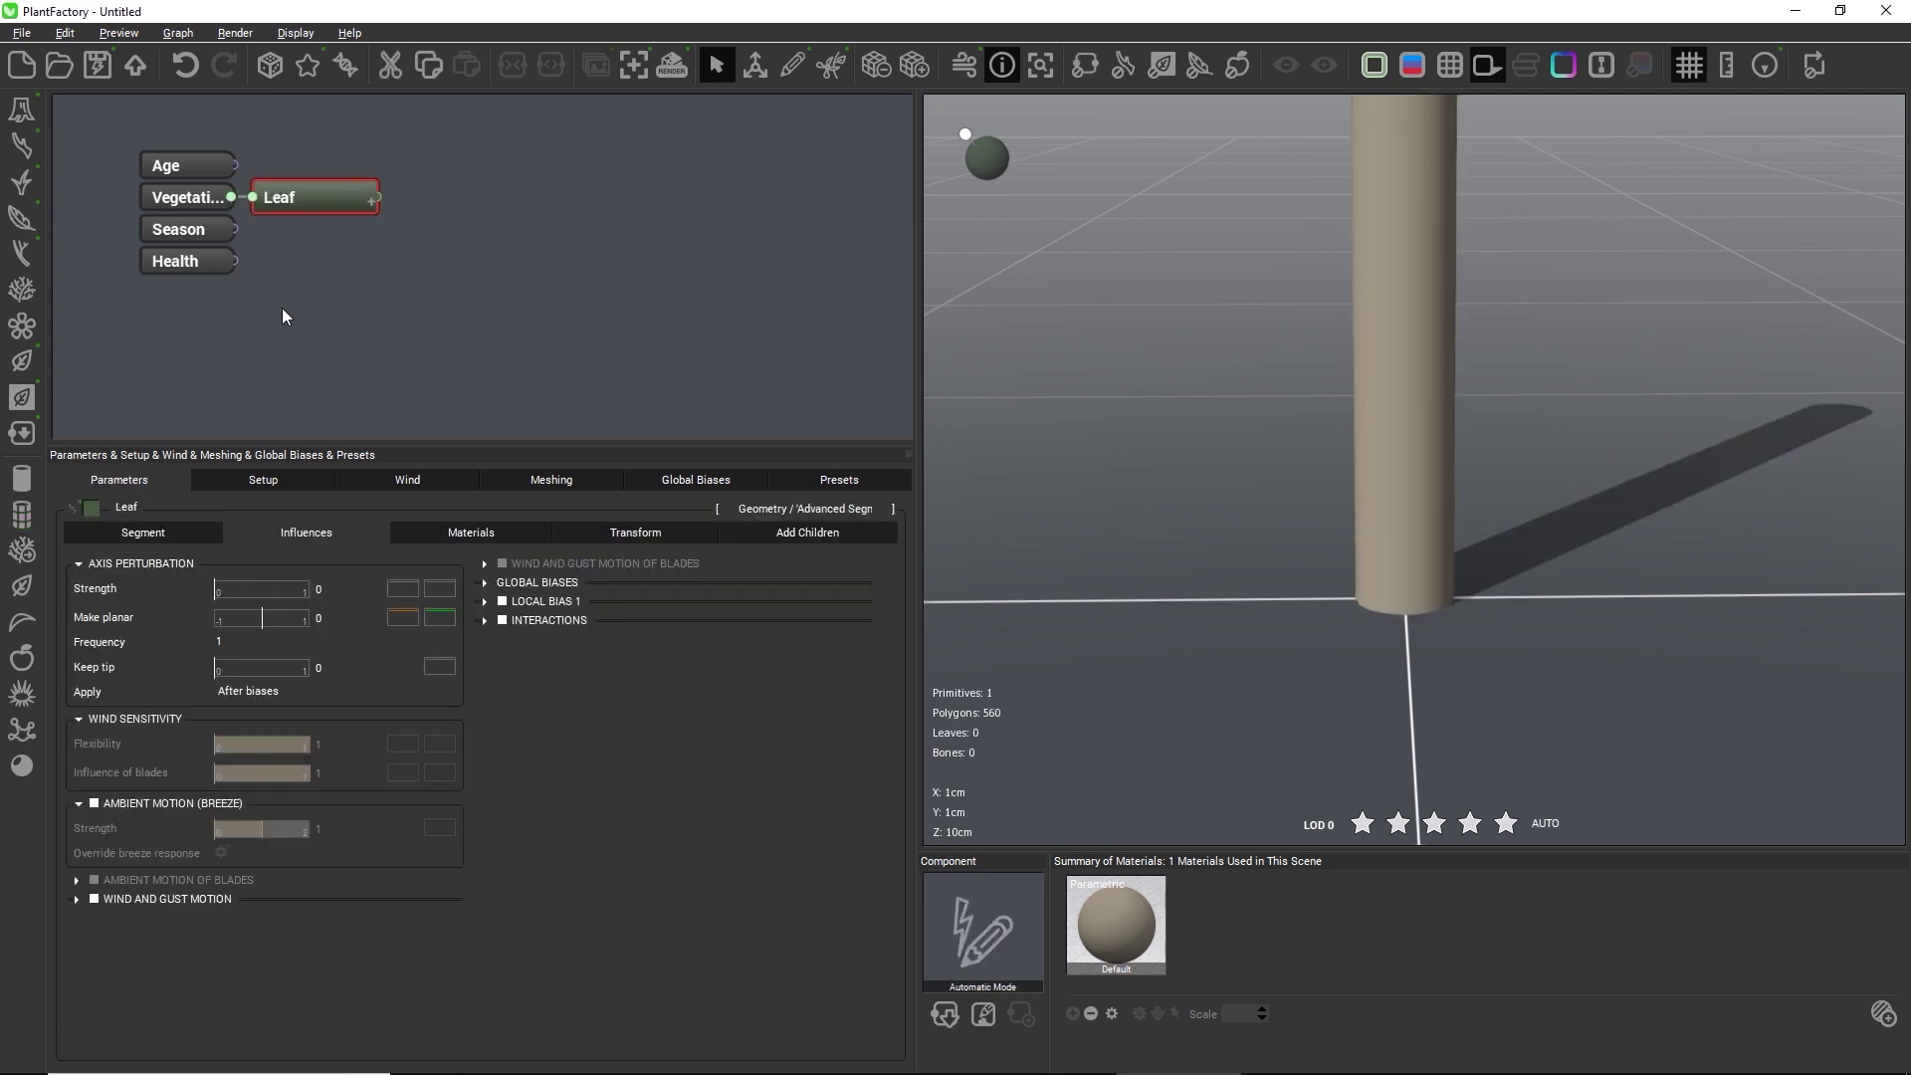
Enable blades on the Leaf segment and frame the whole model in the preview.
click(162, 532)
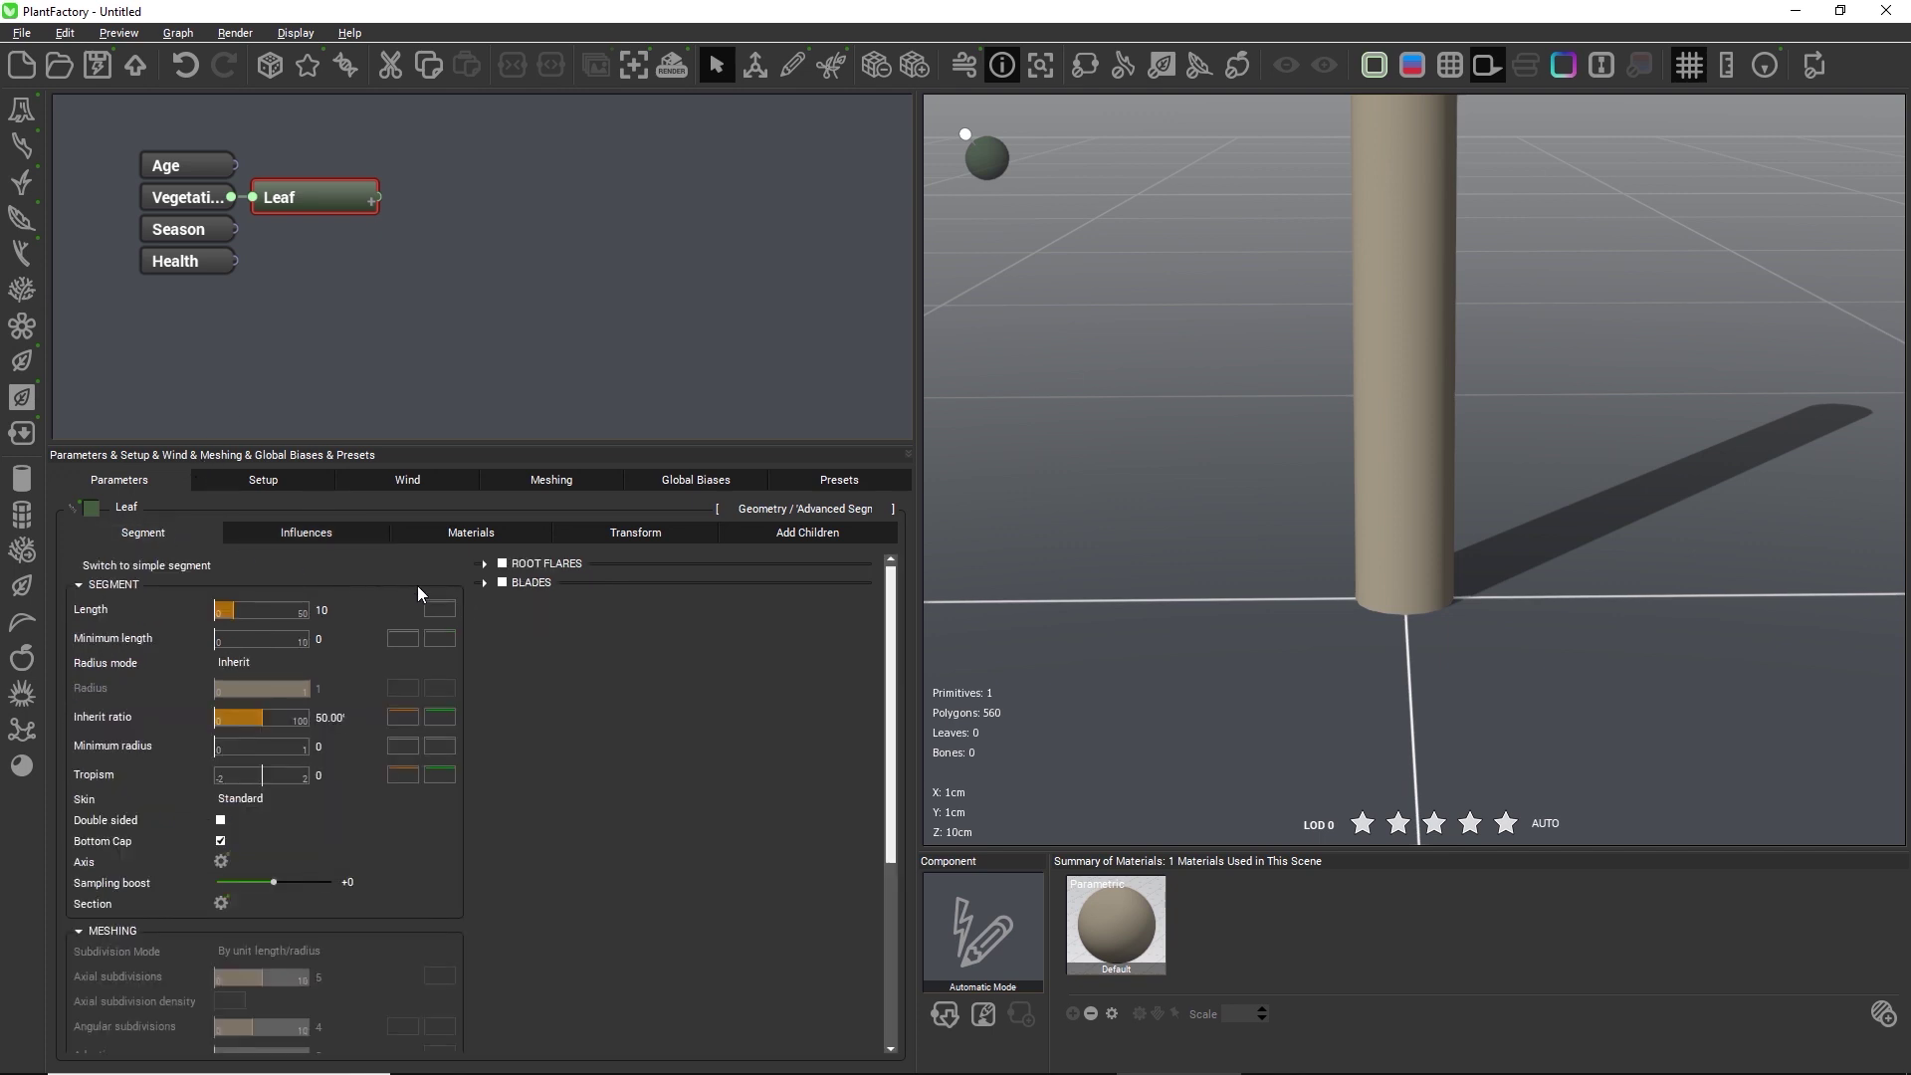
click(530, 583)
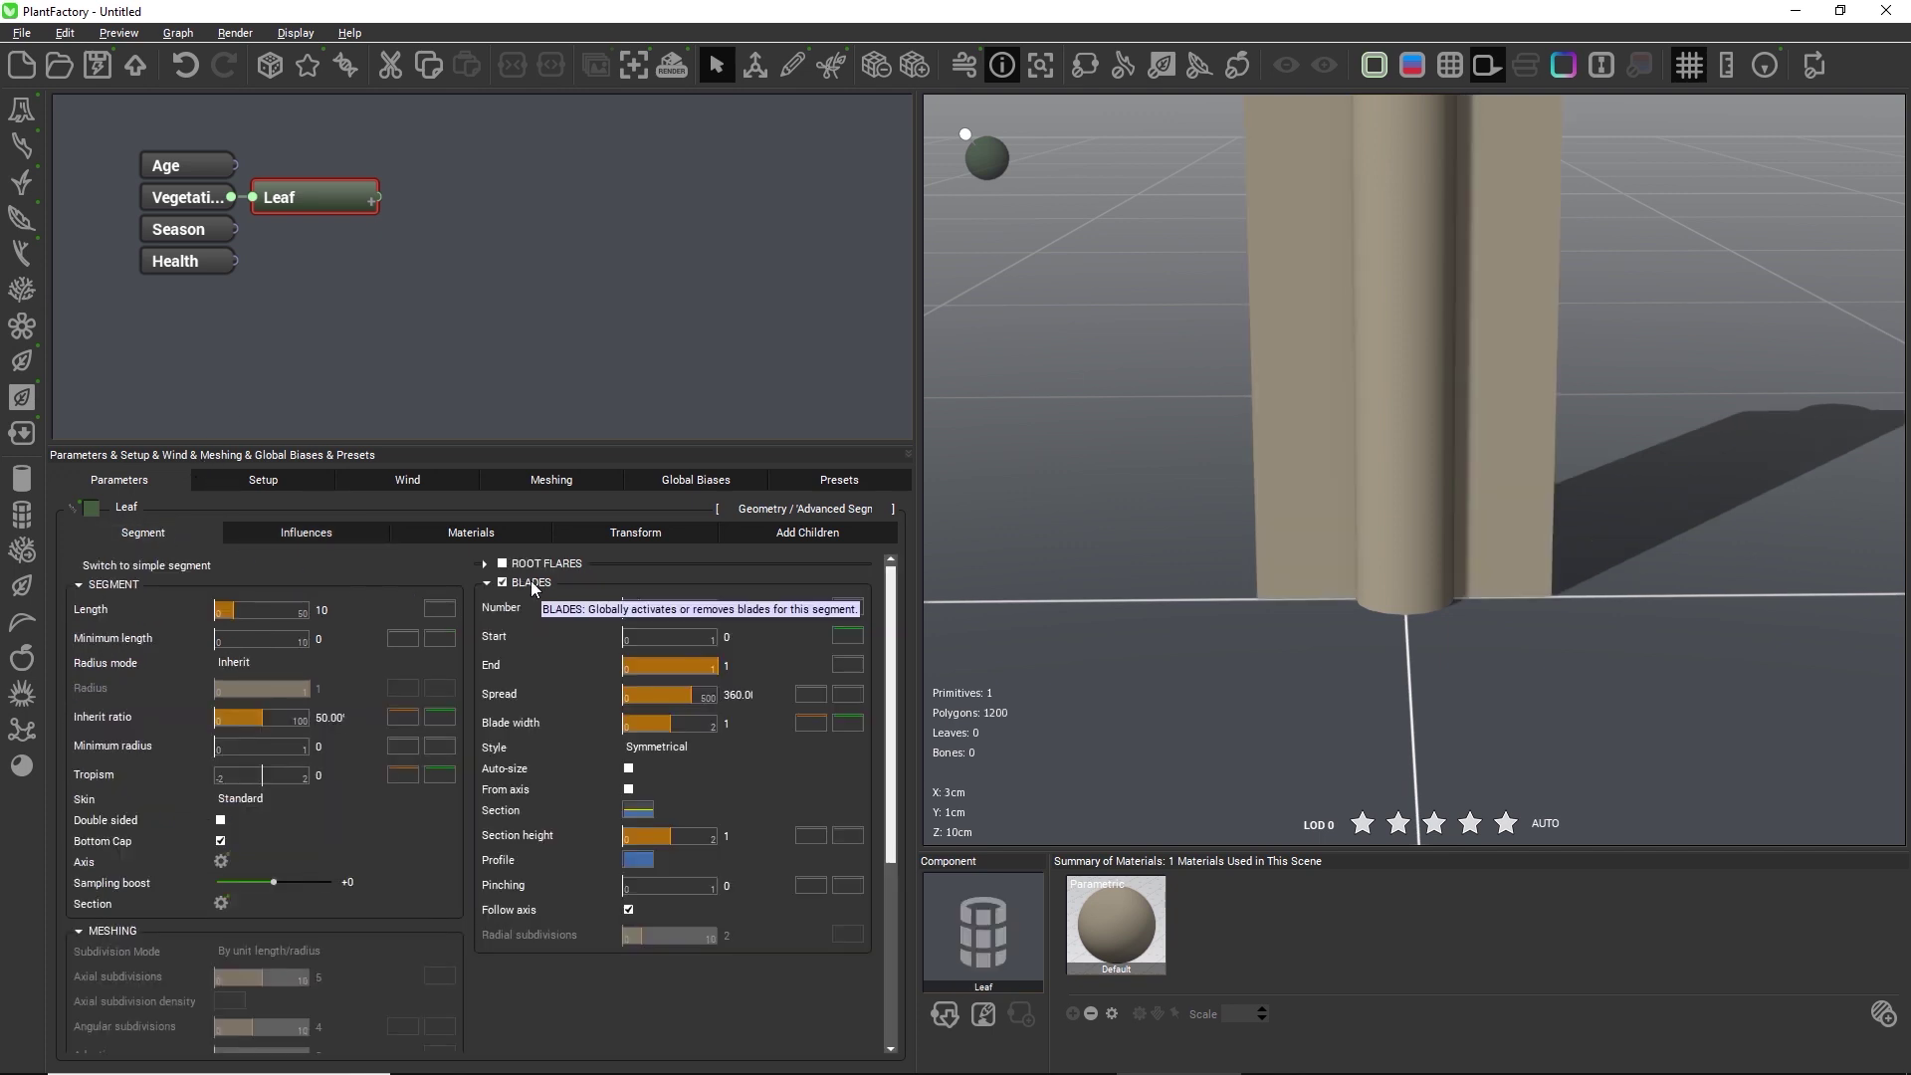
click(1042, 64)
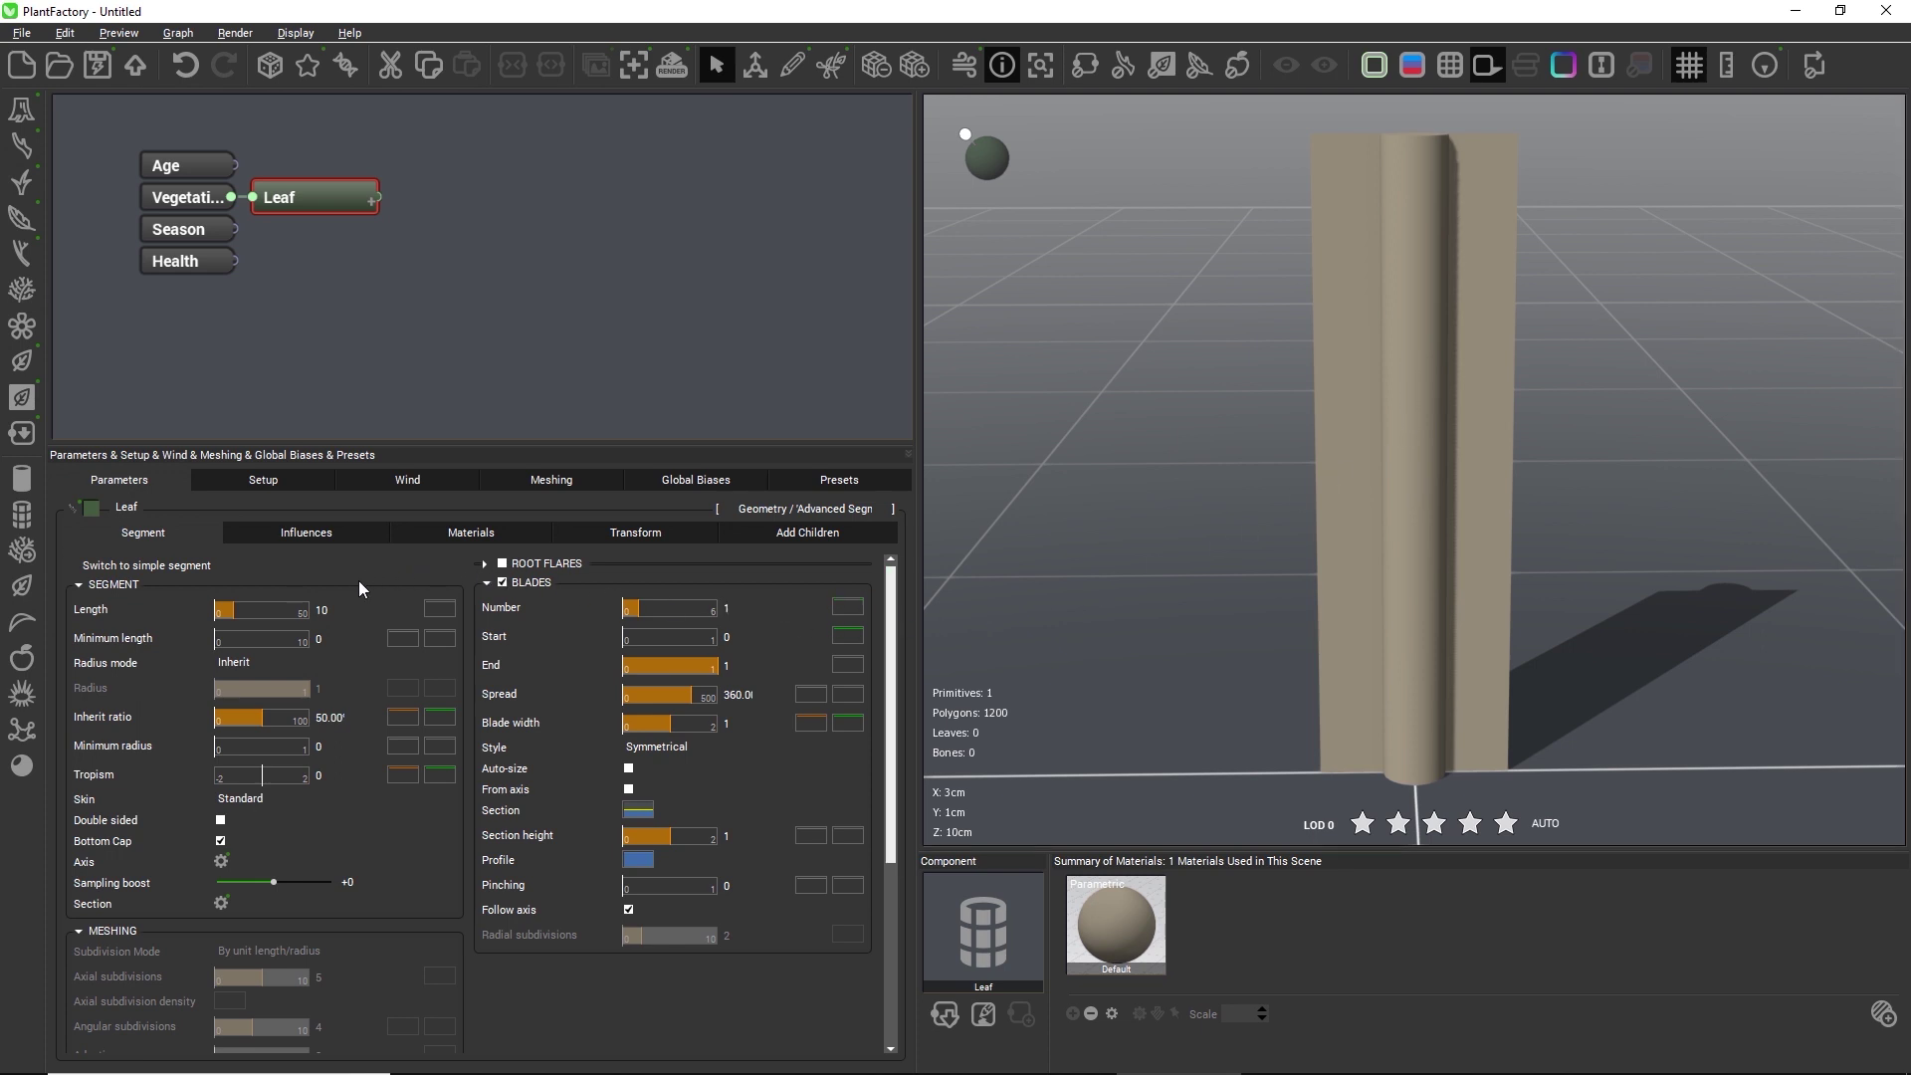
Switch the Leaf segment's radius mode to User defined and set its radius to 0.1.
click(308, 657)
click(290, 683)
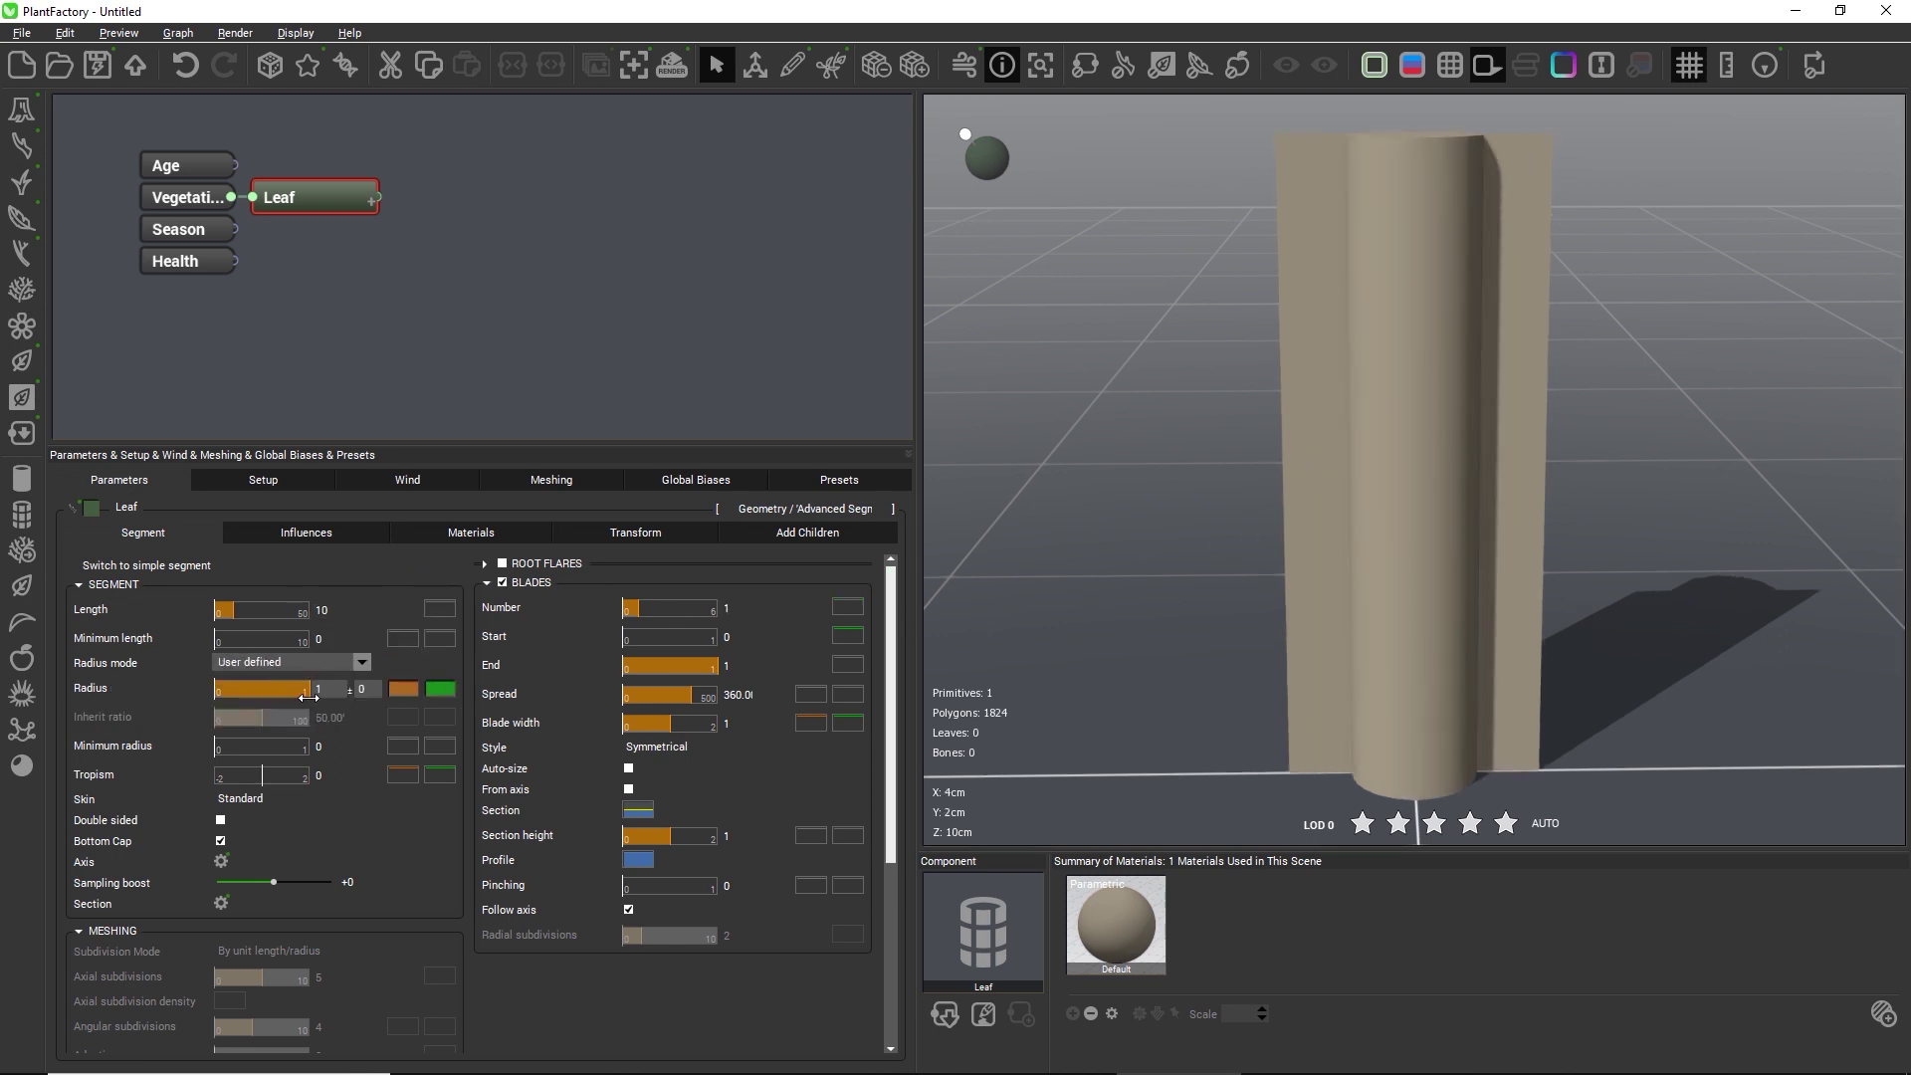
double_click(323, 688)
text(0.)
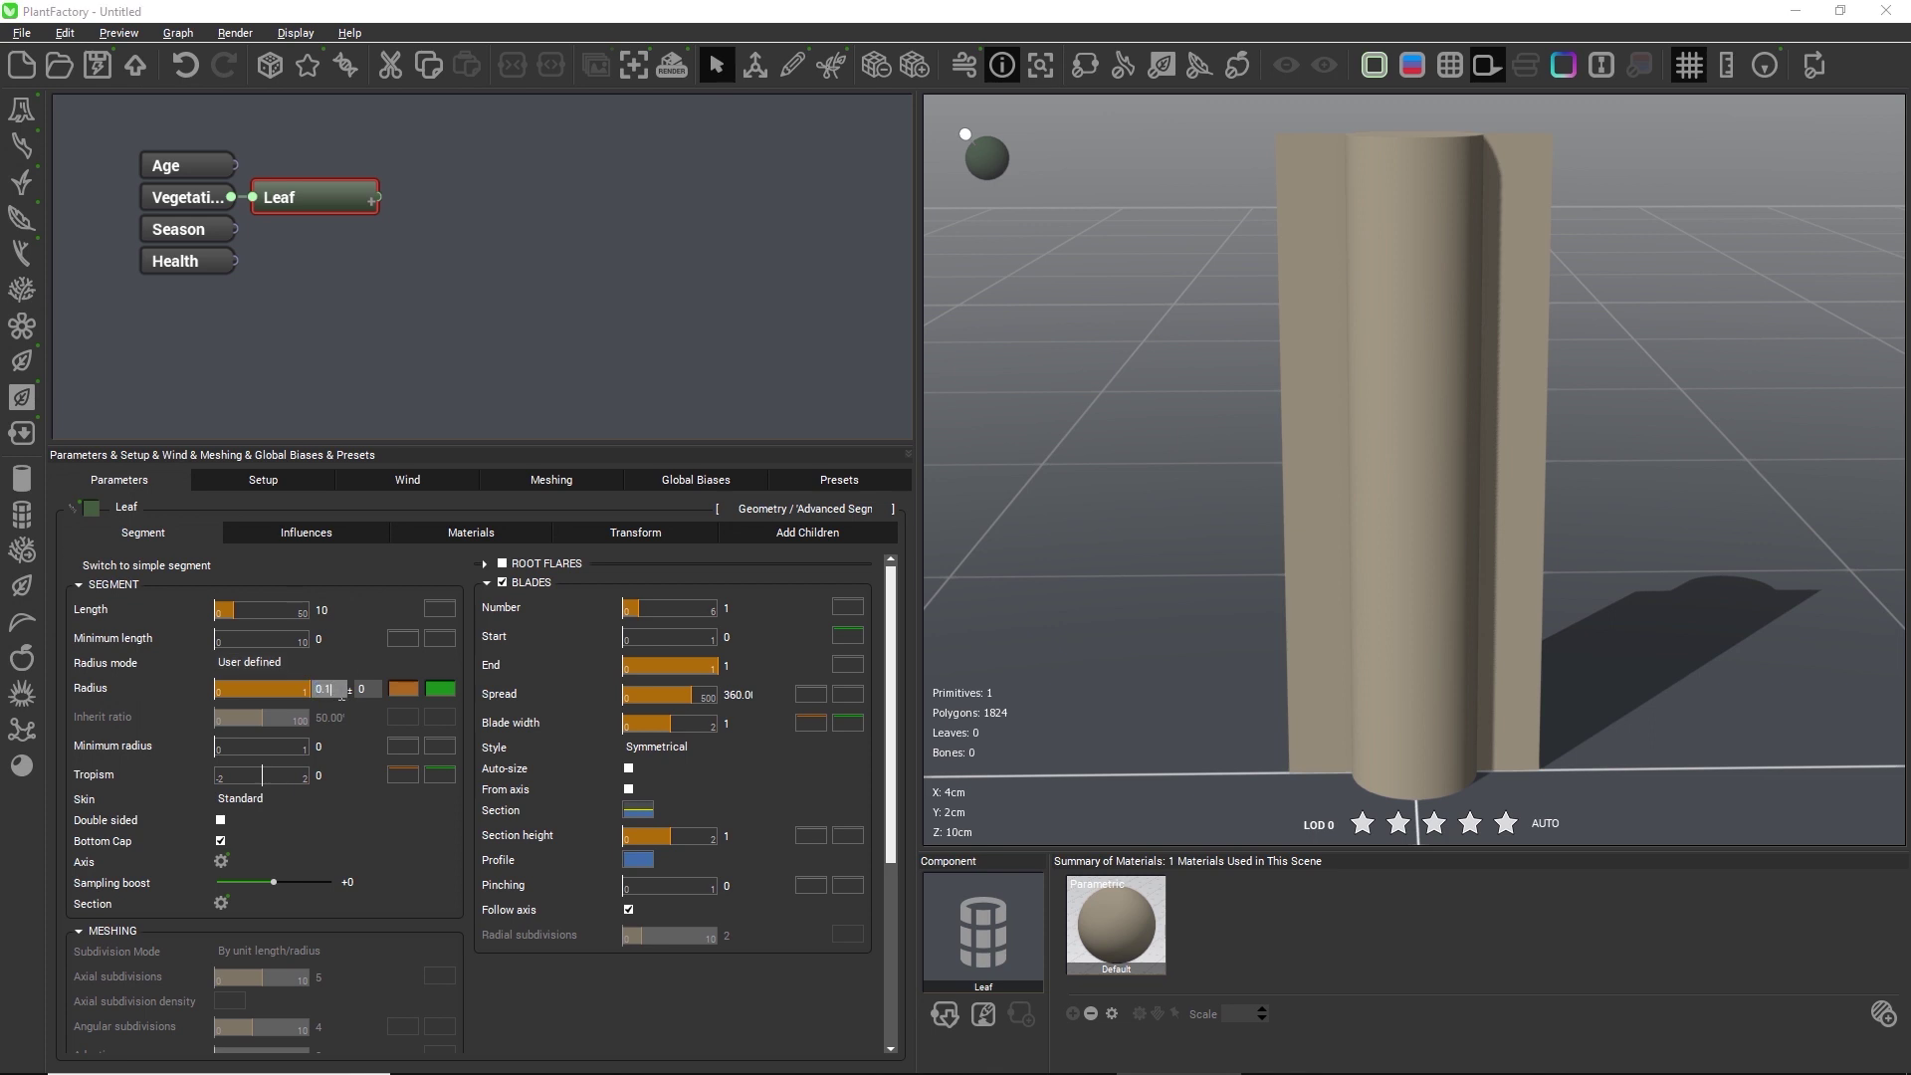
key(Return)
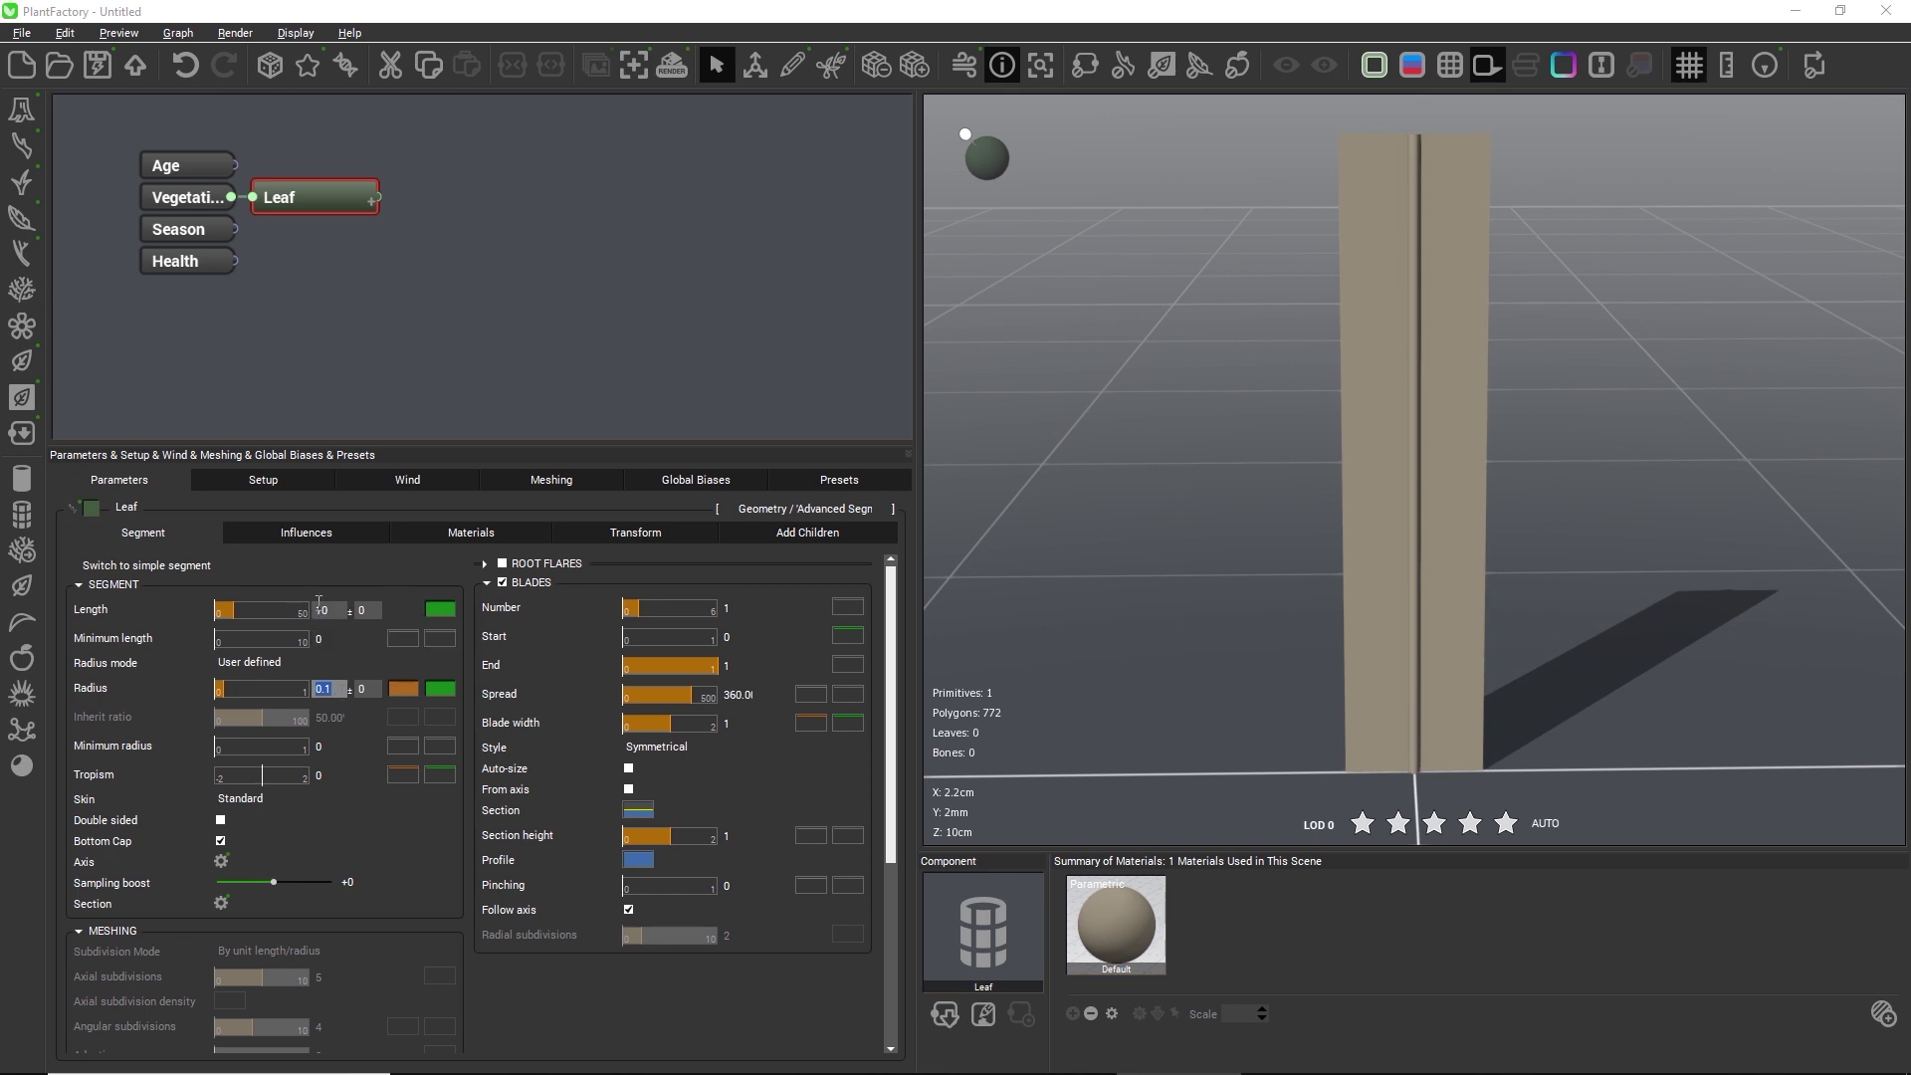
Set the Leaf segment's length to 25 with a variance of 5 and reframe the model in the preview.
double_click(338, 609)
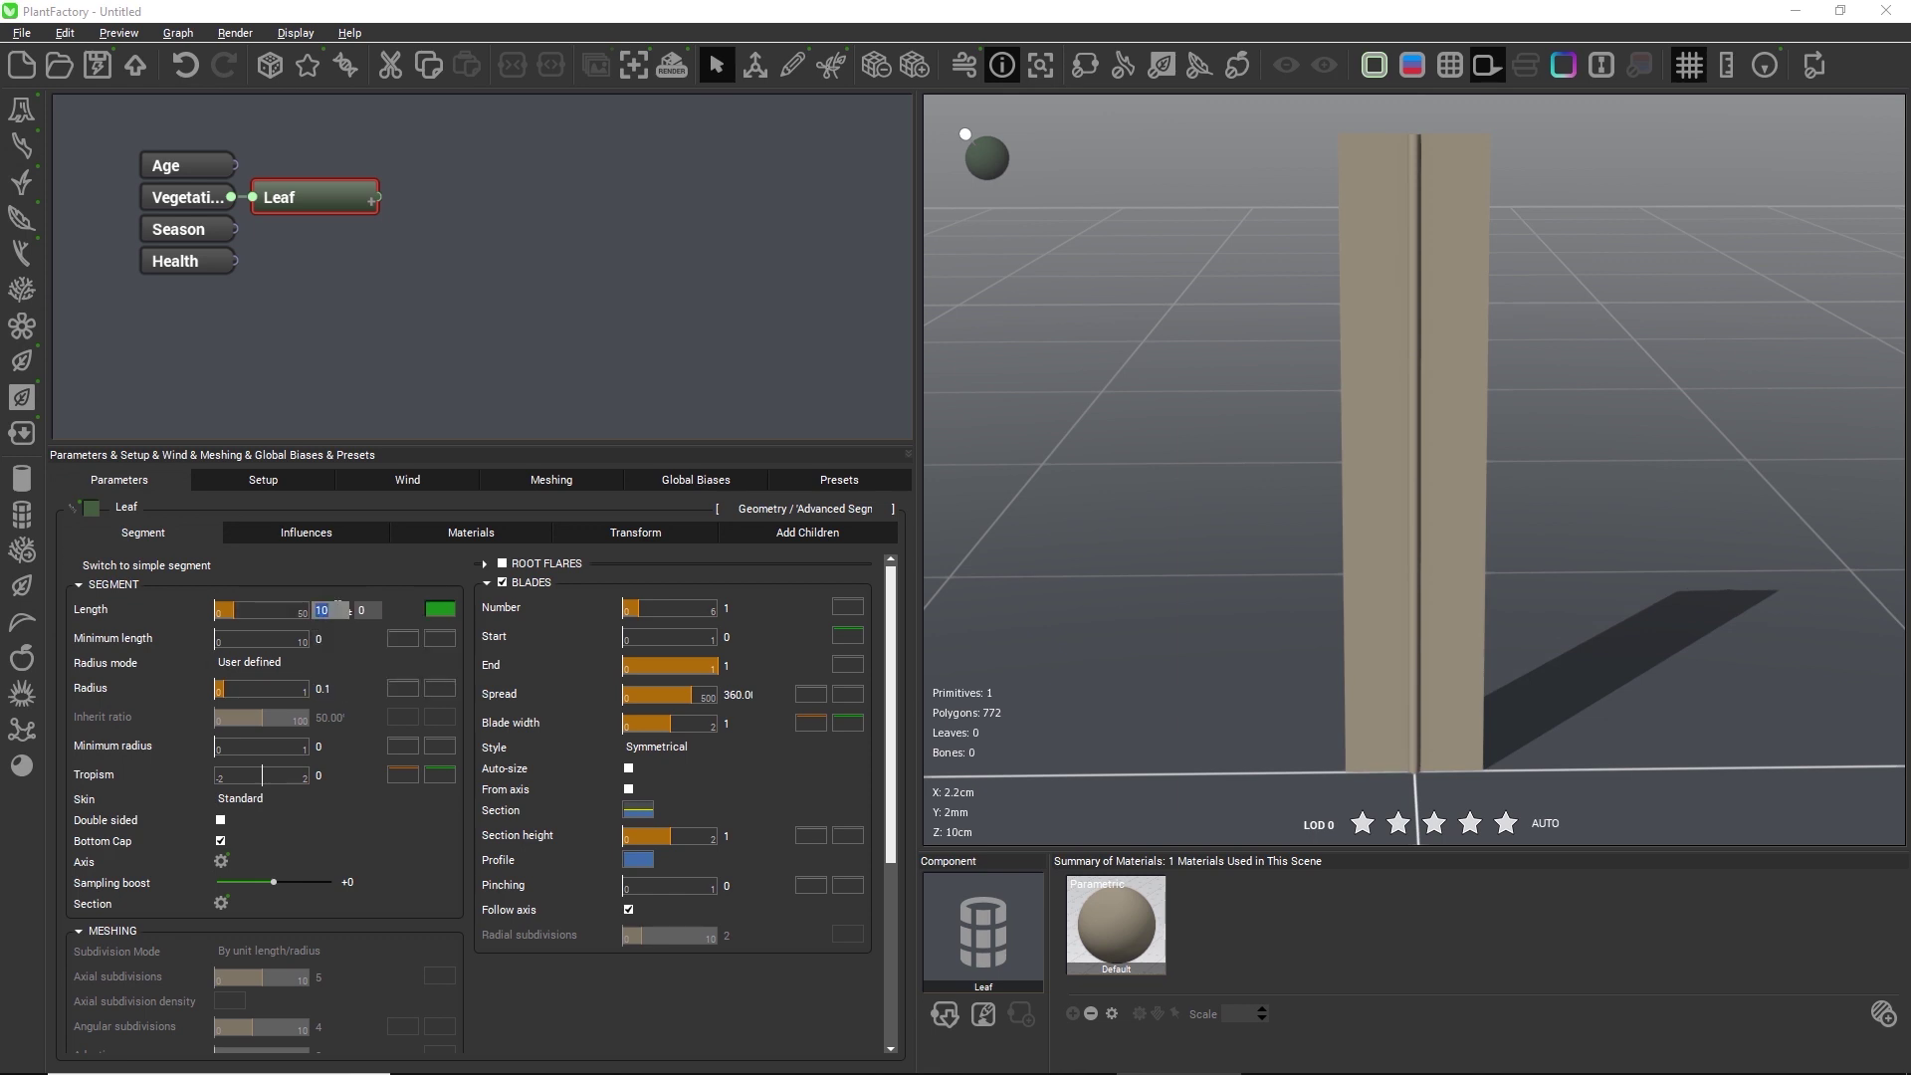
text(25)
key(Tab)
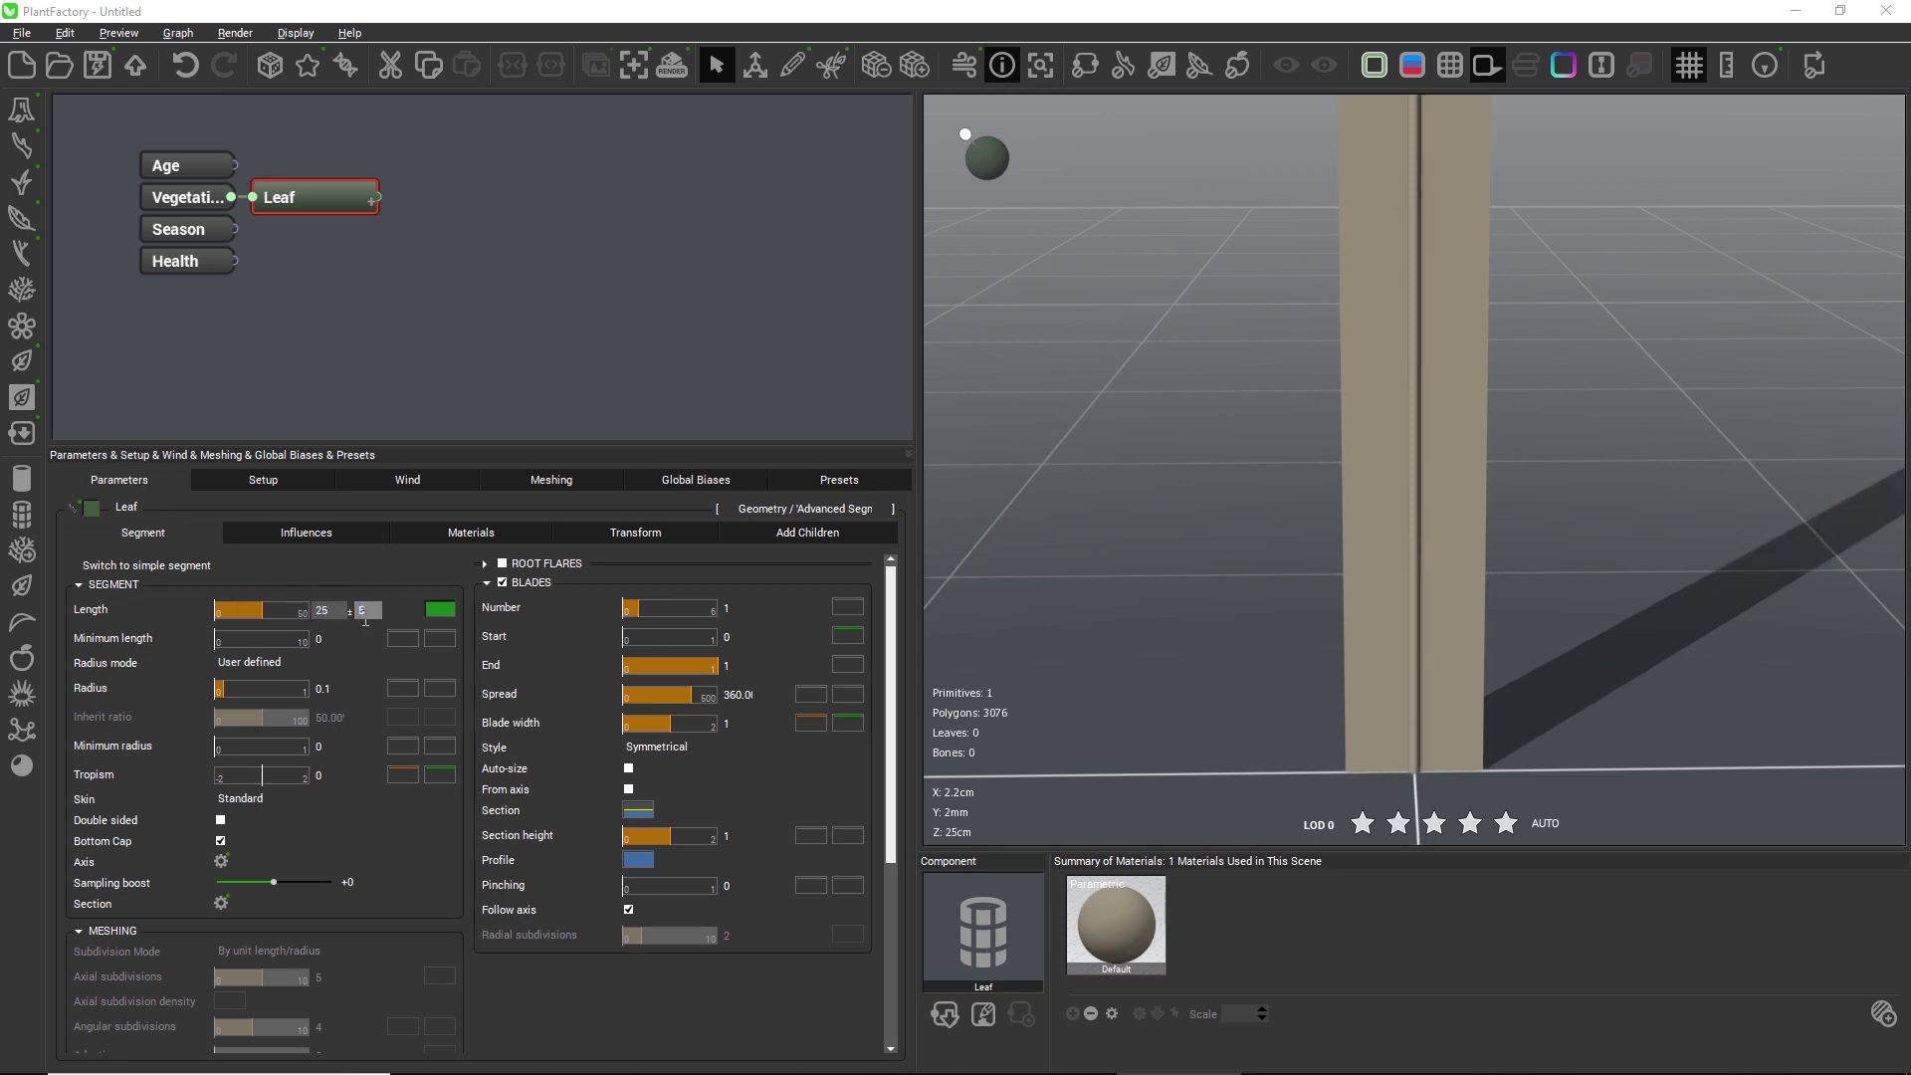
key(Return)
click(1039, 66)
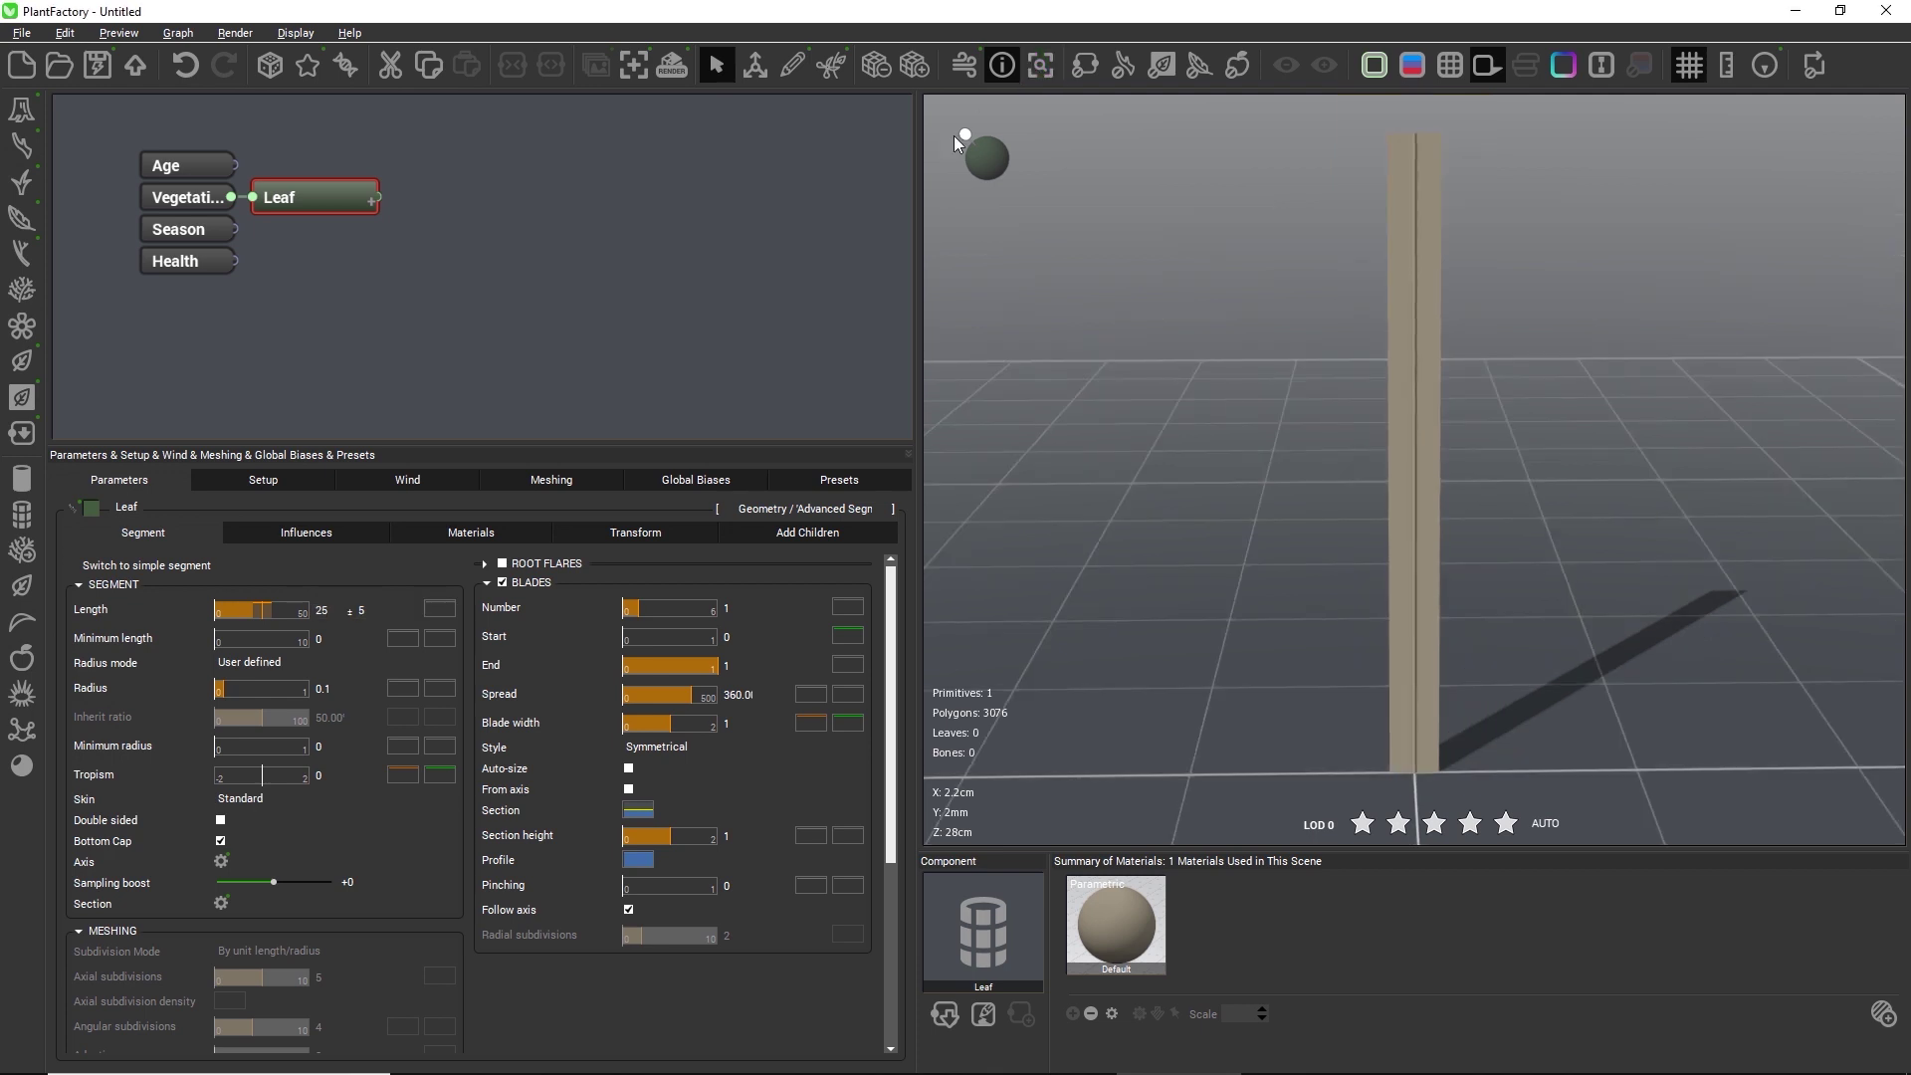
Edit the radius filter so it falls from 1 at the start to 0 at position 0.3 and stays at 0 to the end.
right_click(399, 688)
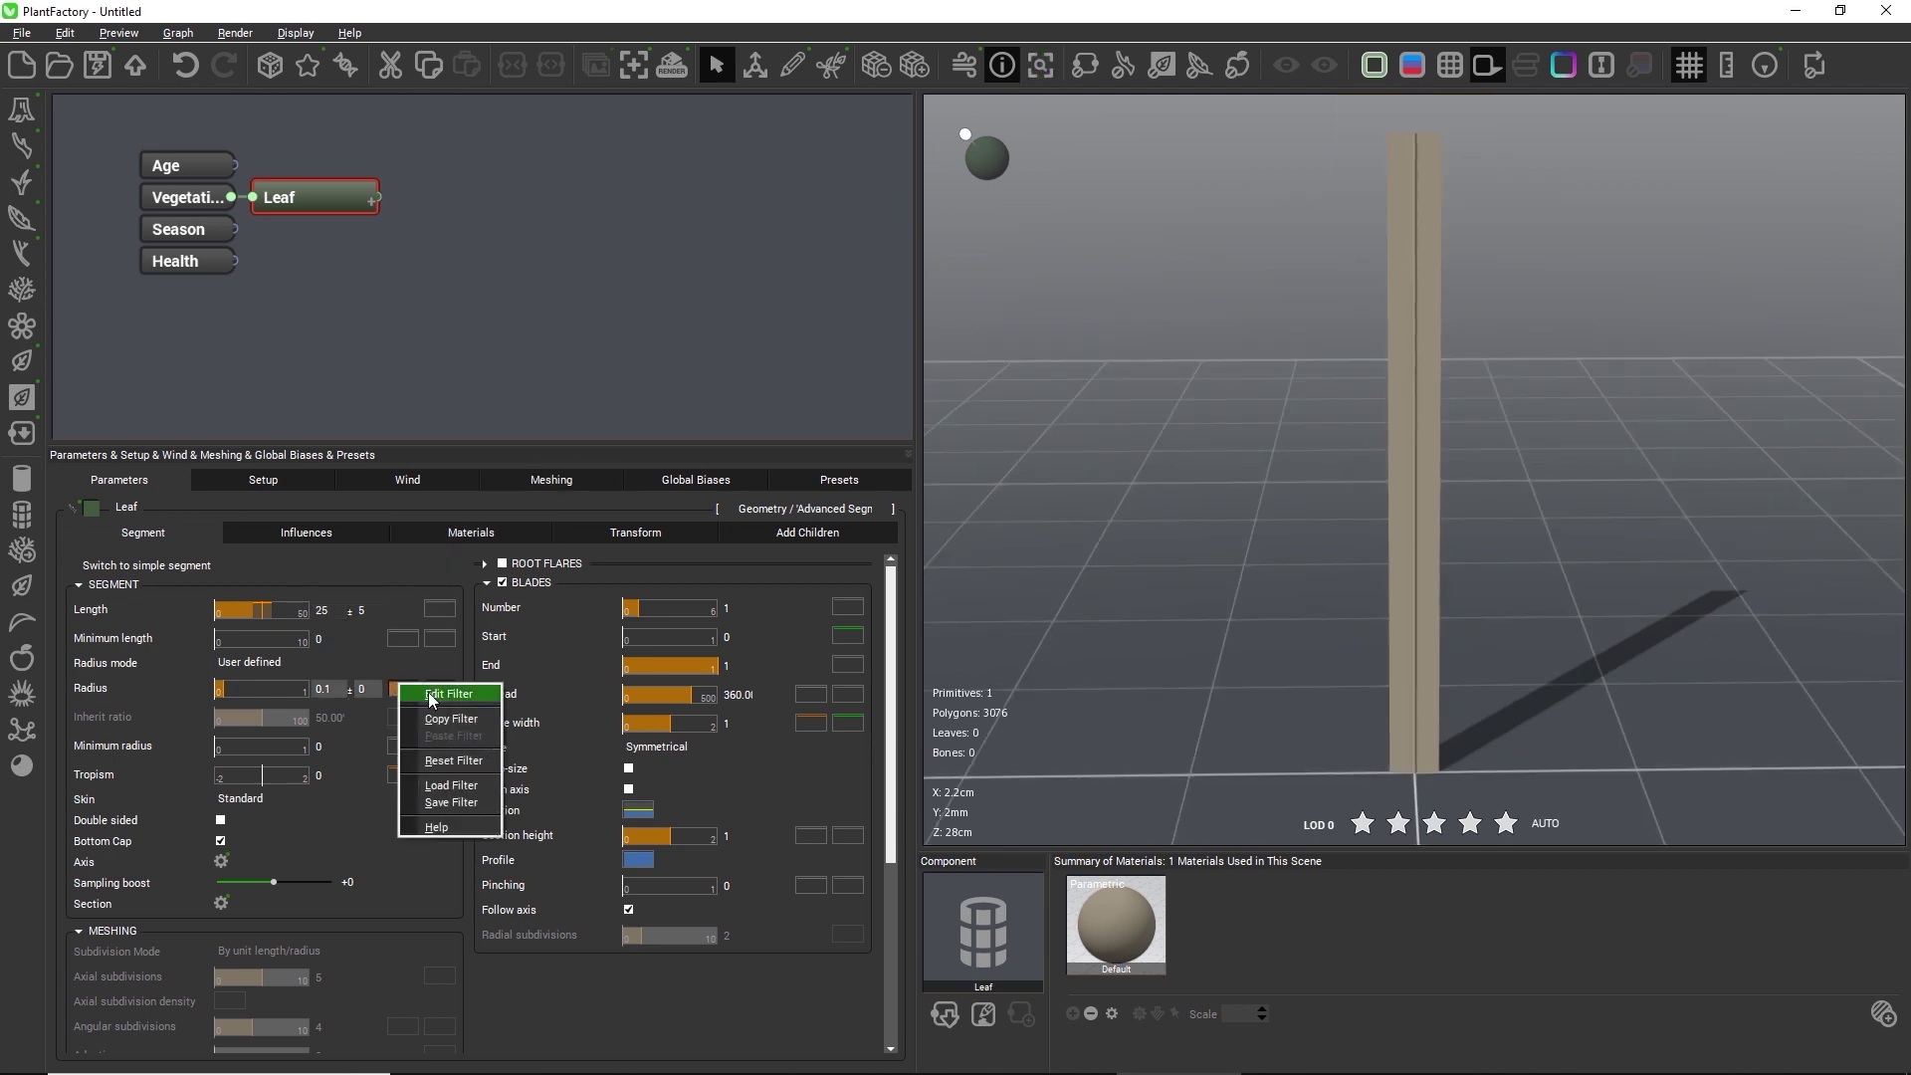
click(431, 696)
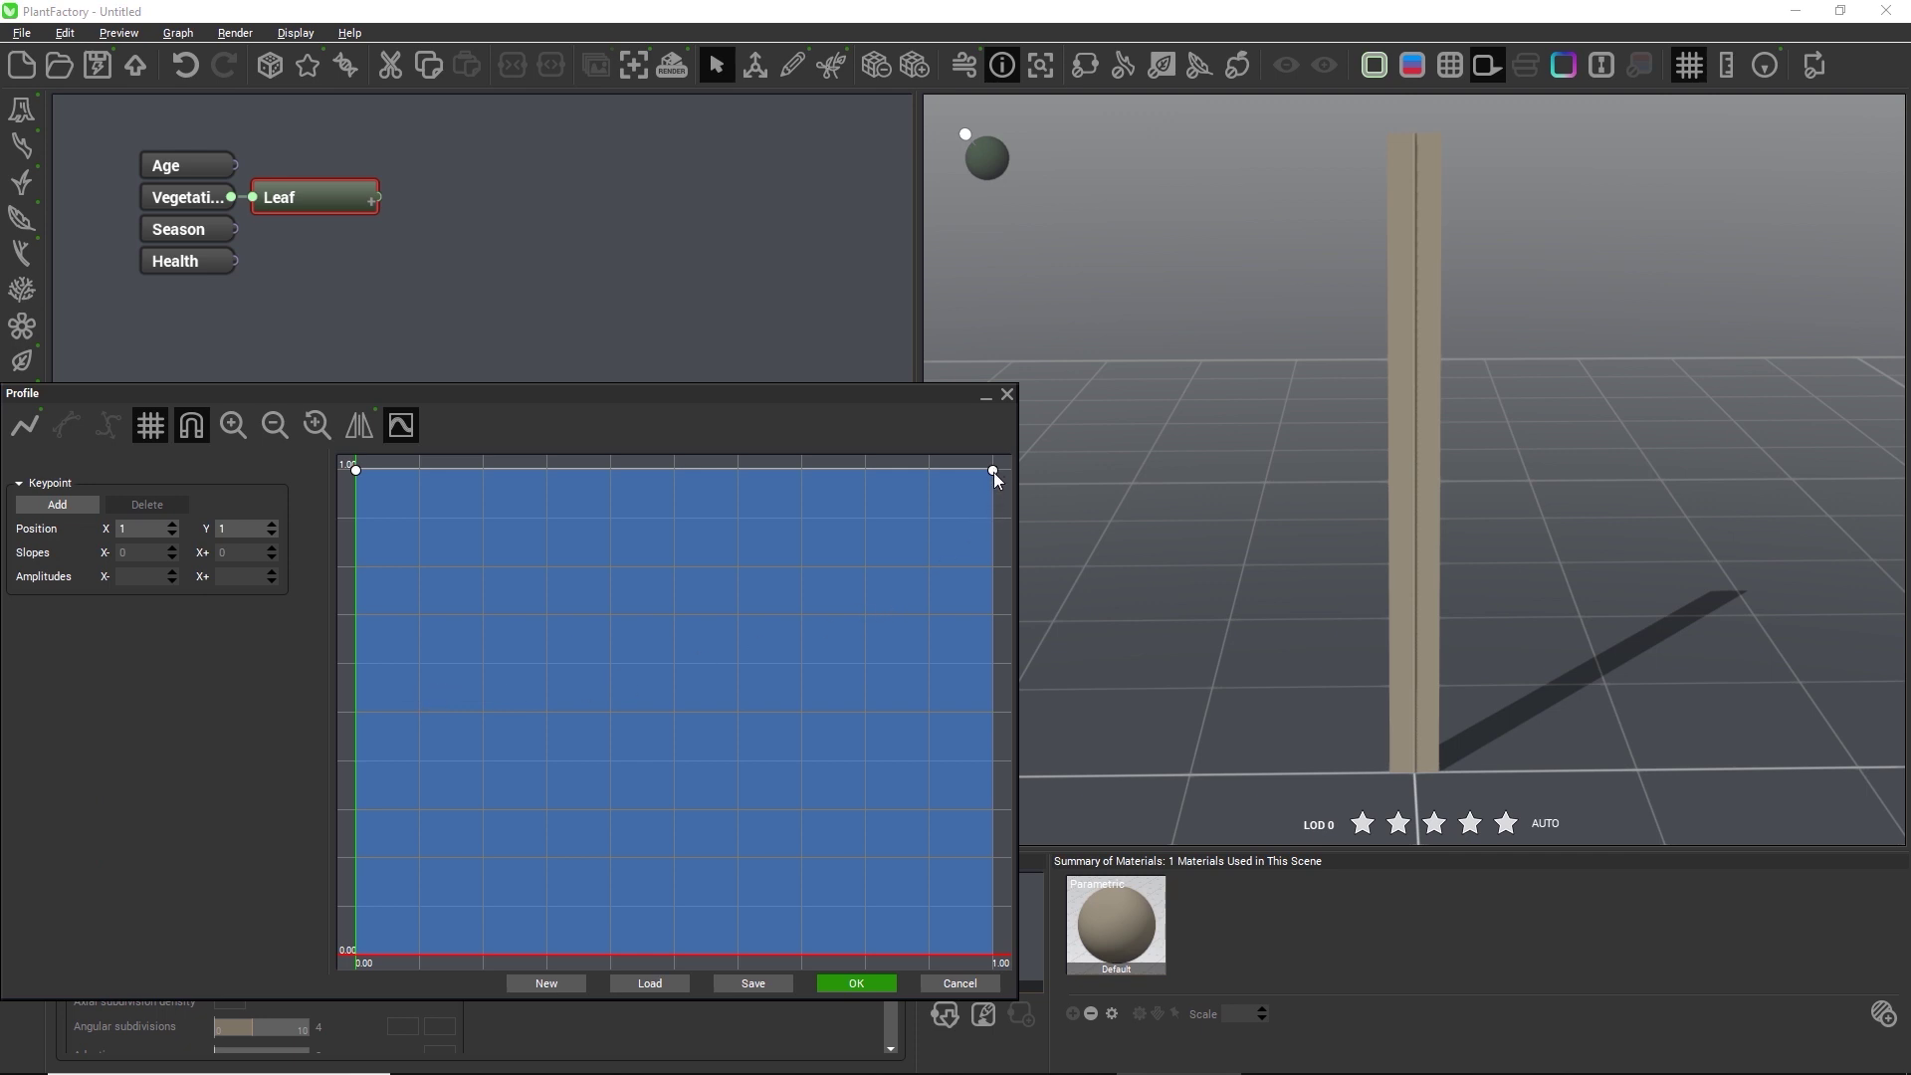
drag(992, 469, 1009, 960)
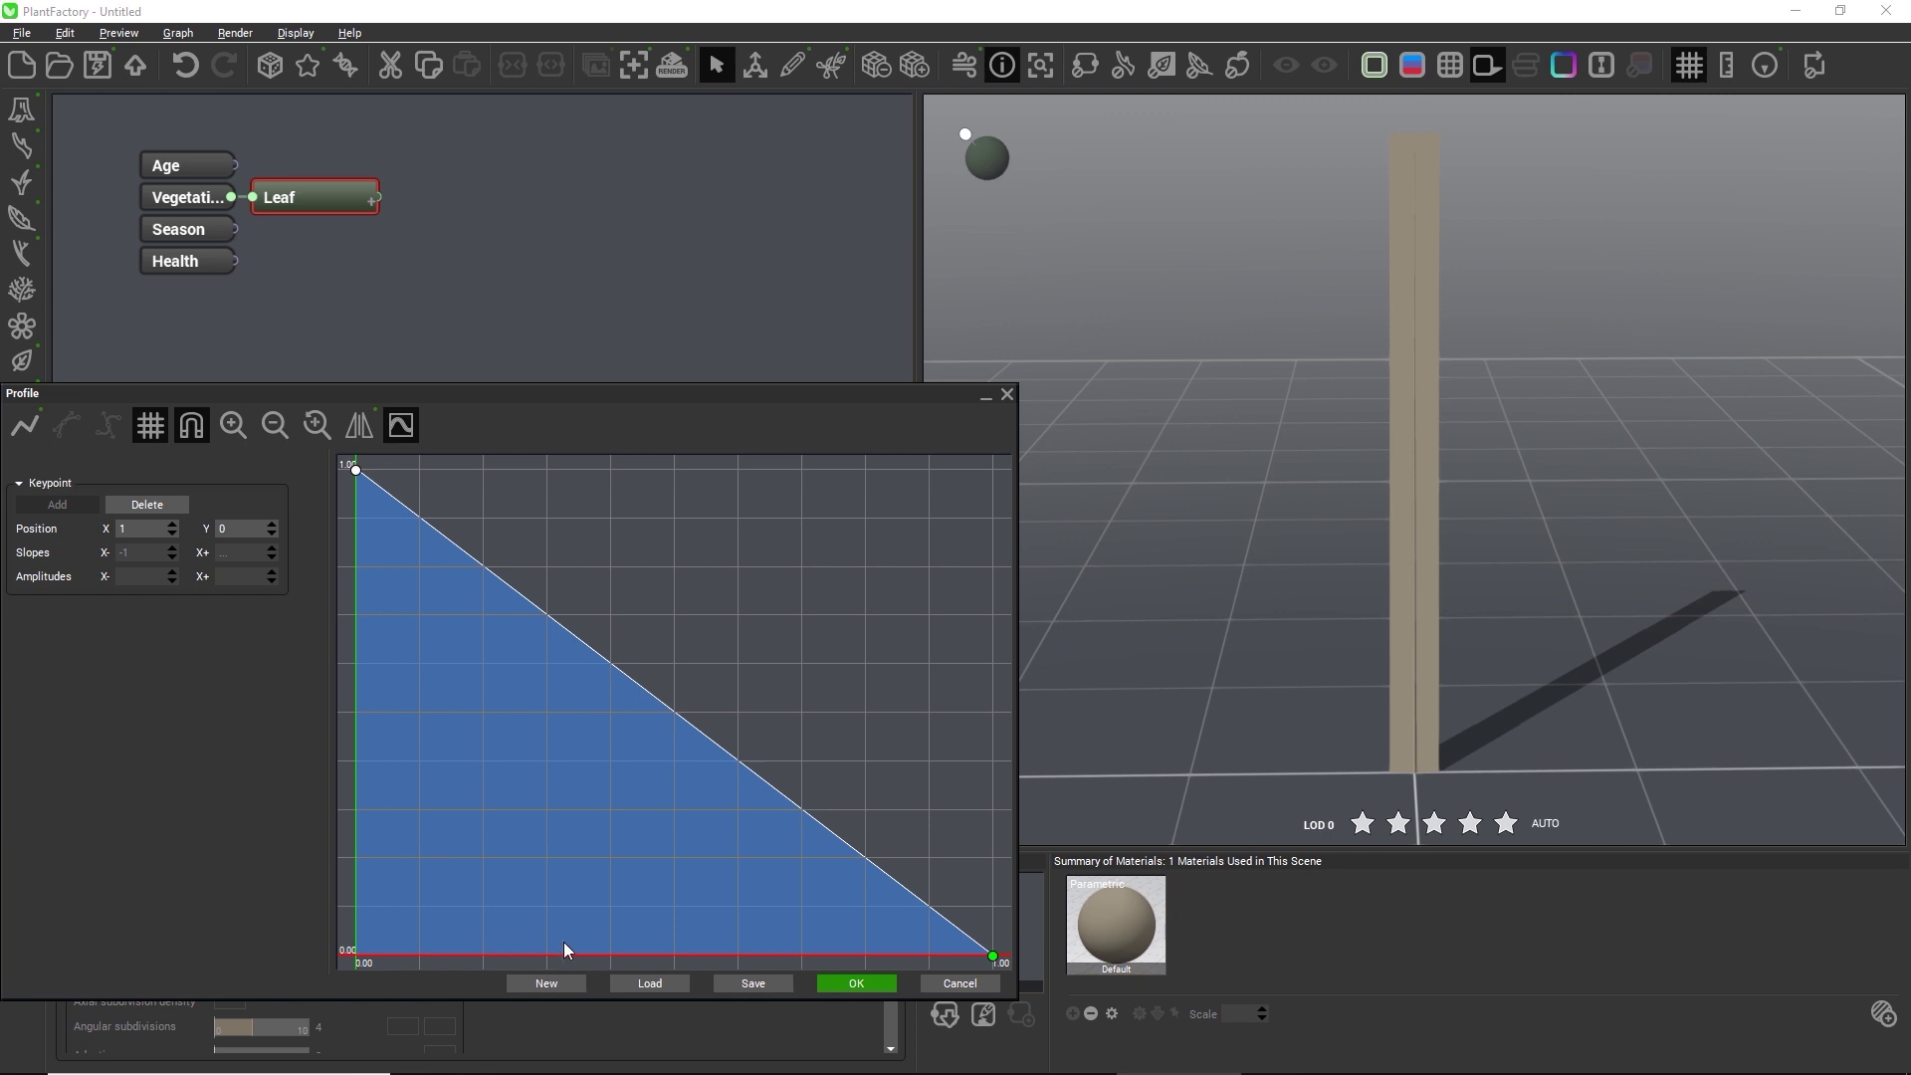
double_click(576, 940)
drag(575, 939, 550, 957)
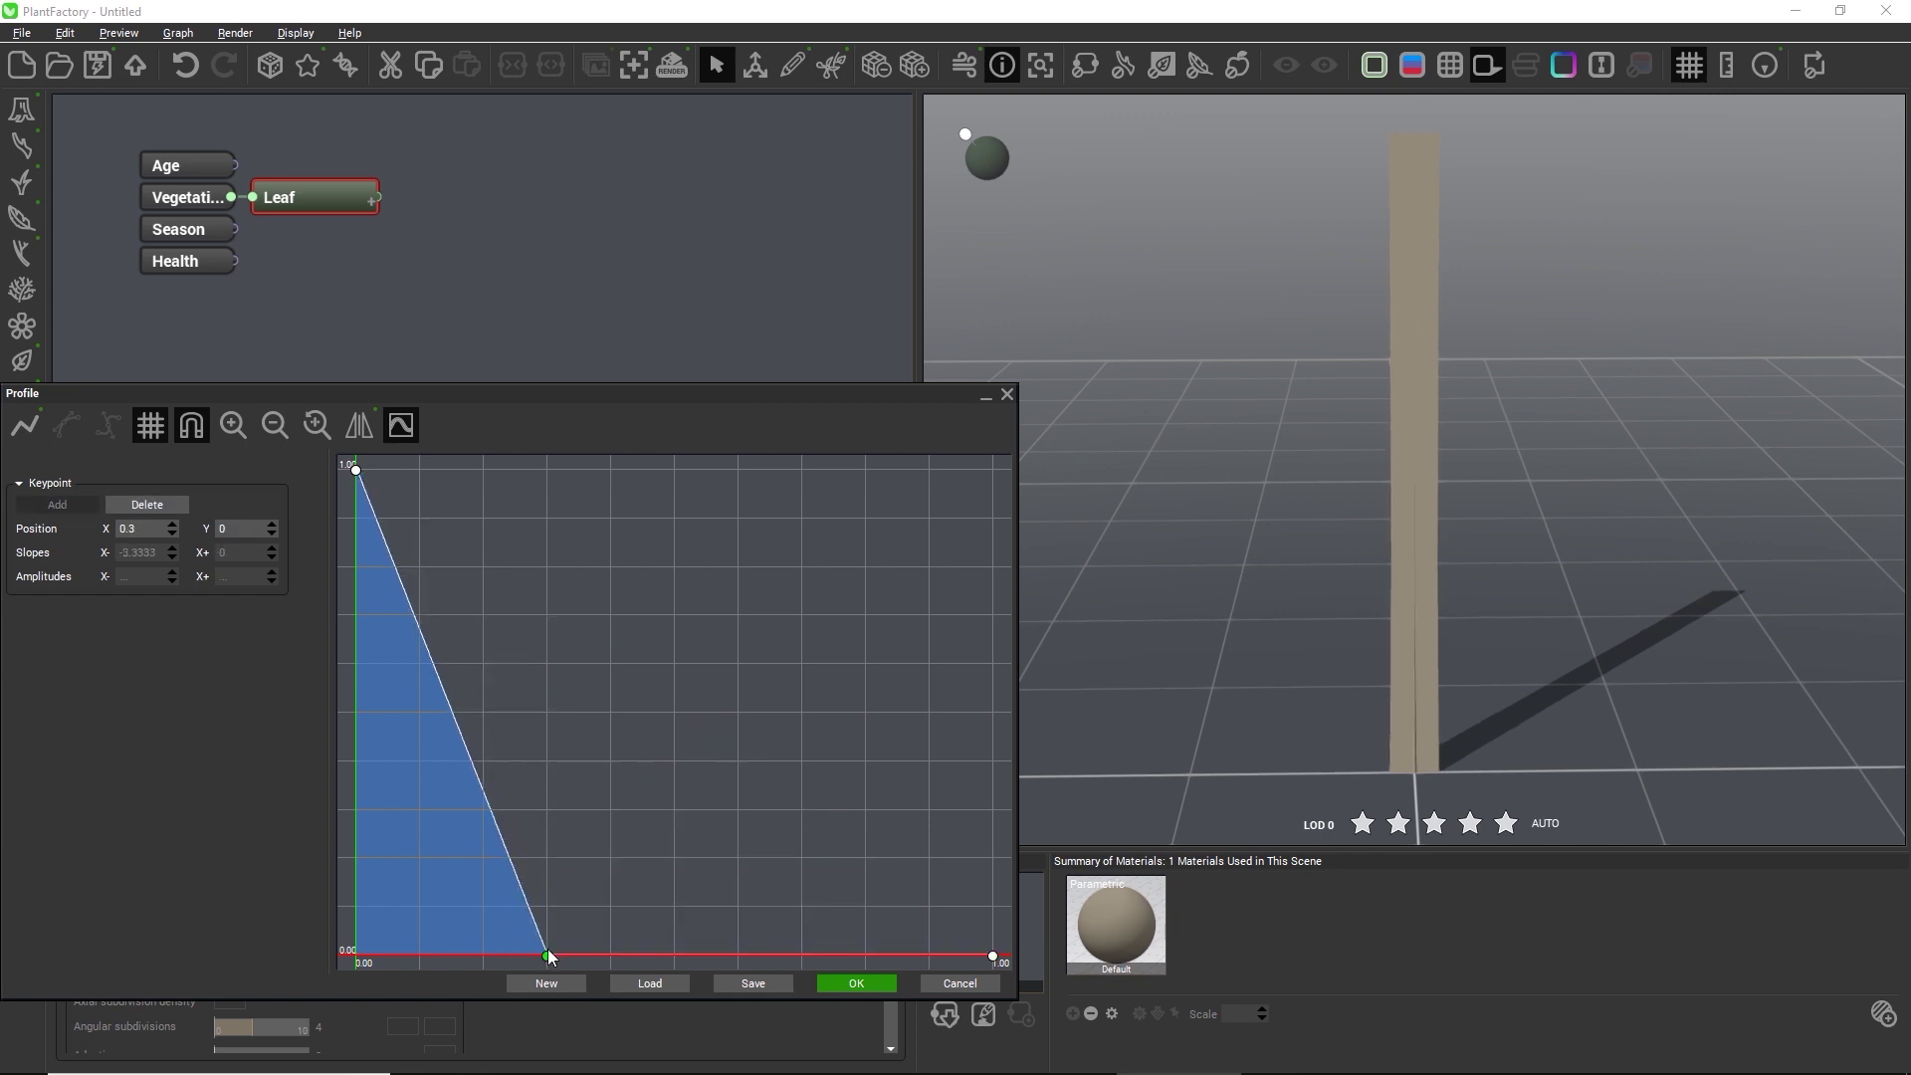
click(857, 981)
Set the blades' start to 0.08 with a variance of 0.02.
drag(1439, 684, 1483, 676)
drag(1070, 609, 1186, 613)
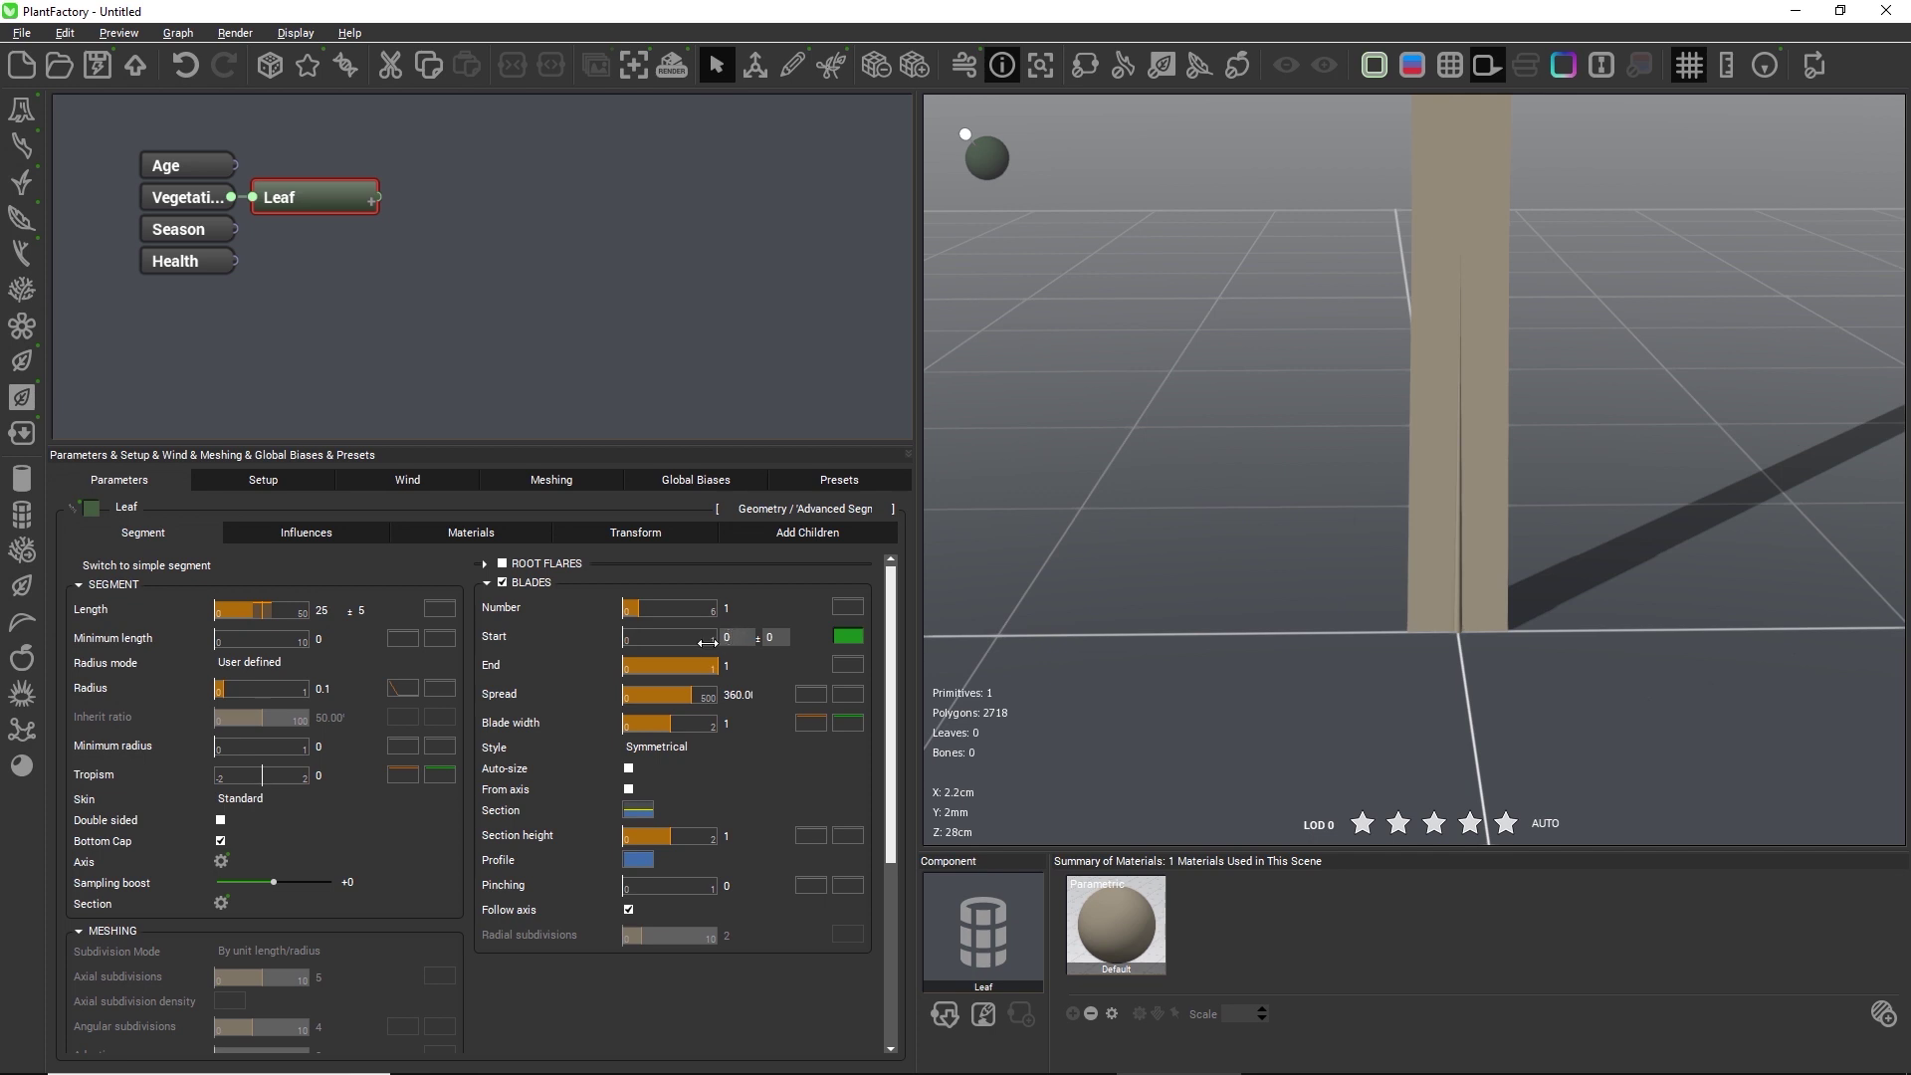
mouse_move(707, 642)
mouse_down()
mouse_move(660, 643)
mouse_move(680, 646)
mouse_up()
click(778, 641)
text(0.02)
key(Return)
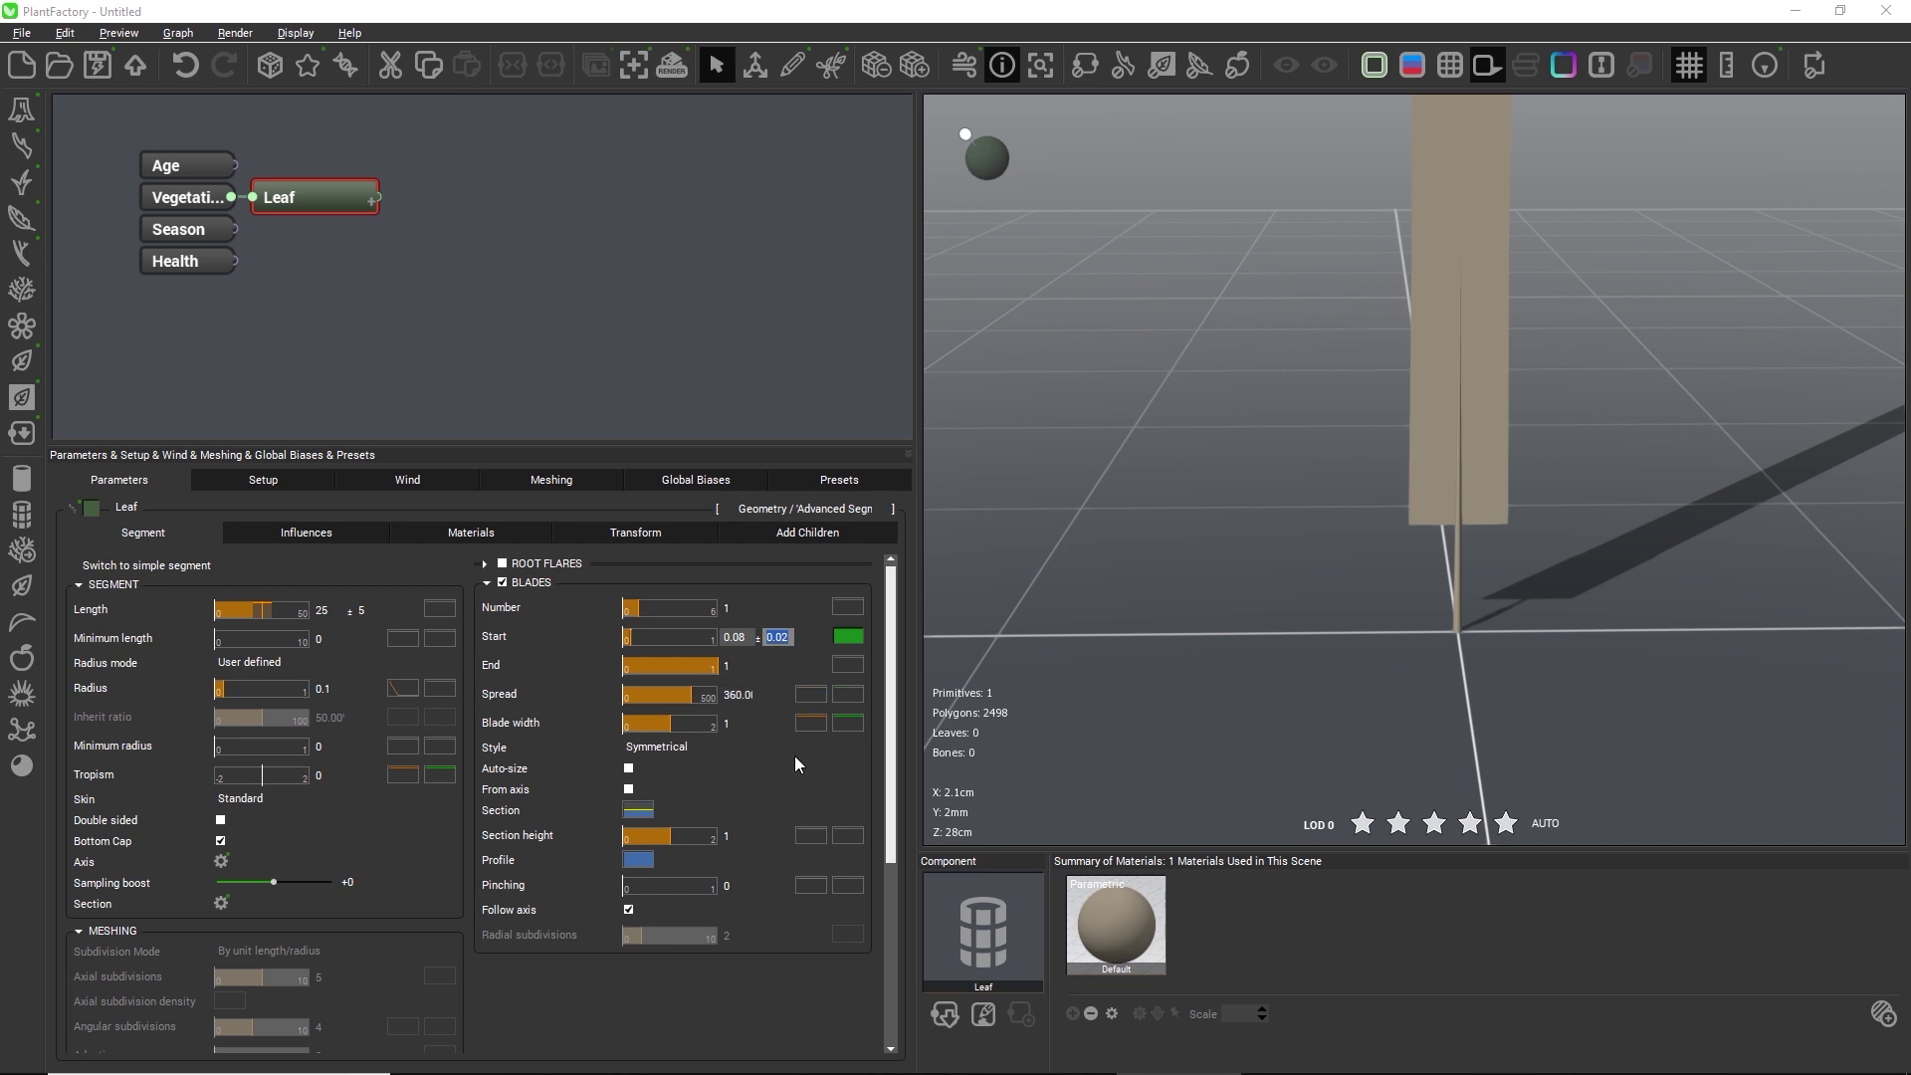
Make the blade width's randomness depend on a Segment parameter of the current primitive instance.
middle_drag(1407, 360, 1316, 539)
mouse_move(1282, 623)
mouse_down()
mouse_move(1366, 565)
mouse_move(1306, 606)
mouse_up()
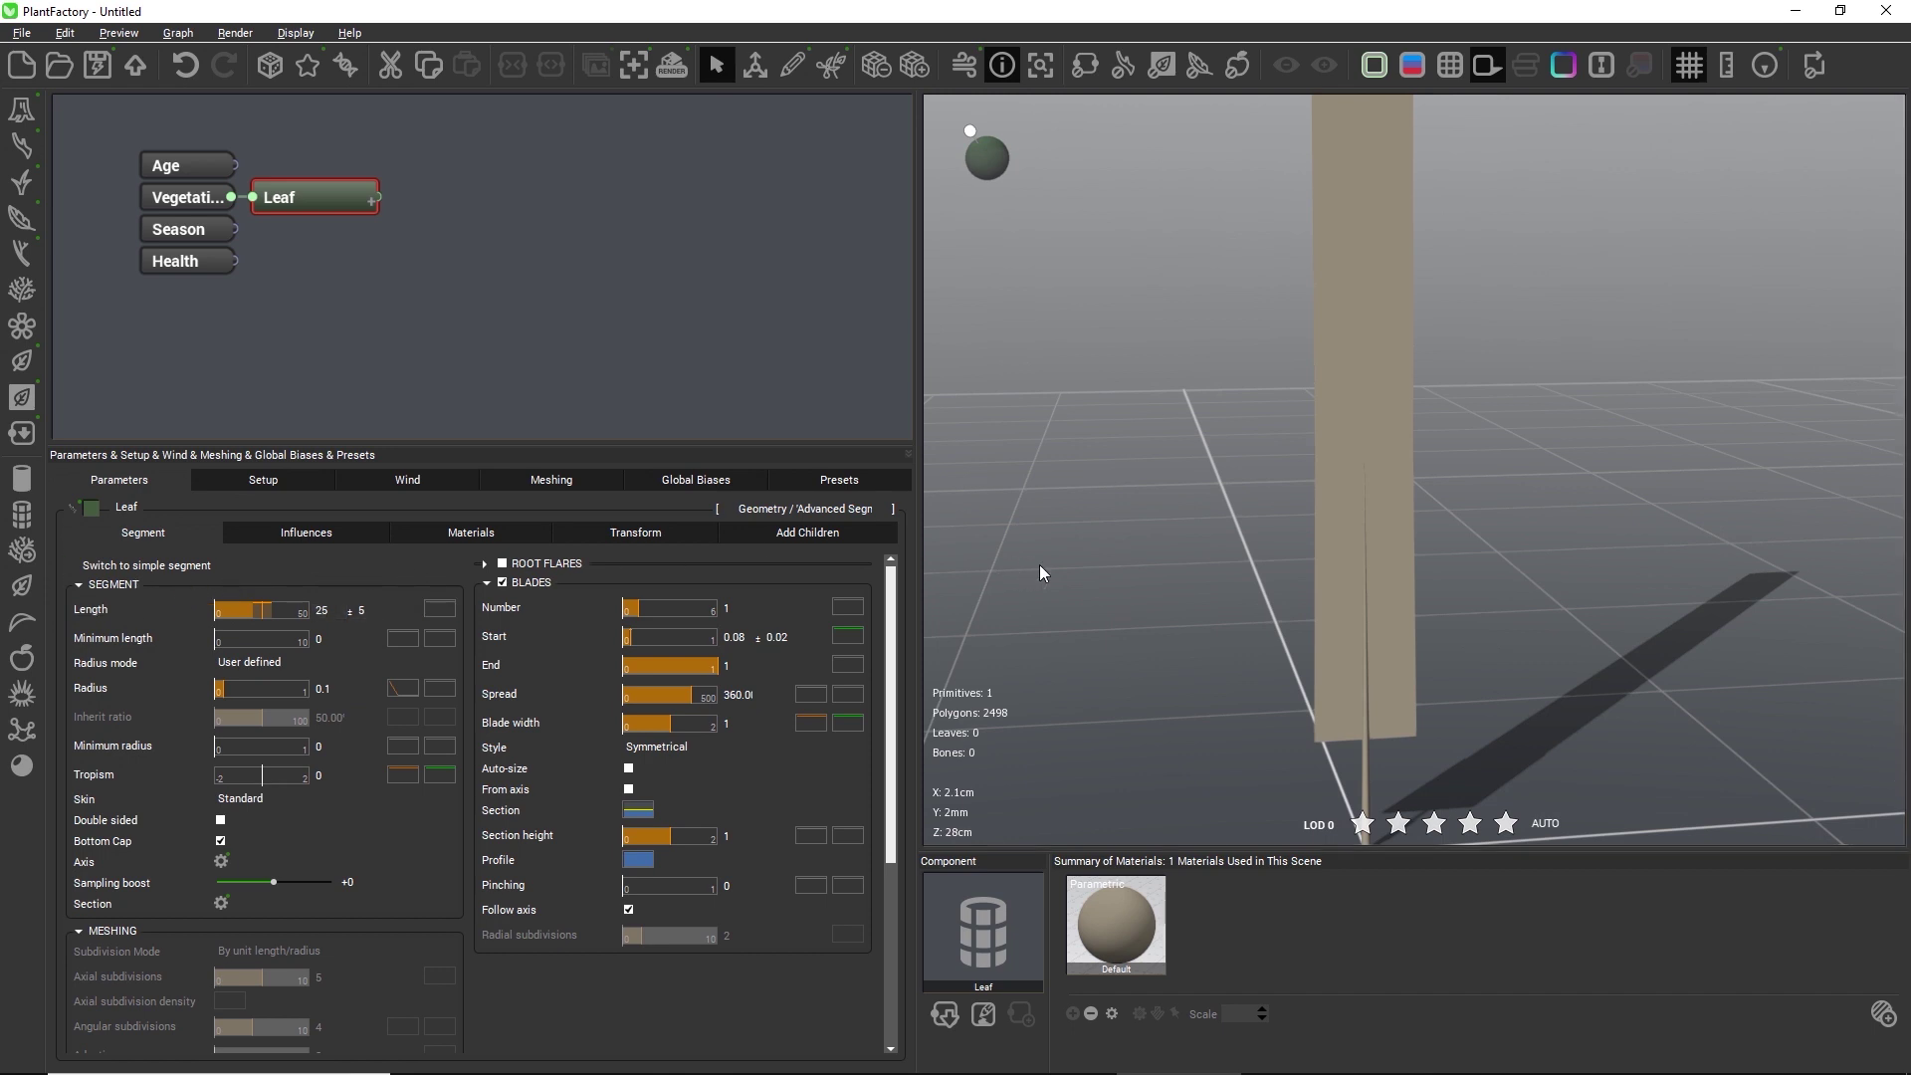
mouse_move(1203, 457)
mouse_down()
mouse_move(1215, 755)
mouse_move(1198, 440)
mouse_up()
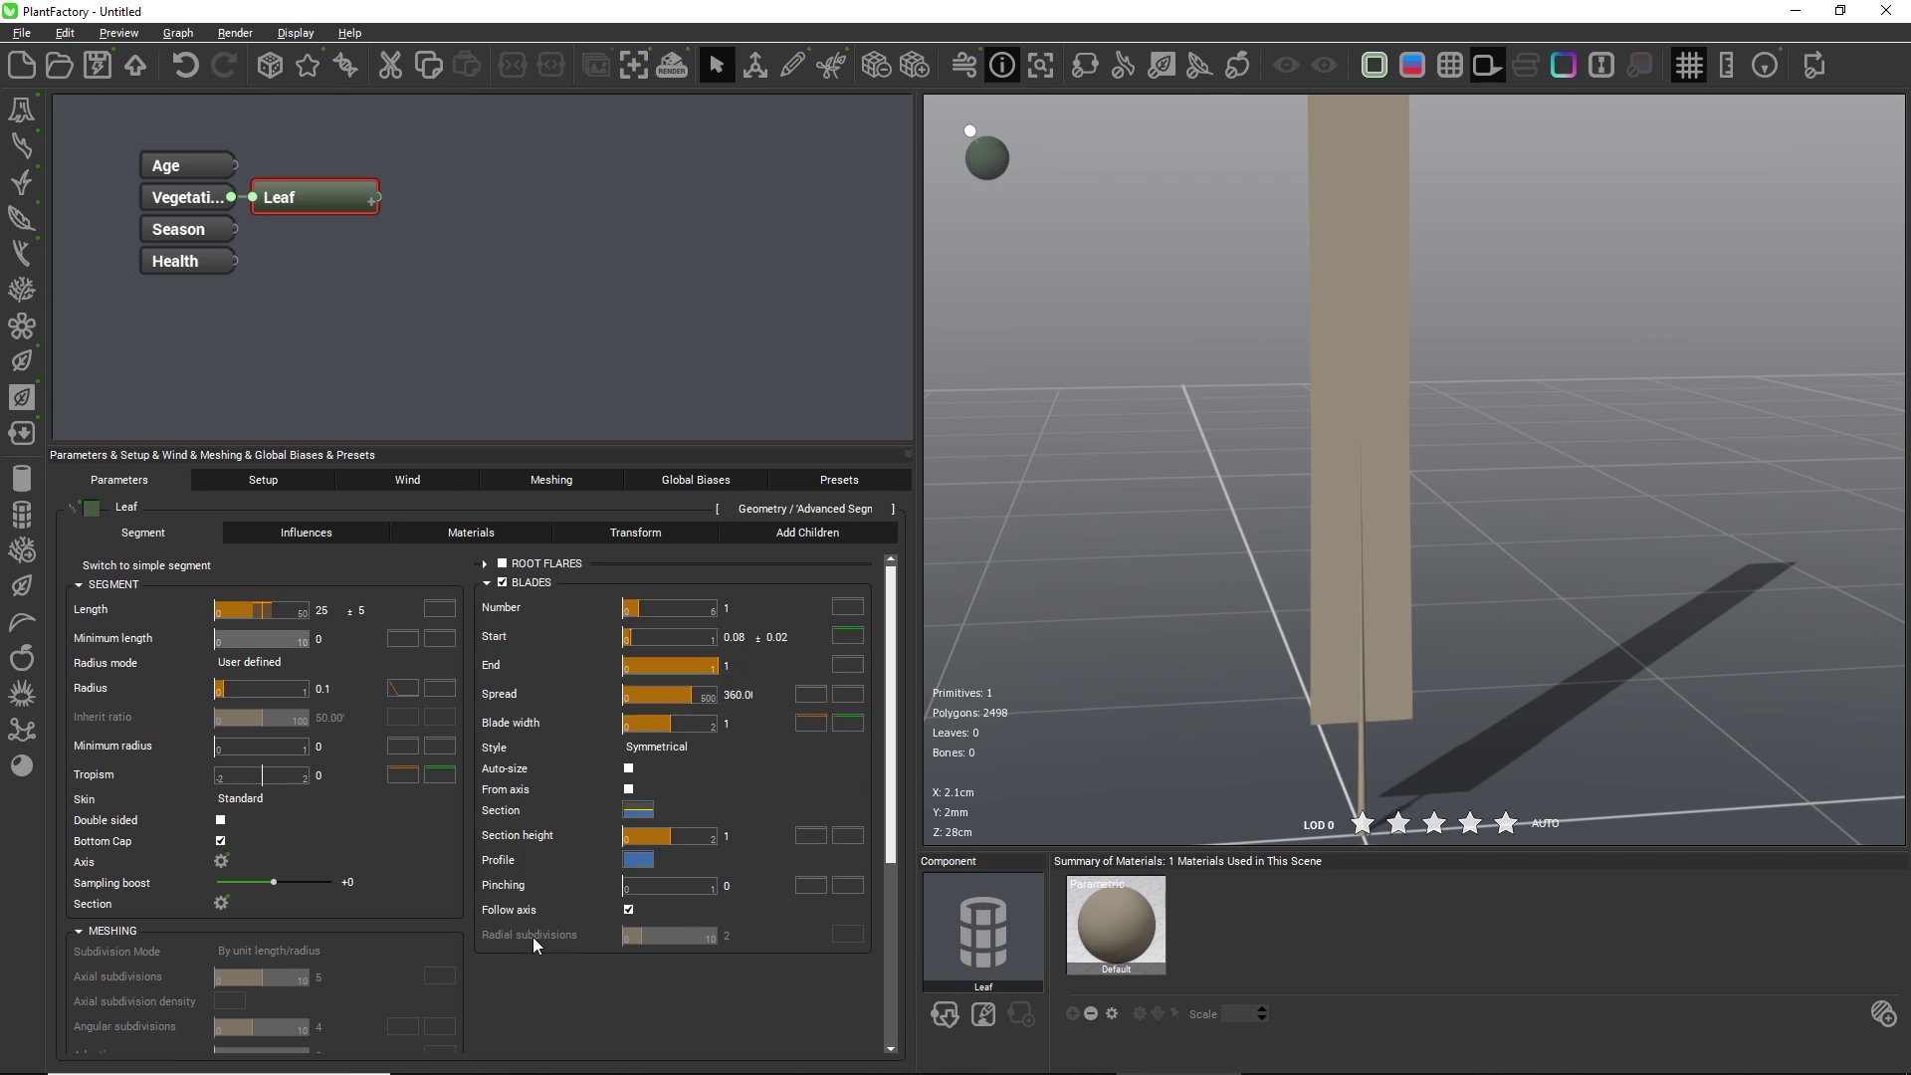
right_click(516, 732)
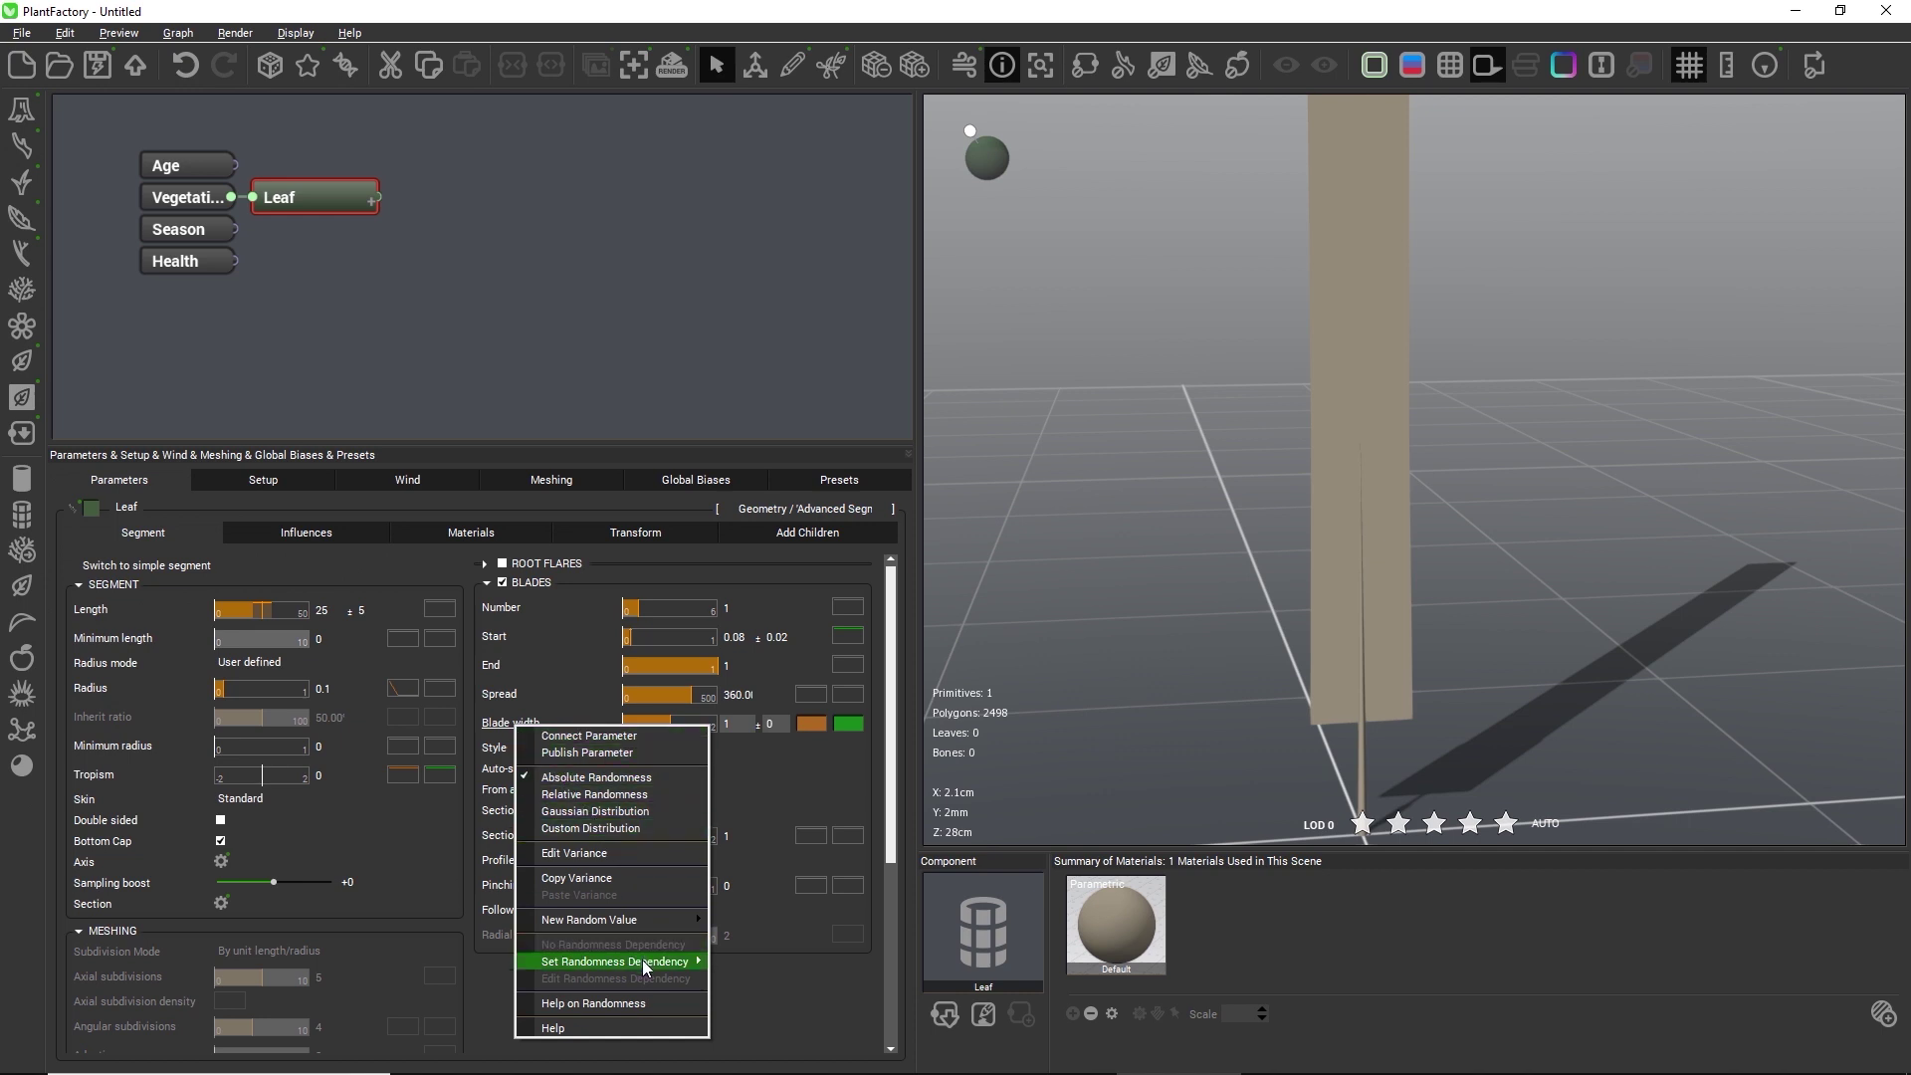
mouse_move(642, 959)
mouse_move(804, 963)
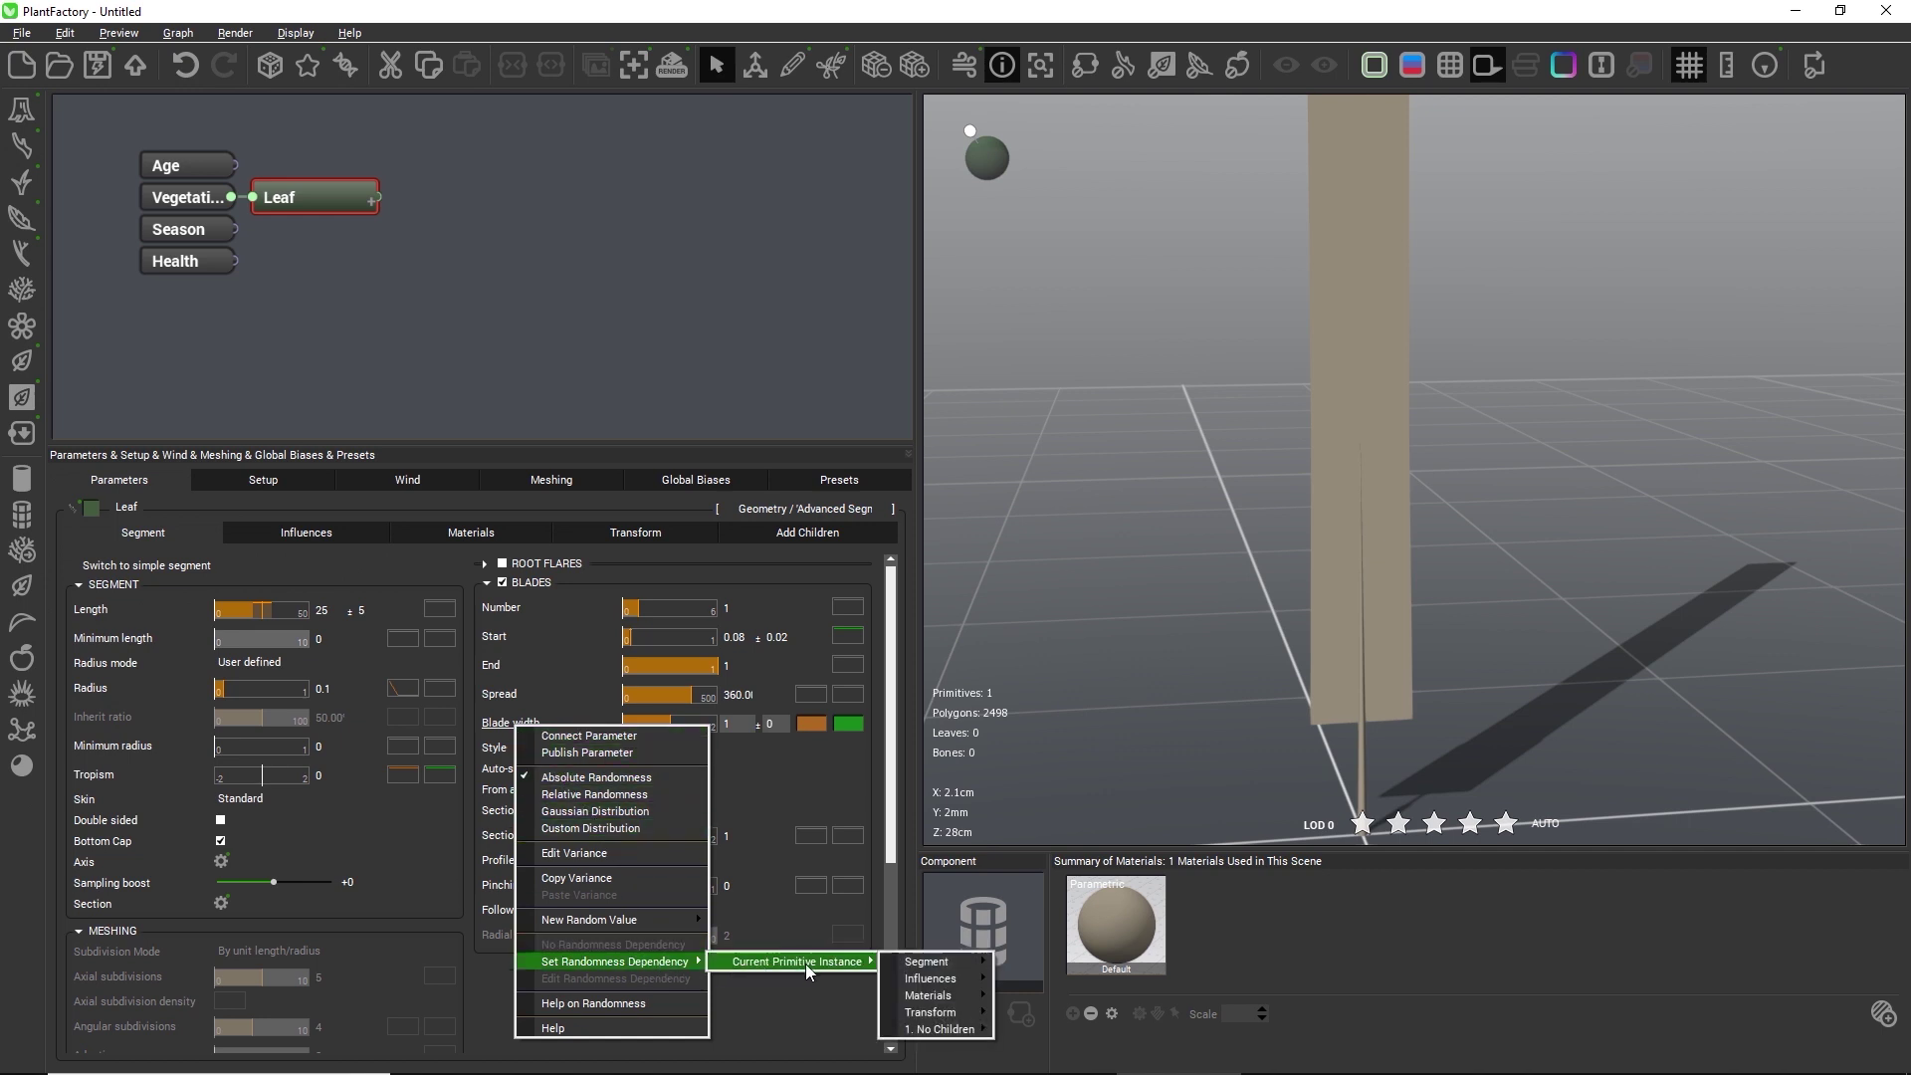
mouse_move(925, 968)
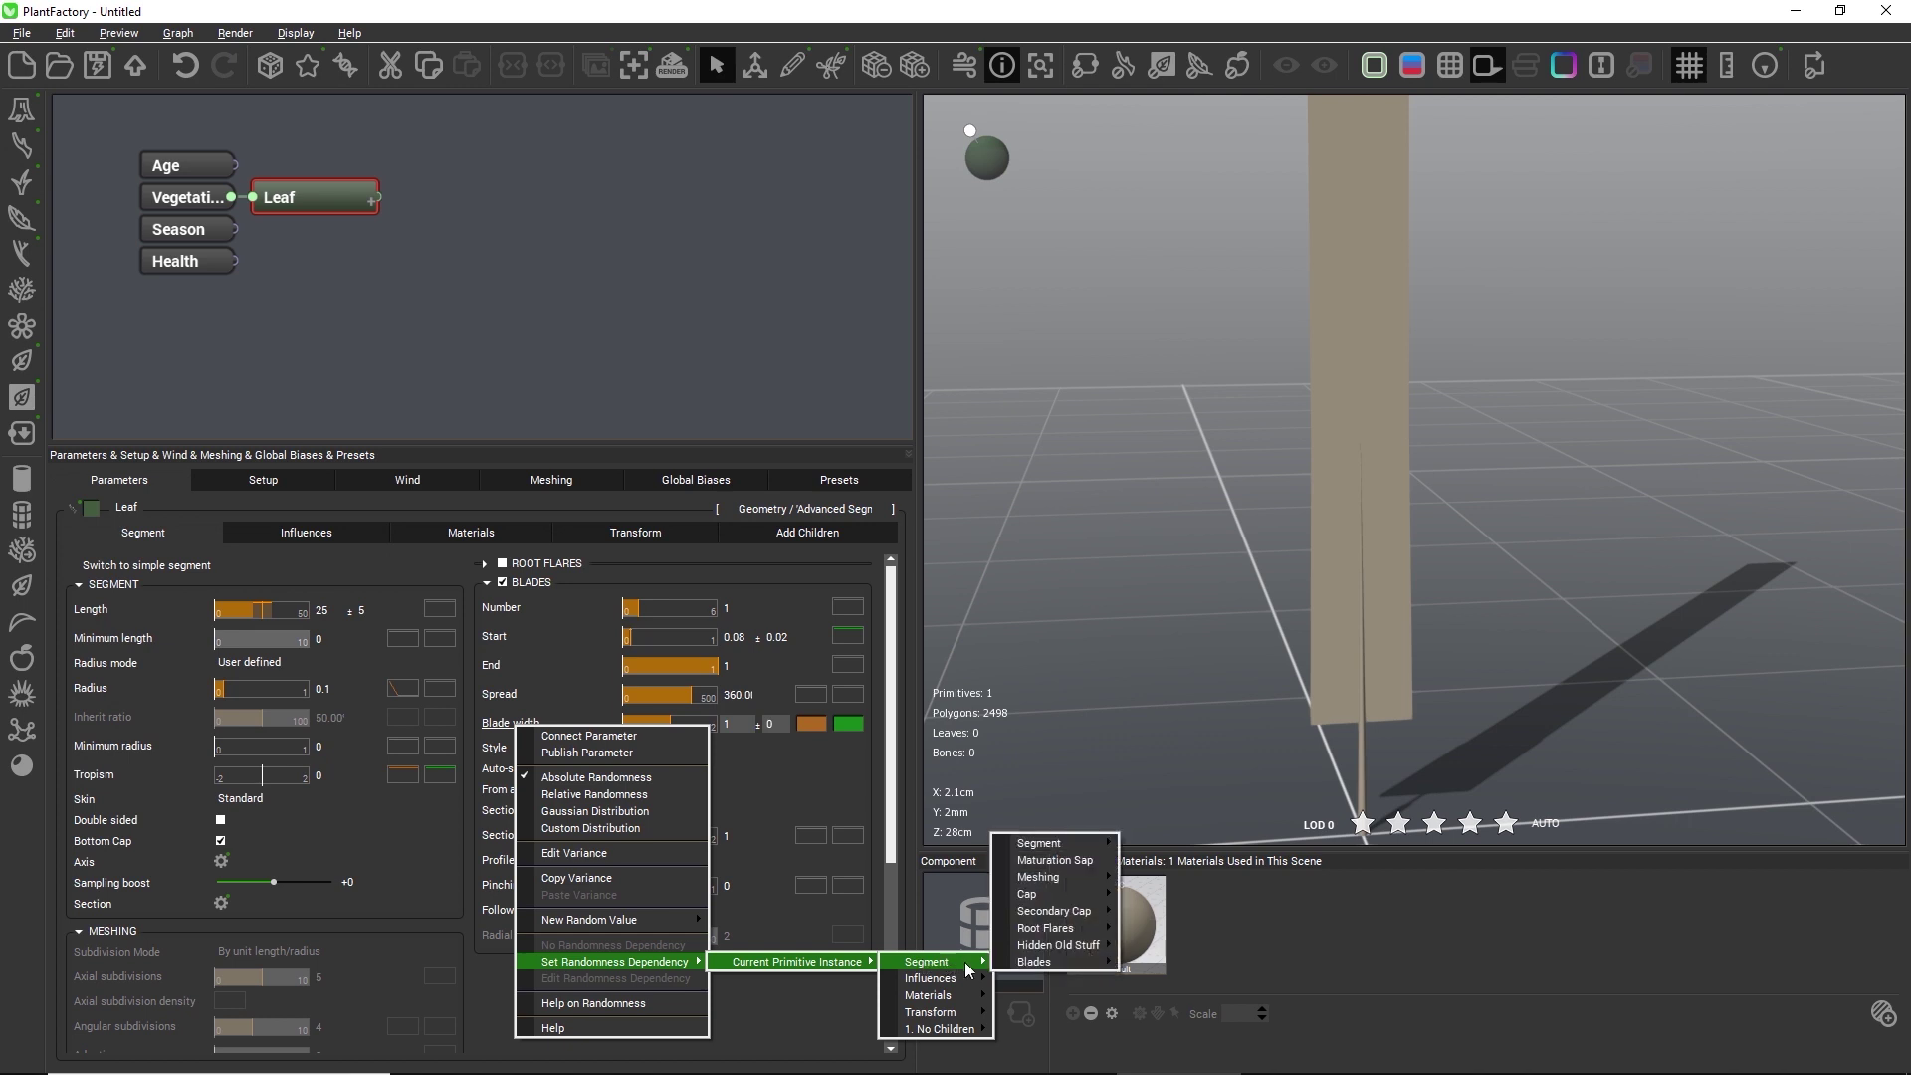
mouse_move(1077, 842)
click(1147, 843)
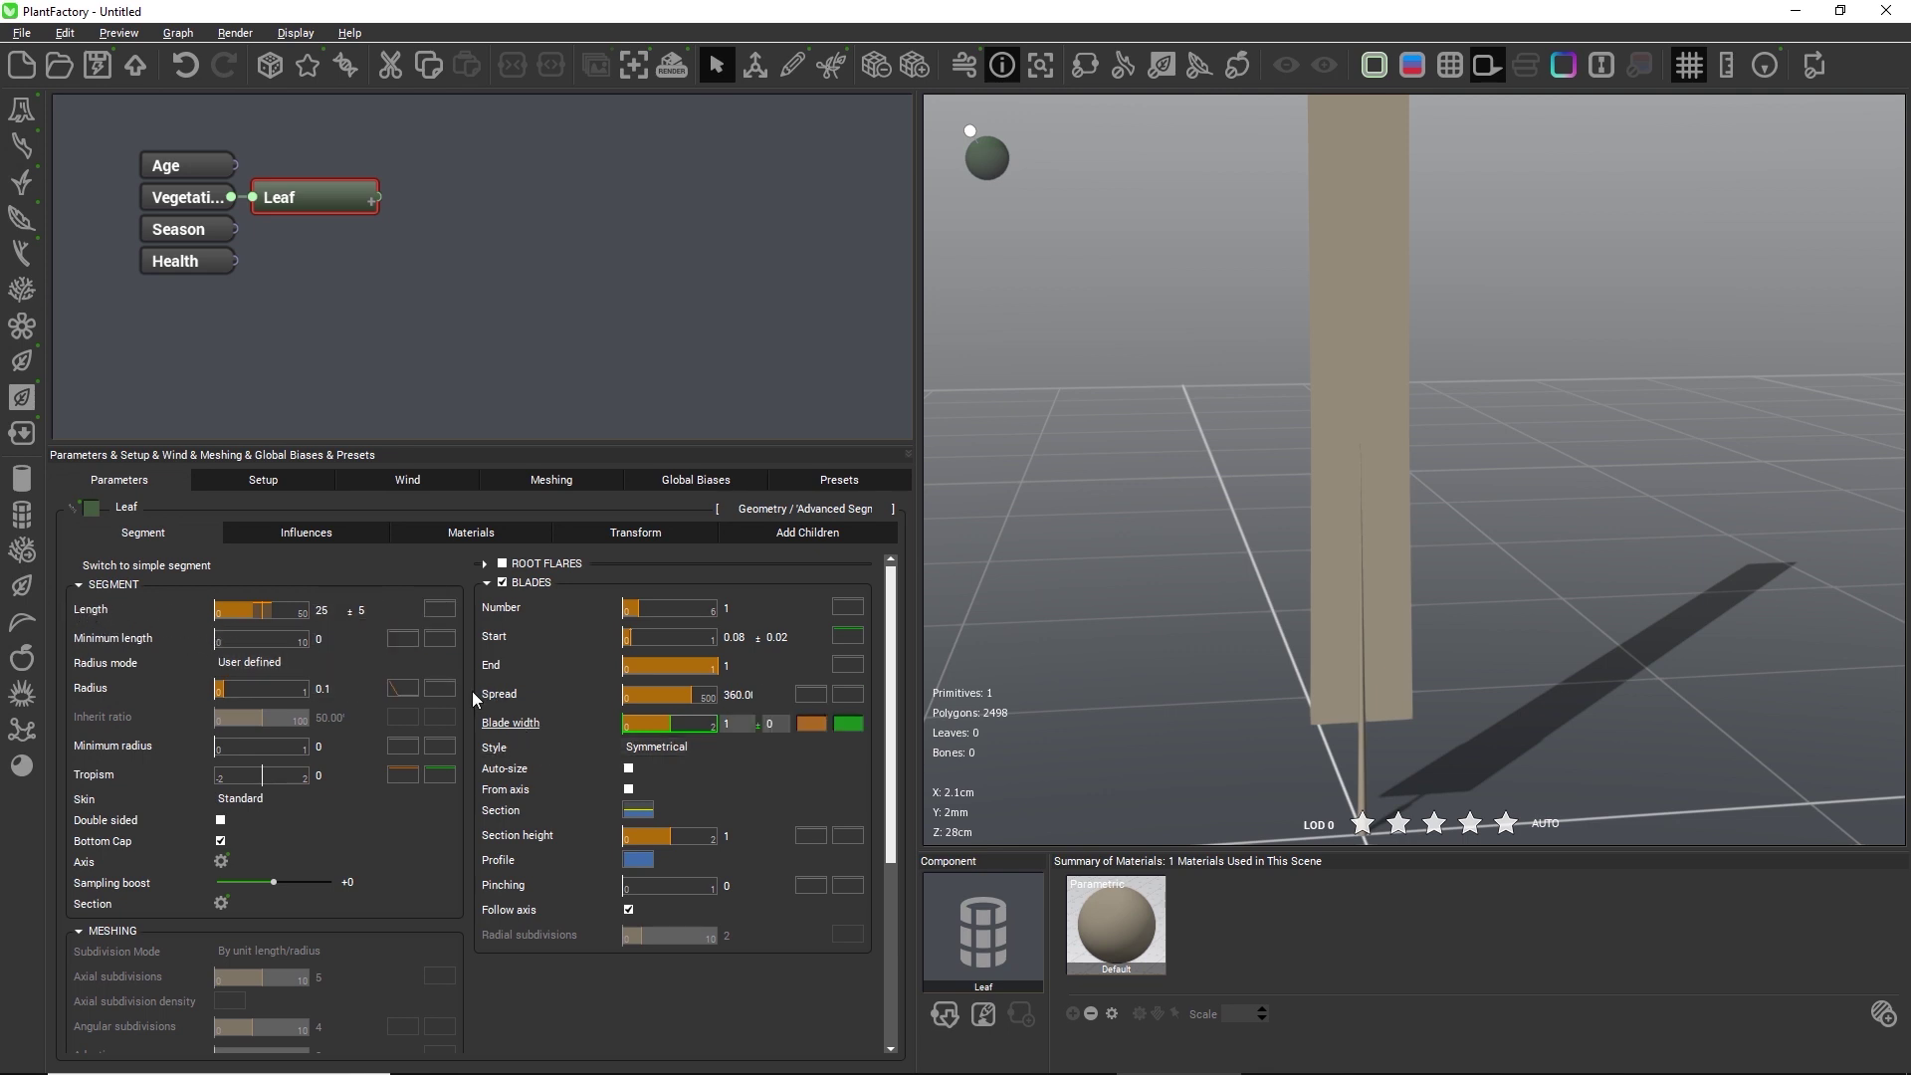
Set the blade width to 2.6 with a variance of 0.5.
click(749, 728)
text(2.6)
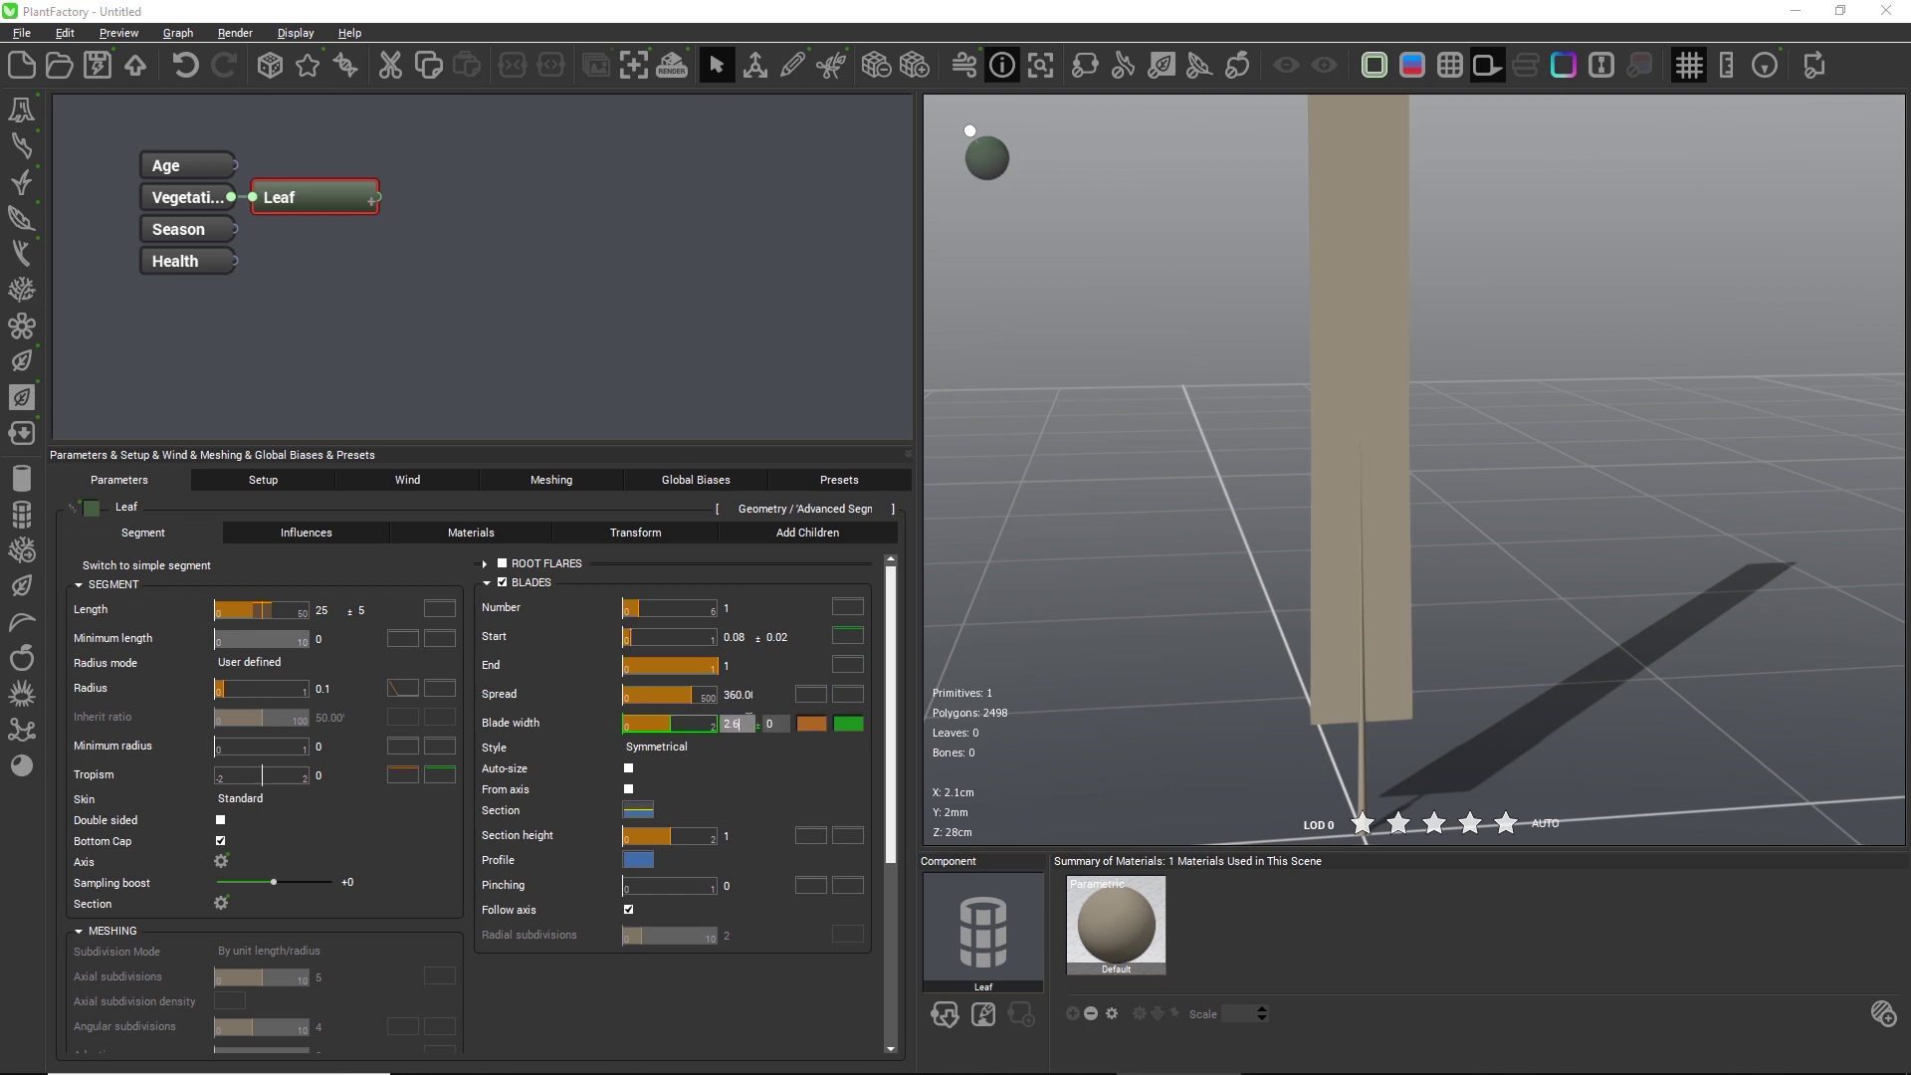
key(Tab)
text(0.5)
key(Return)
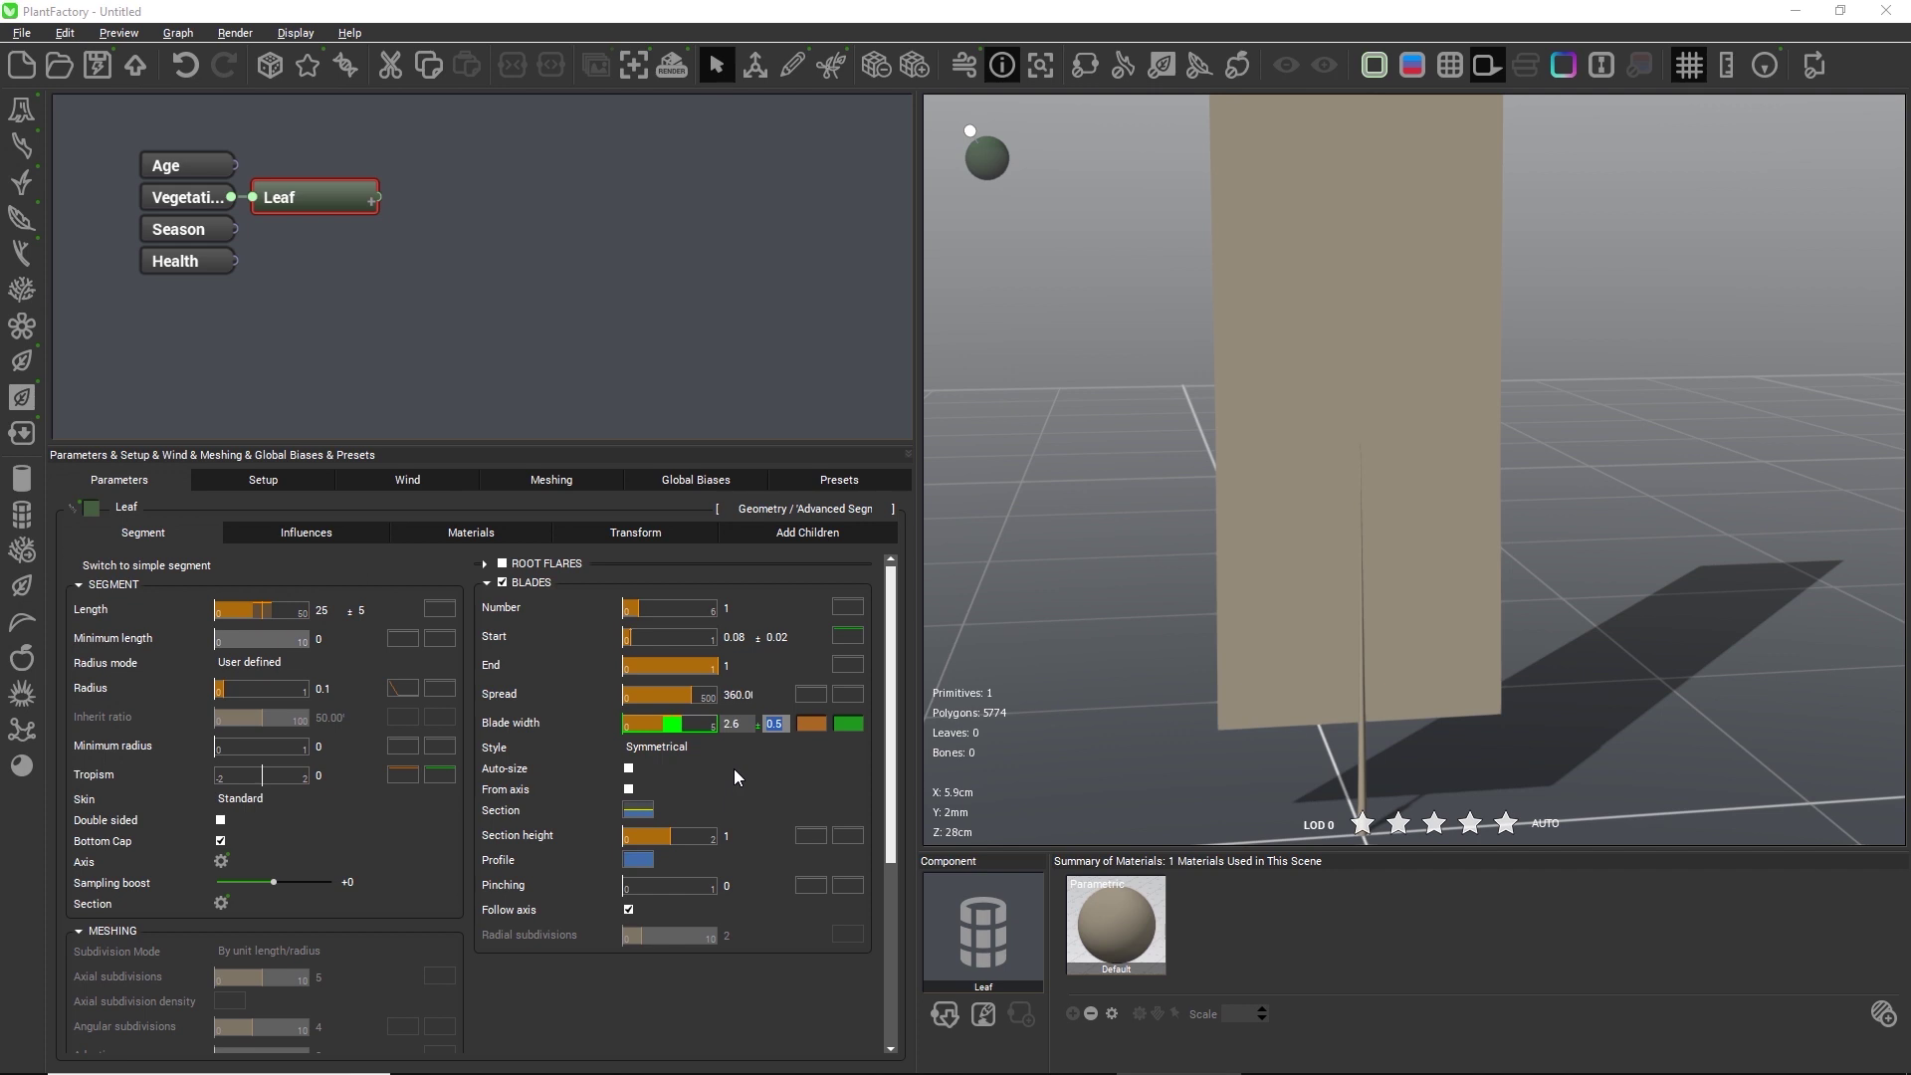
Move the Leaf node farther from the Vegetation node in the graph and bring the whole leaf into the preview.
drag(1079, 641, 1121, 612)
drag(314, 206, 447, 218)
drag(1172, 454, 1597, 581)
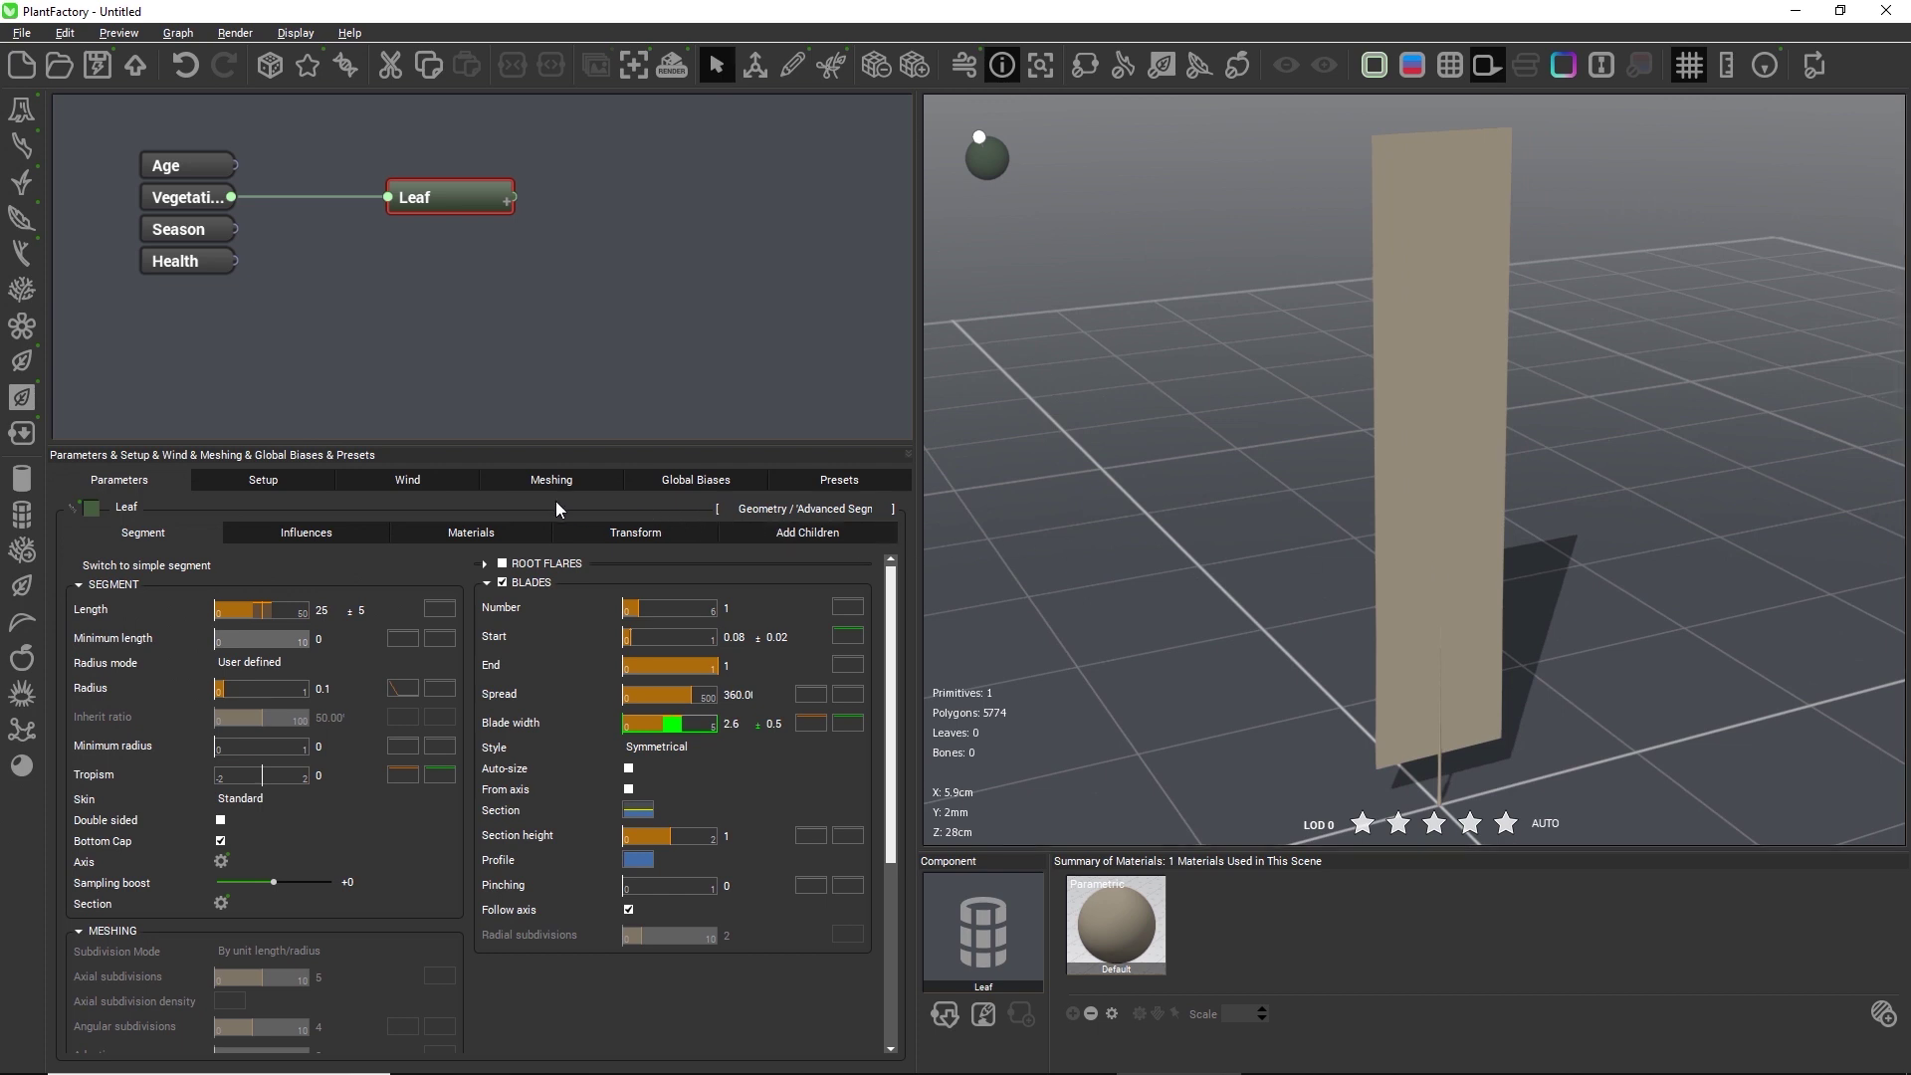
Try a larger global scale on the leaf's transform and reset it to 1.
click(611, 523)
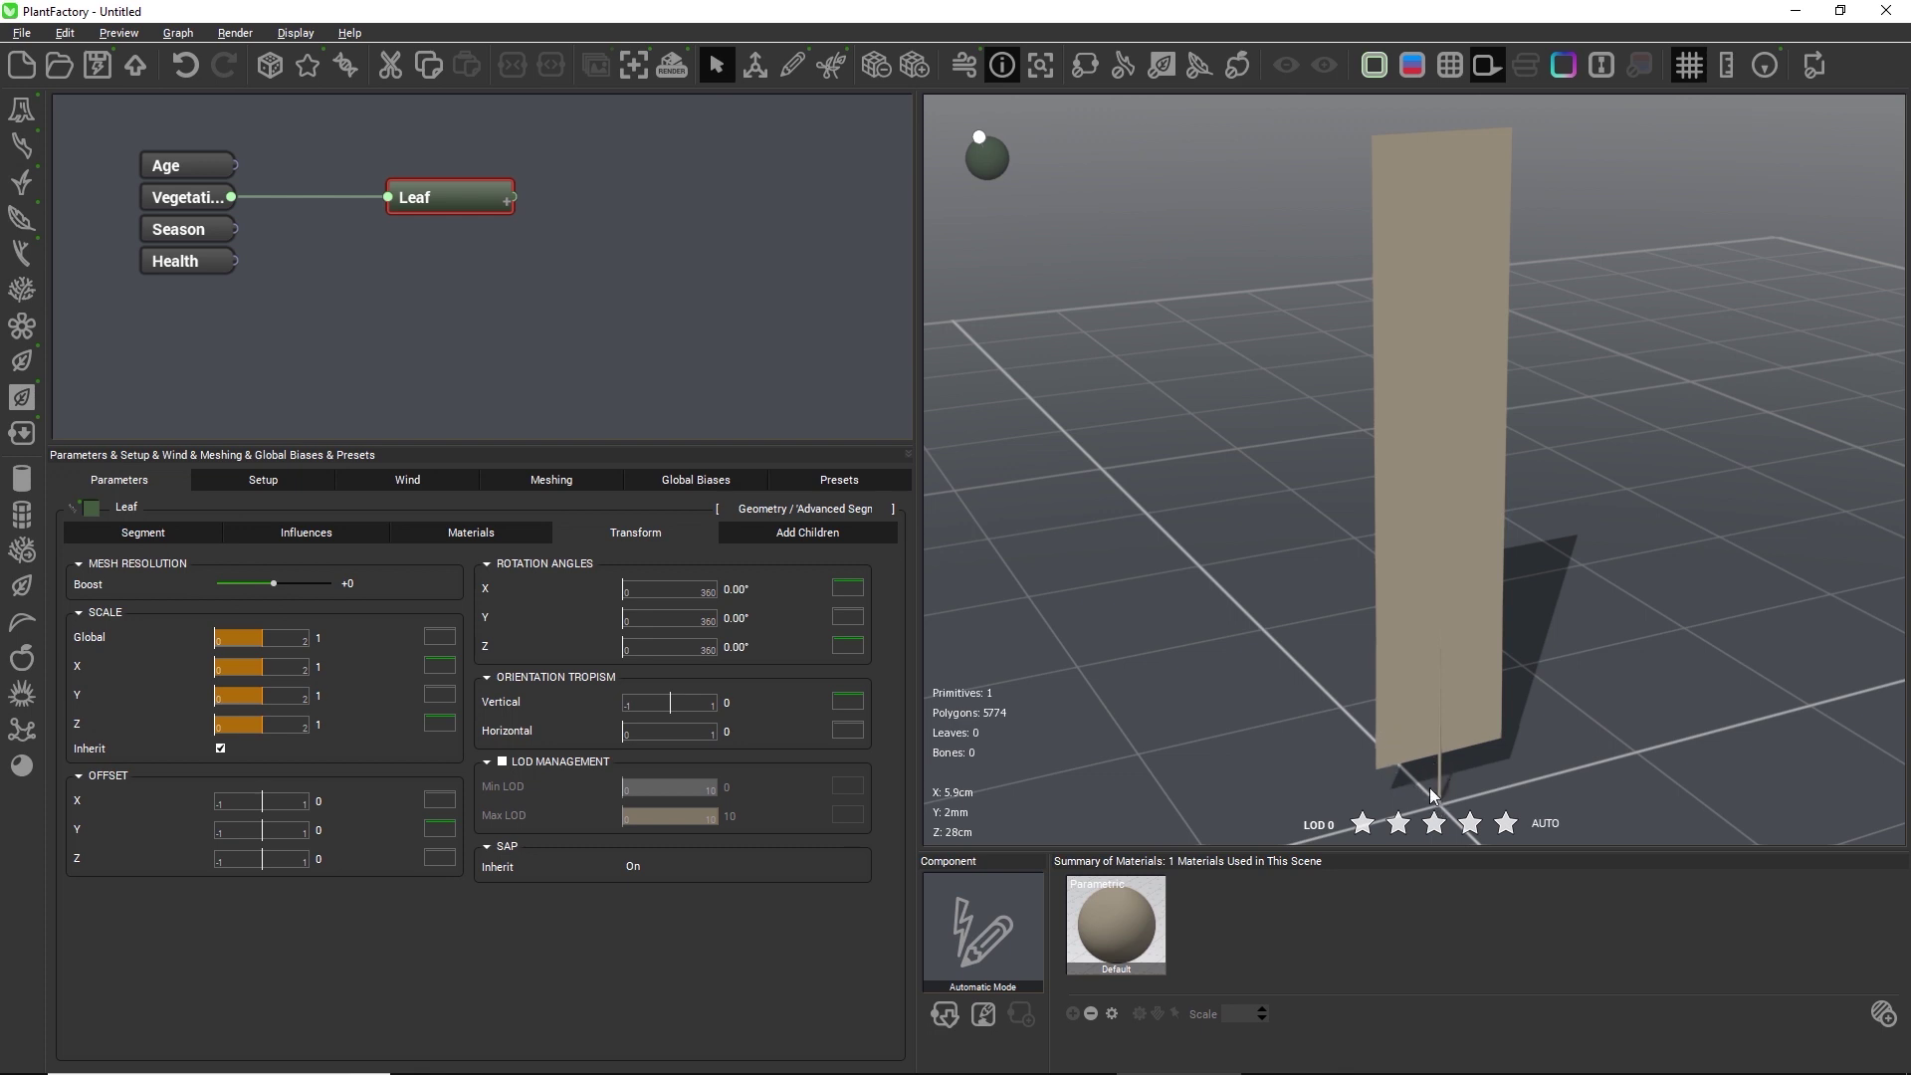
drag(303, 638, 378, 635)
double_click(333, 638)
text(1)
key(Return)
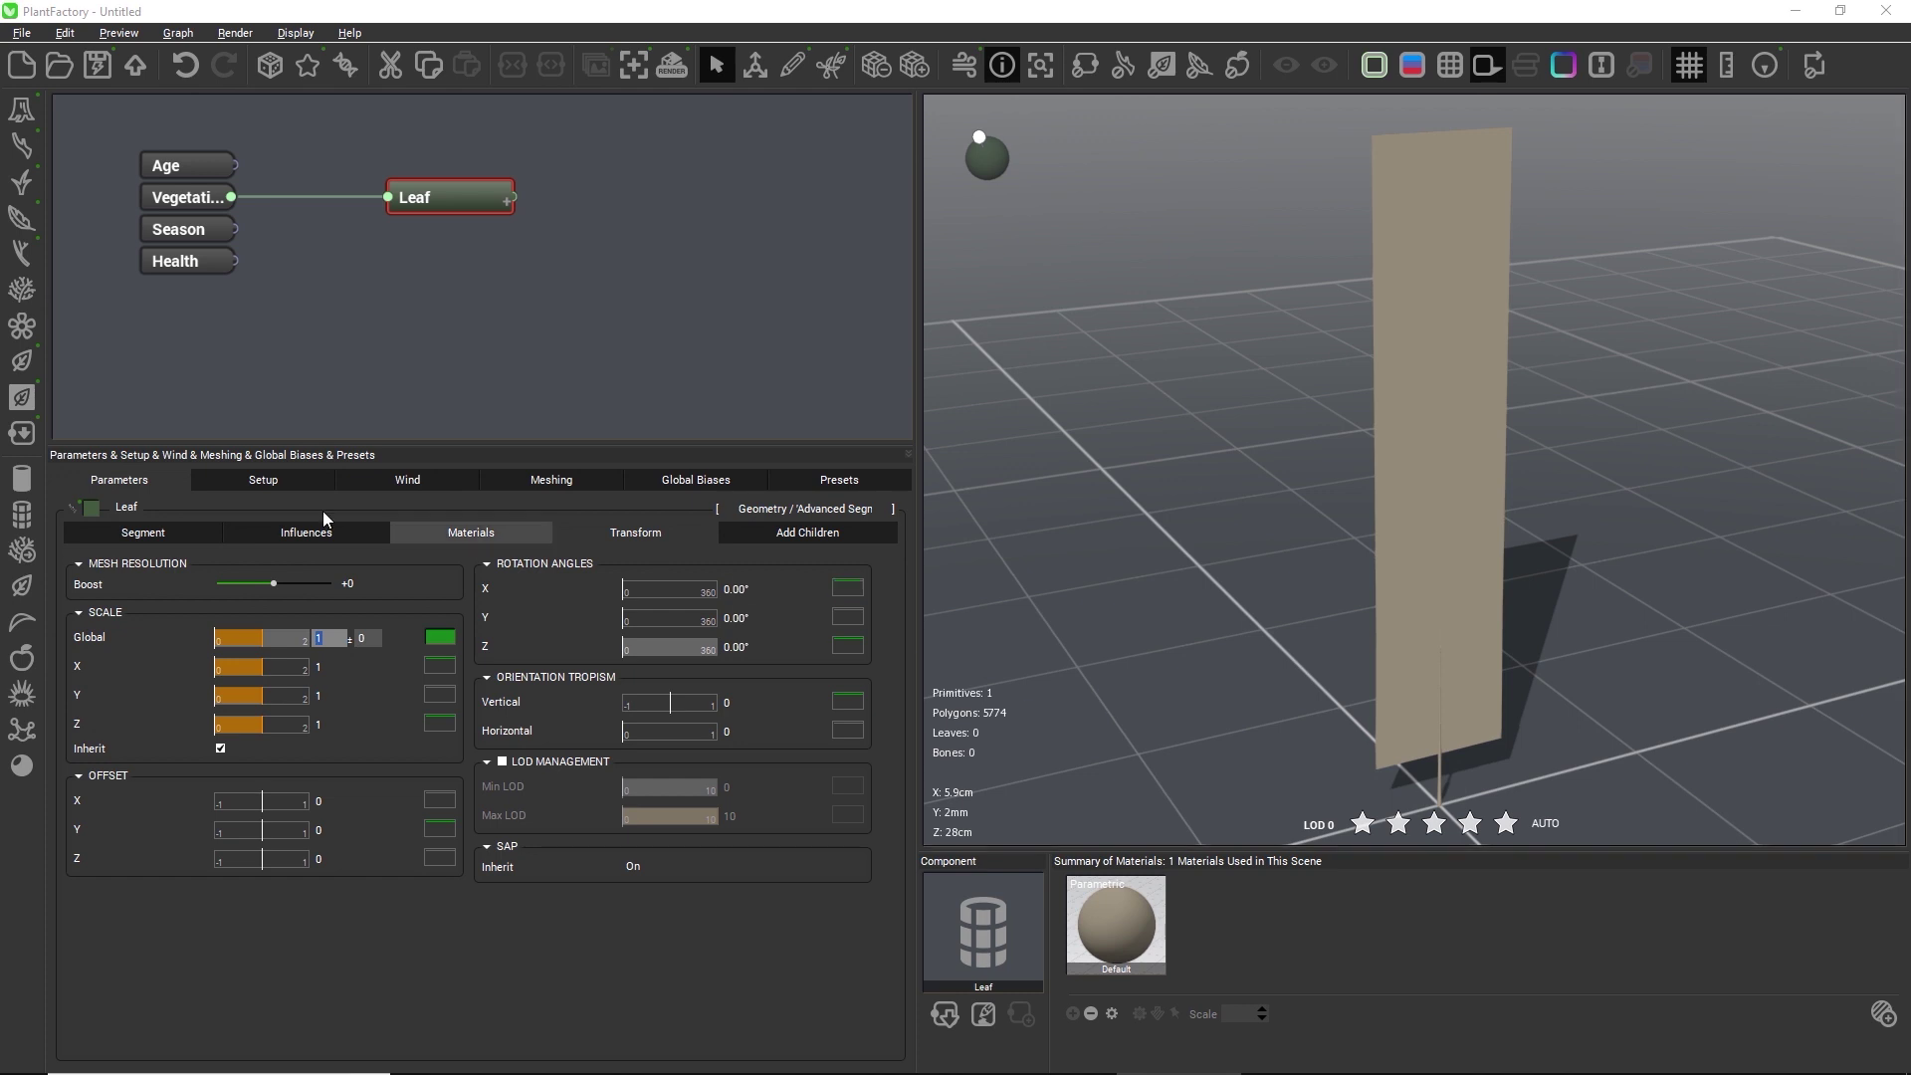
In the blades' profile filter, lower both end keypoints to 0 and add a keypoint near the middle at about 1.
click(163, 538)
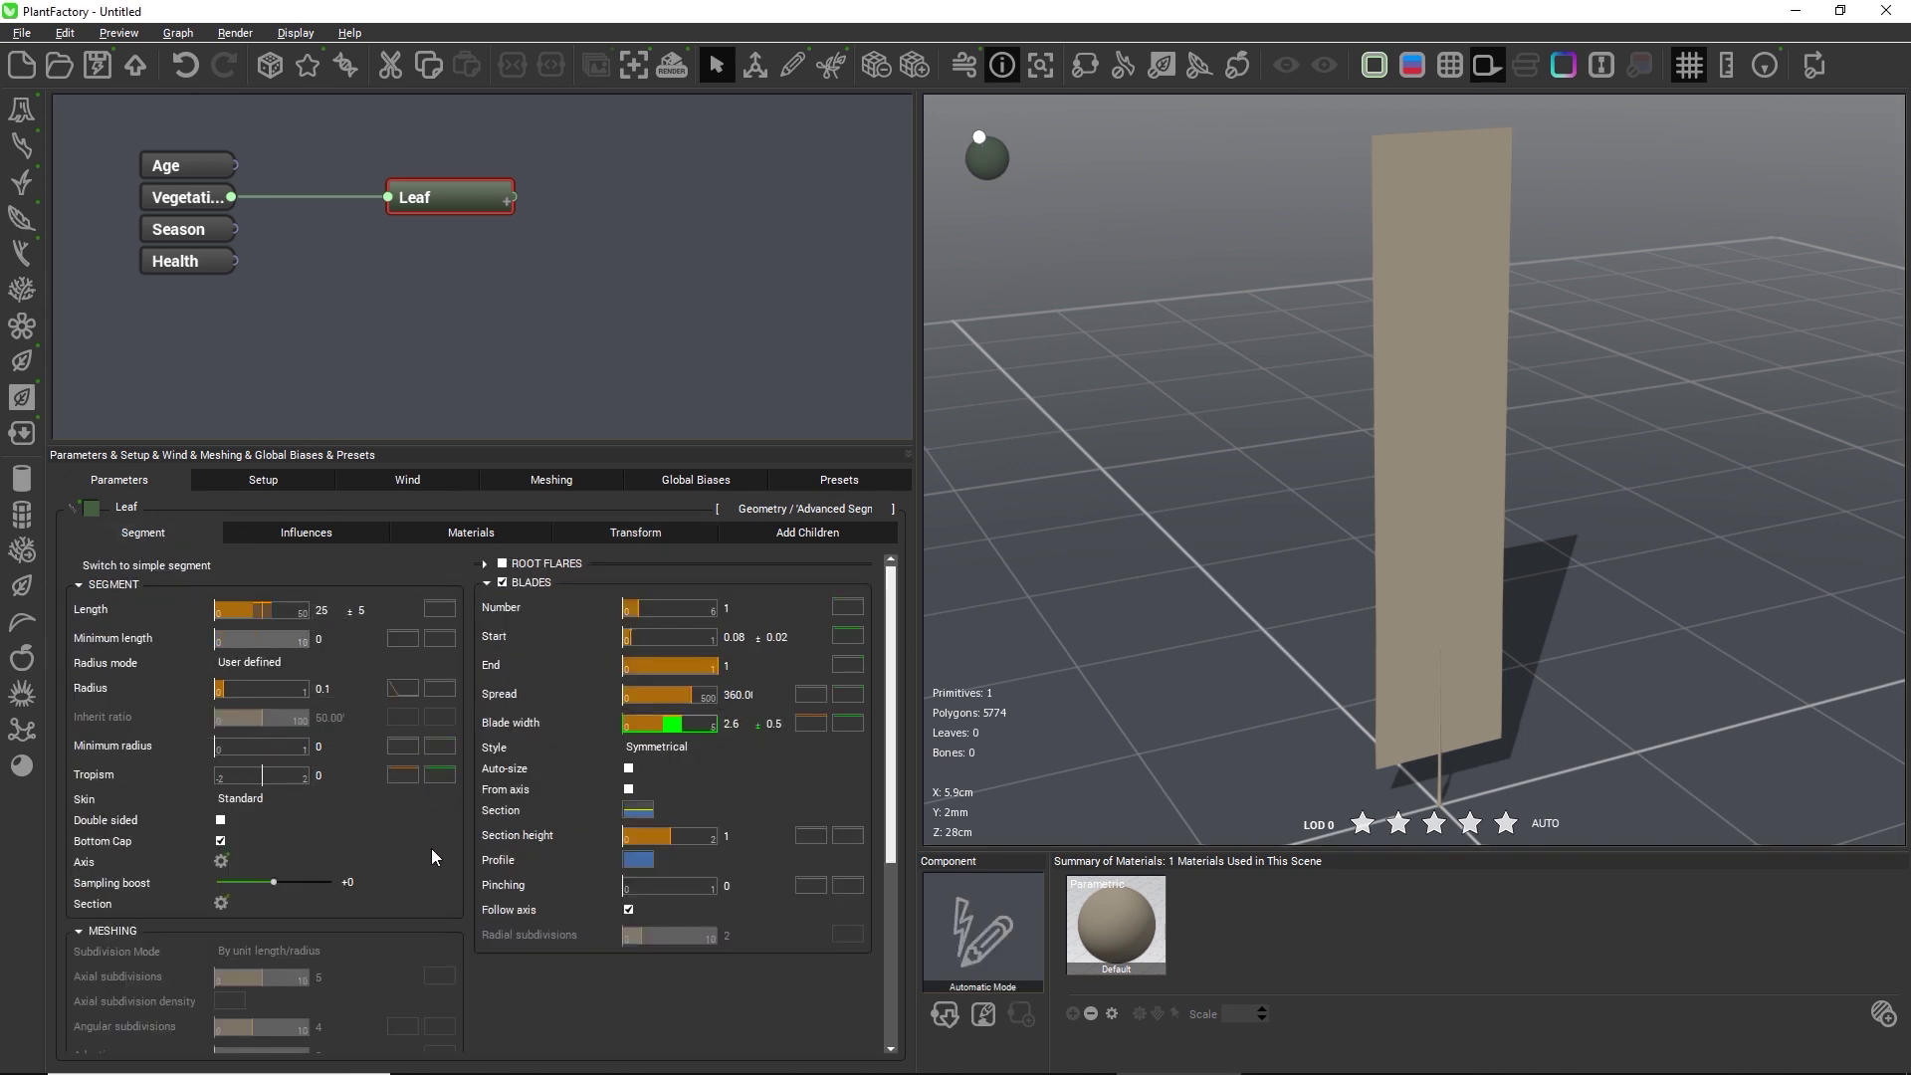
click(621, 856)
click(665, 860)
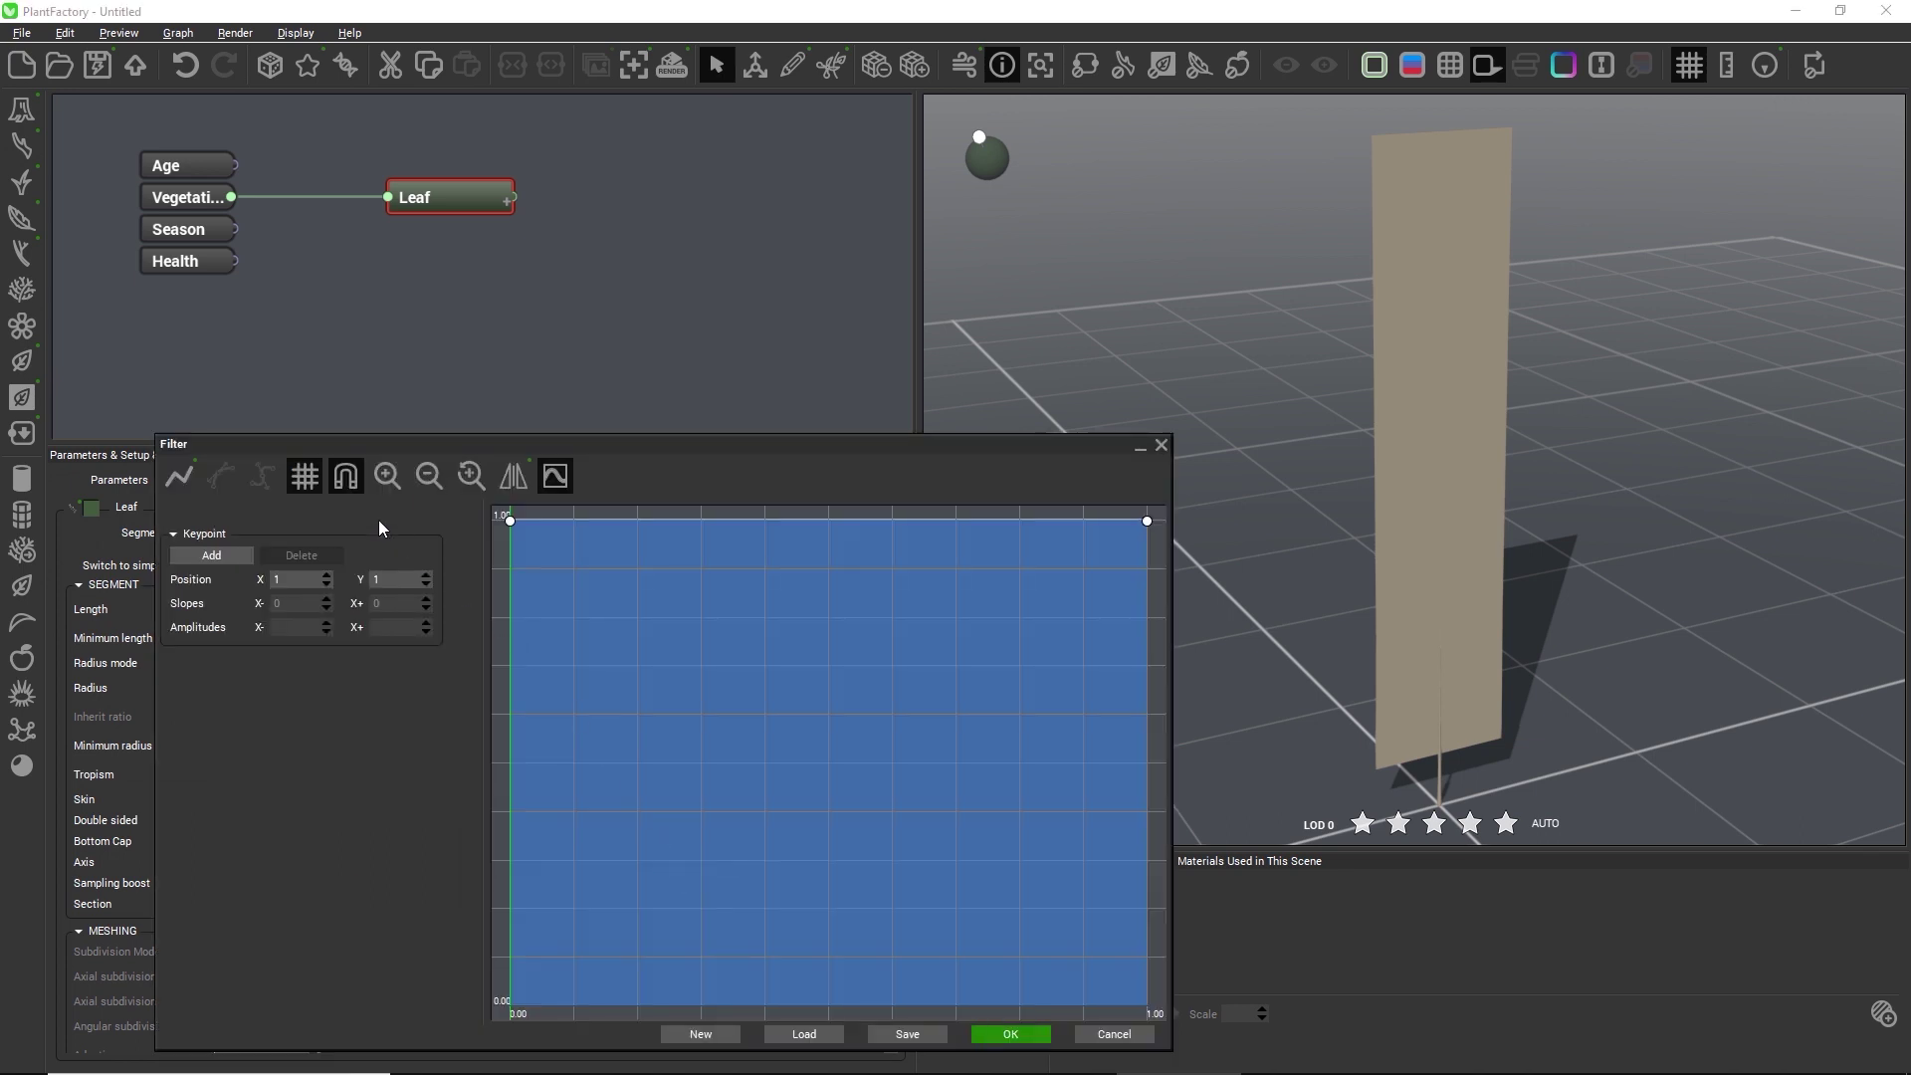
drag(511, 521, 511, 1006)
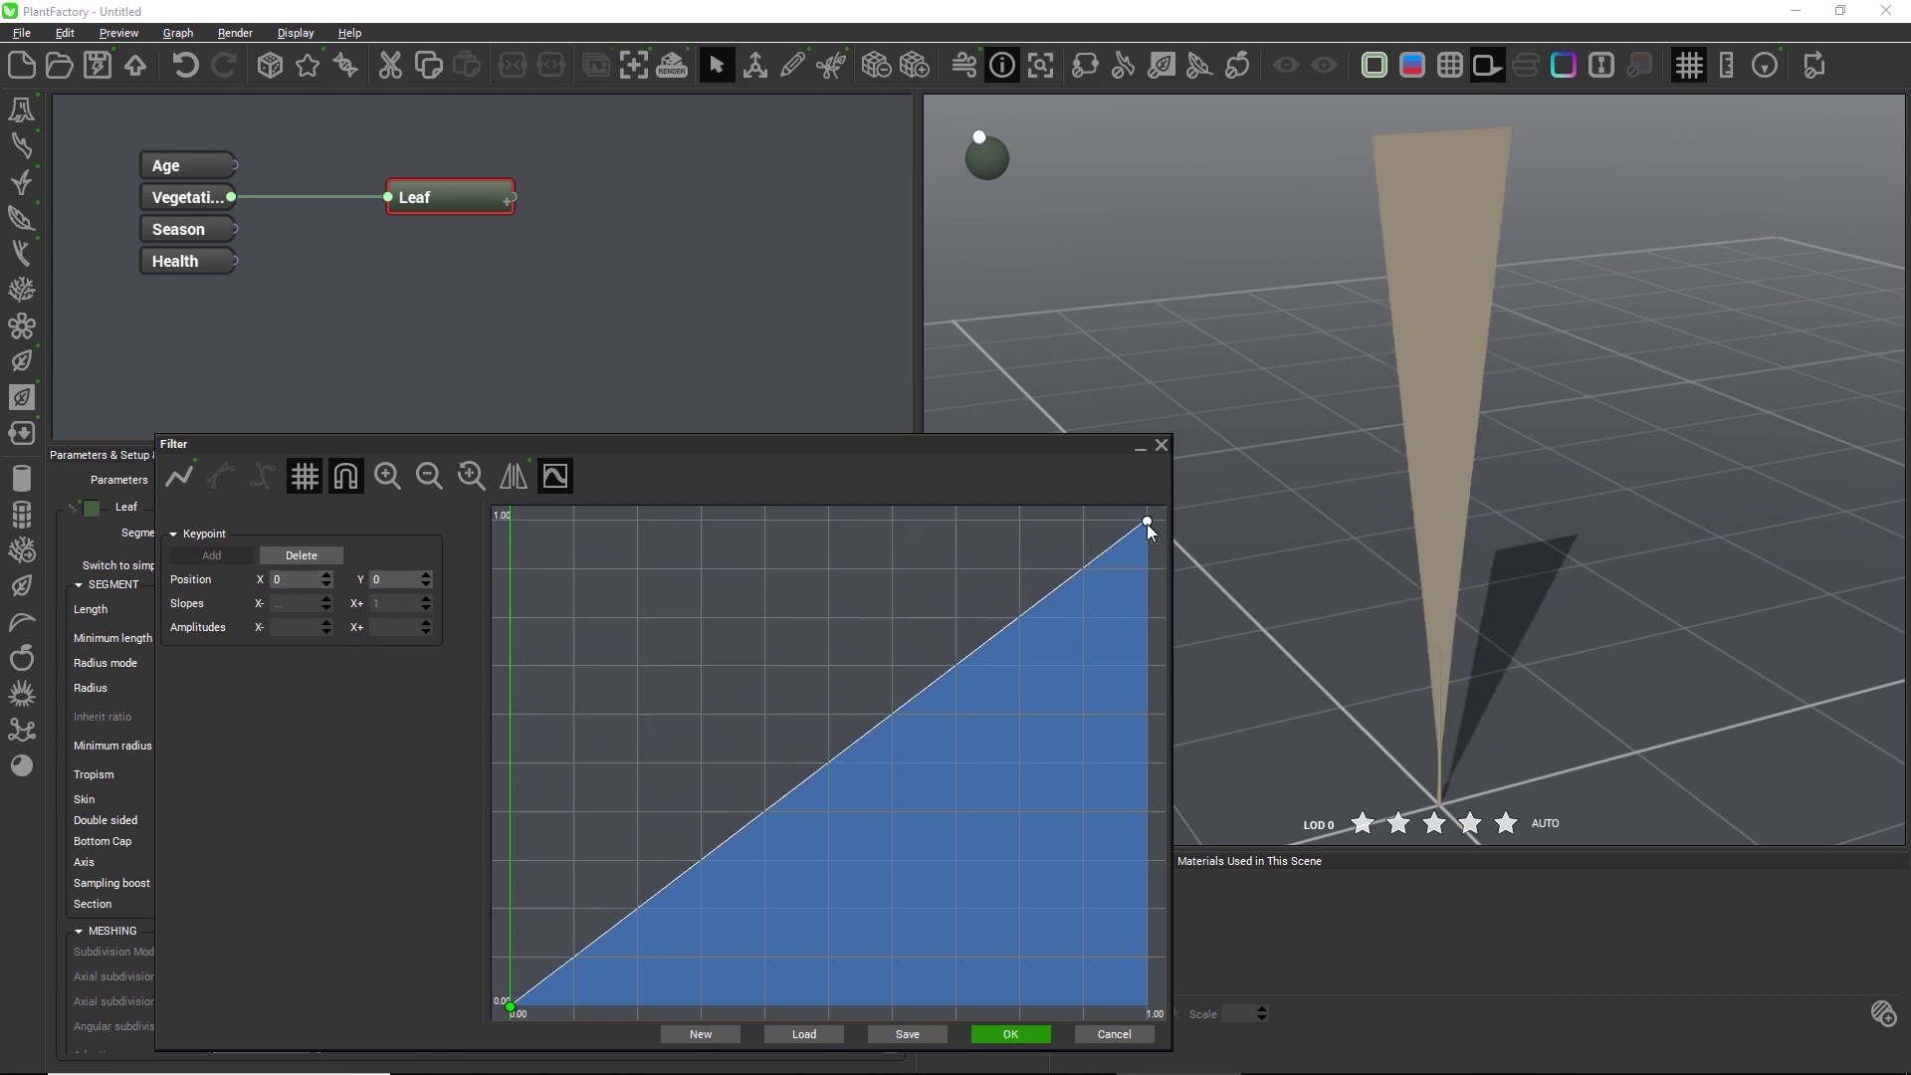
drag(1147, 523, 1171, 1006)
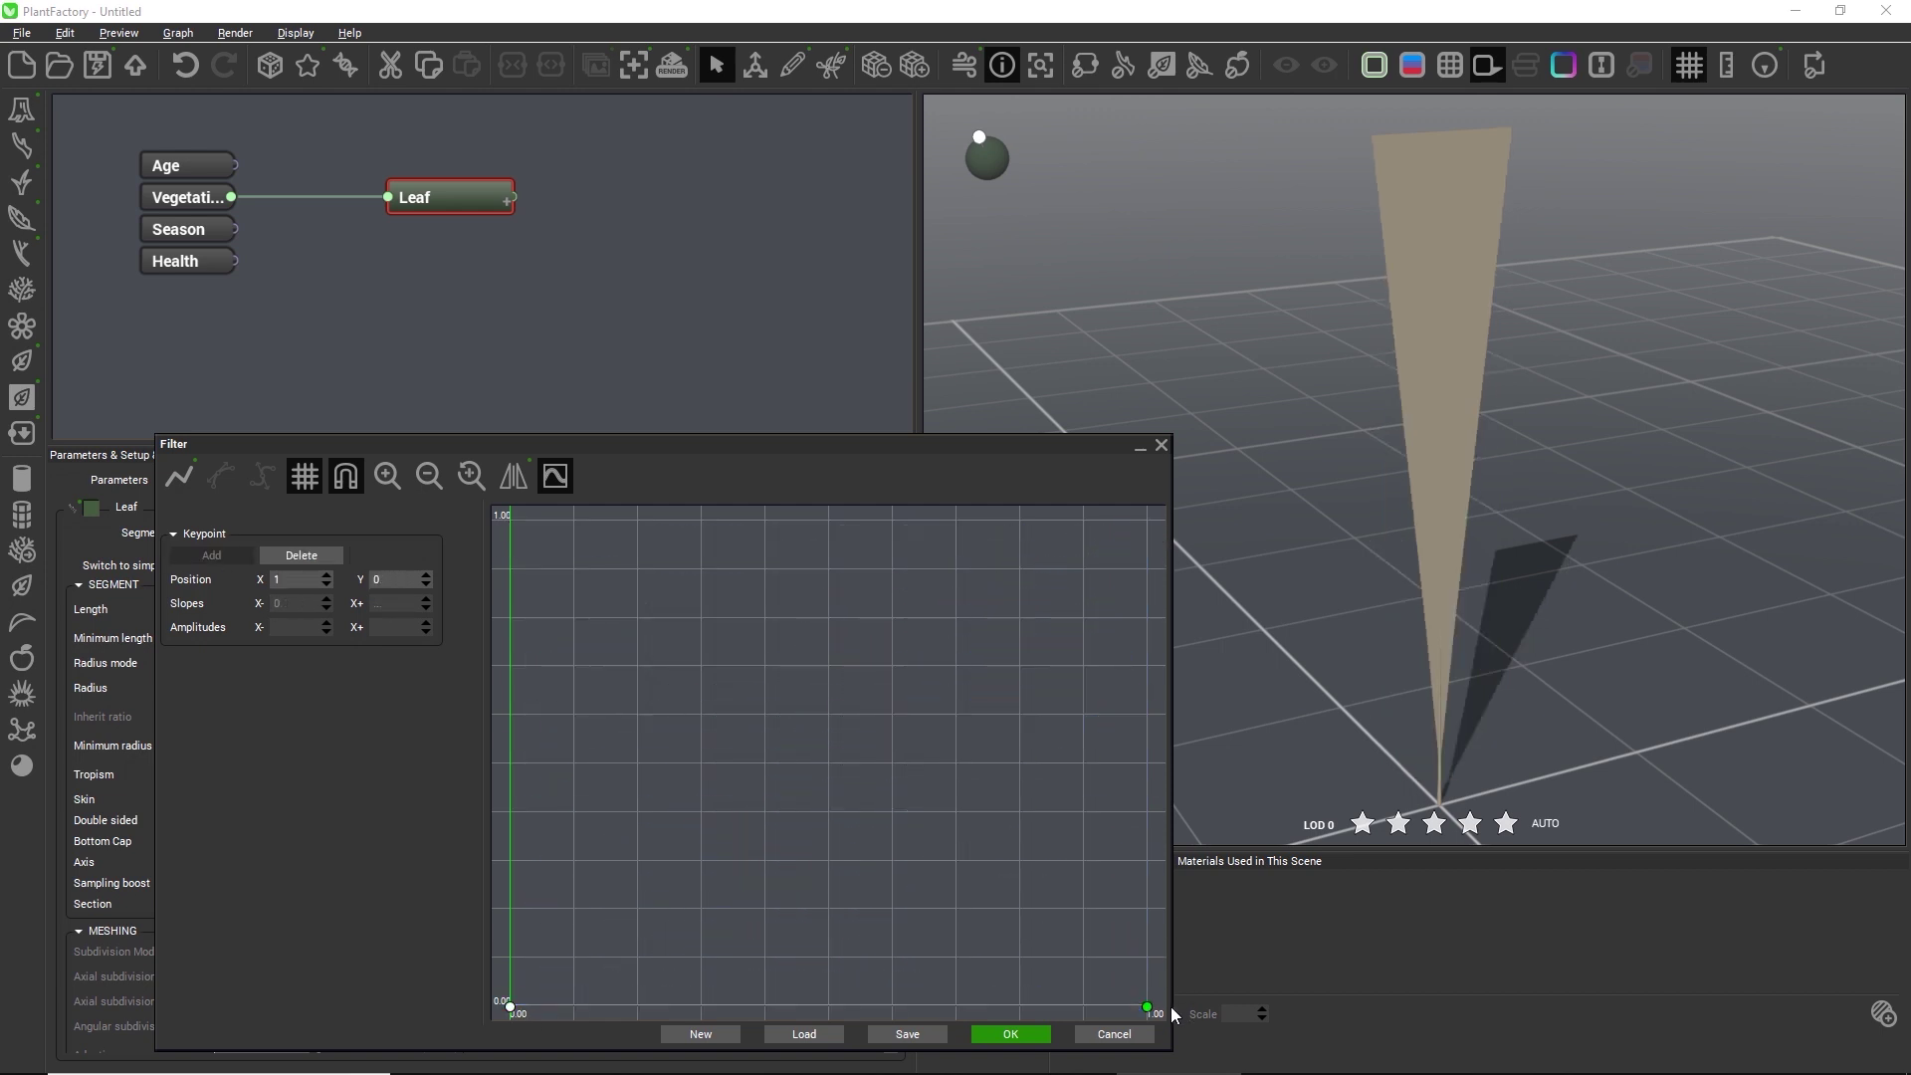
double_click(824, 524)
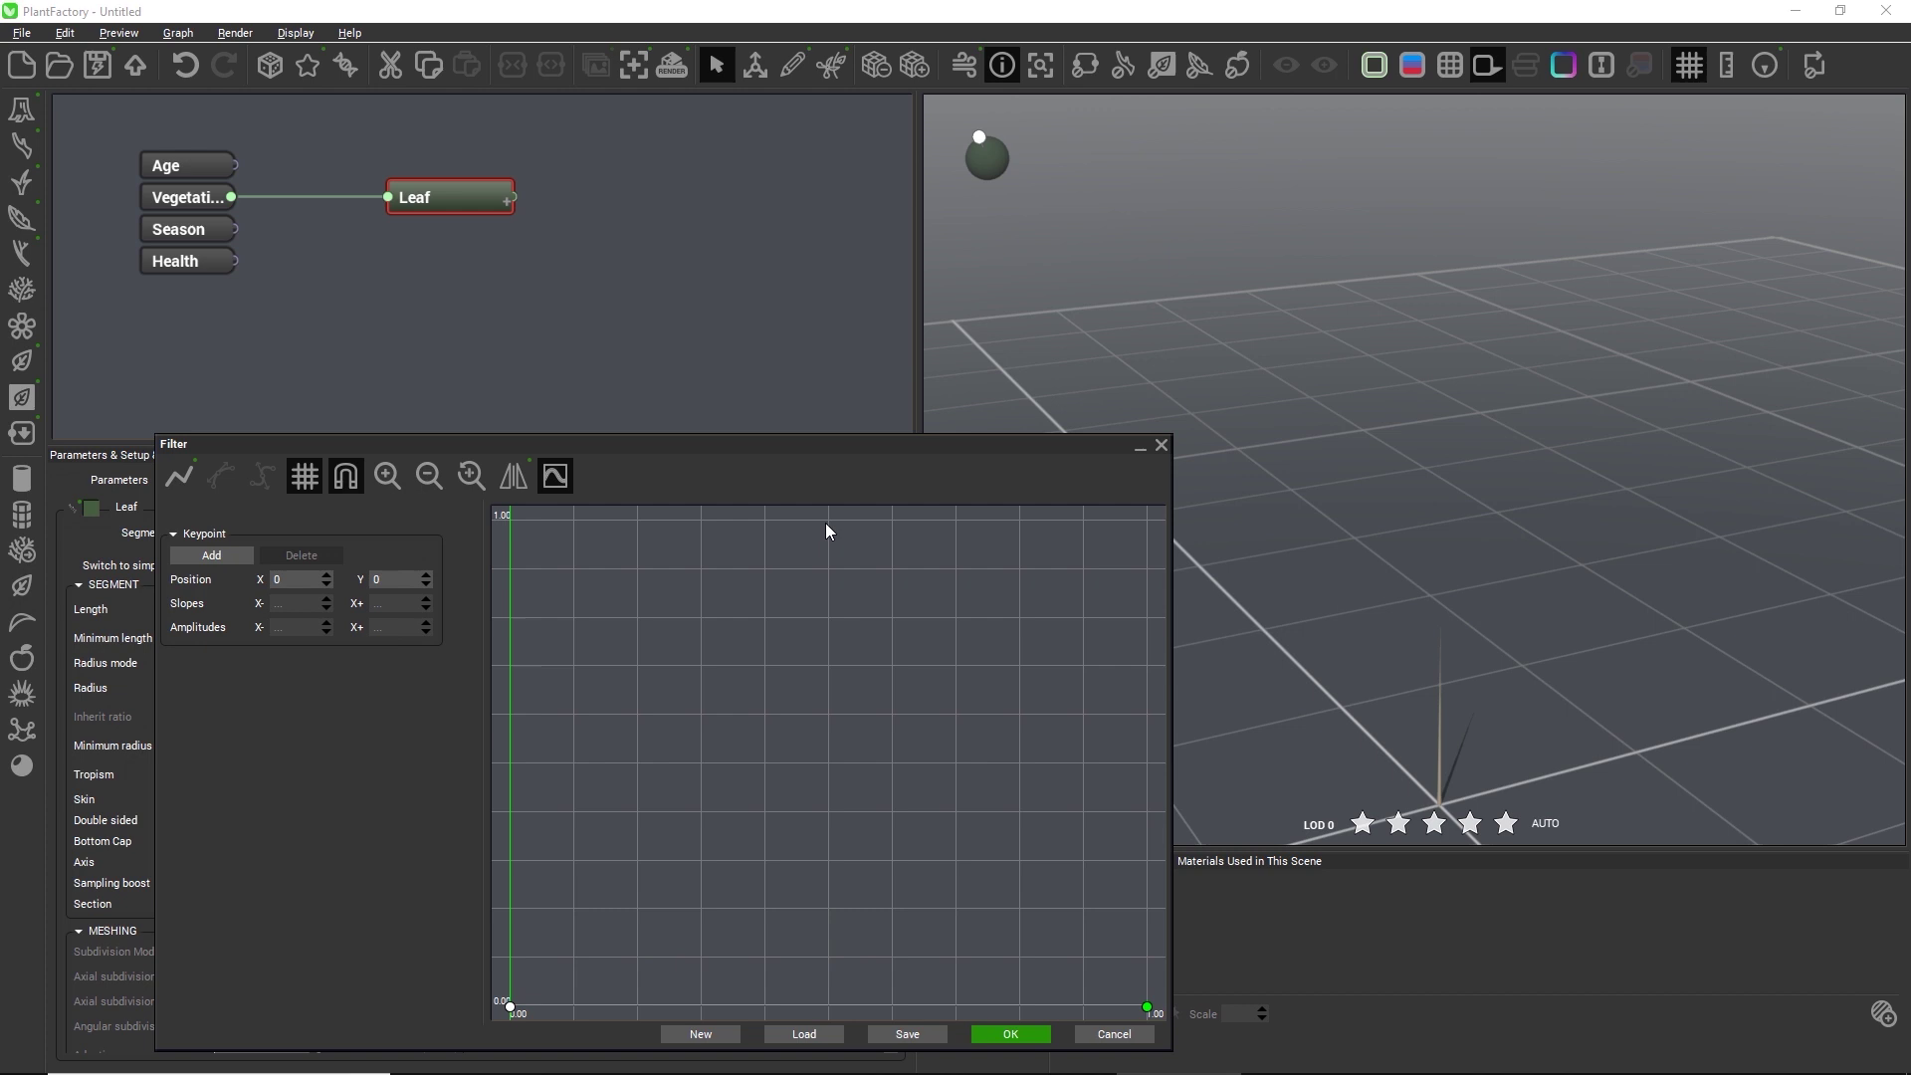
Smooth the profile curve with slopes of about 3.38 at the start and -4.41 at the end, and apply the filter.
click(194, 479)
click(231, 486)
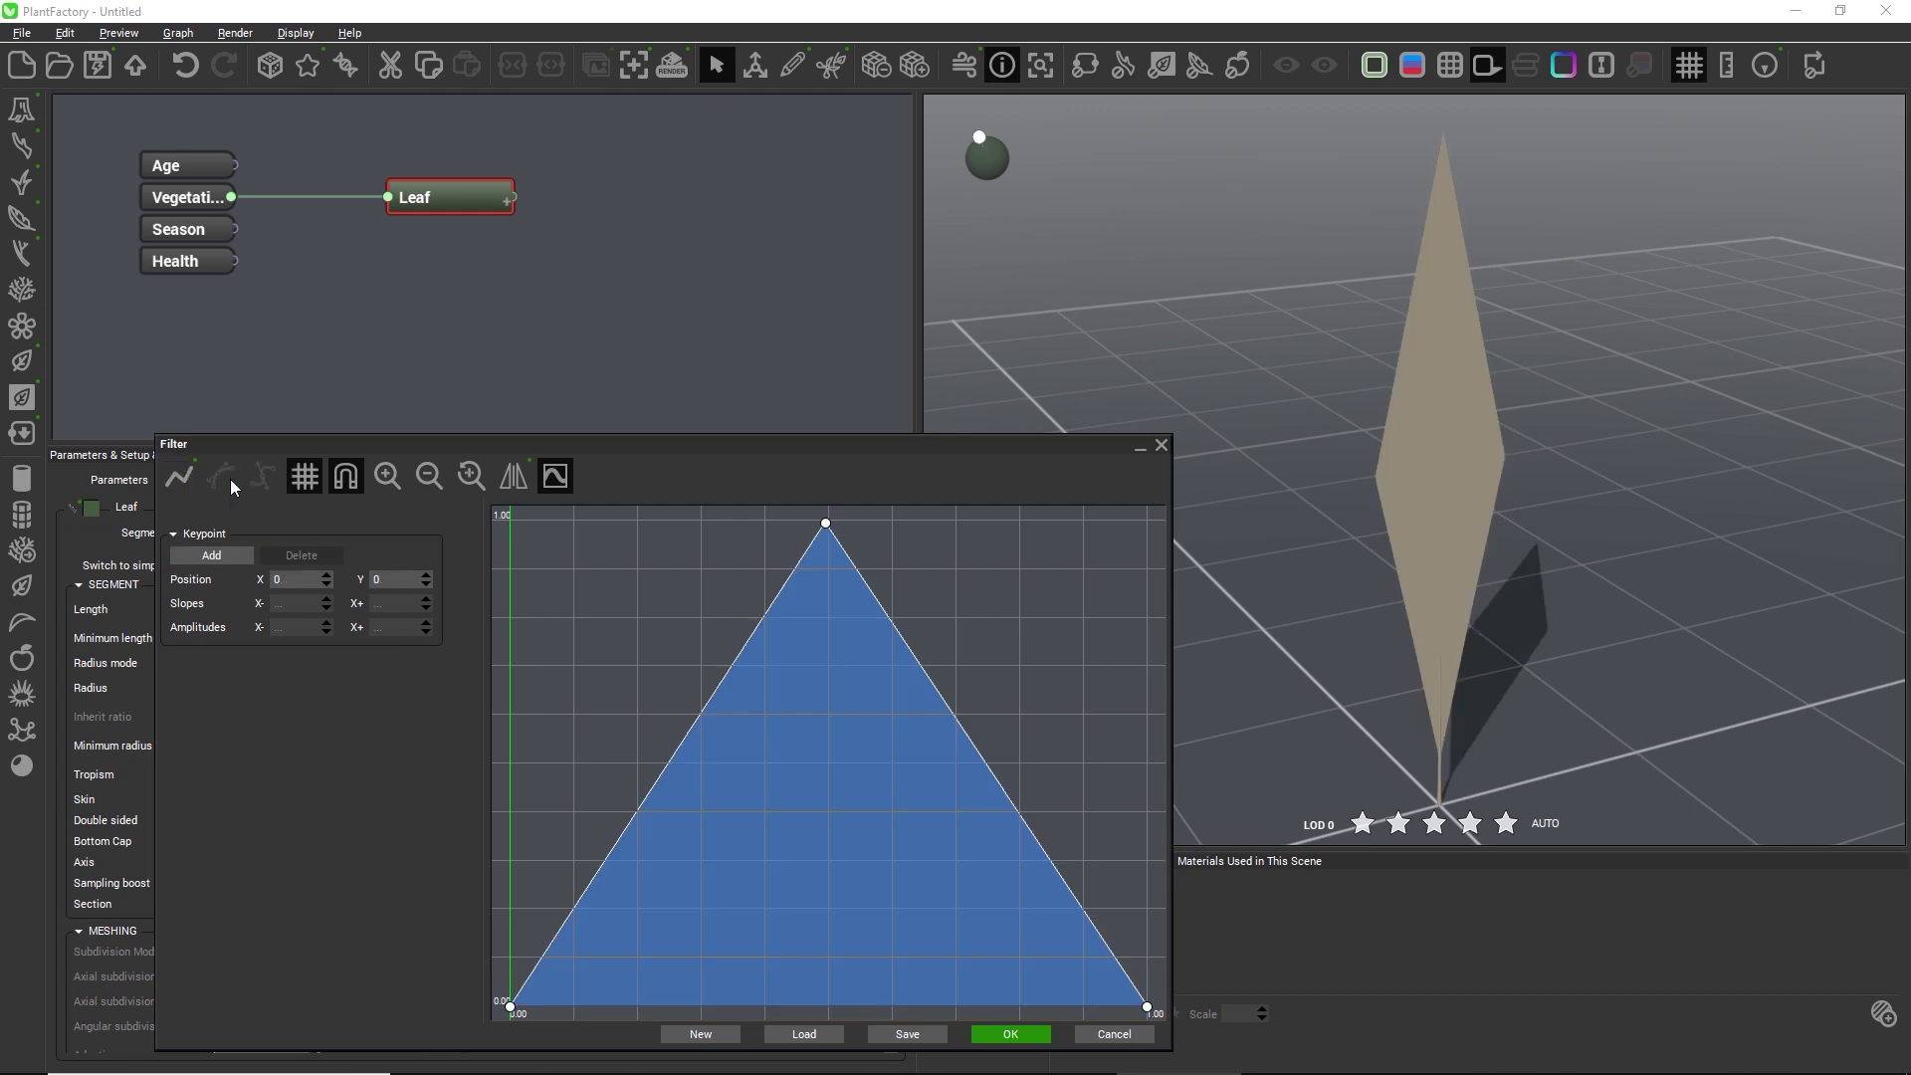
click(510, 1006)
drag(541, 1007, 519, 983)
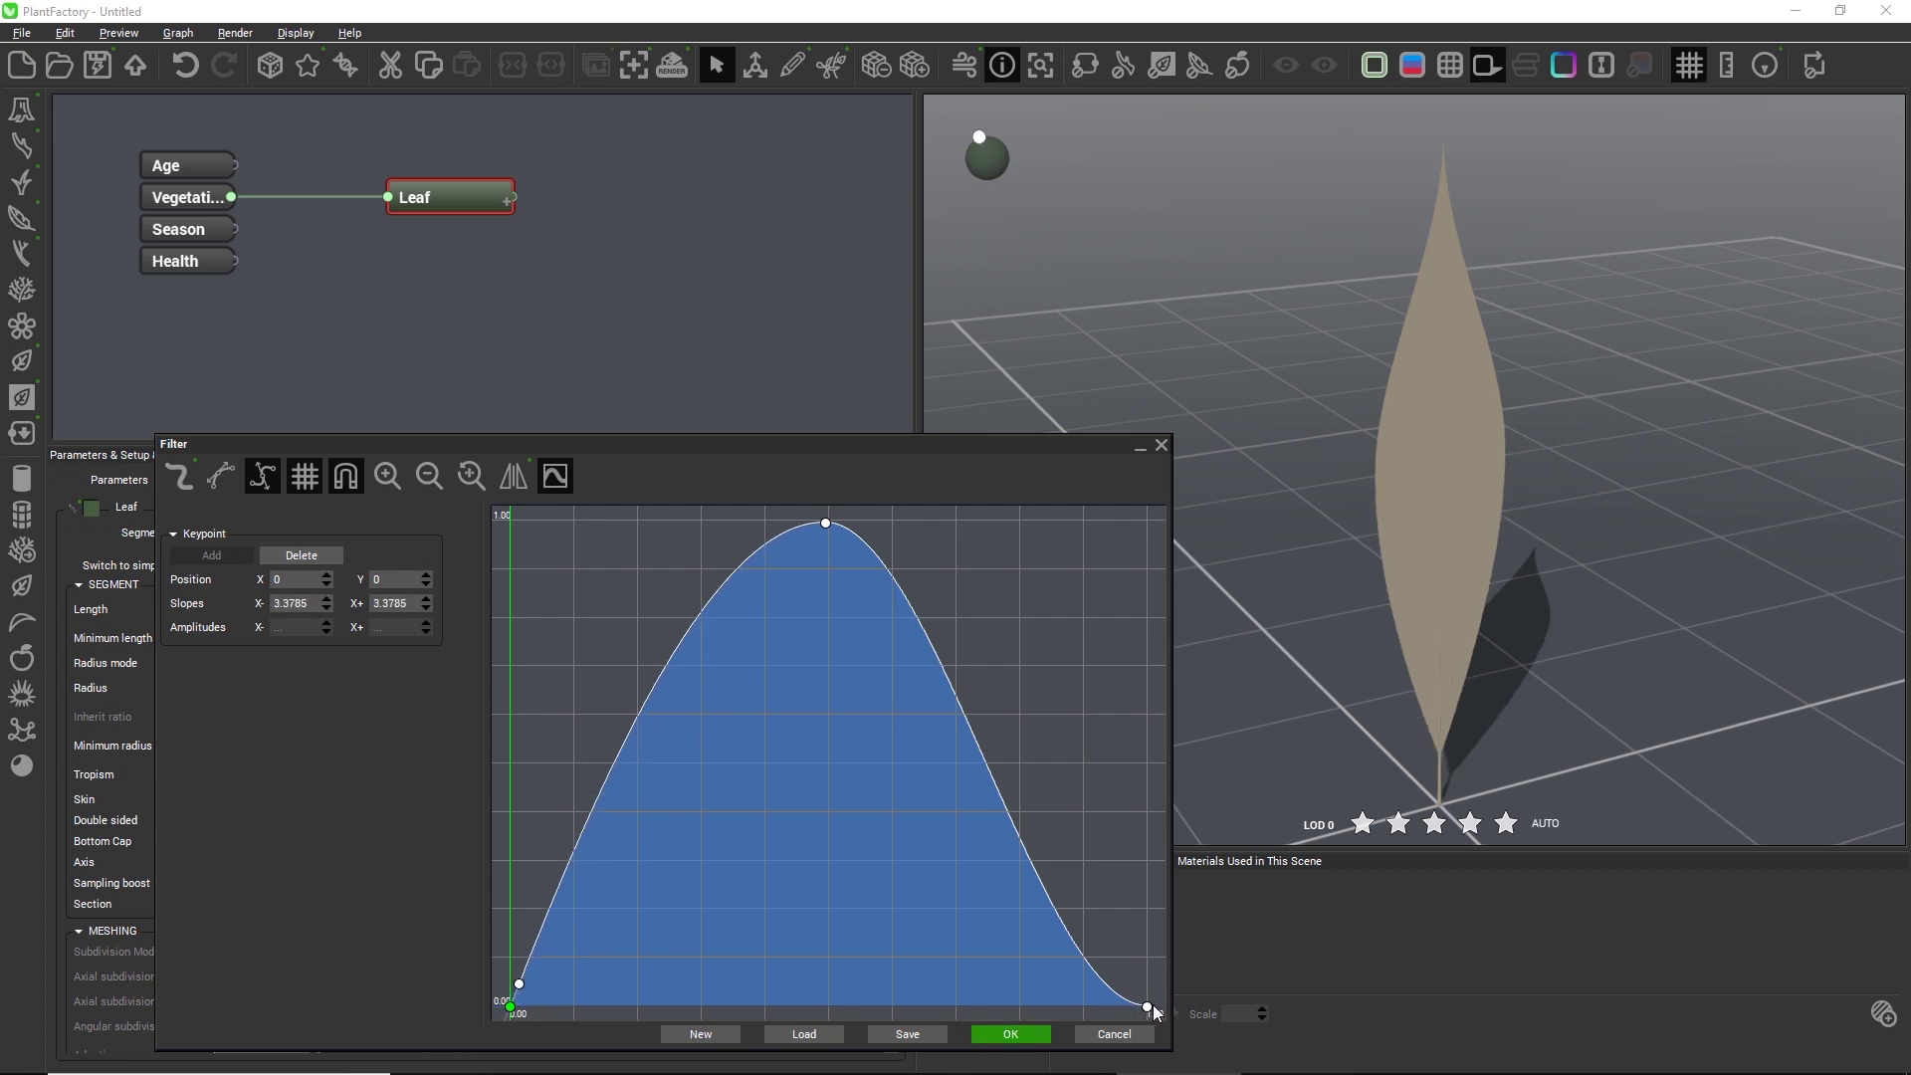
click(1148, 1006)
drag(1122, 1007, 1132, 958)
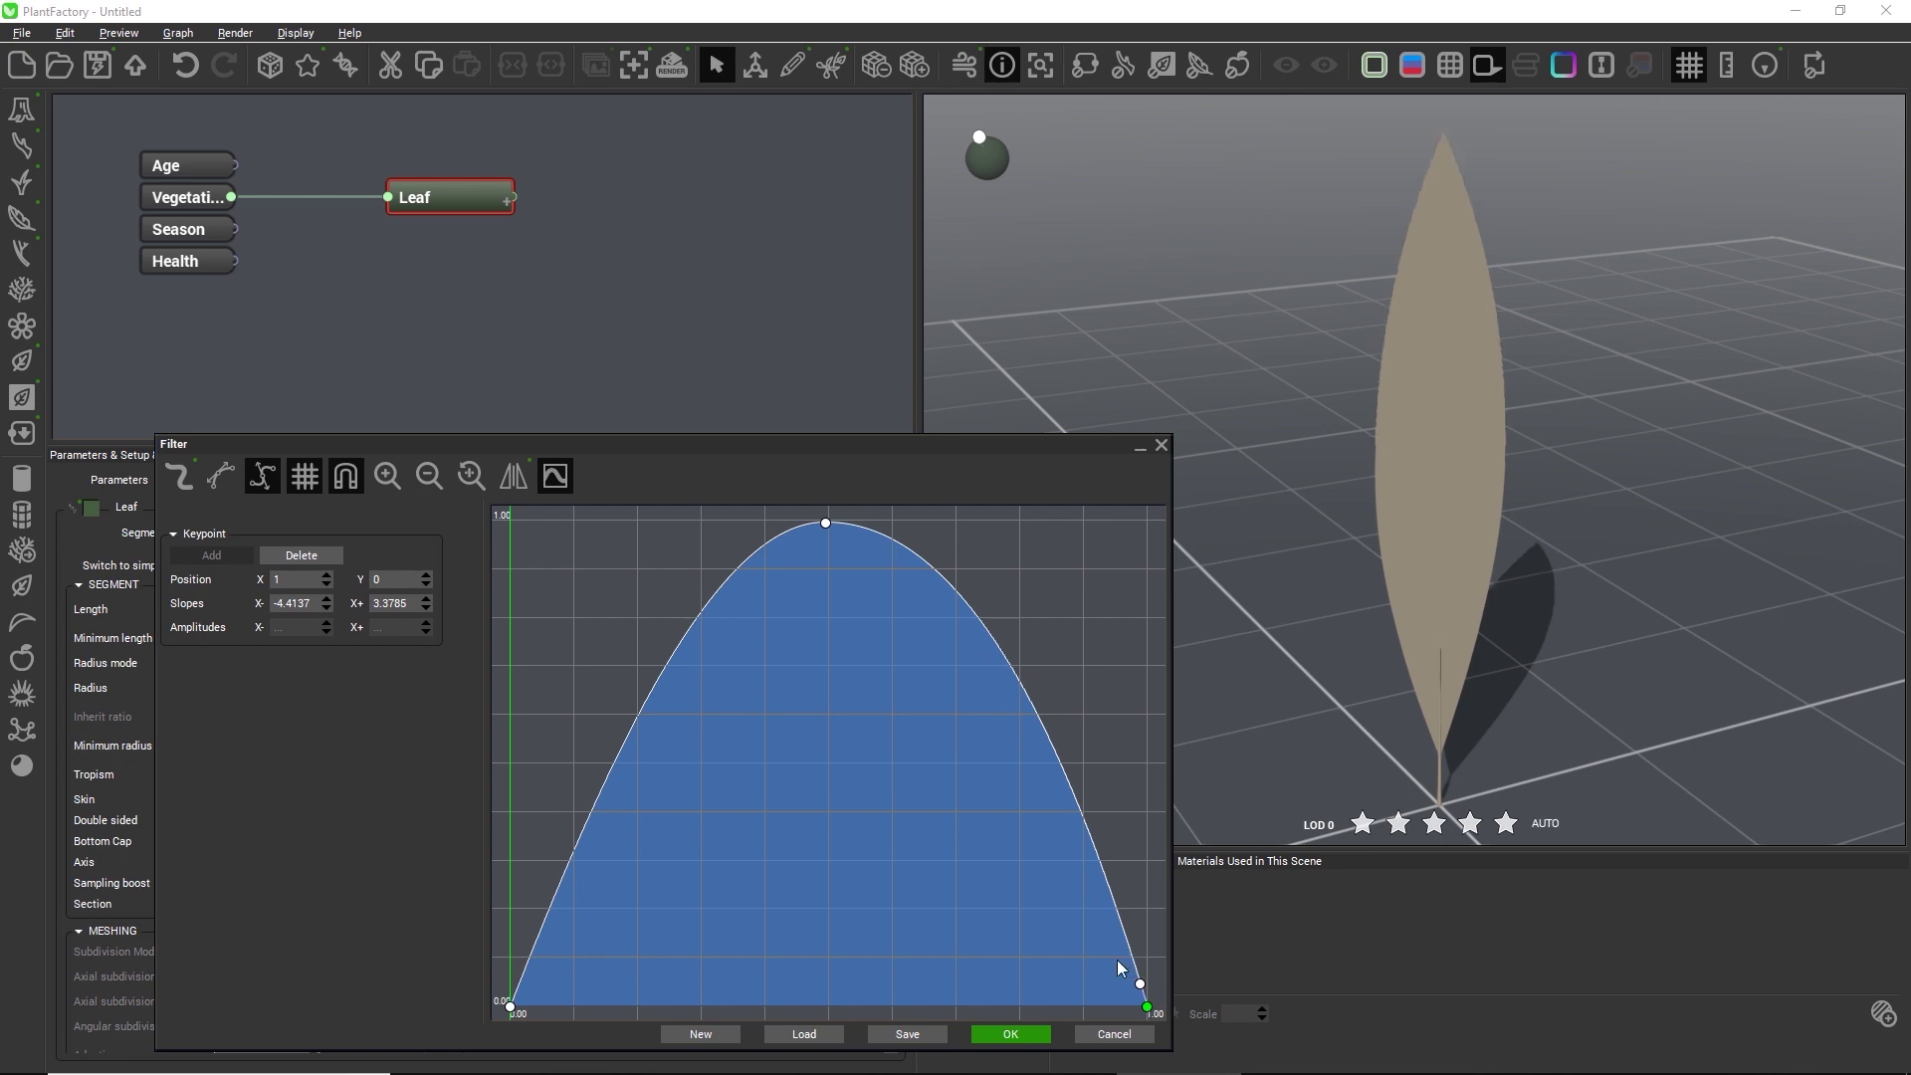
click(1025, 1035)
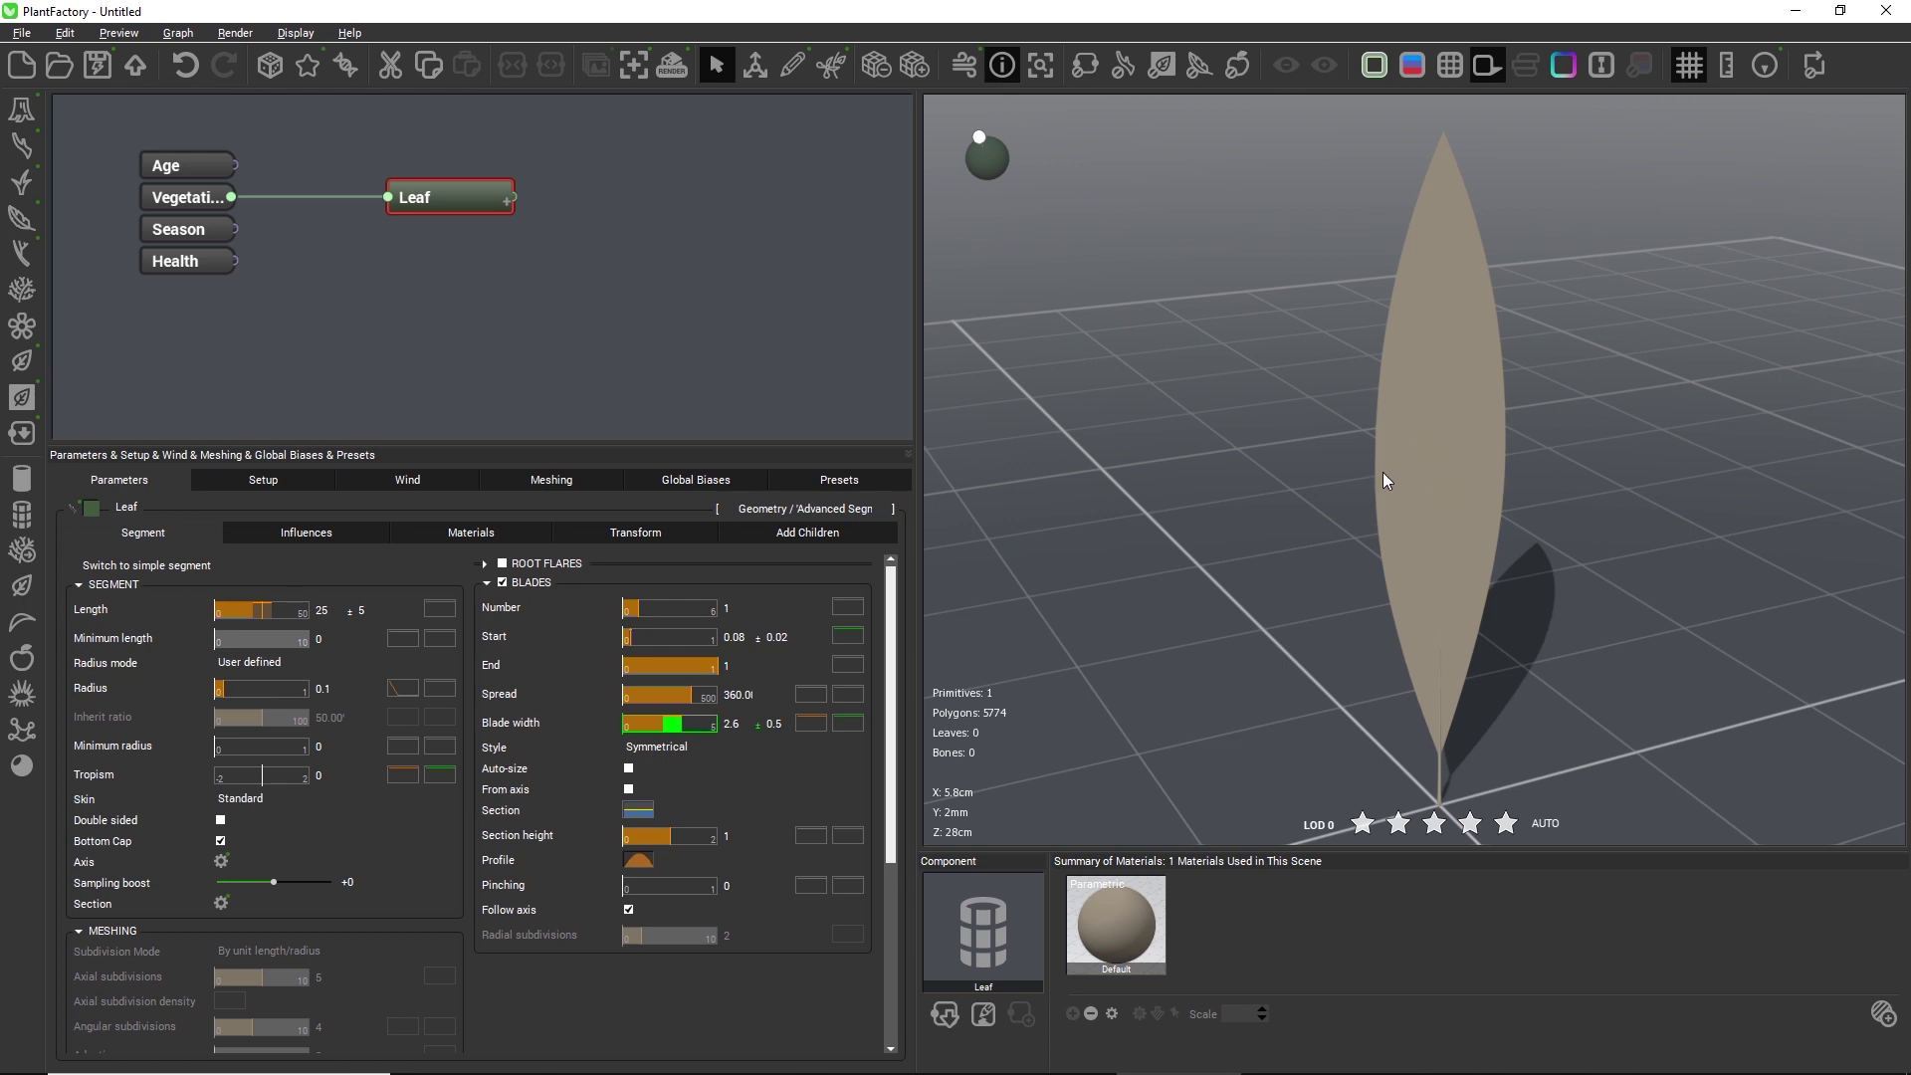
Set the leaf's axis perturbation strength to 0.3 with a variance of 0.2.
mouse_move(1254, 601)
mouse_down()
mouse_move(1322, 589)
mouse_move(1252, 573)
mouse_up()
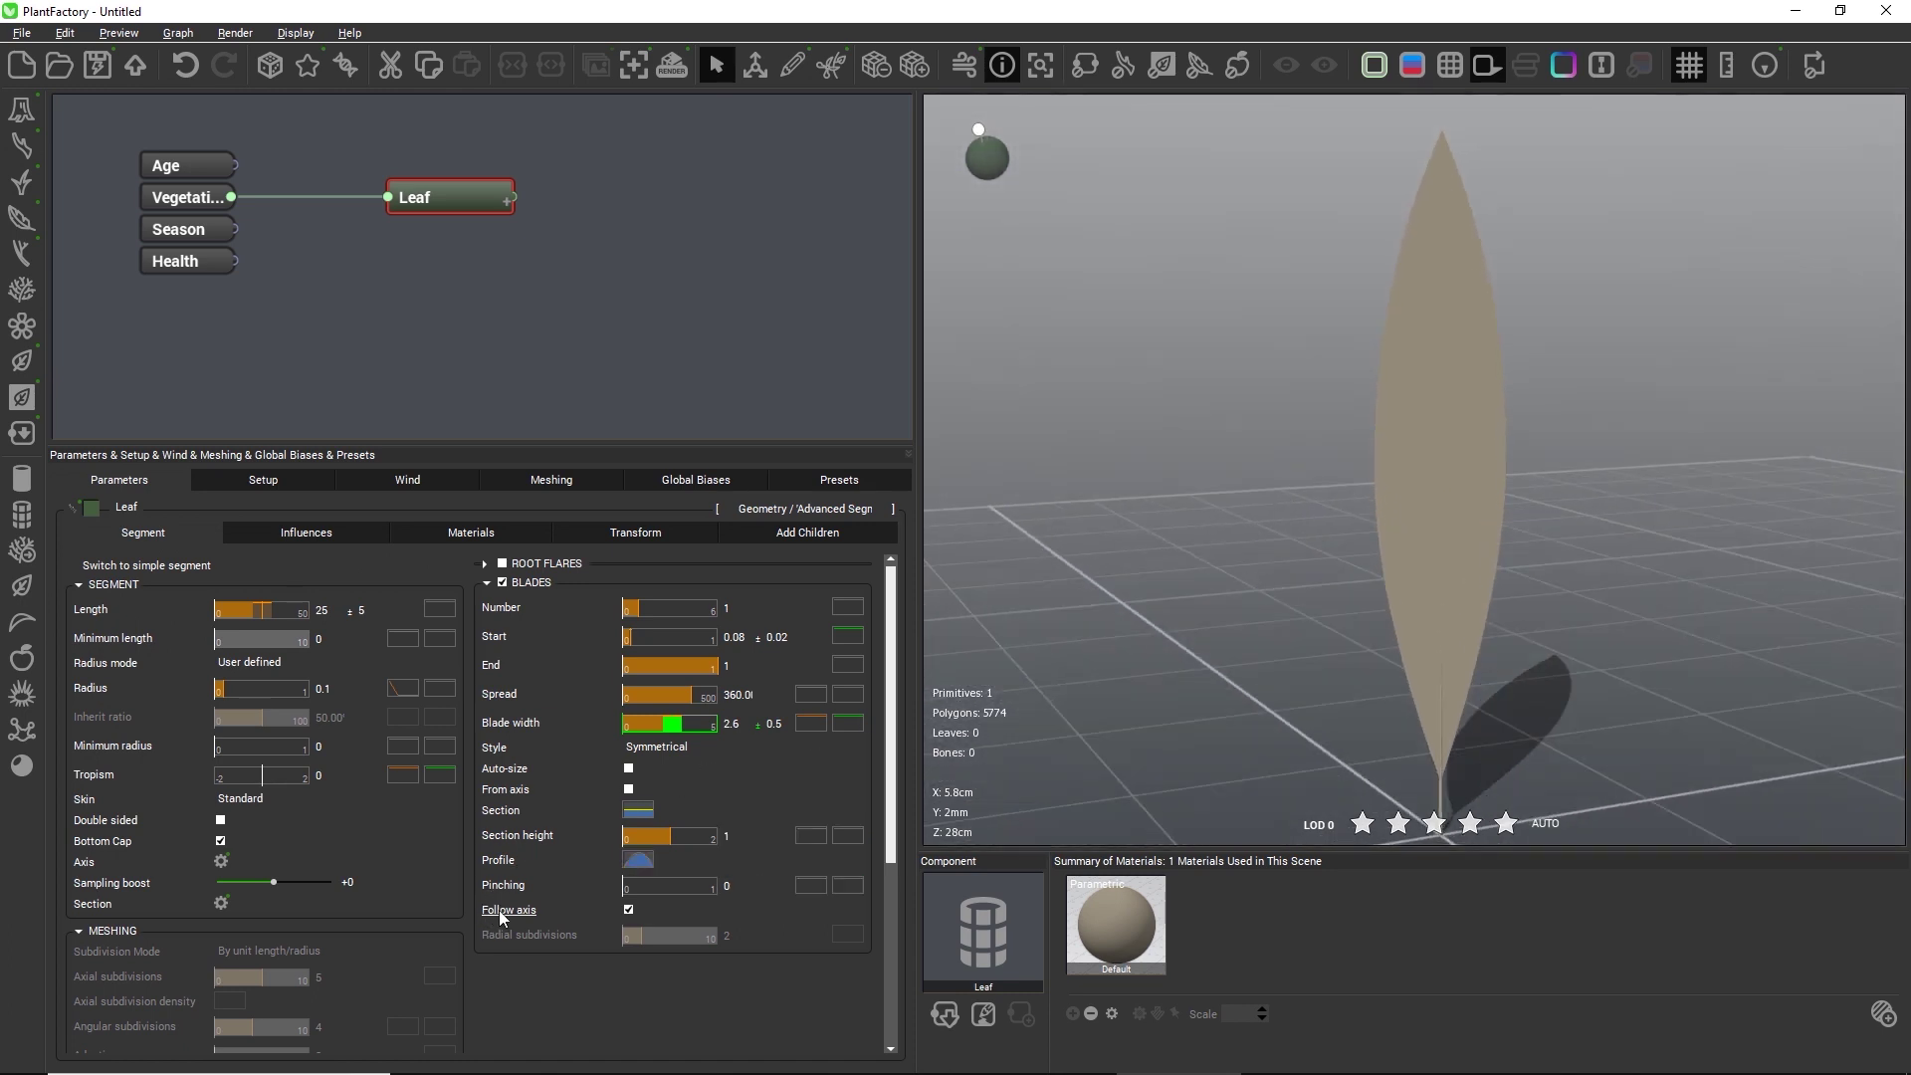
mouse_move(516, 908)
click(352, 541)
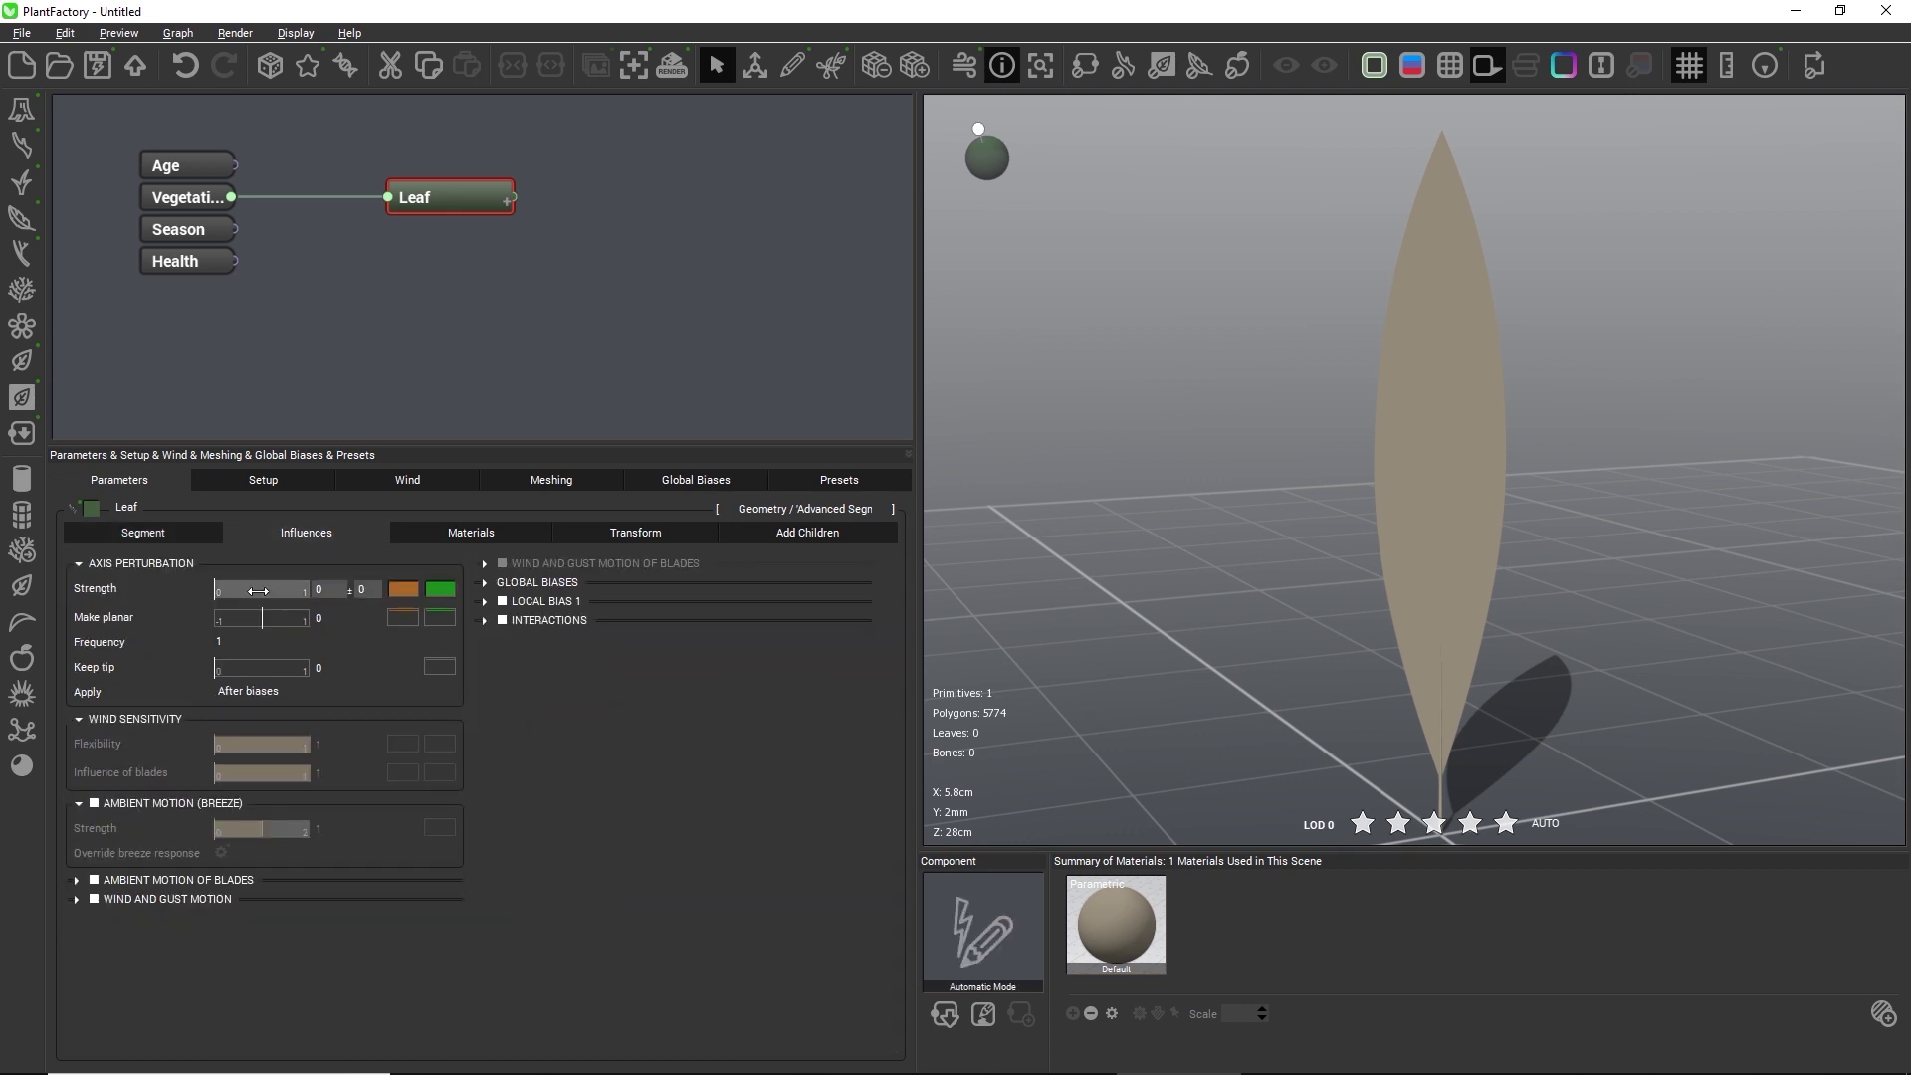
click(323, 590)
text(0.0)
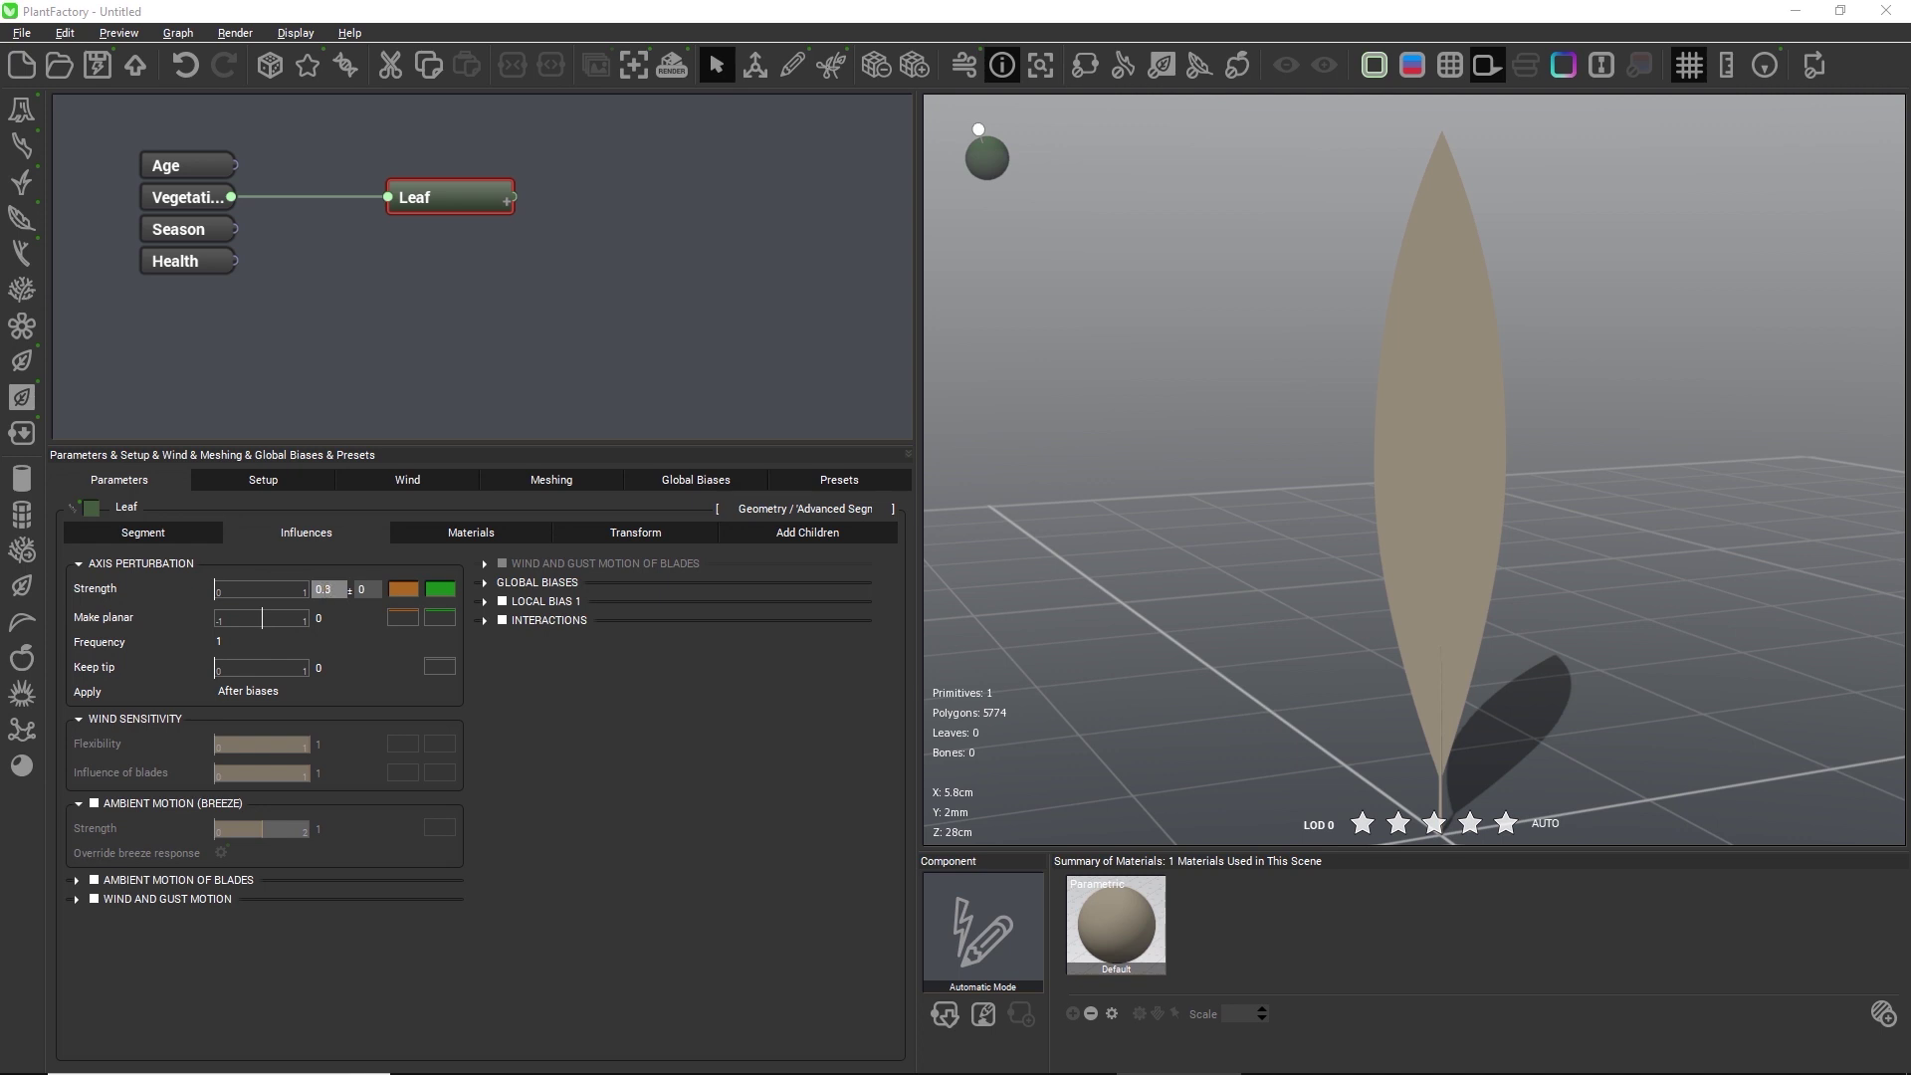
key(Tab)
text(0.2)
key(Return)
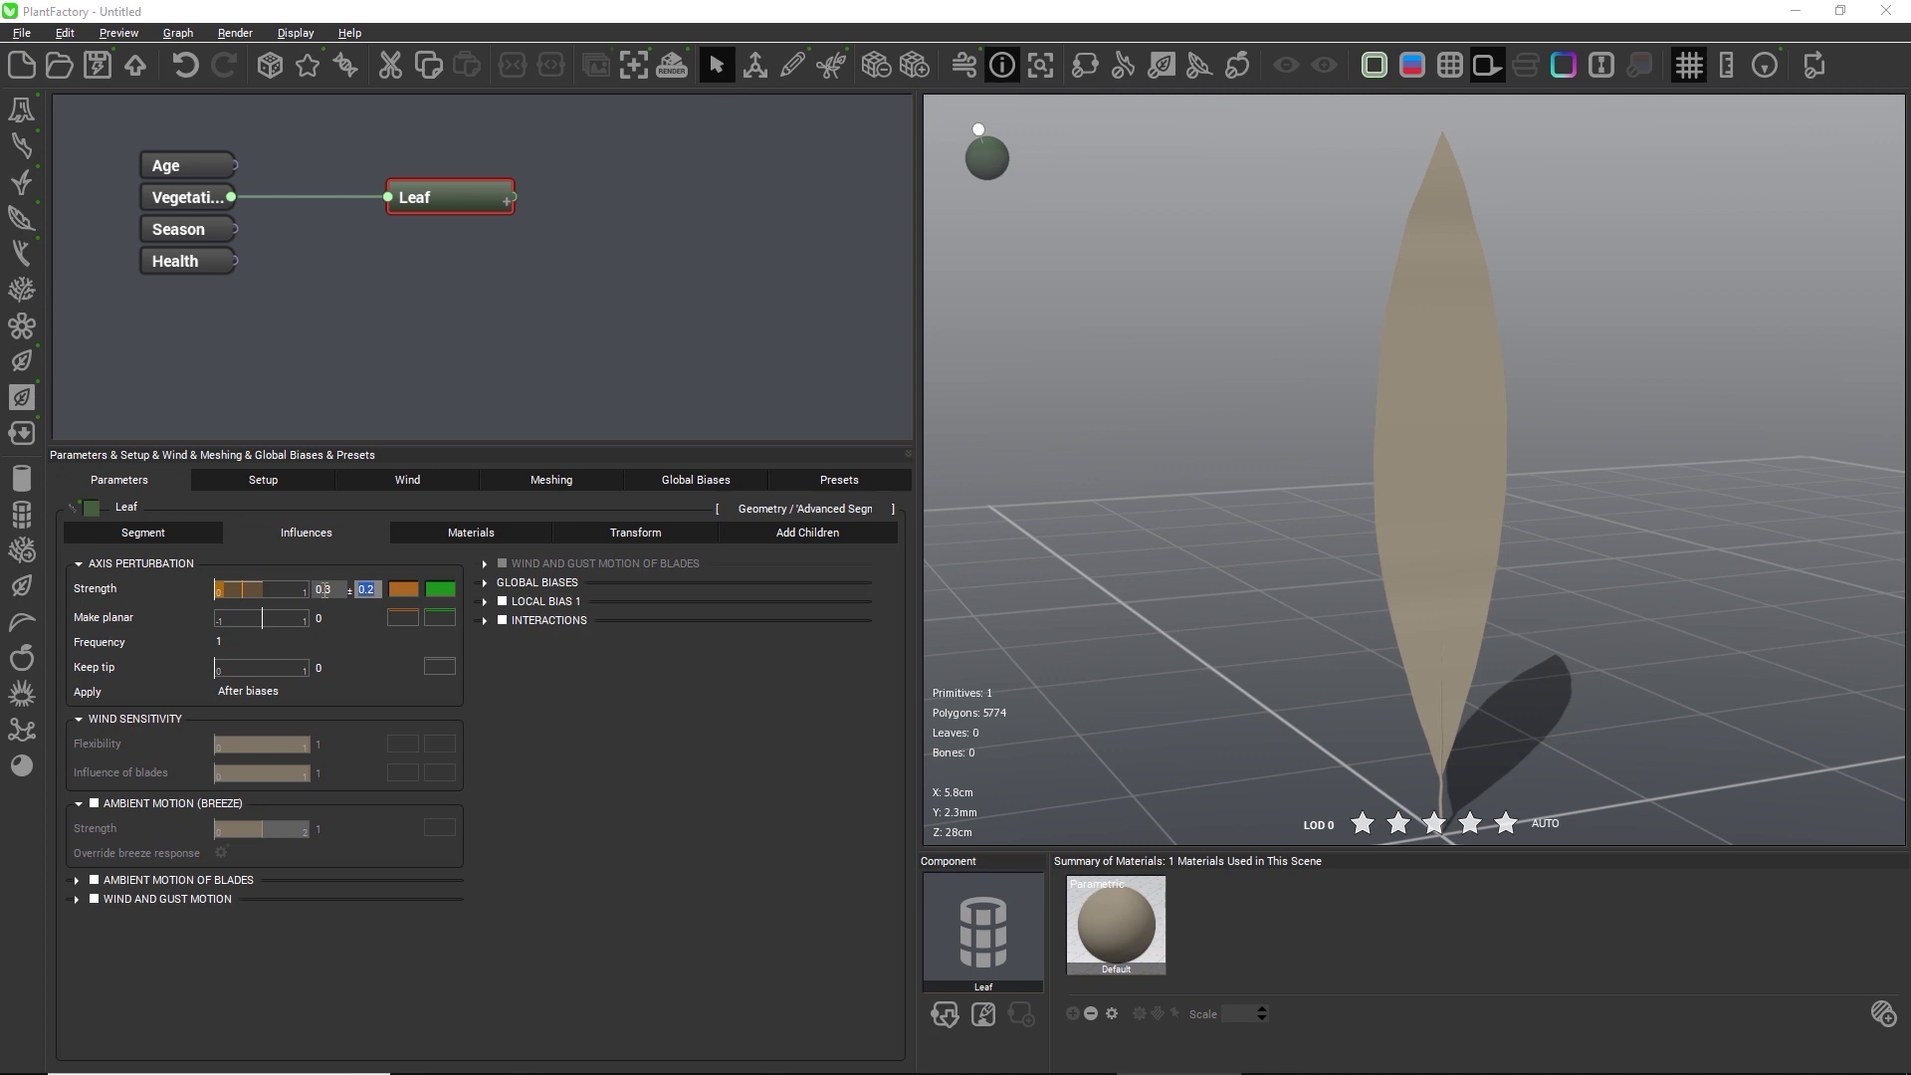
click(913, 66)
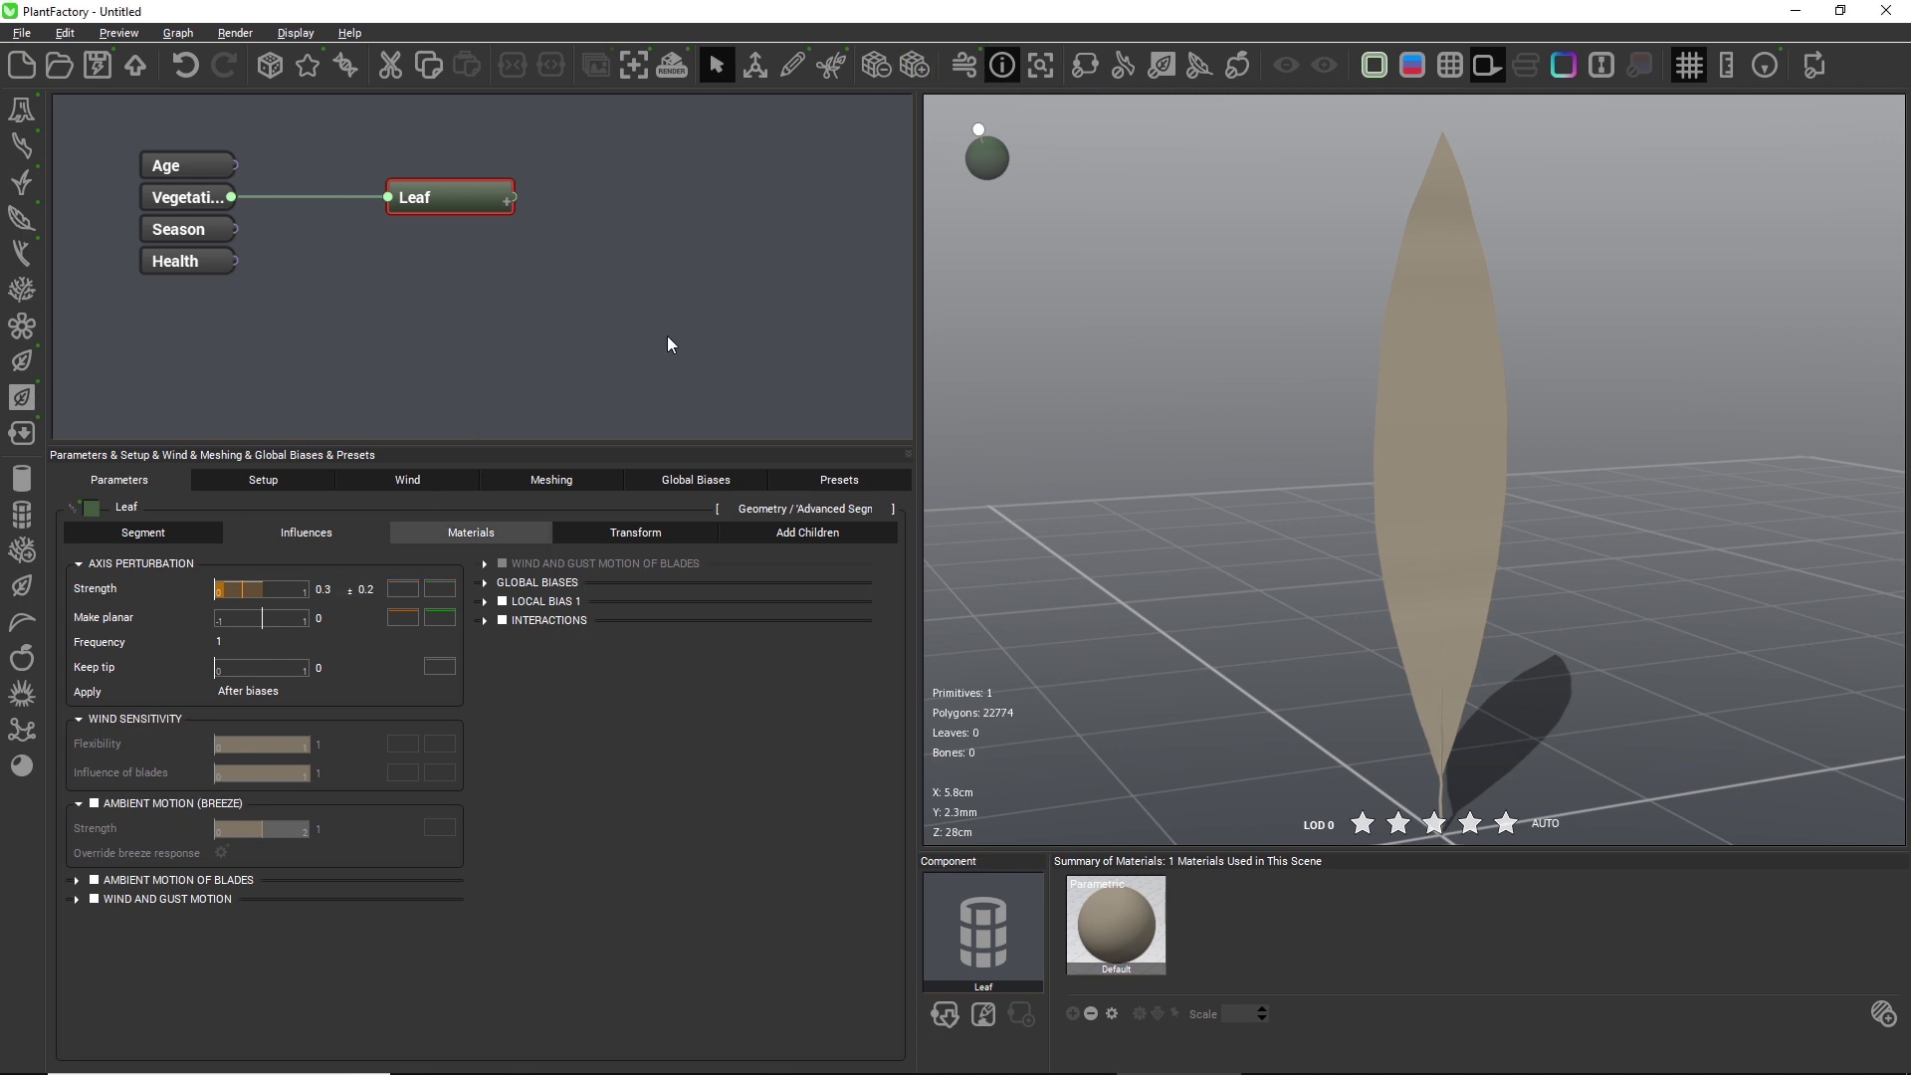
Set the axis perturbation frequency to 0.3 and check the leaf's bend from several sides.
click(237, 643)
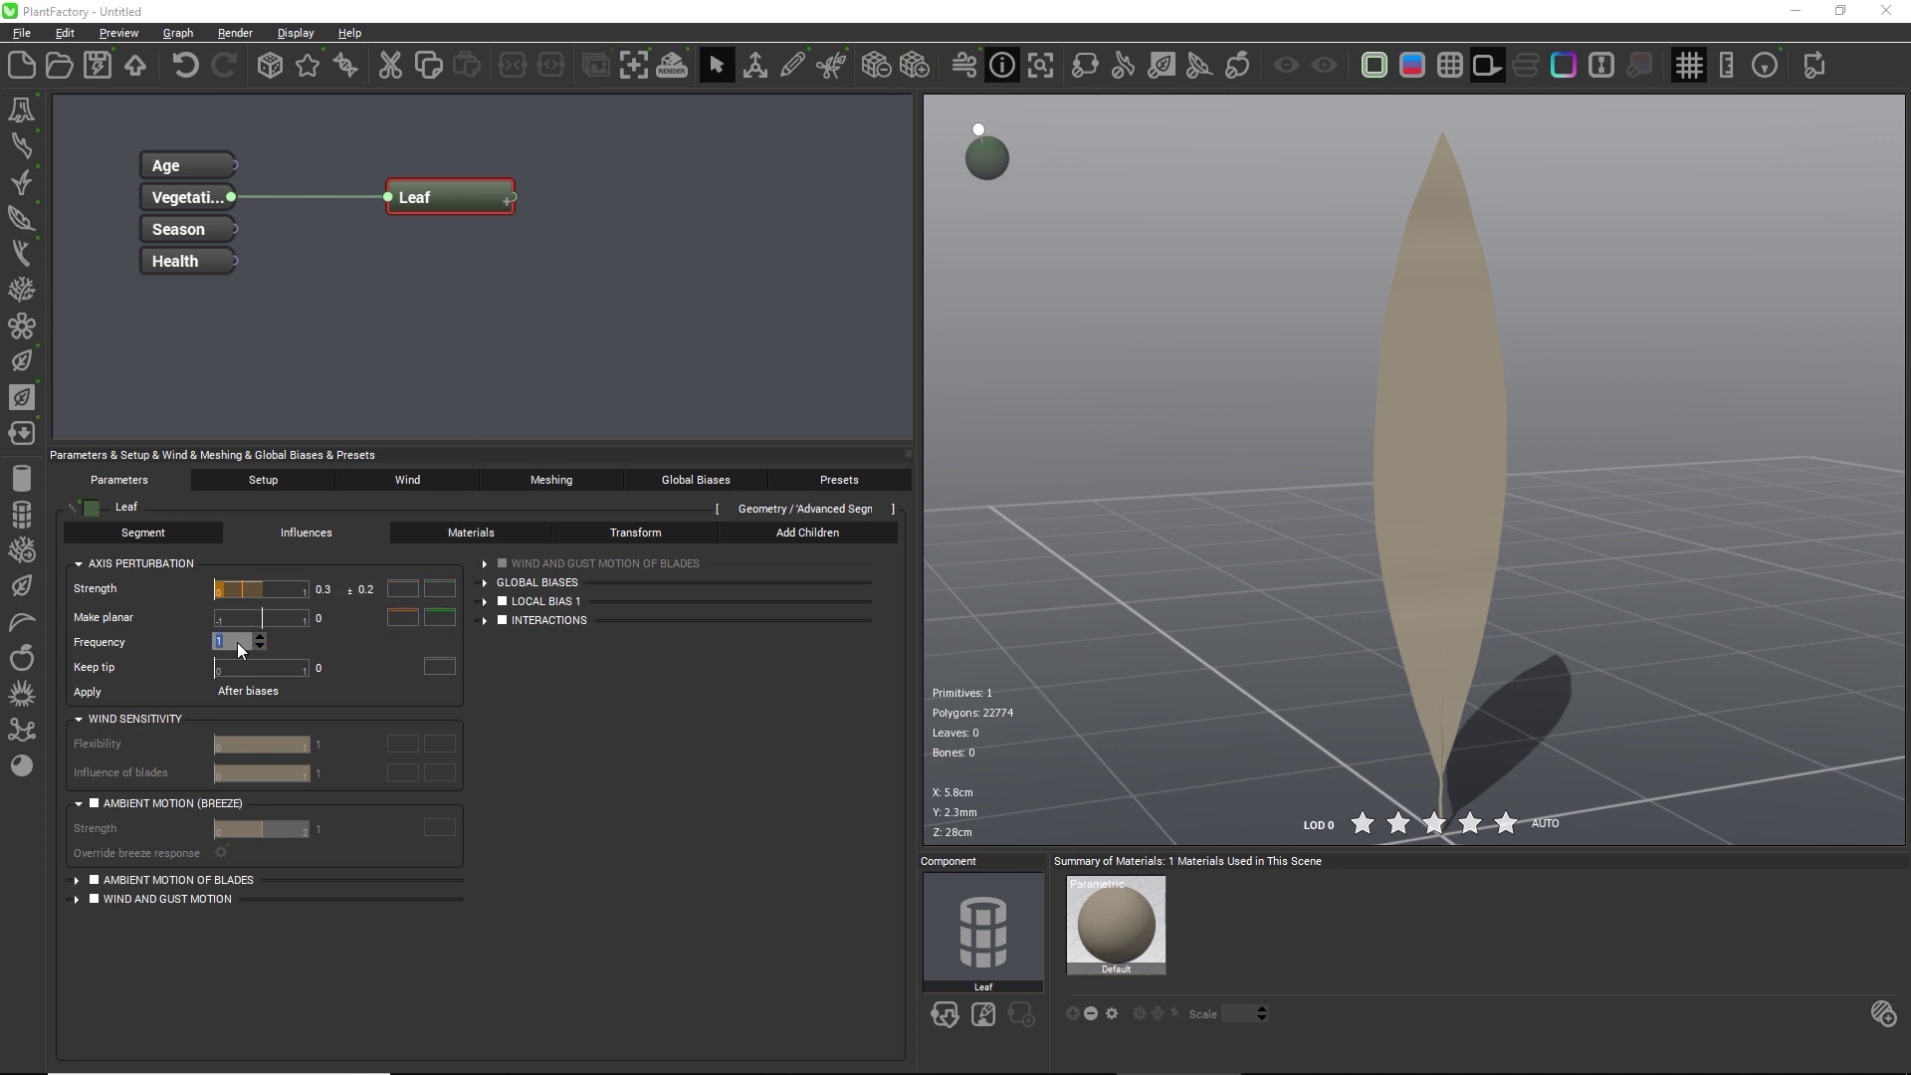
key(BackSpace)
key(Return)
drag(1045, 631, 1100, 600)
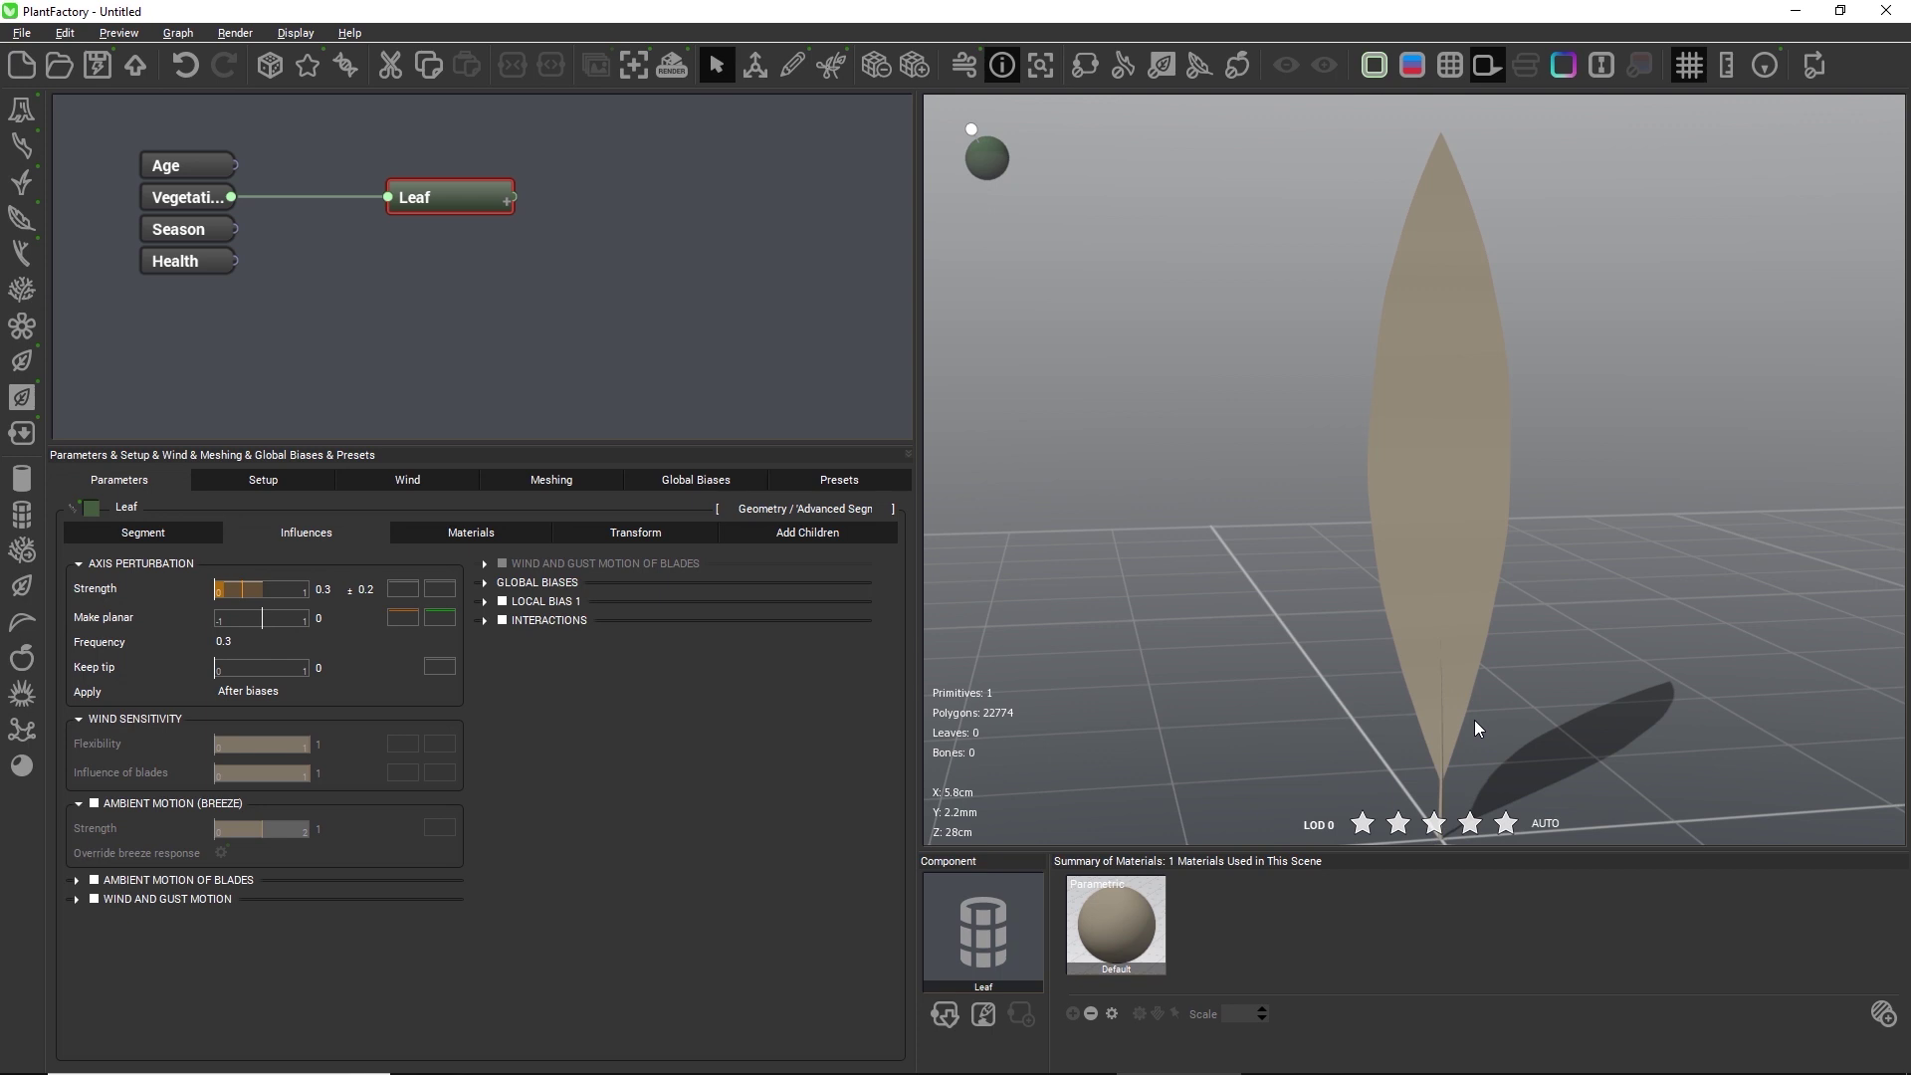
mouse_move(1471, 719)
mouse_down()
mouse_move(1394, 737)
mouse_move(1448, 736)
mouse_up()
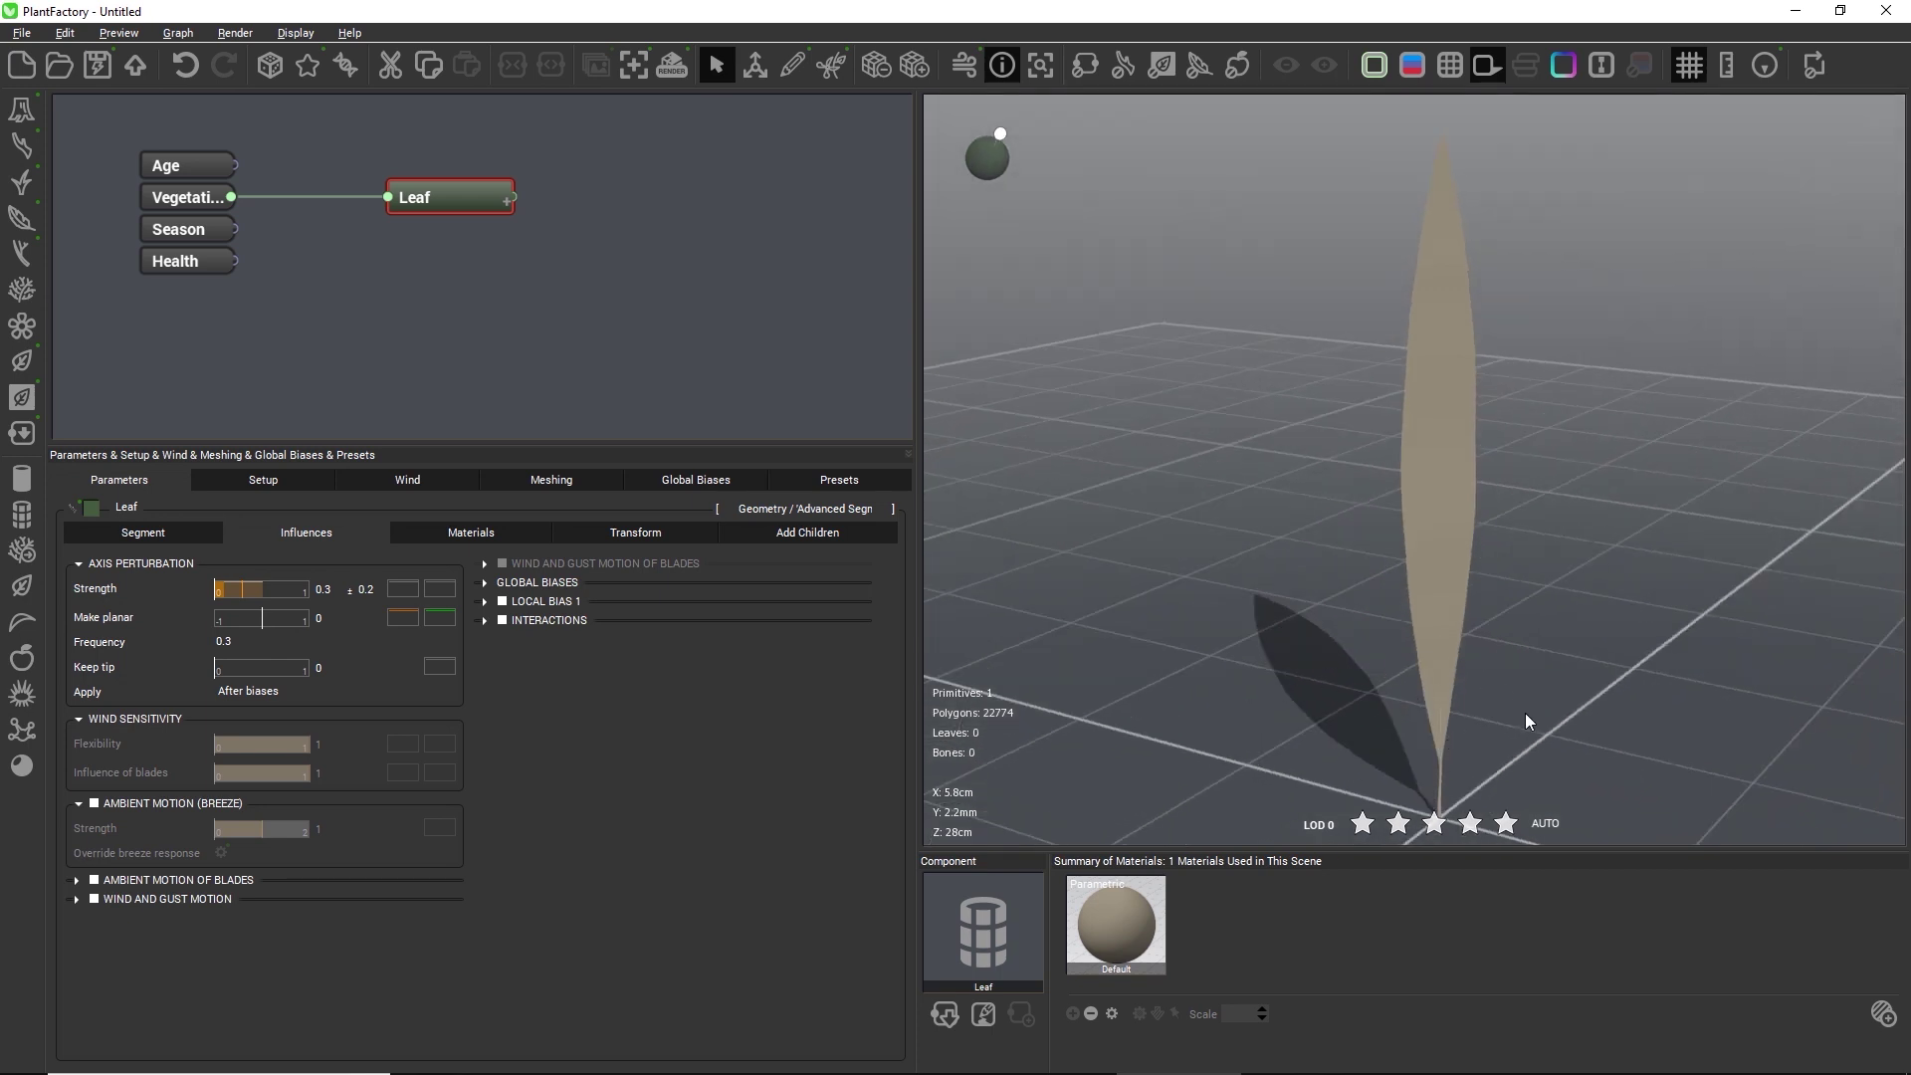
drag(1308, 696, 1211, 696)
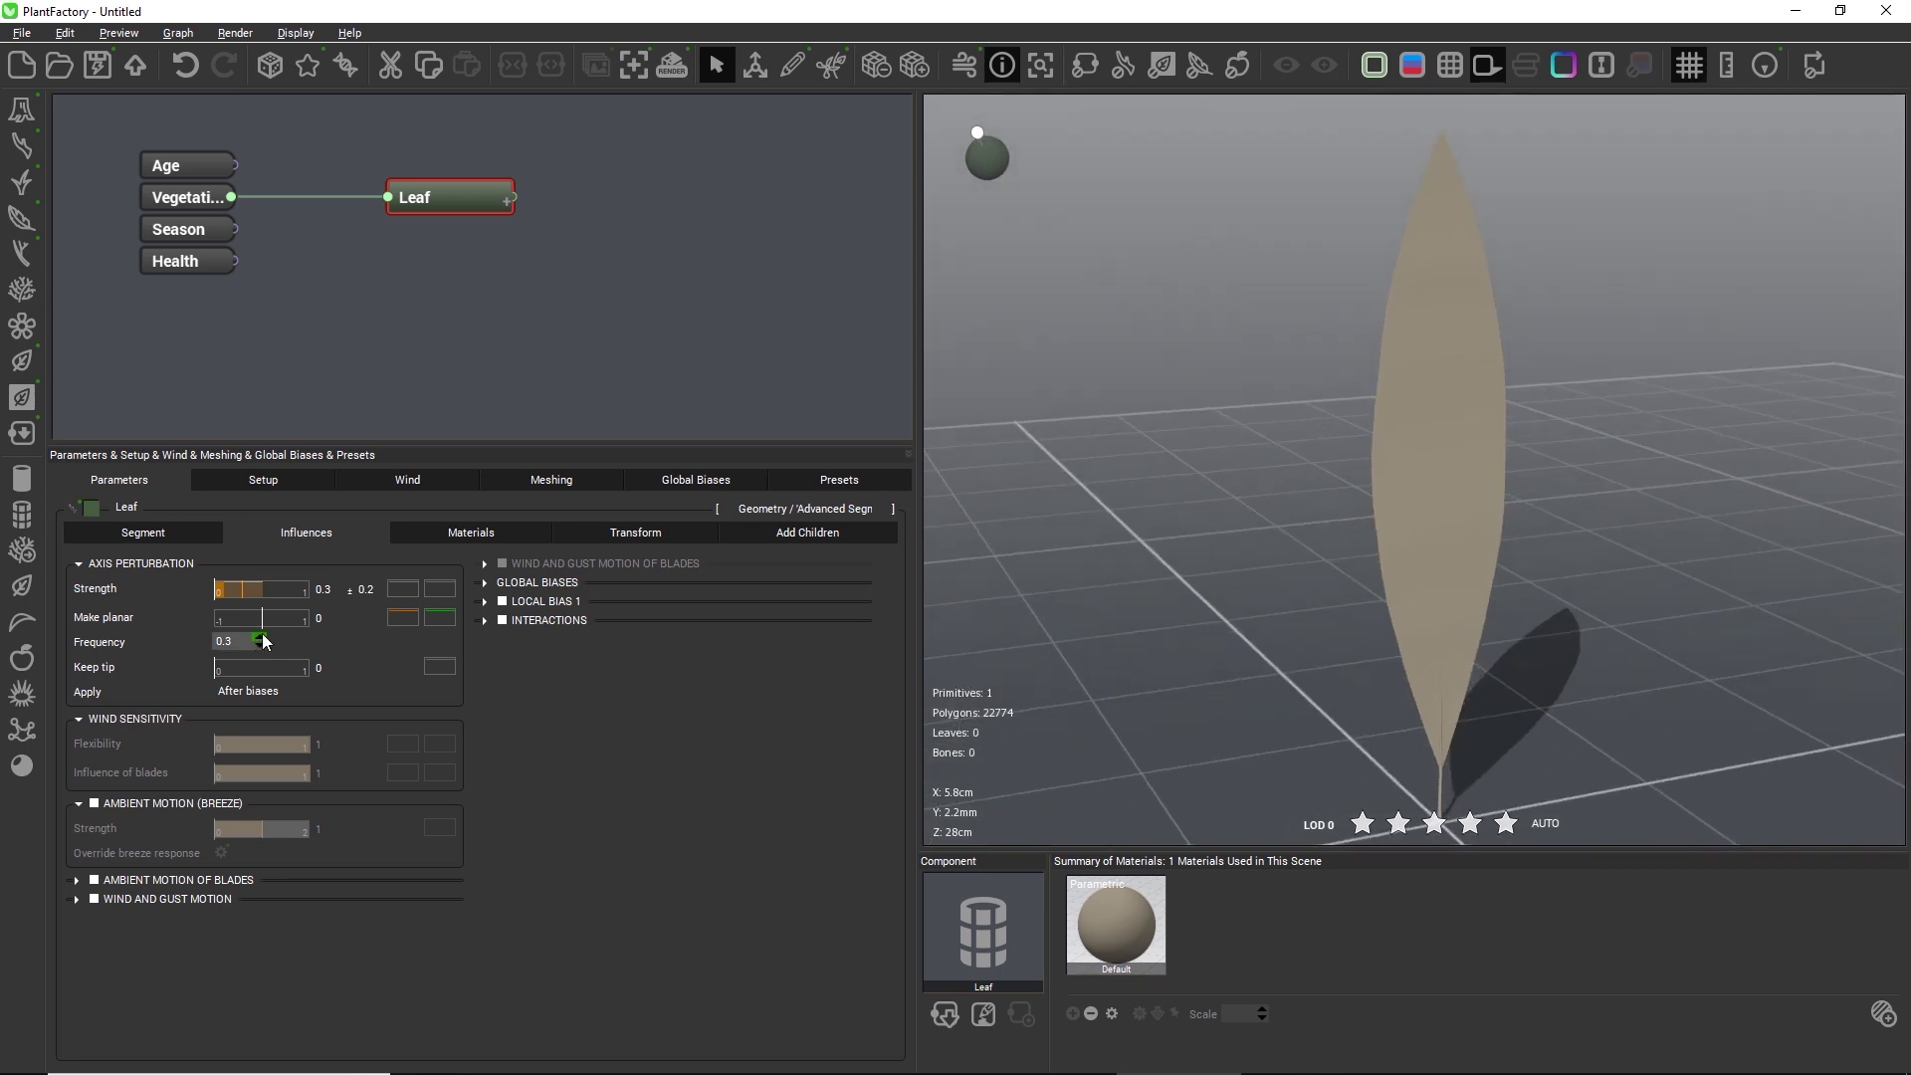
Try the axis perturbation's Make planar setting at -1 and at 1.
drag(259, 619, 215, 620)
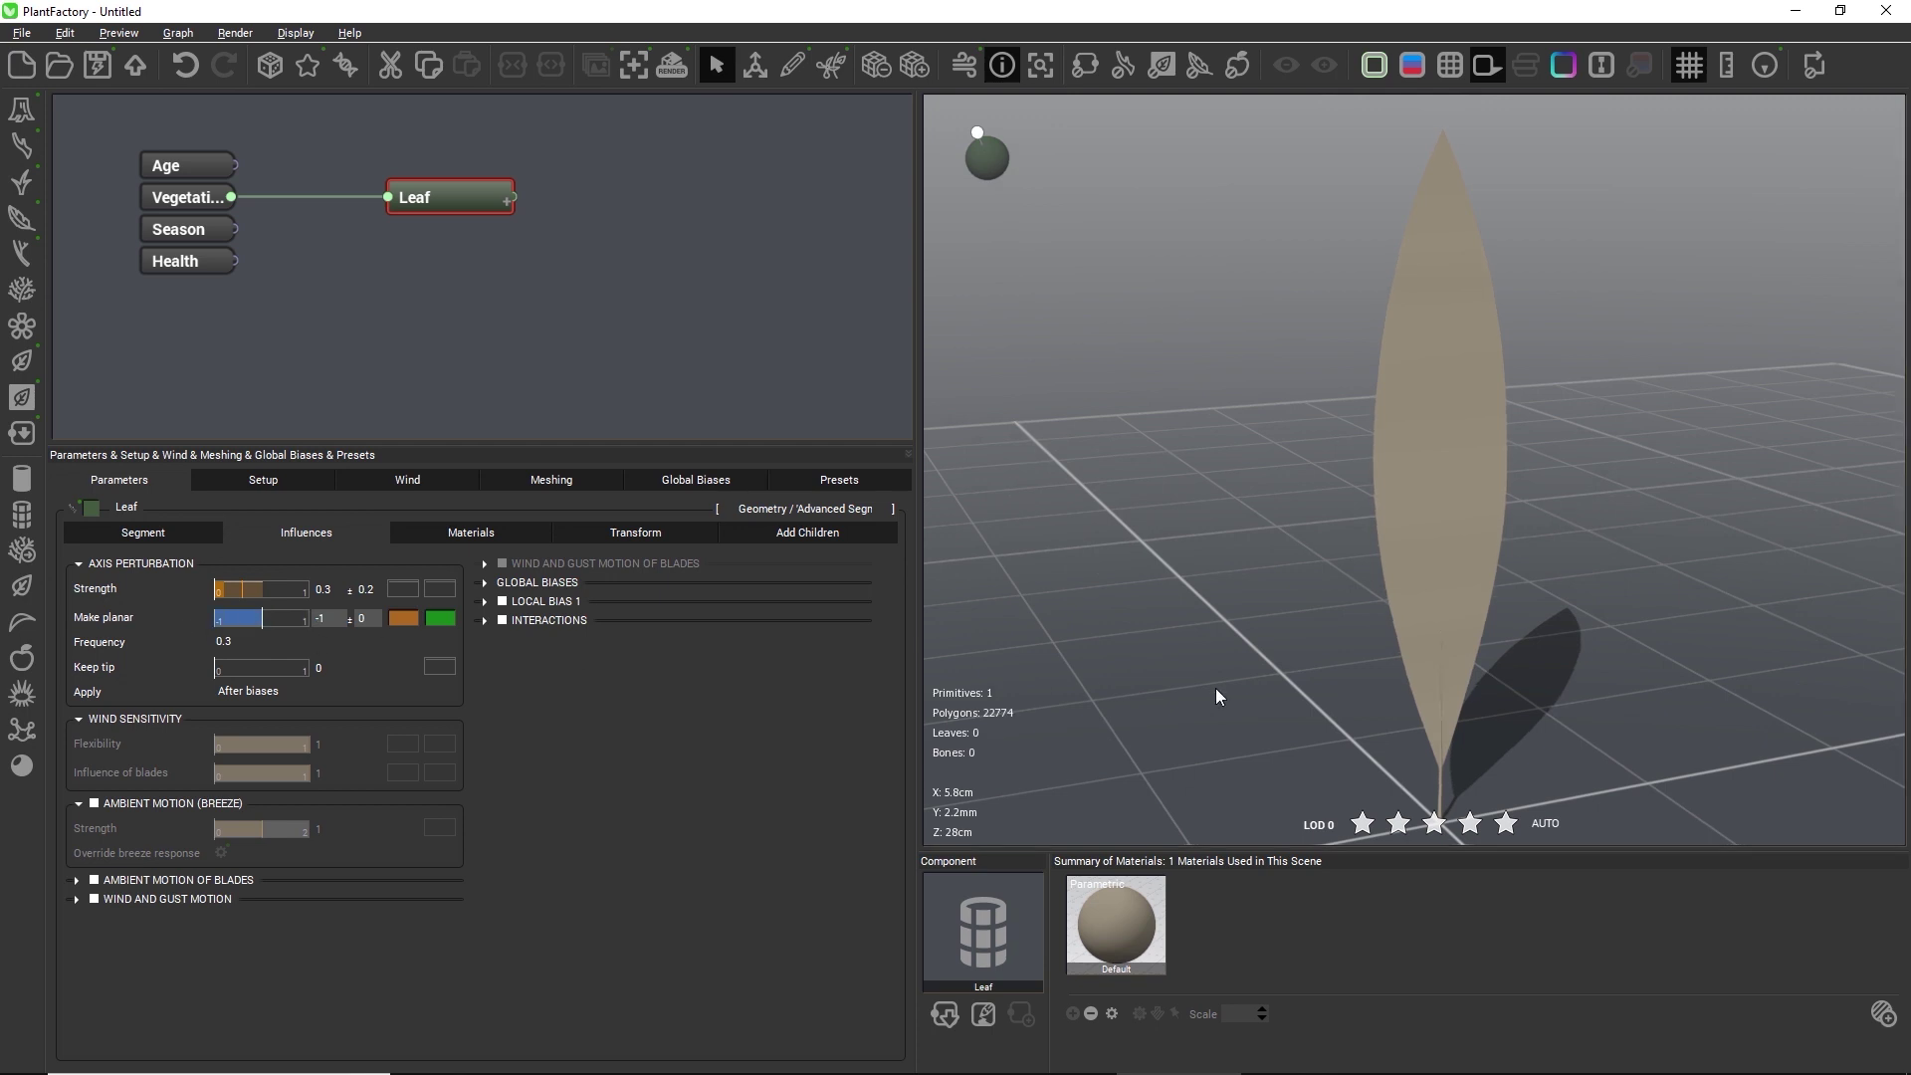
drag(1206, 701, 1145, 709)
drag(209, 618, 311, 619)
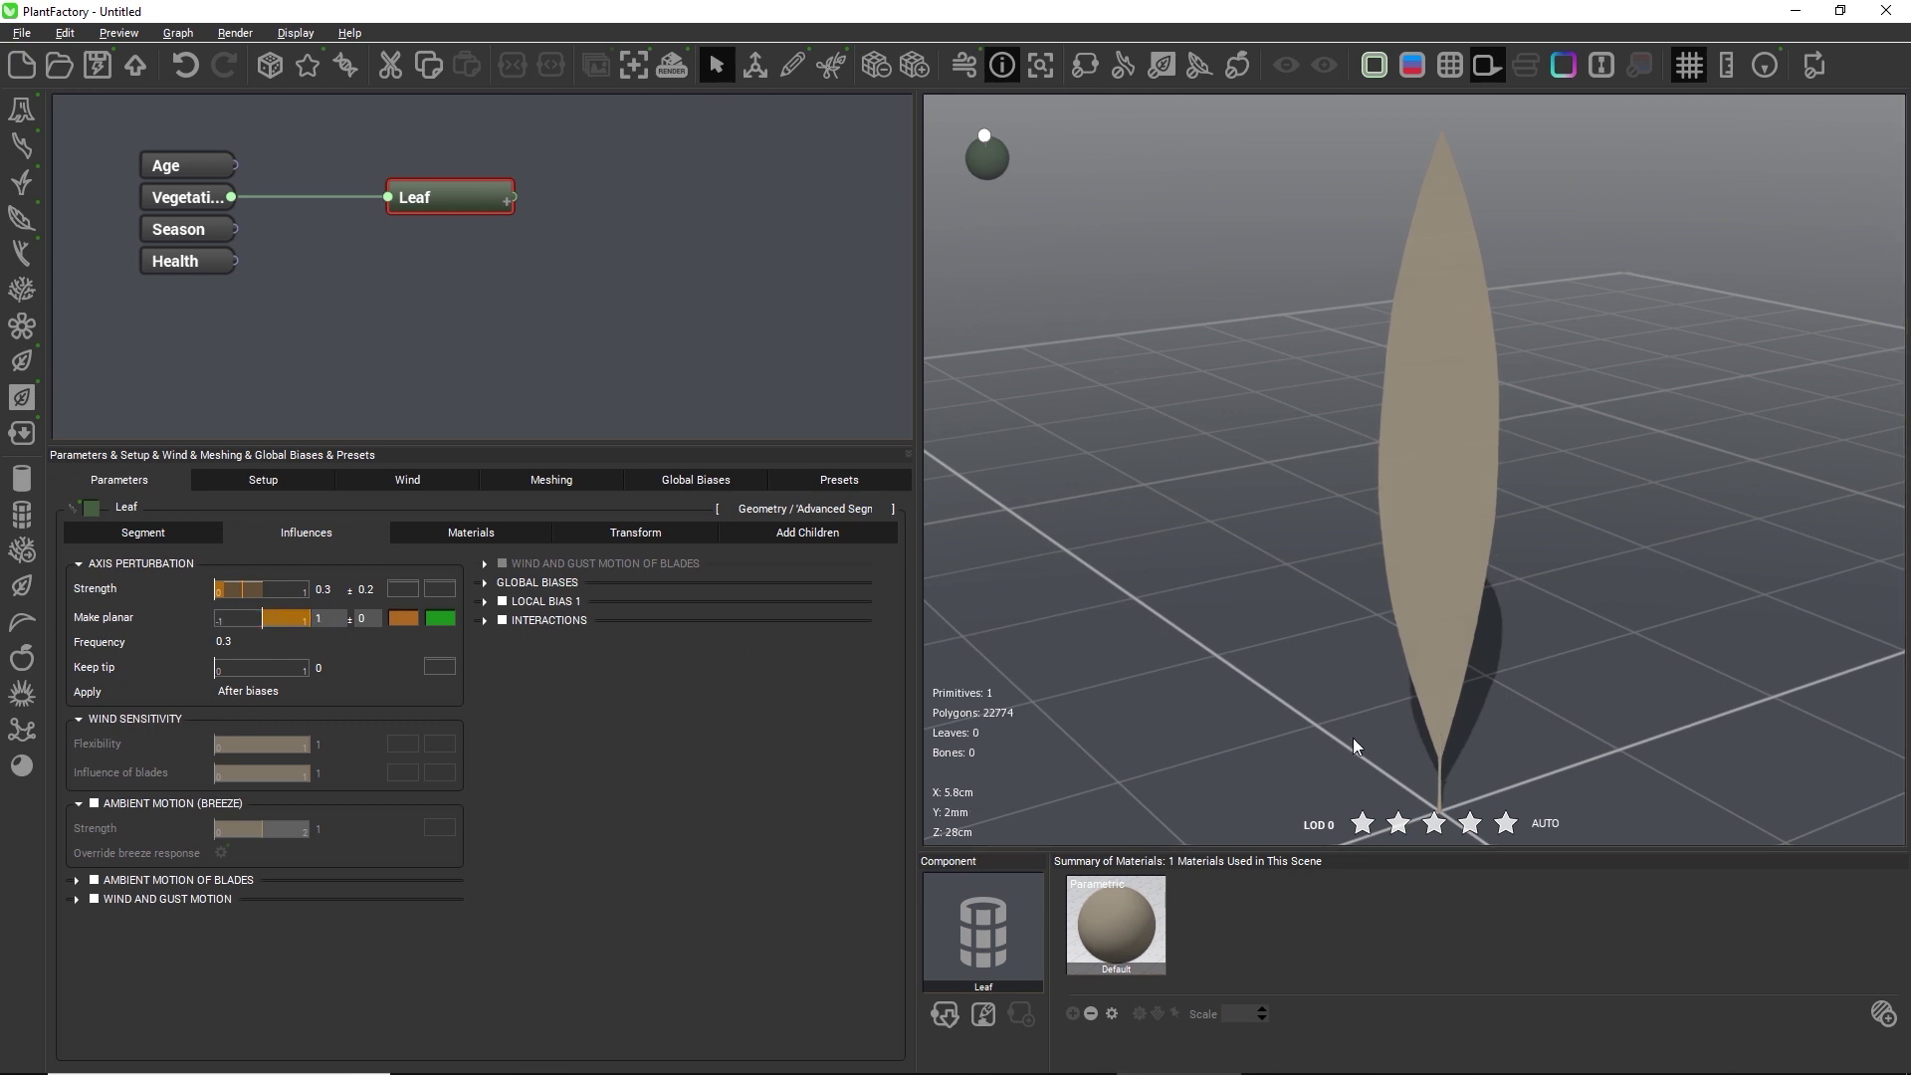
Set the axis perturbation's Make planar value to -0.65.
click(319, 618)
text(-)
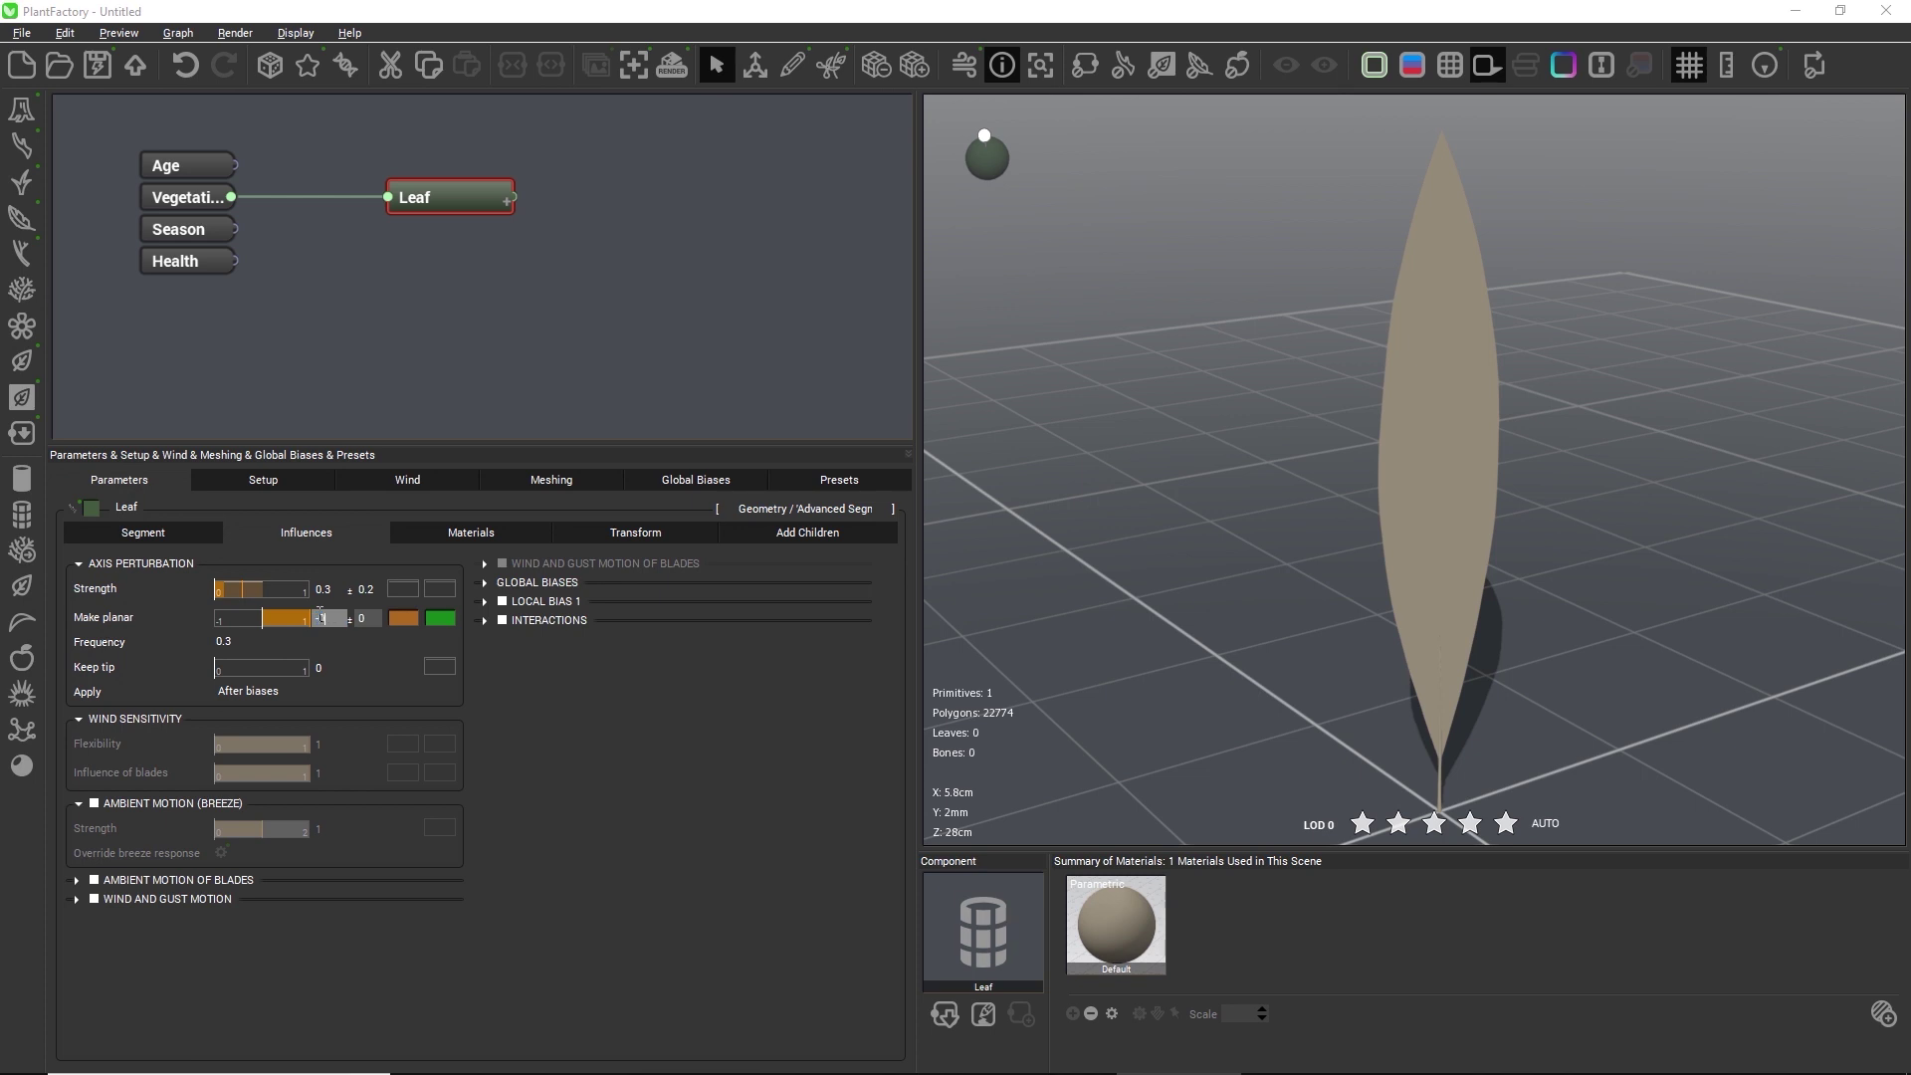
text(0.65)
key(Return)
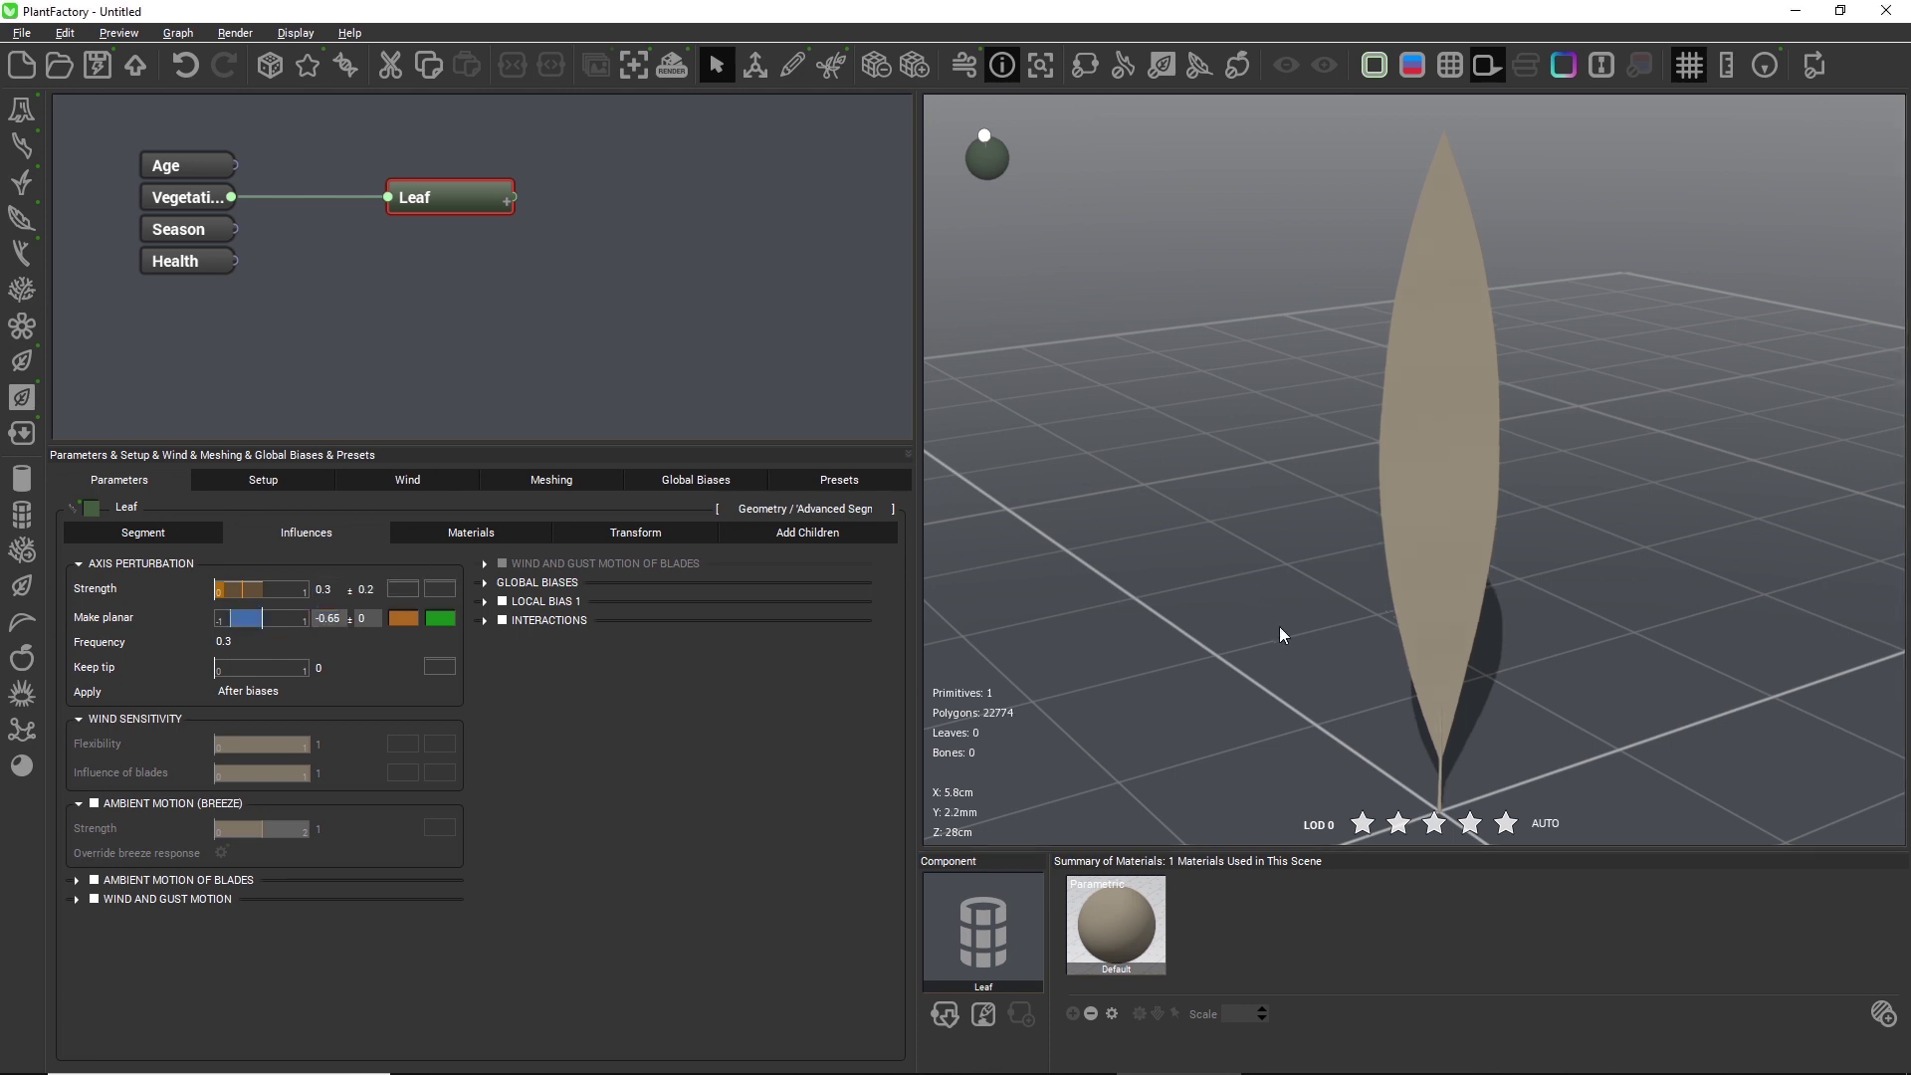
Raise the axis perturbation's Keep tip value to 1.
drag(1286, 623, 1352, 350)
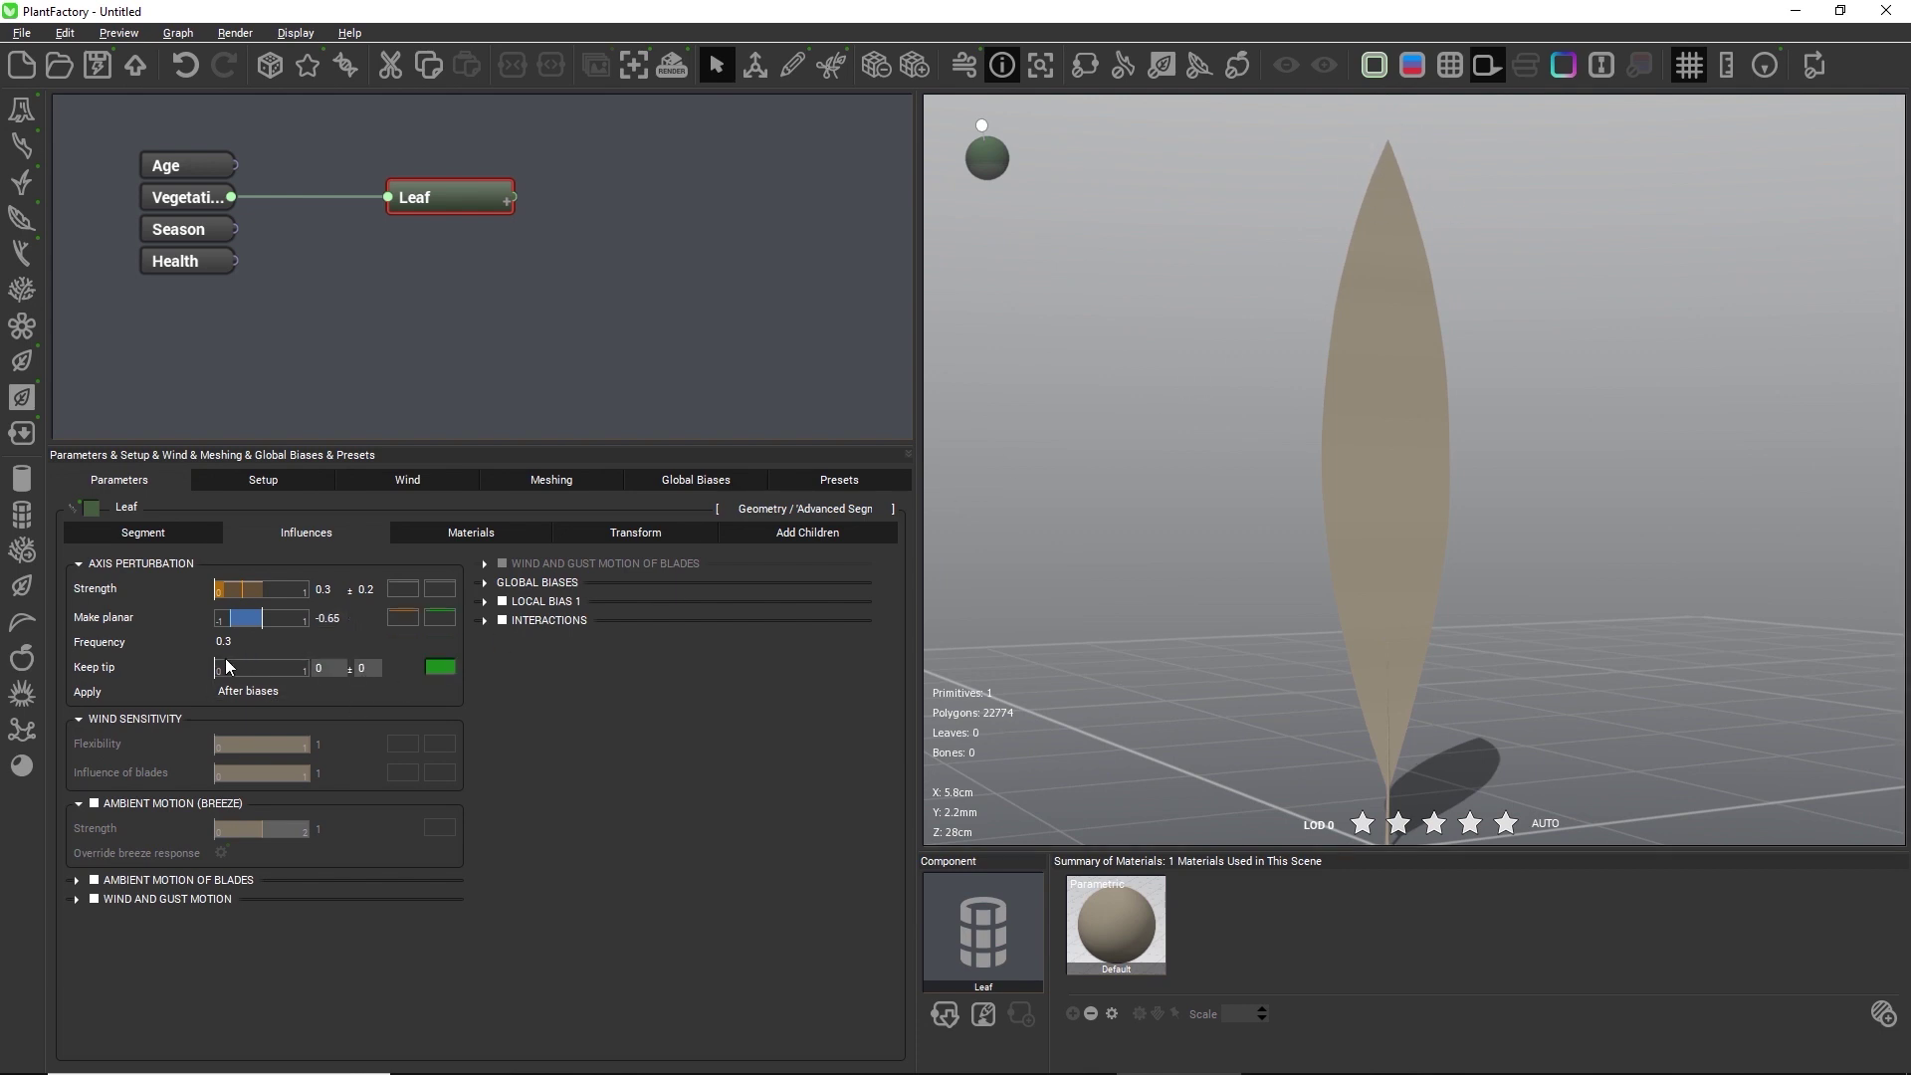
drag(227, 667, 338, 670)
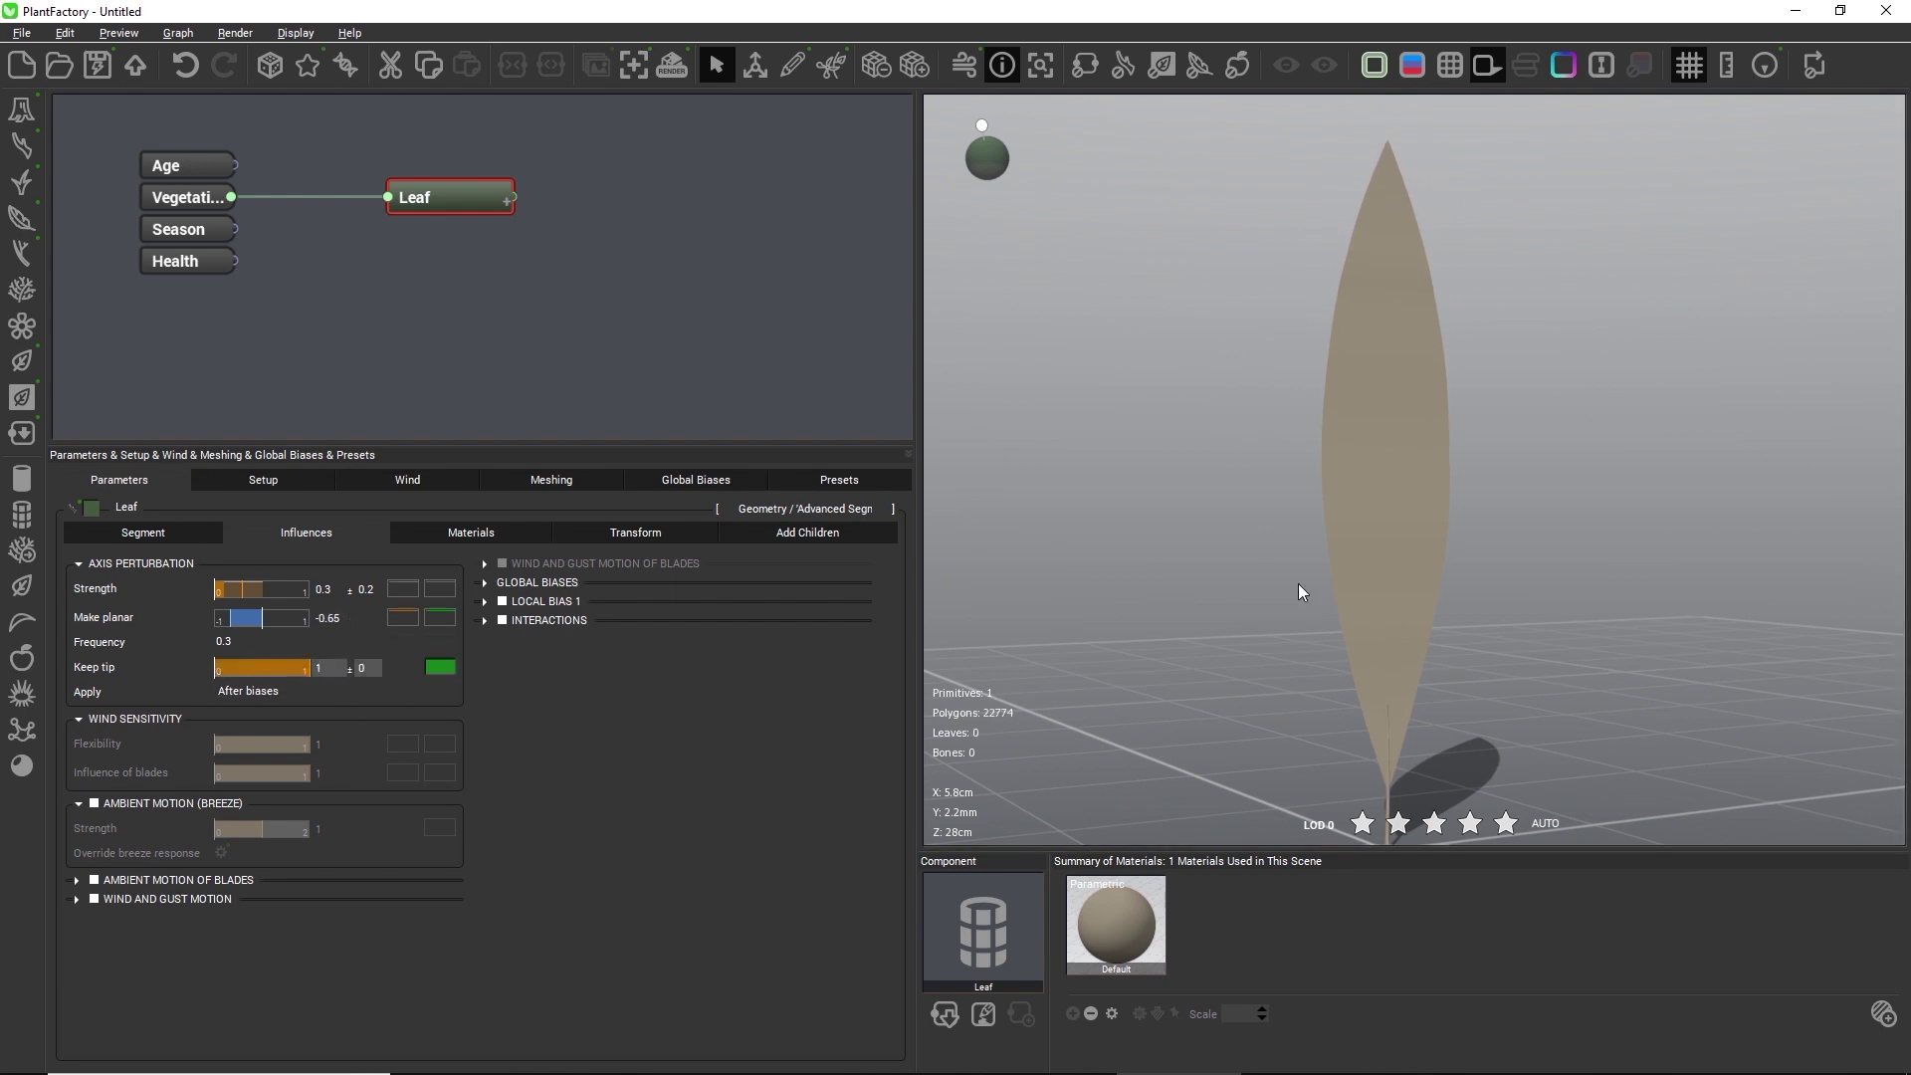
Enable the leaf's first local bias, set its type to Curl and turn on local coordinates.
drag(1251, 666, 1181, 681)
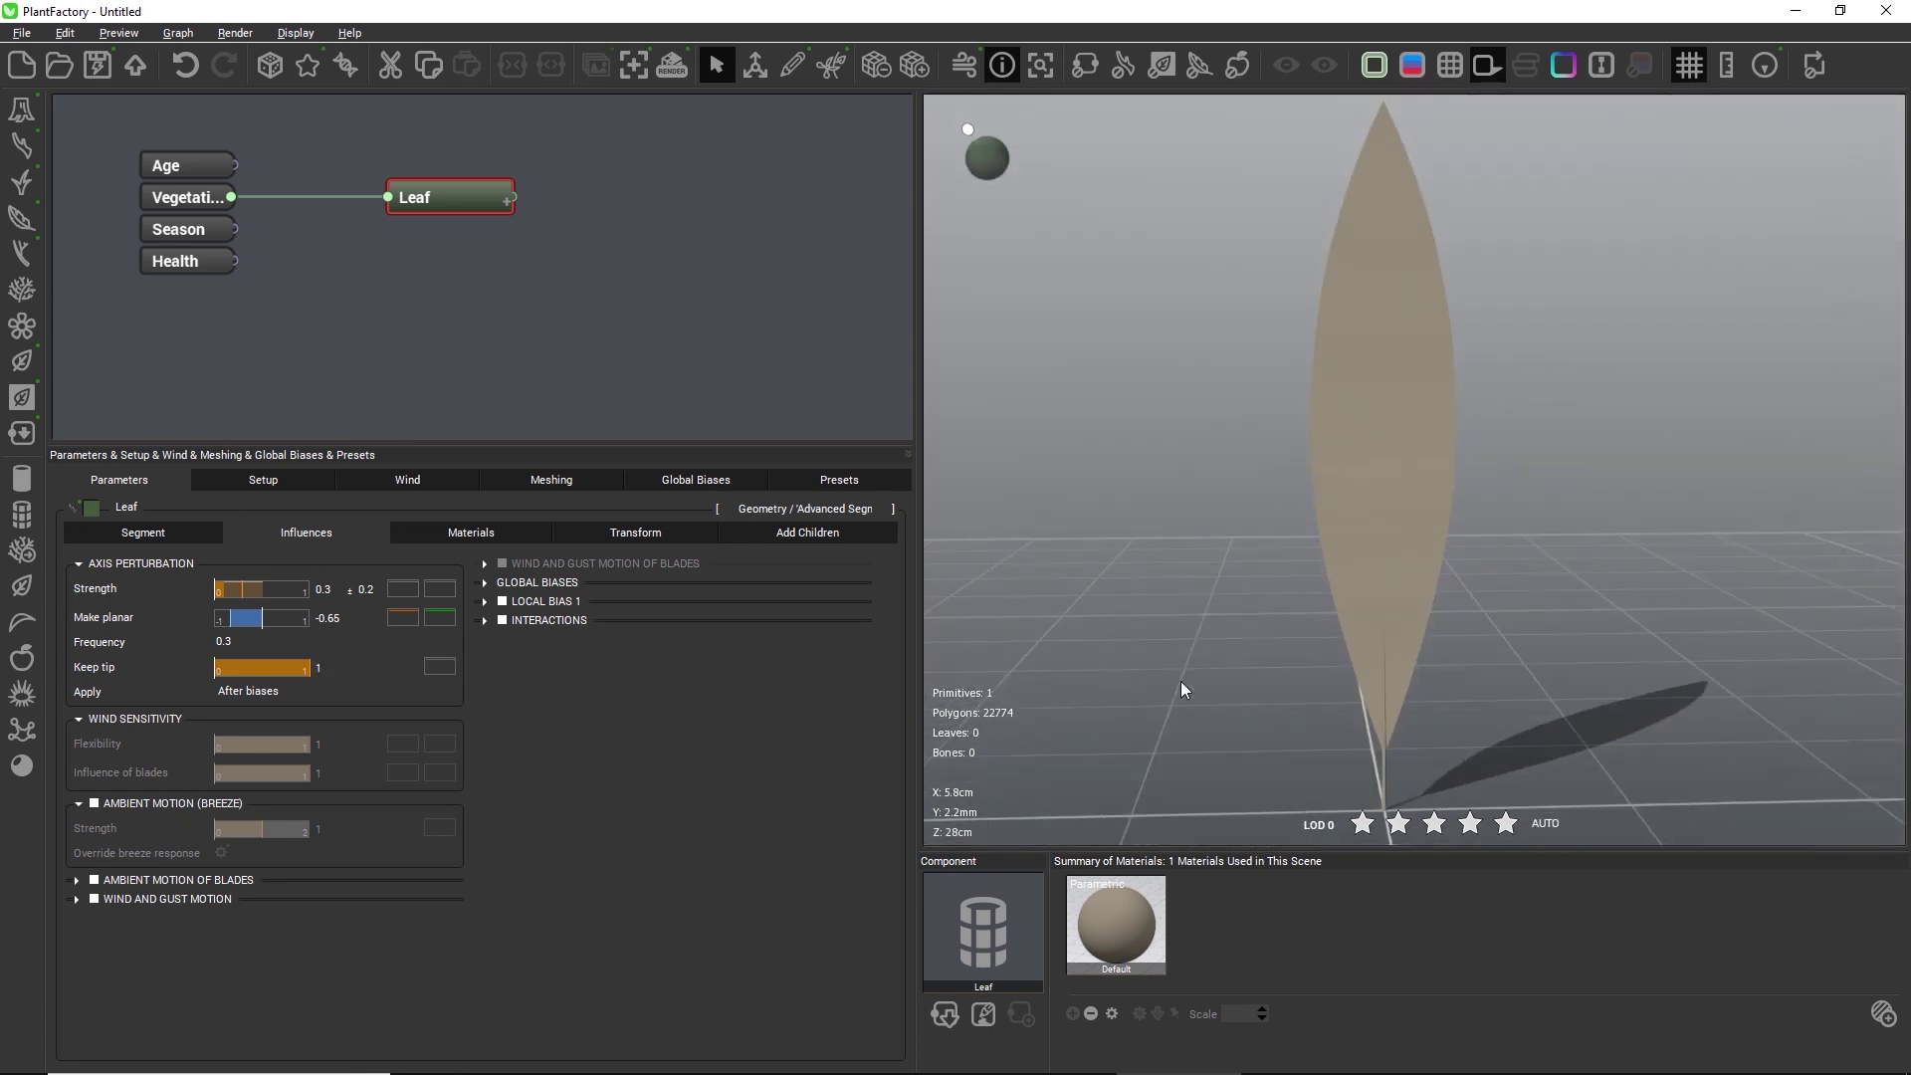
click(547, 601)
click(652, 621)
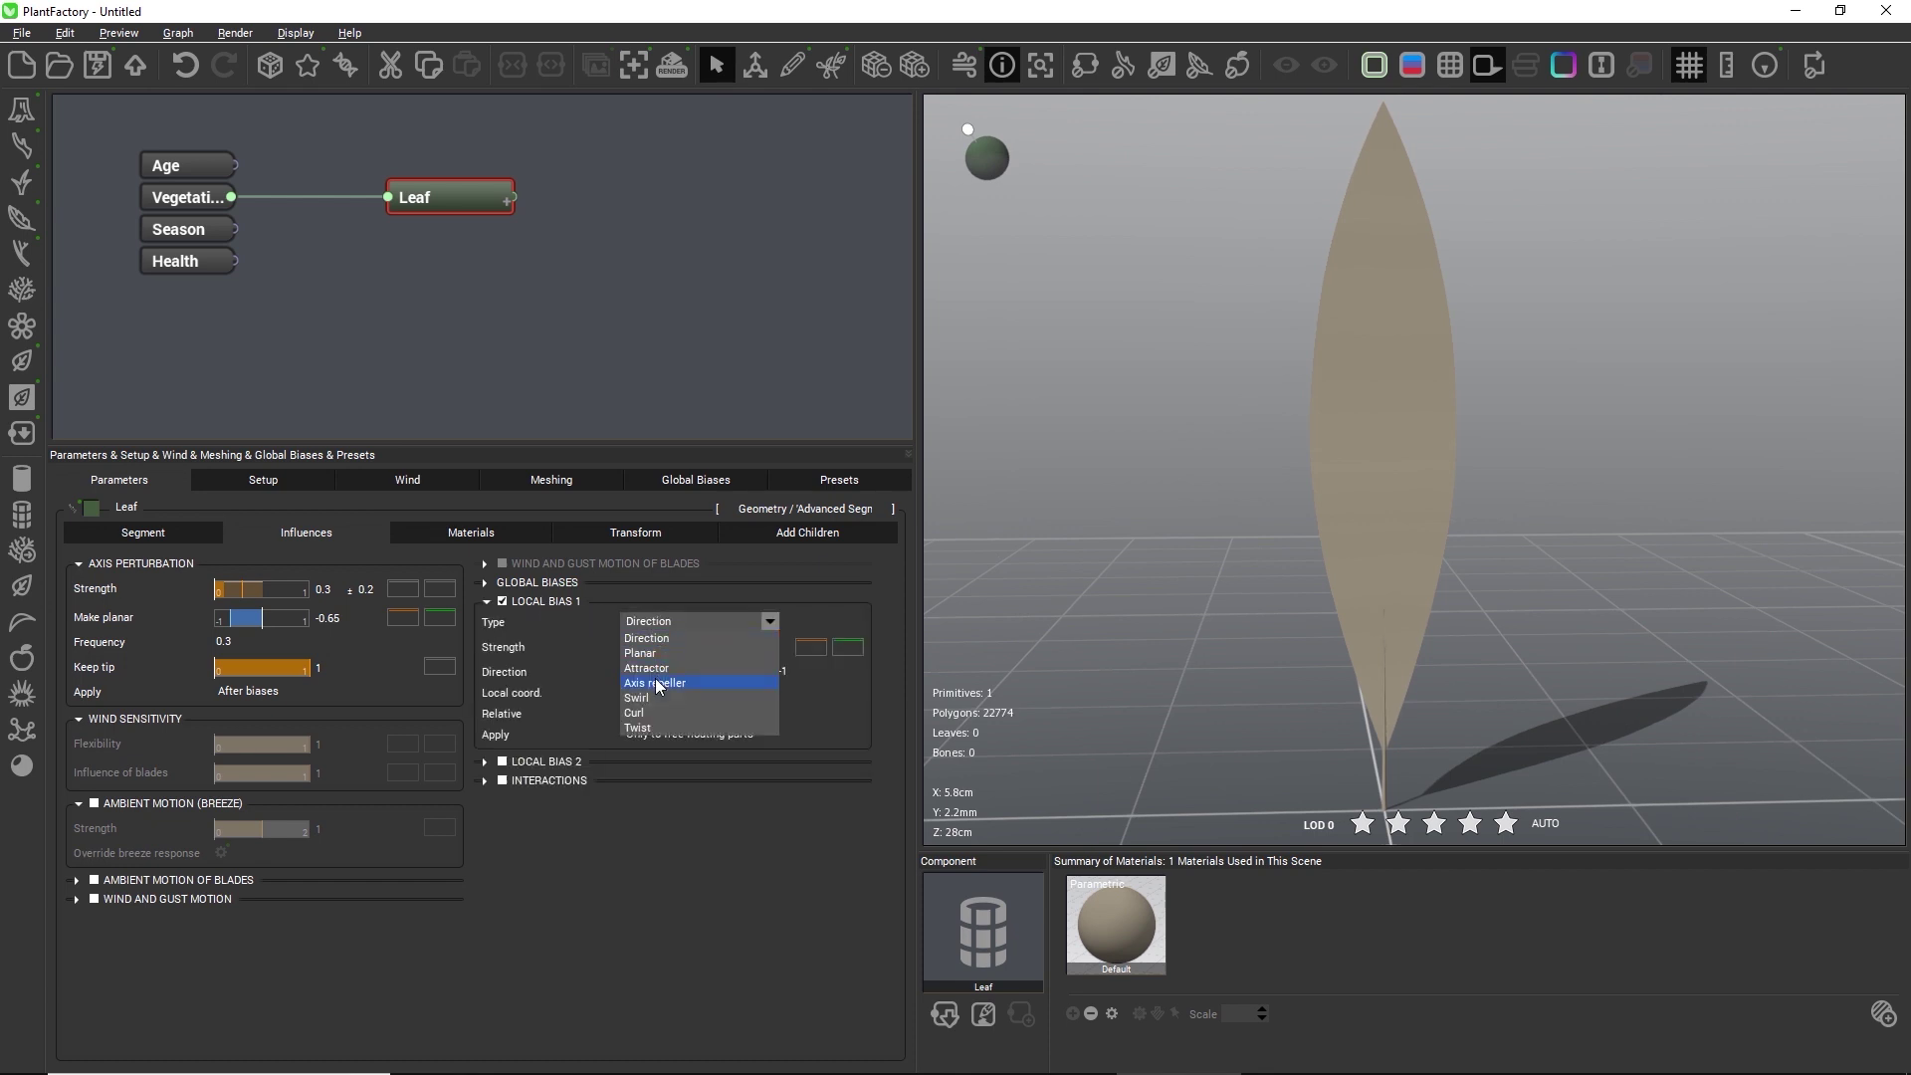
click(652, 713)
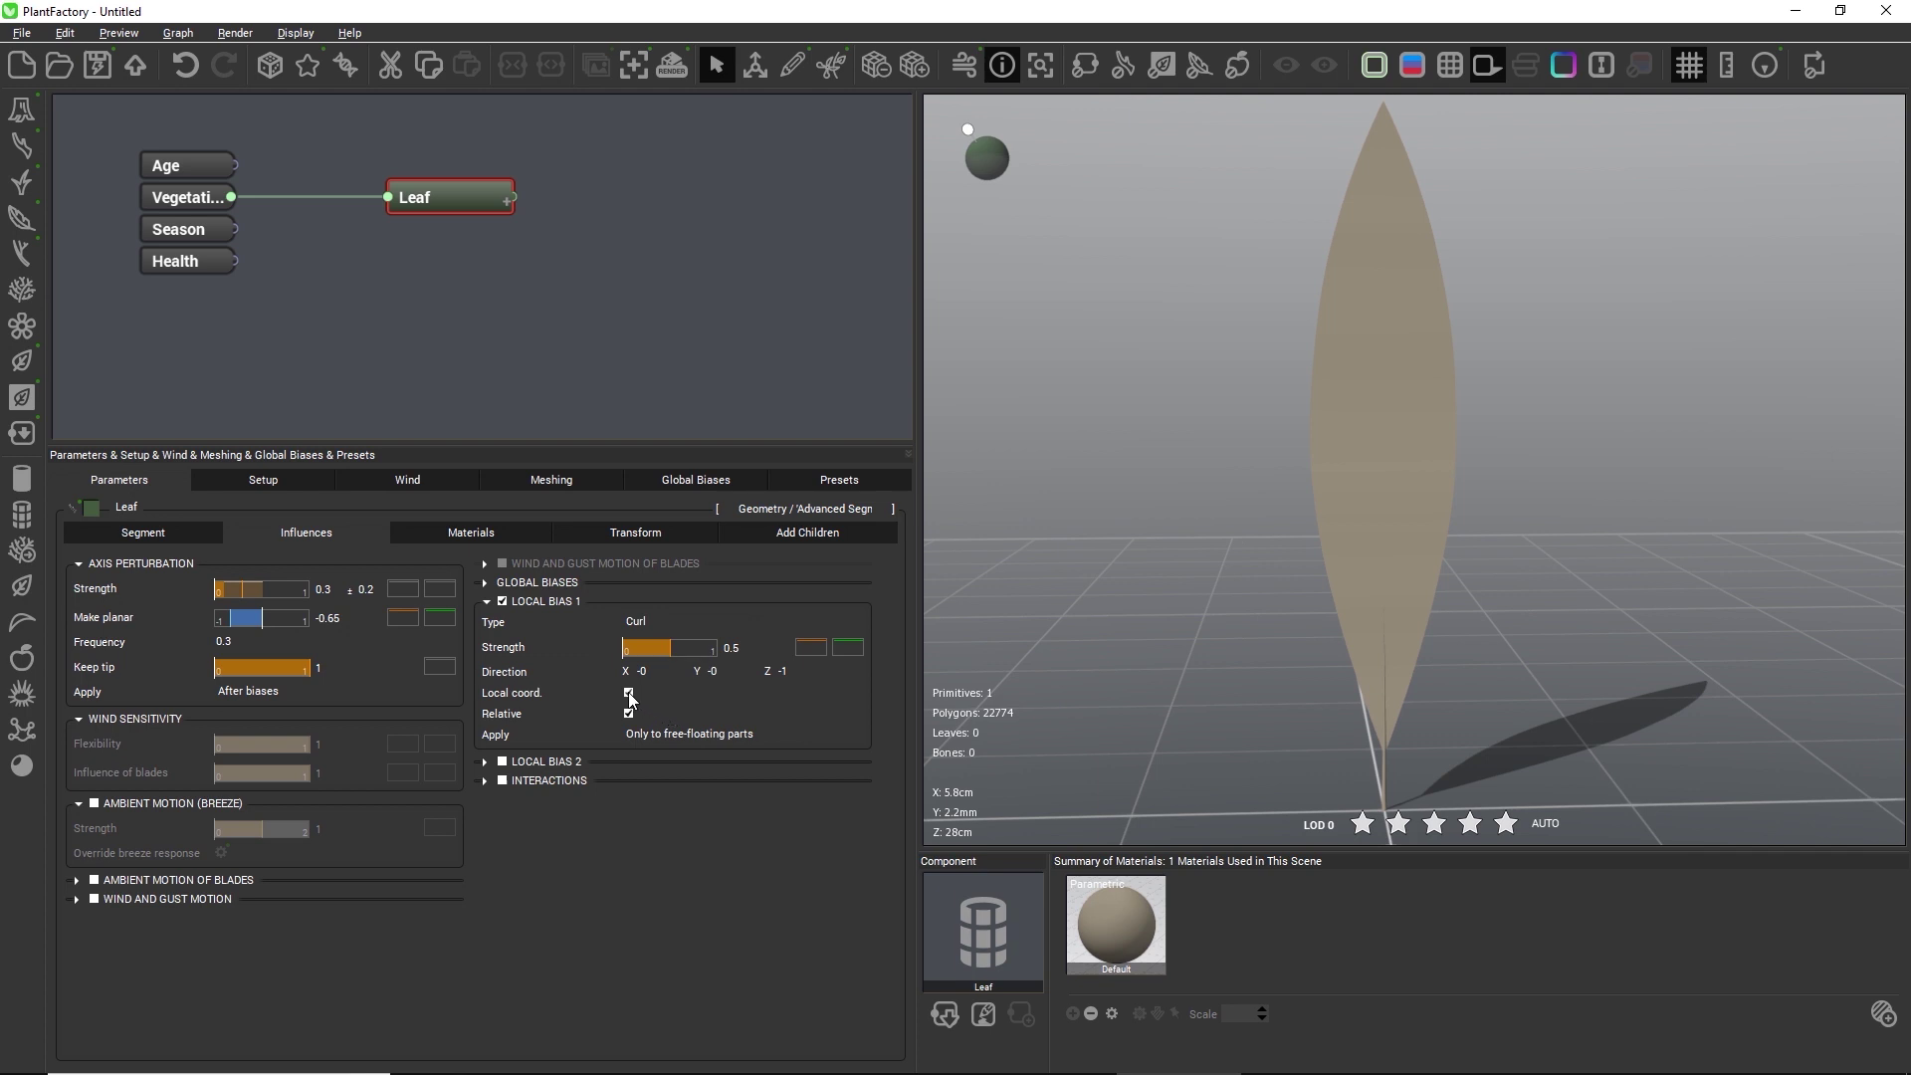
click(628, 692)
Set the curl bias direction to Y 1 and Z 0.
click(791, 672)
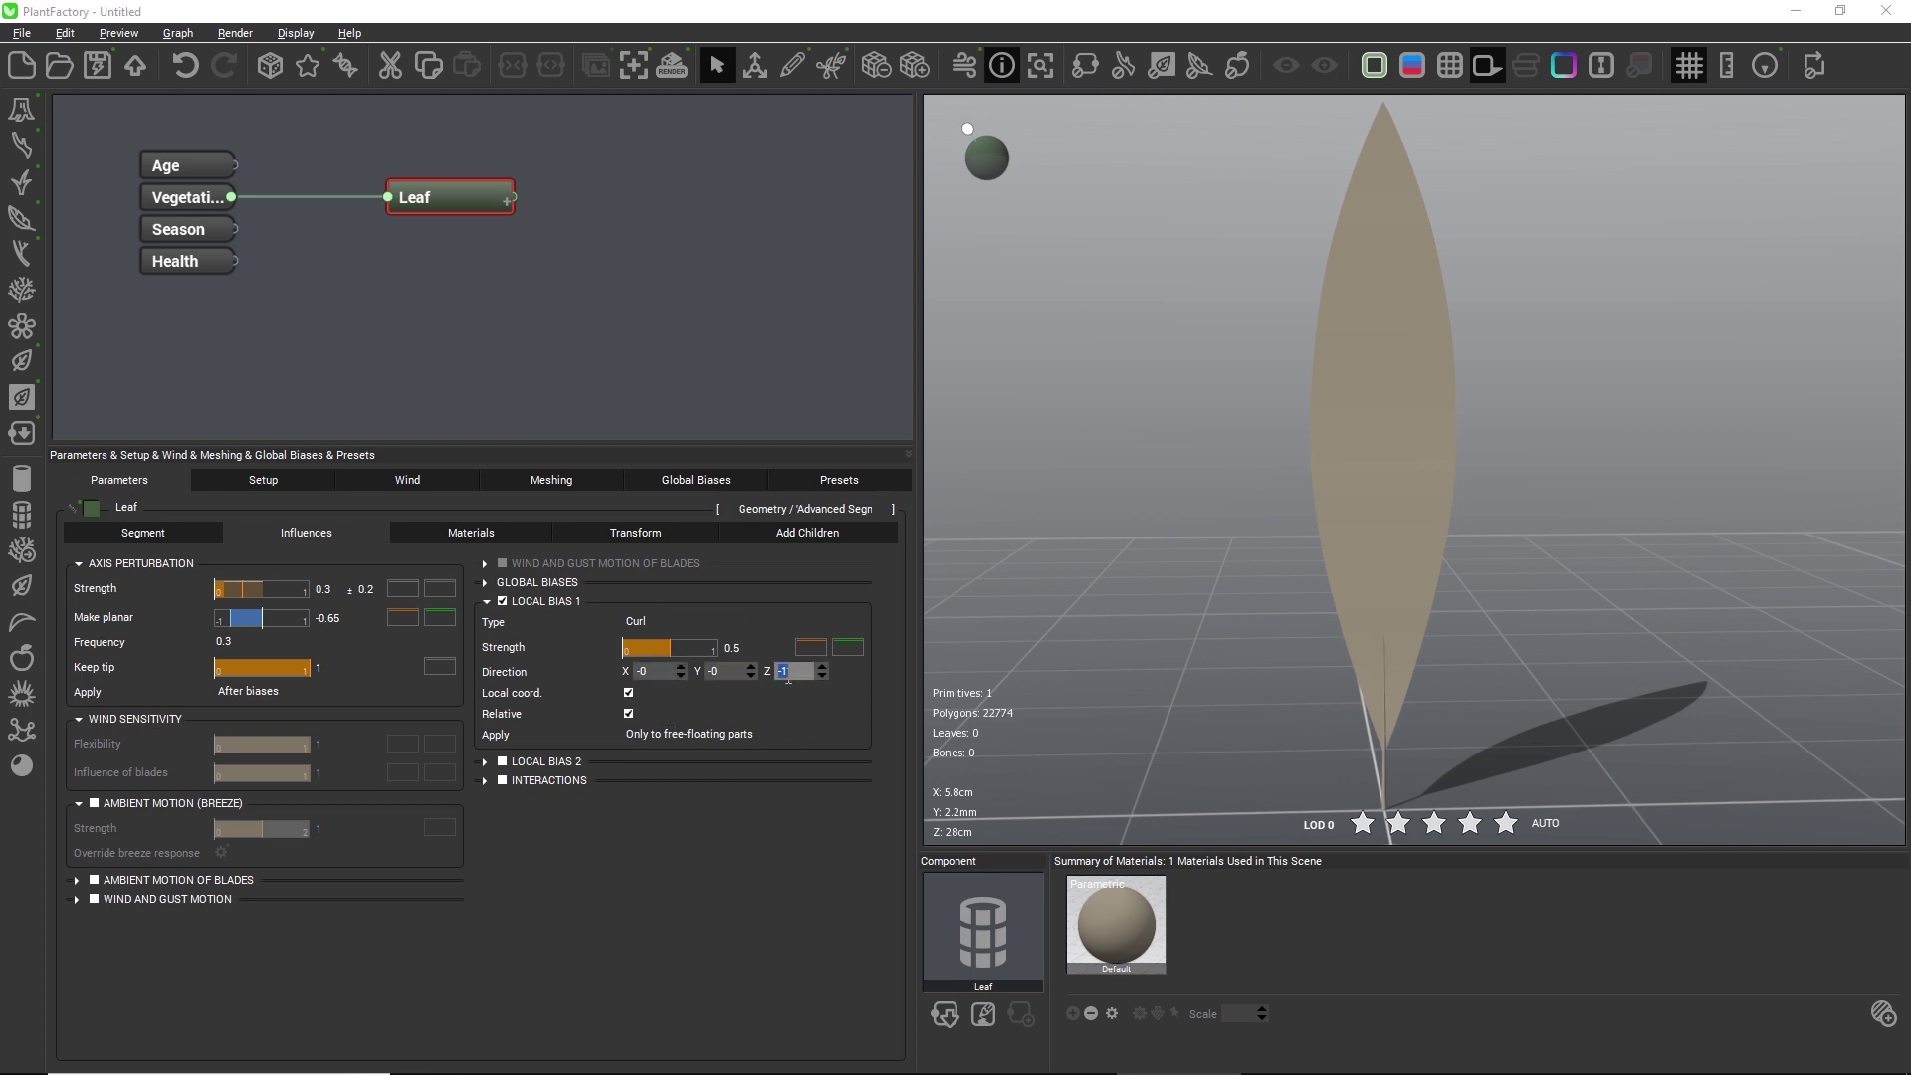
text(0)
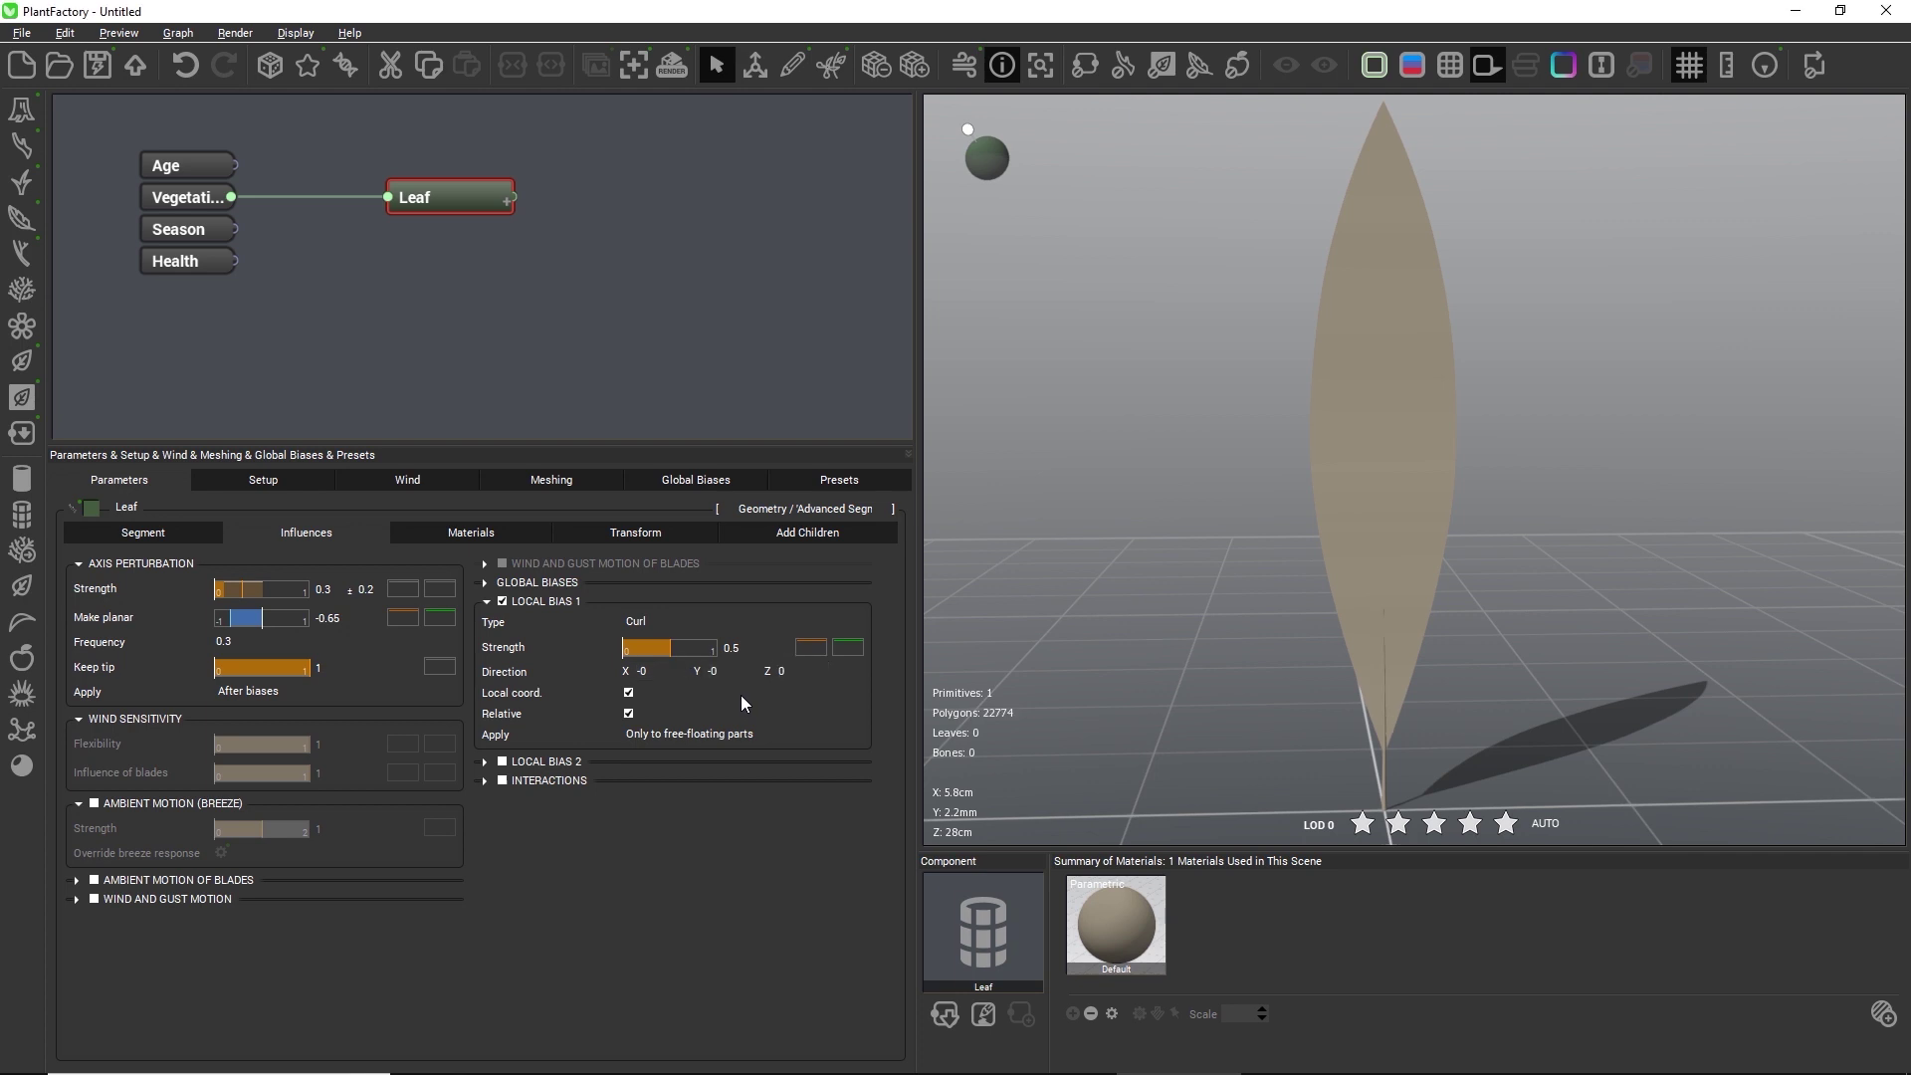
click(726, 673)
text(1)
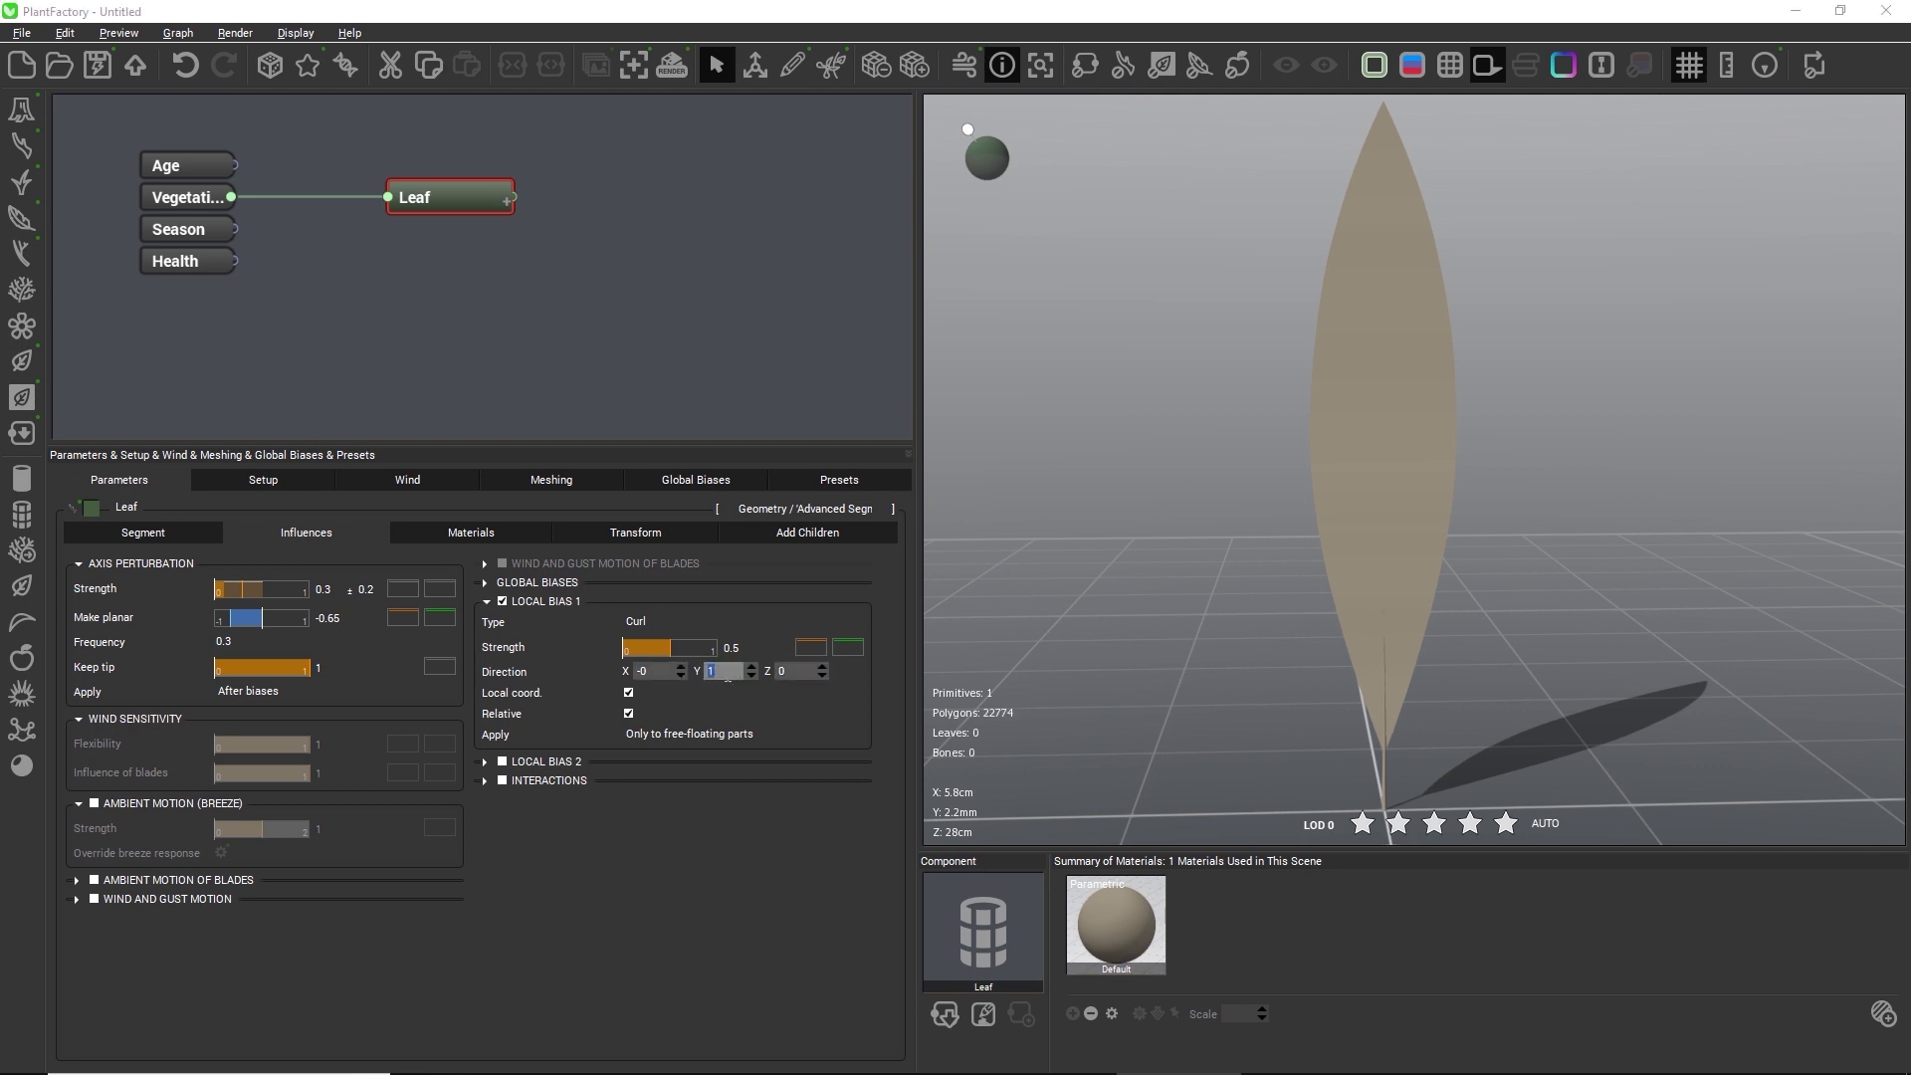
key(Return)
drag(1252, 530, 1280, 580)
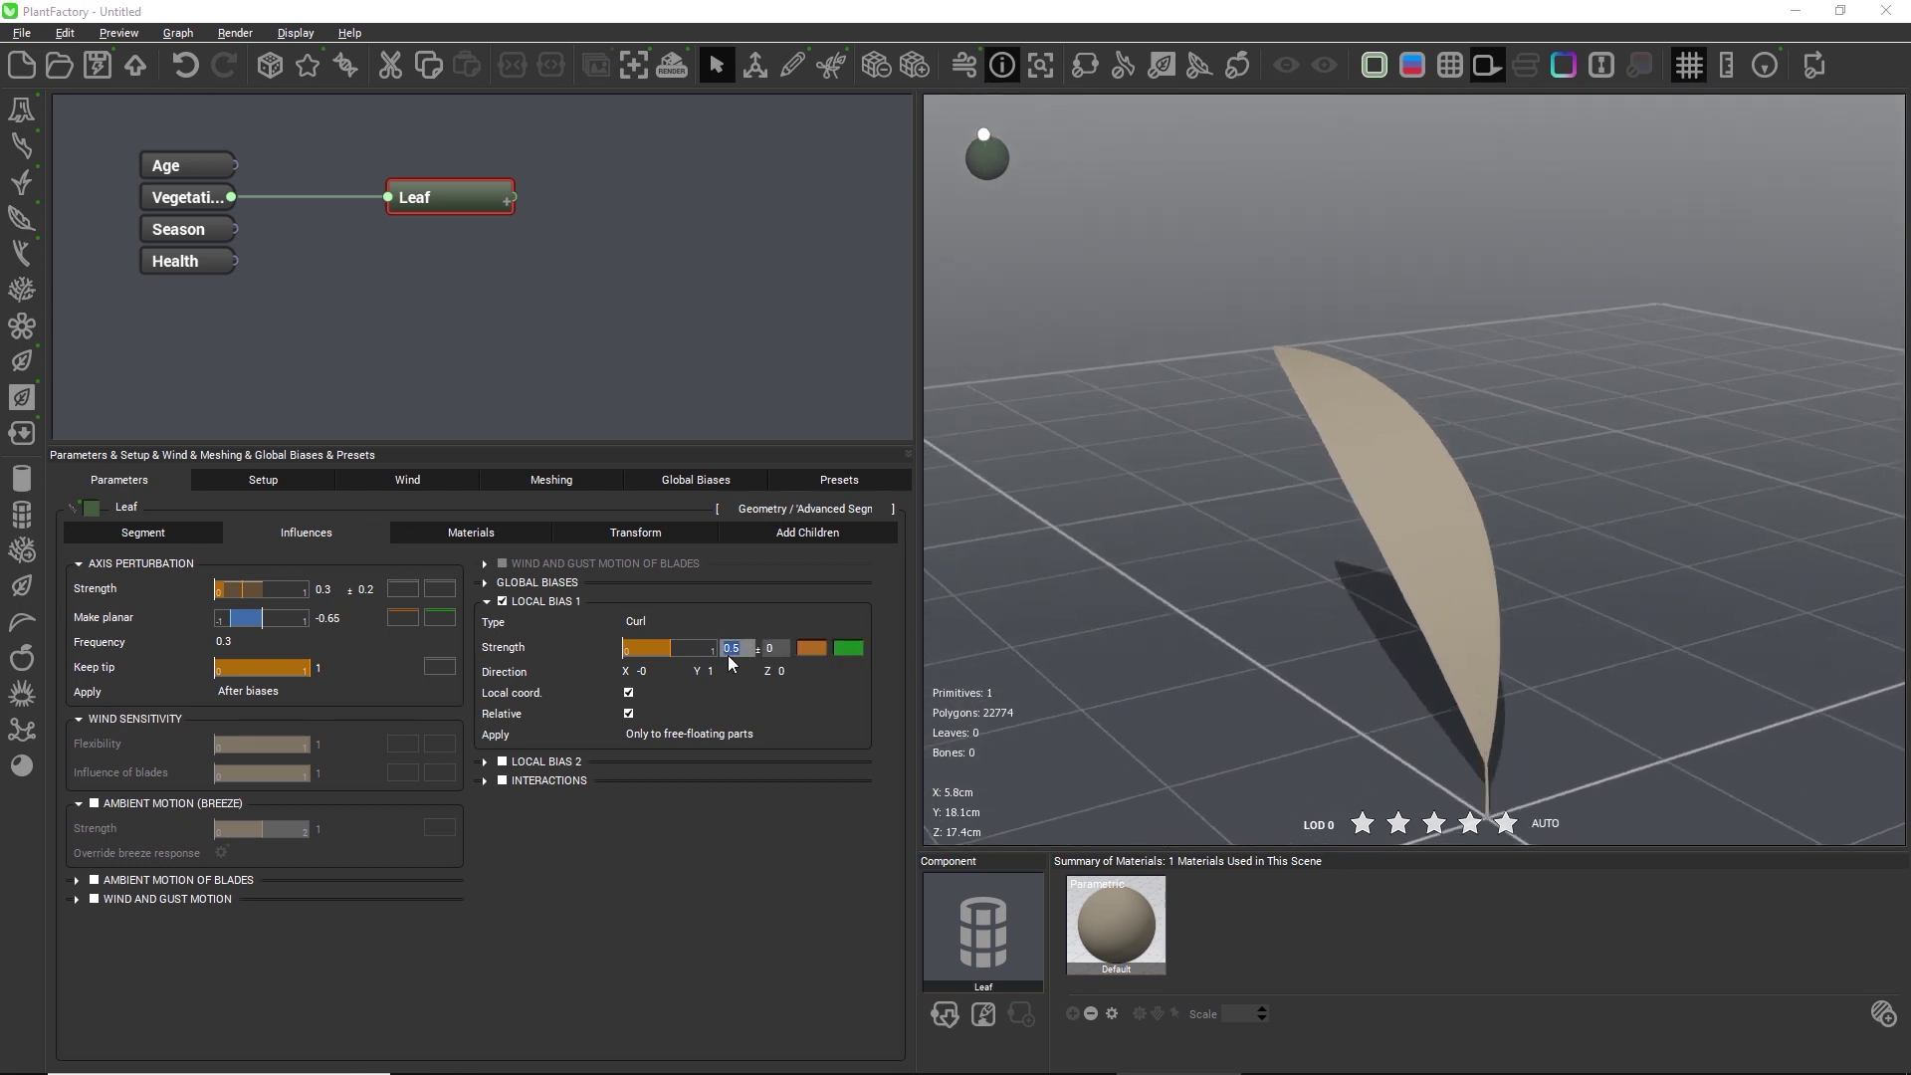
Set the curl bias strength to 0.6 with a variation of 0.2.
drag(729, 648, 730, 657)
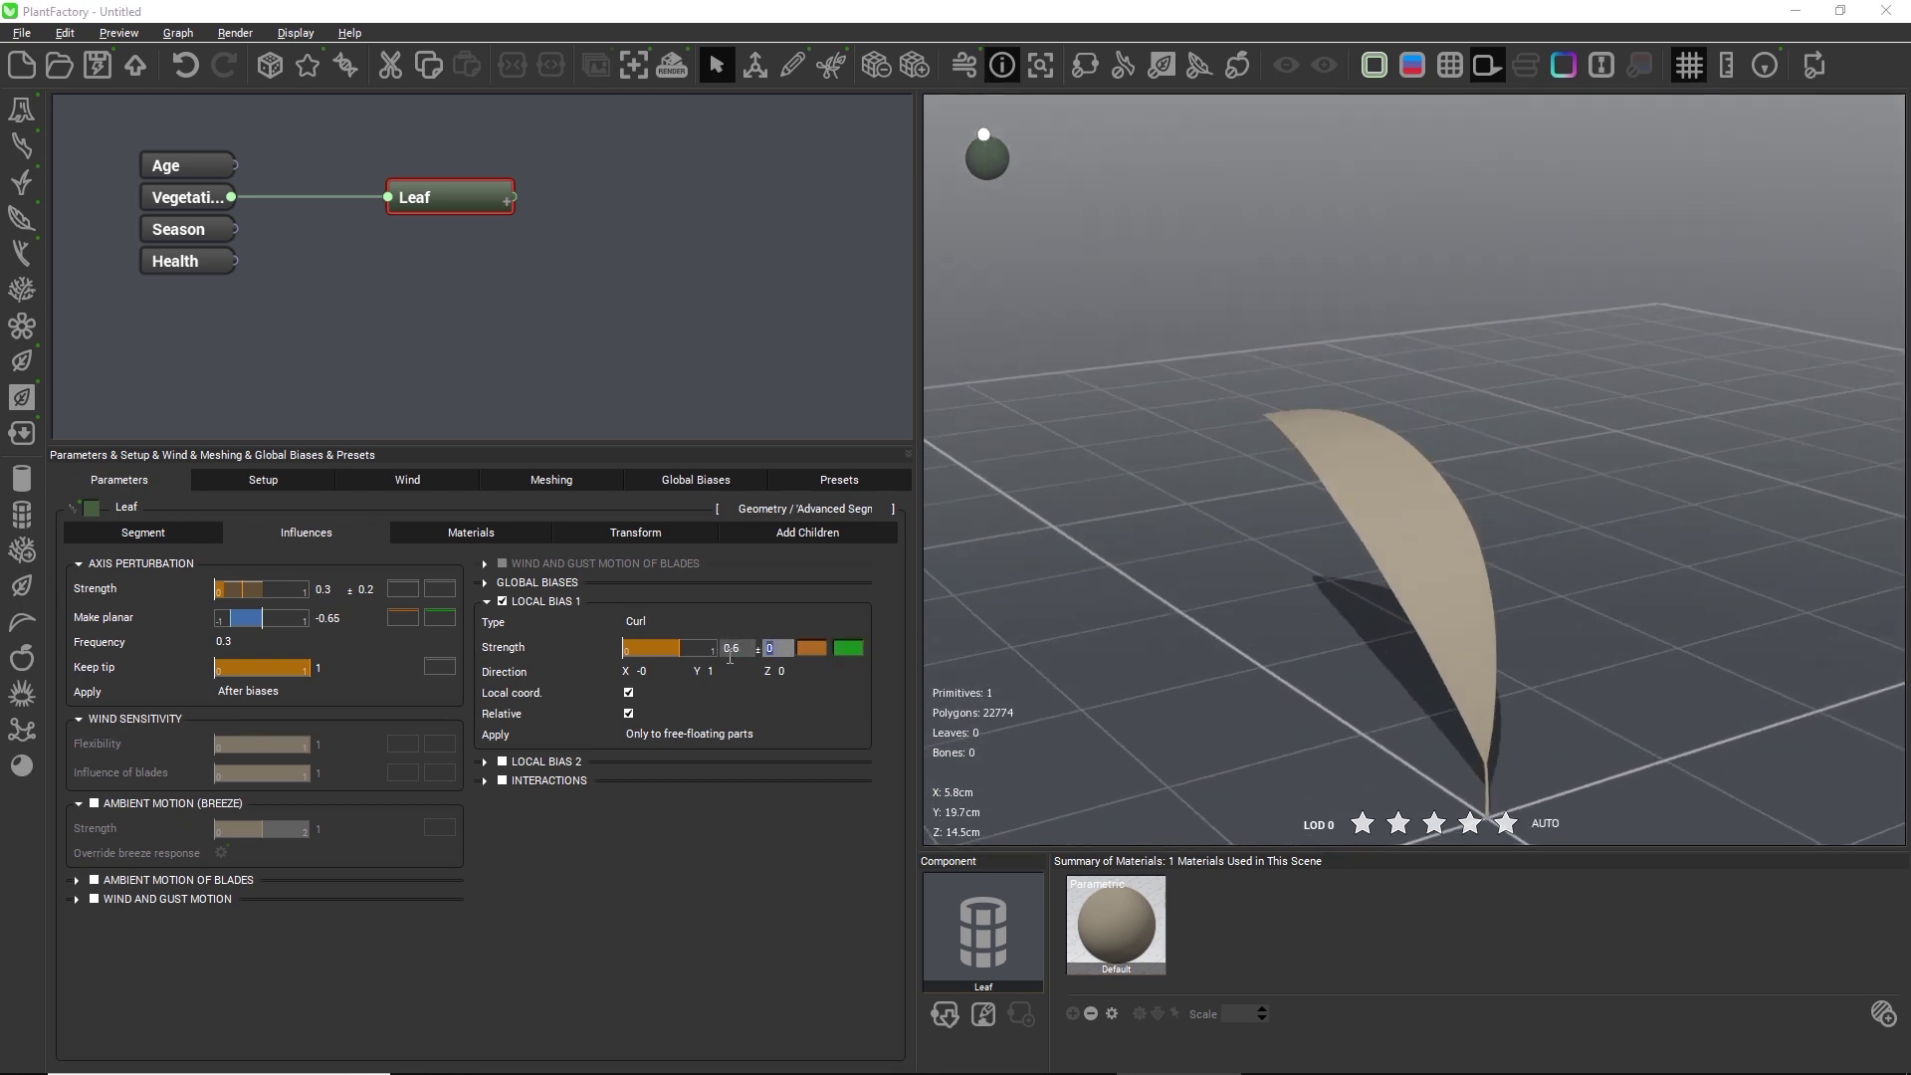
text(.2)
key(Return)
Edit the curl strength's filter profile so that it slopes down towards its end keypoint.
click(808, 653)
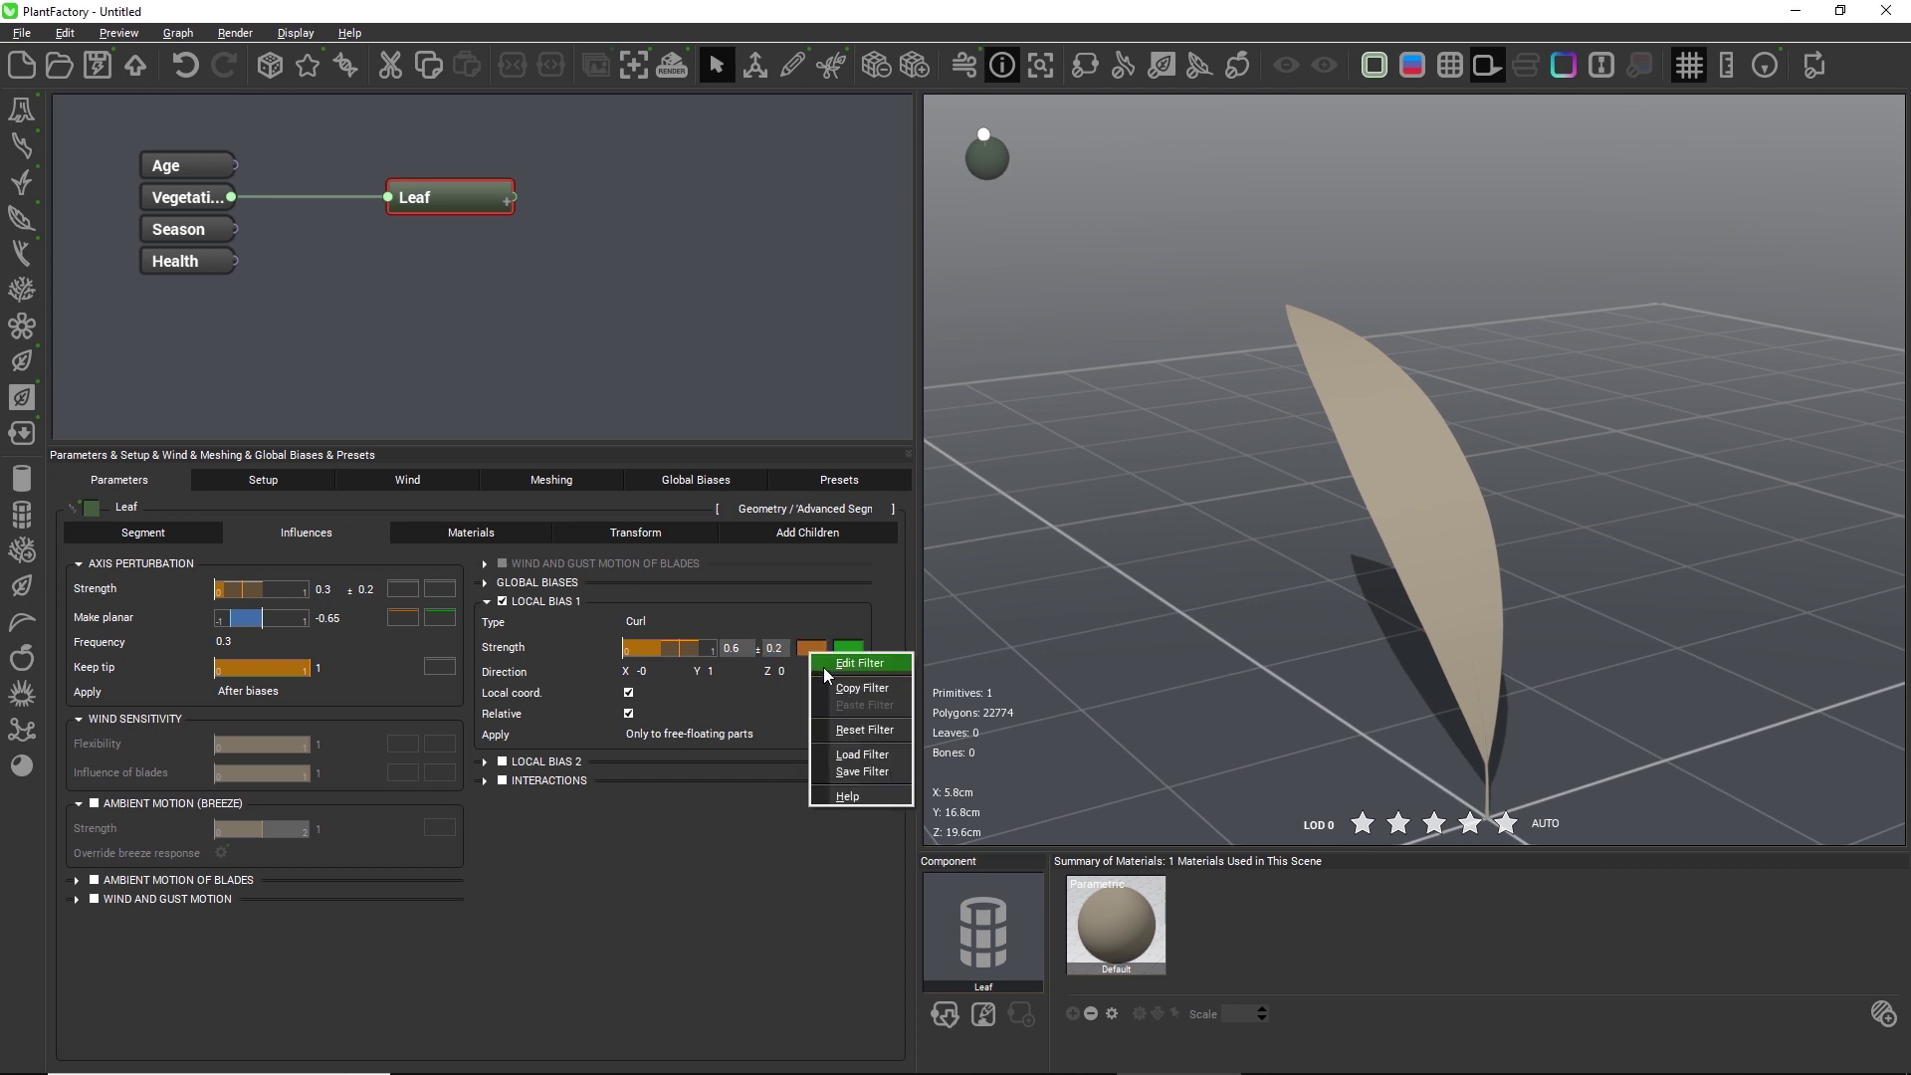
click(822, 667)
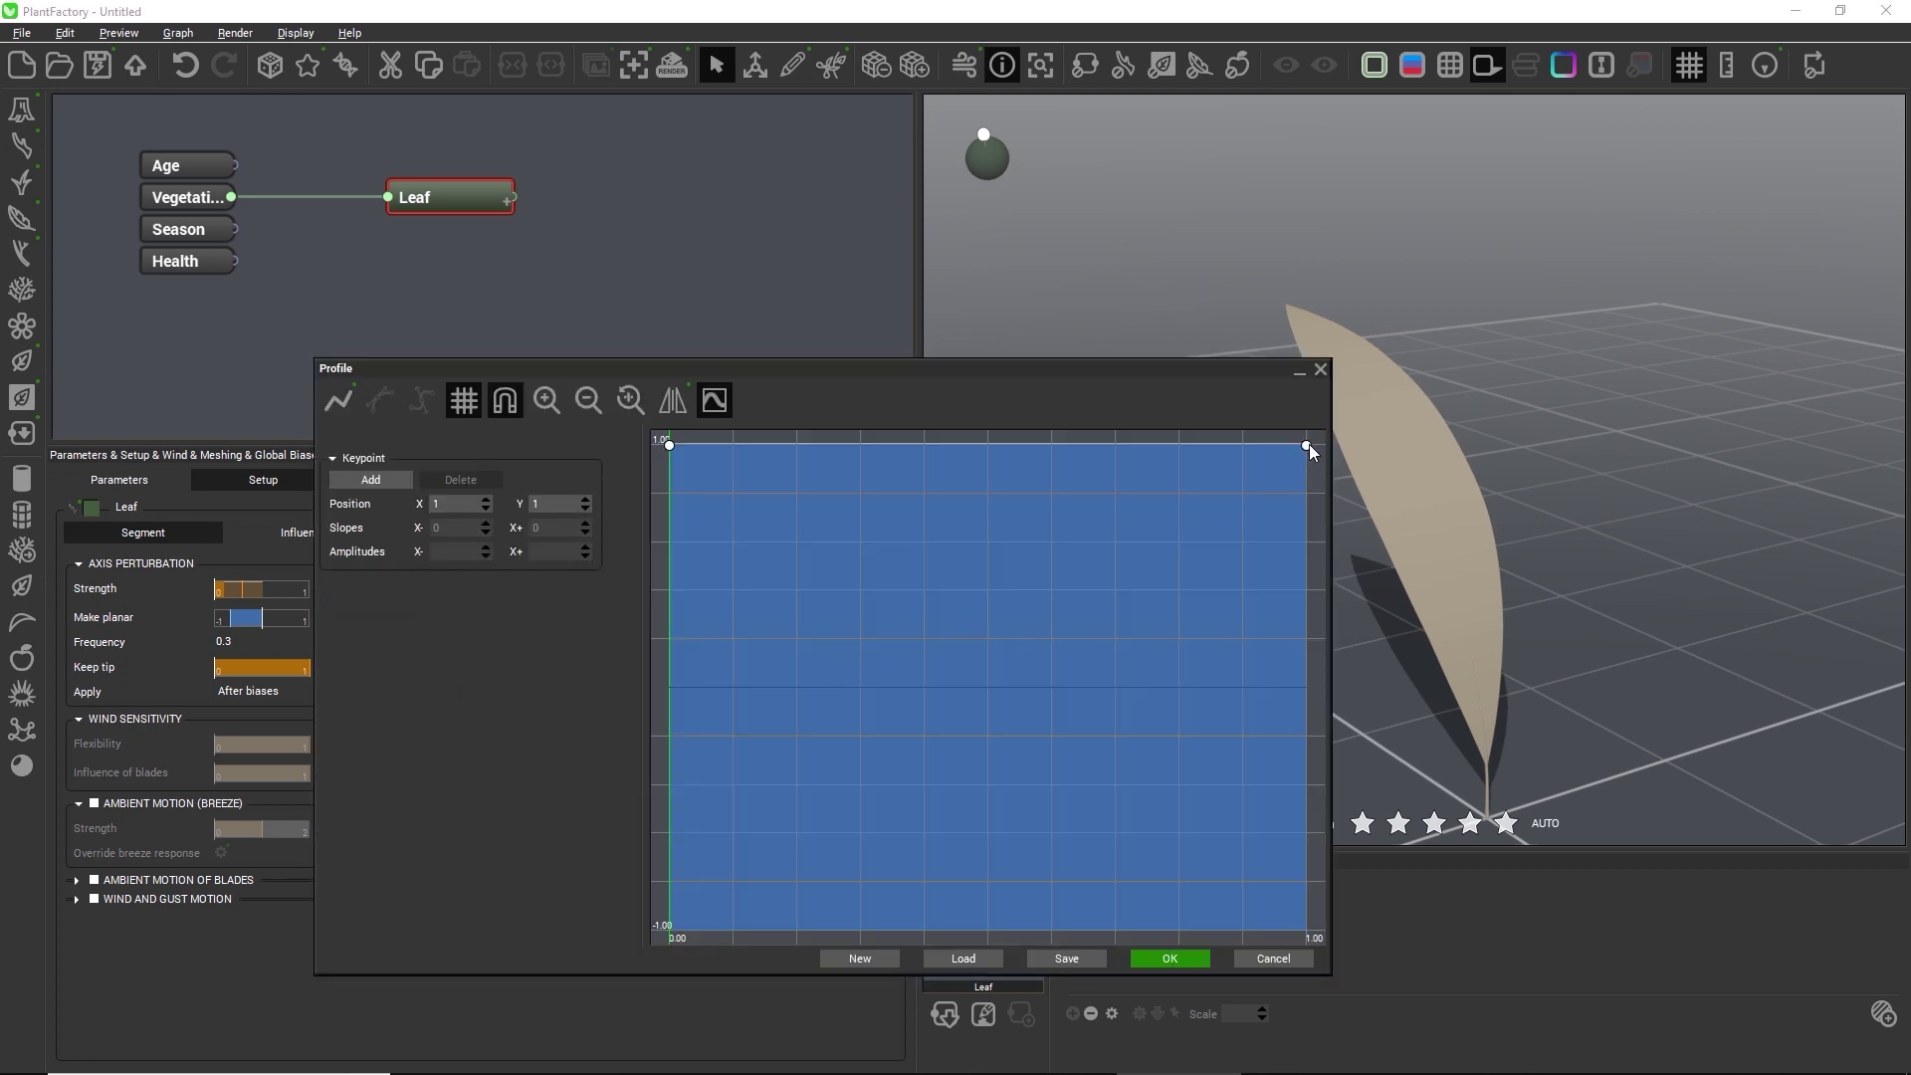
drag(1306, 446, 1320, 605)
click(1157, 959)
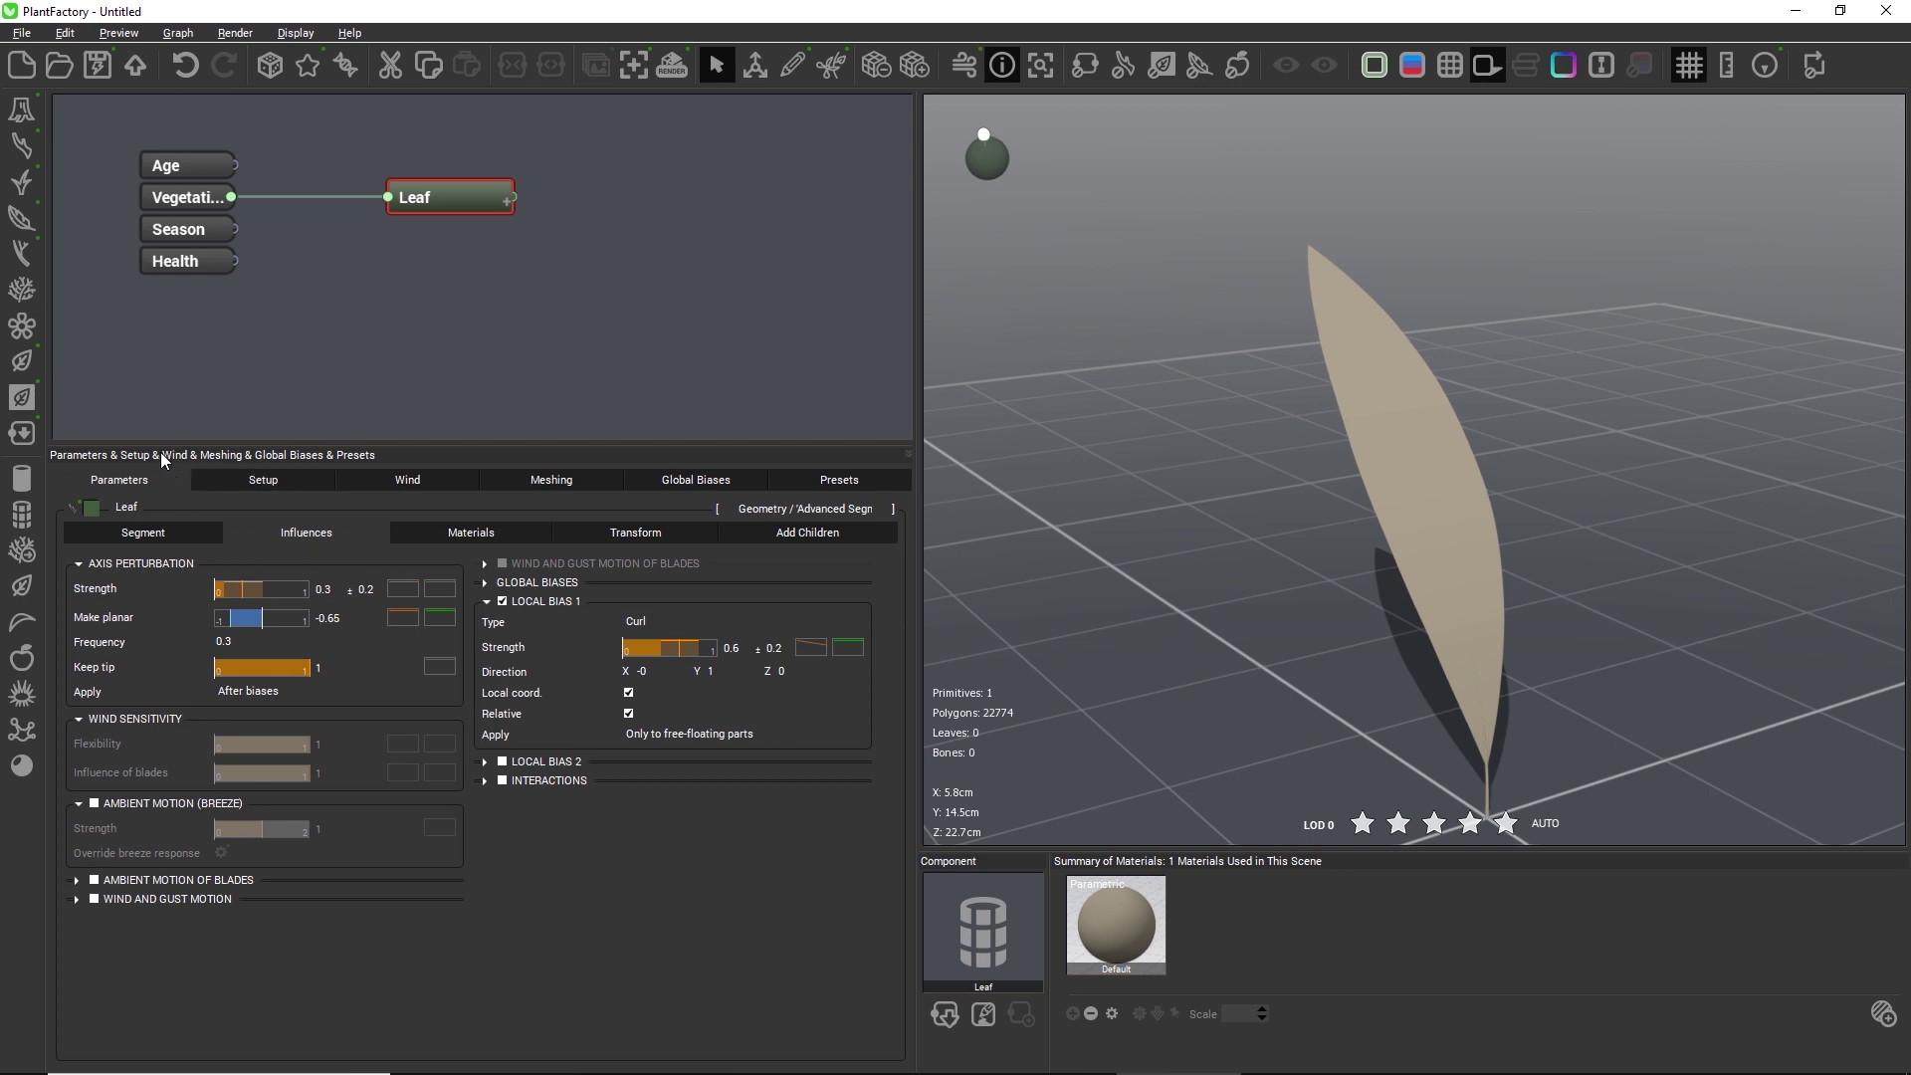
Add a Hydra node to the vegetation root of the plant graph.
click(21, 694)
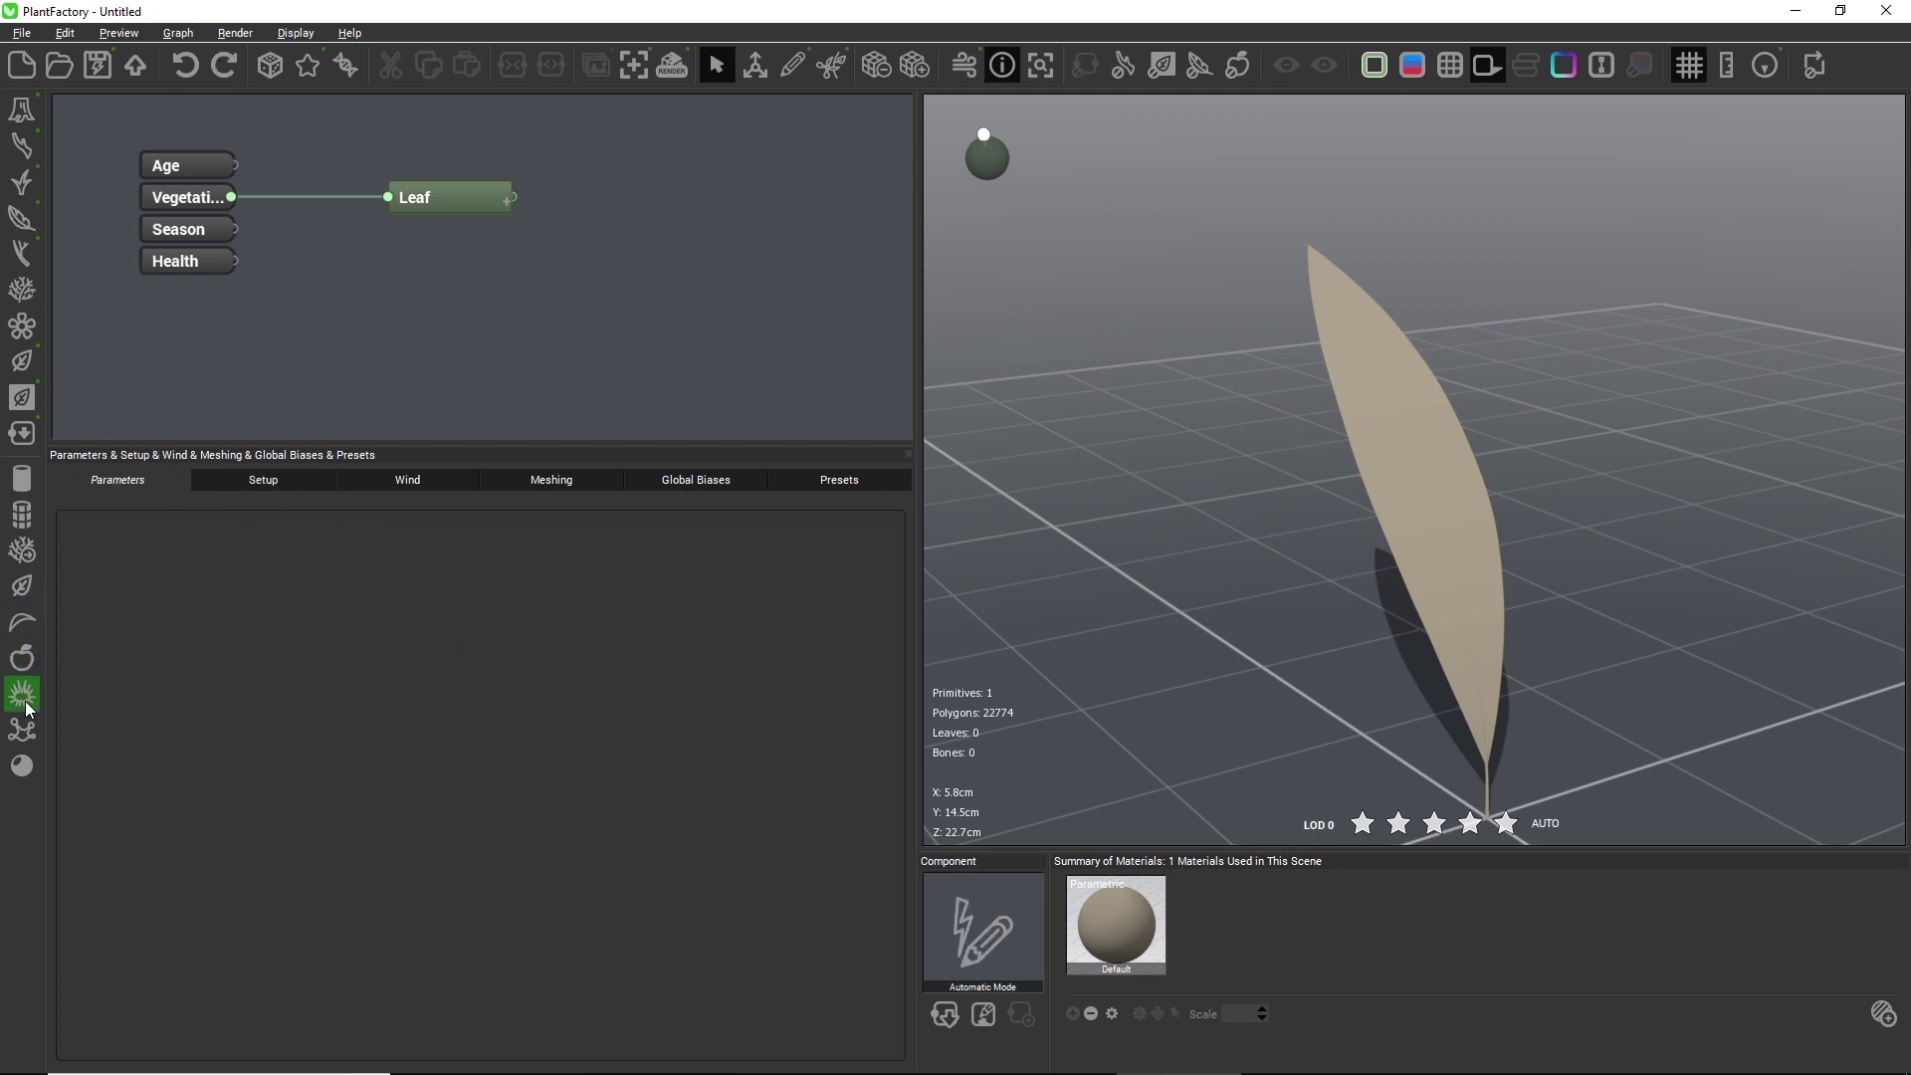
click(199, 198)
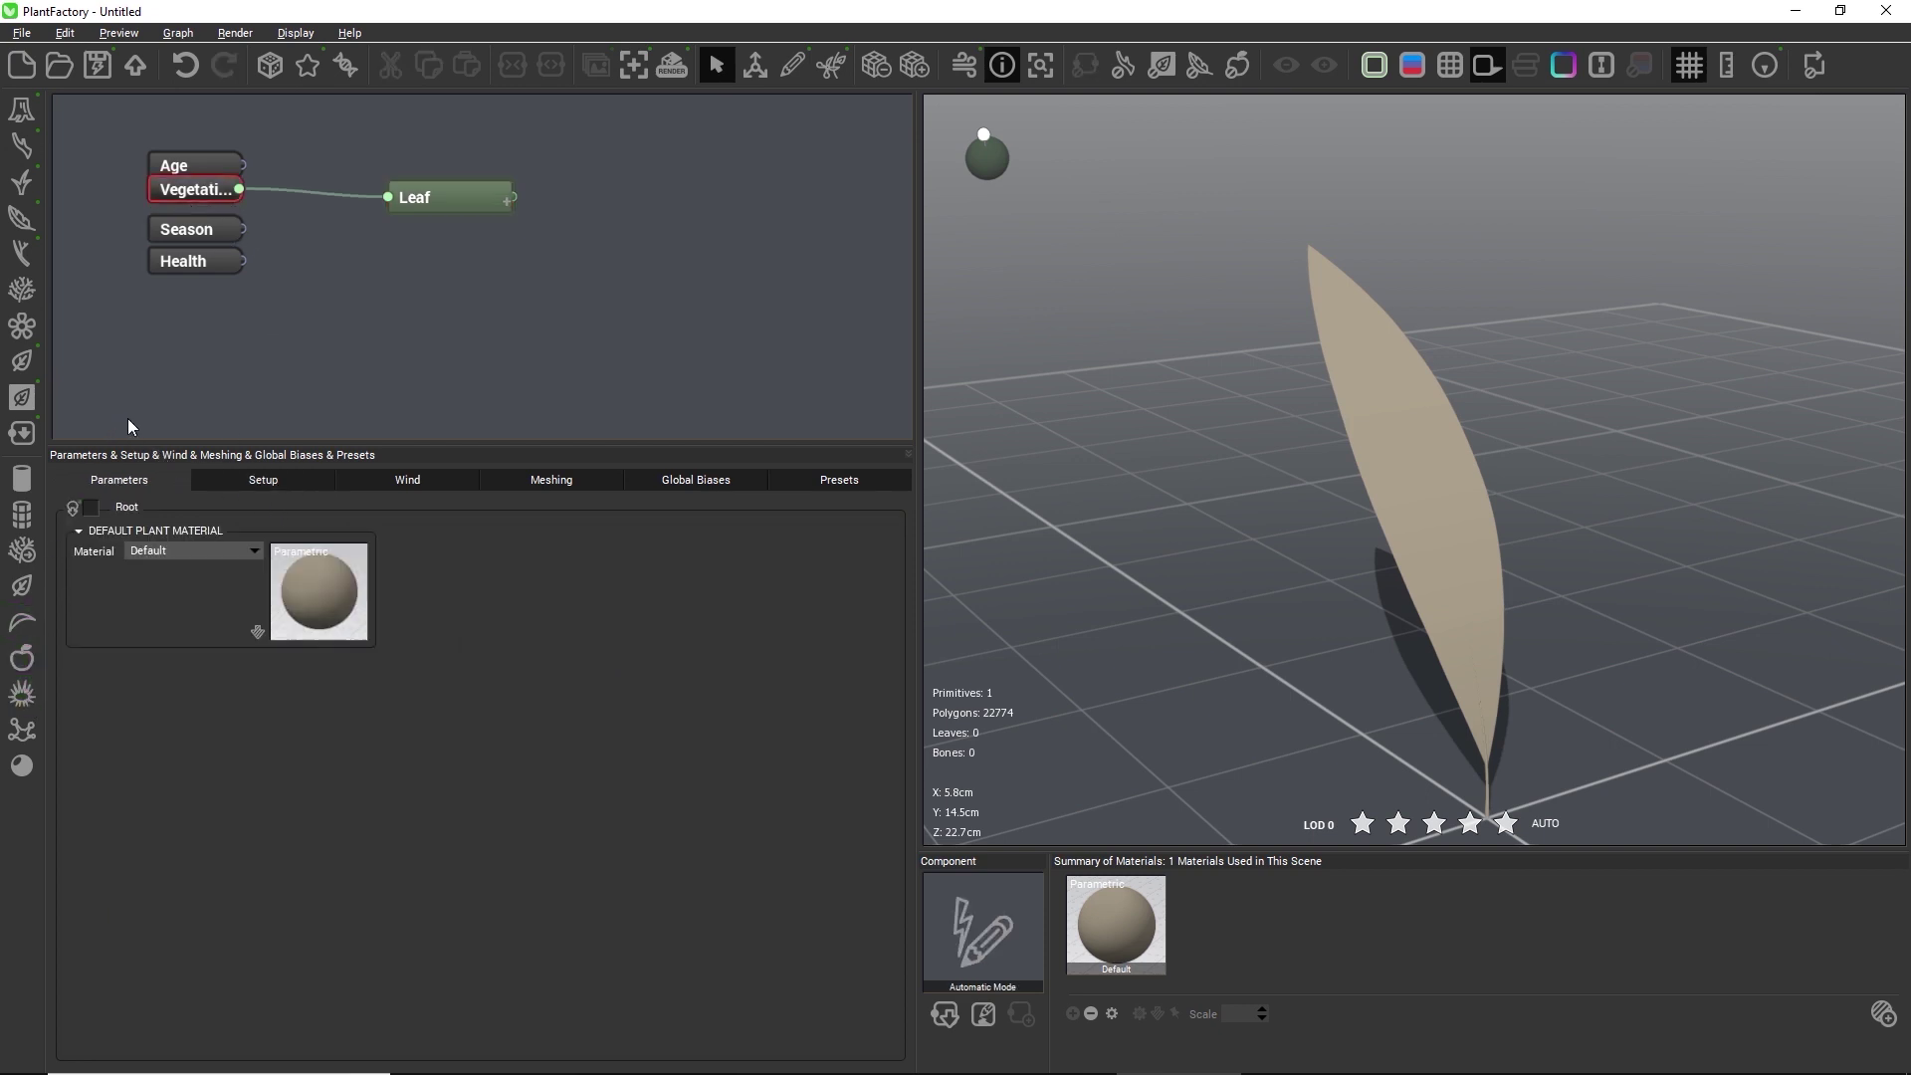
click(21, 730)
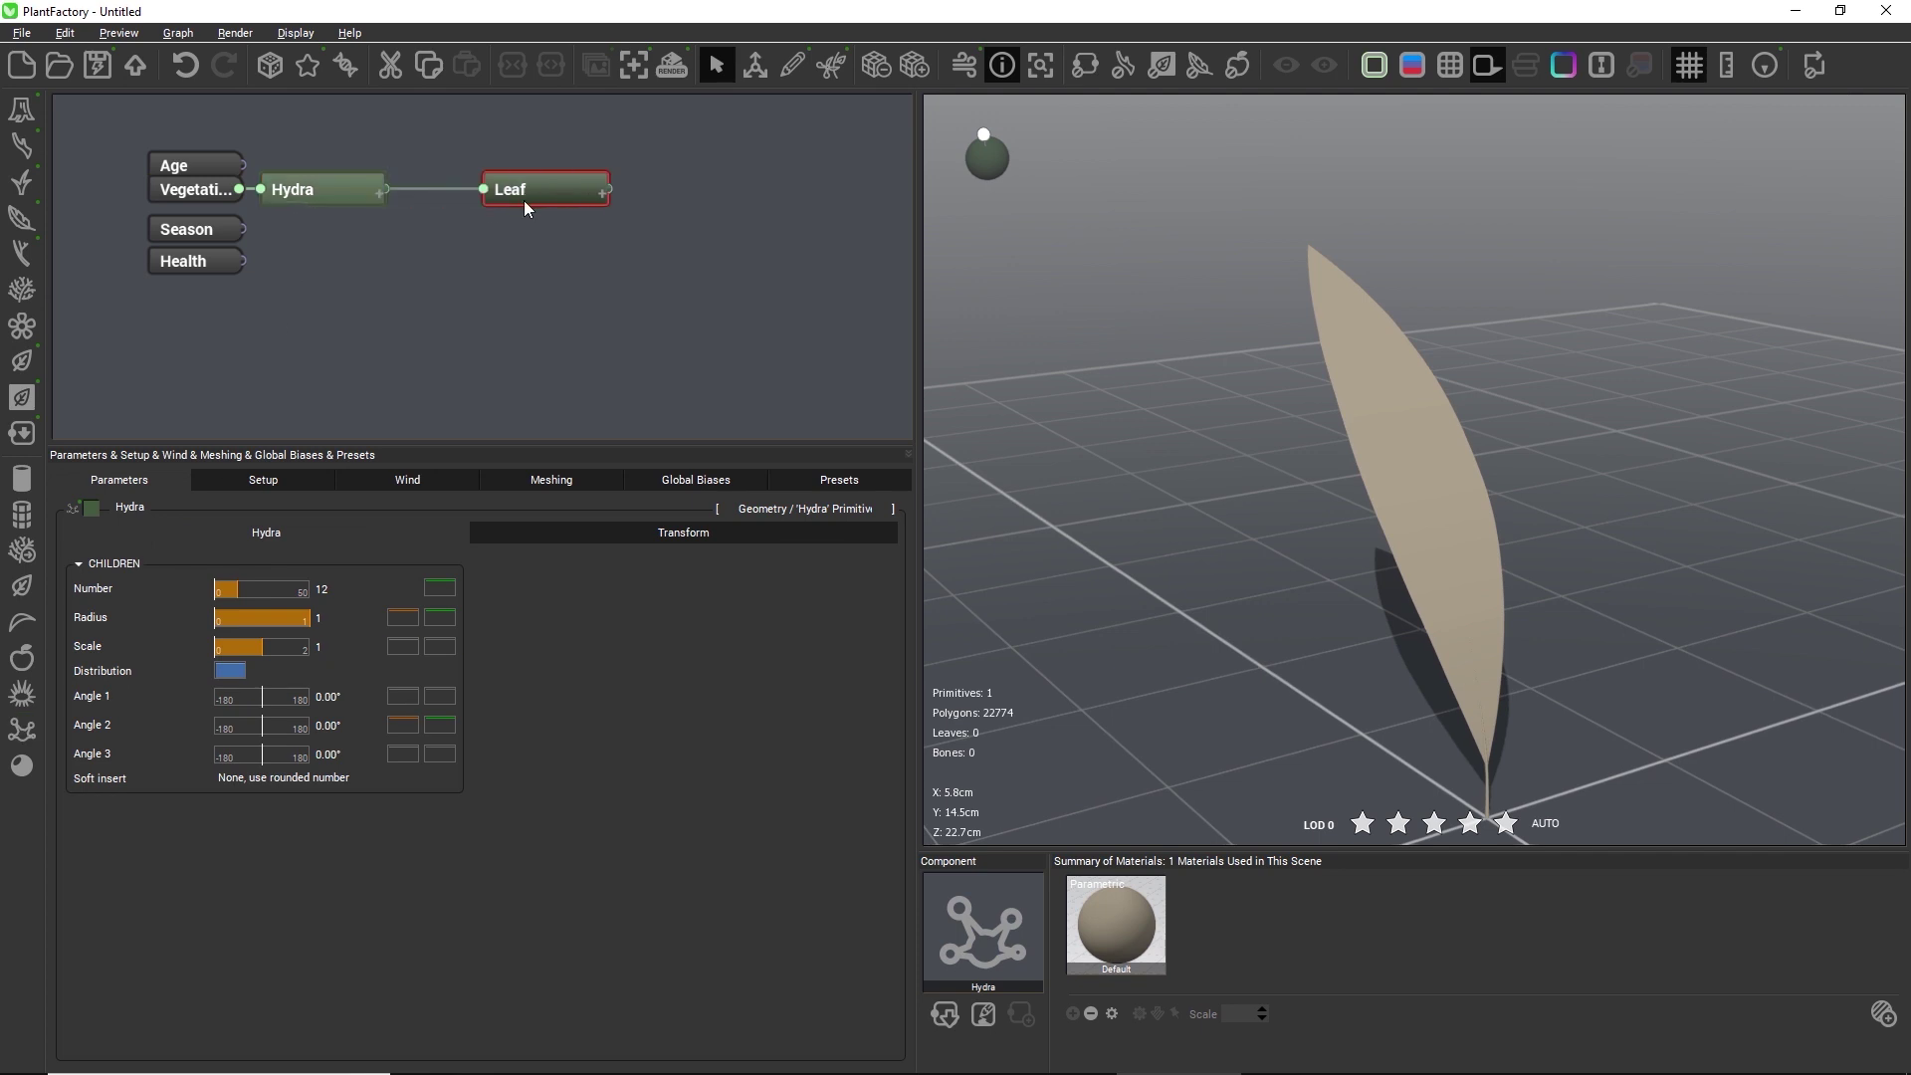
click(207, 189)
click(354, 211)
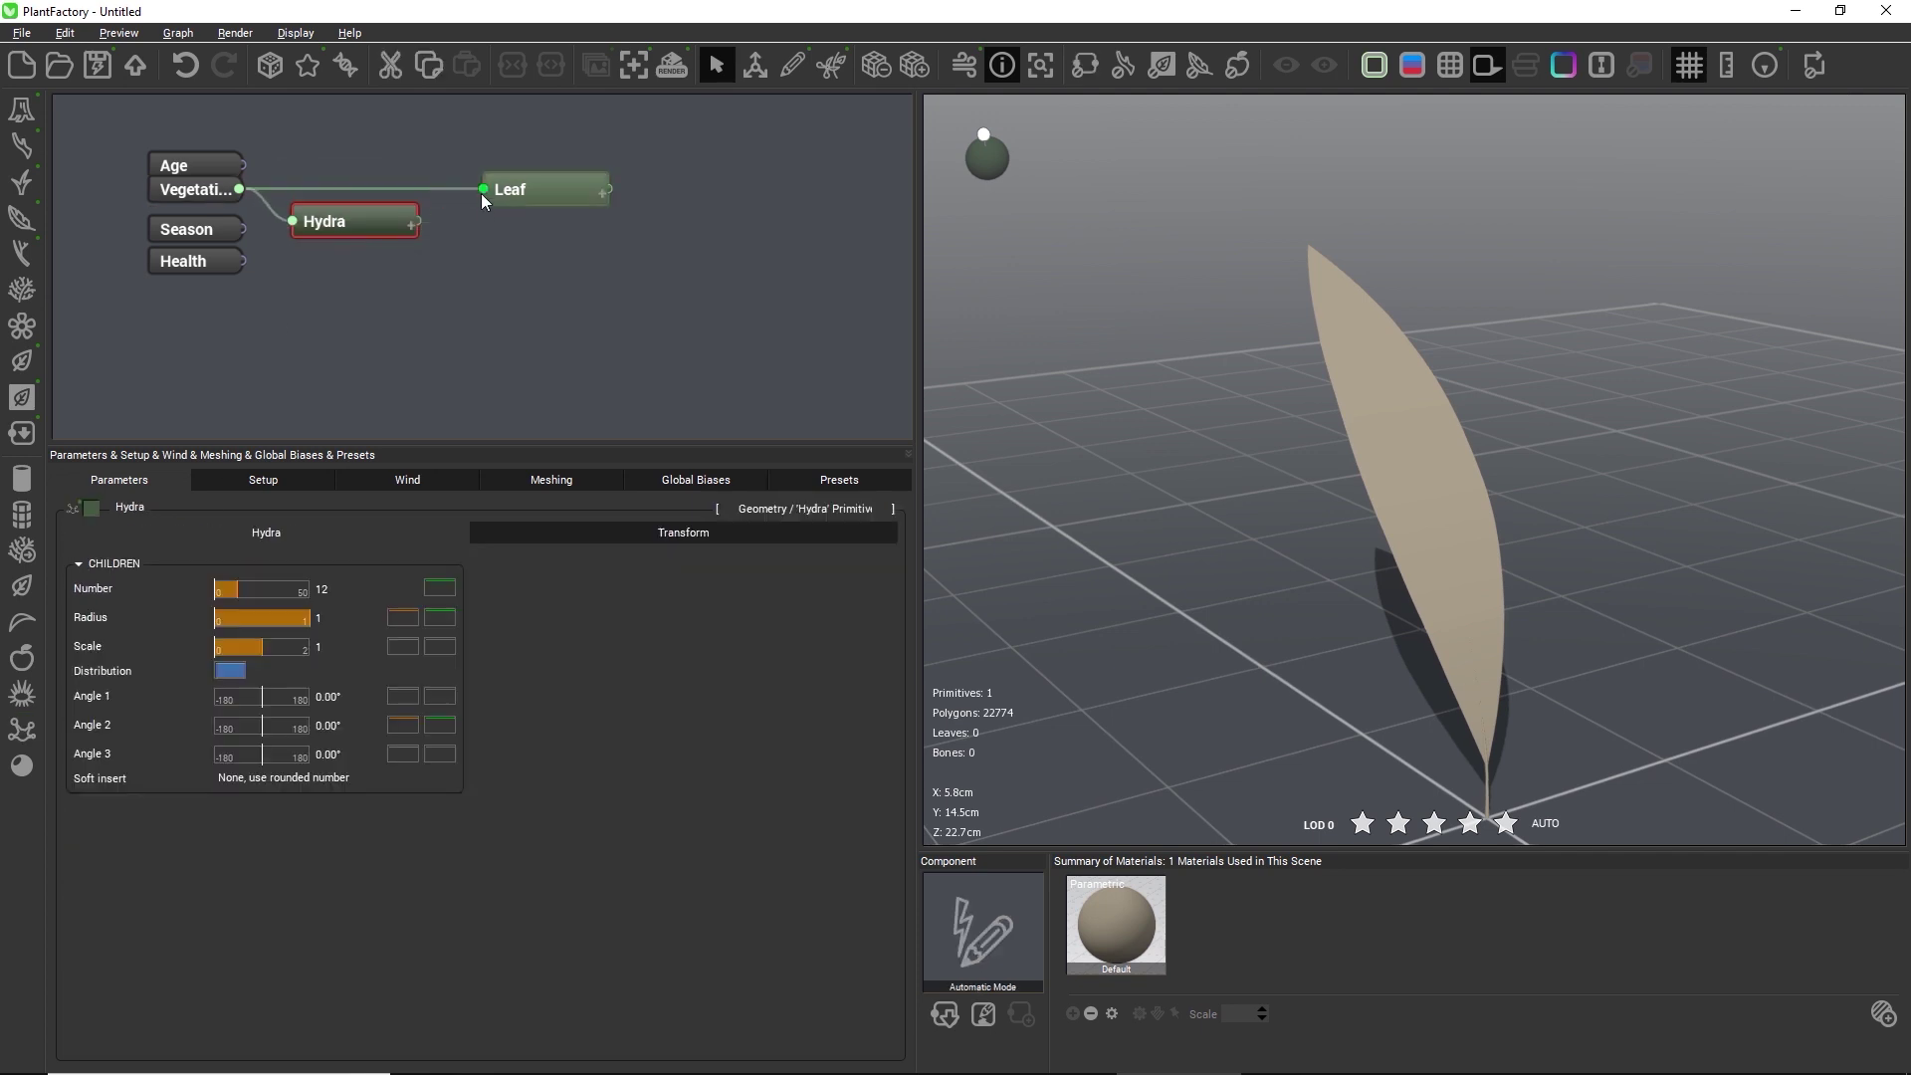
Connect the Hydra node to the Leaf node and delete the direct link between the root and the Leaf.
drag(404, 221, 381, 228)
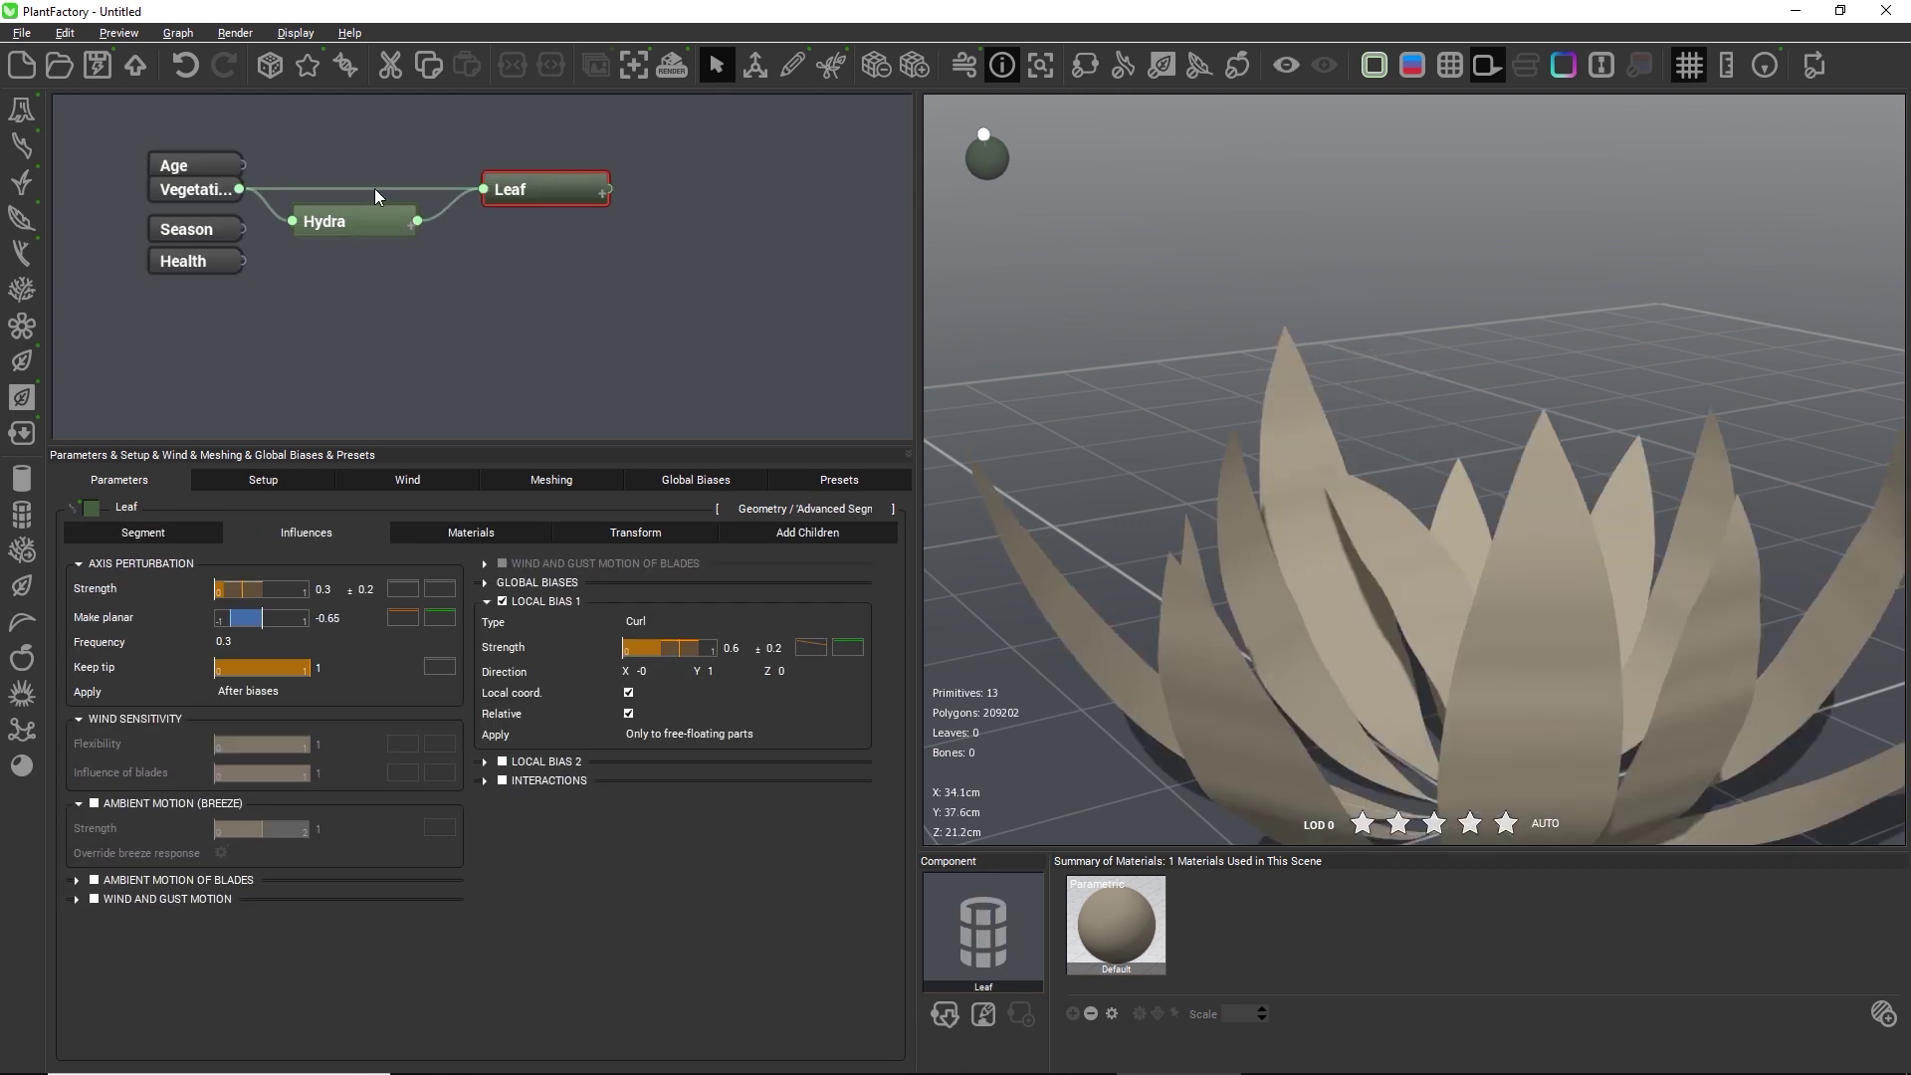
click(374, 188)
key(Delete)
Set the Hydra's number of children to 4 and its radius to 0.5 with a variation of 0.2.
click(361, 211)
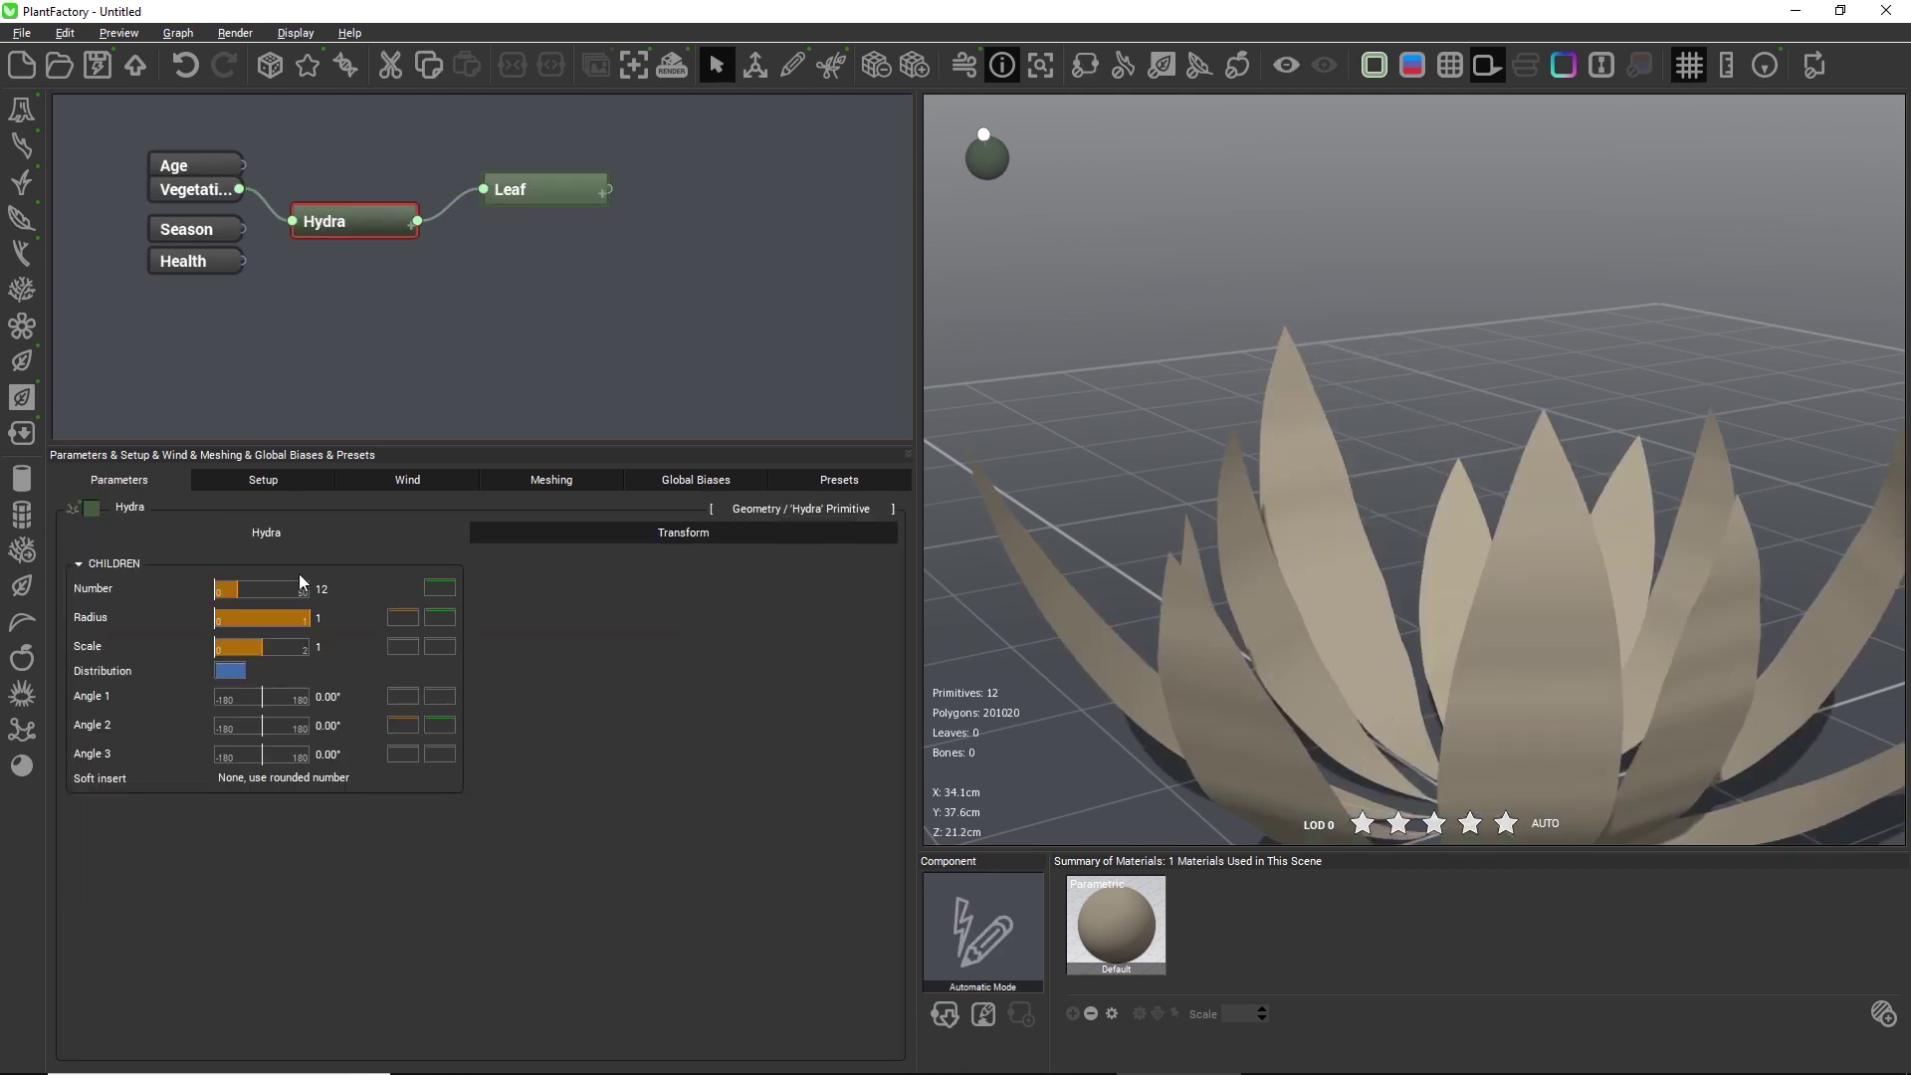
double_click(329, 589)
text(4)
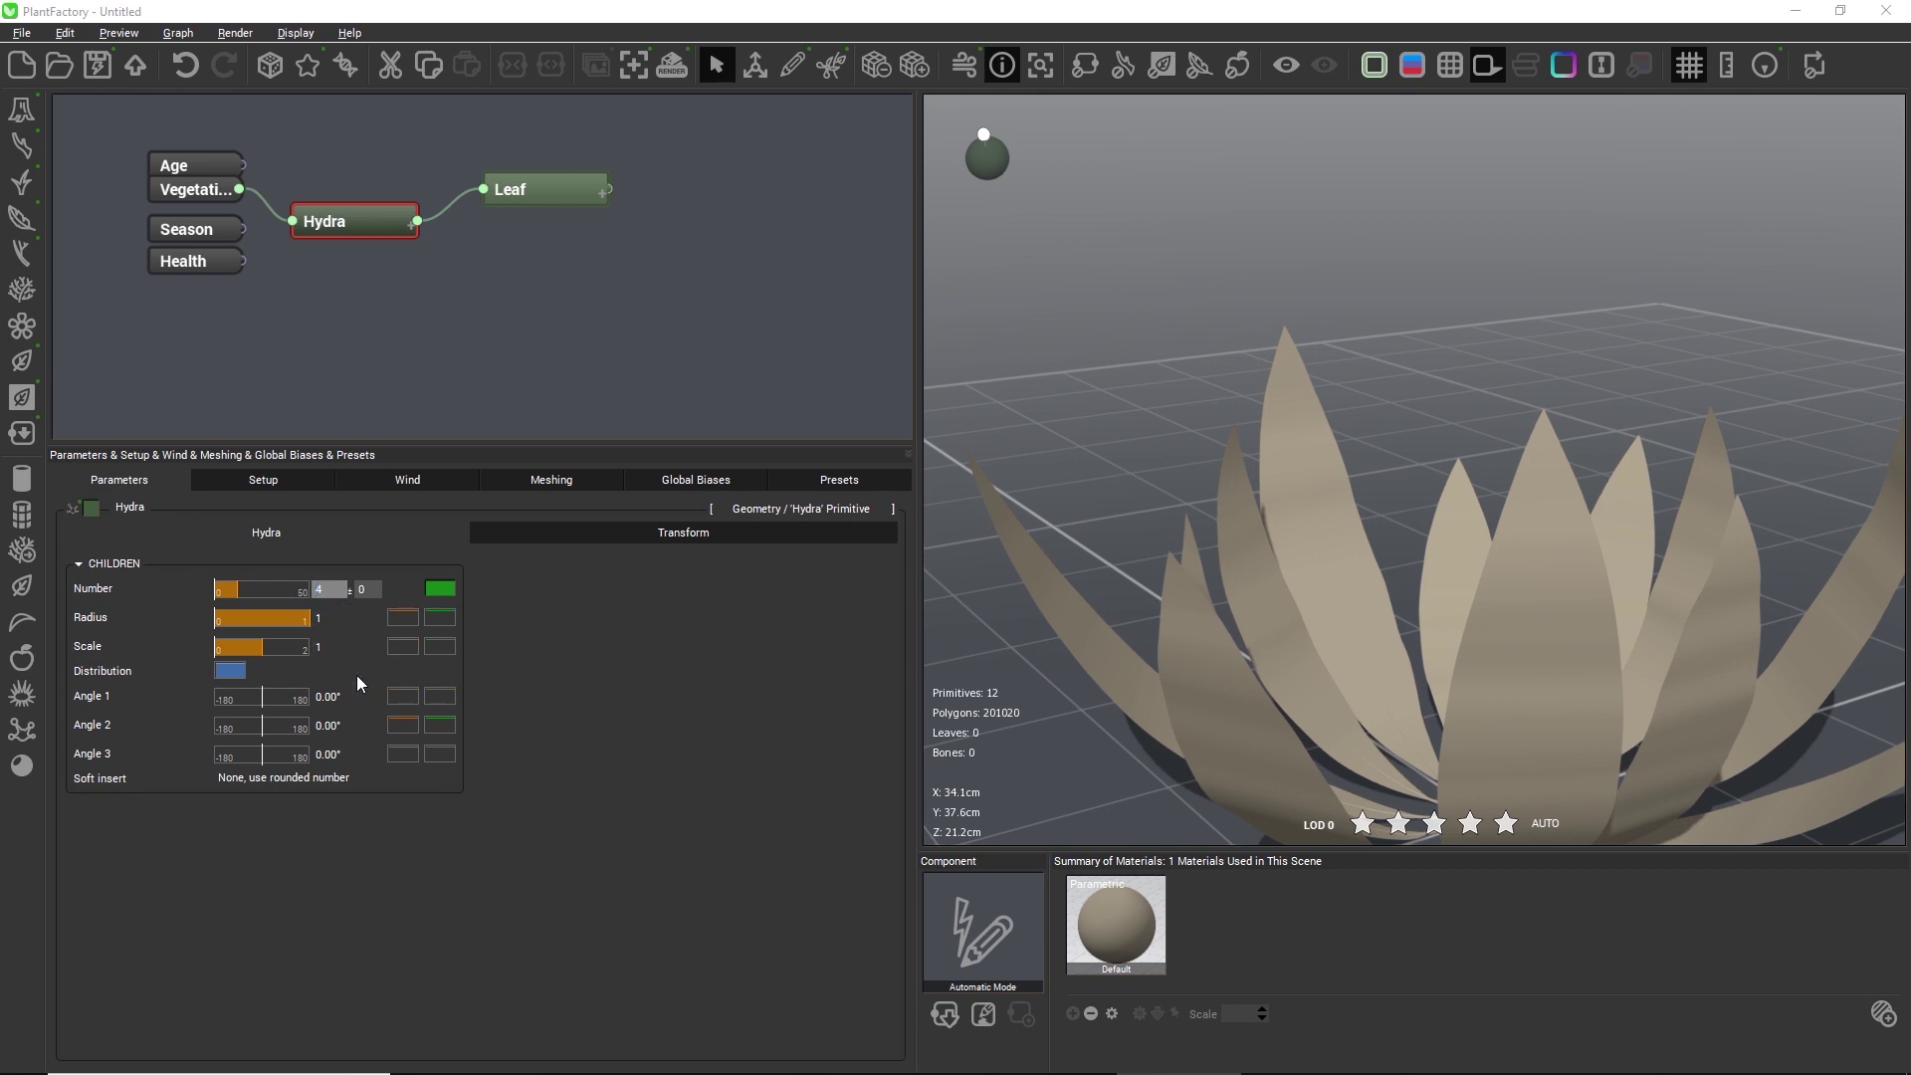
double_click(345, 620)
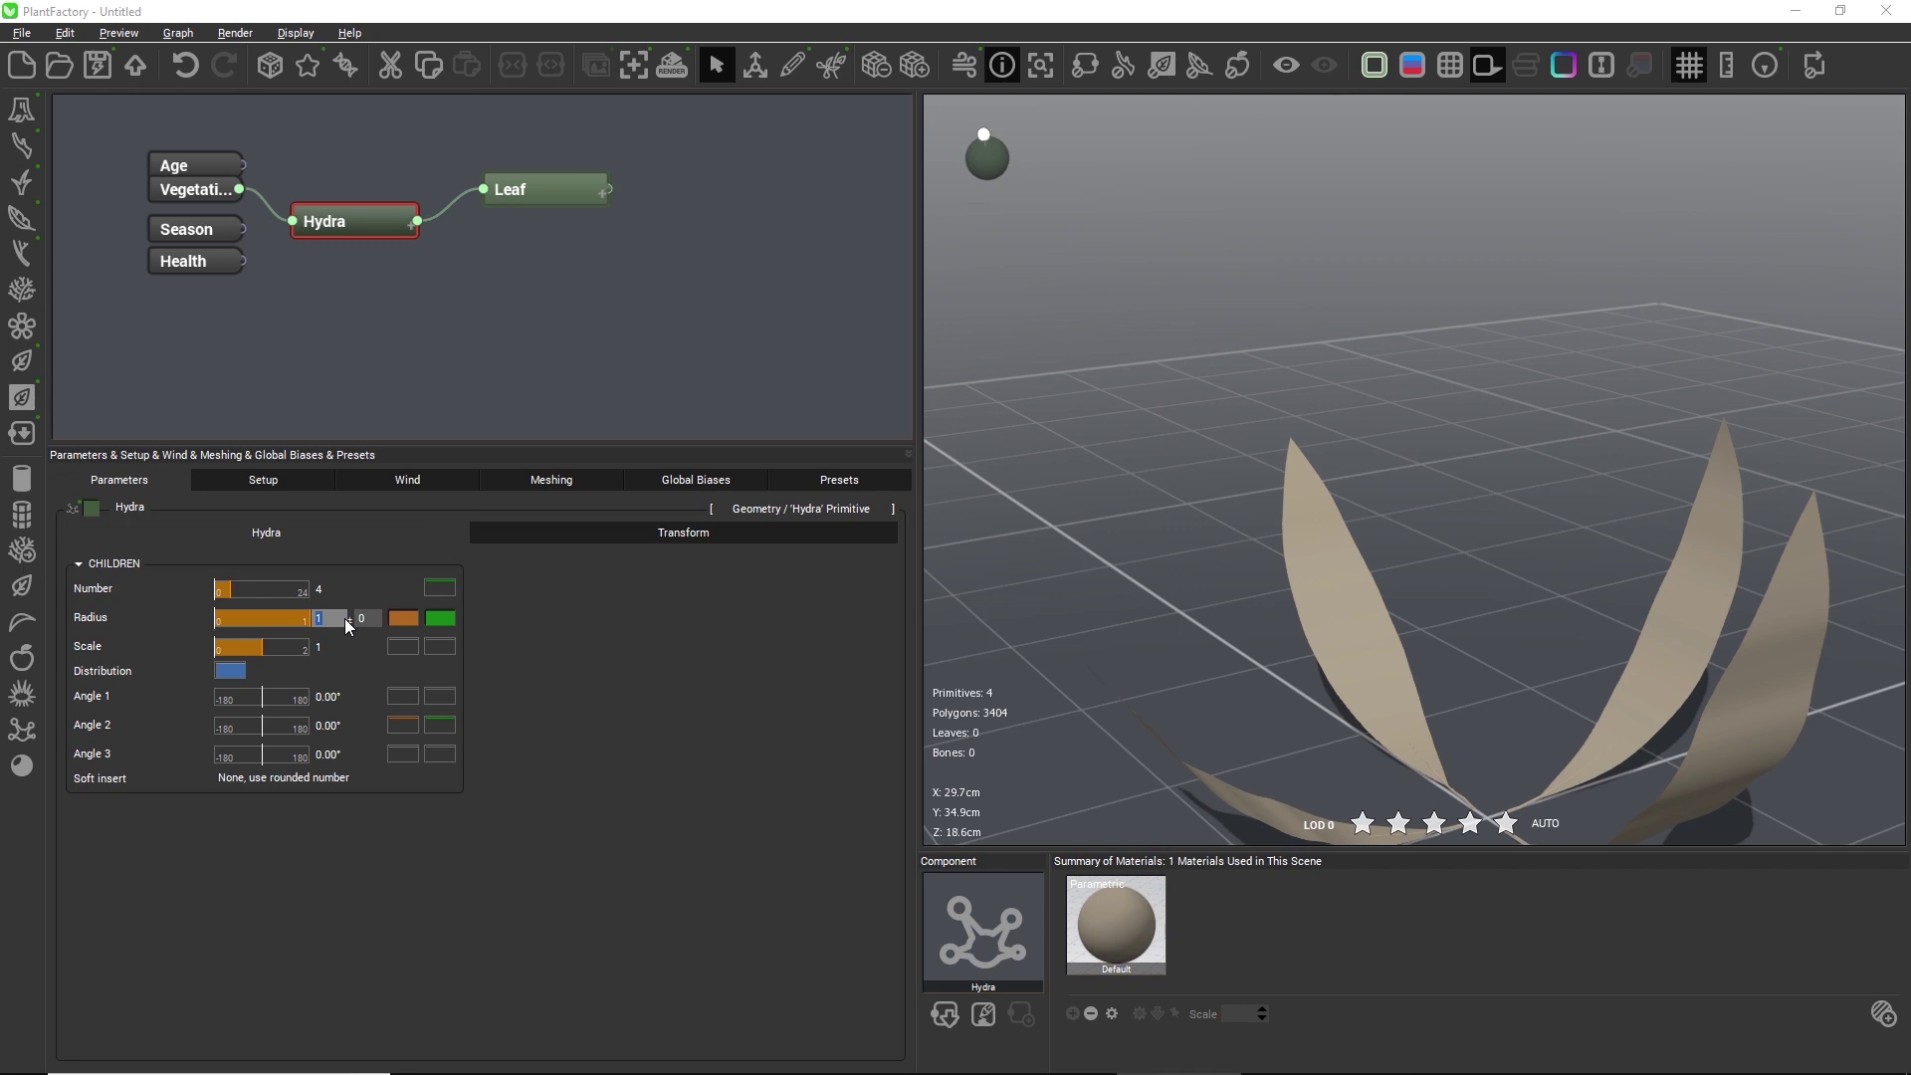
text(.5)
click(383, 619)
text(2)
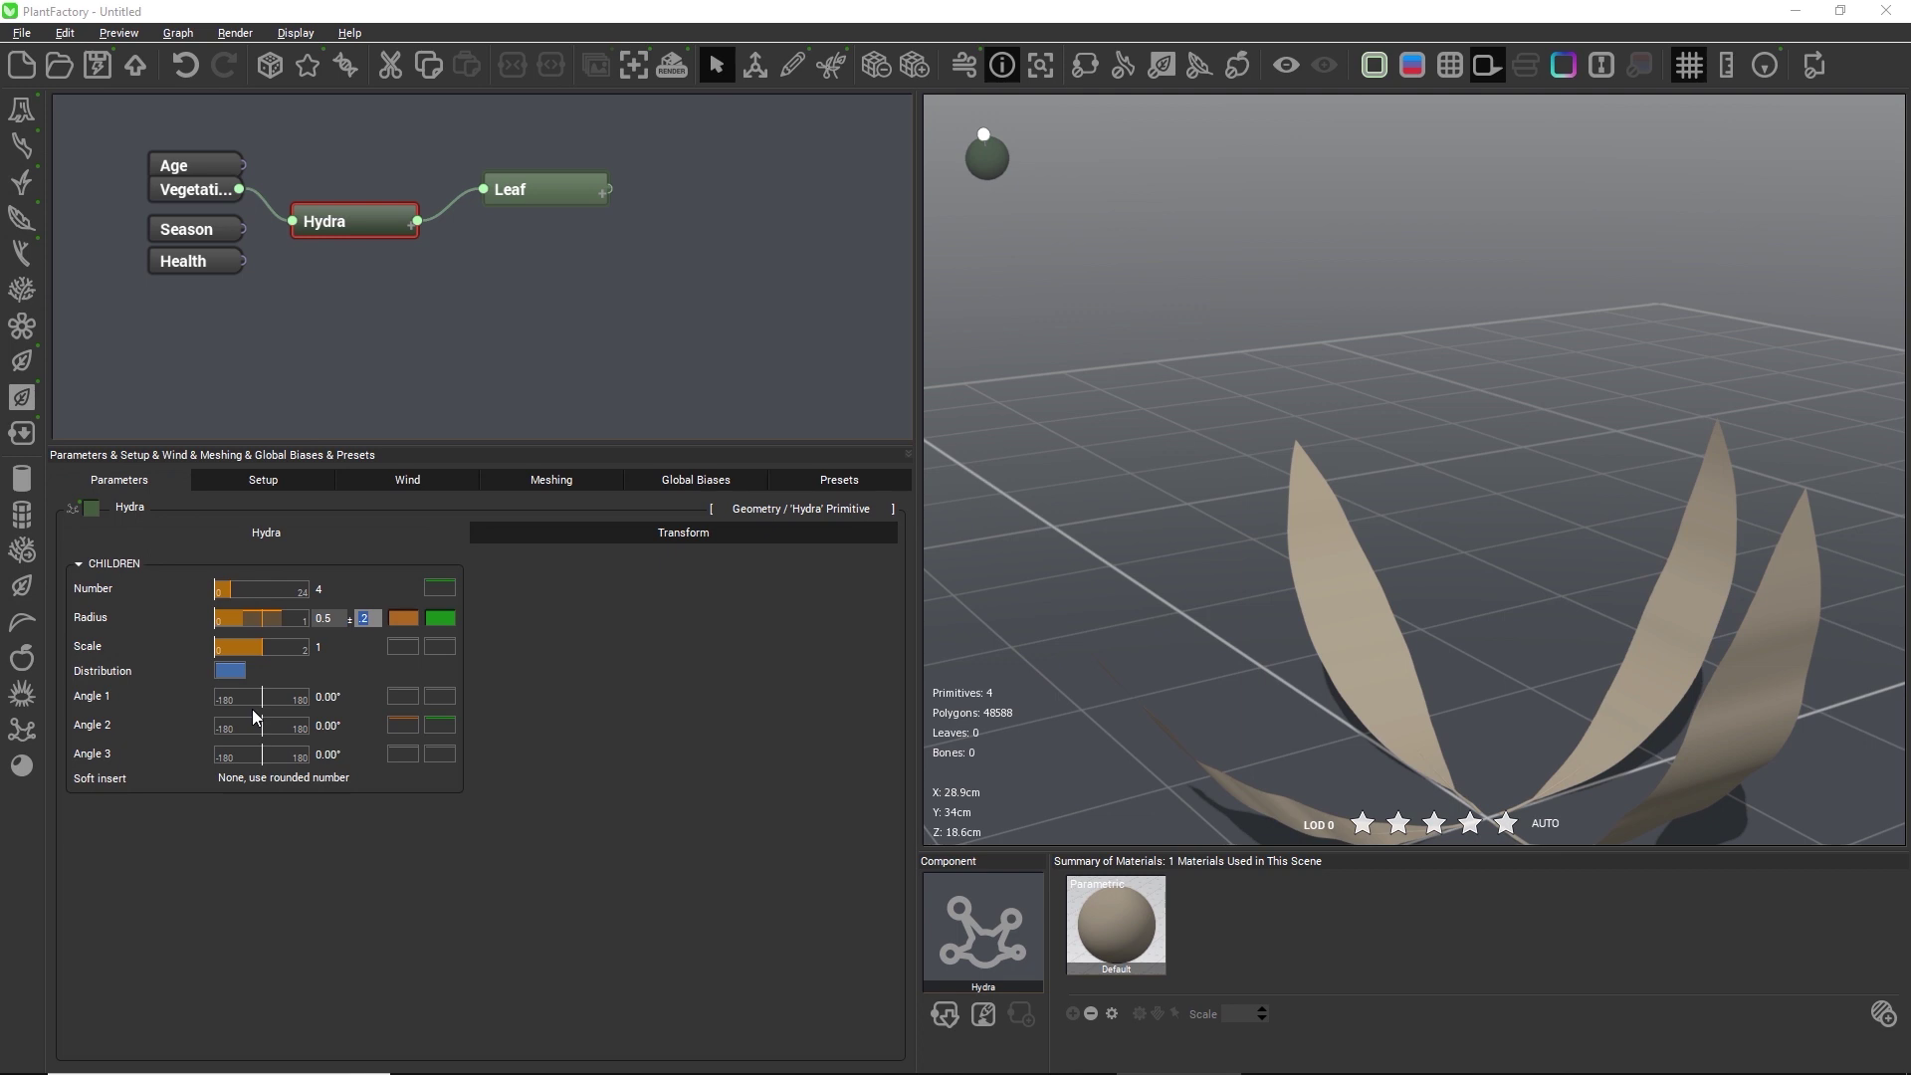
Set the Hydra's Angle 1 to 95° with a variation of 10.
drag(261, 697, 269, 697)
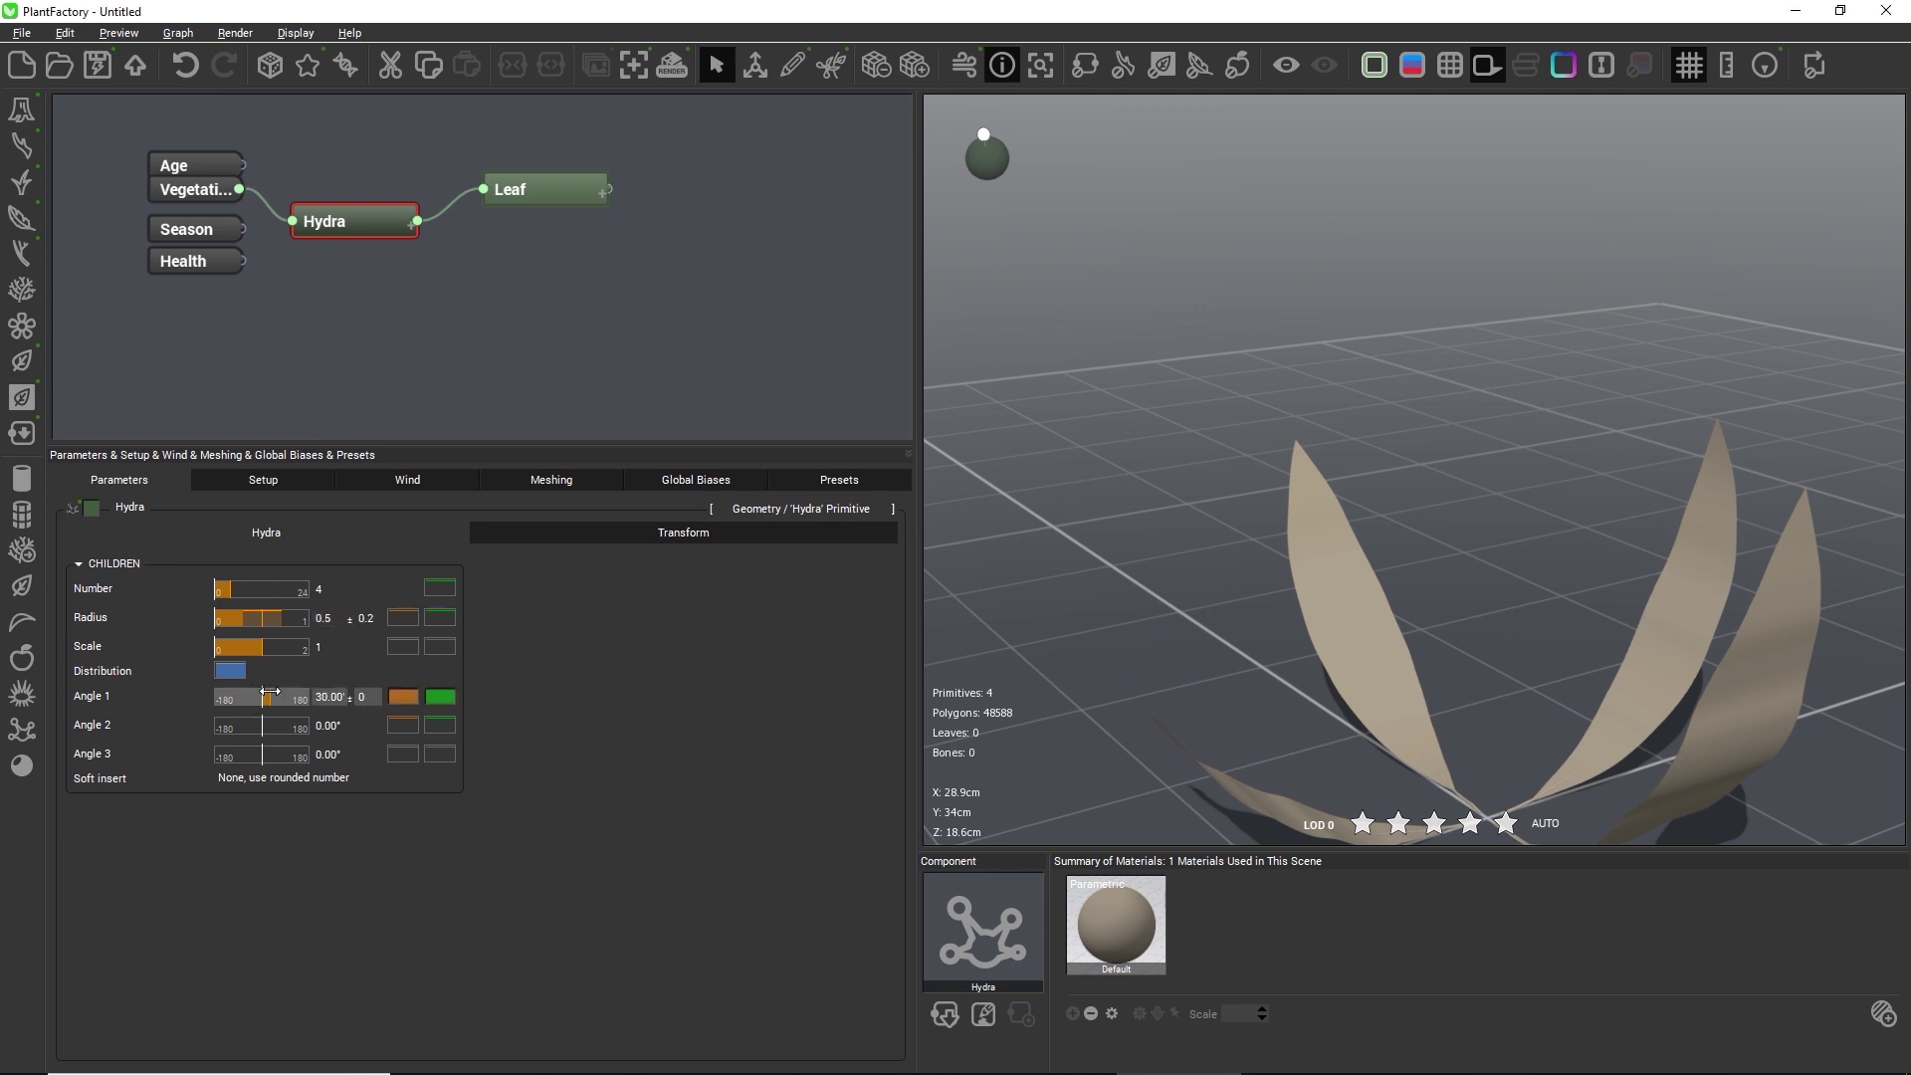
click(340, 696)
text(95)
key(Tab)
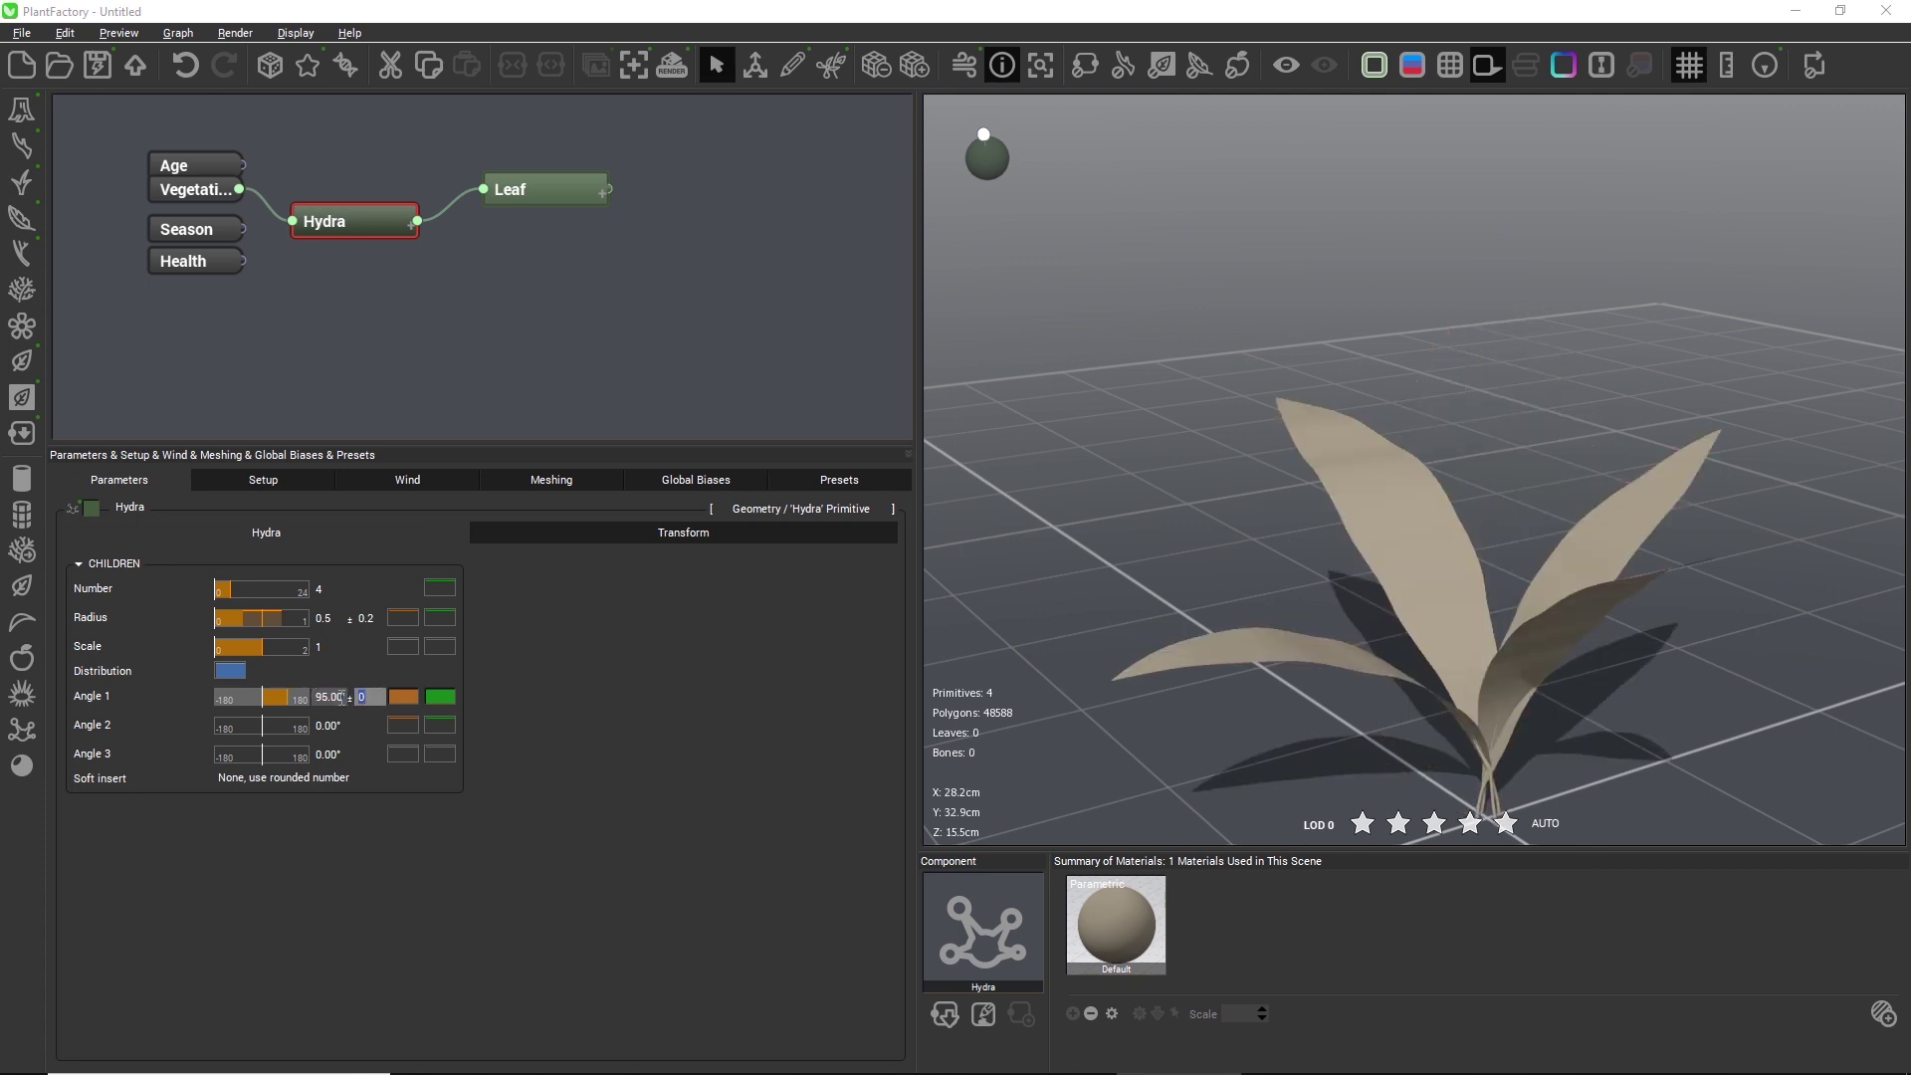
text(10)
key(Return)
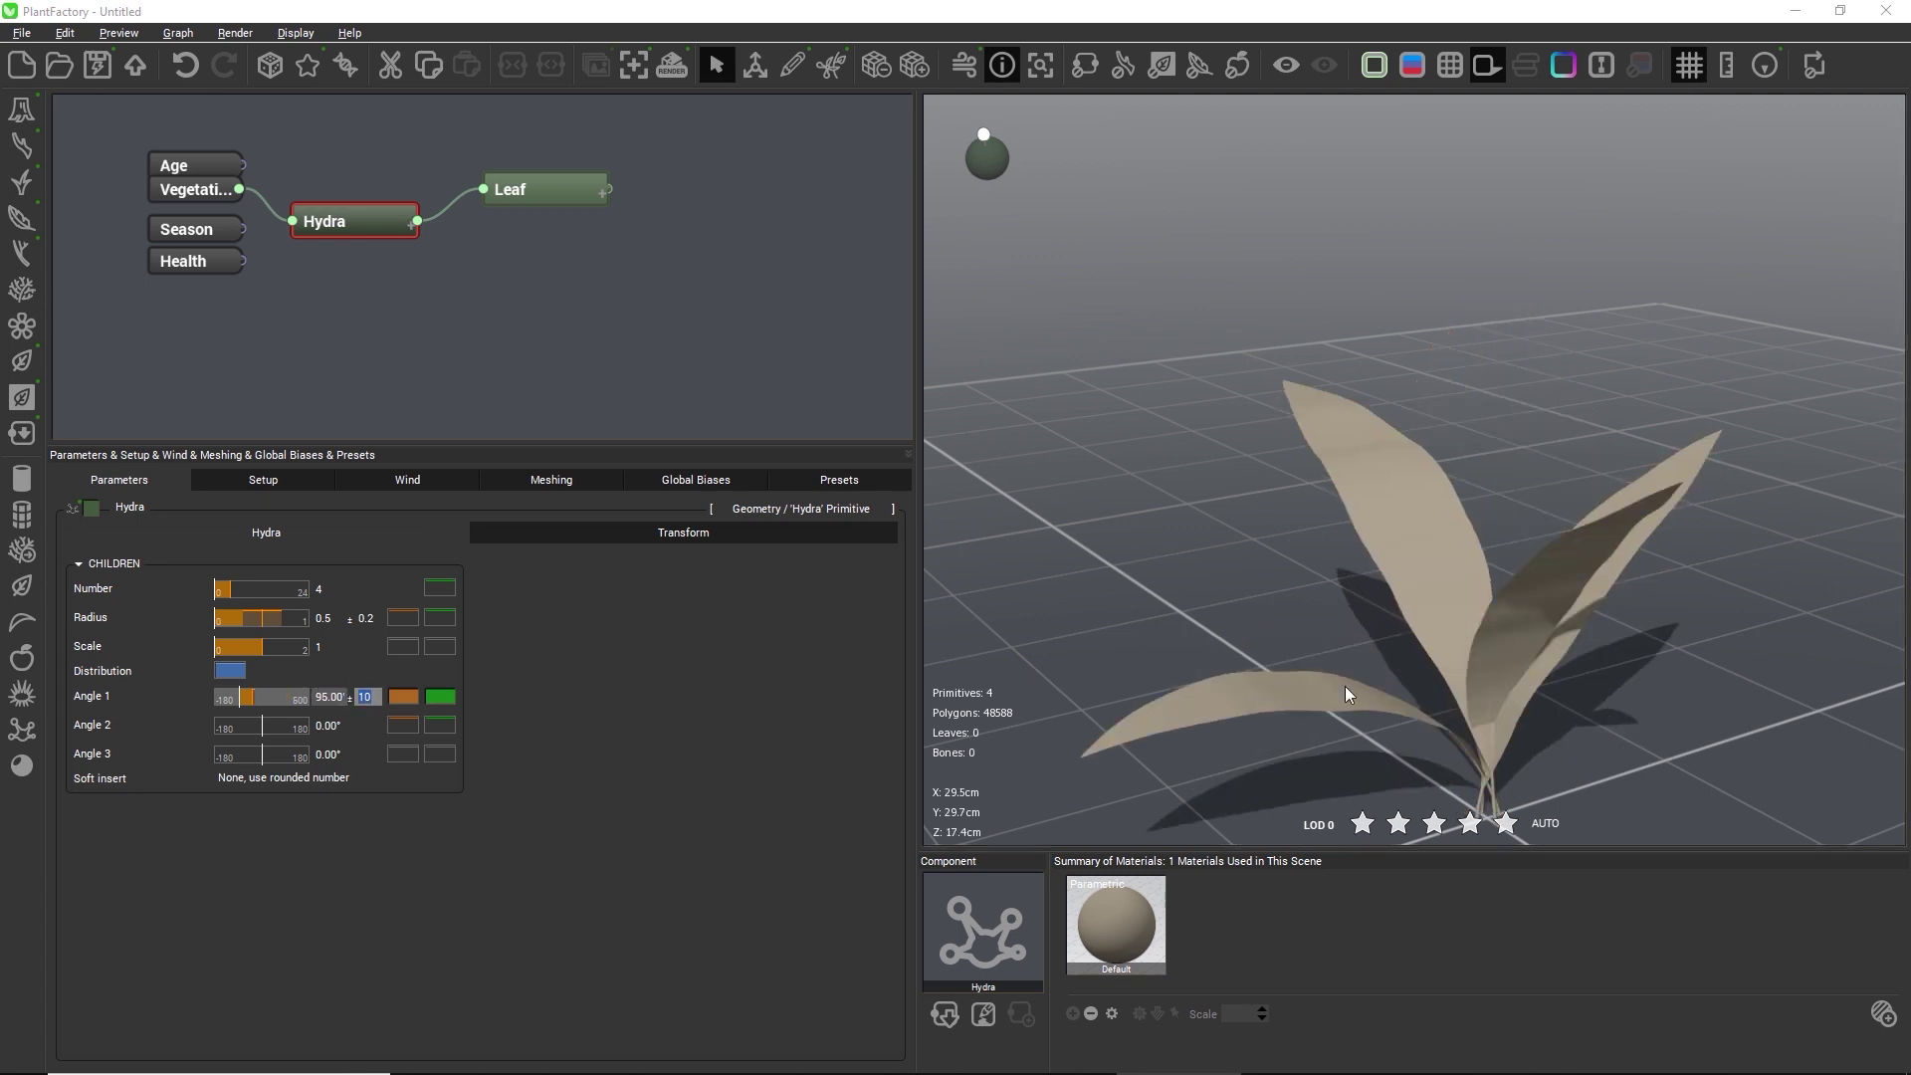
Set the Hydra's Angle 2 to 180° with a variation of 5 and inspect the stems at the base.
drag(1353, 611, 1269, 624)
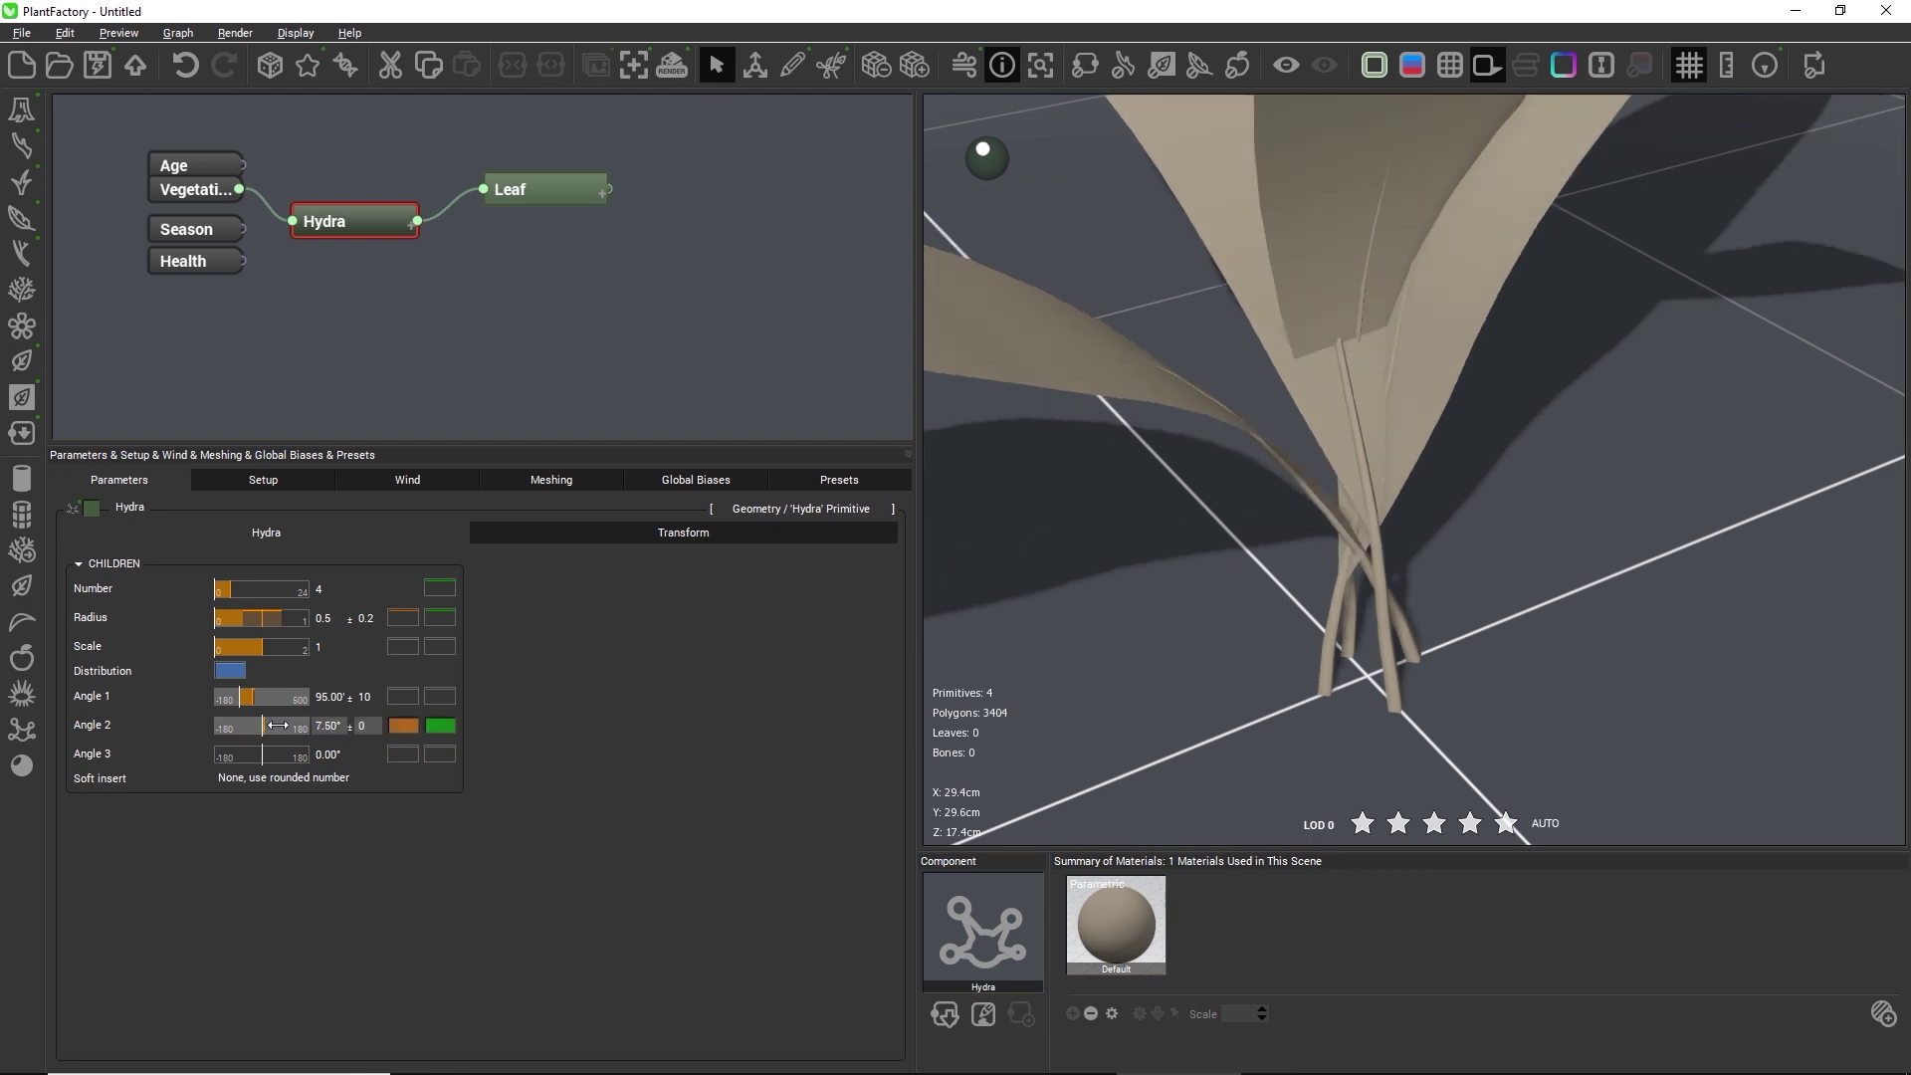
drag(298, 719, 323, 727)
click(324, 728)
text(180)
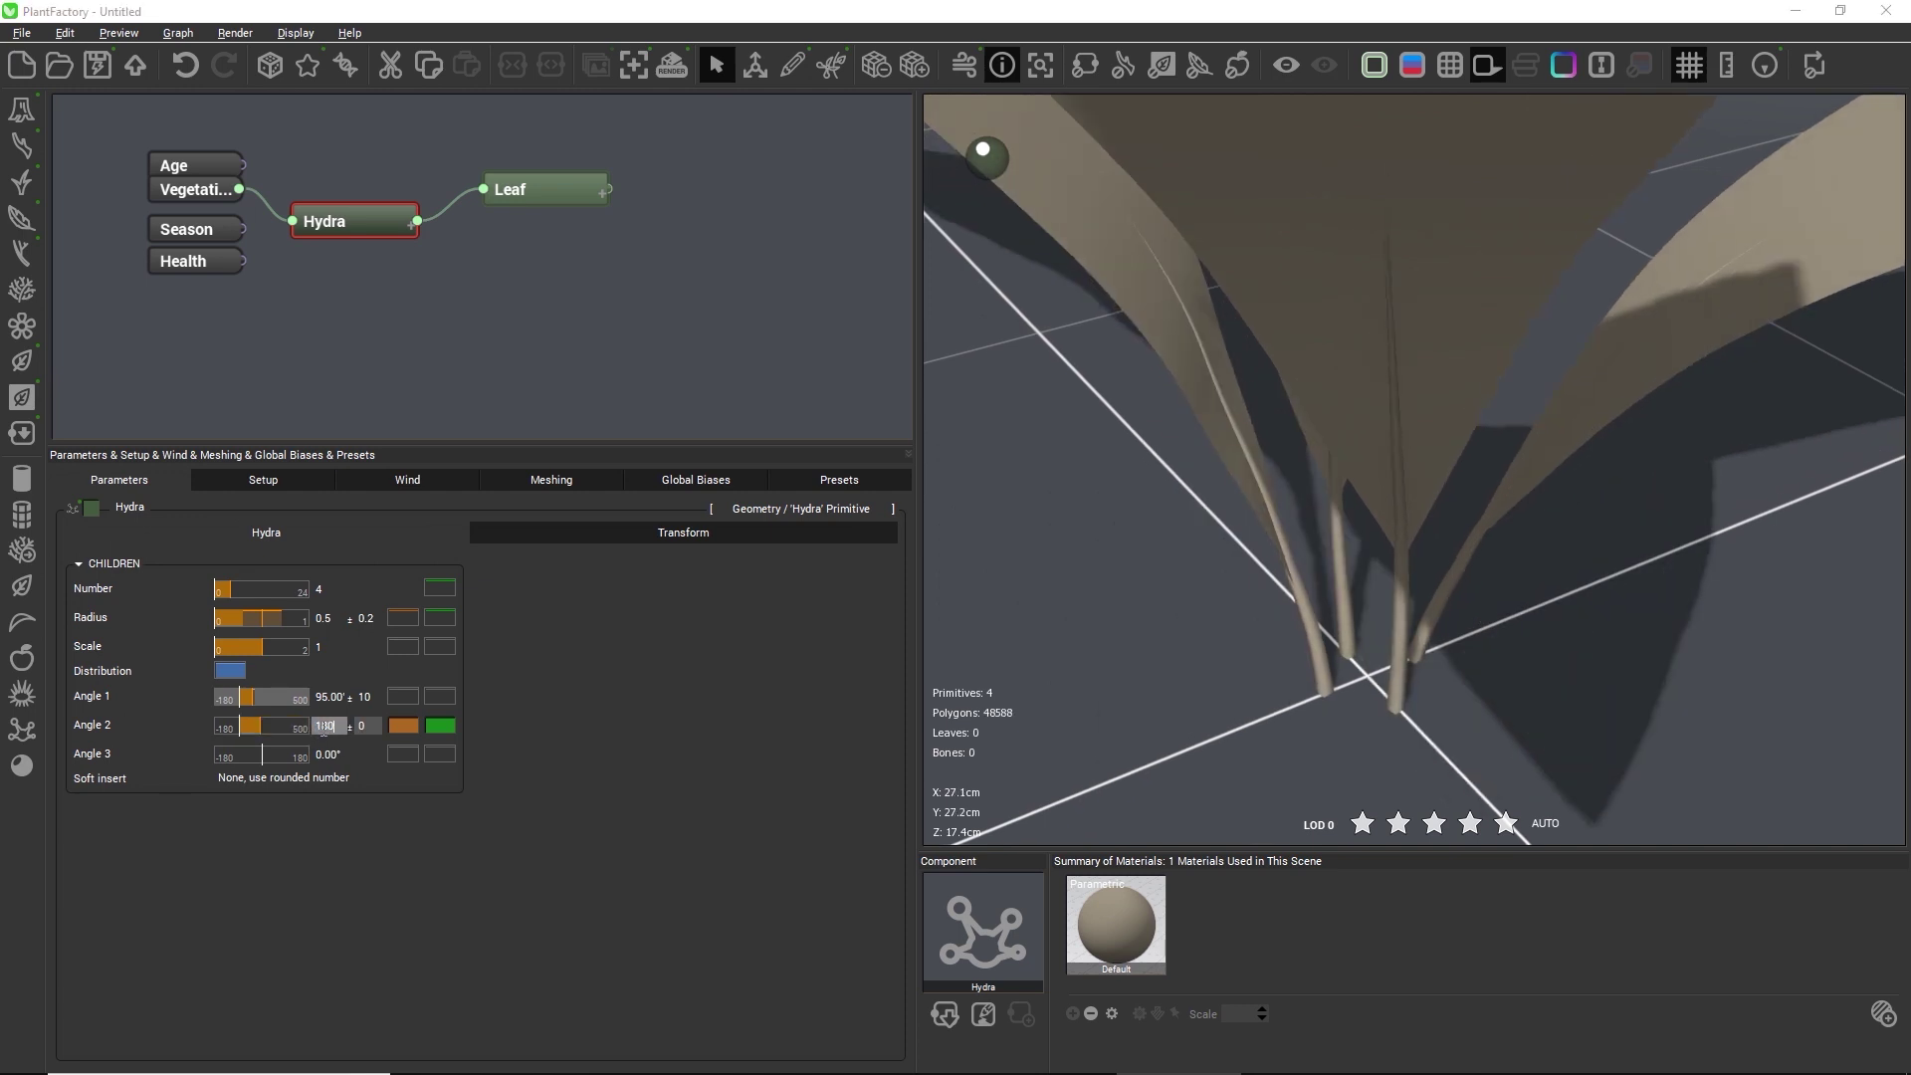
key(Return)
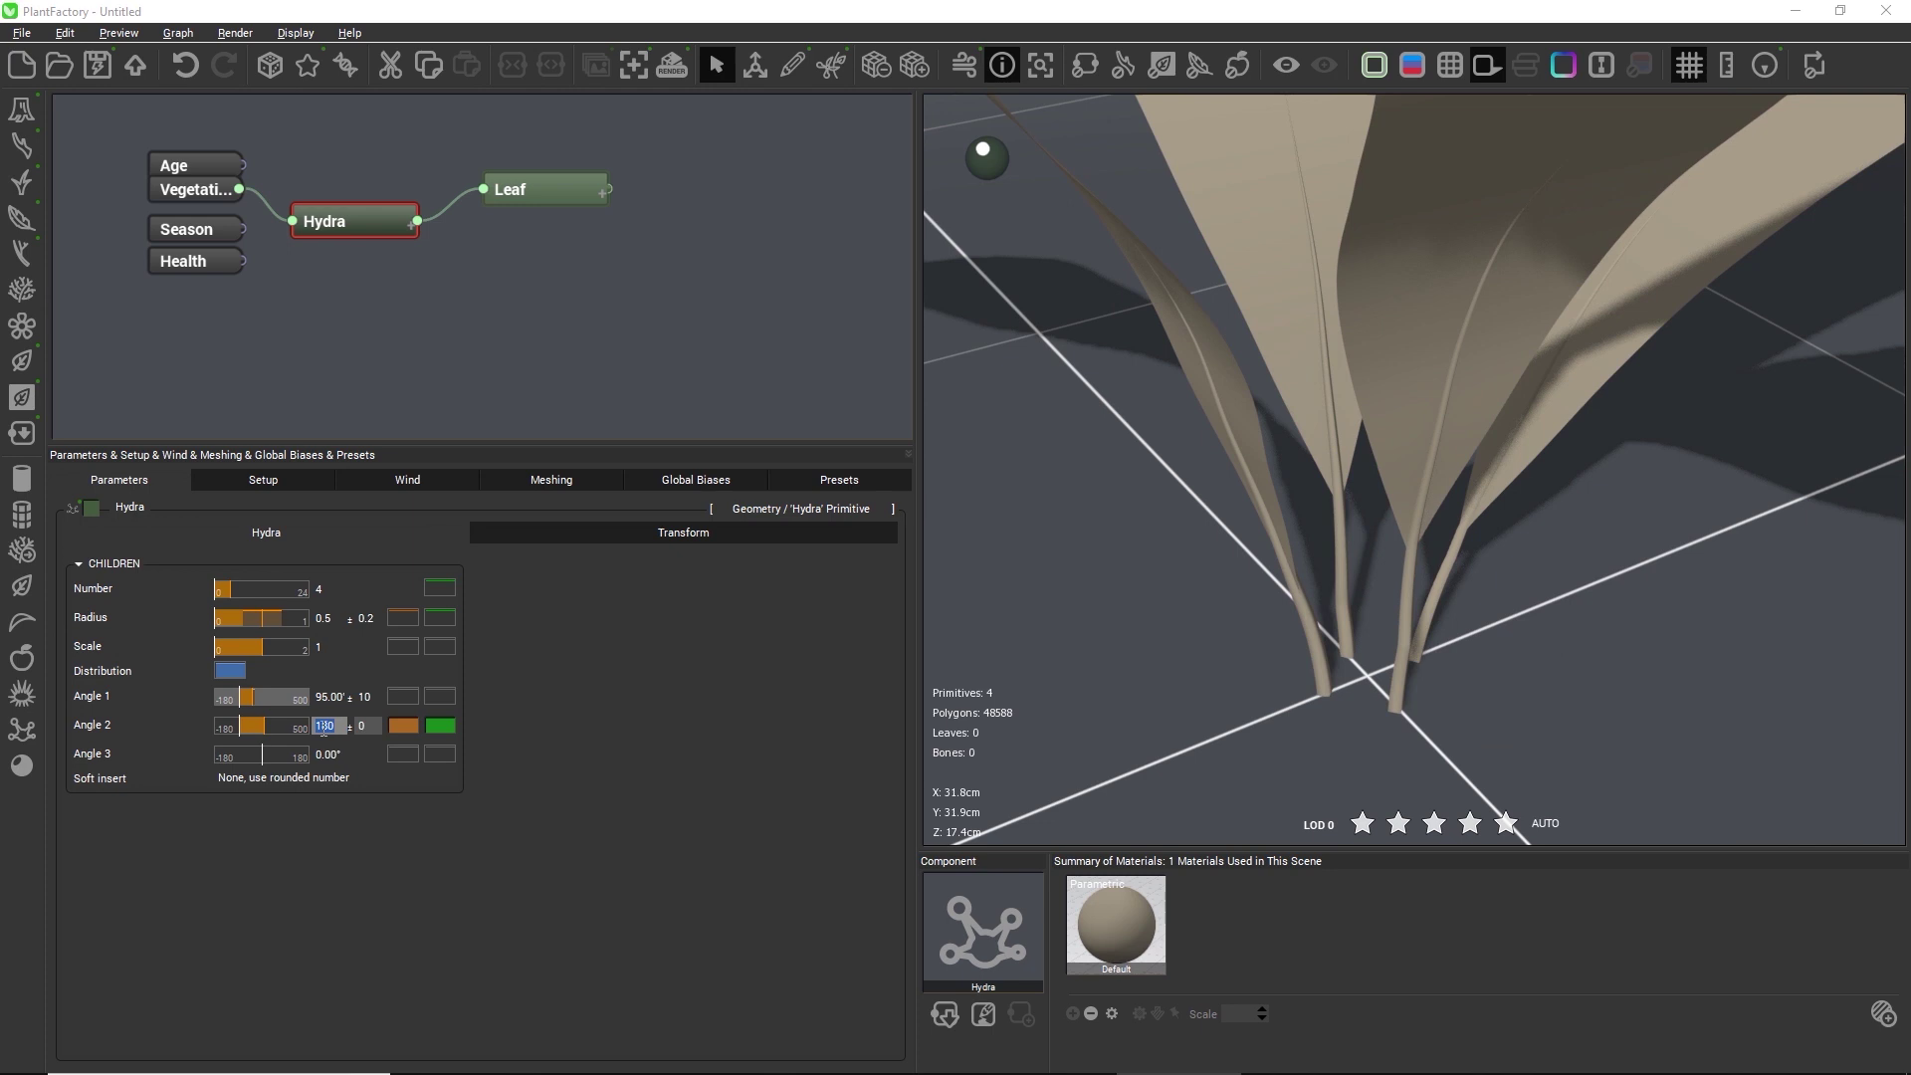
click(367, 728)
text(5)
key(Return)
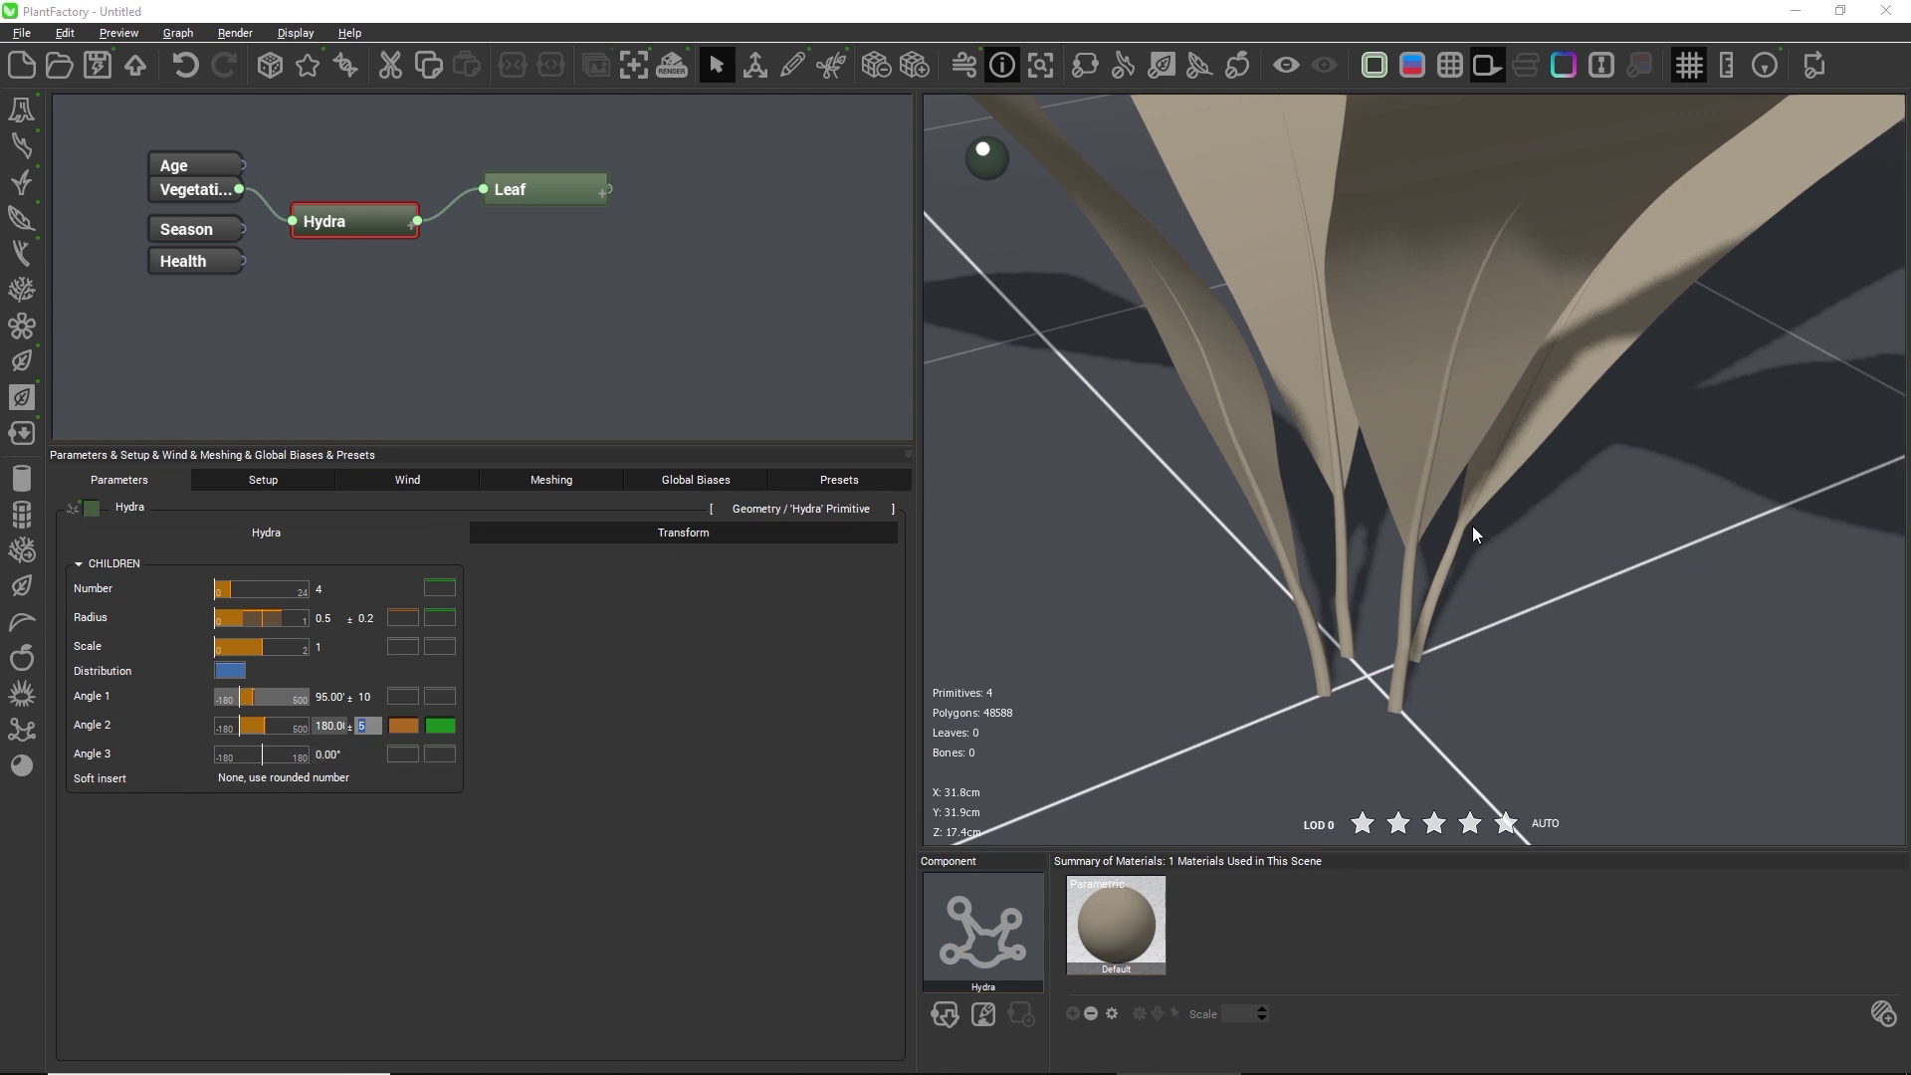
drag(1472, 526, 1286, 564)
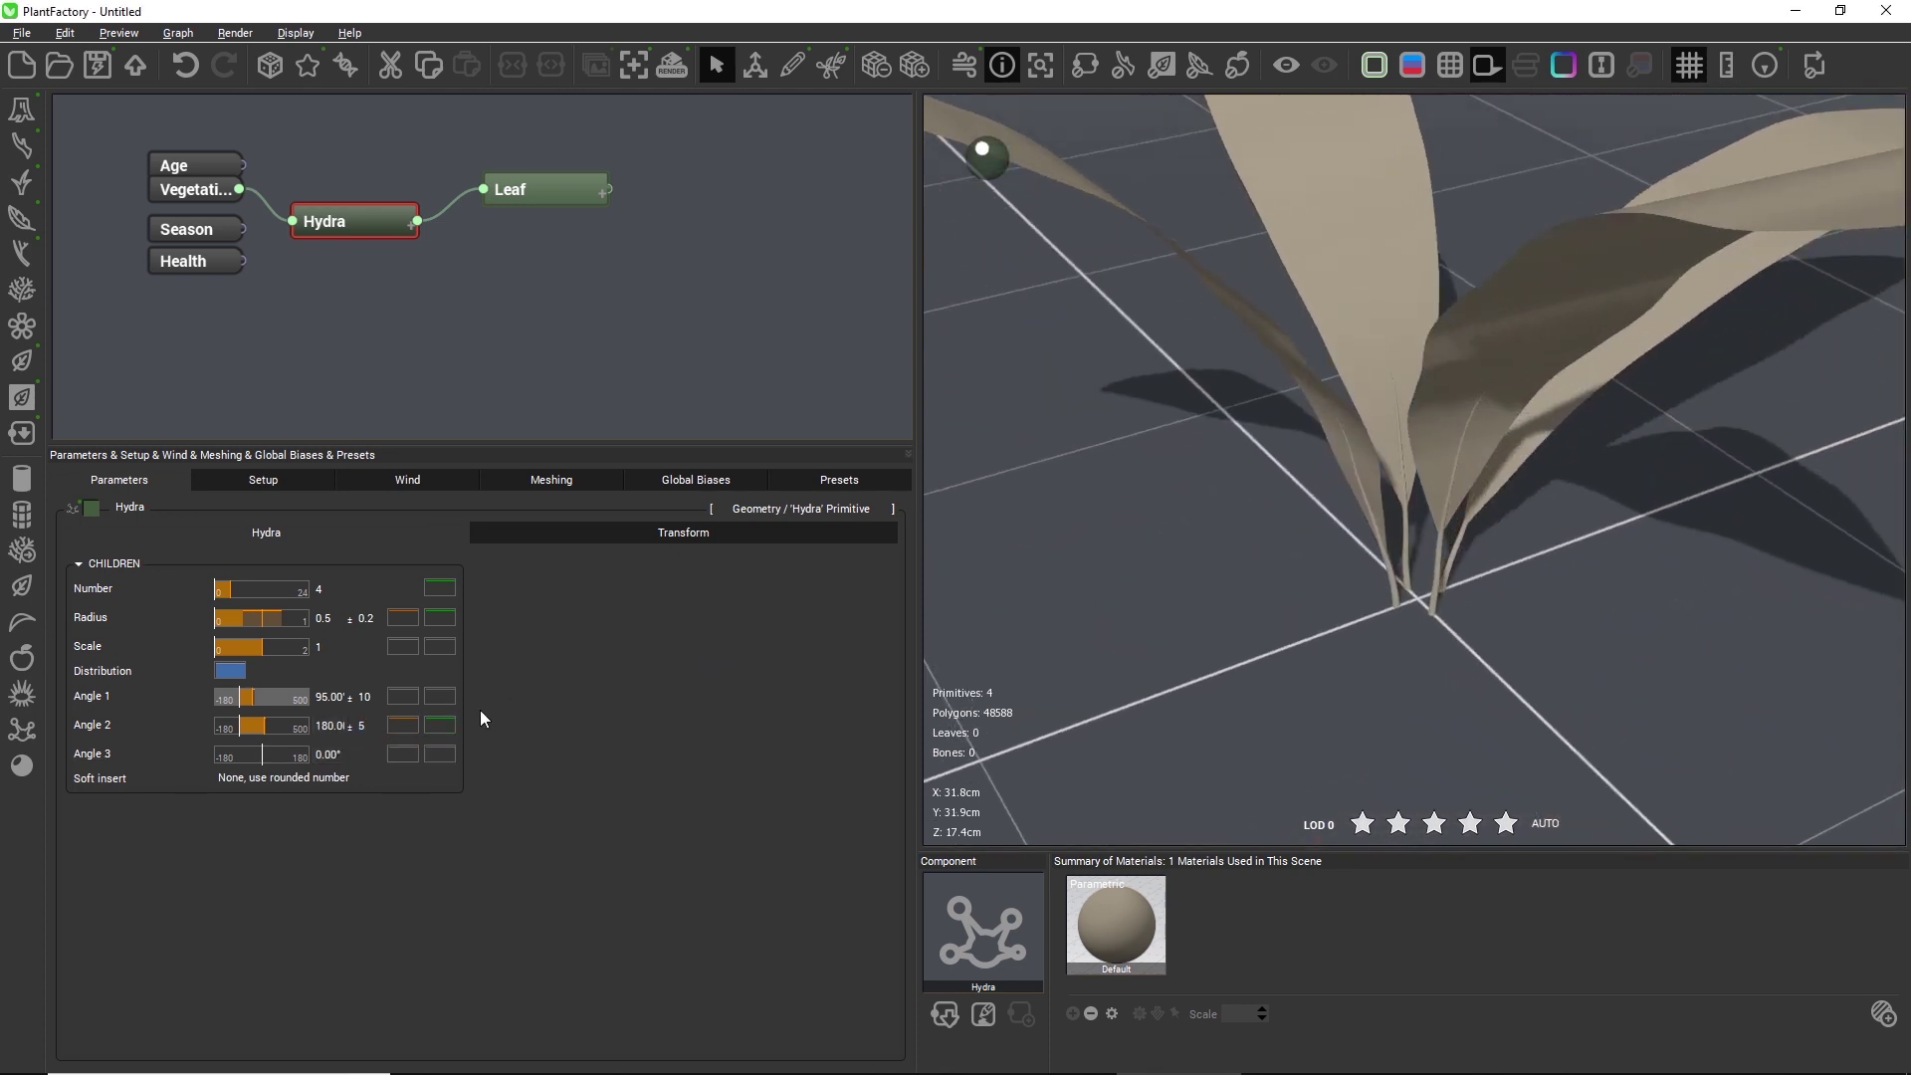
Give the Hydra's Angle 3 a variation of 30.
click(349, 754)
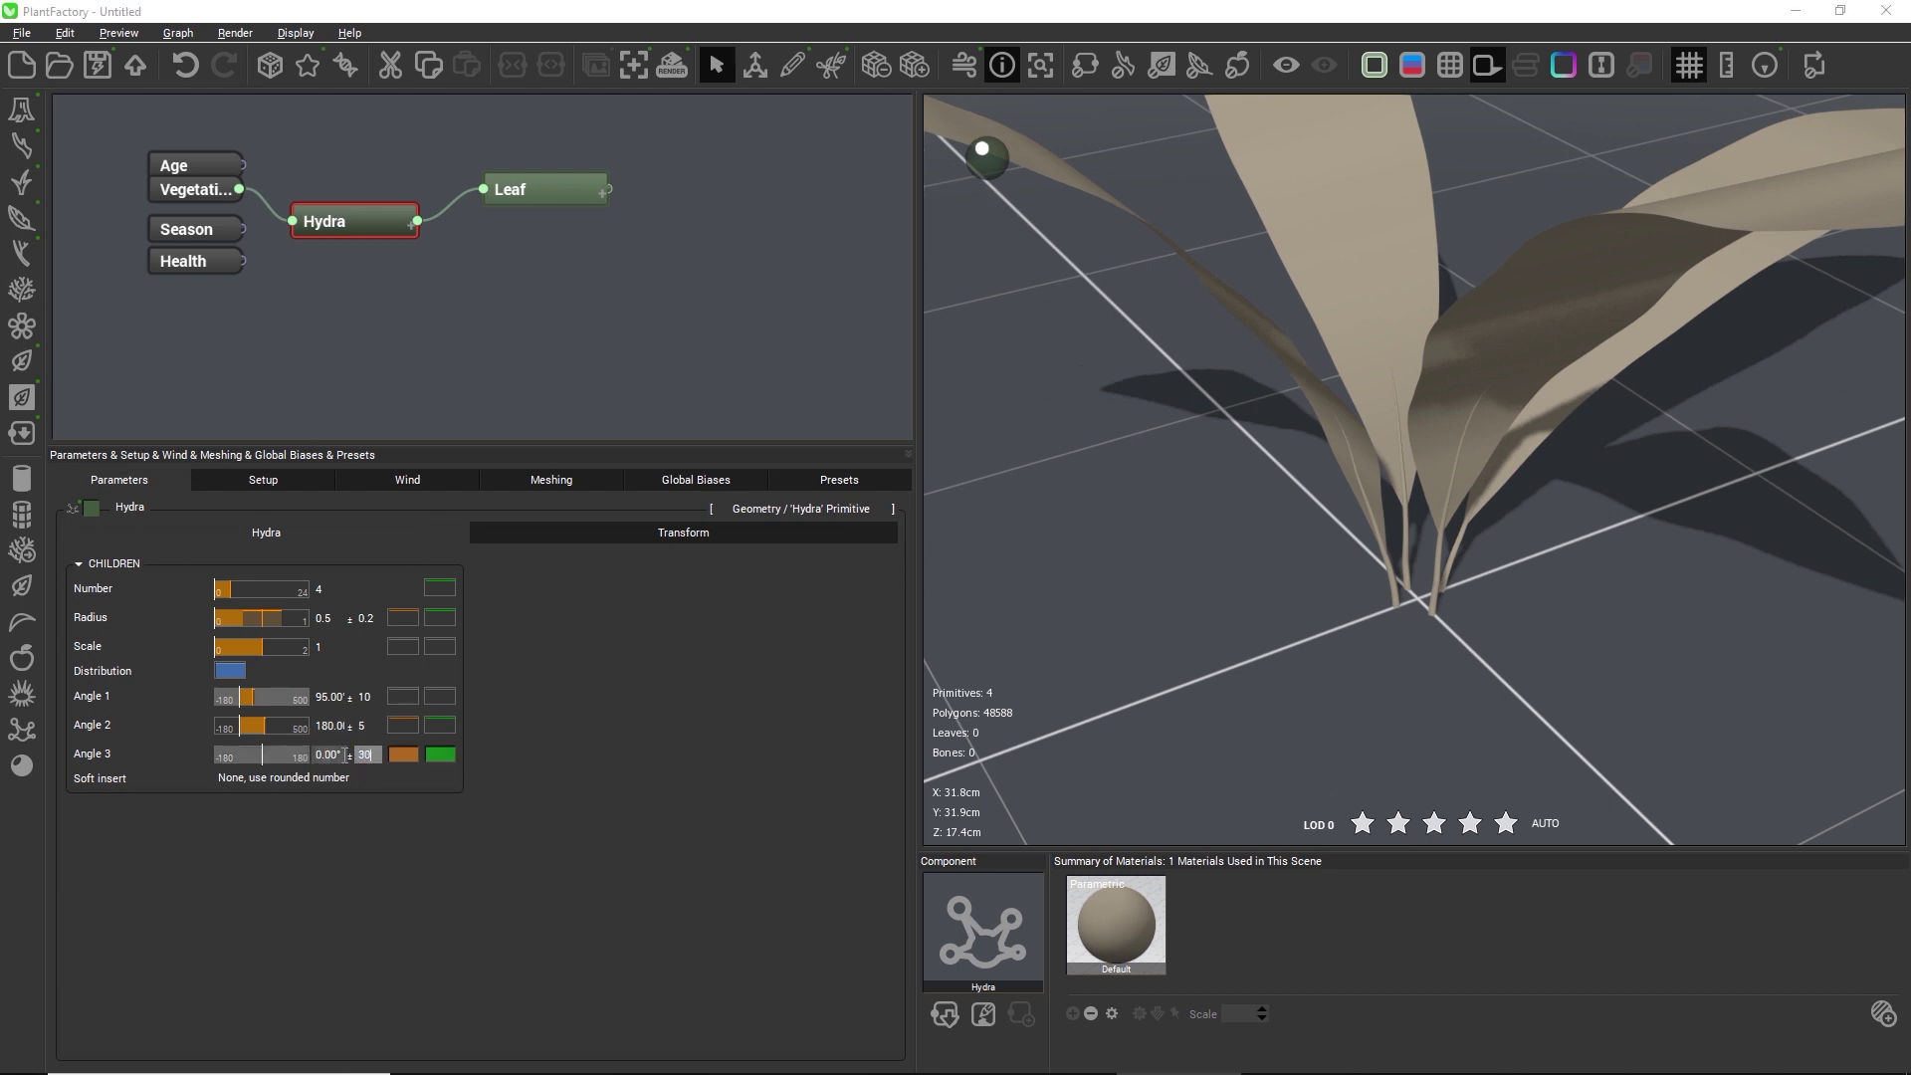
text(30)
key(Return)
drag(1536, 576, 1399, 476)
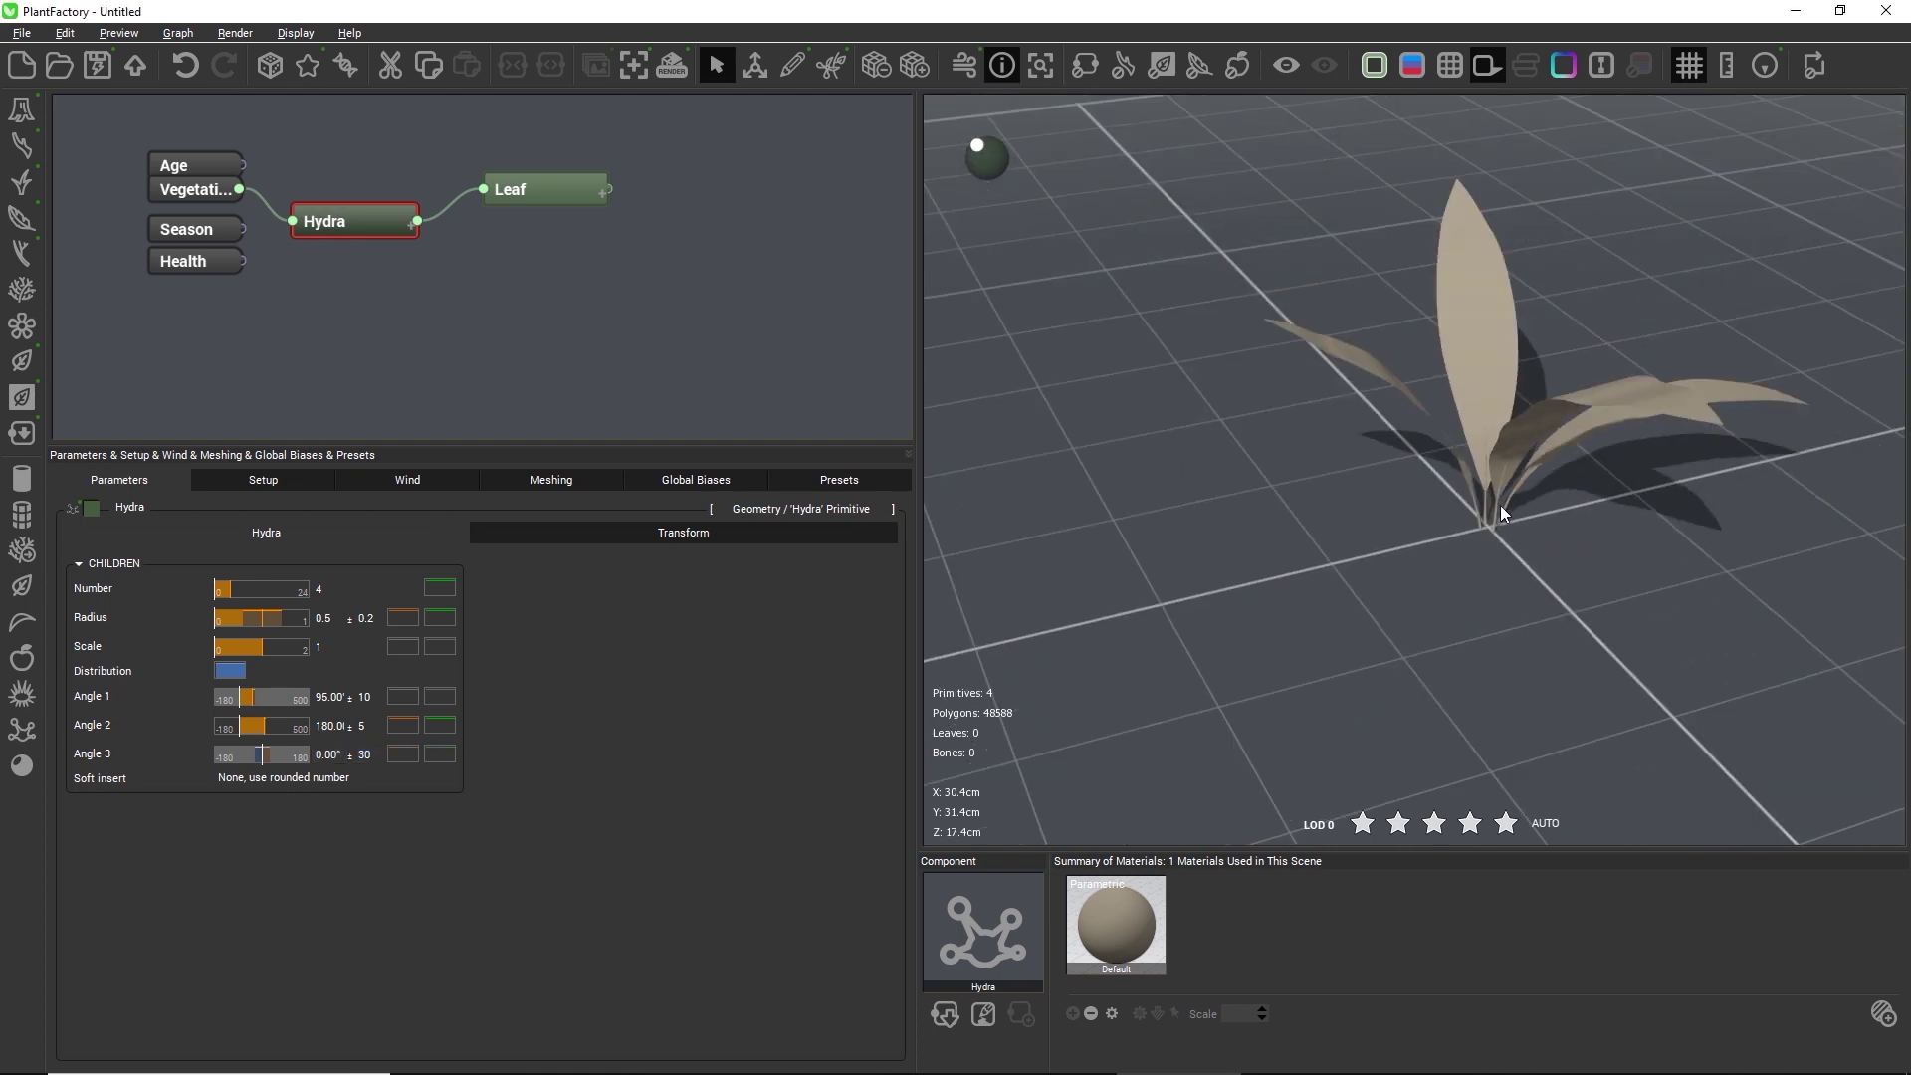
Enable Local Bias 2 of type Direction on the Leaf node and inspect how the leaves bend.
drag(1501, 512, 1283, 587)
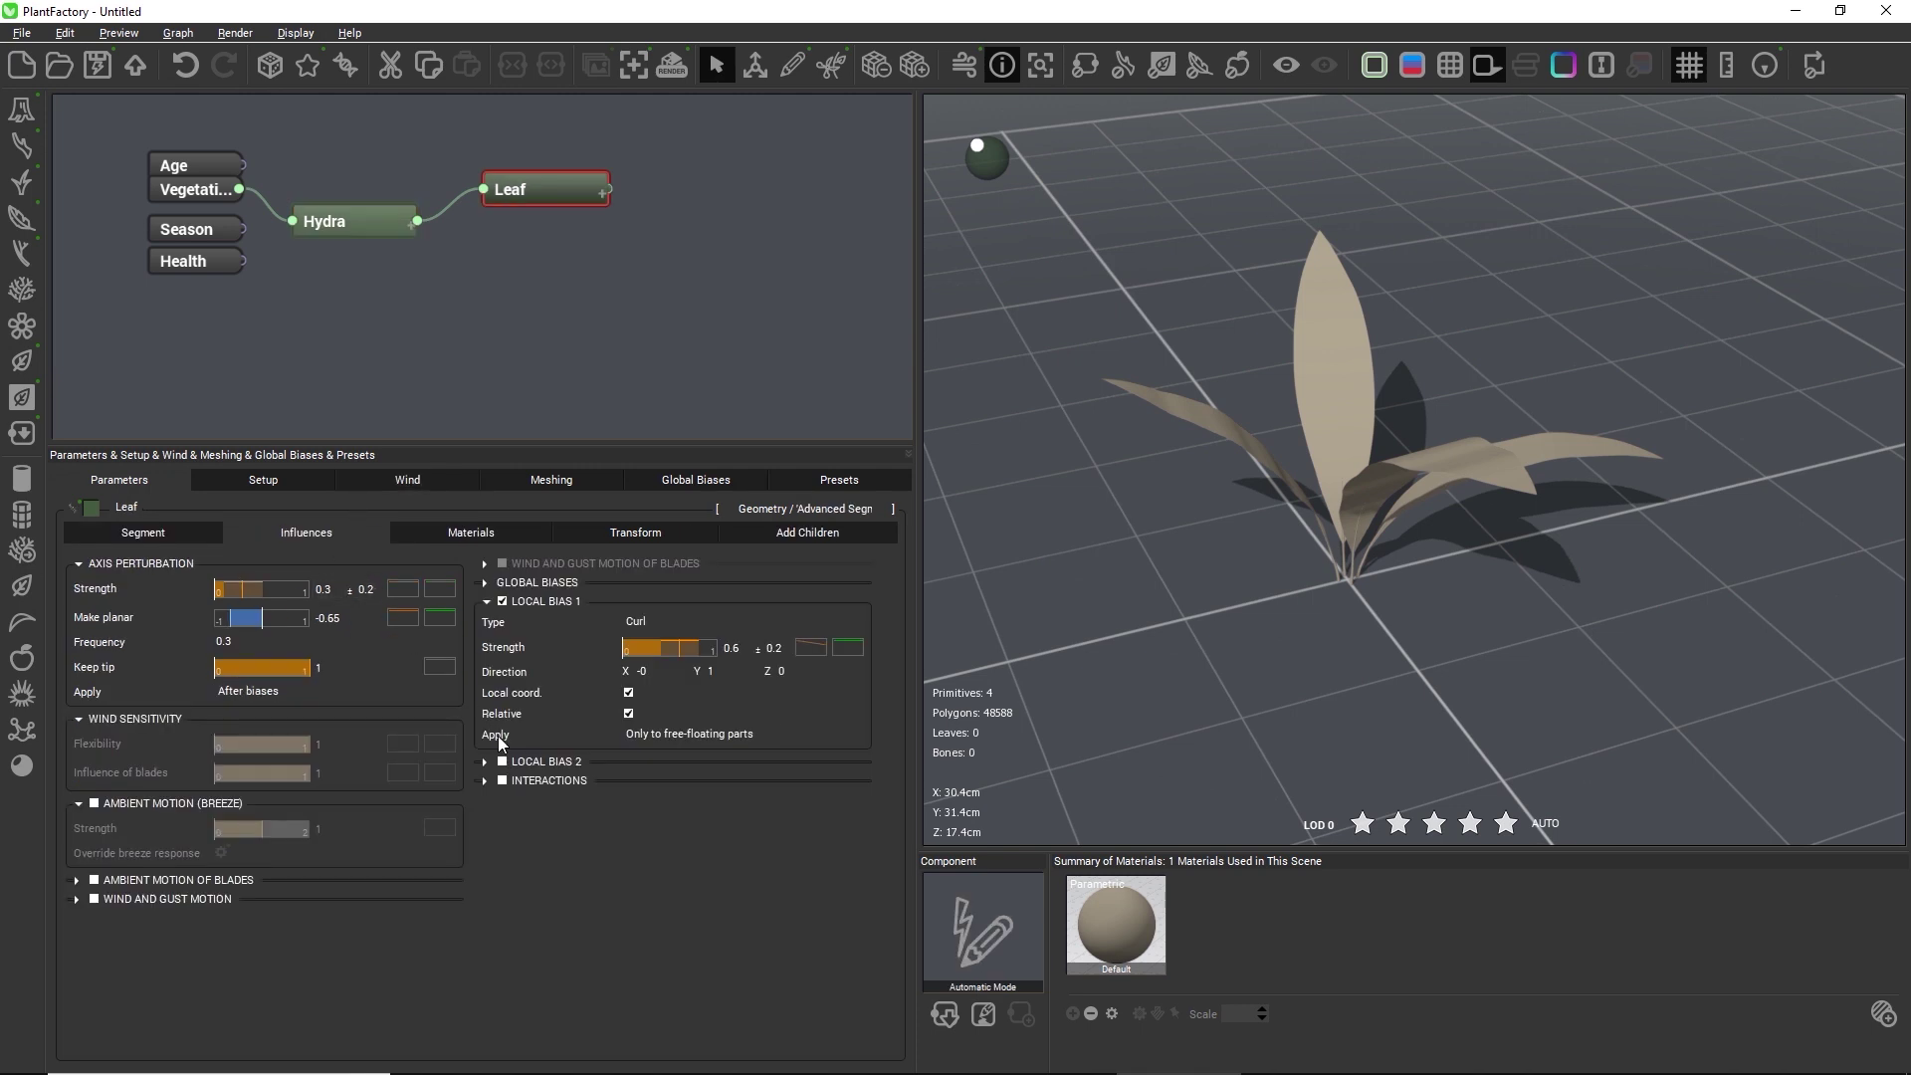
click(514, 765)
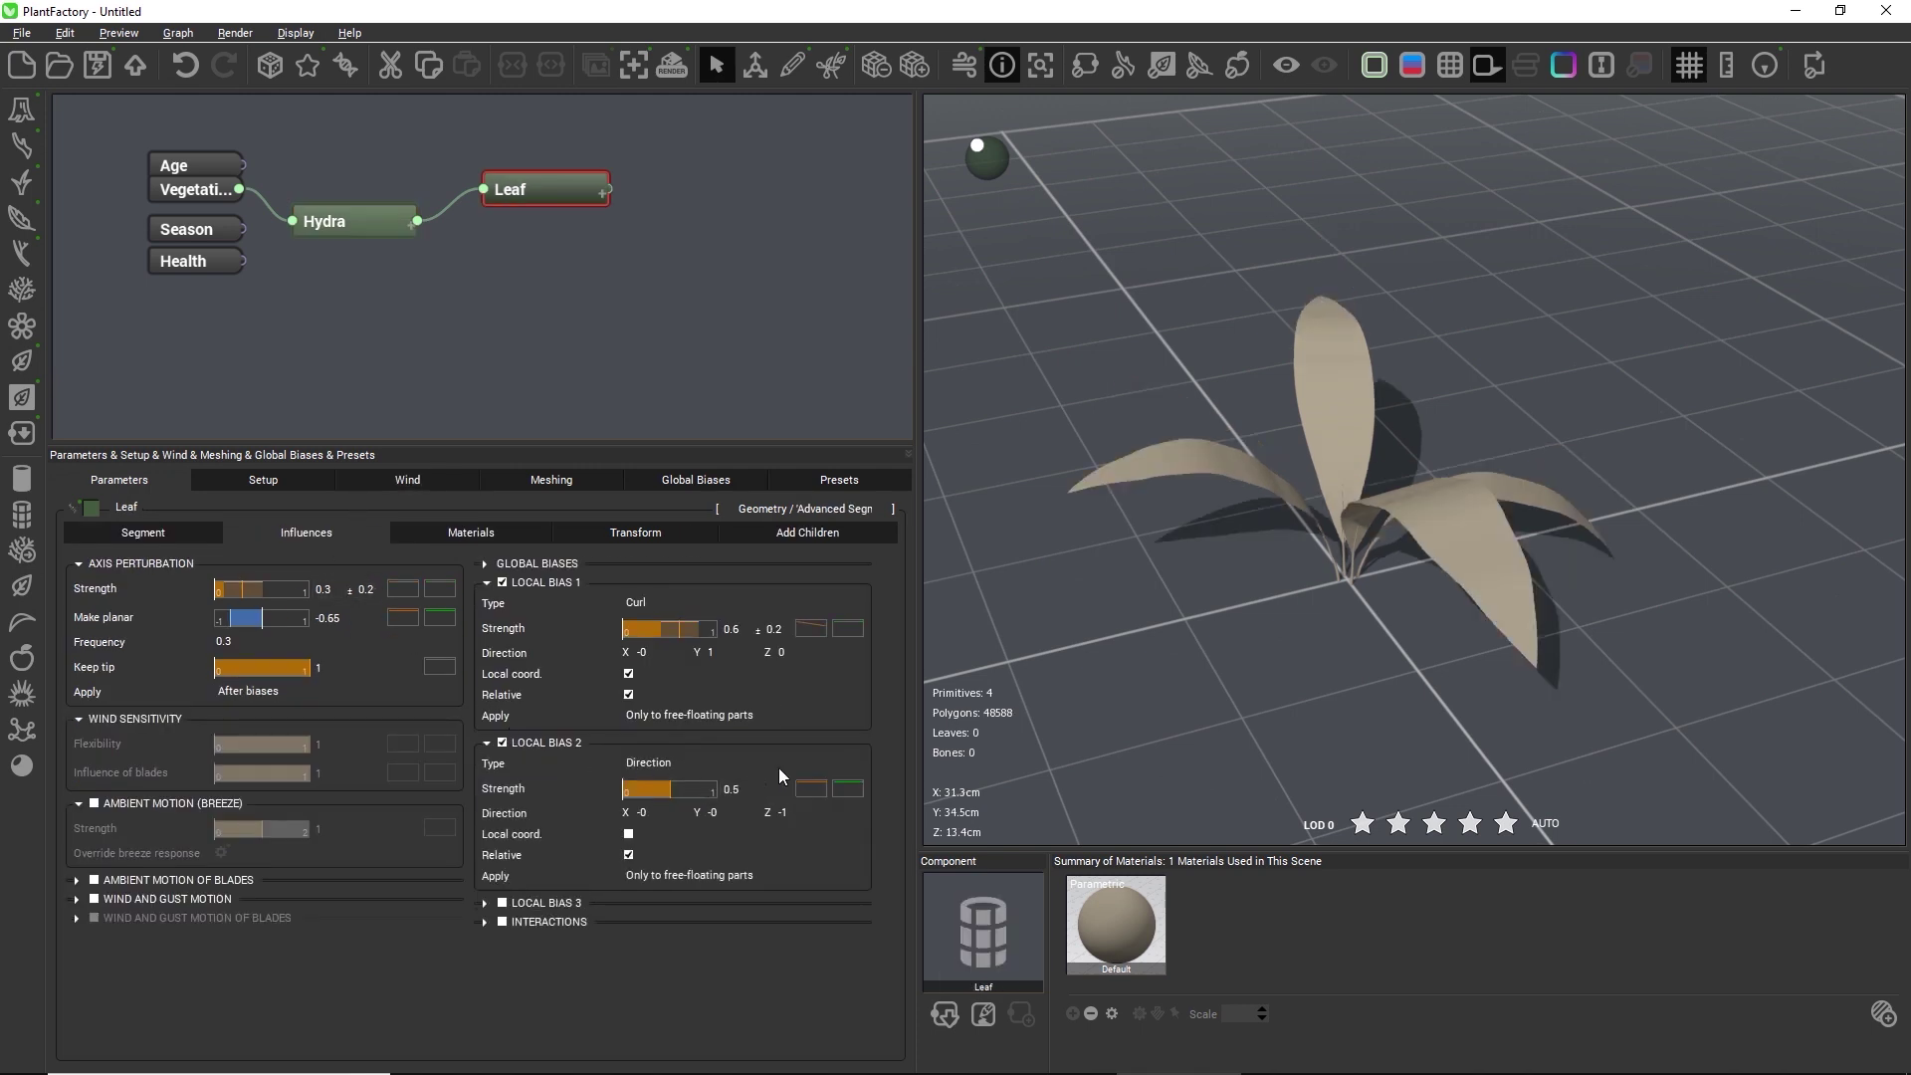
drag(1264, 625, 922, 778)
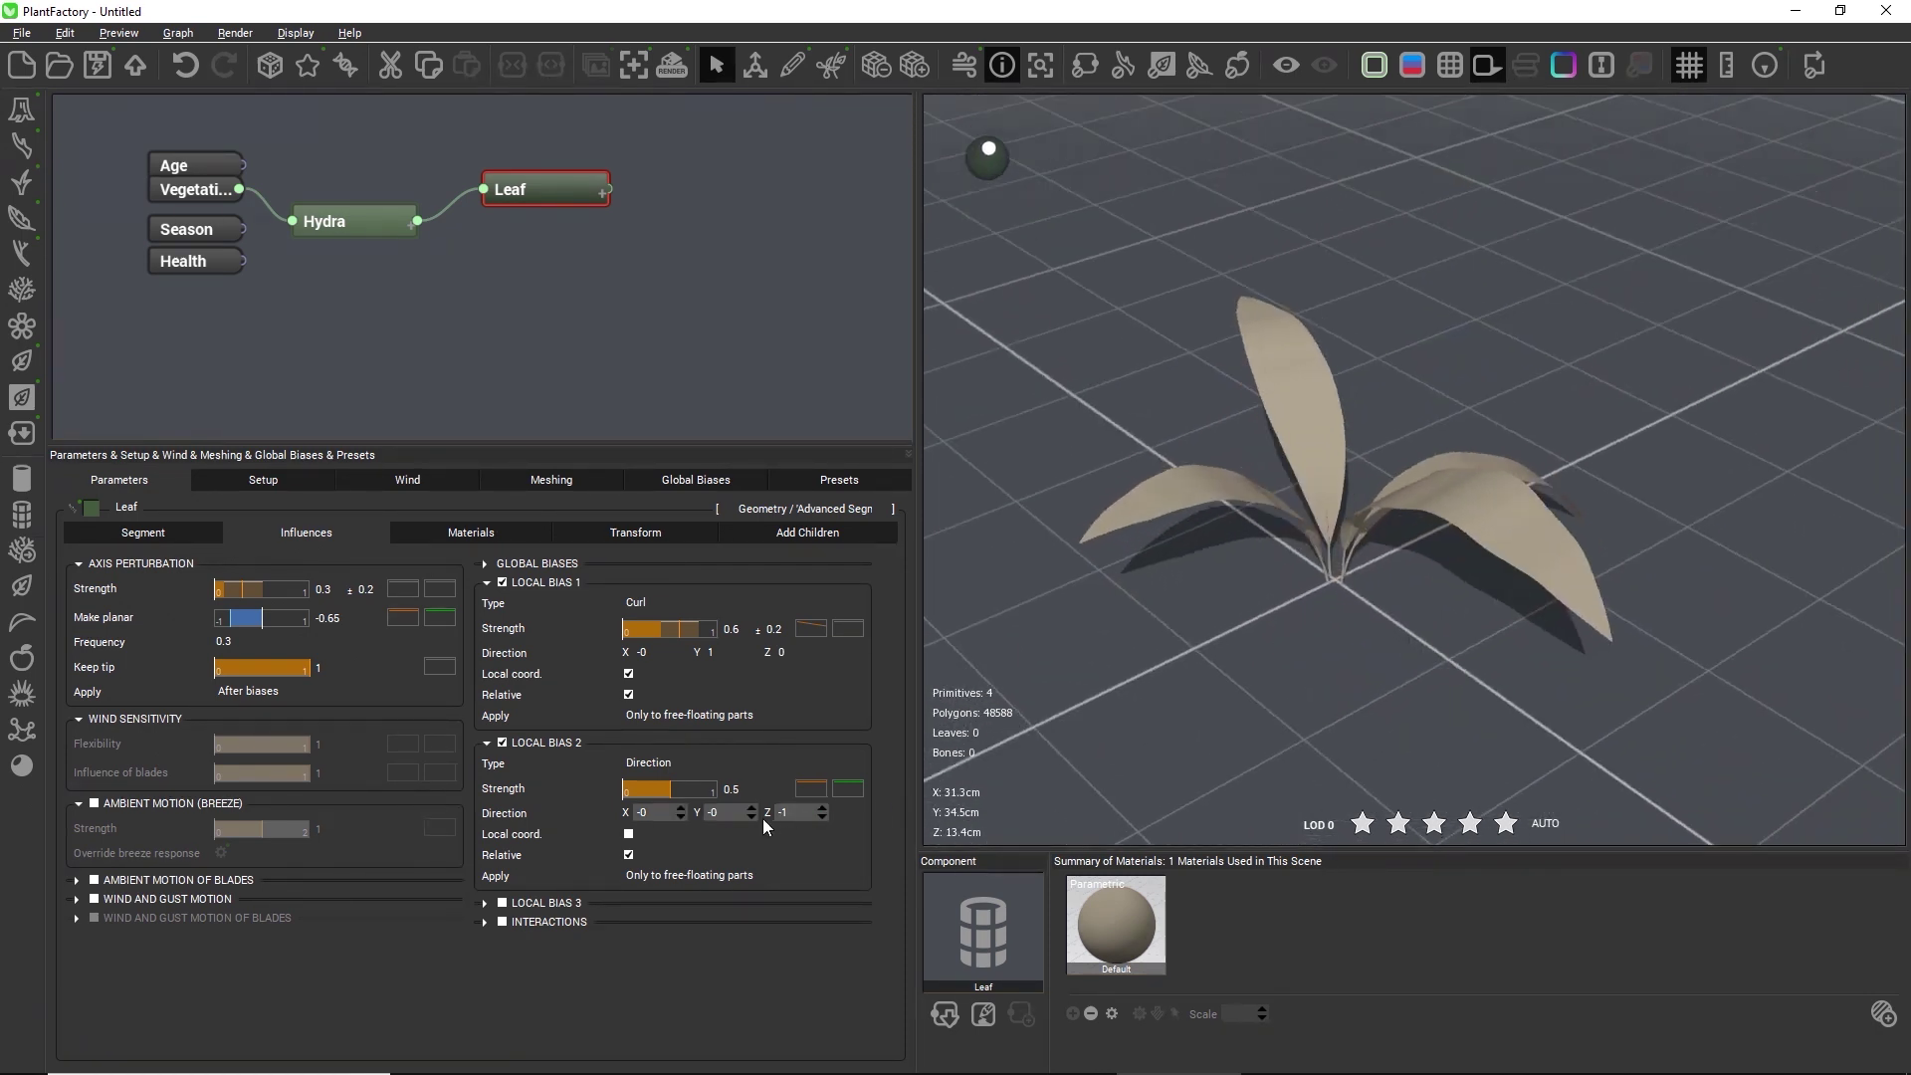
click(793, 812)
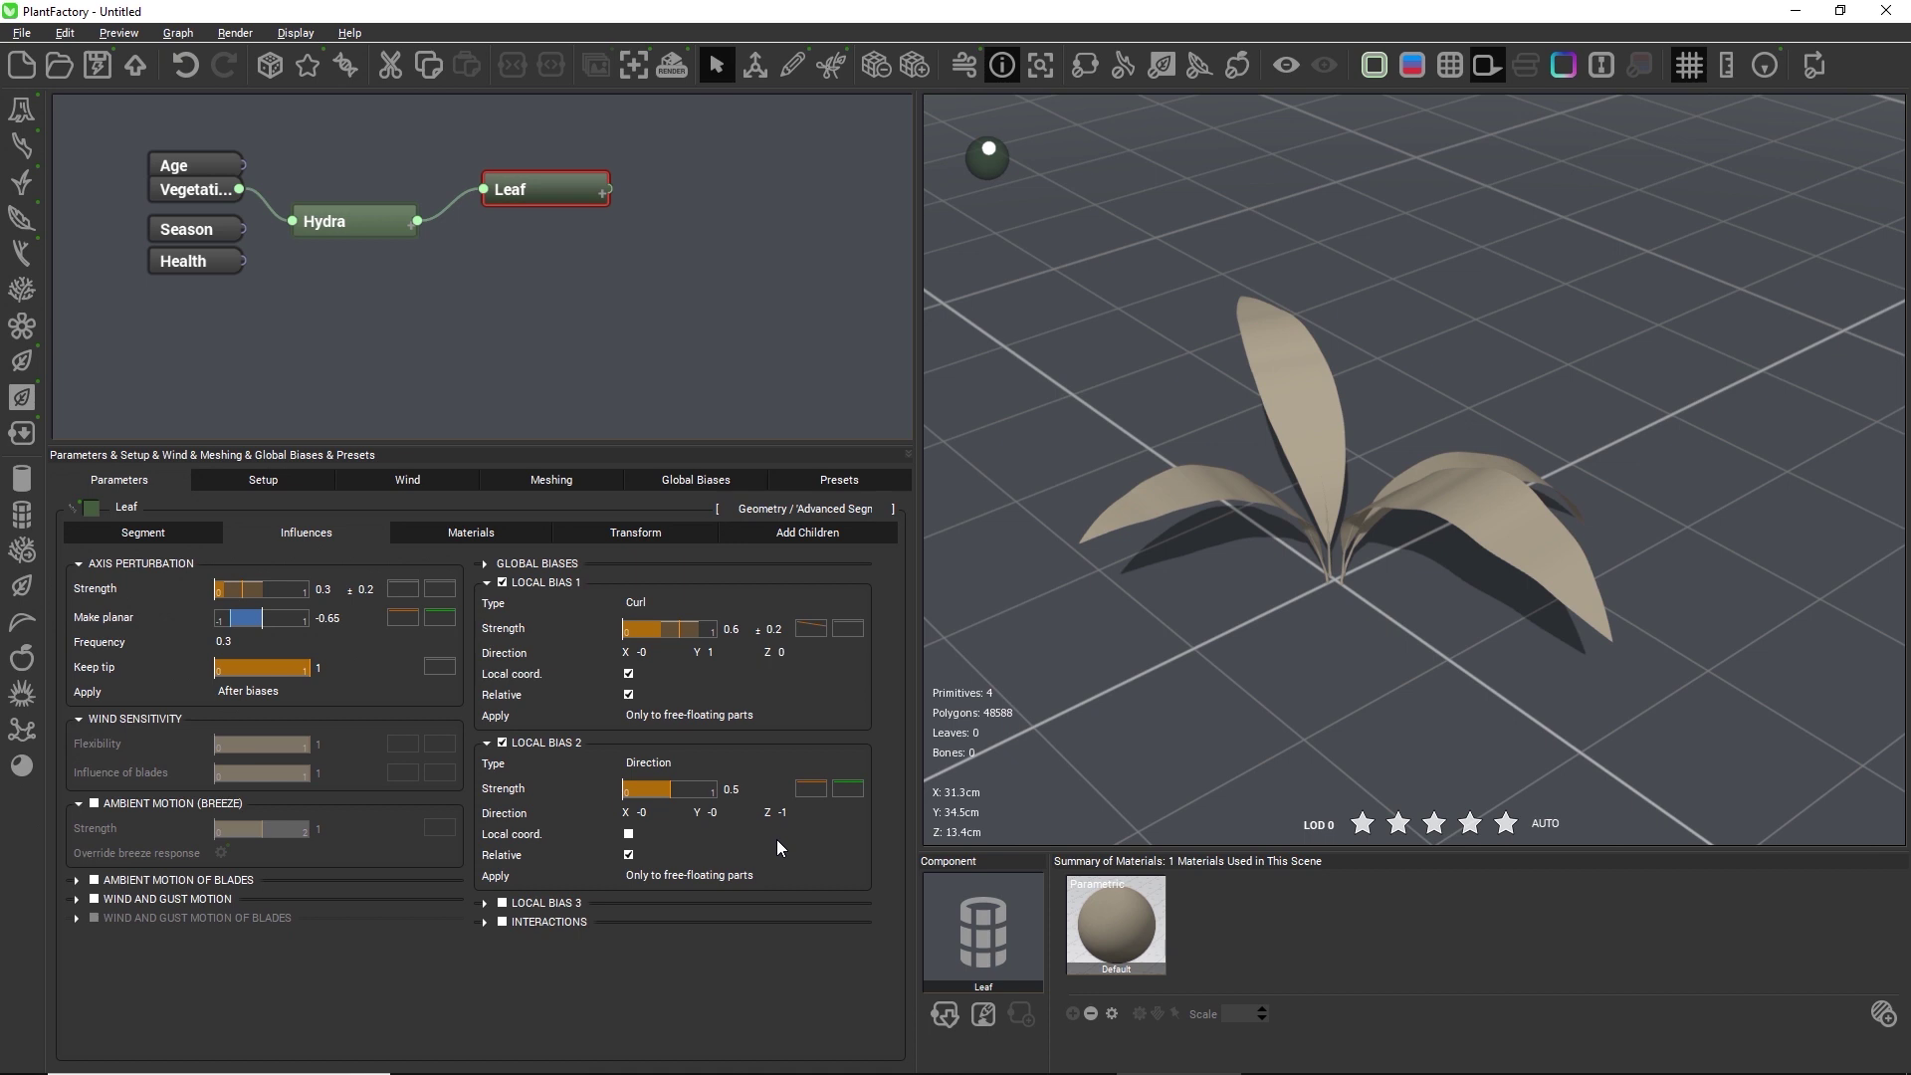
Edit the strength filter of Local Bias 2, lowering its start point to about 0.14.
right_click(808, 788)
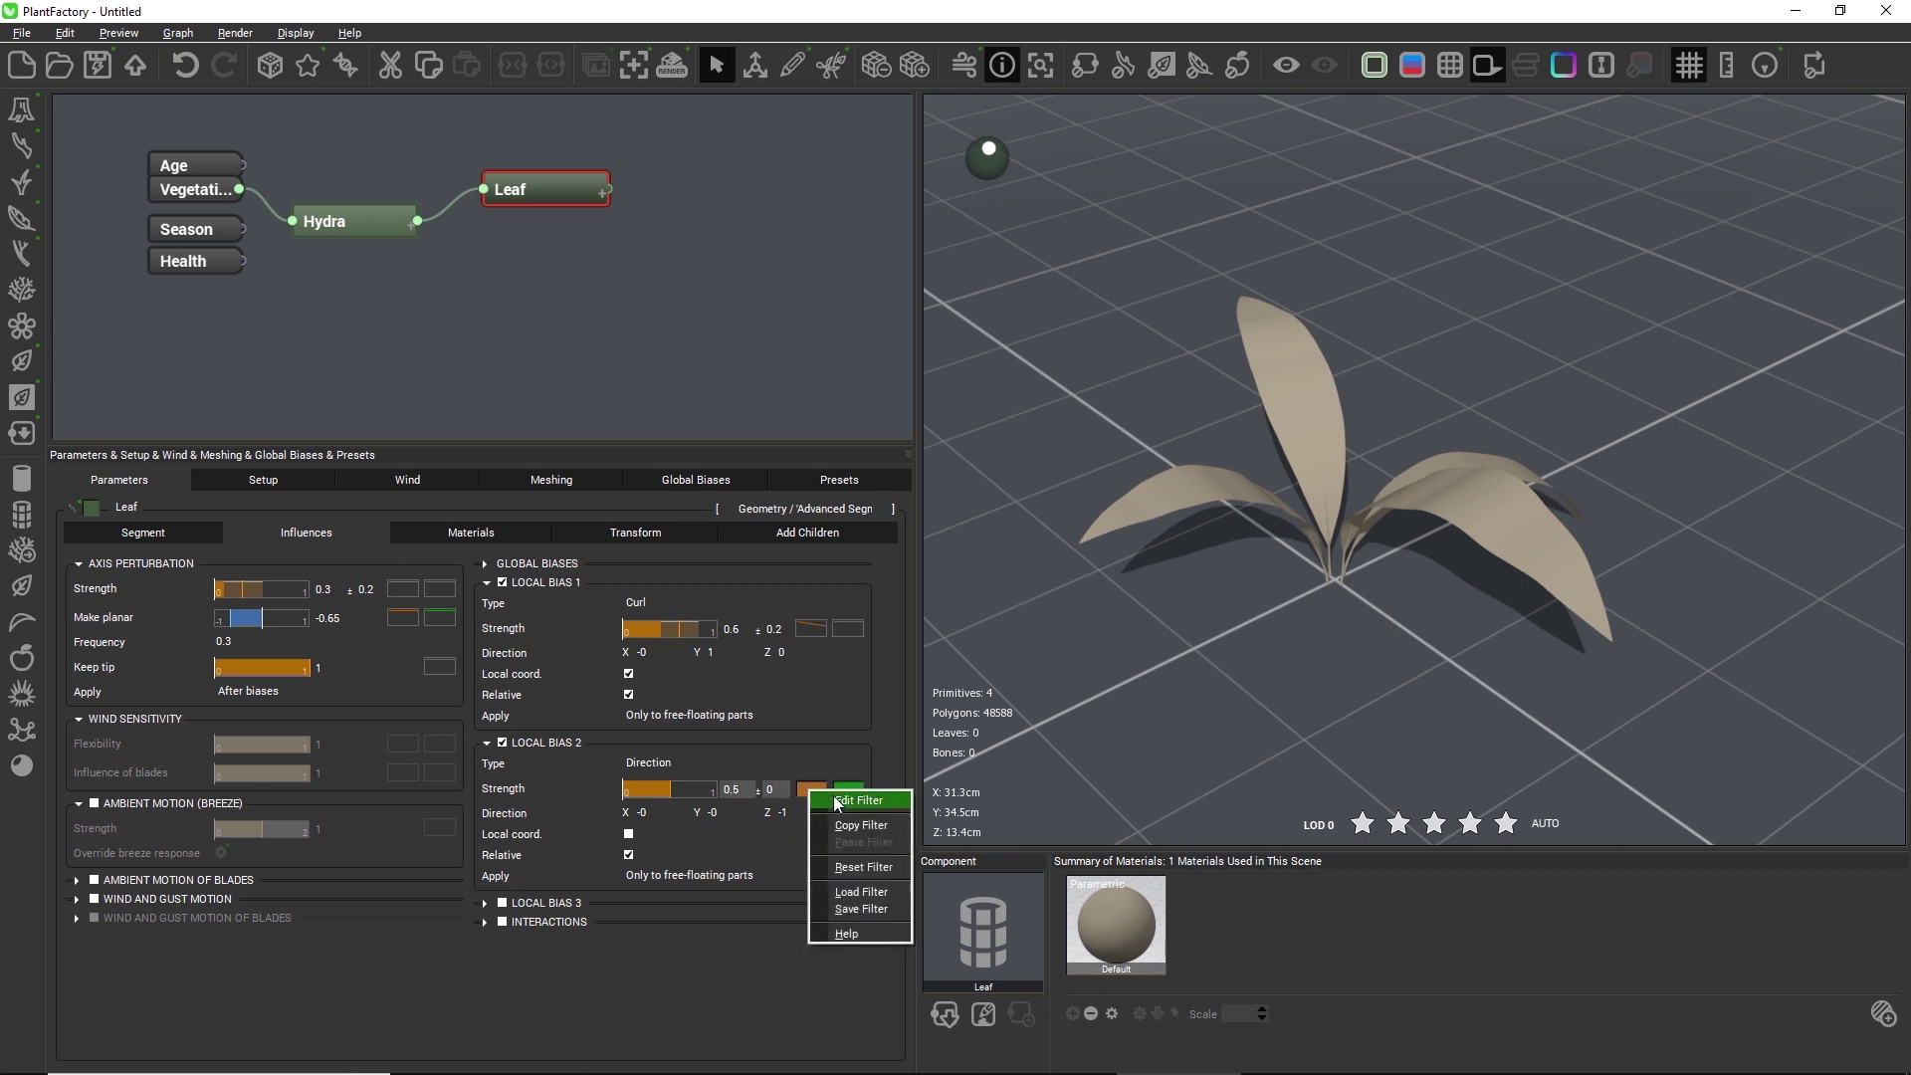
click(836, 801)
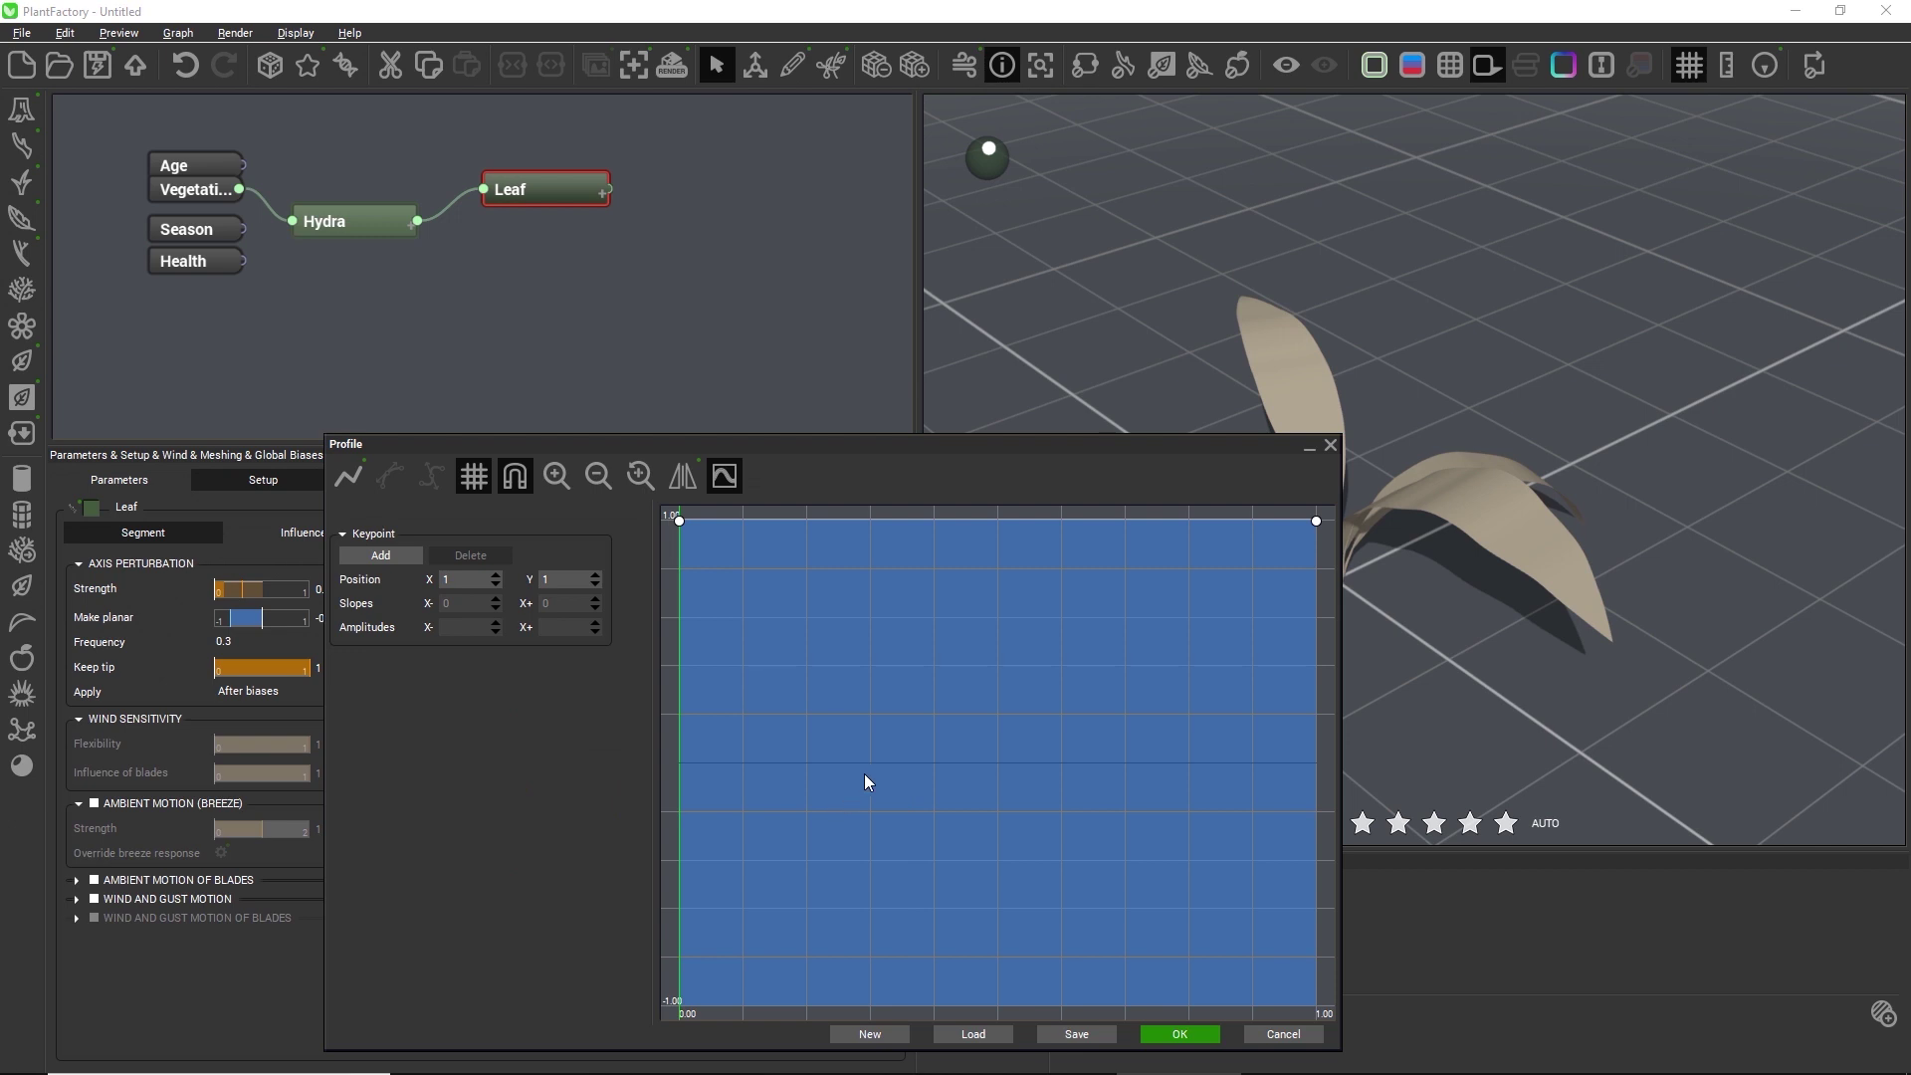
drag(684, 523, 679, 735)
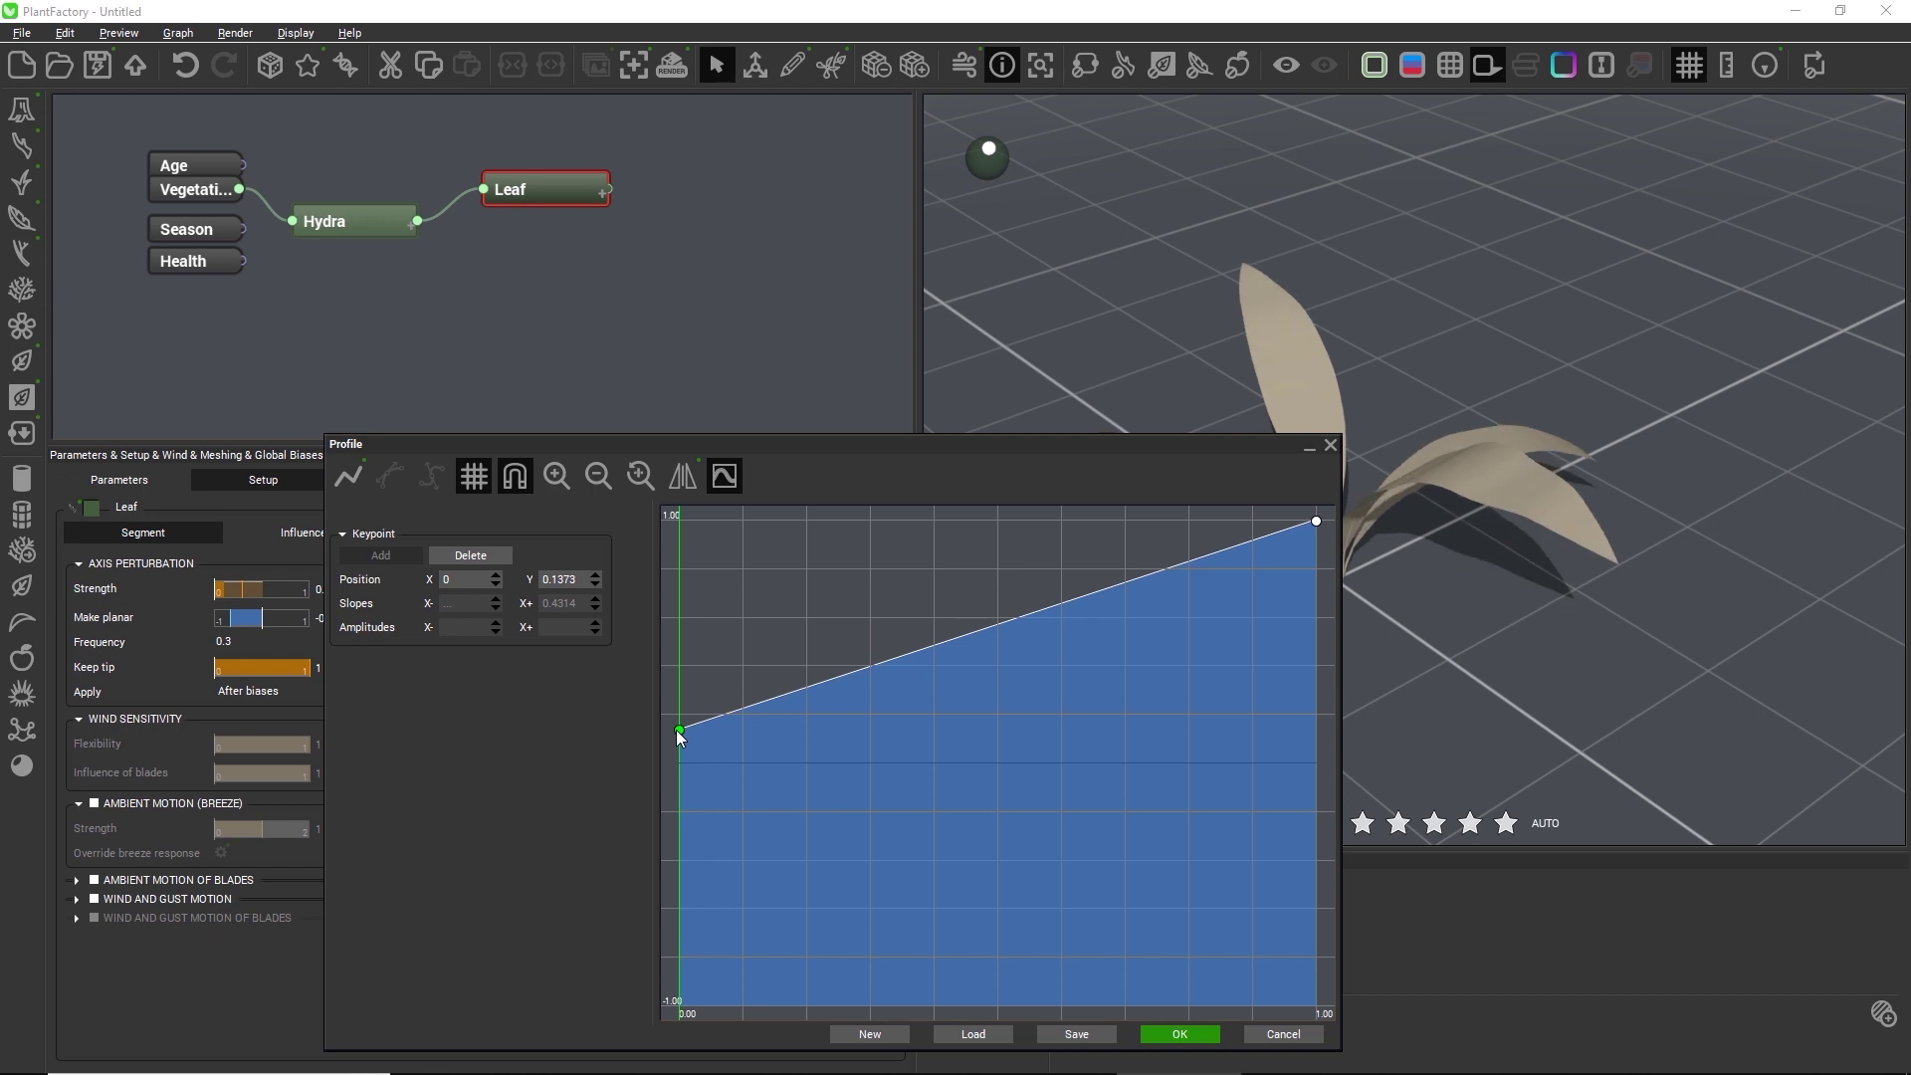
click(1185, 1033)
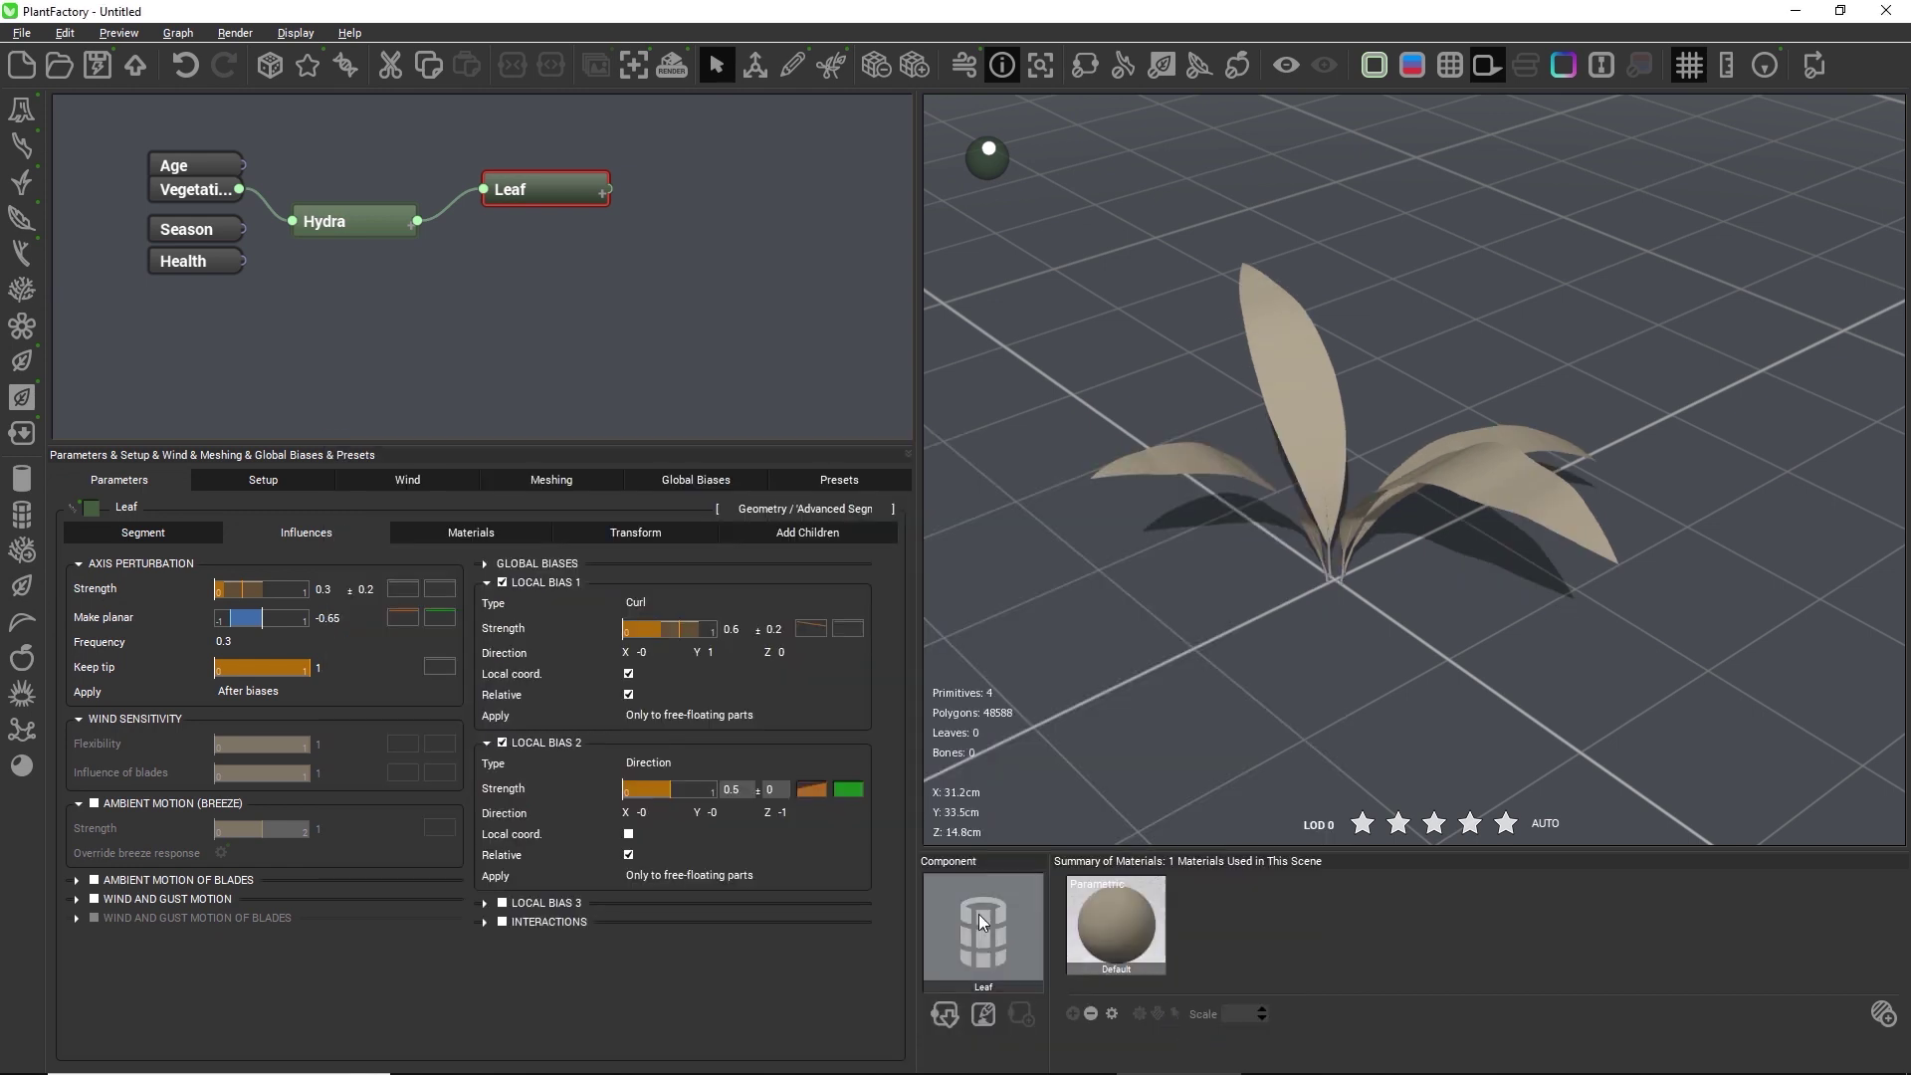
Set the strength of Local Bias 2 to 0.4 with a variation of 0.3.
double_click(747, 793)
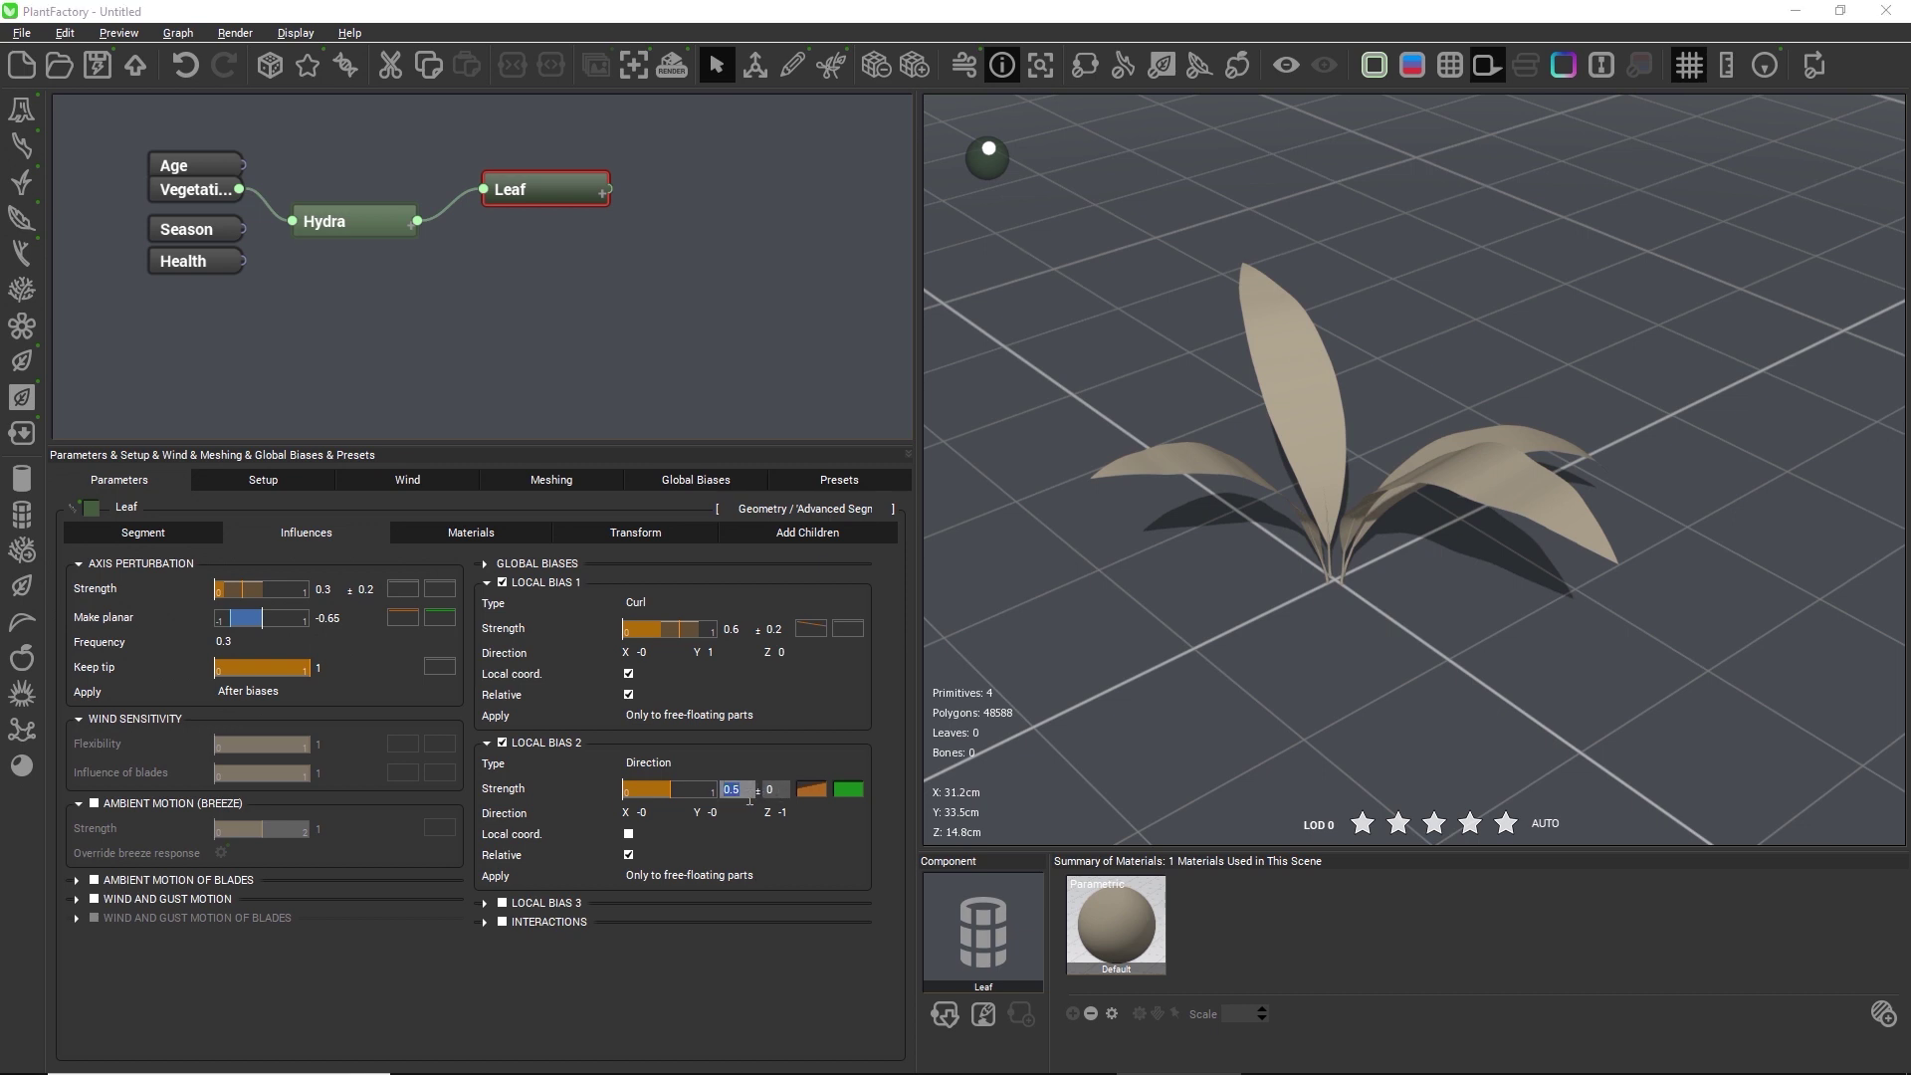
text(0.4)
key(Tab)
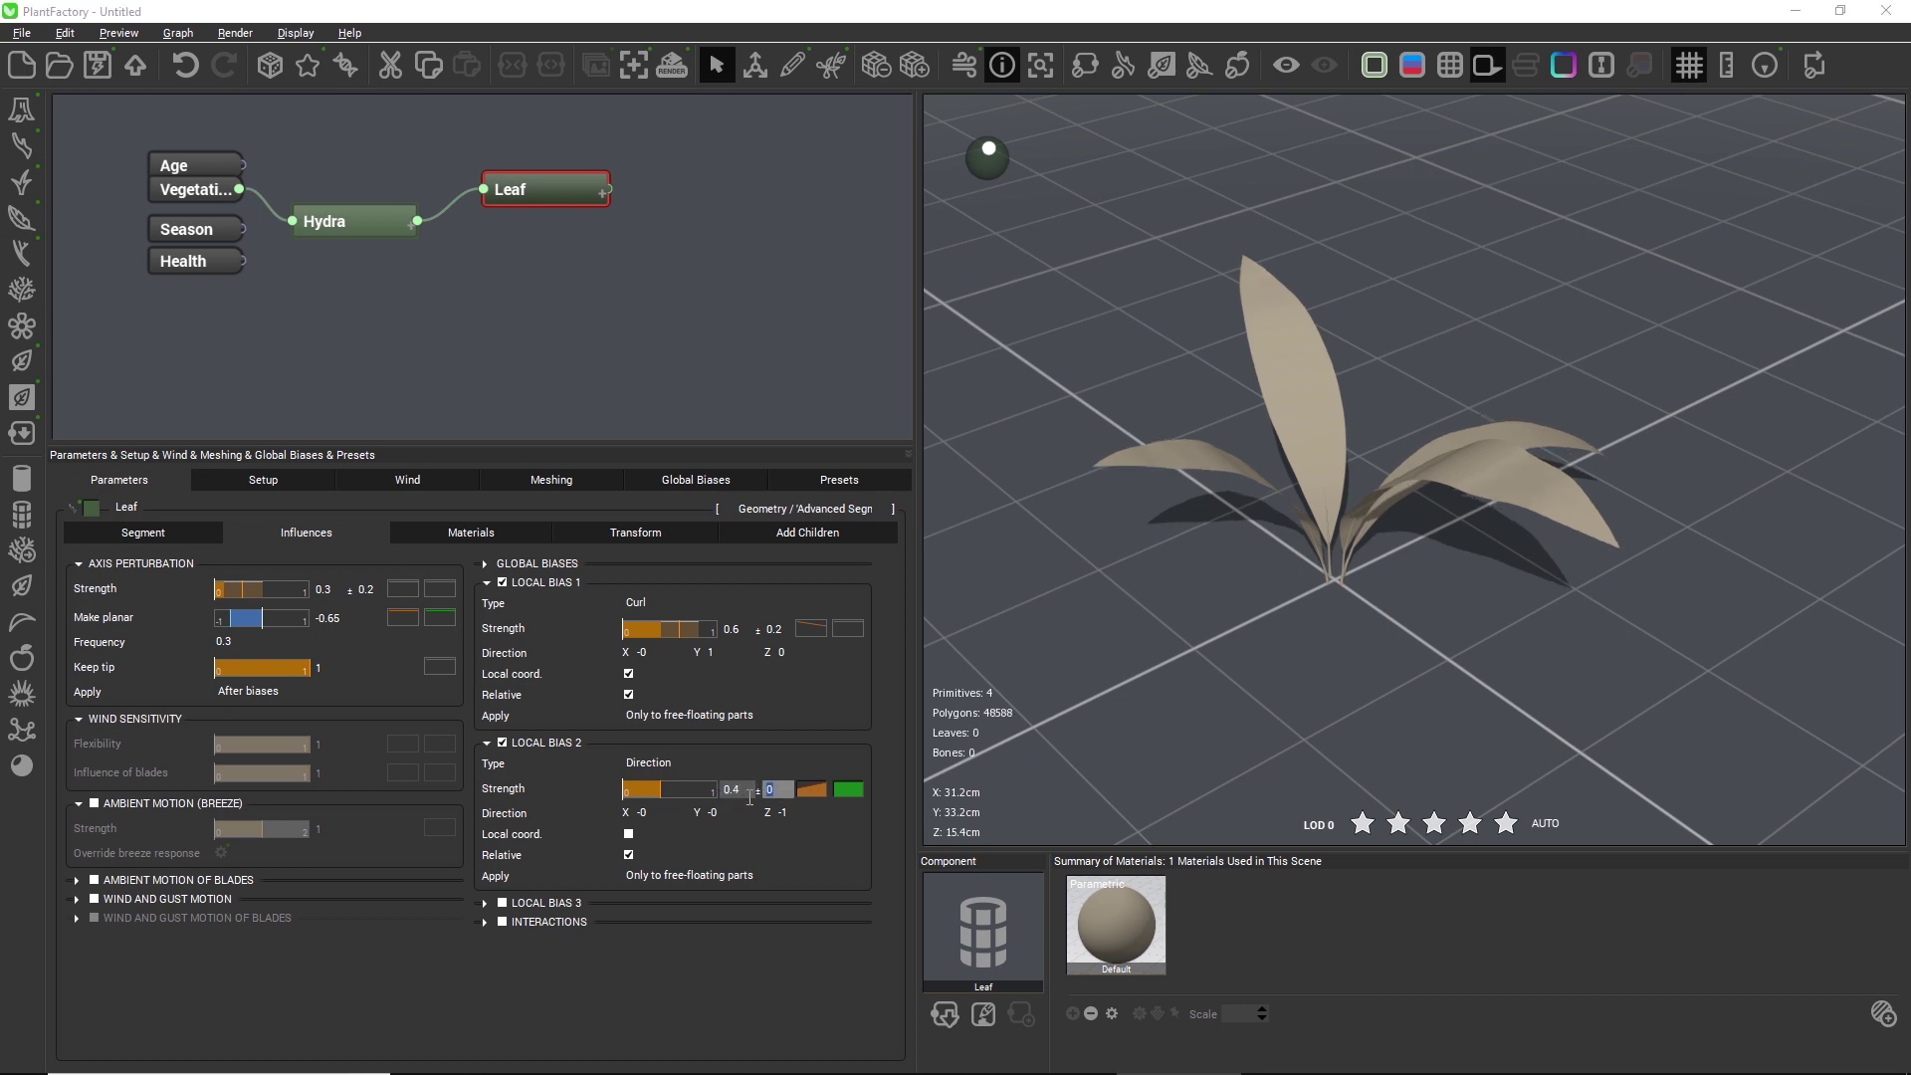
text(0.3)
key(Return)
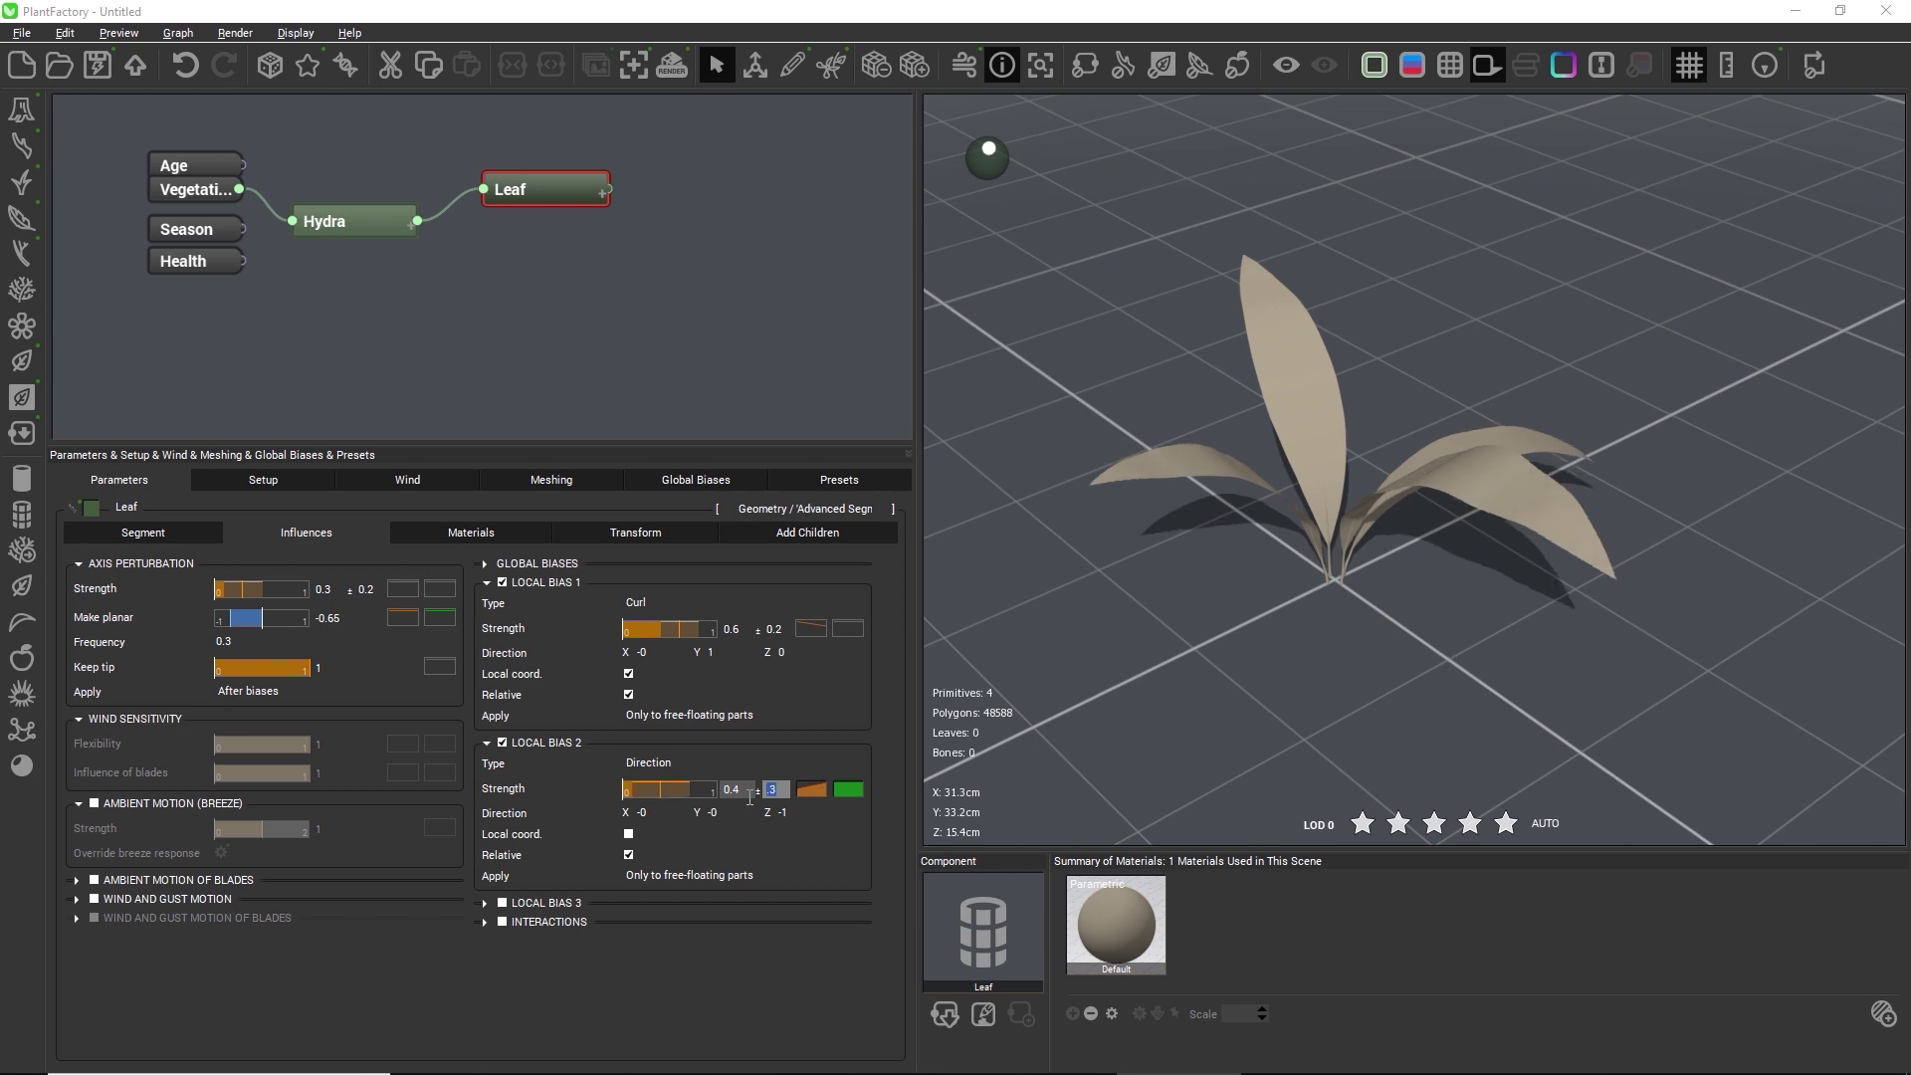
Enable Local Bias 3 as a Twist with strength 0 and a variation of 0.2, and inspect the leaves.
click(503, 902)
click(669, 907)
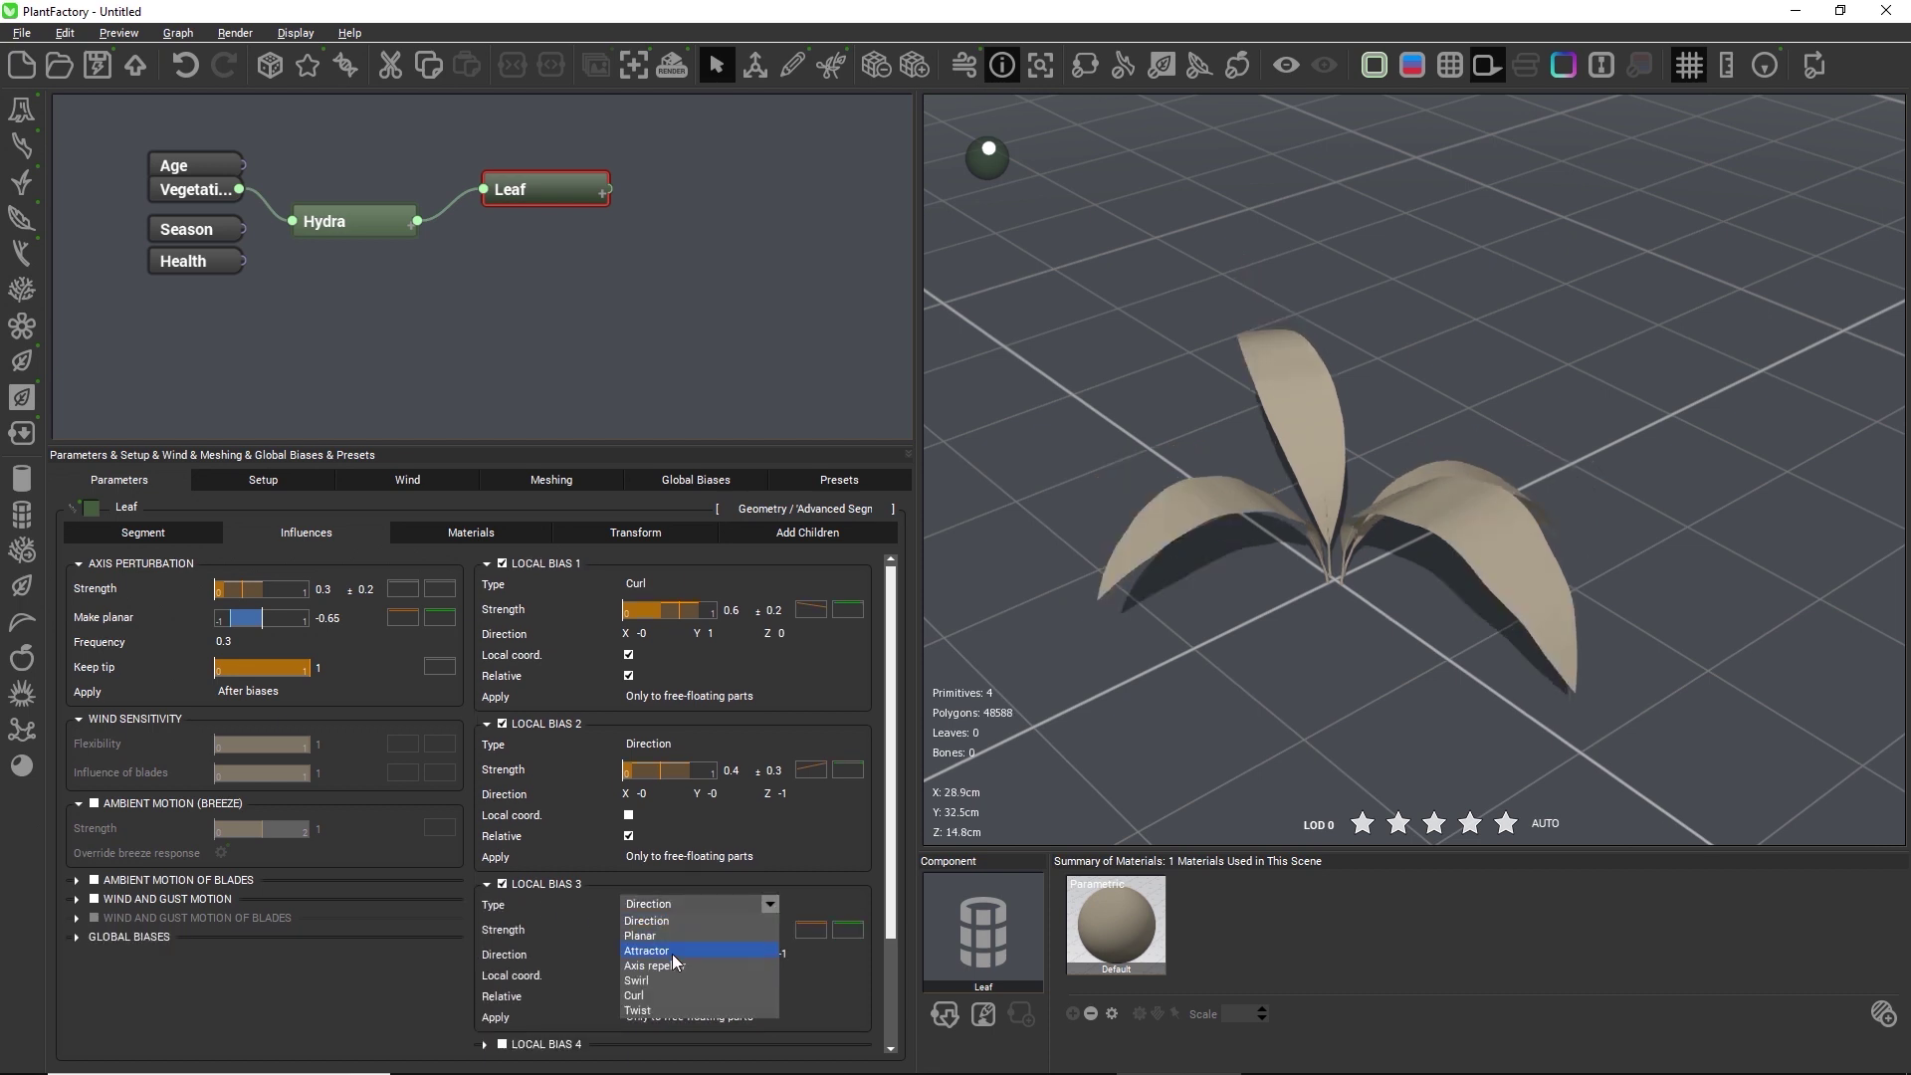
click(657, 1010)
click(737, 931)
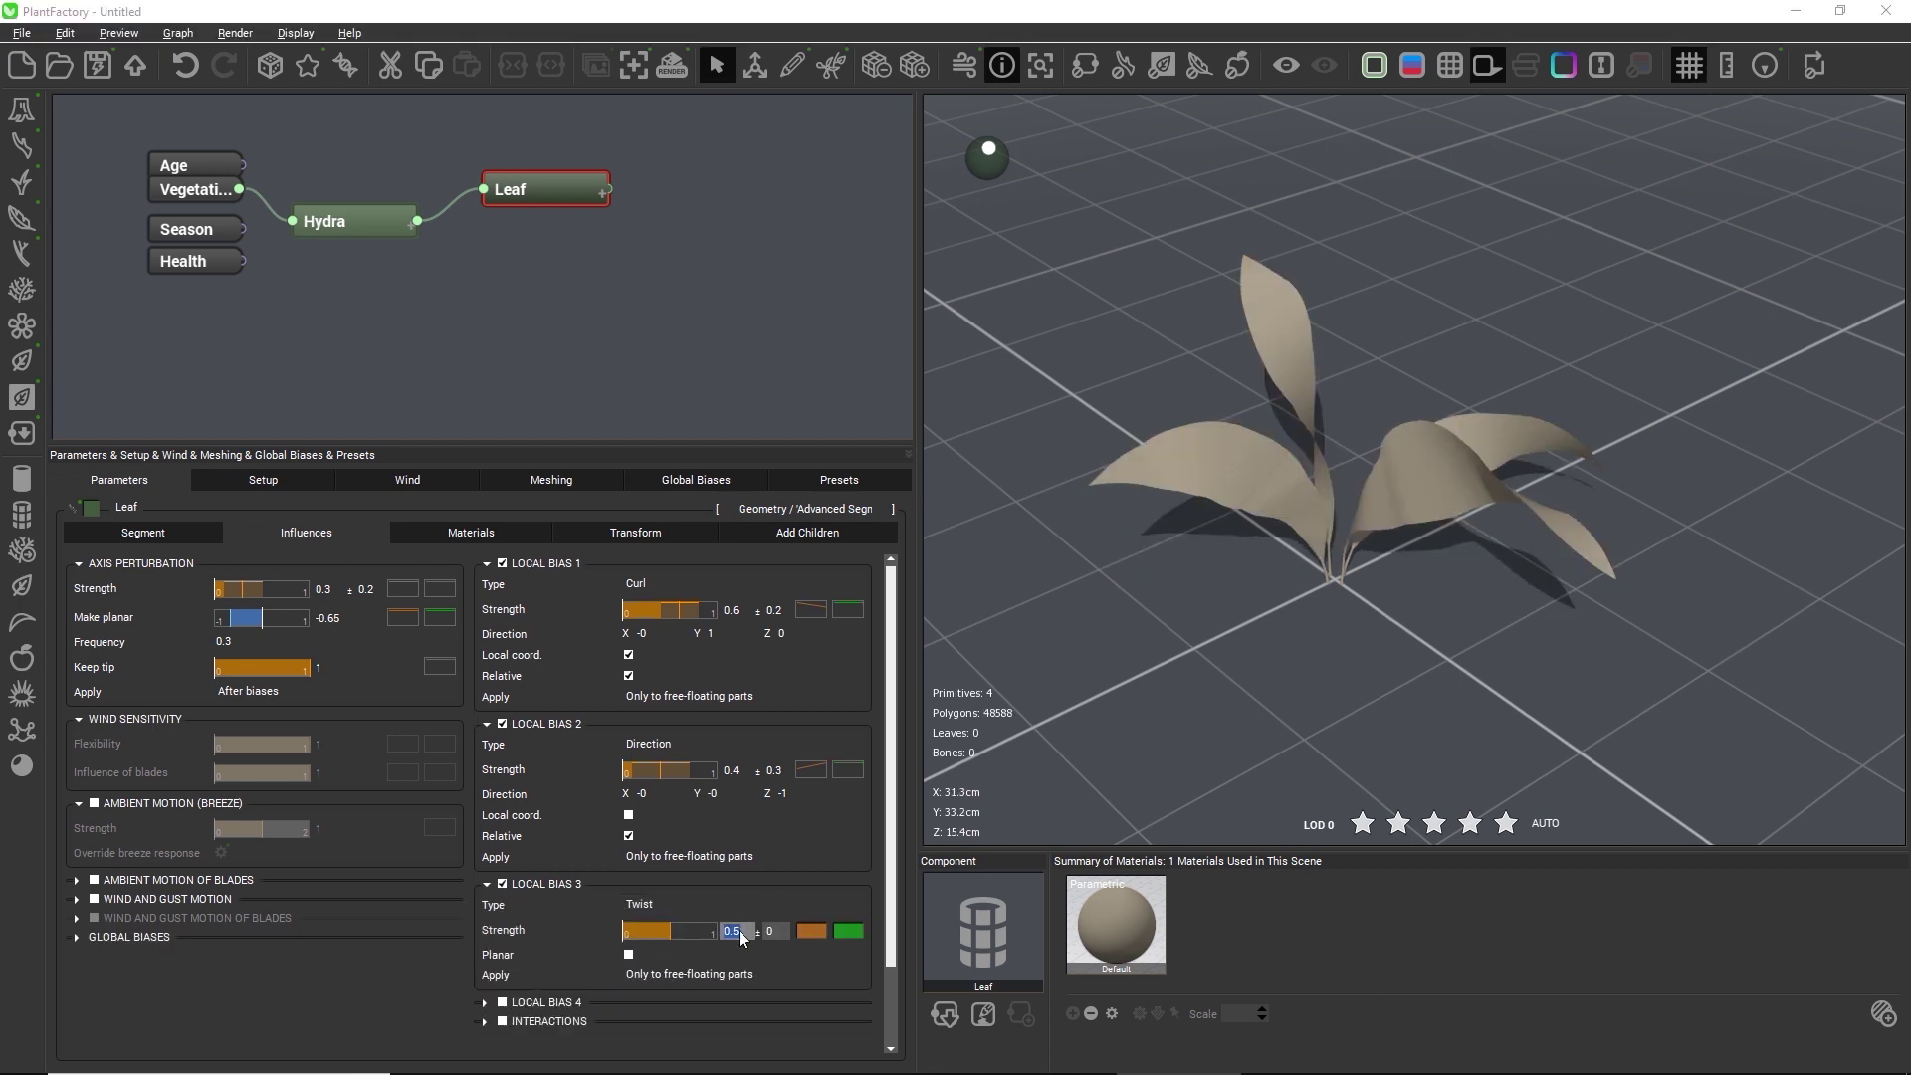
text(0)
key(Tab)
text(2)
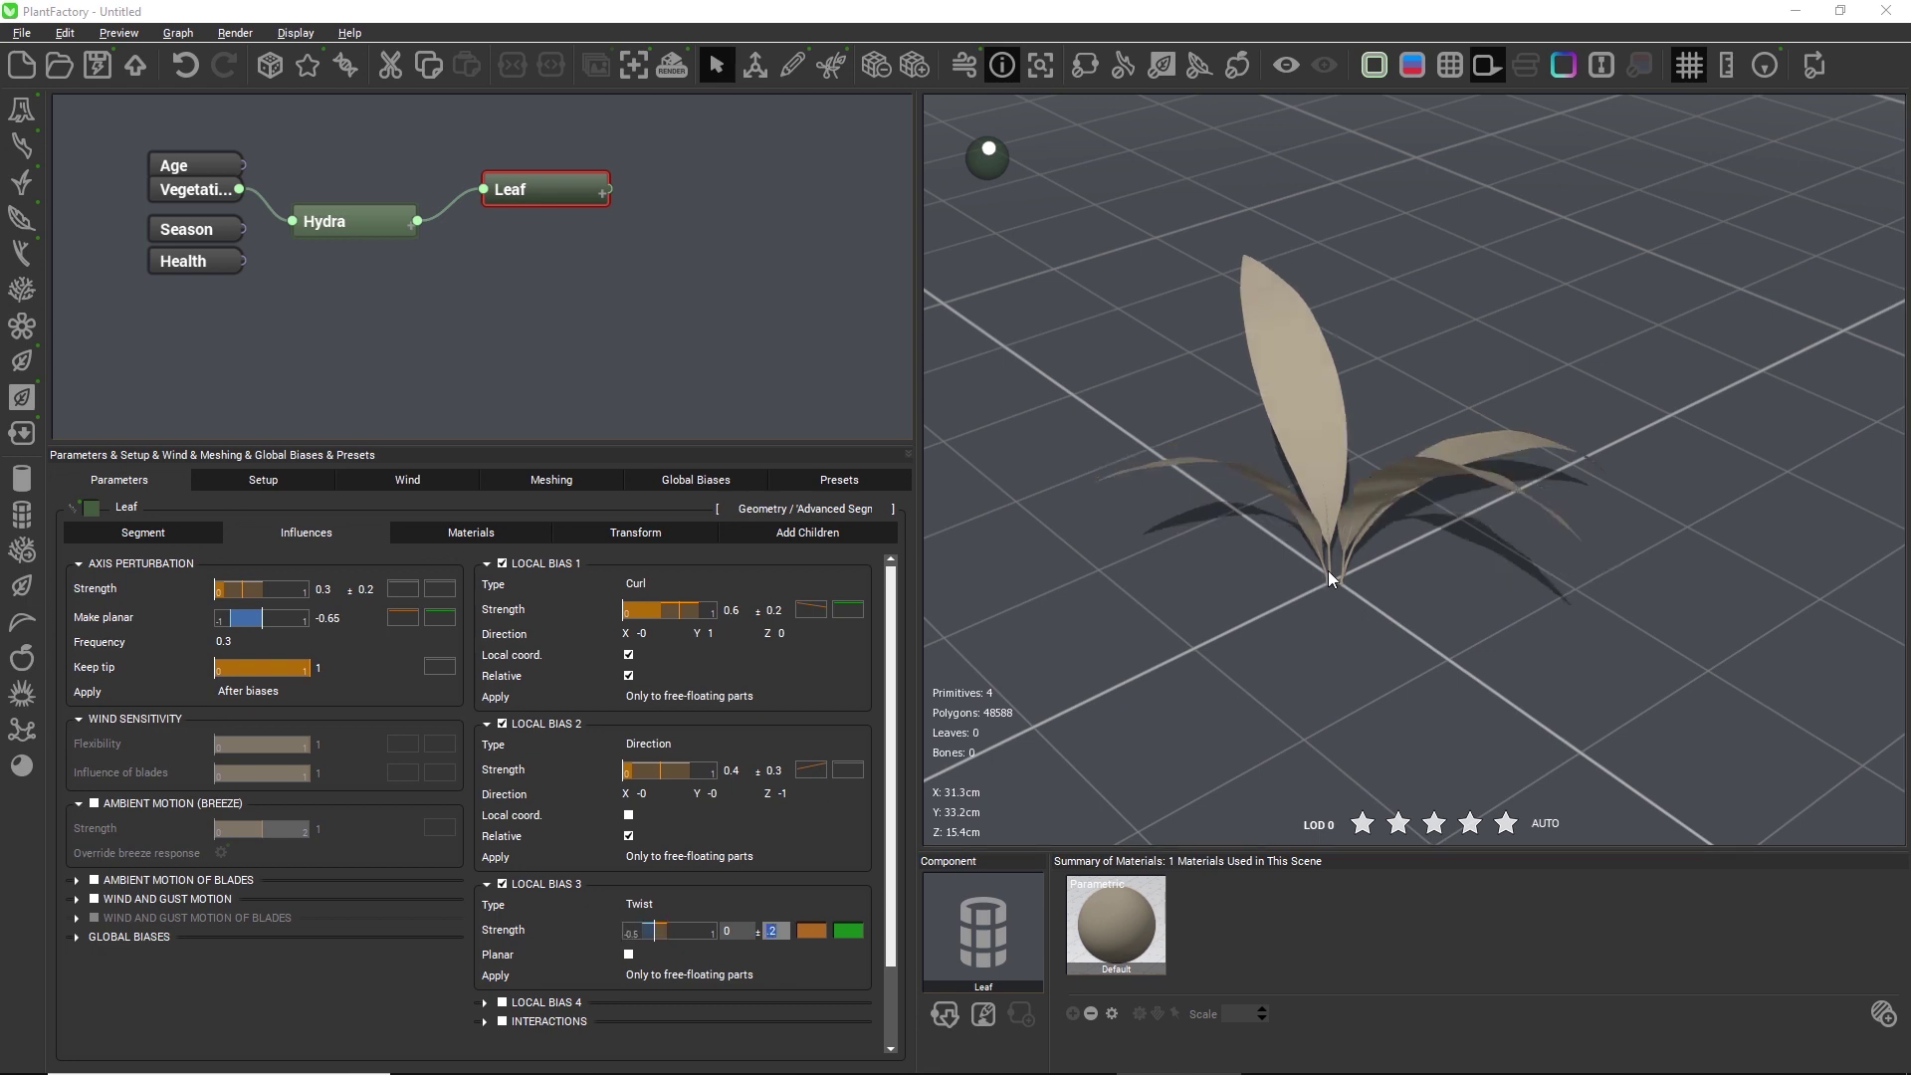
drag(1328, 570, 1453, 570)
Set the blade style of the Leaf segment to Full width.
click(139, 535)
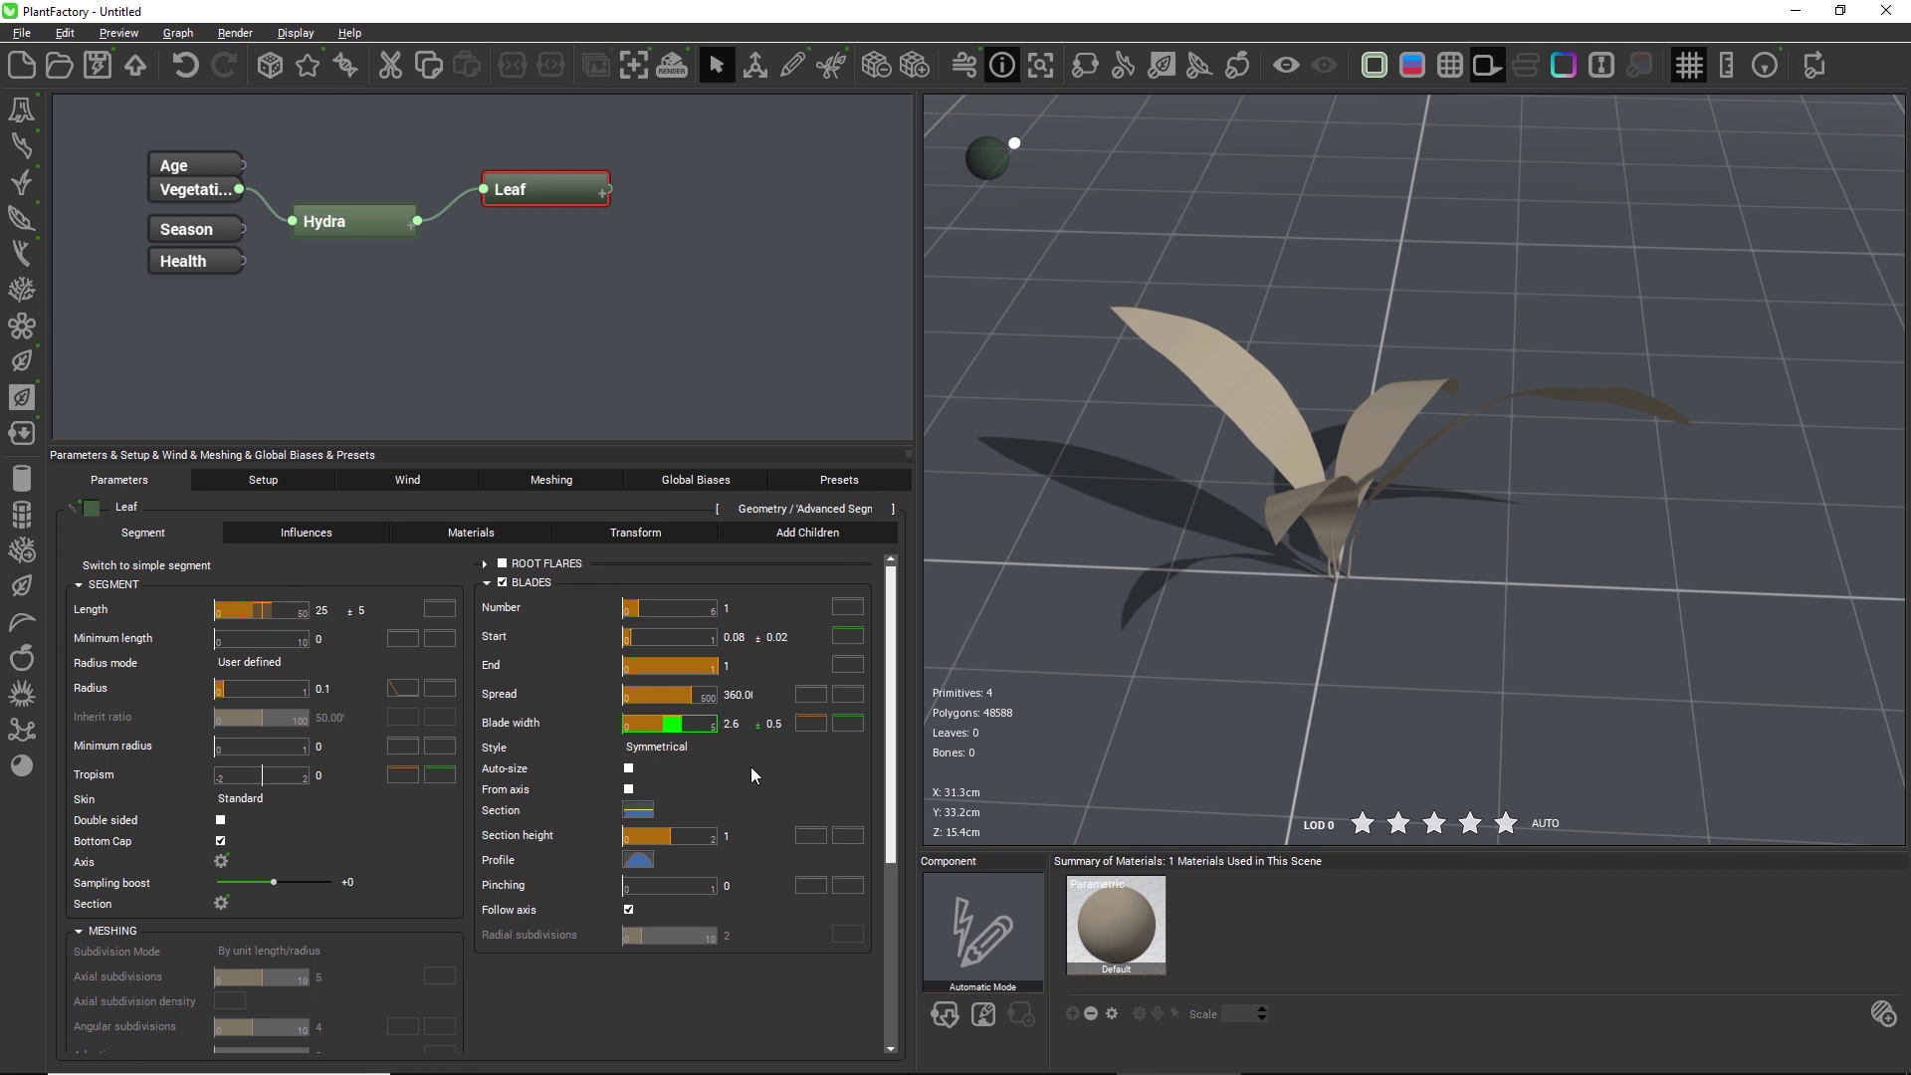
click(695, 747)
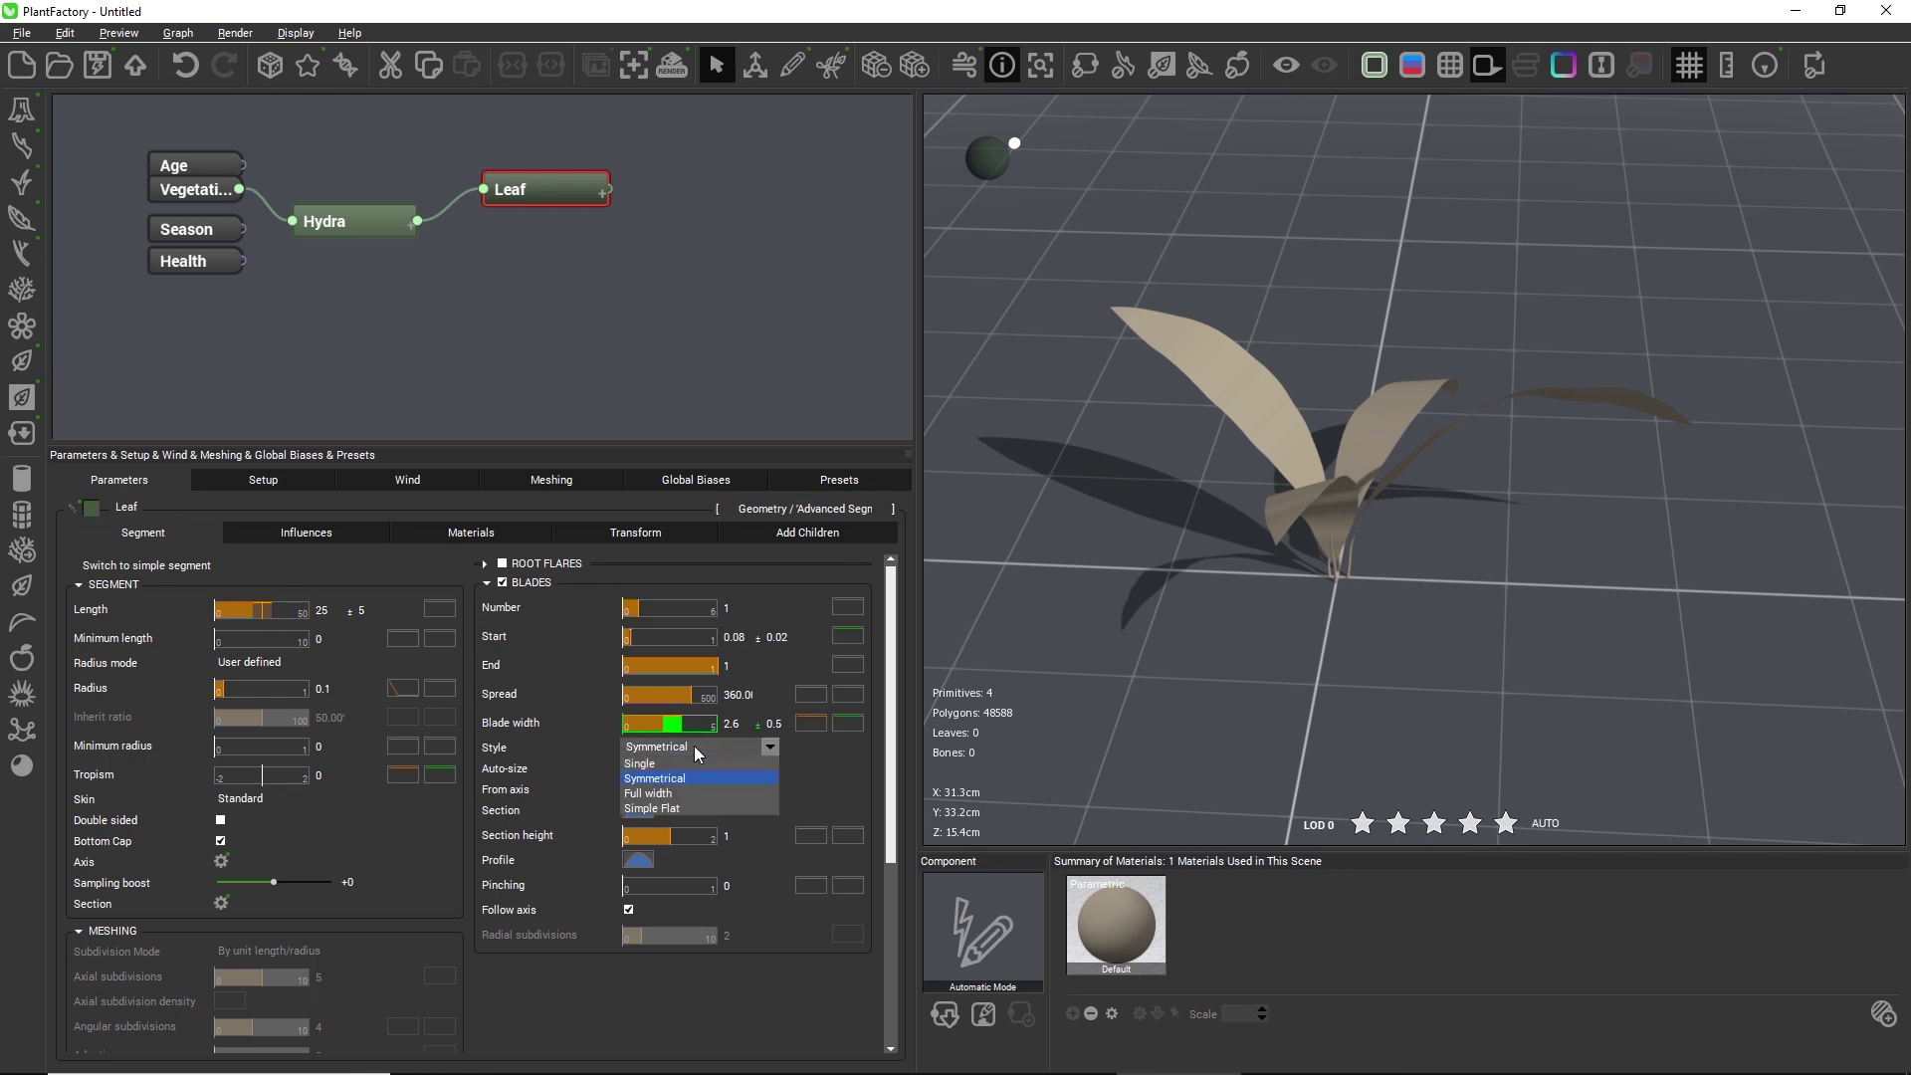
click(659, 793)
Add a narrow central dip to the blade section profile, with one shoulder keypoint on each side of it.
click(647, 814)
click(659, 823)
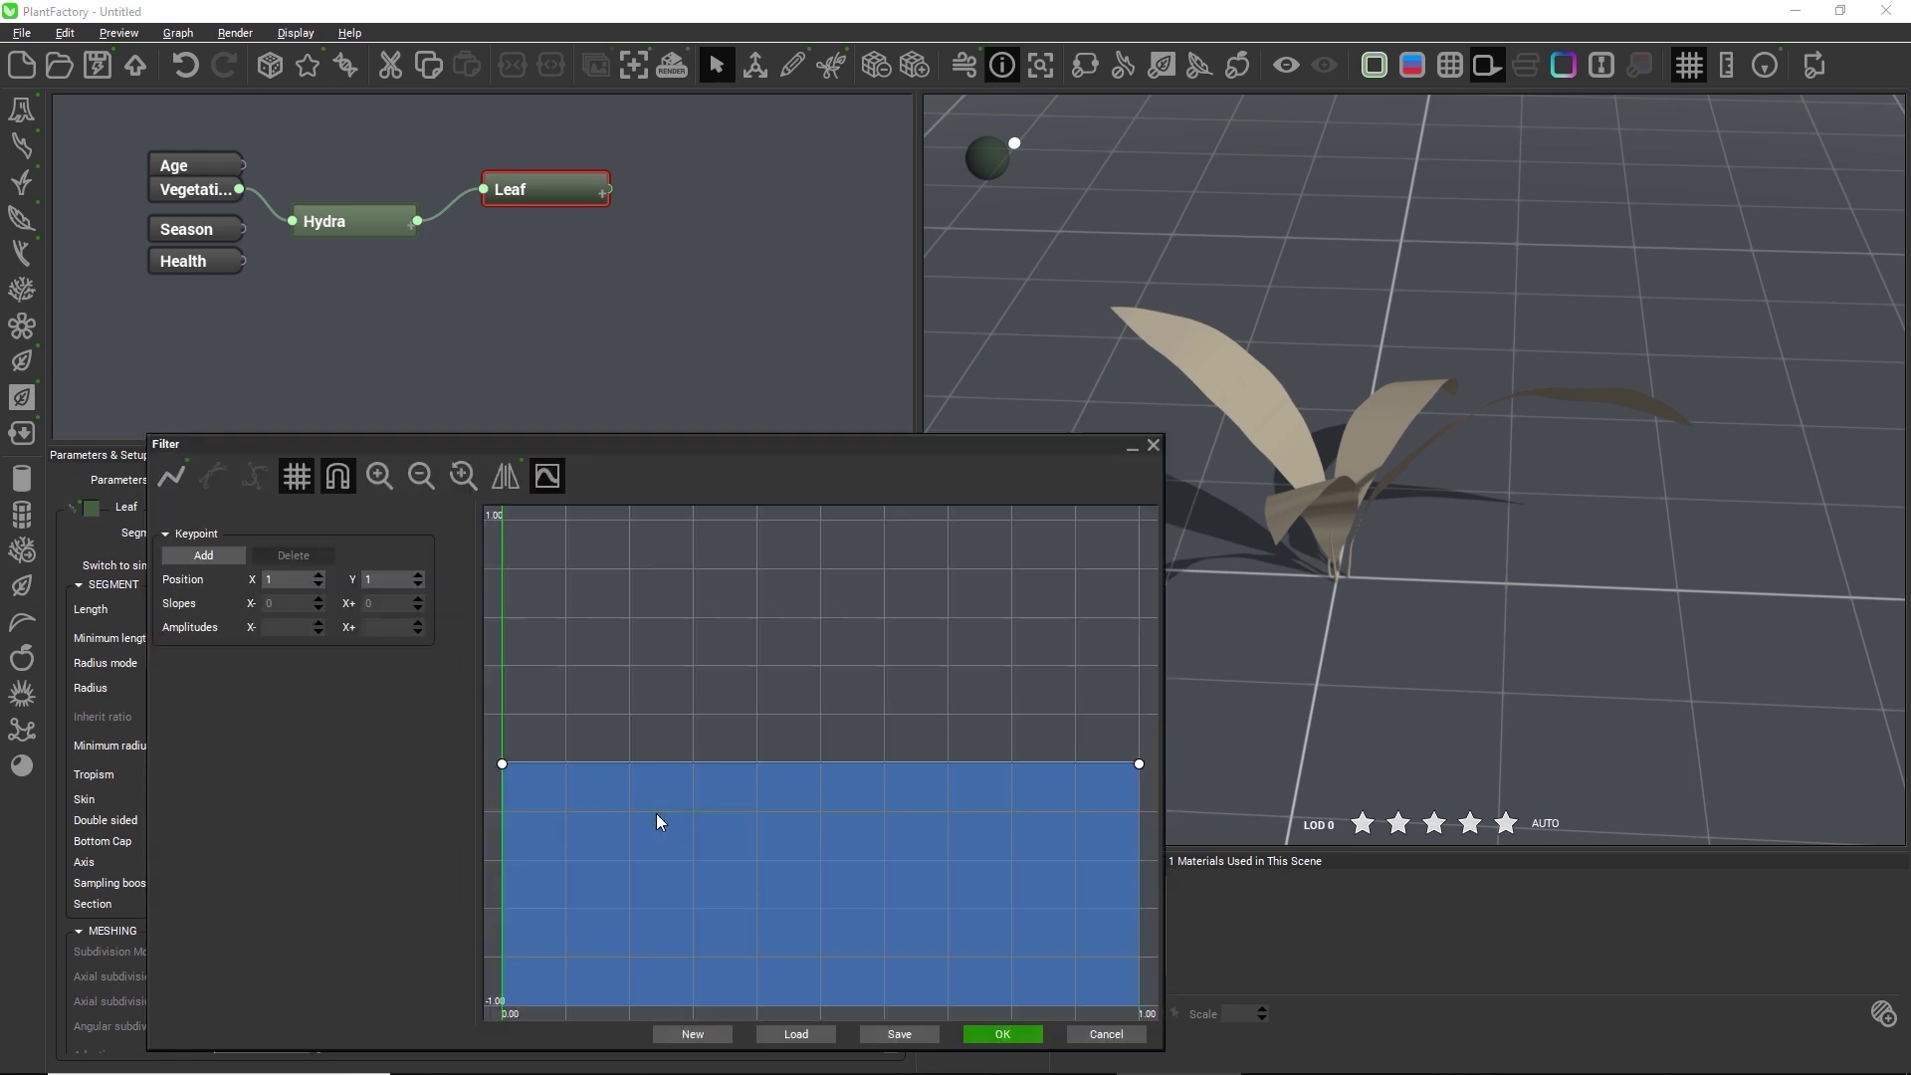
click(820, 803)
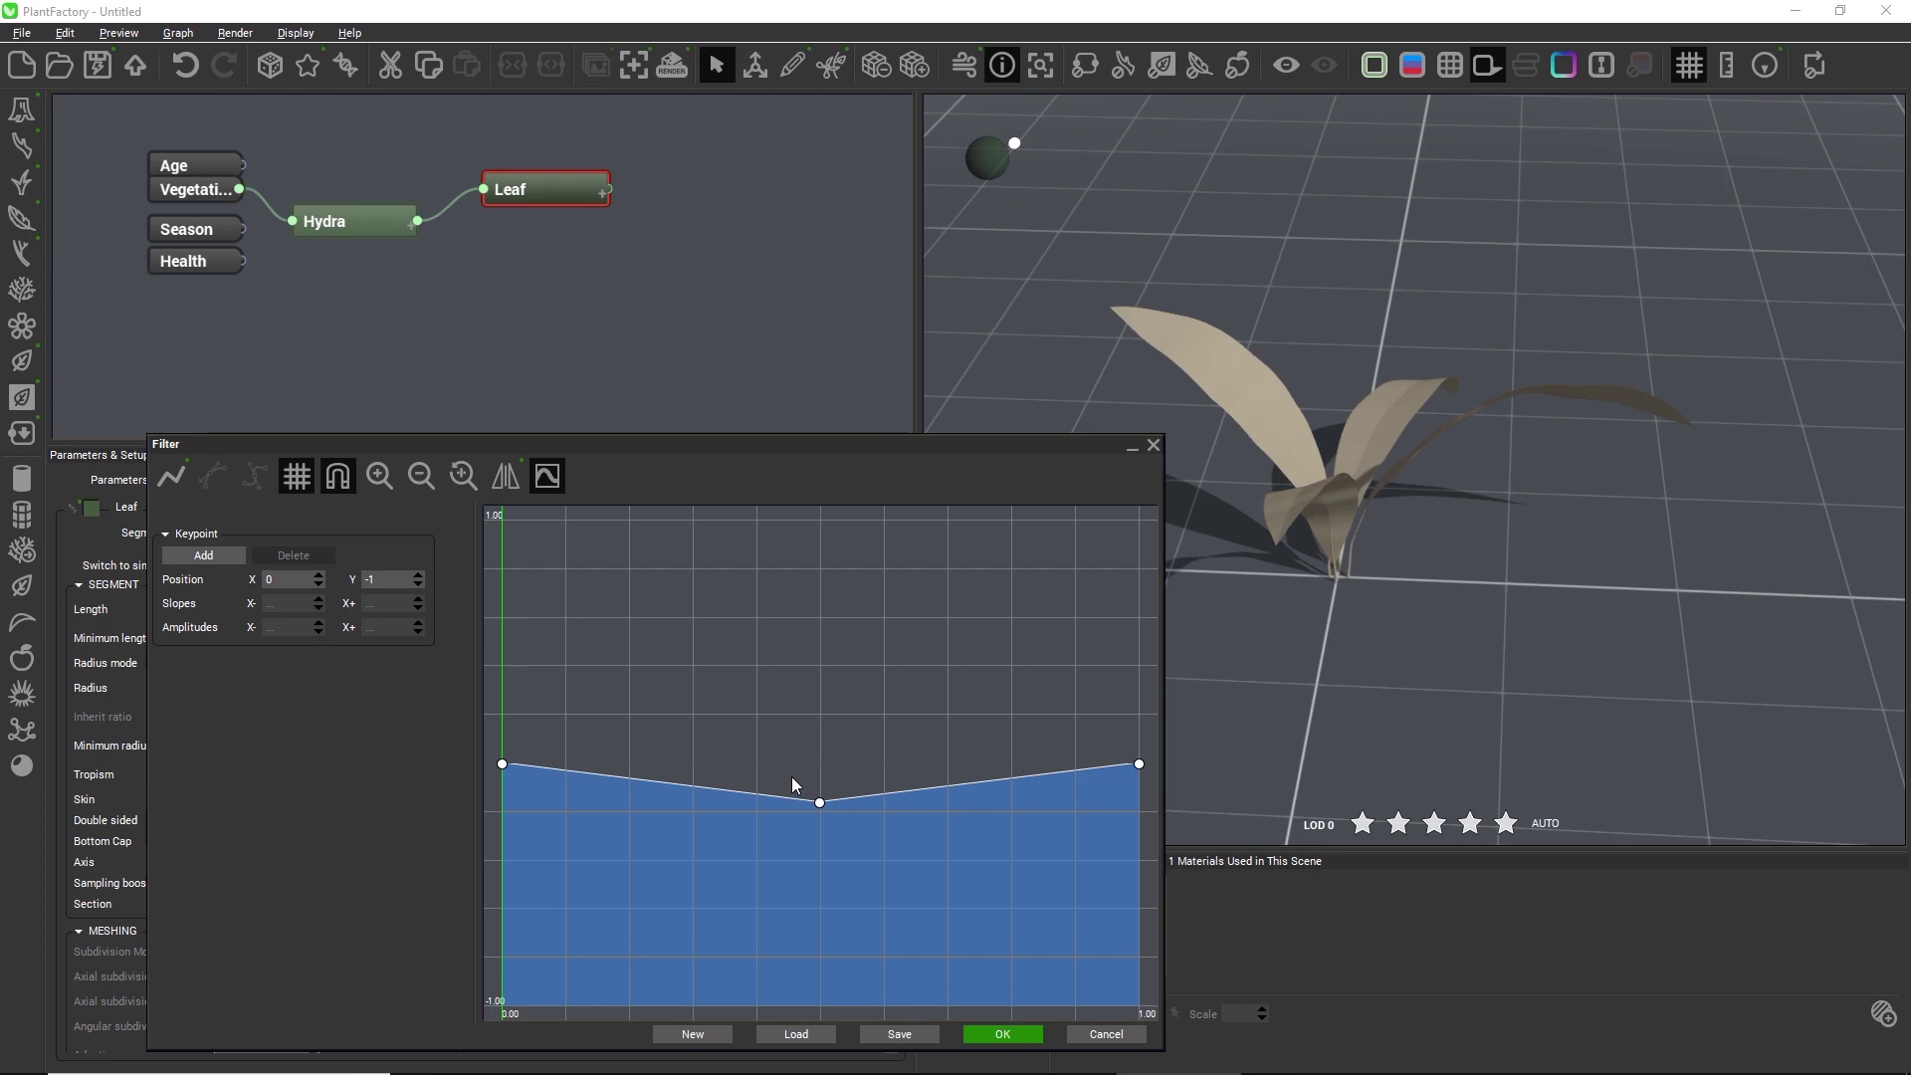
click(792, 776)
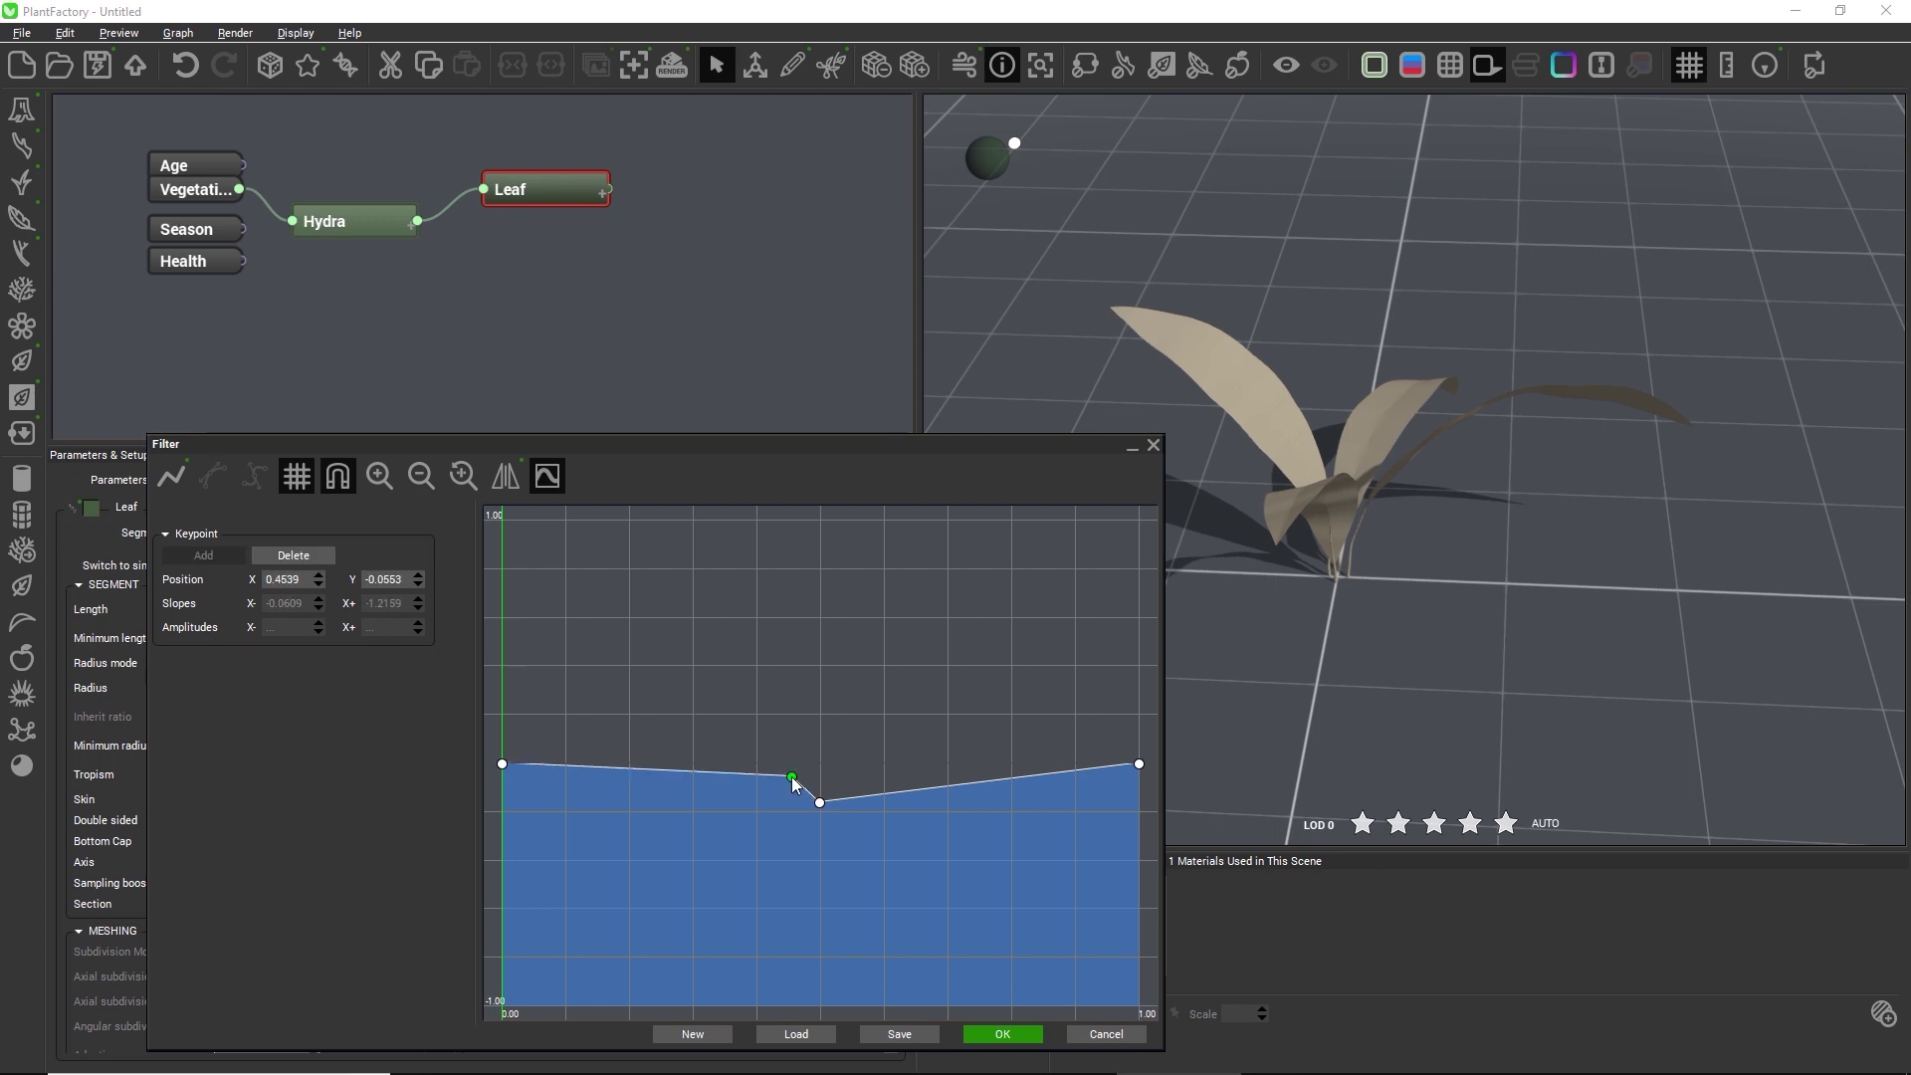
click(848, 777)
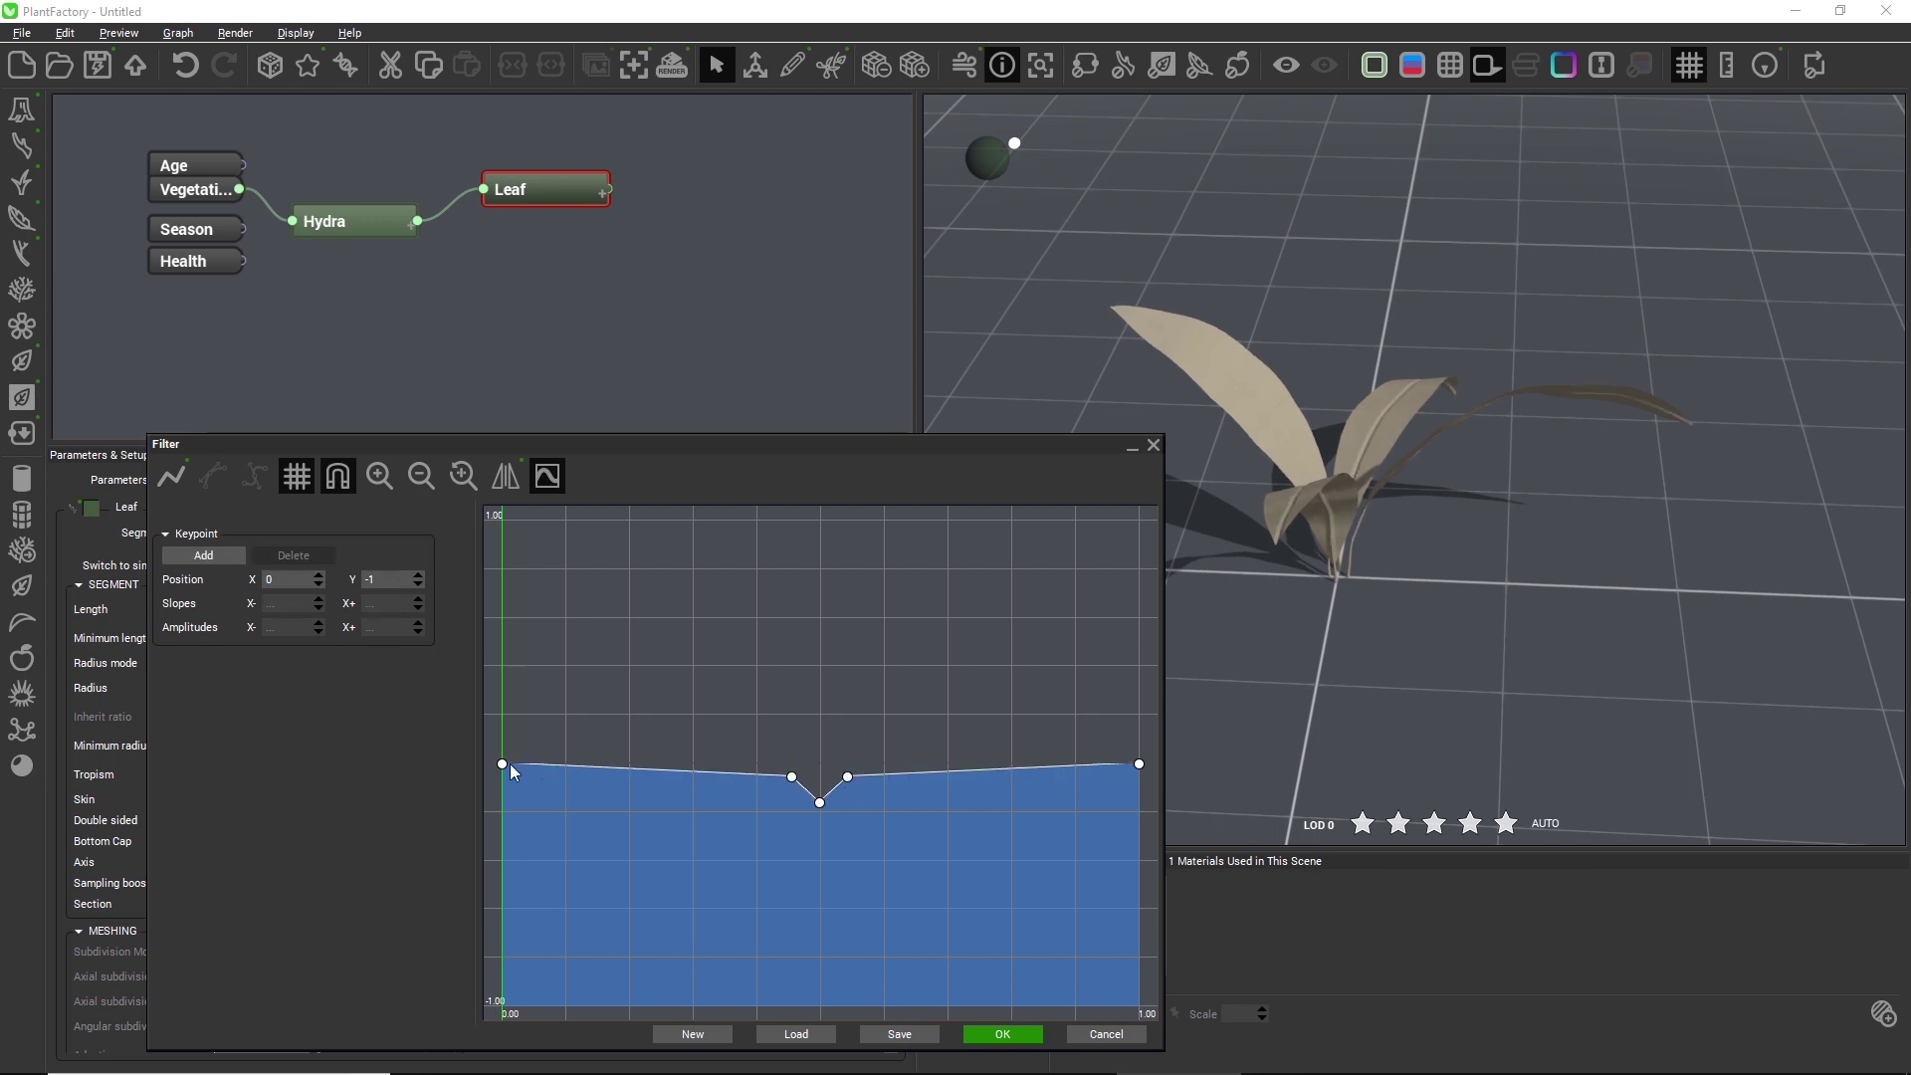
Lower both end points of the section profile to about -0.11 and raise the two shoulder keypoints to about 0.
drag(499, 763, 498, 791)
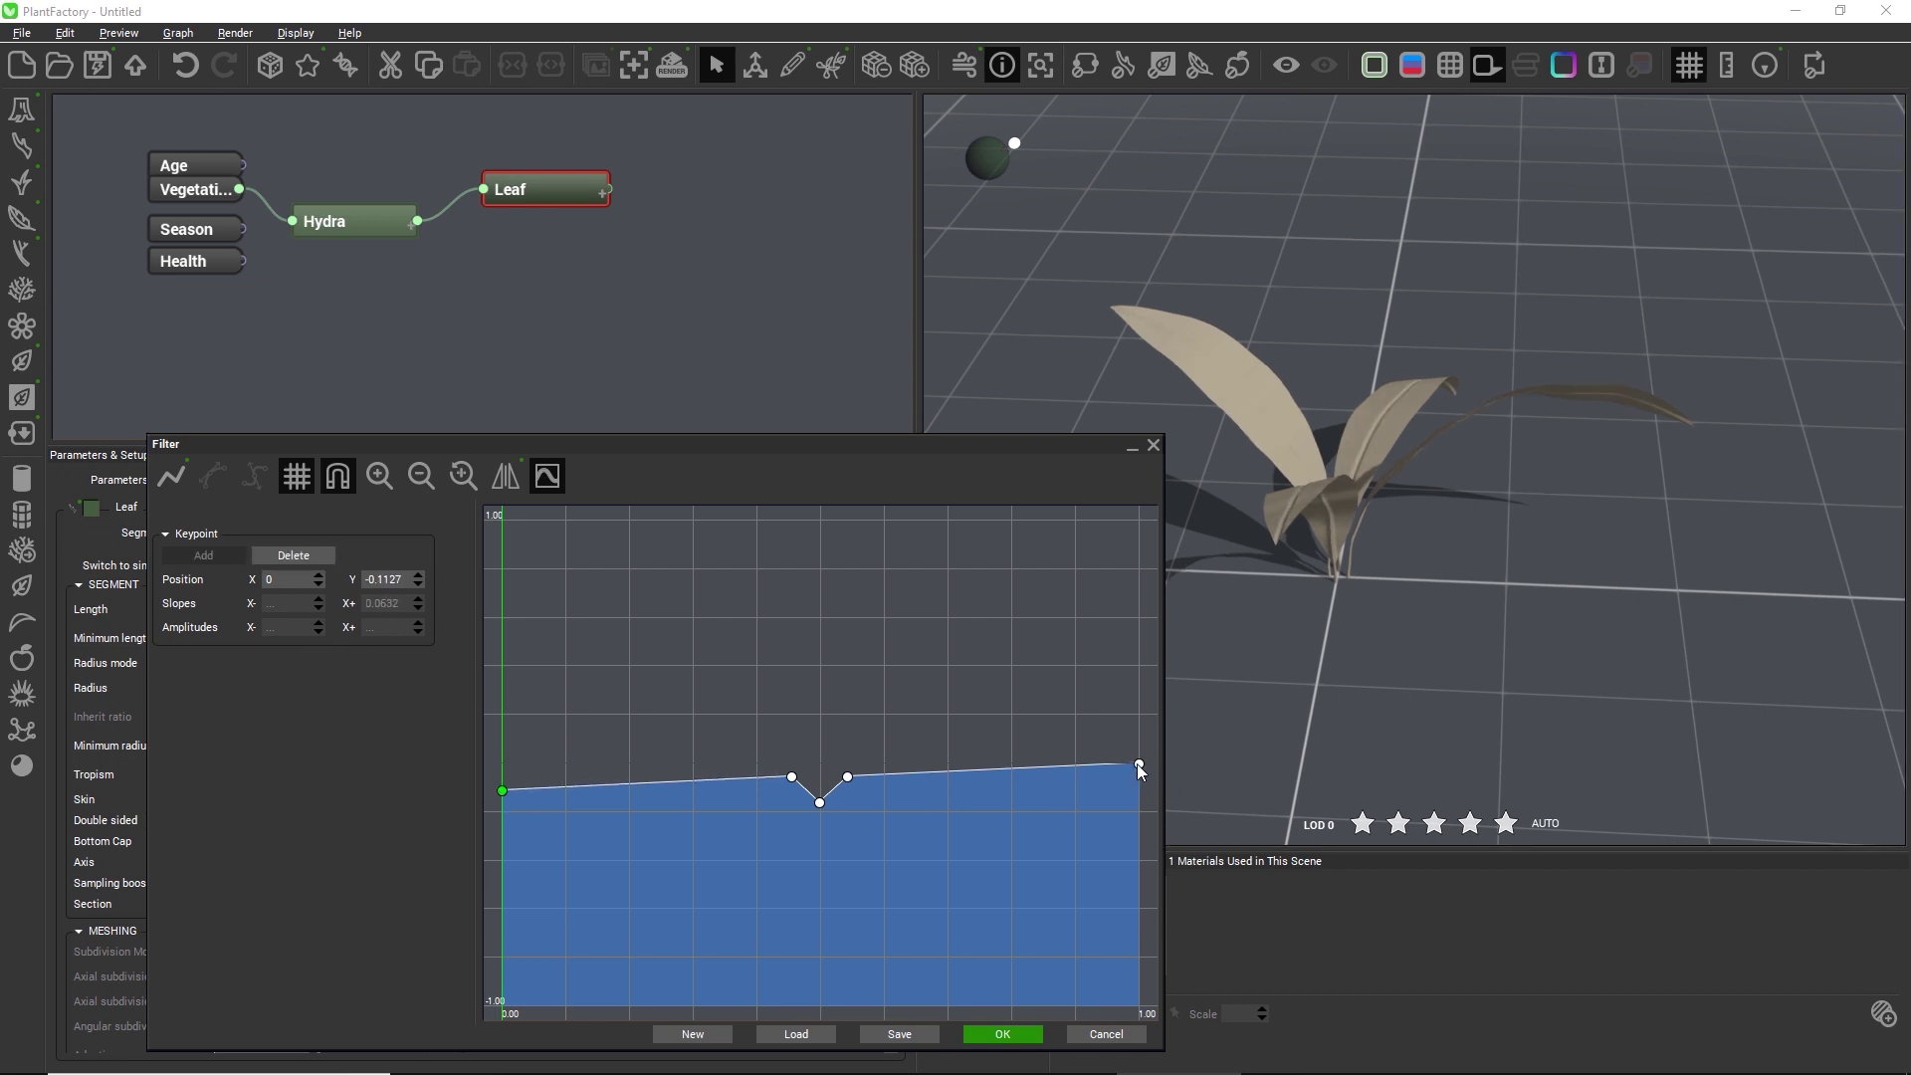
drag(1138, 765, 1139, 792)
drag(848, 777, 790, 763)
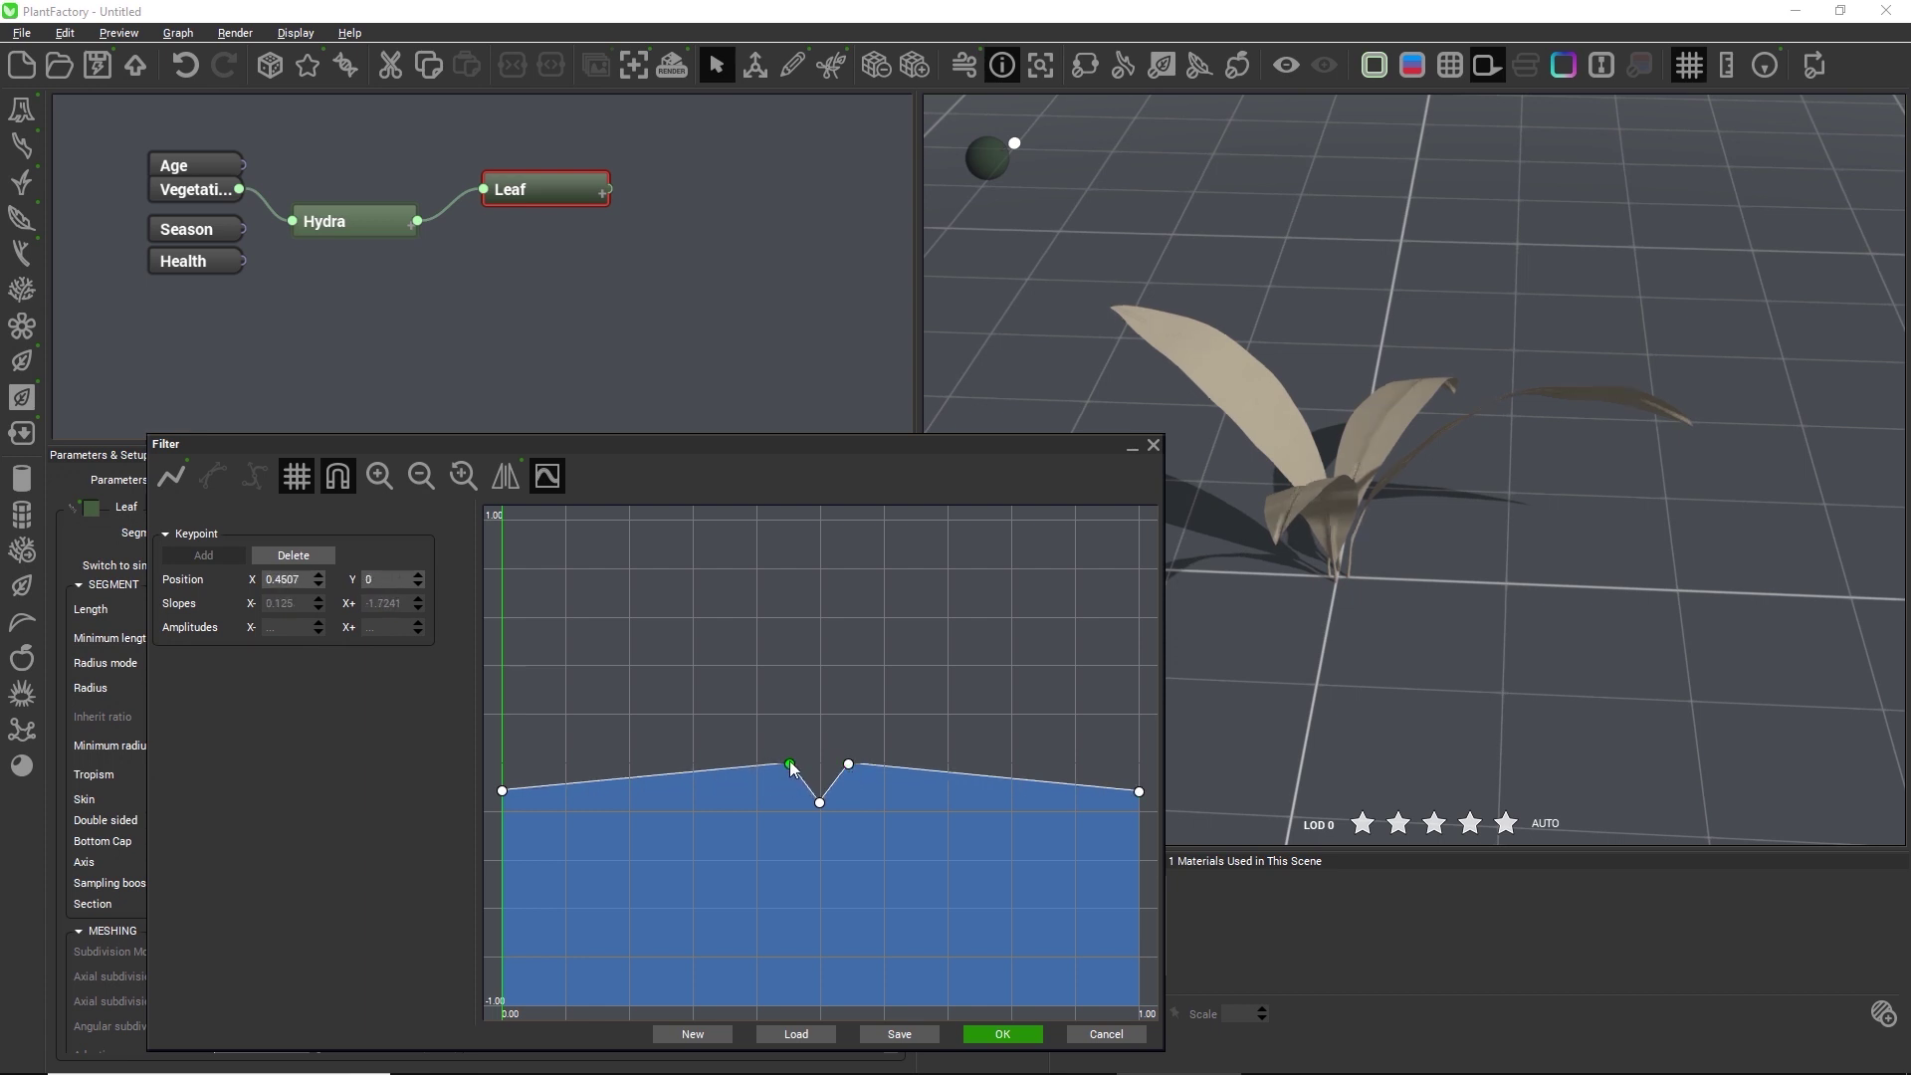
Smooth the section profile into a curve, raise its centre keypoint to about -0.1 and accept the profile.
click(168, 480)
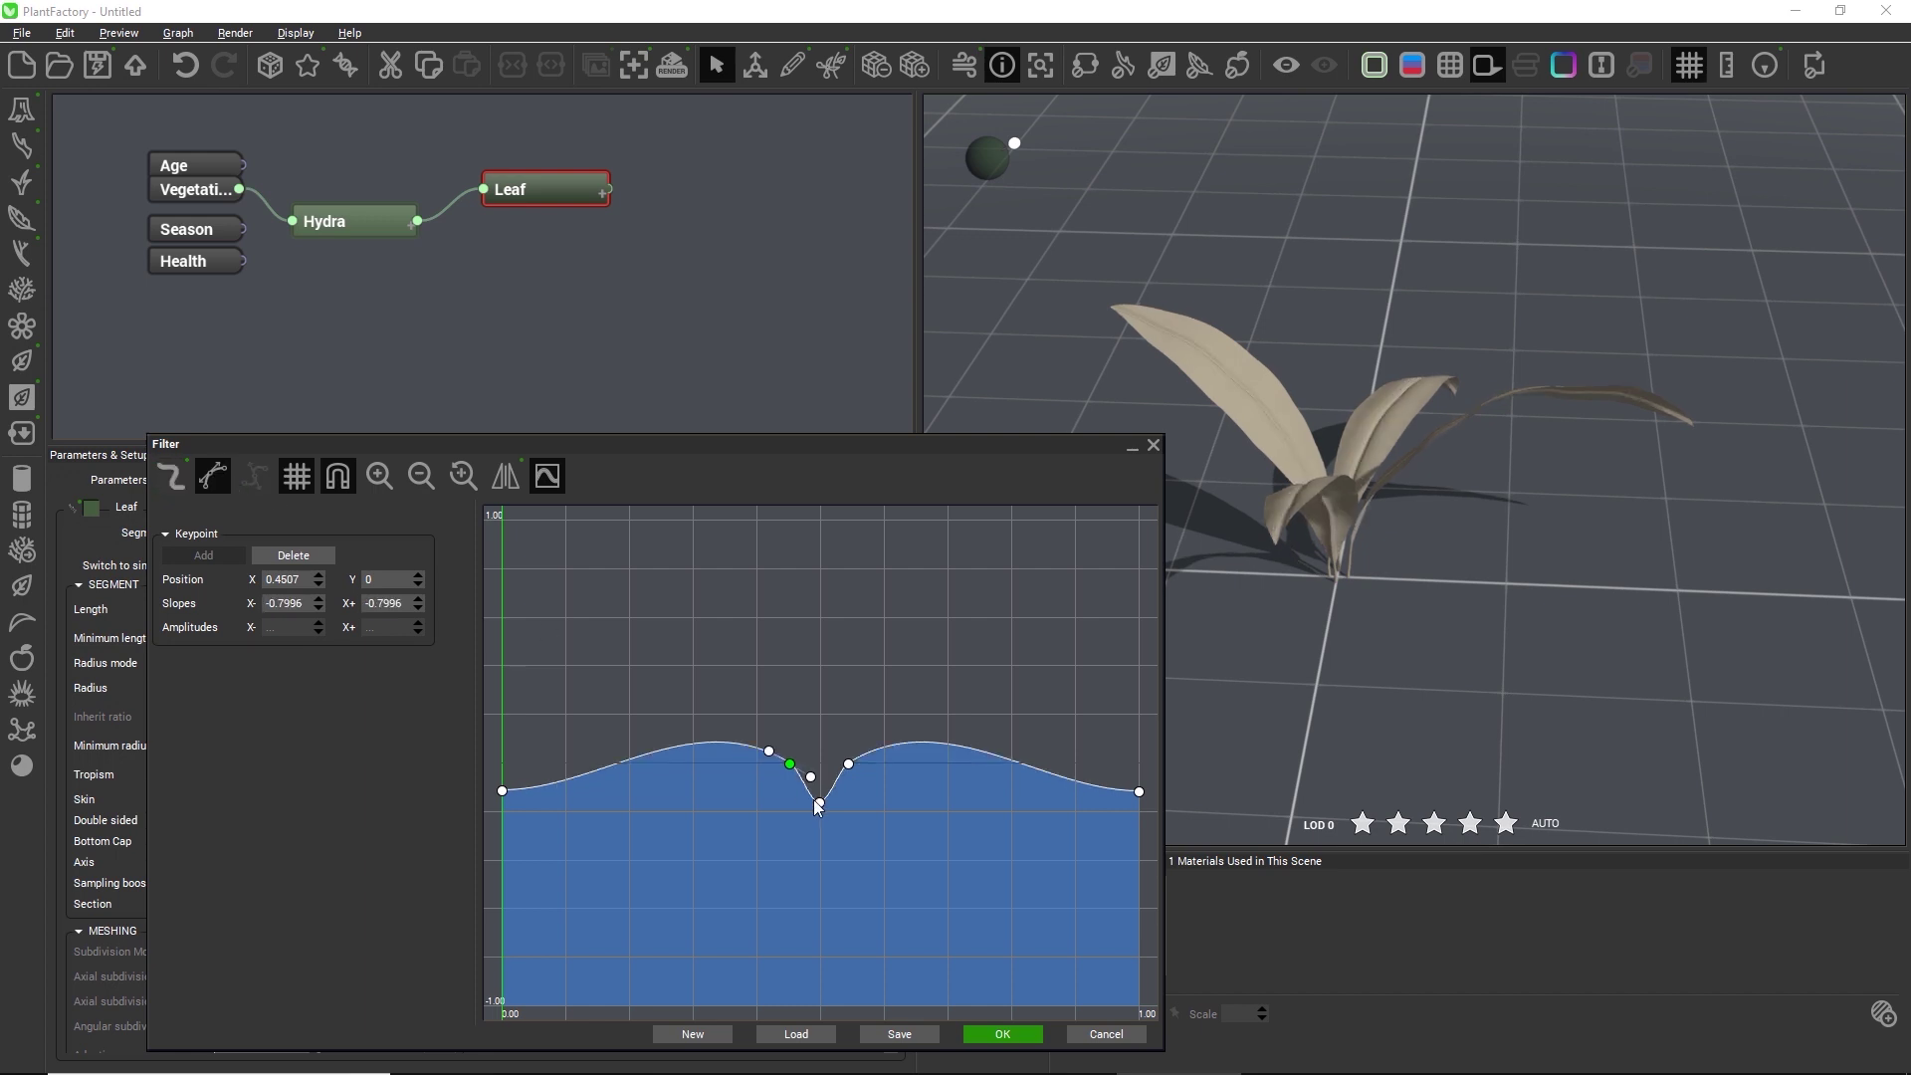
click(819, 803)
drag(819, 804, 820, 793)
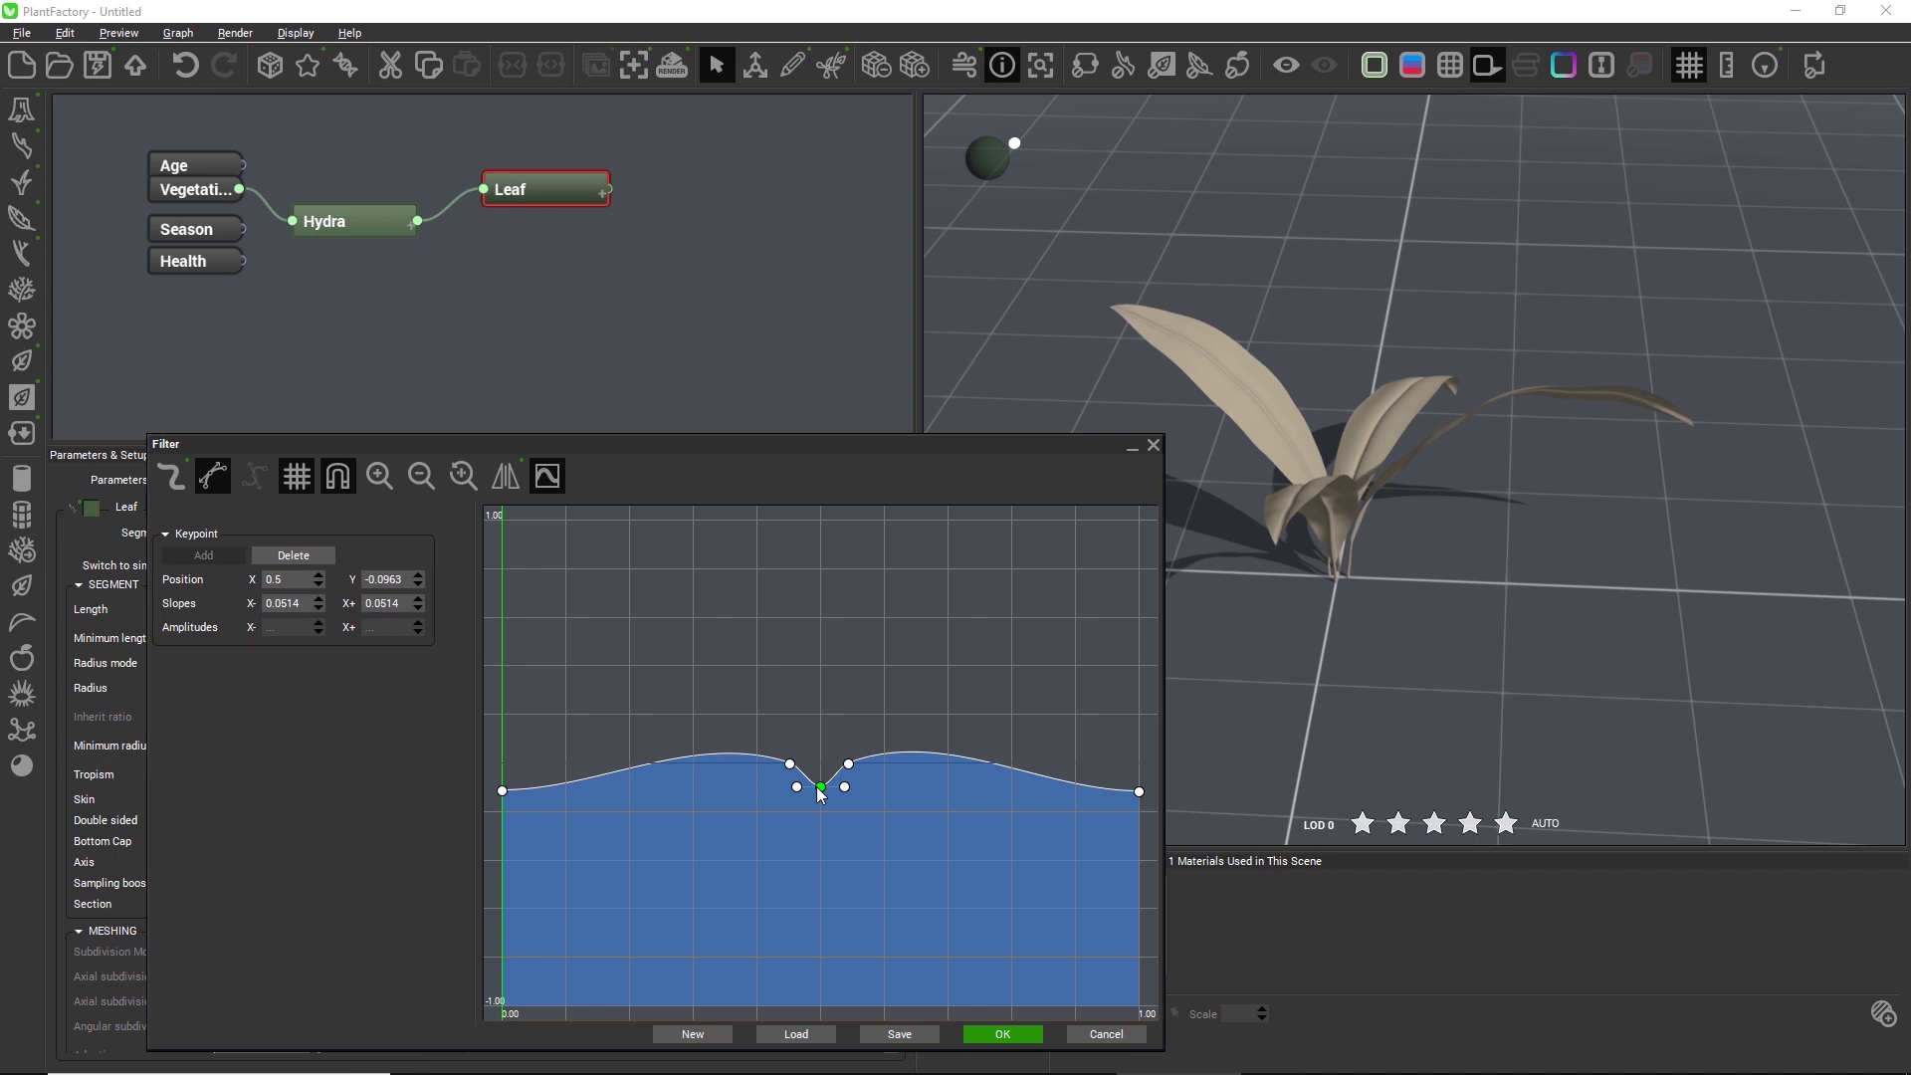
click(1017, 1033)
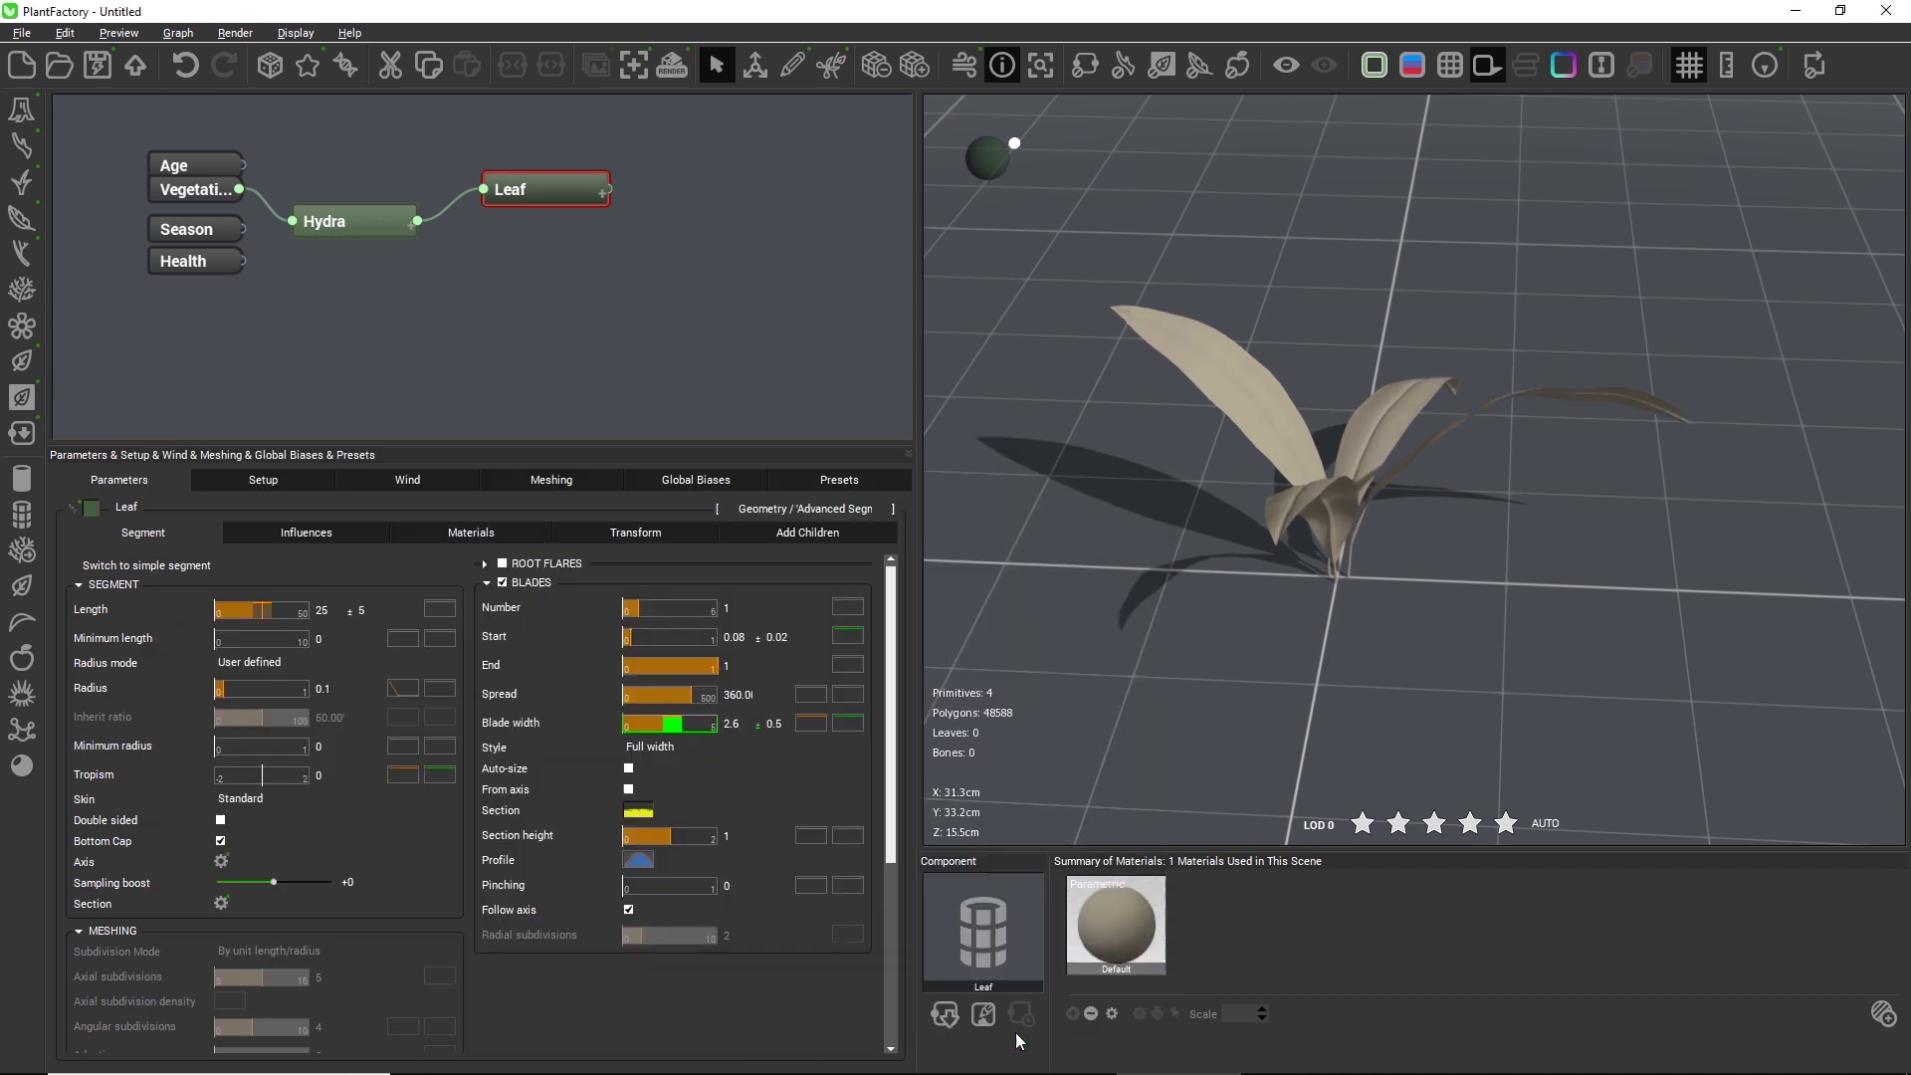
Set the blade section height to 2.6 with a variation of 0.3 and inspect the leaf folds.
scroll(1324, 482, up, 5)
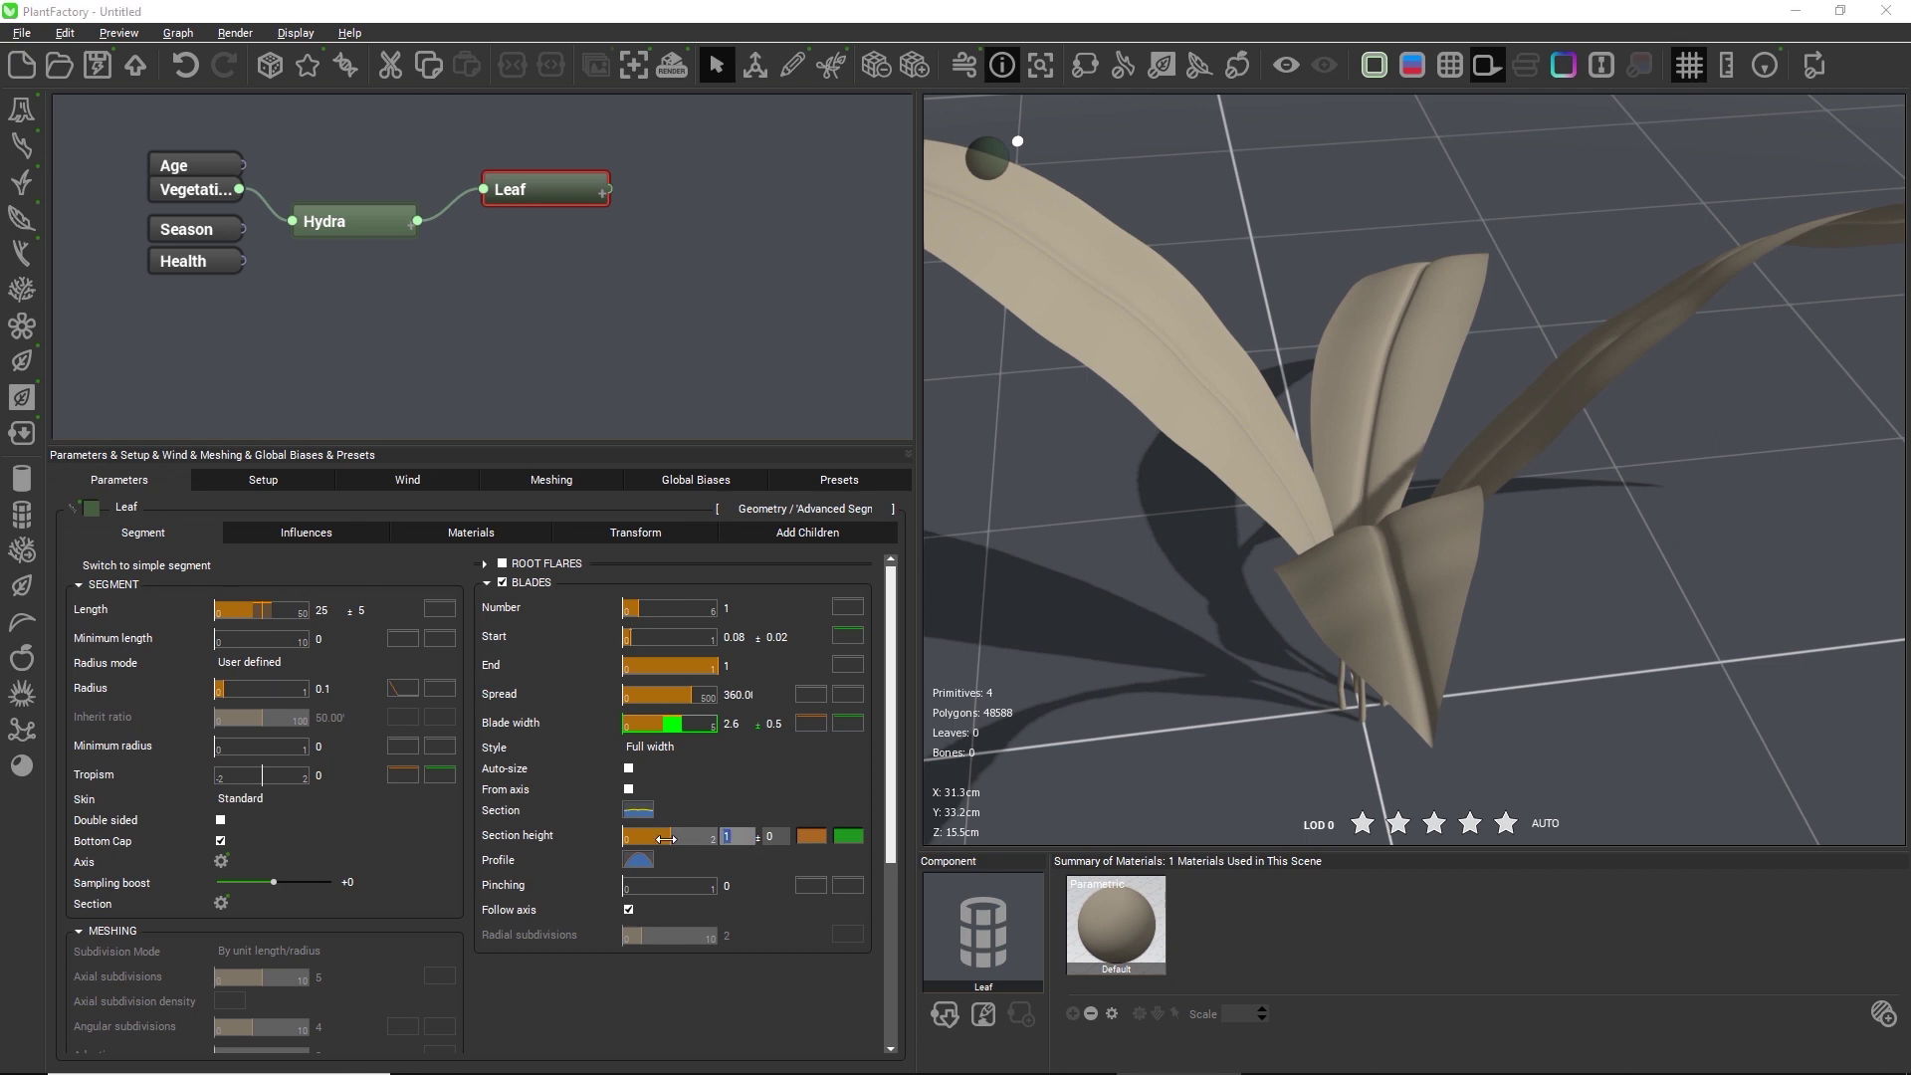
drag(669, 839, 642, 839)
double_click(734, 836)
text(2.6)
key(Tab)
text(3)
key(Return)
drag(1287, 731, 1386, 687)
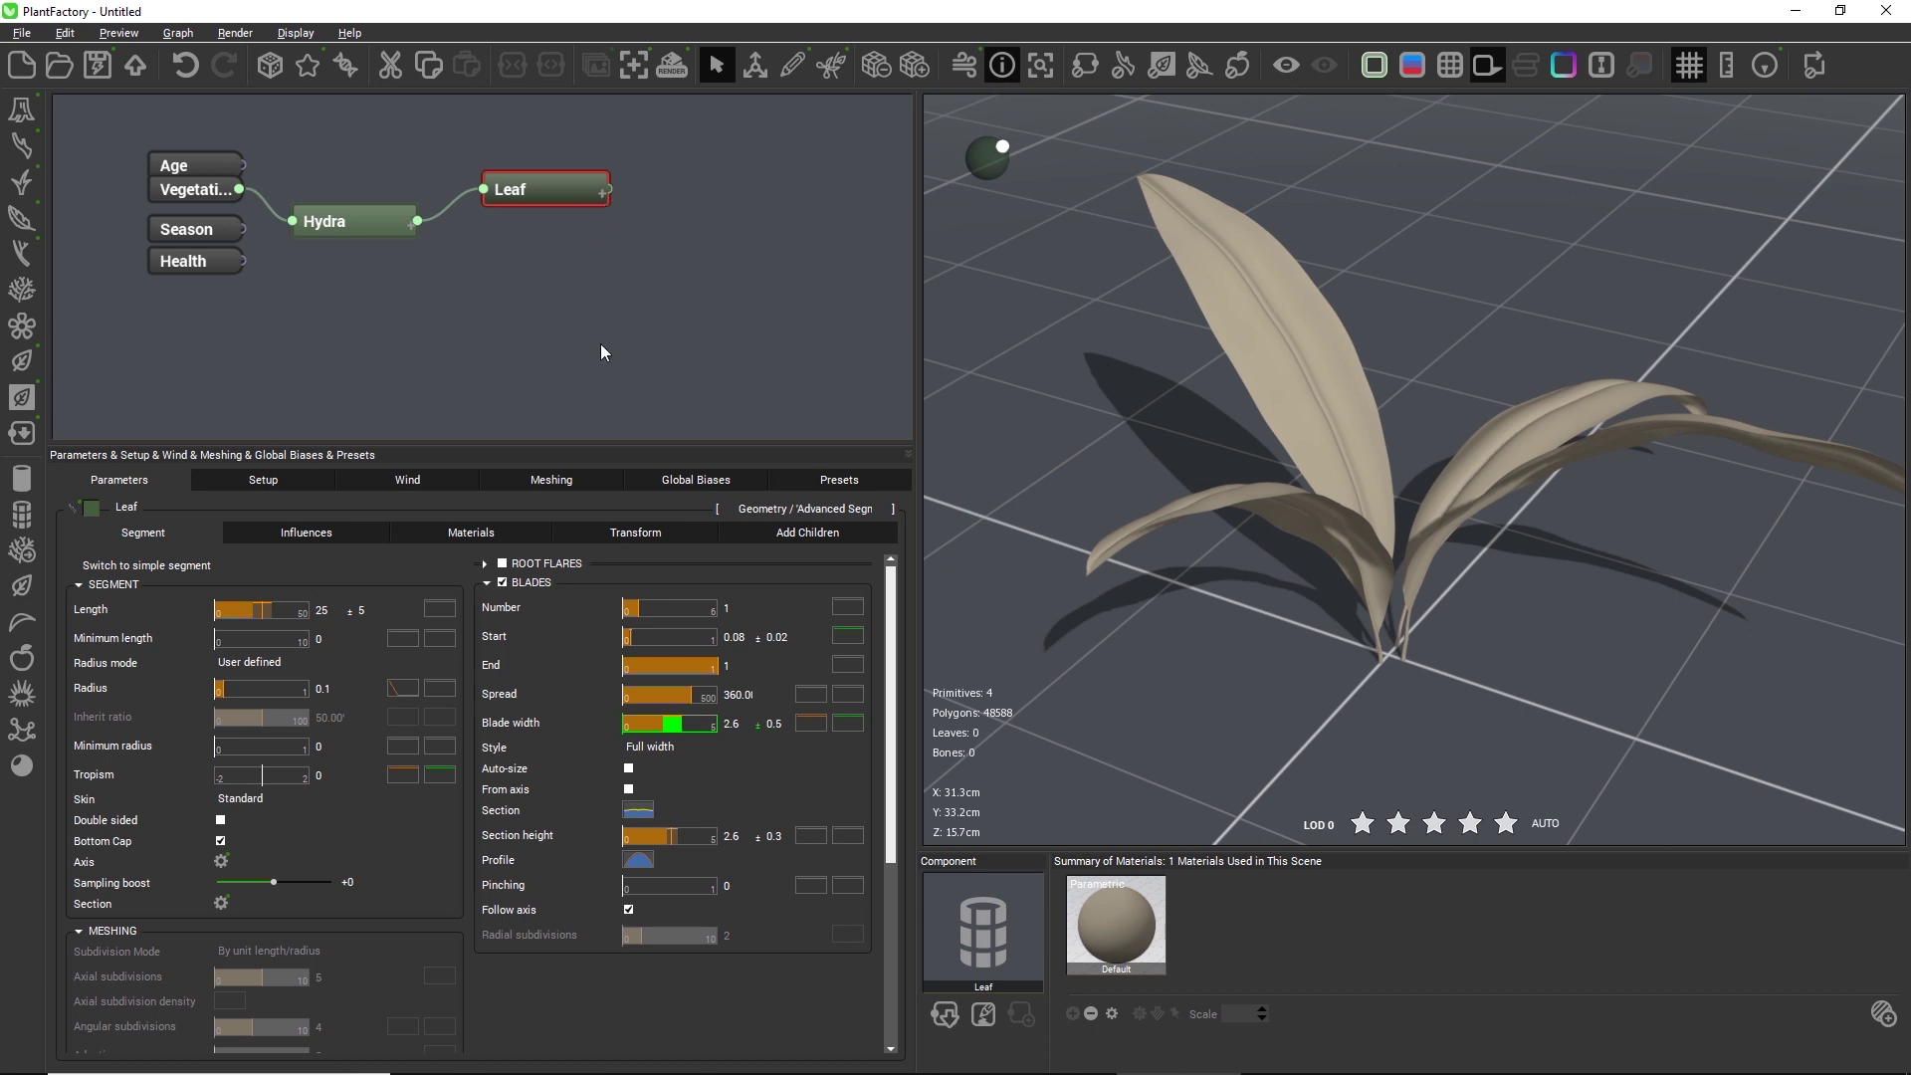
Connect the blade Section parameter to the graph so that it is driven by its own filter node.
click(638, 810)
click(696, 852)
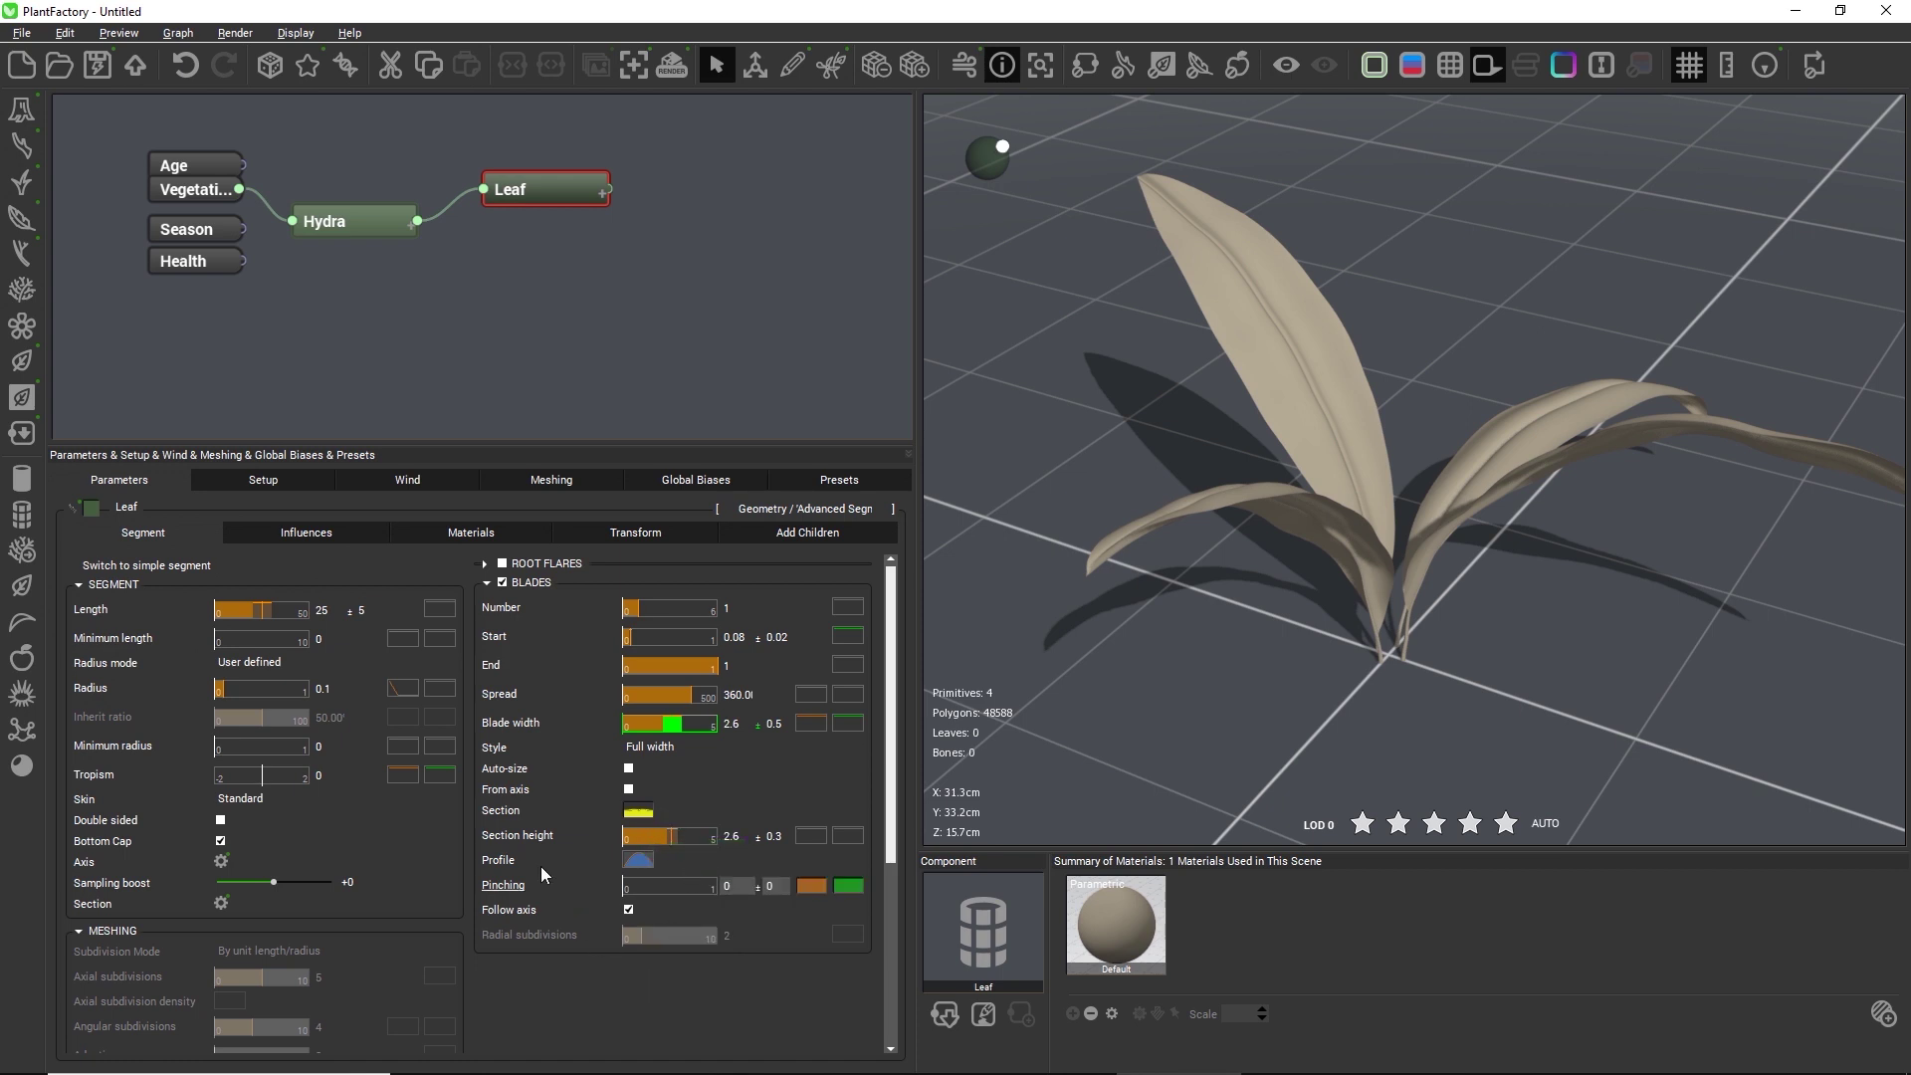
right_click(502, 820)
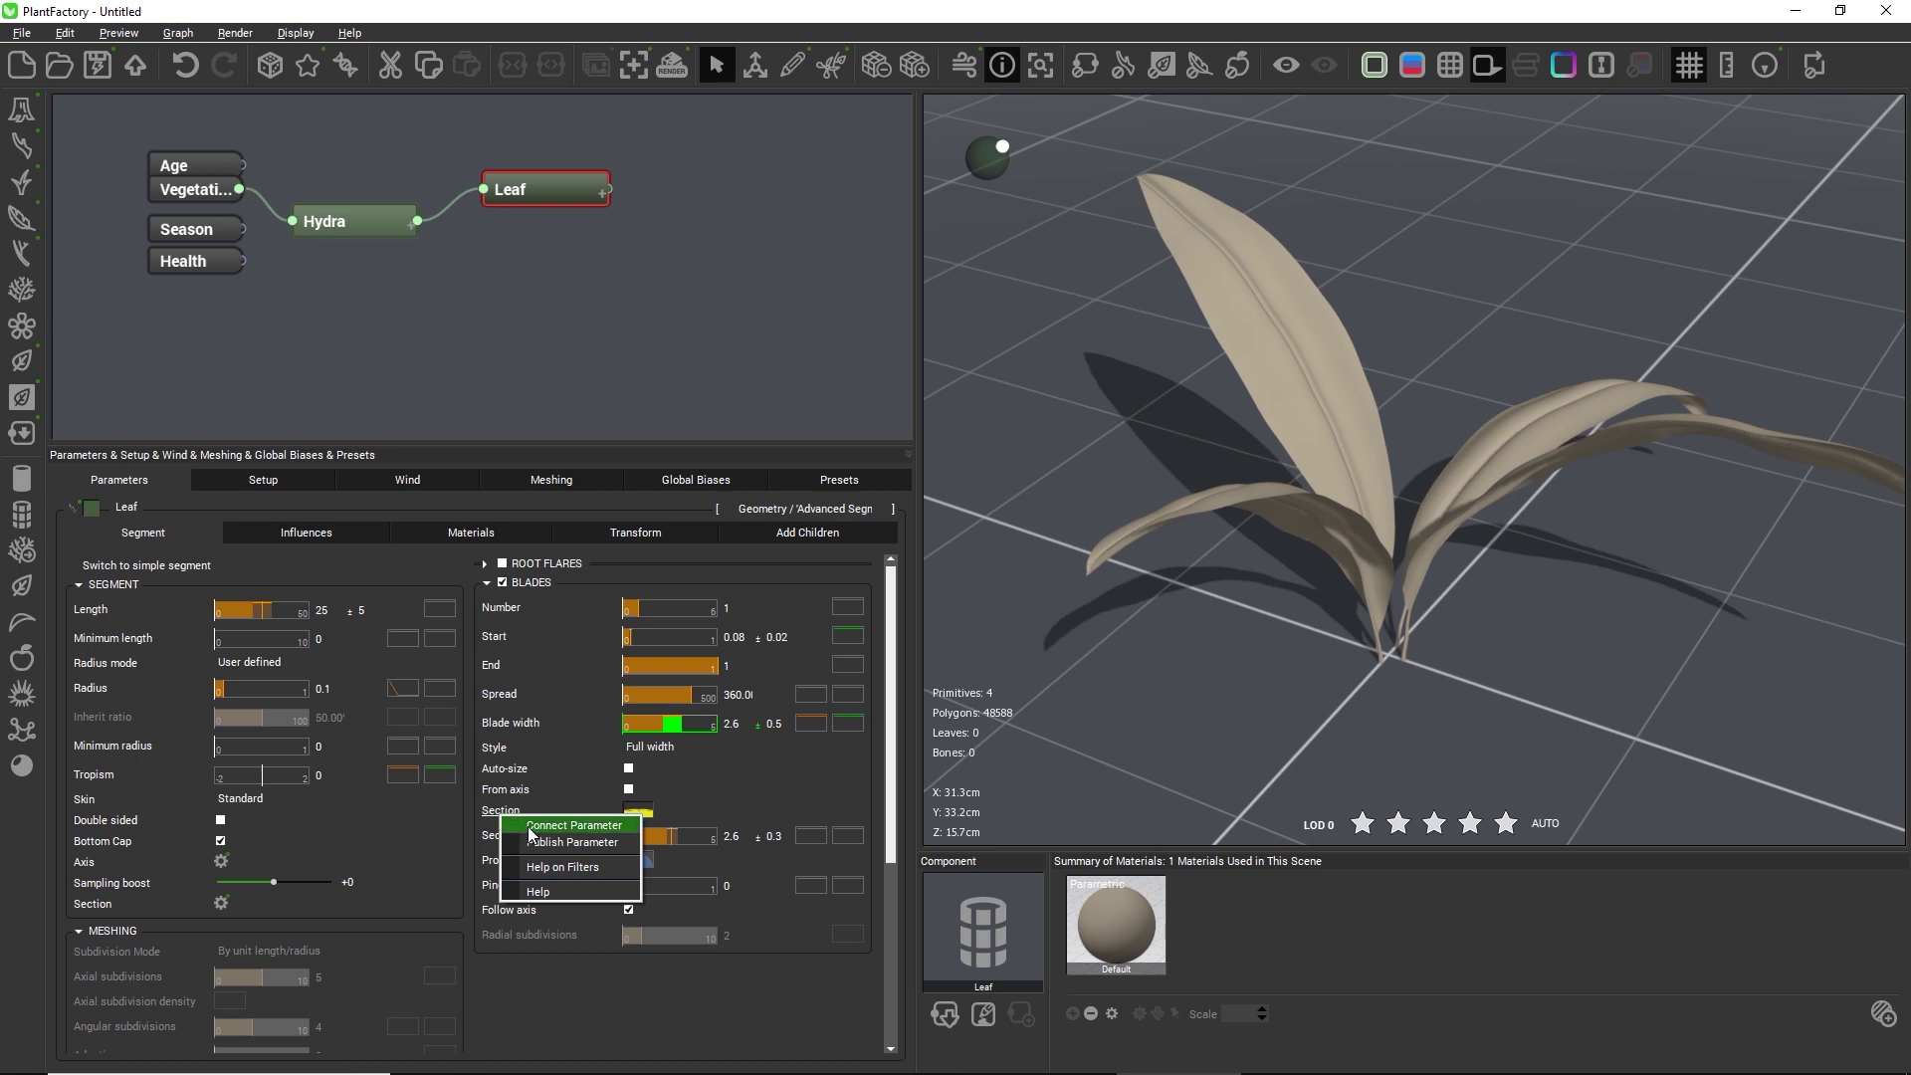
click(574, 825)
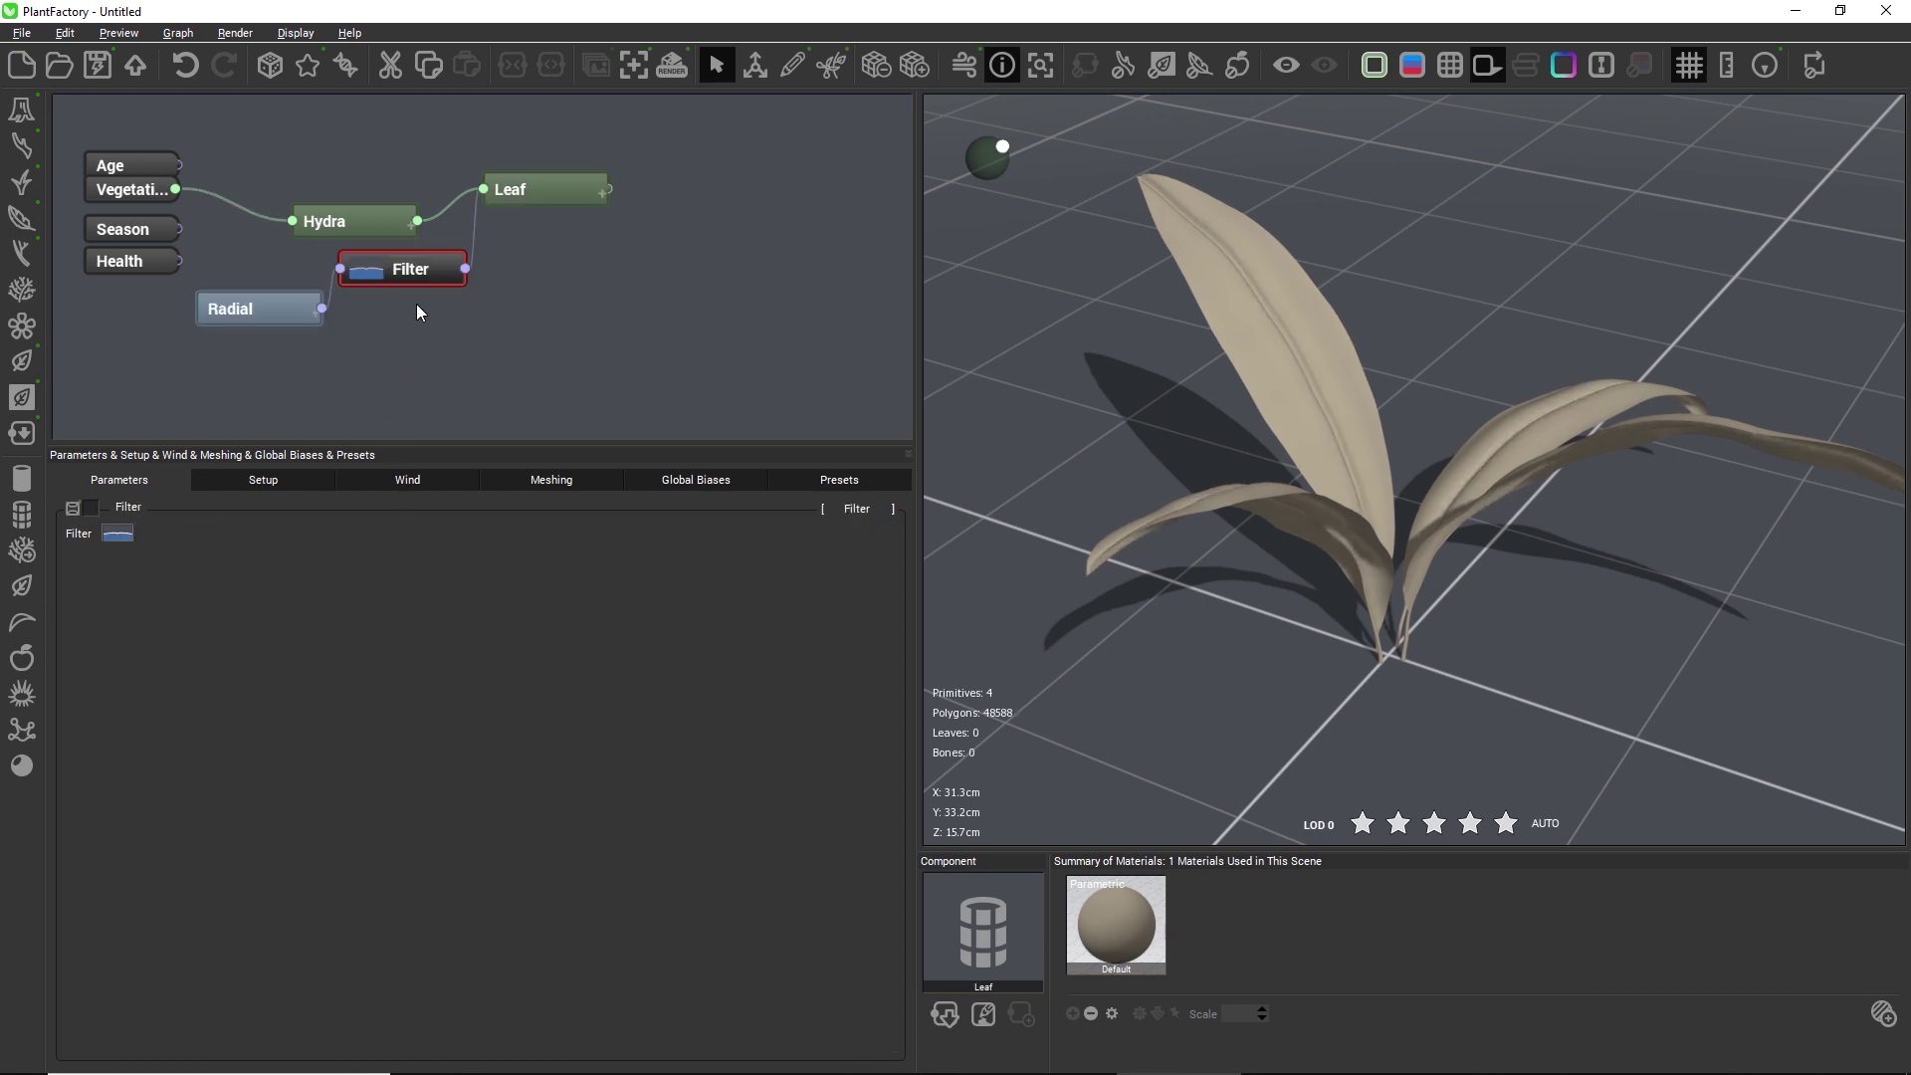
Arrange the Leaf, Hydra and Vegetation nodes clear of the Filter and Radial nodes, and check those two nodes' parameters.
drag(645, 249, 619, 207)
drag(374, 223, 431, 201)
drag(146, 195, 146, 203)
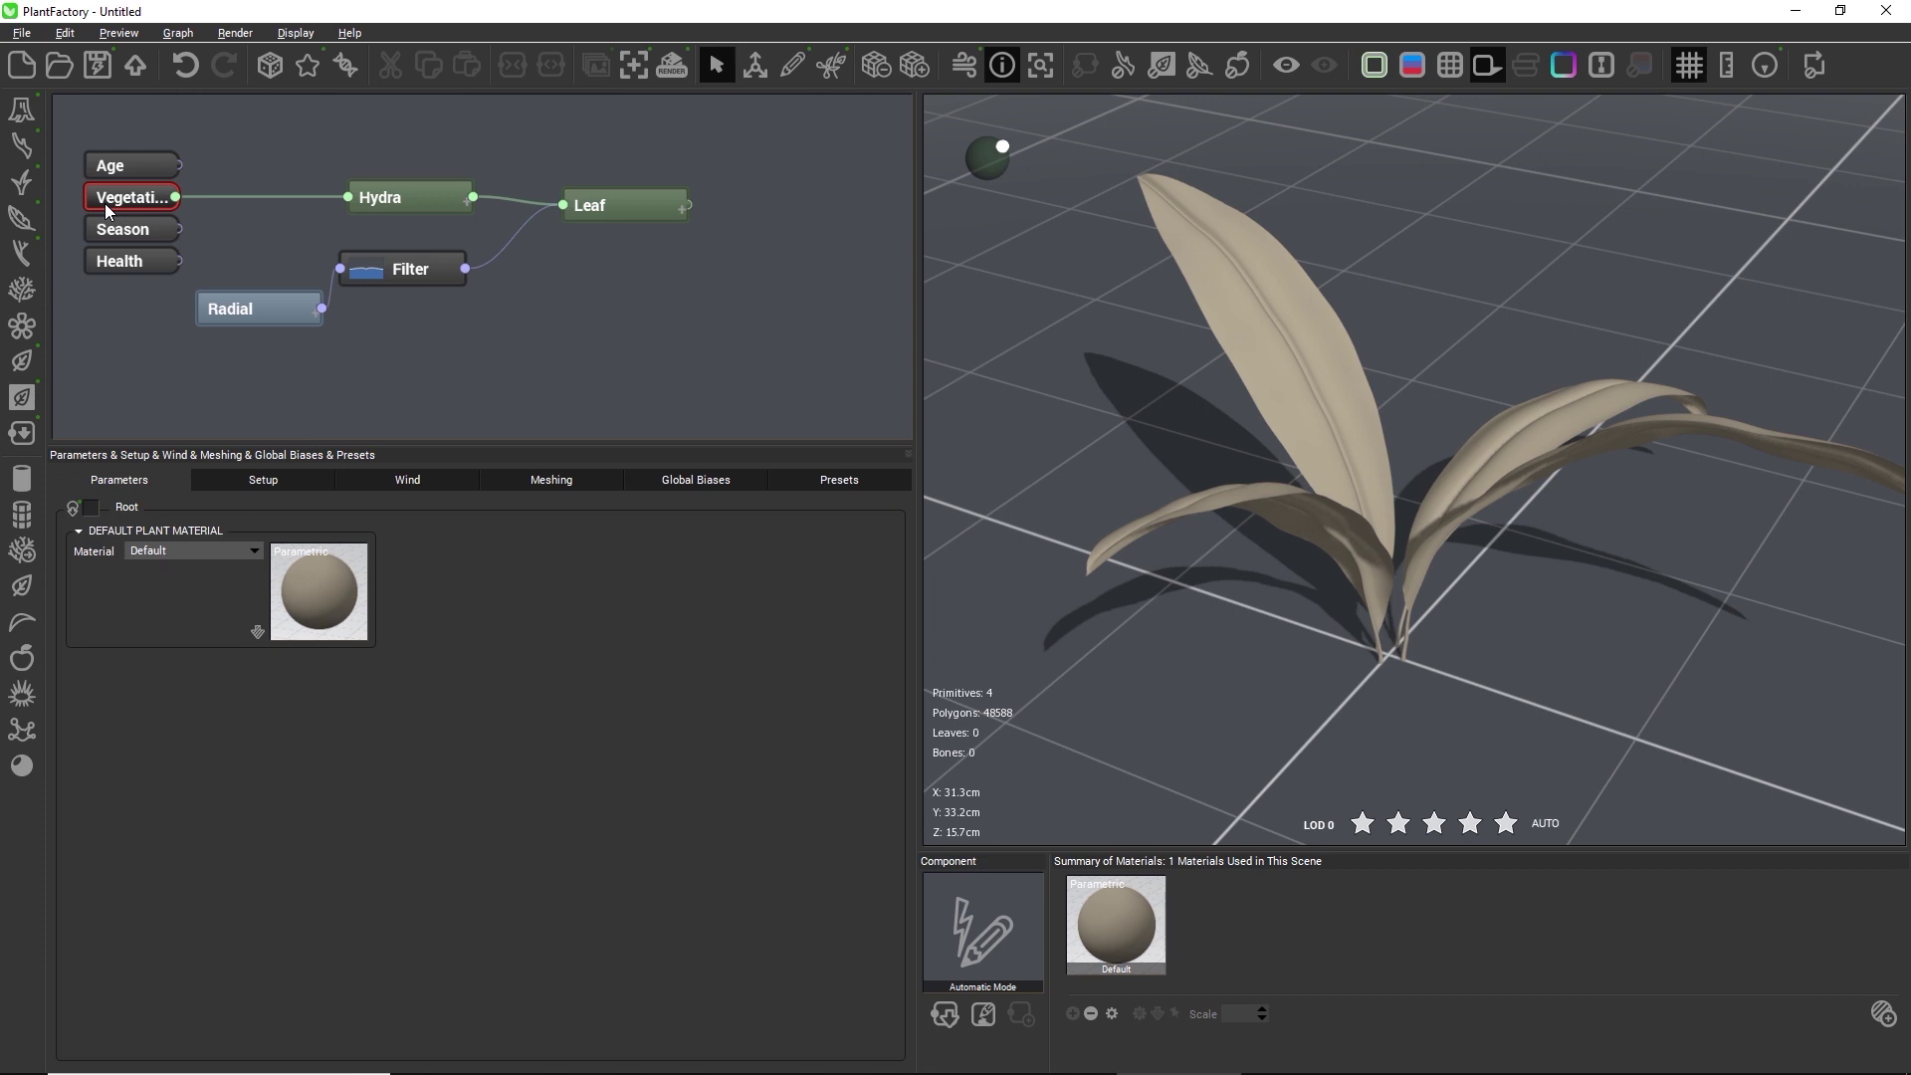
click(430, 374)
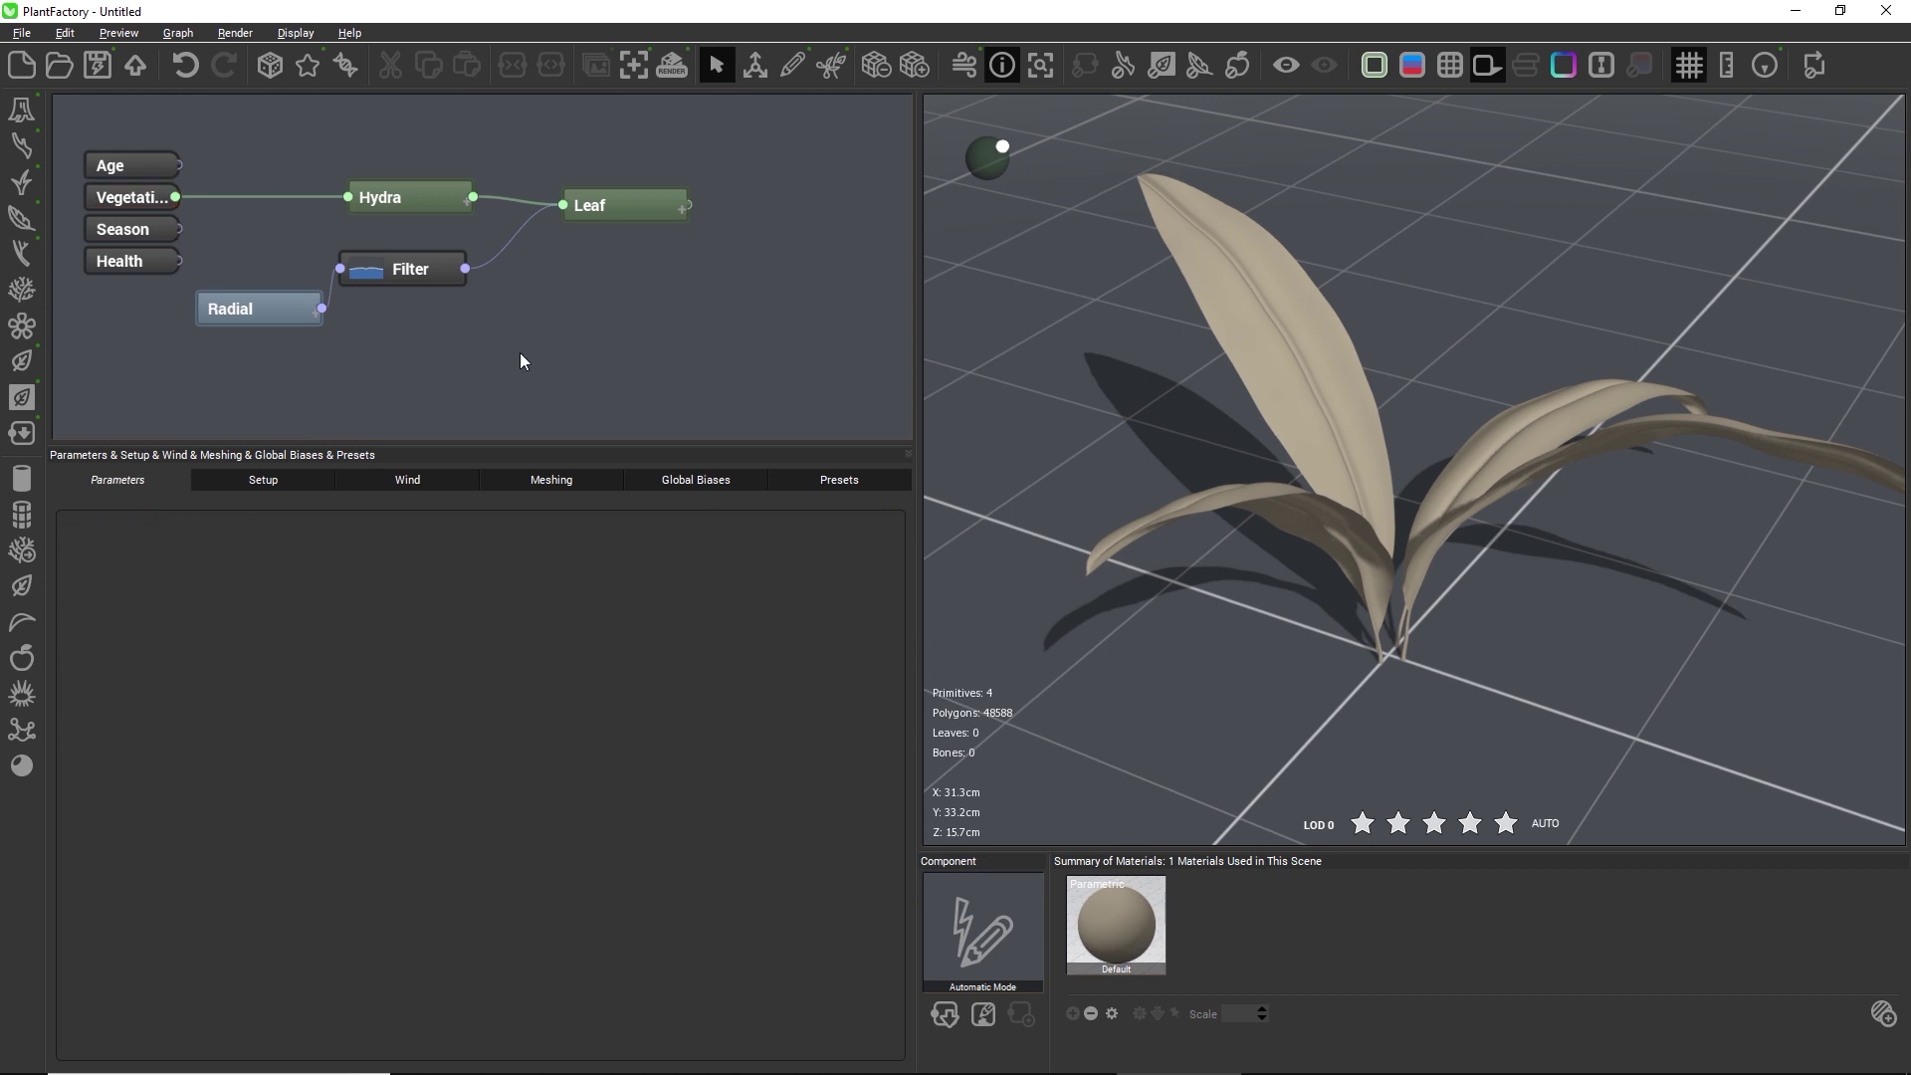
middle_drag(521, 360, 574, 351)
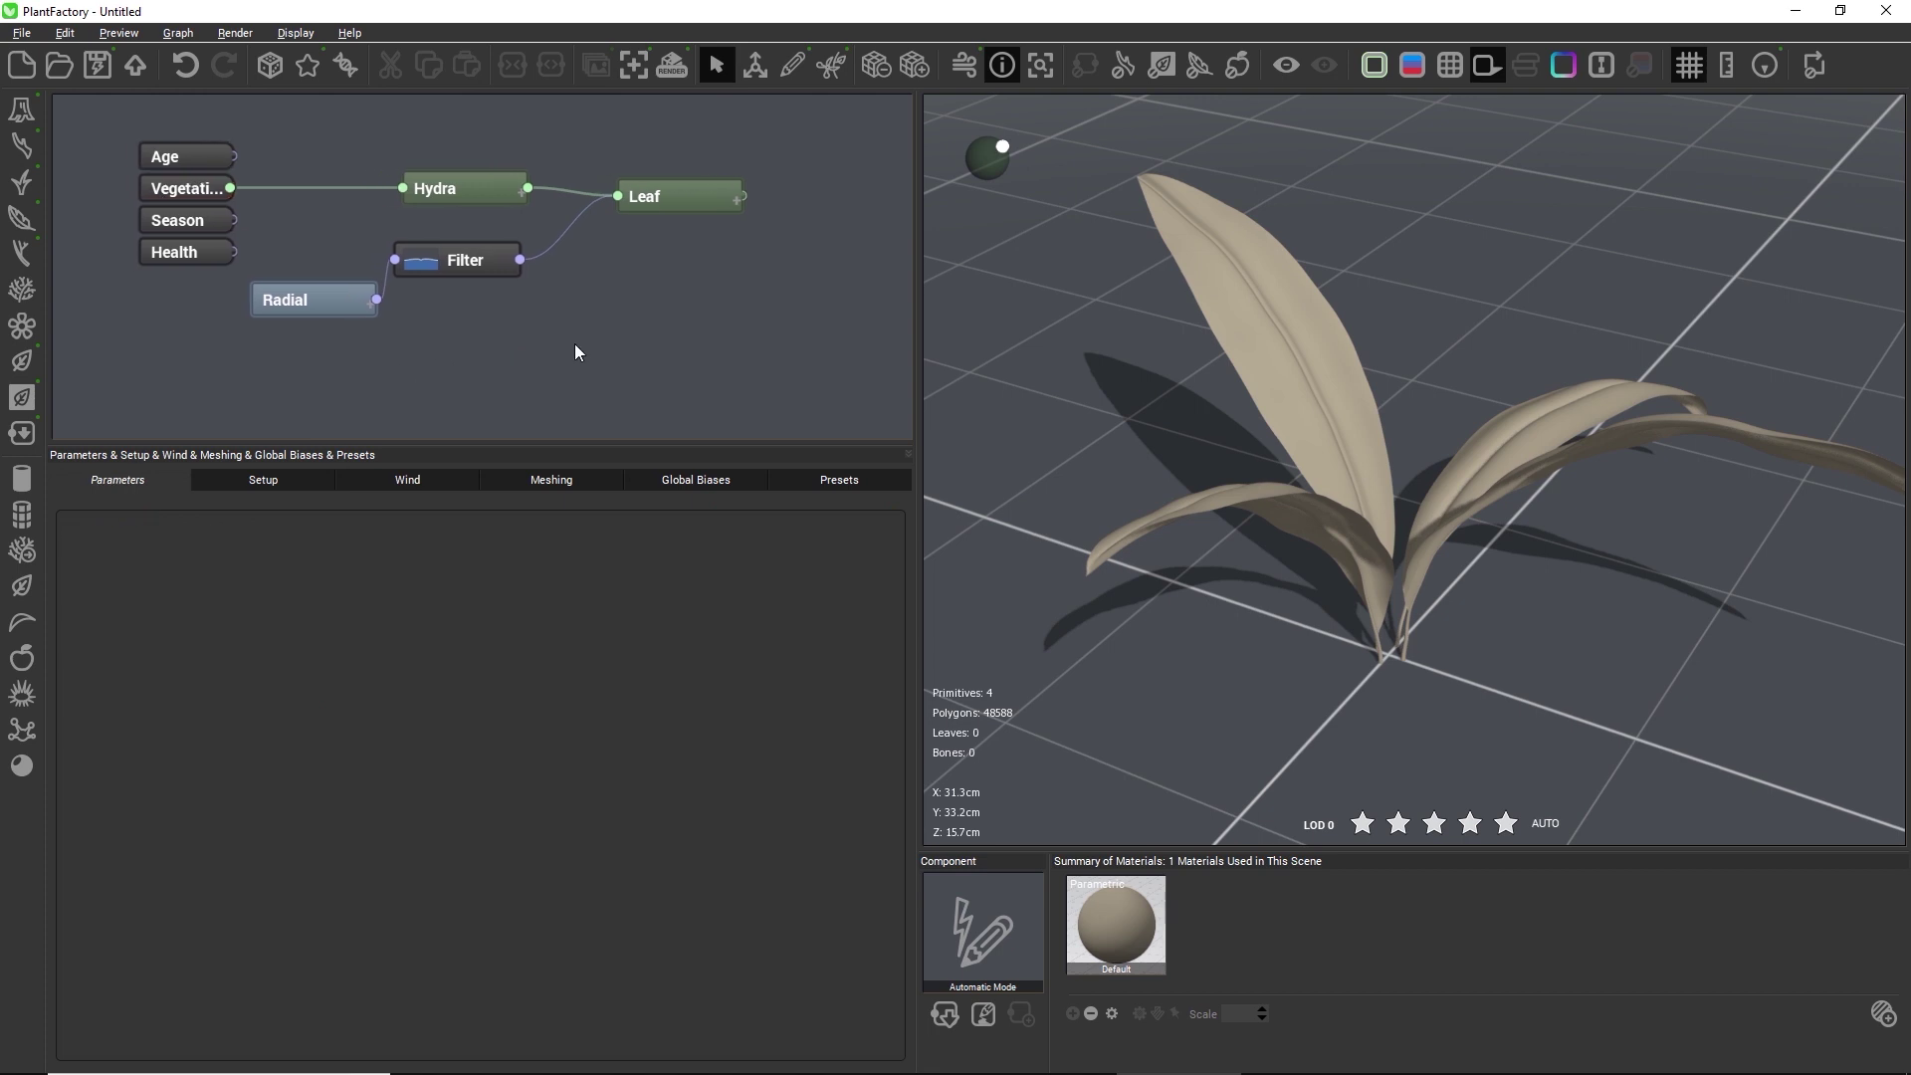
click(483, 270)
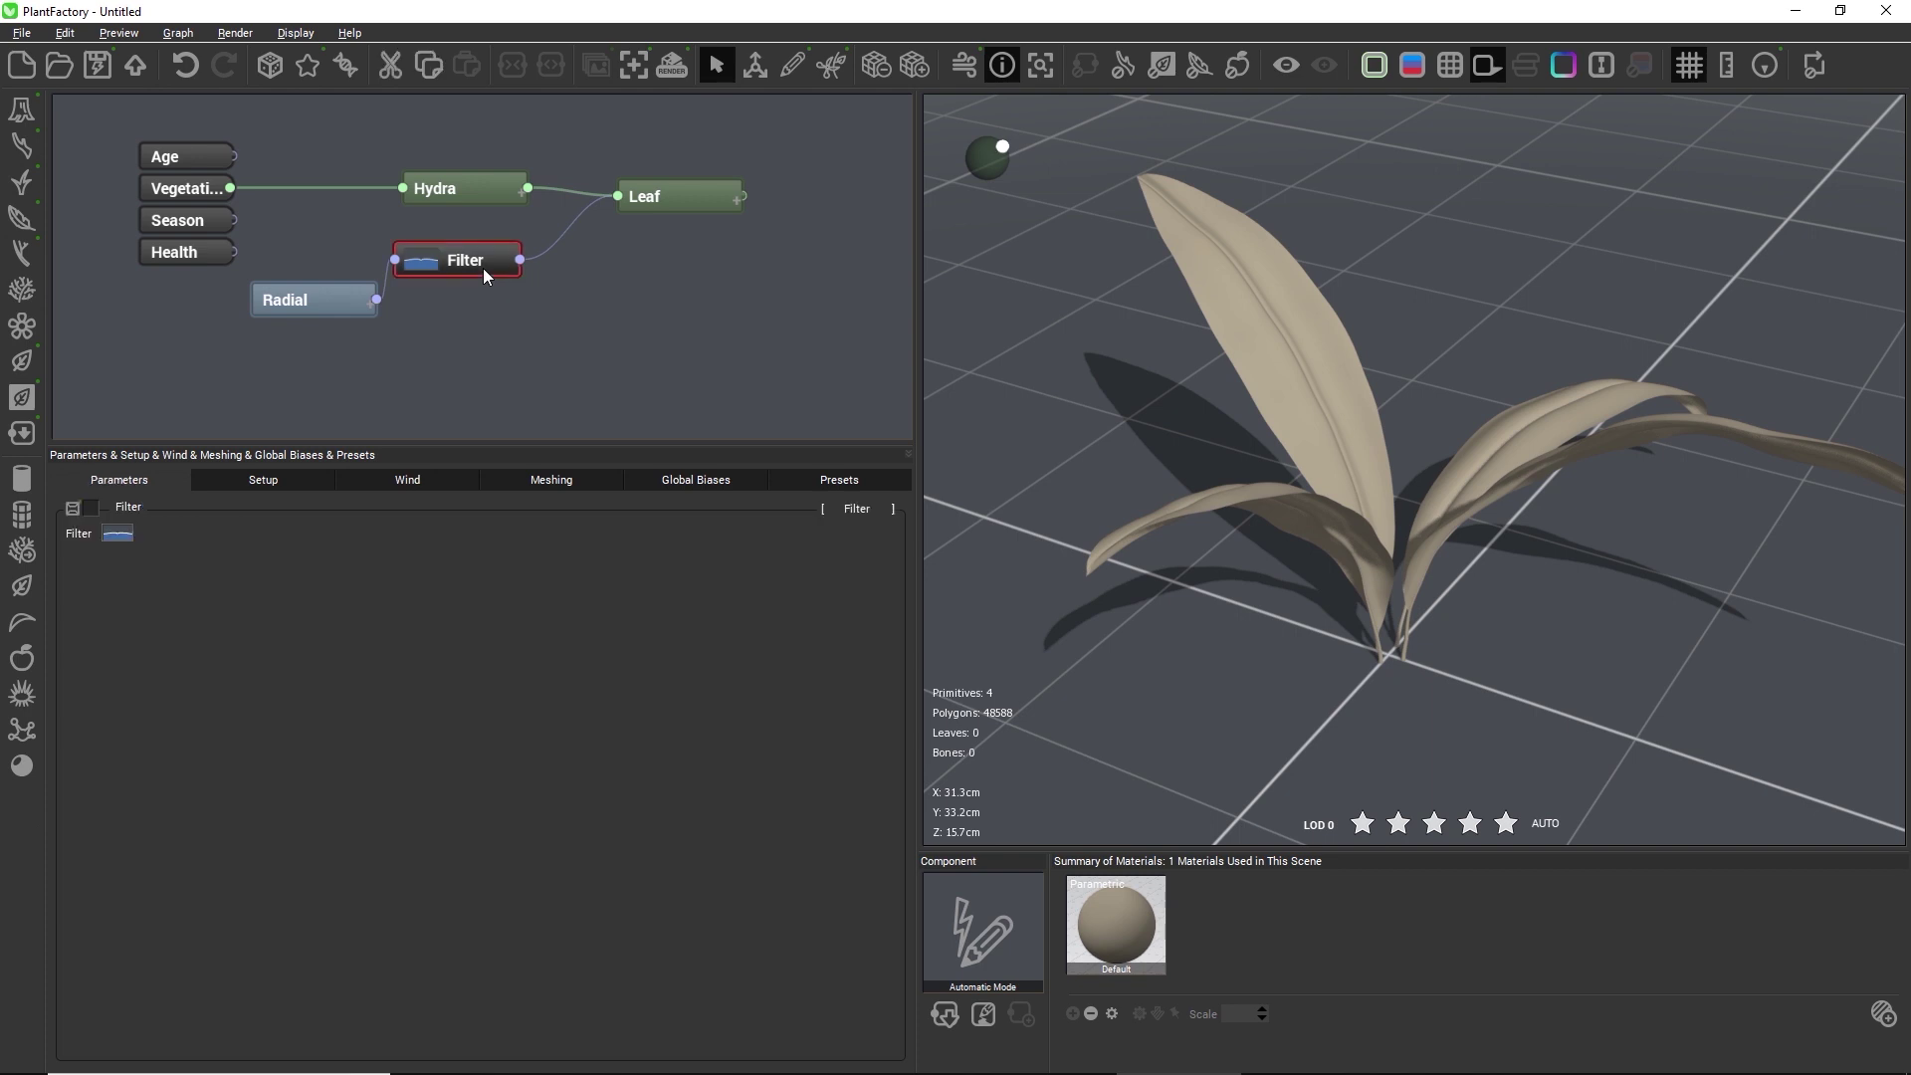
click(320, 304)
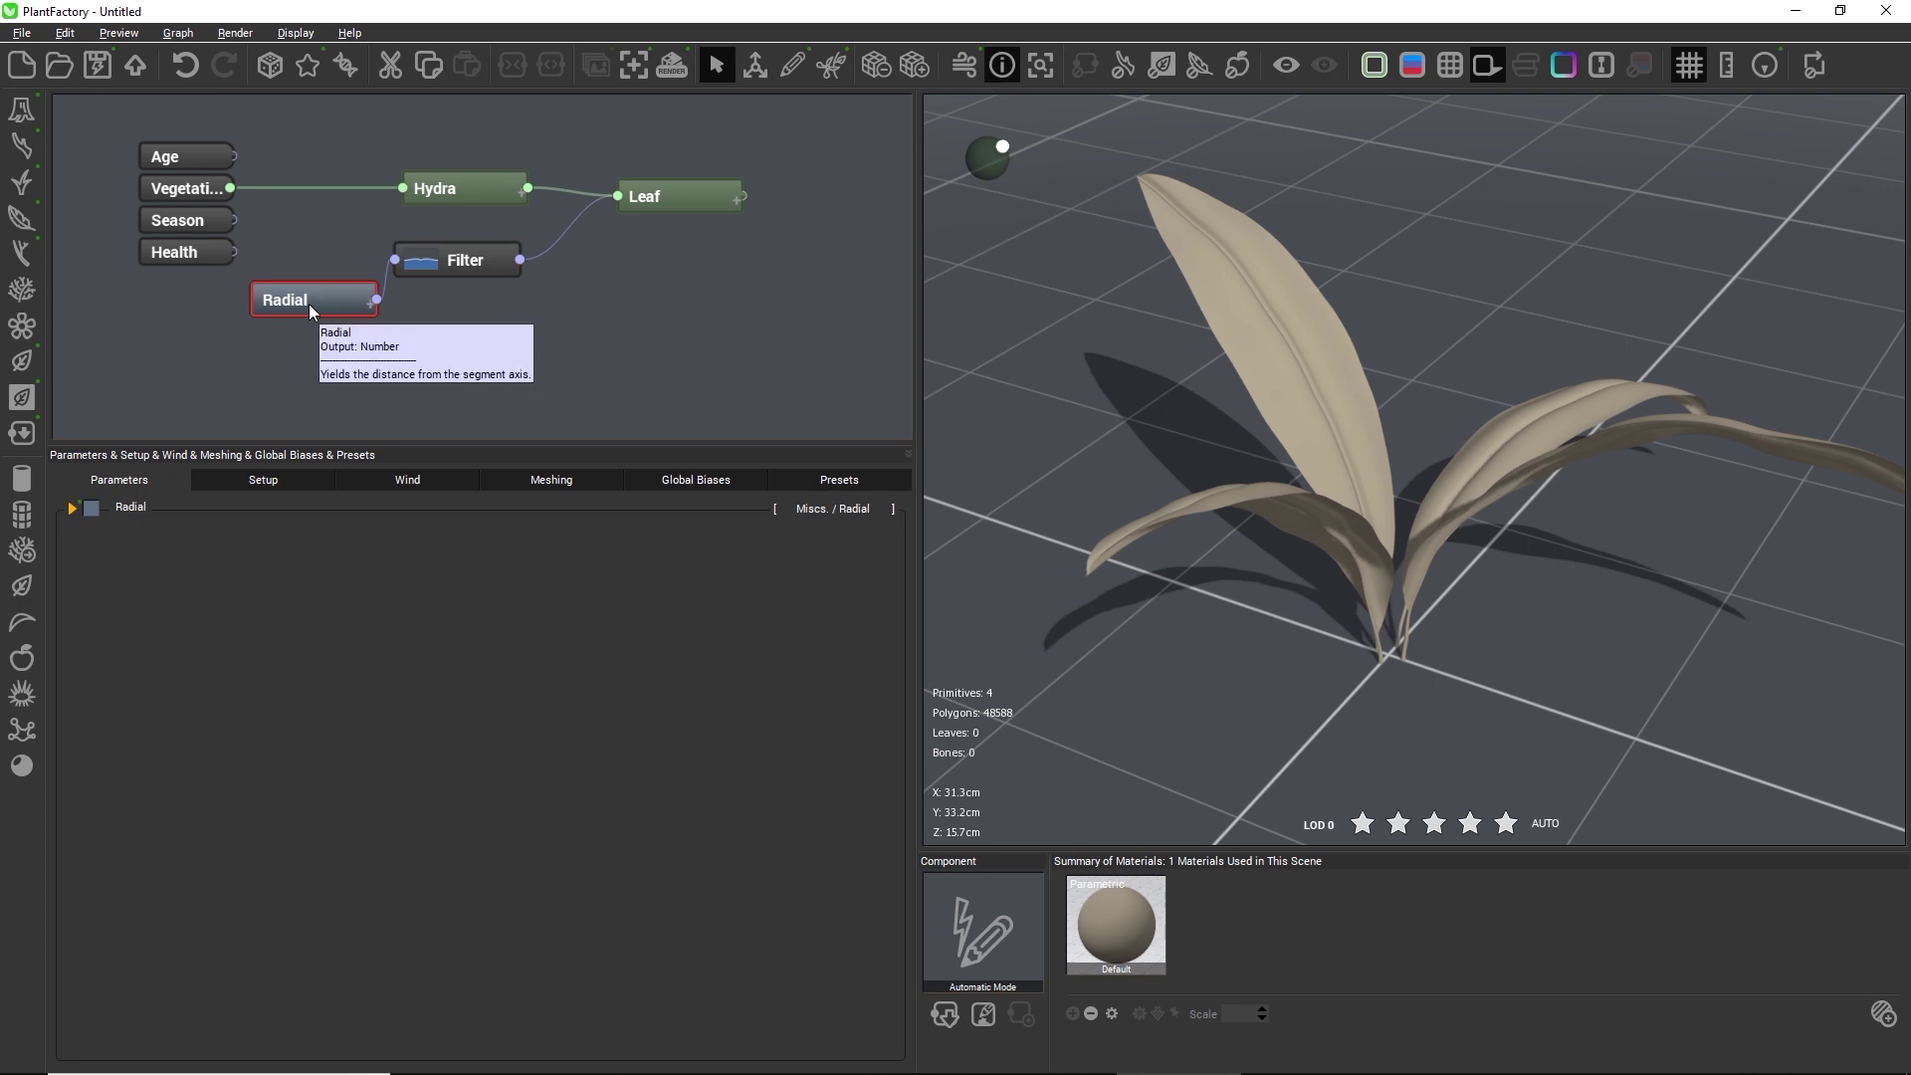
Add a Multicurve node to the graph below the section profile's Filter node.
click(451, 265)
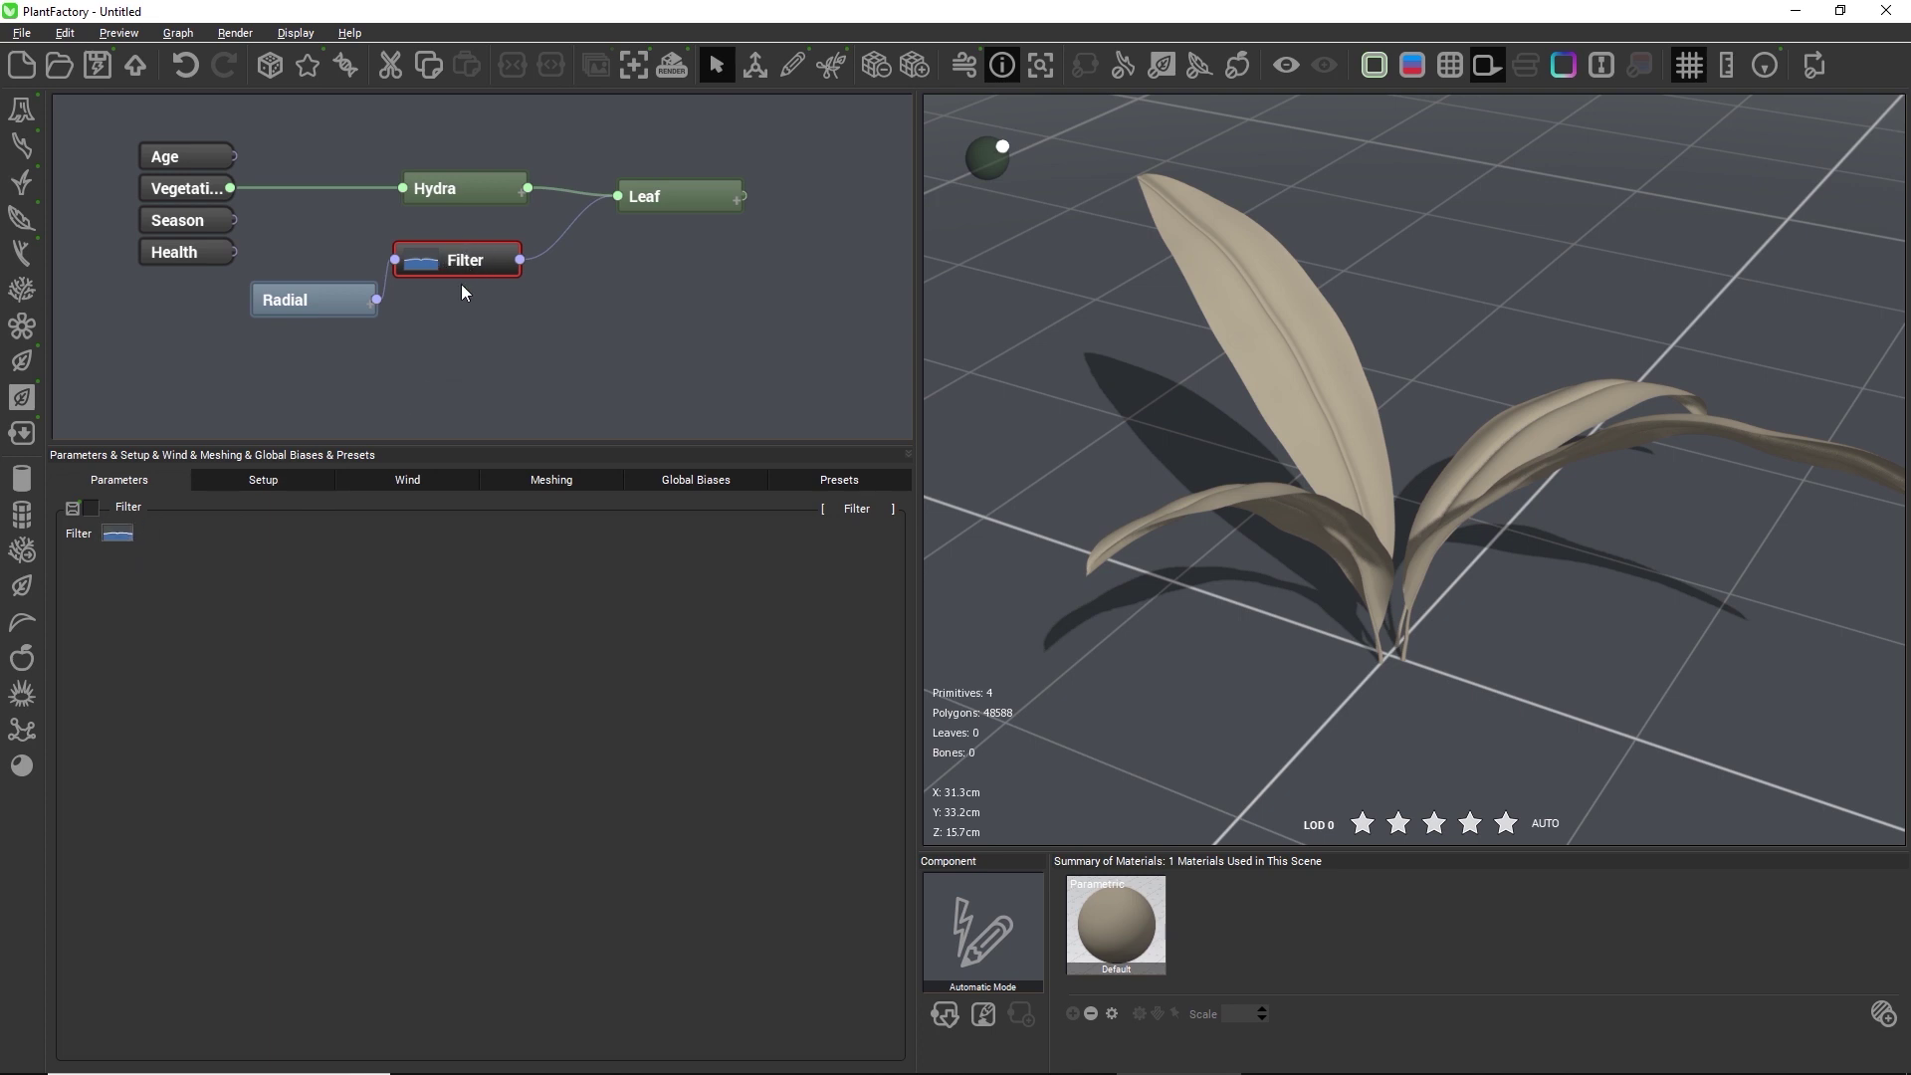
right_click(445, 348)
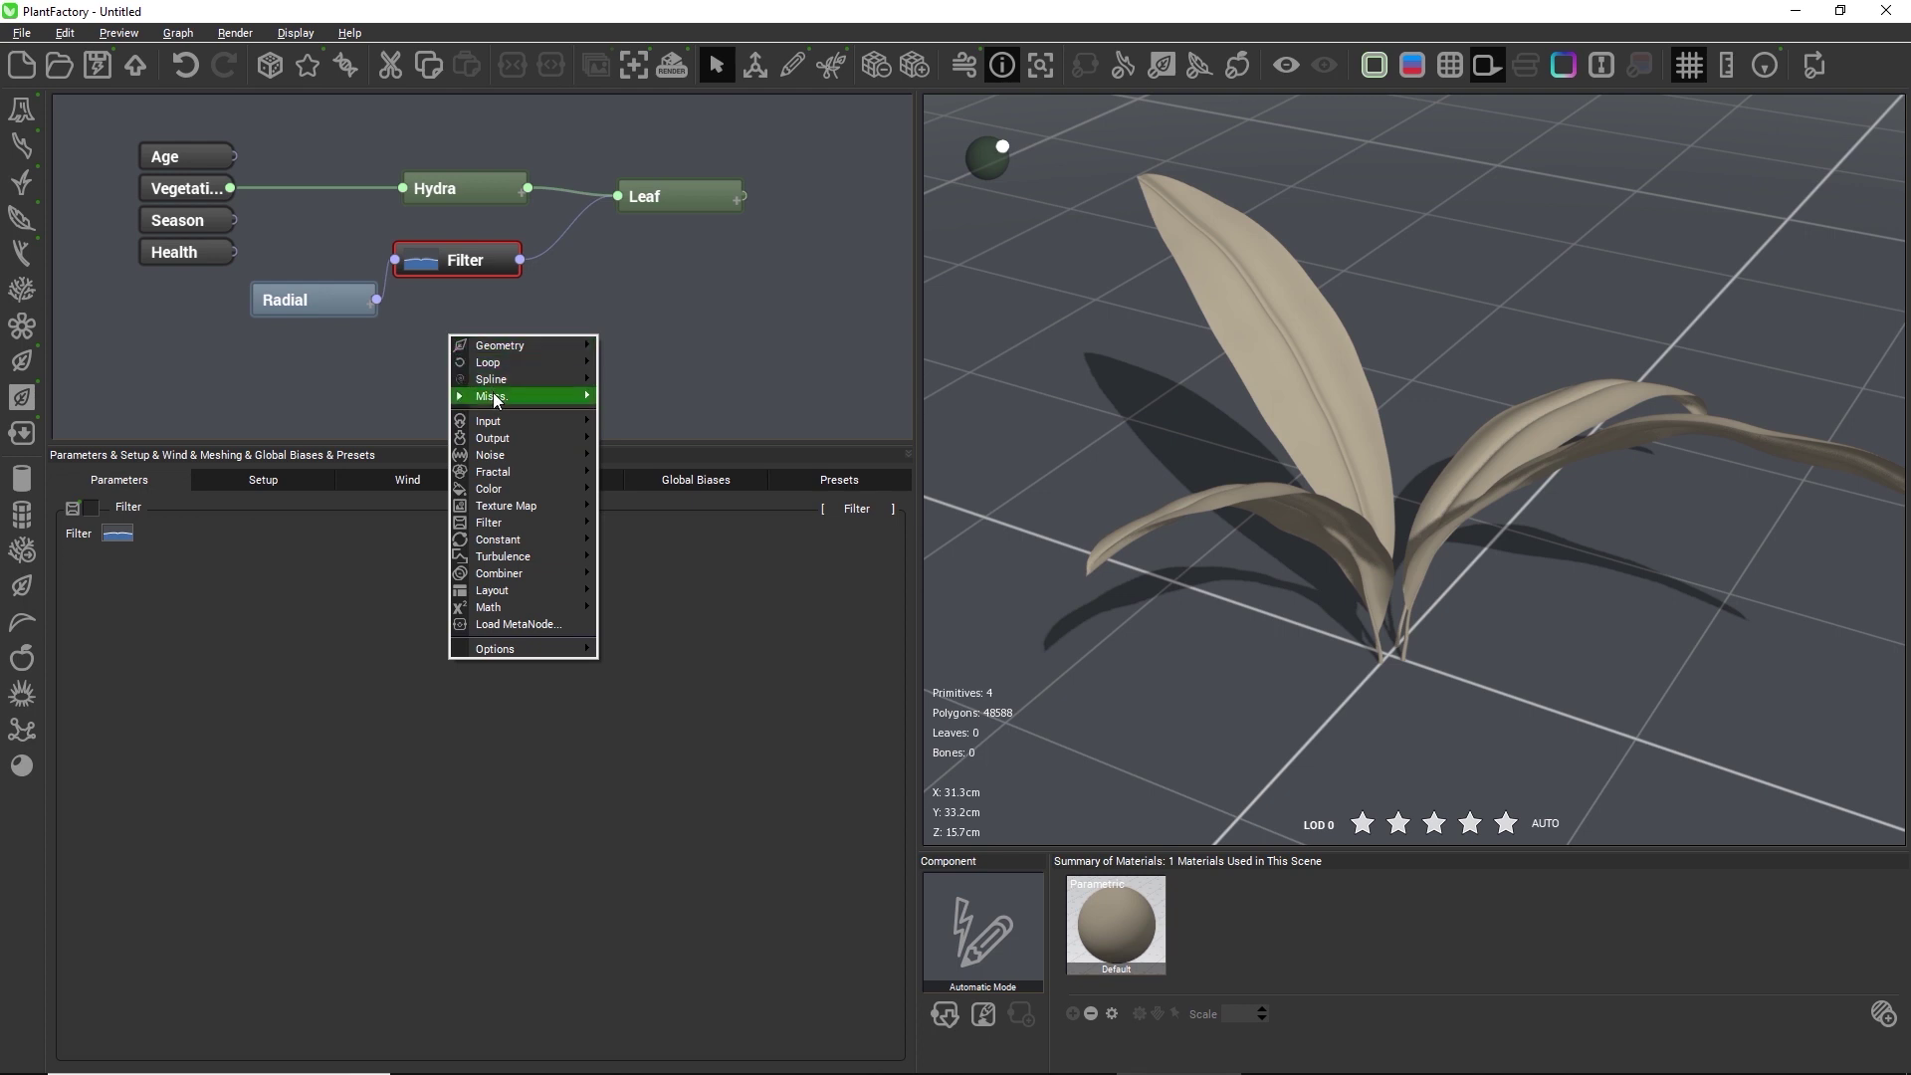
mouse_move(516, 397)
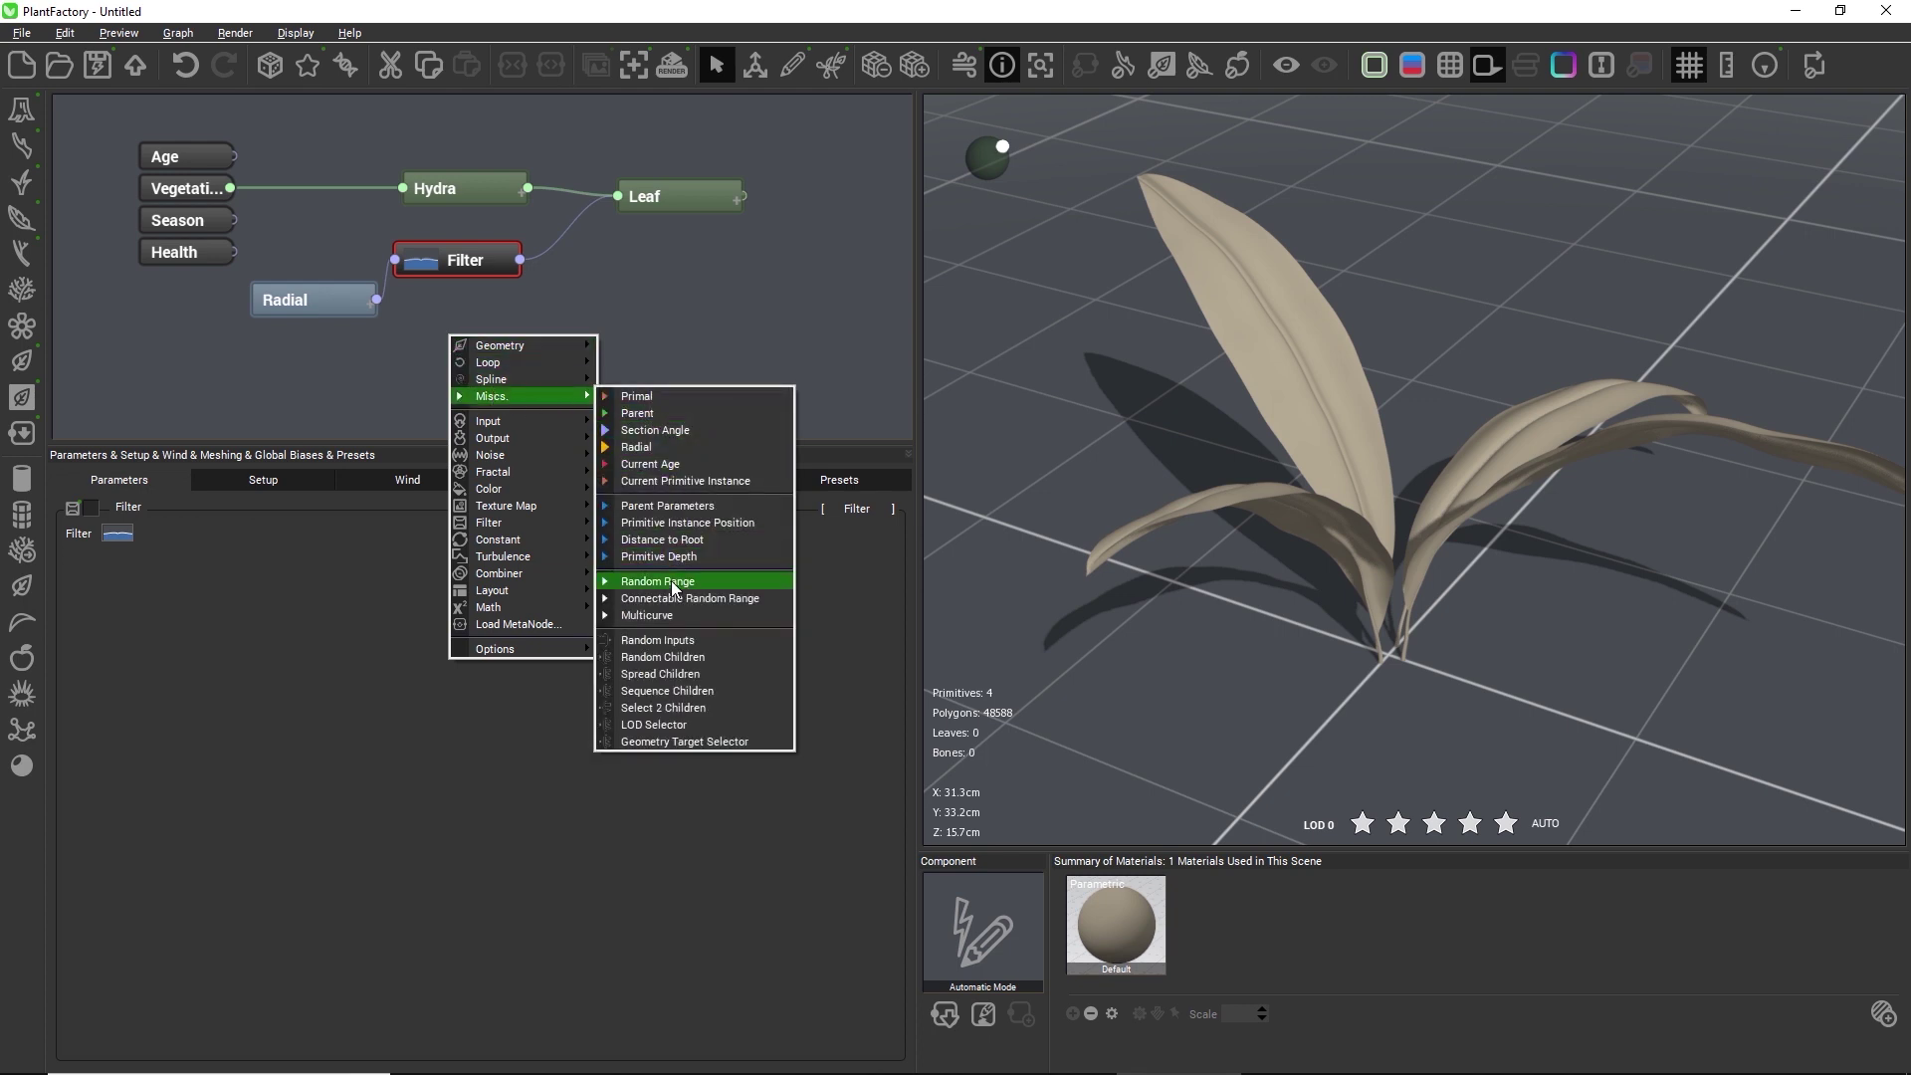
click(664, 617)
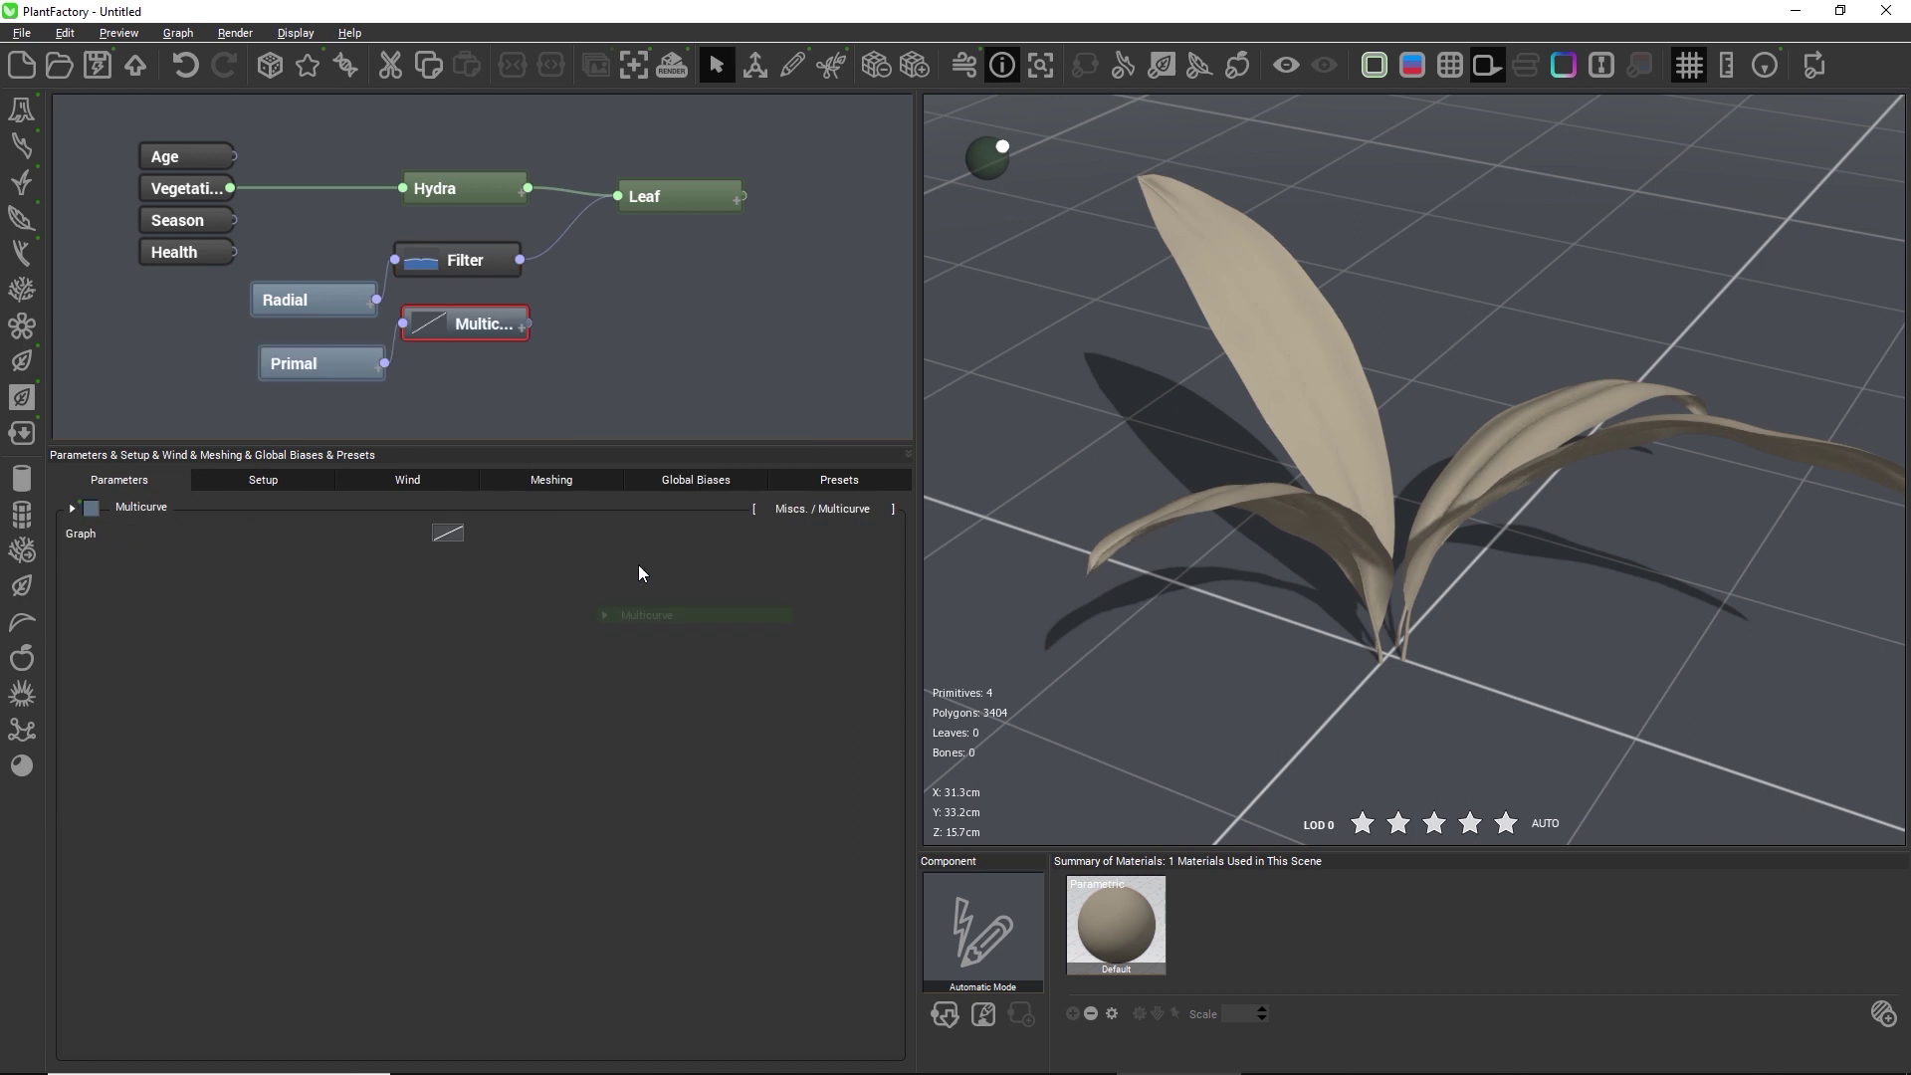
Delete the Primal node feeding the Multicurve and connect the Multicurve's input to the Radial node instead.
click(326, 373)
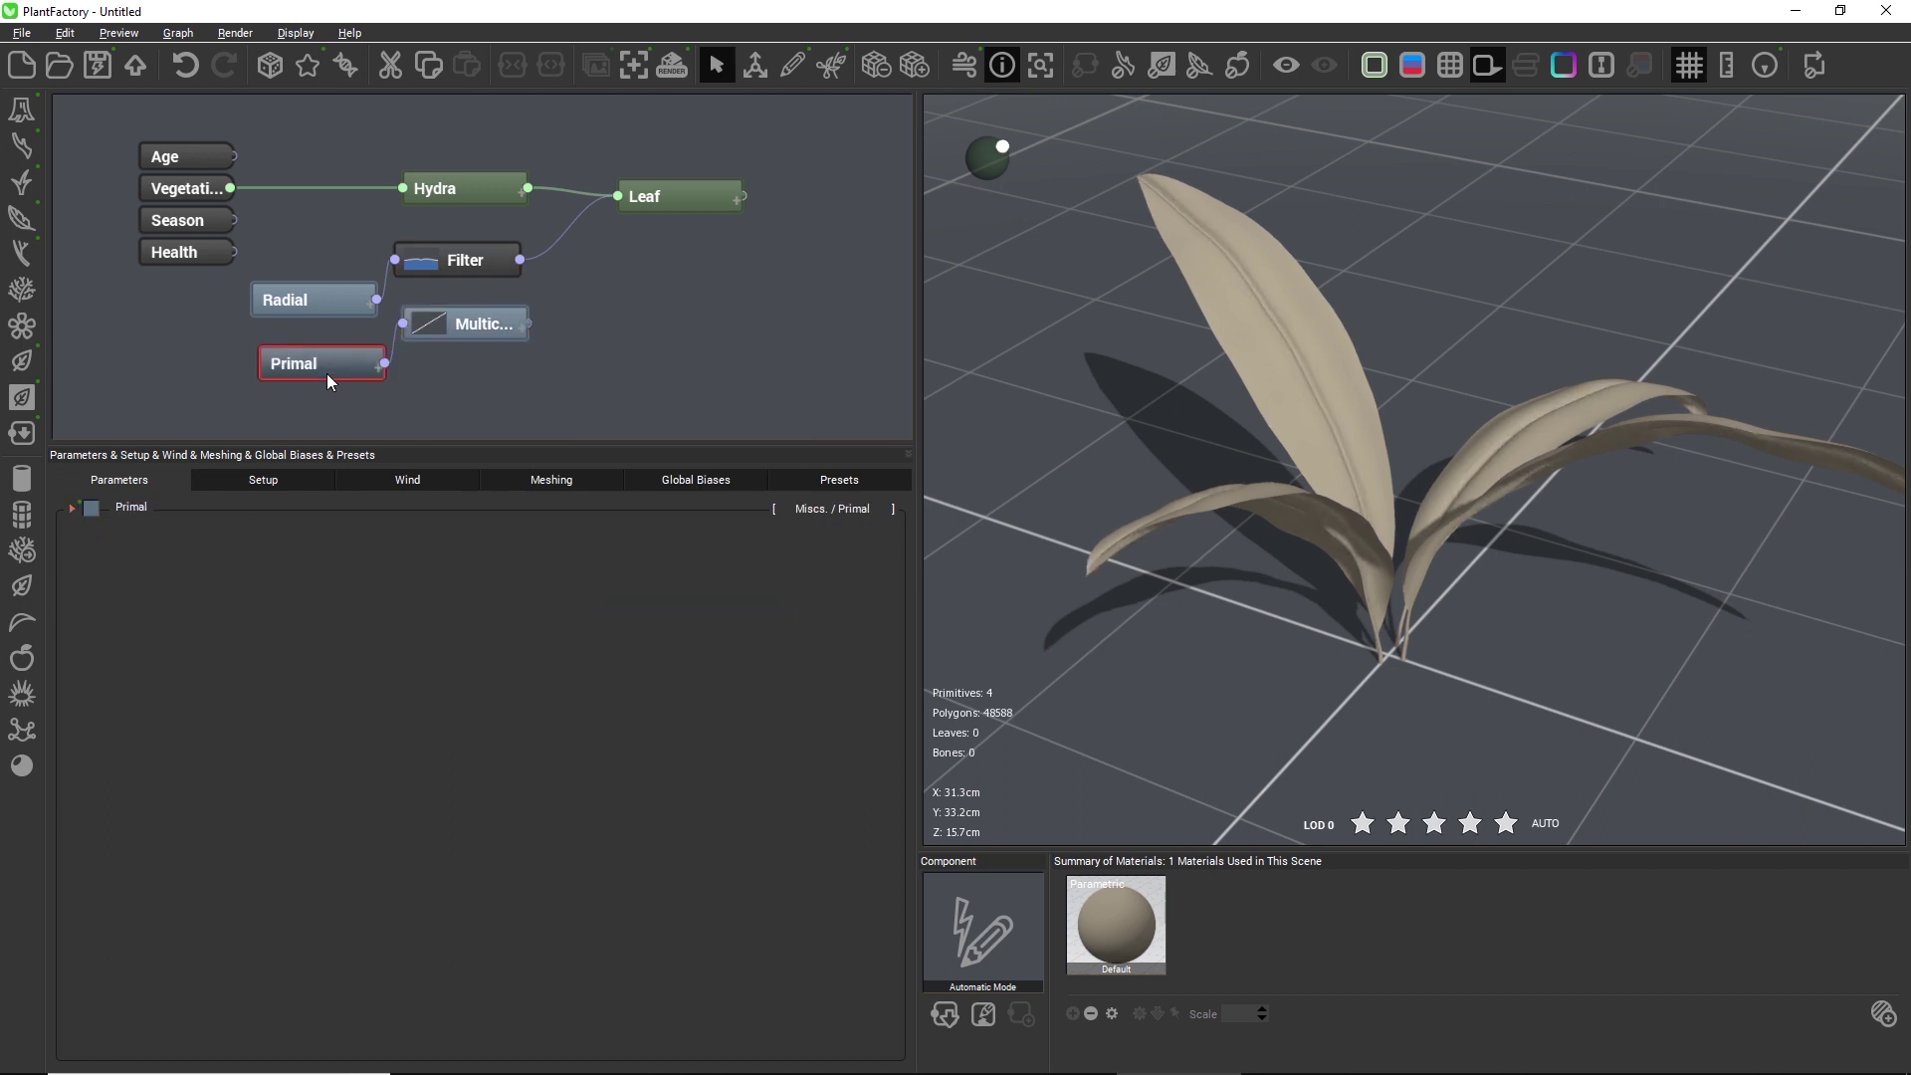
key(Delete)
click(410, 342)
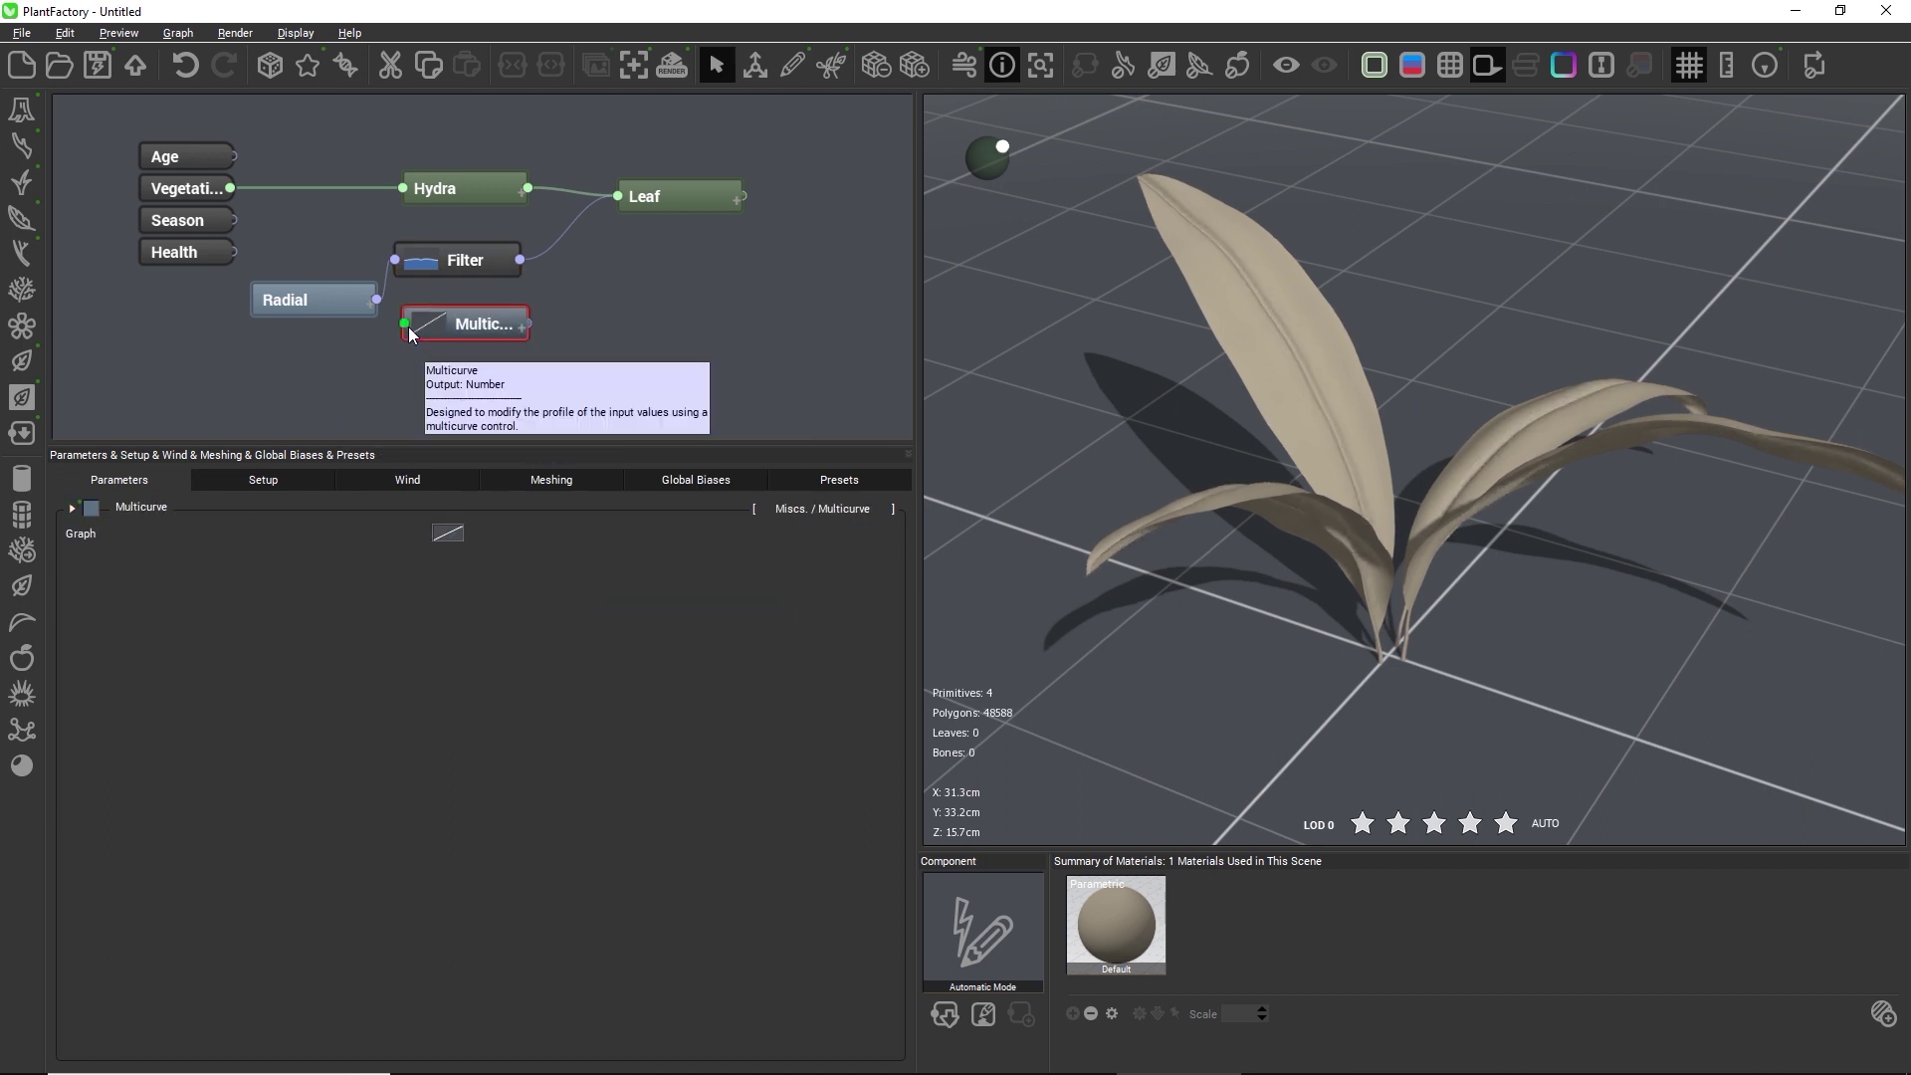
drag(410, 334, 376, 301)
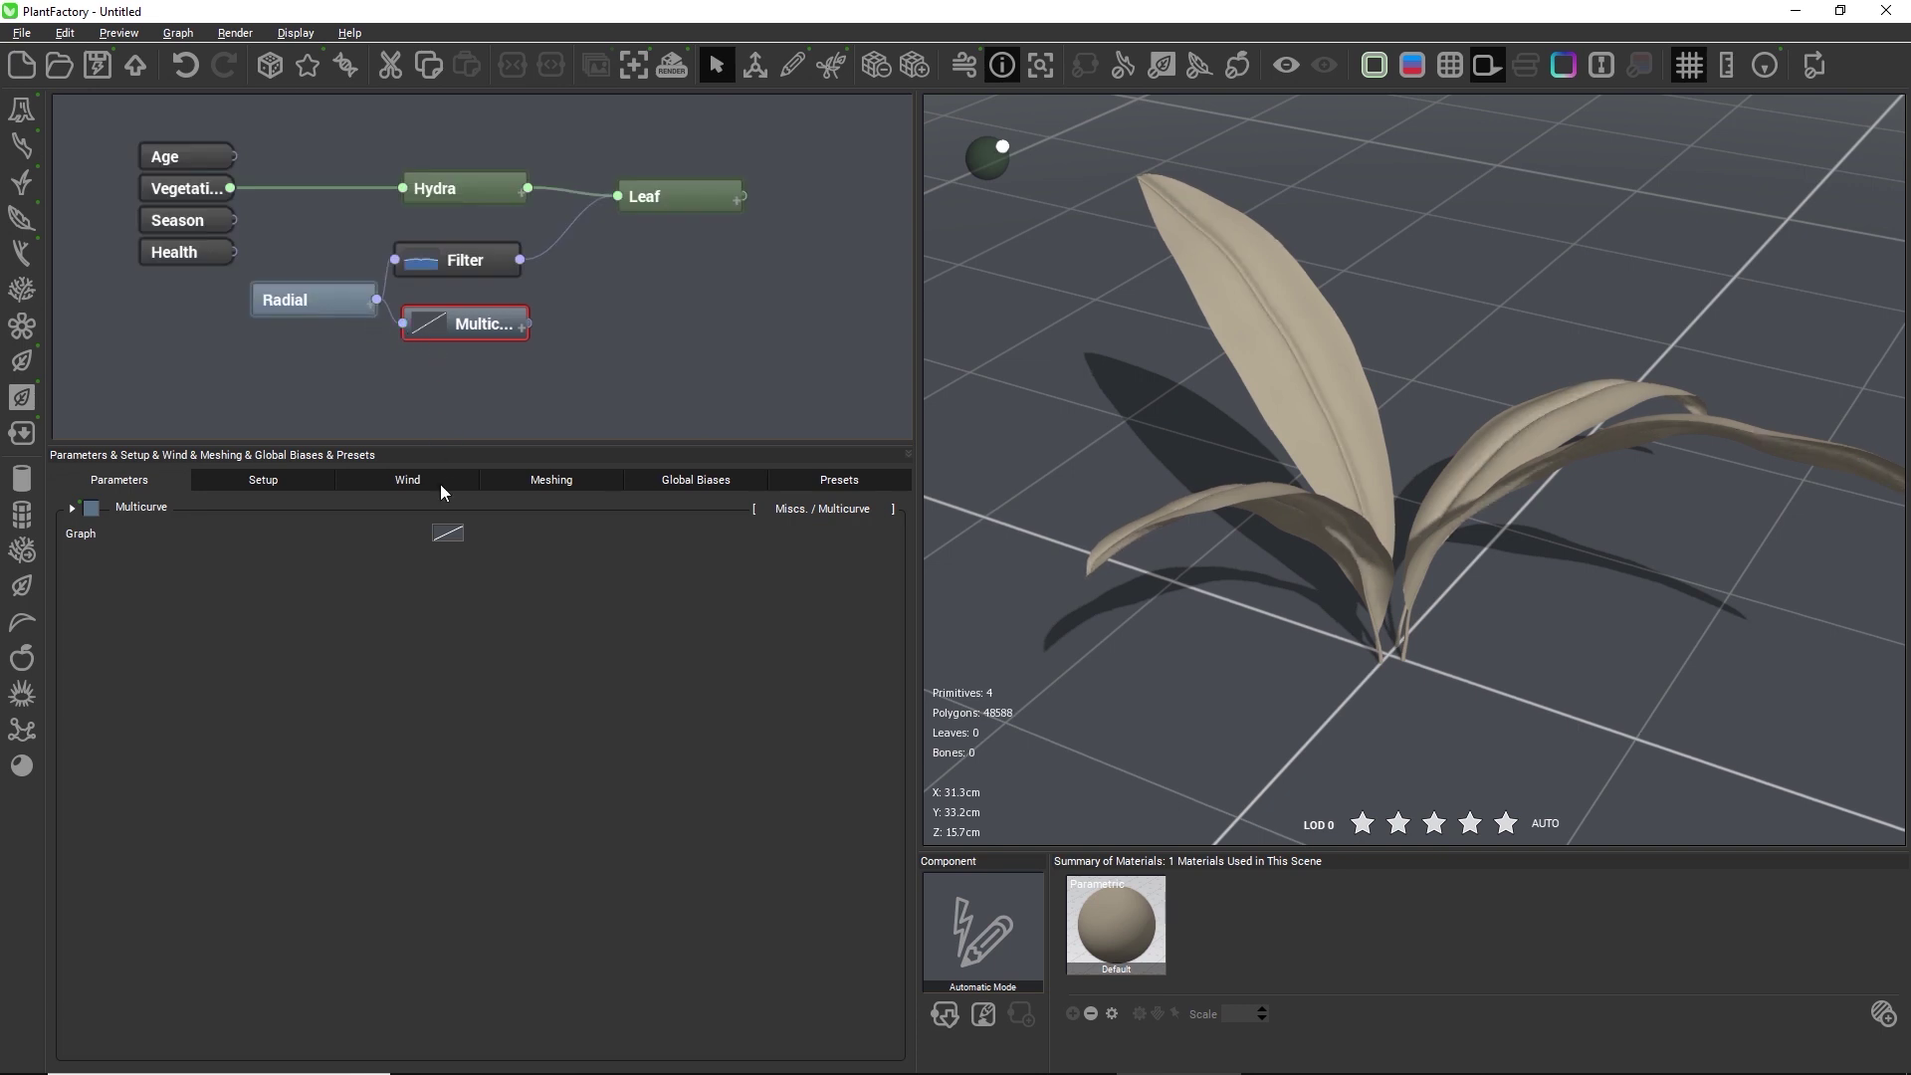
Open the Multicurve's graph, show its filter probabilities and paste the copied leaf section profile into Filter 1.
click(450, 533)
click(486, 552)
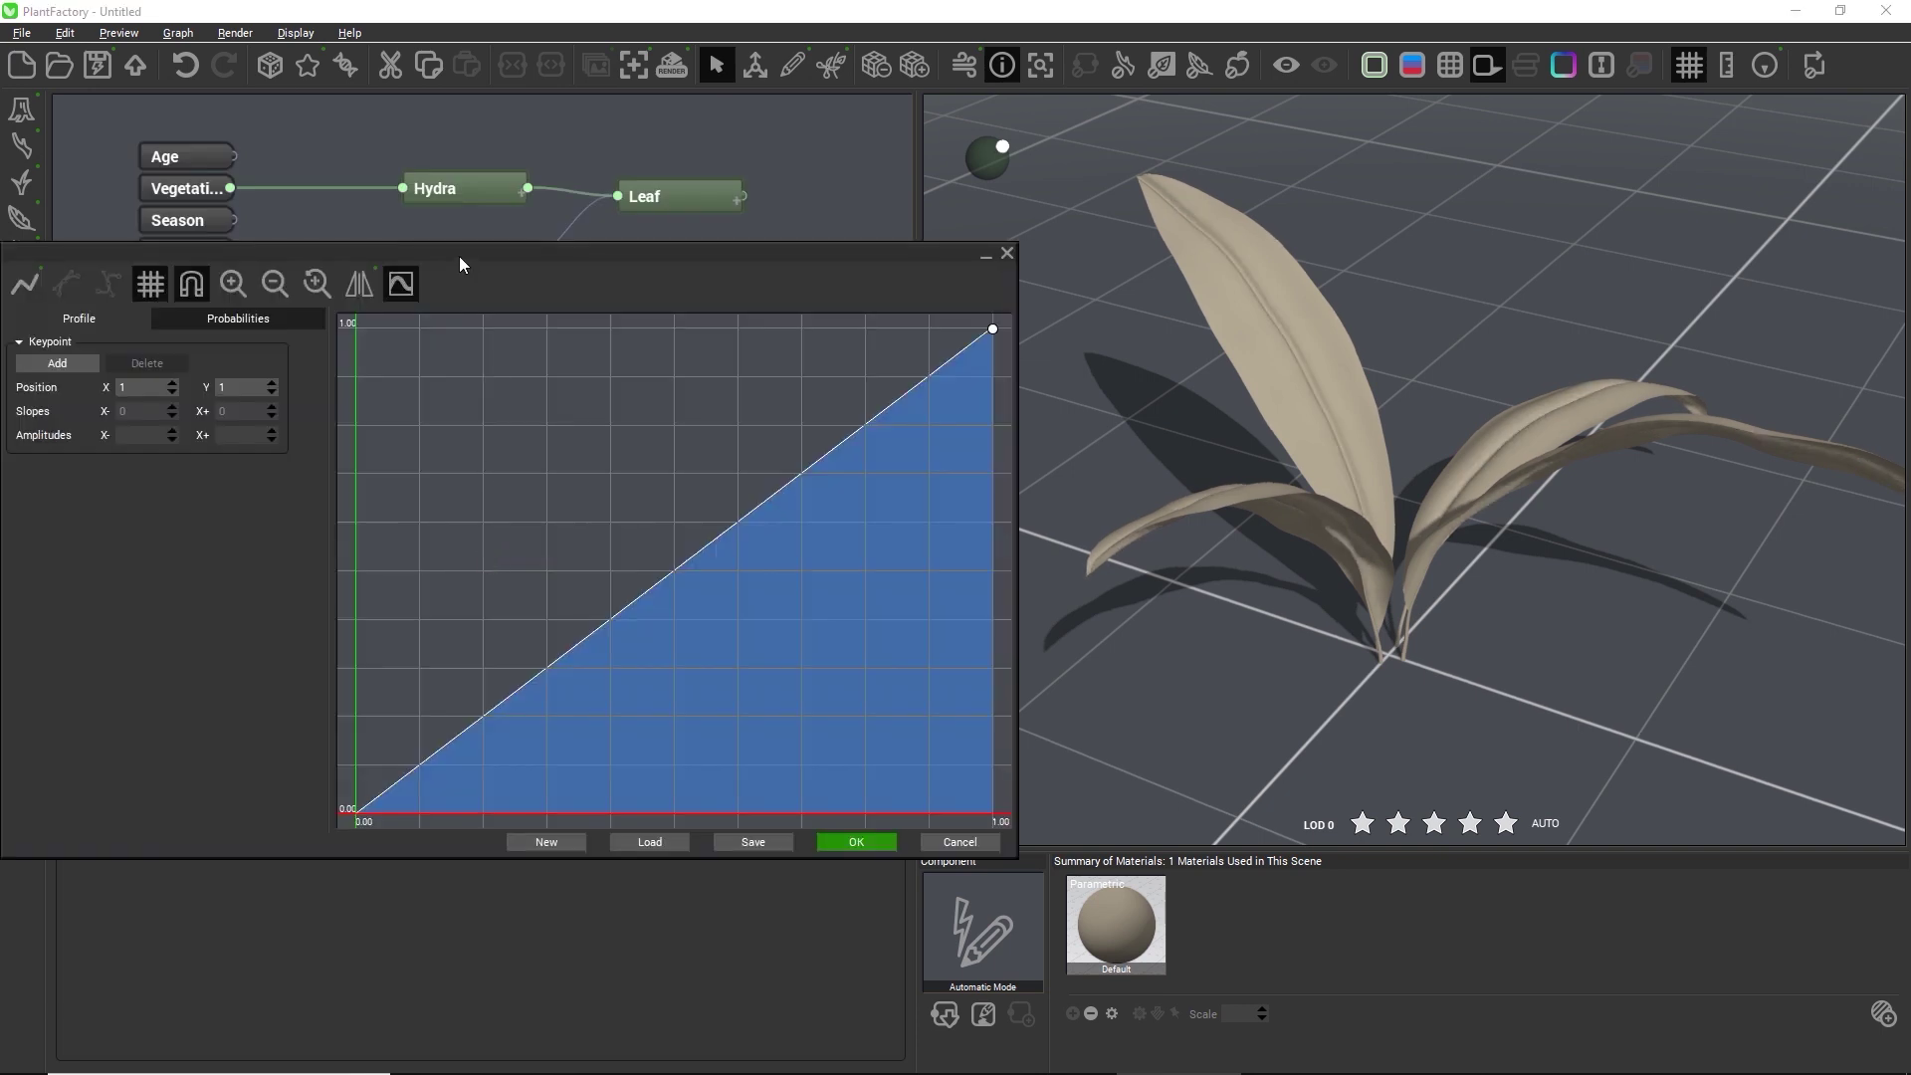
drag(463, 259, 584, 279)
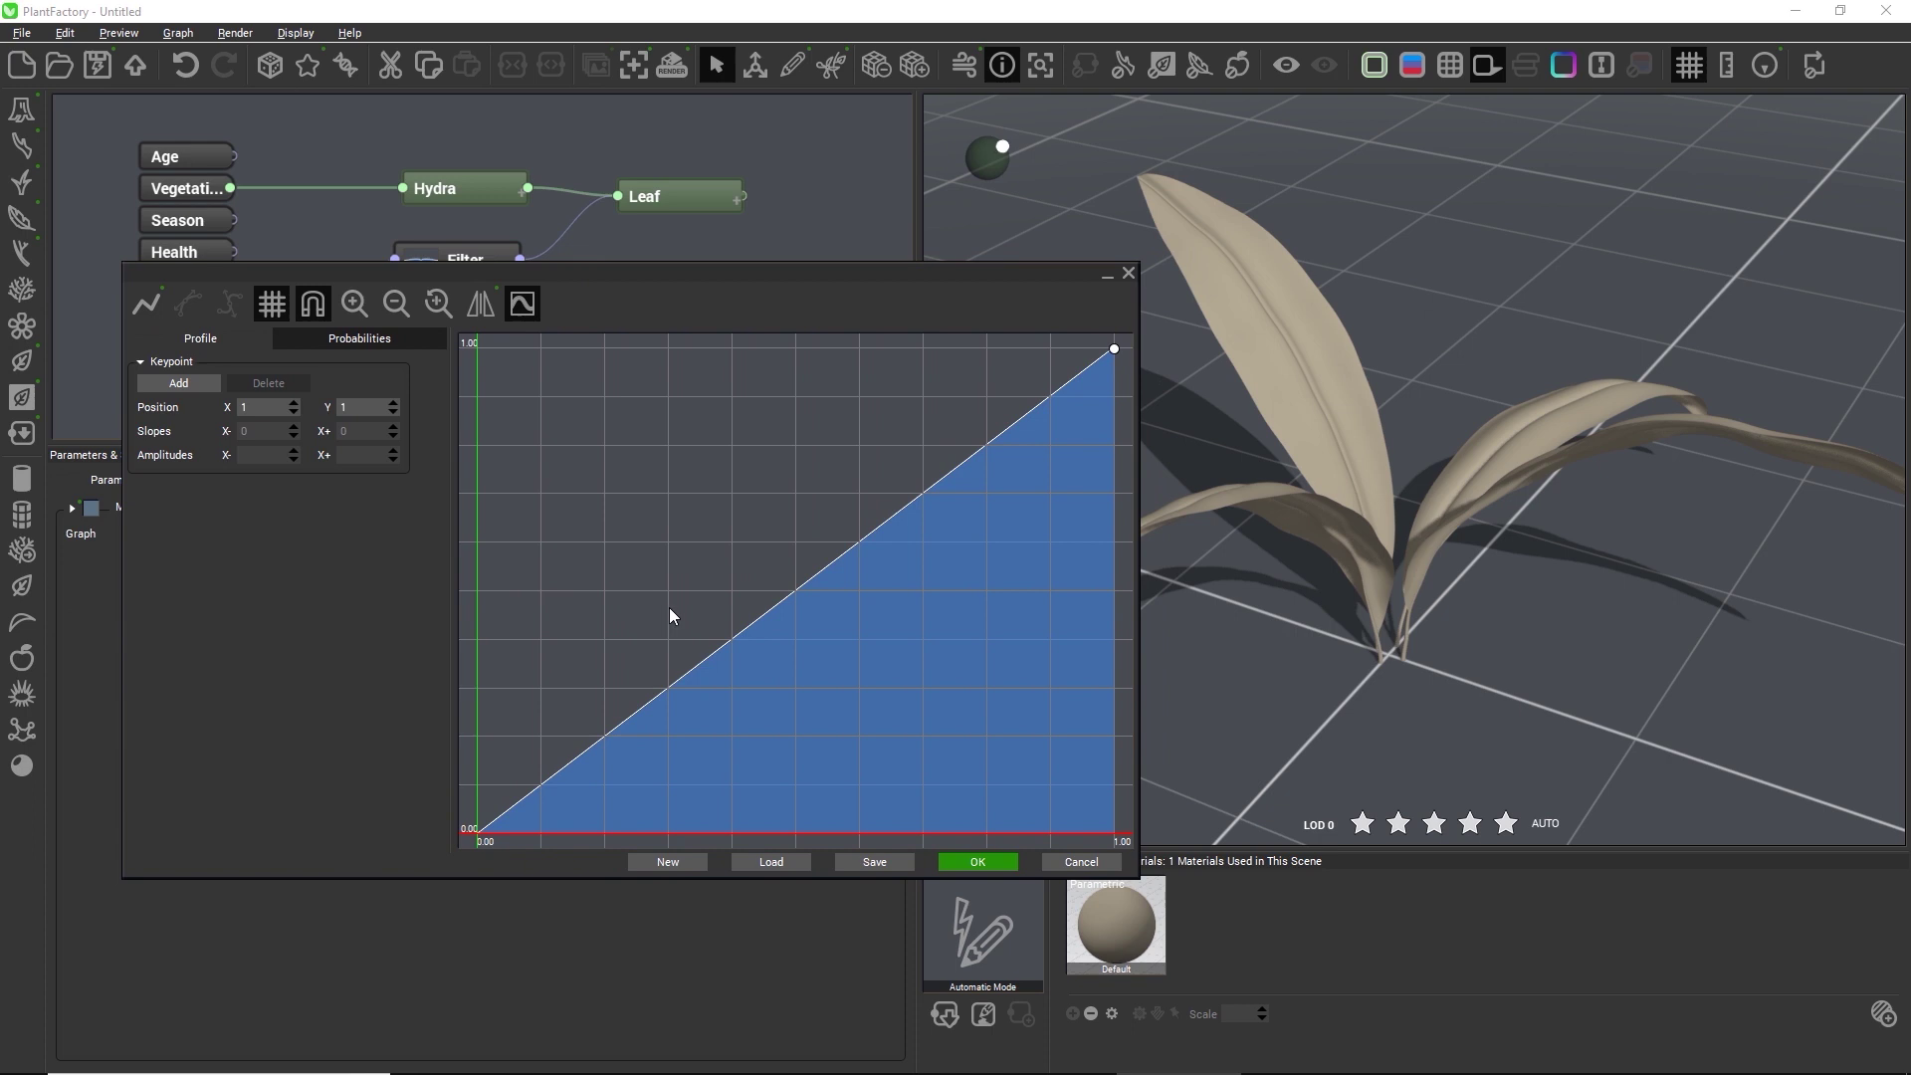
click(362, 348)
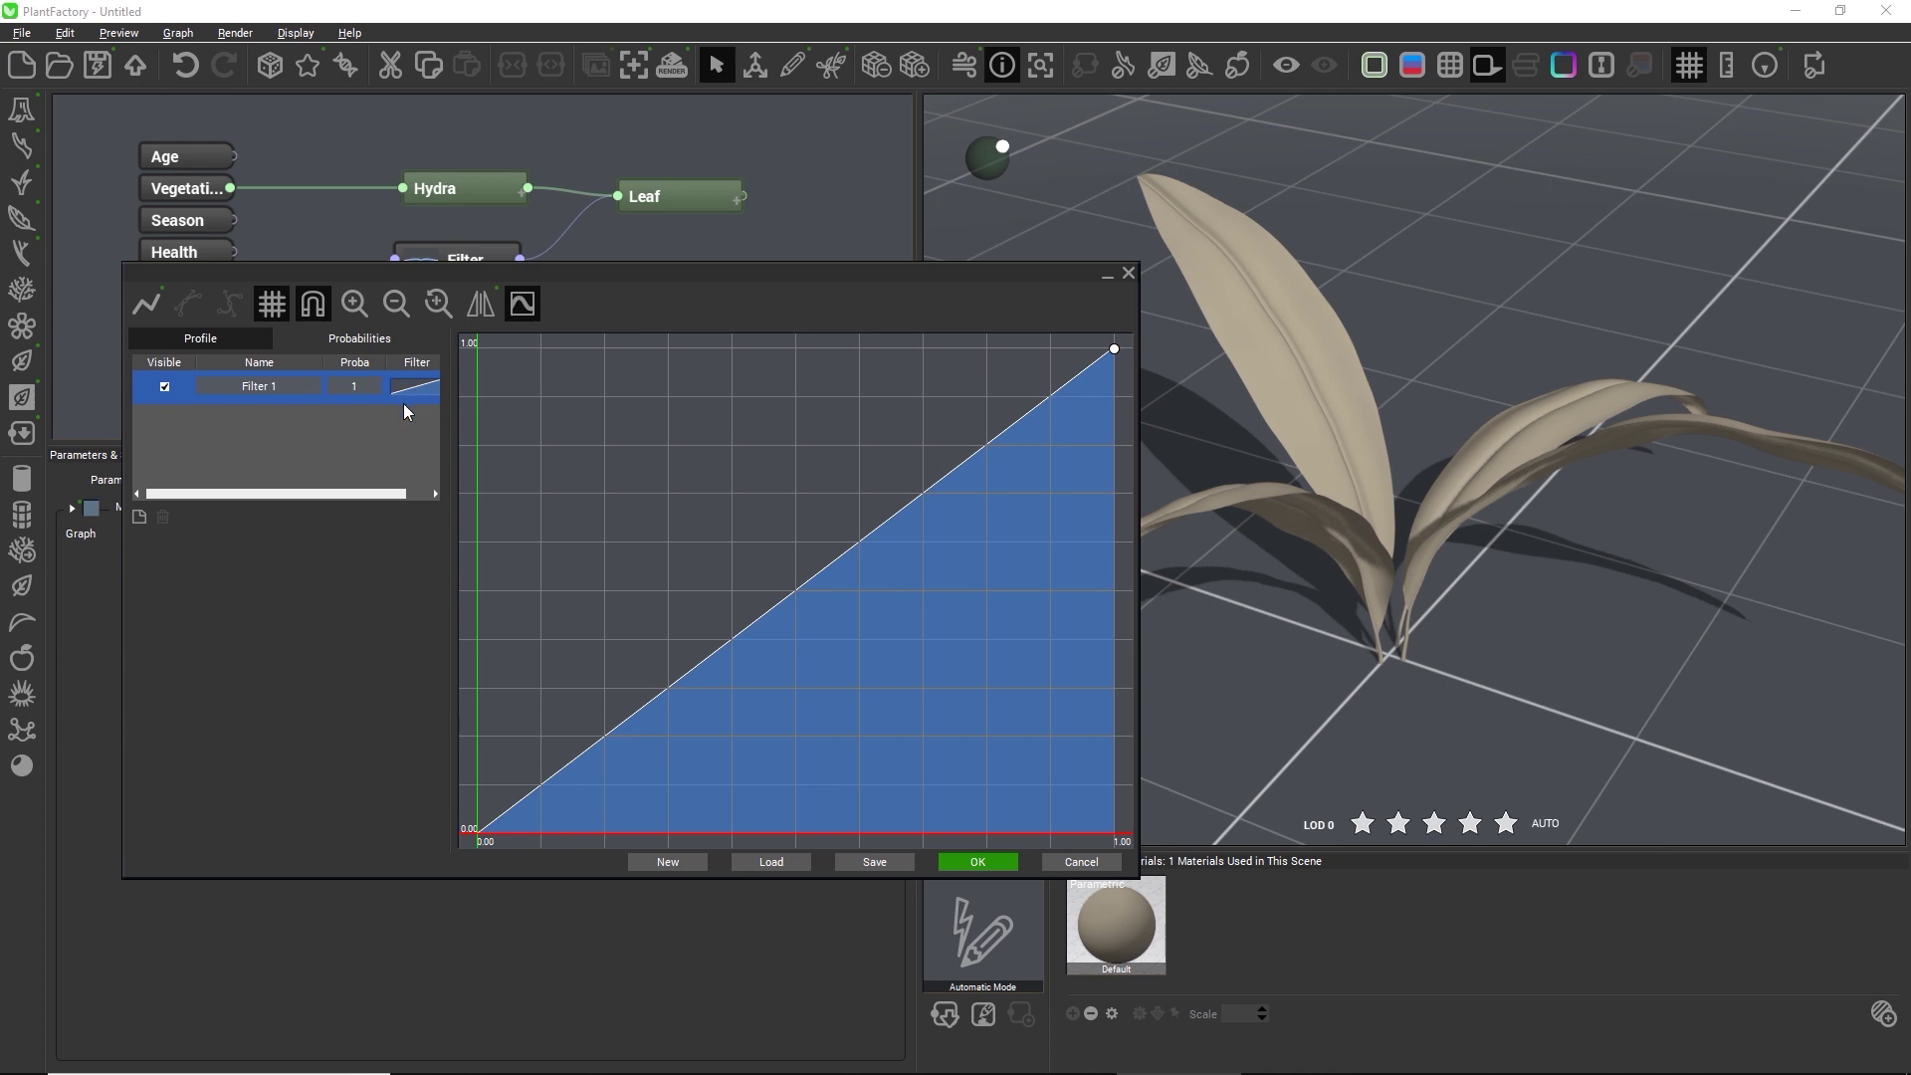
double_click(353, 386)
key(Escape)
click(396, 388)
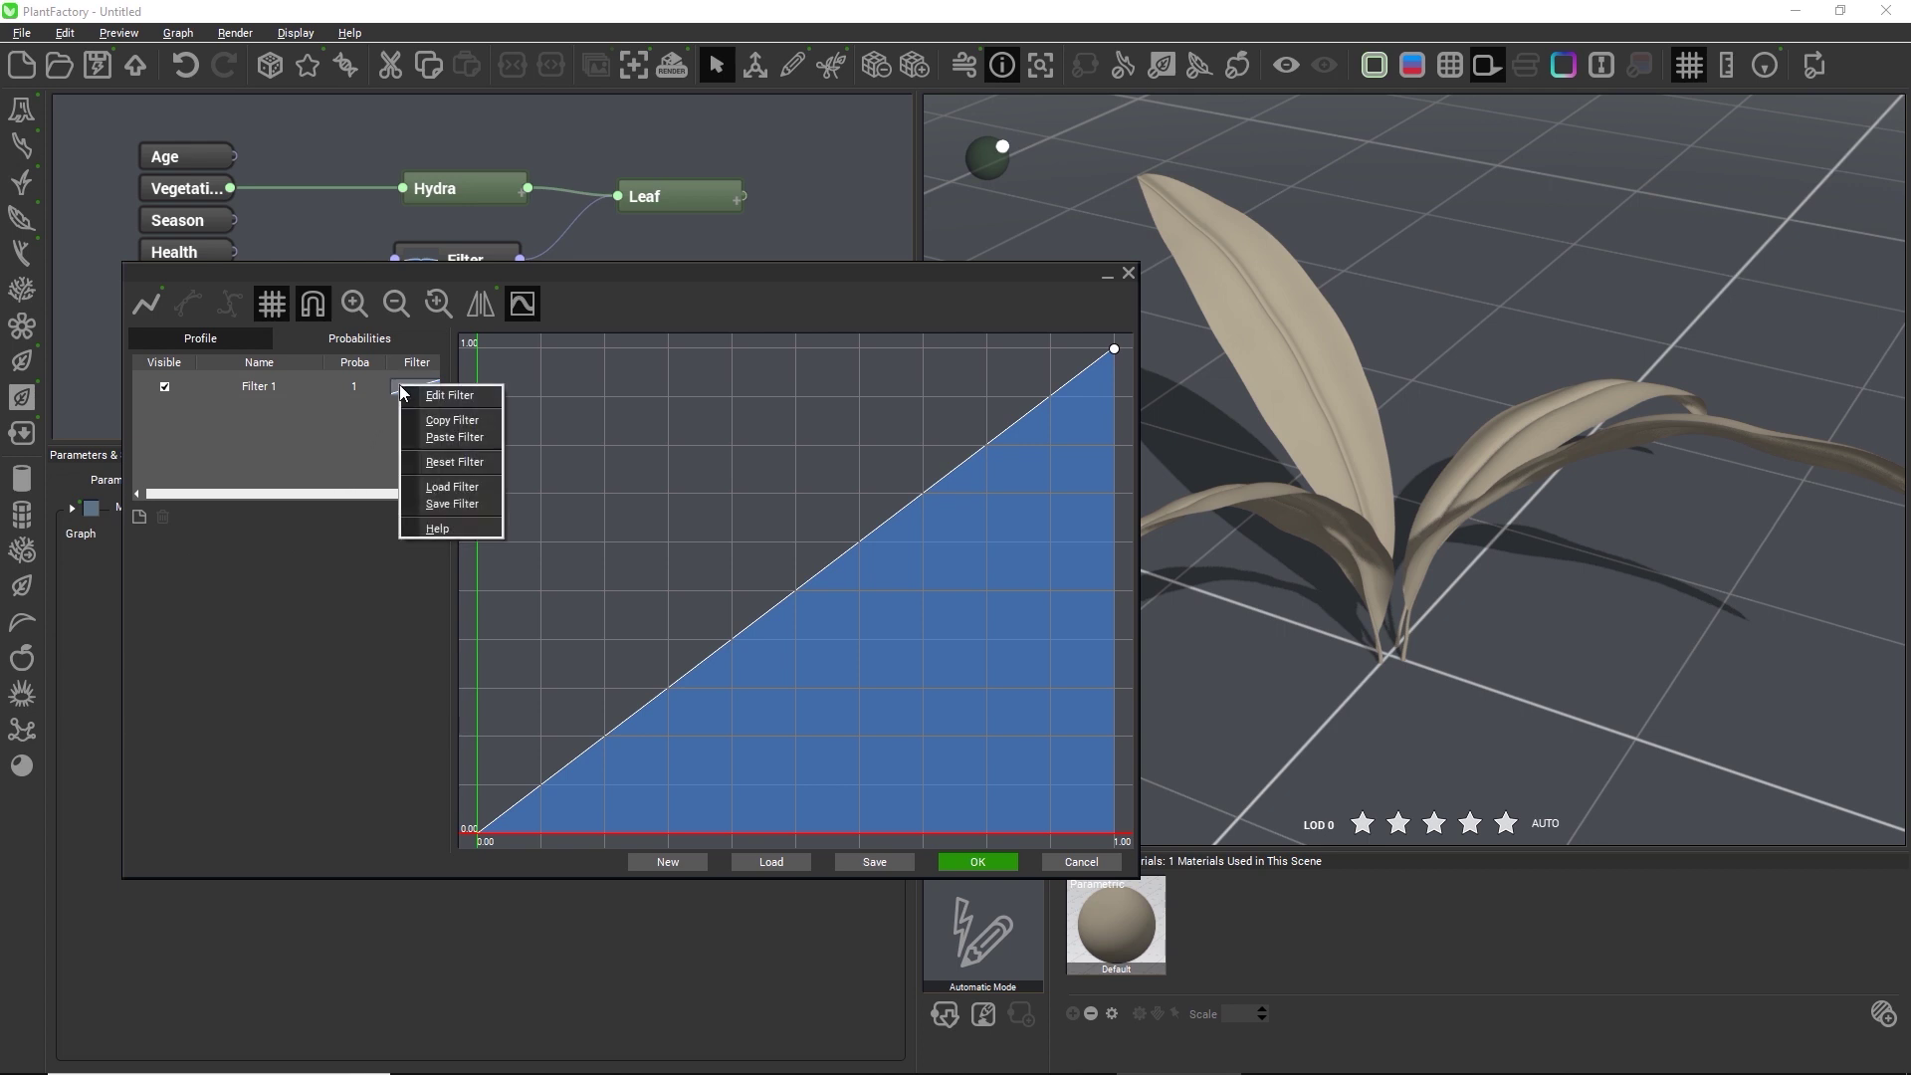
click(435, 438)
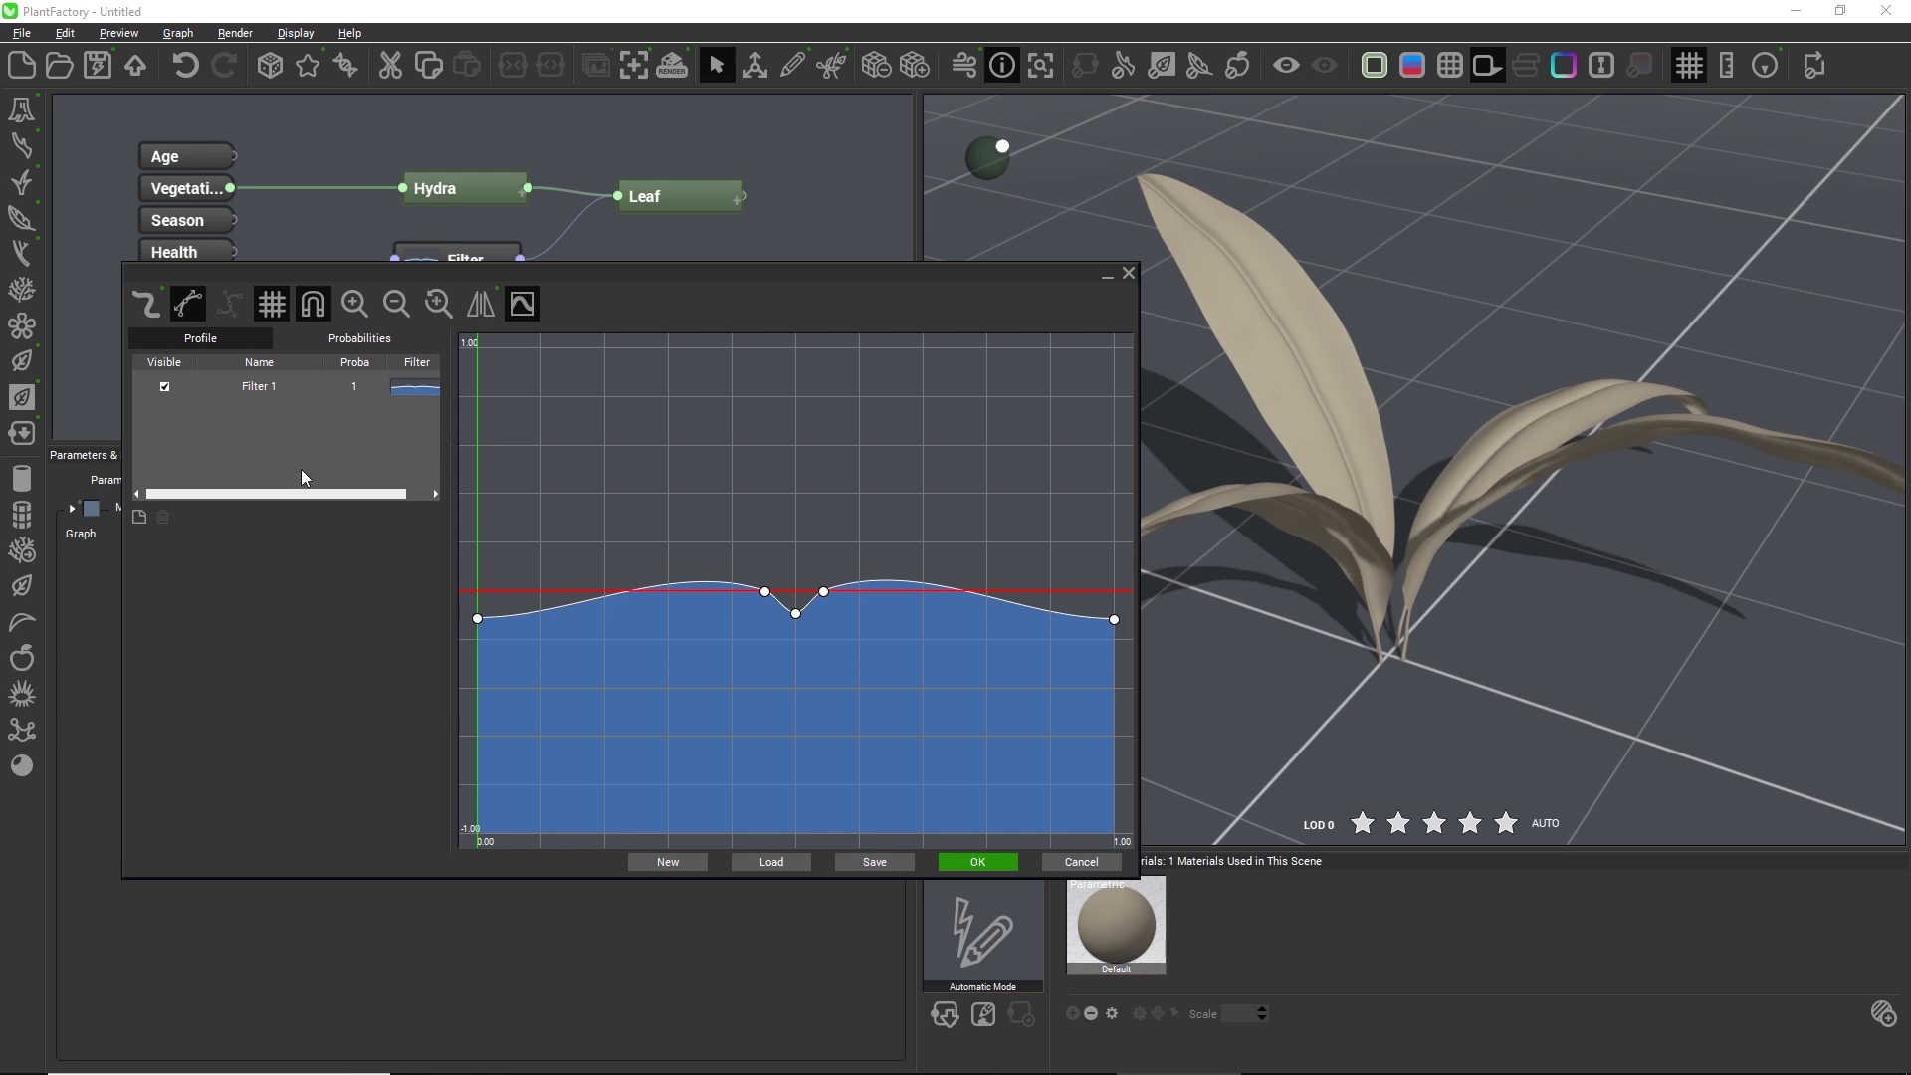
Add Filter 2 to the Multicurve, raise its start keypoint to a Y of about 0.15 and accept the curve.
click(140, 517)
right_click(424, 422)
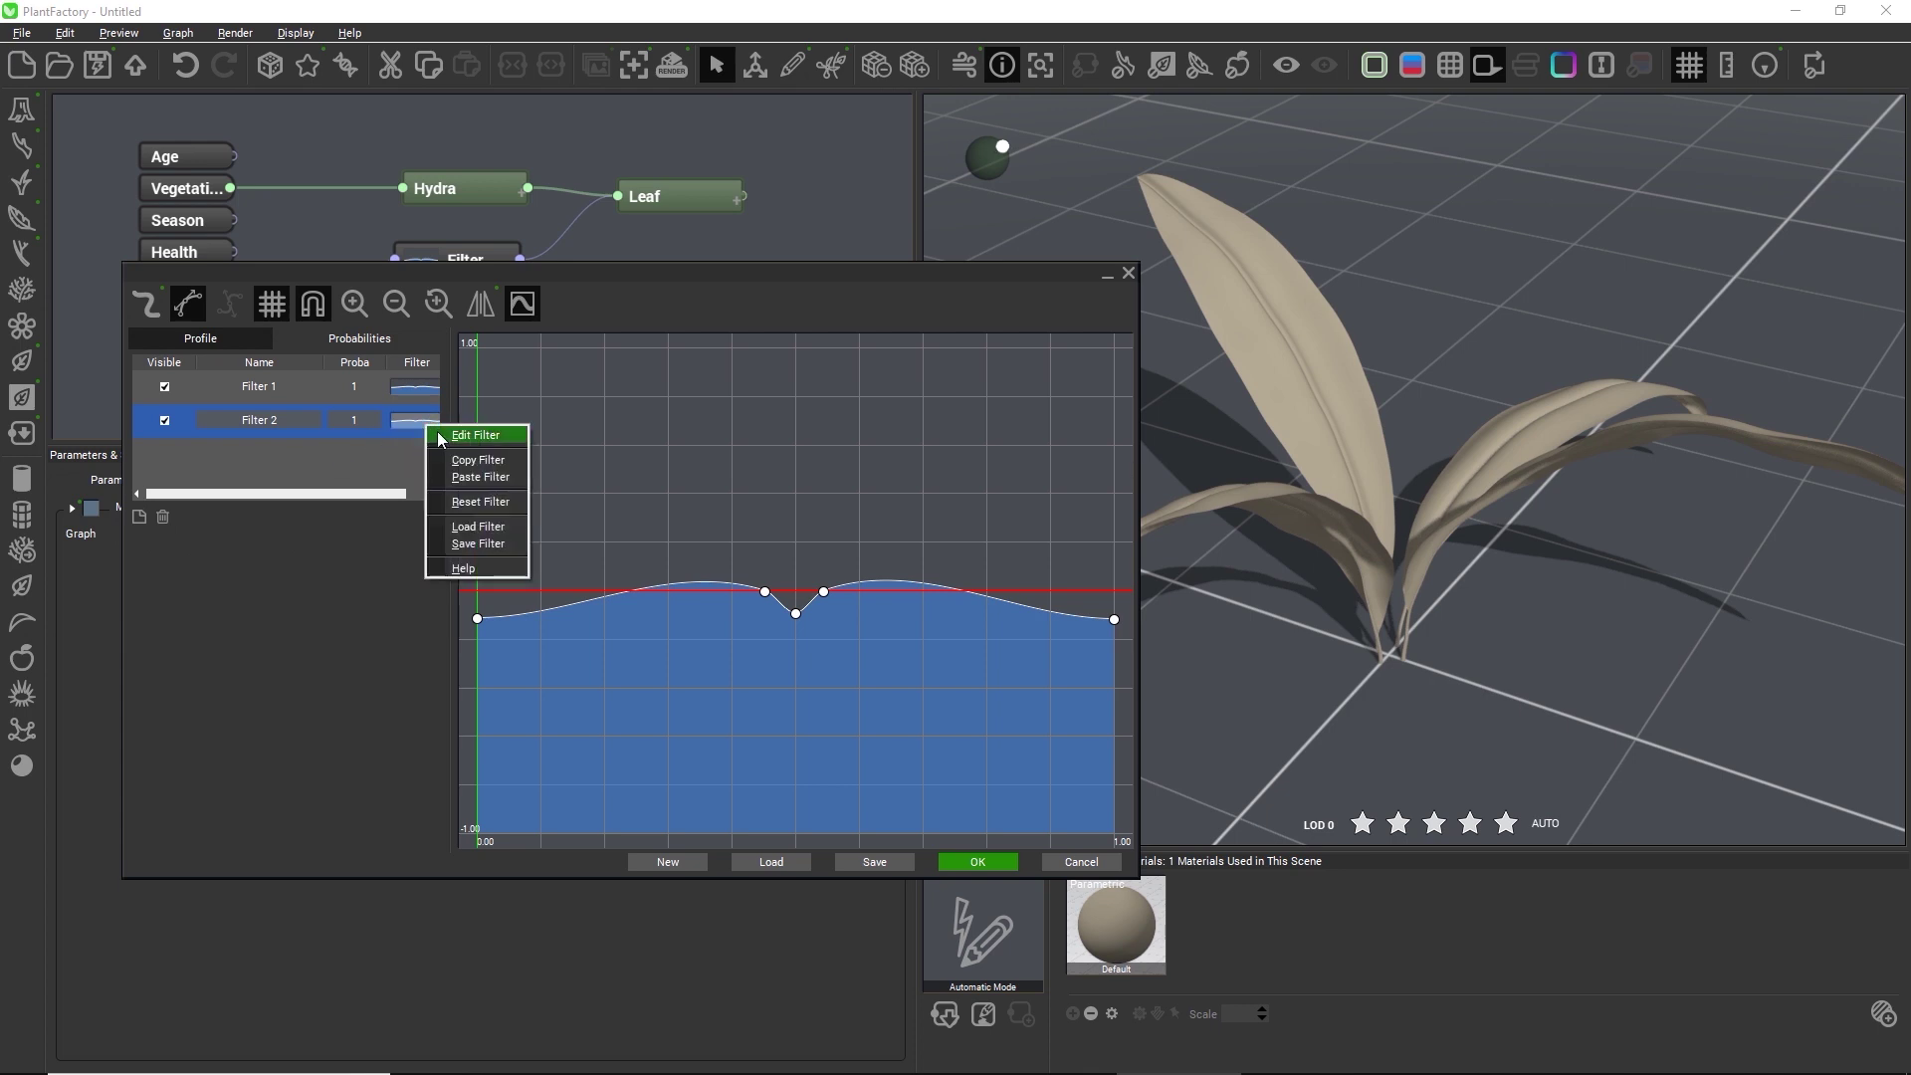
click(440, 434)
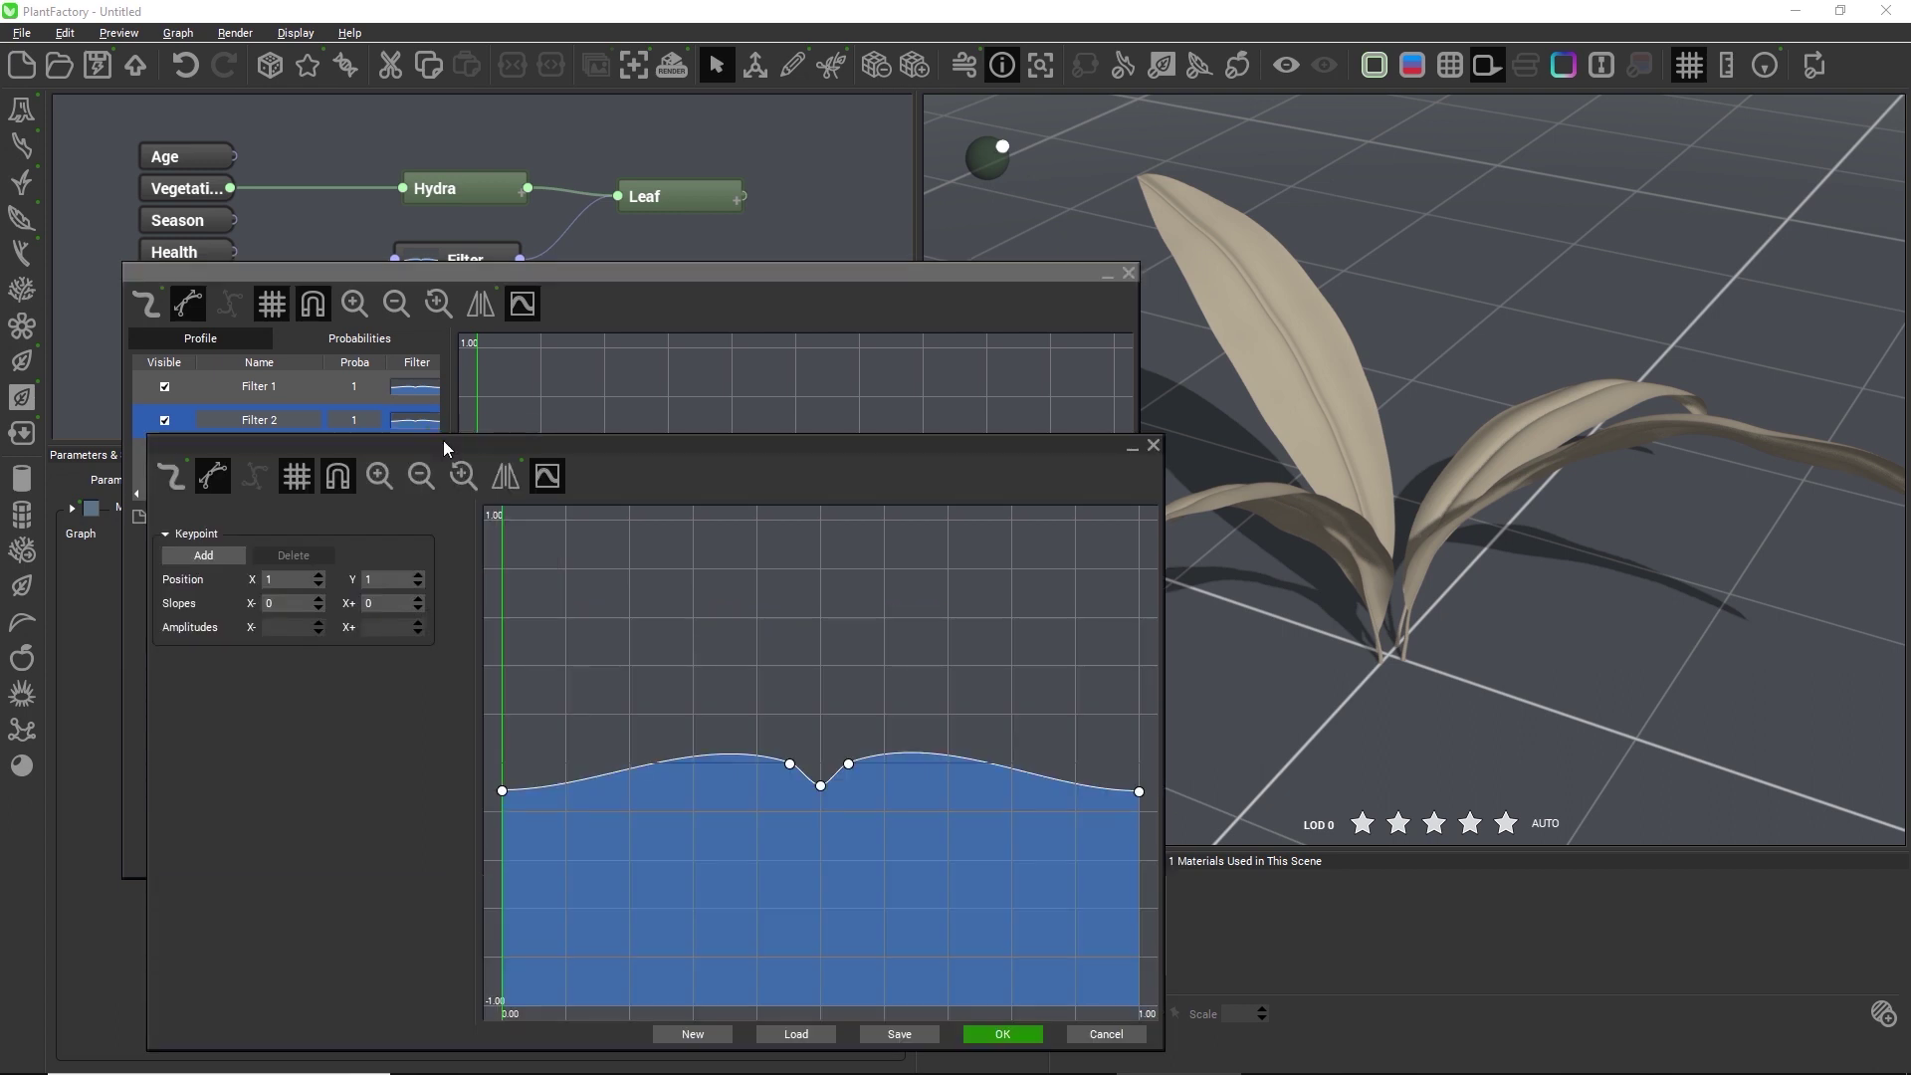
drag(444, 440, 534, 319)
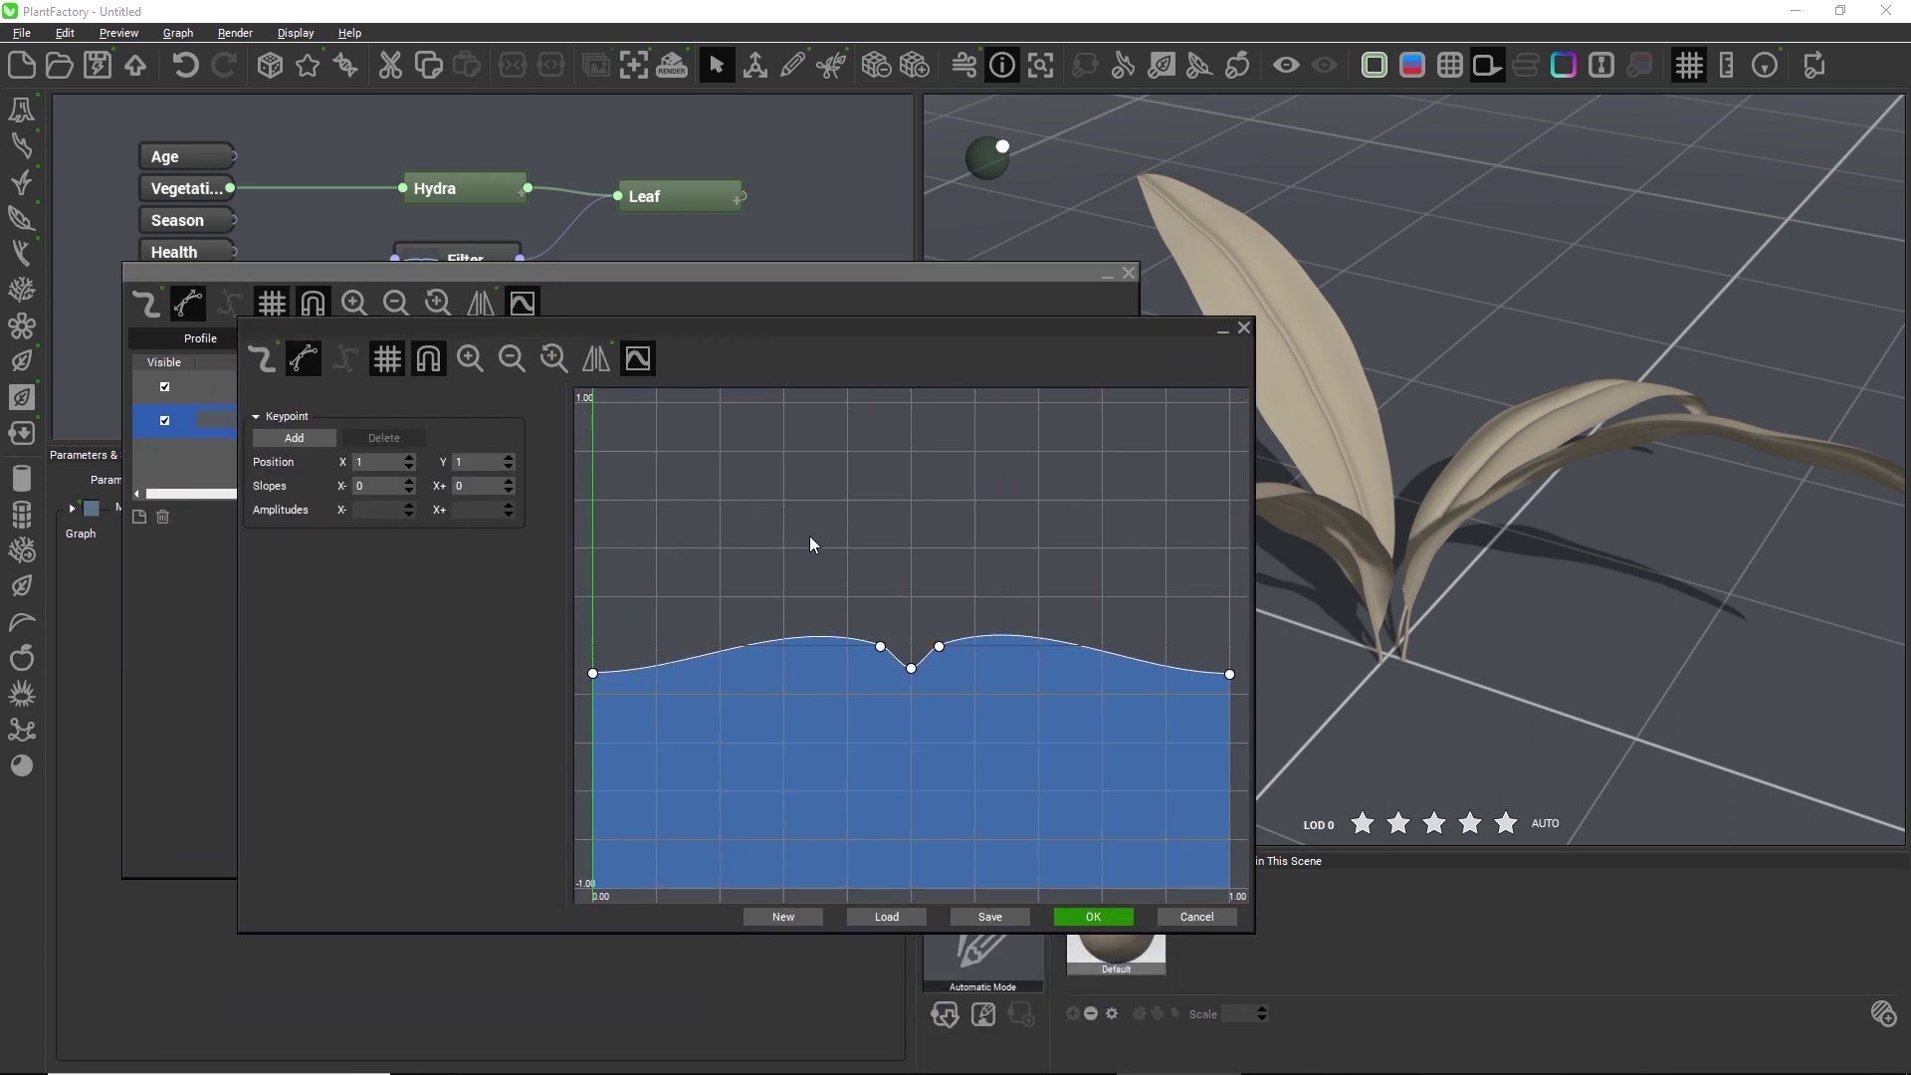
drag(593, 673, 613, 594)
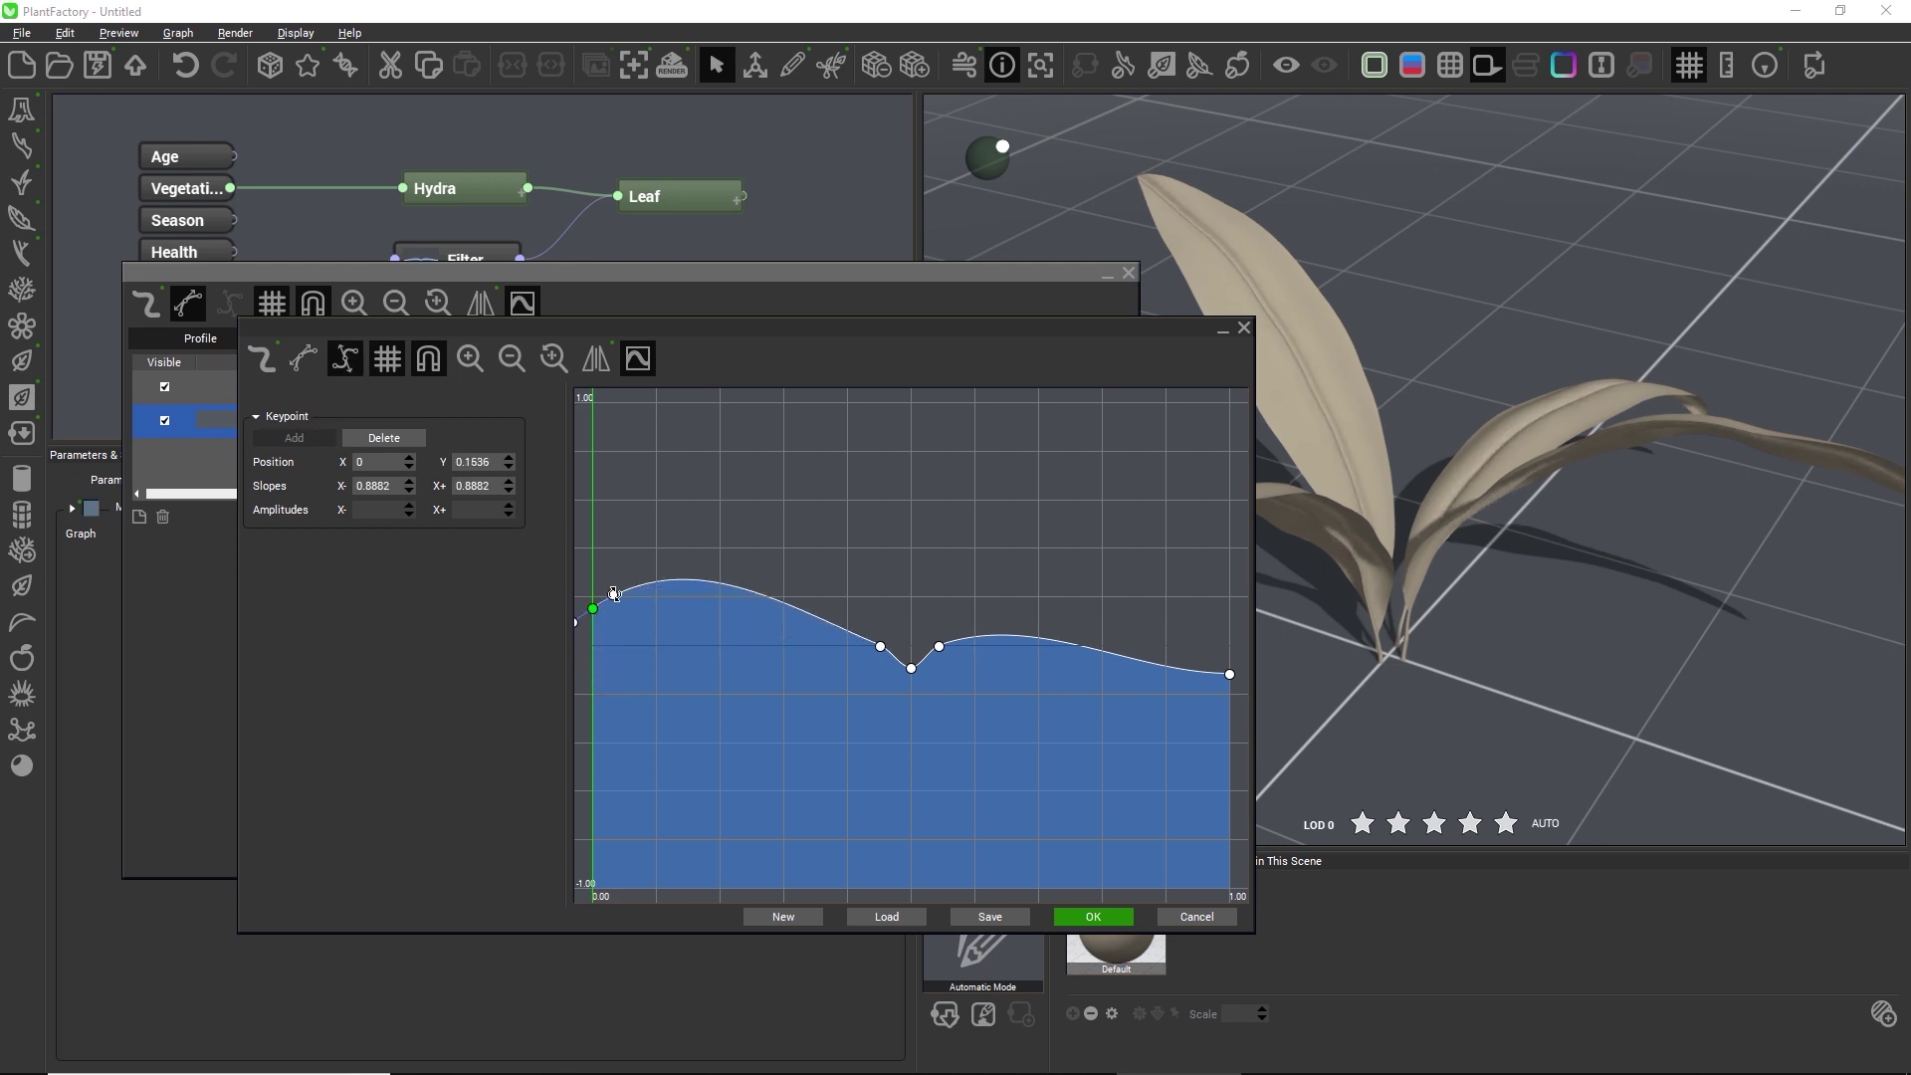
click(1092, 916)
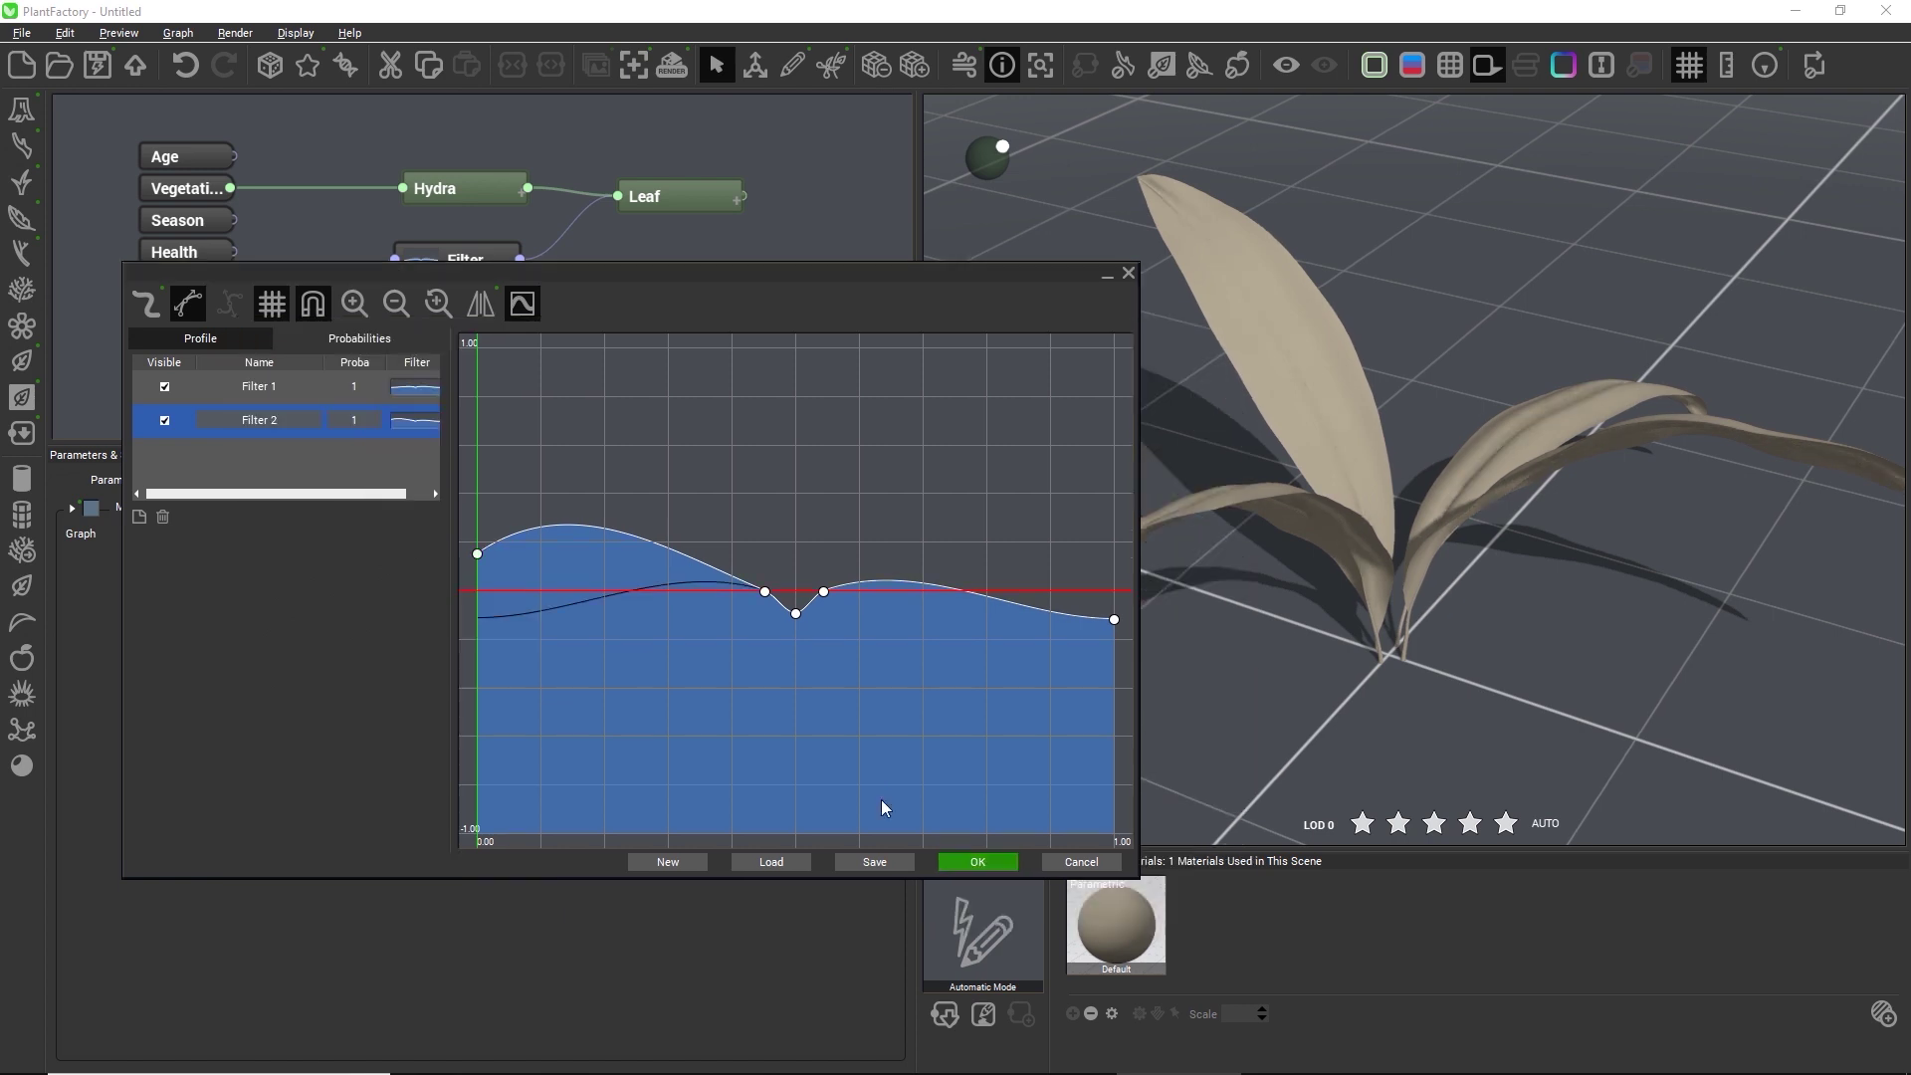
Add Filter 3 to the Multicurve, raise its end keypoint to a Y of about 0.15 and accept the curve.
click(140, 517)
right_click(408, 455)
click(430, 460)
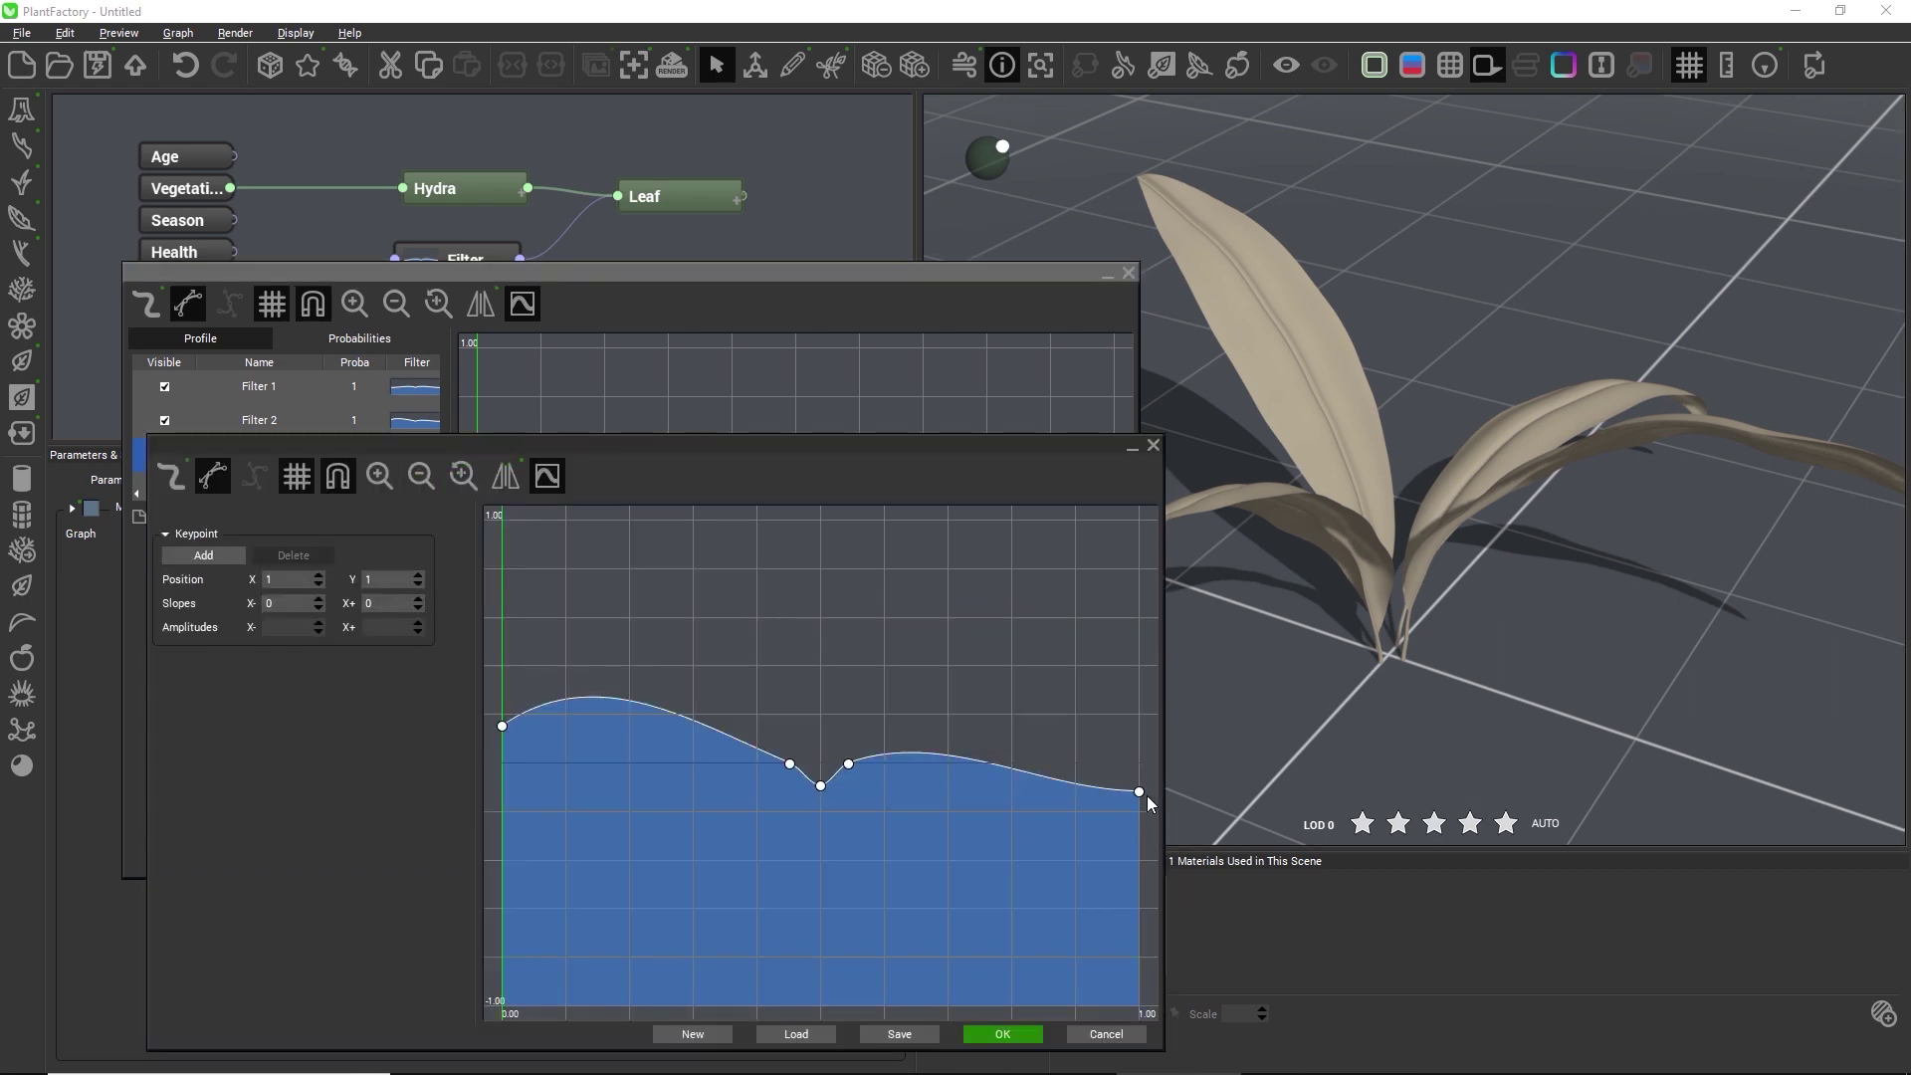
drag(1141, 793, 1143, 735)
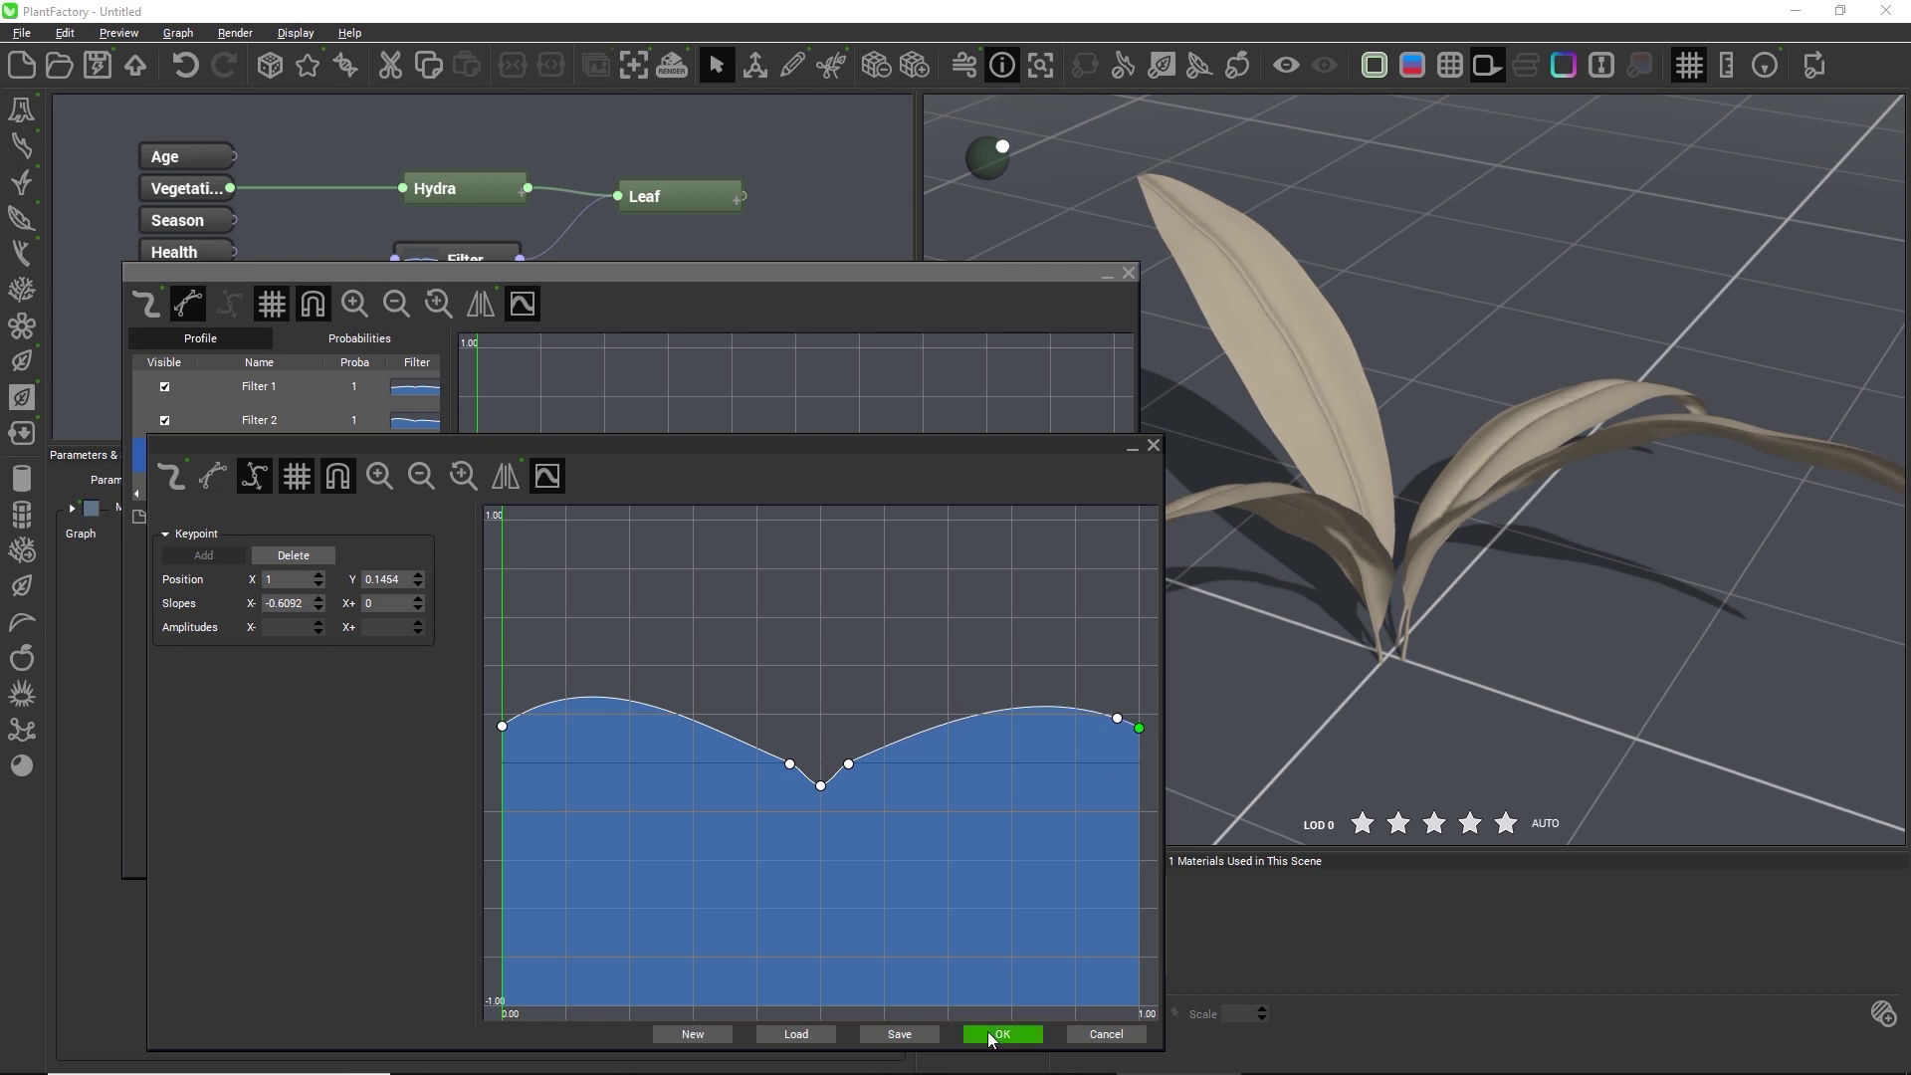
click(1003, 1034)
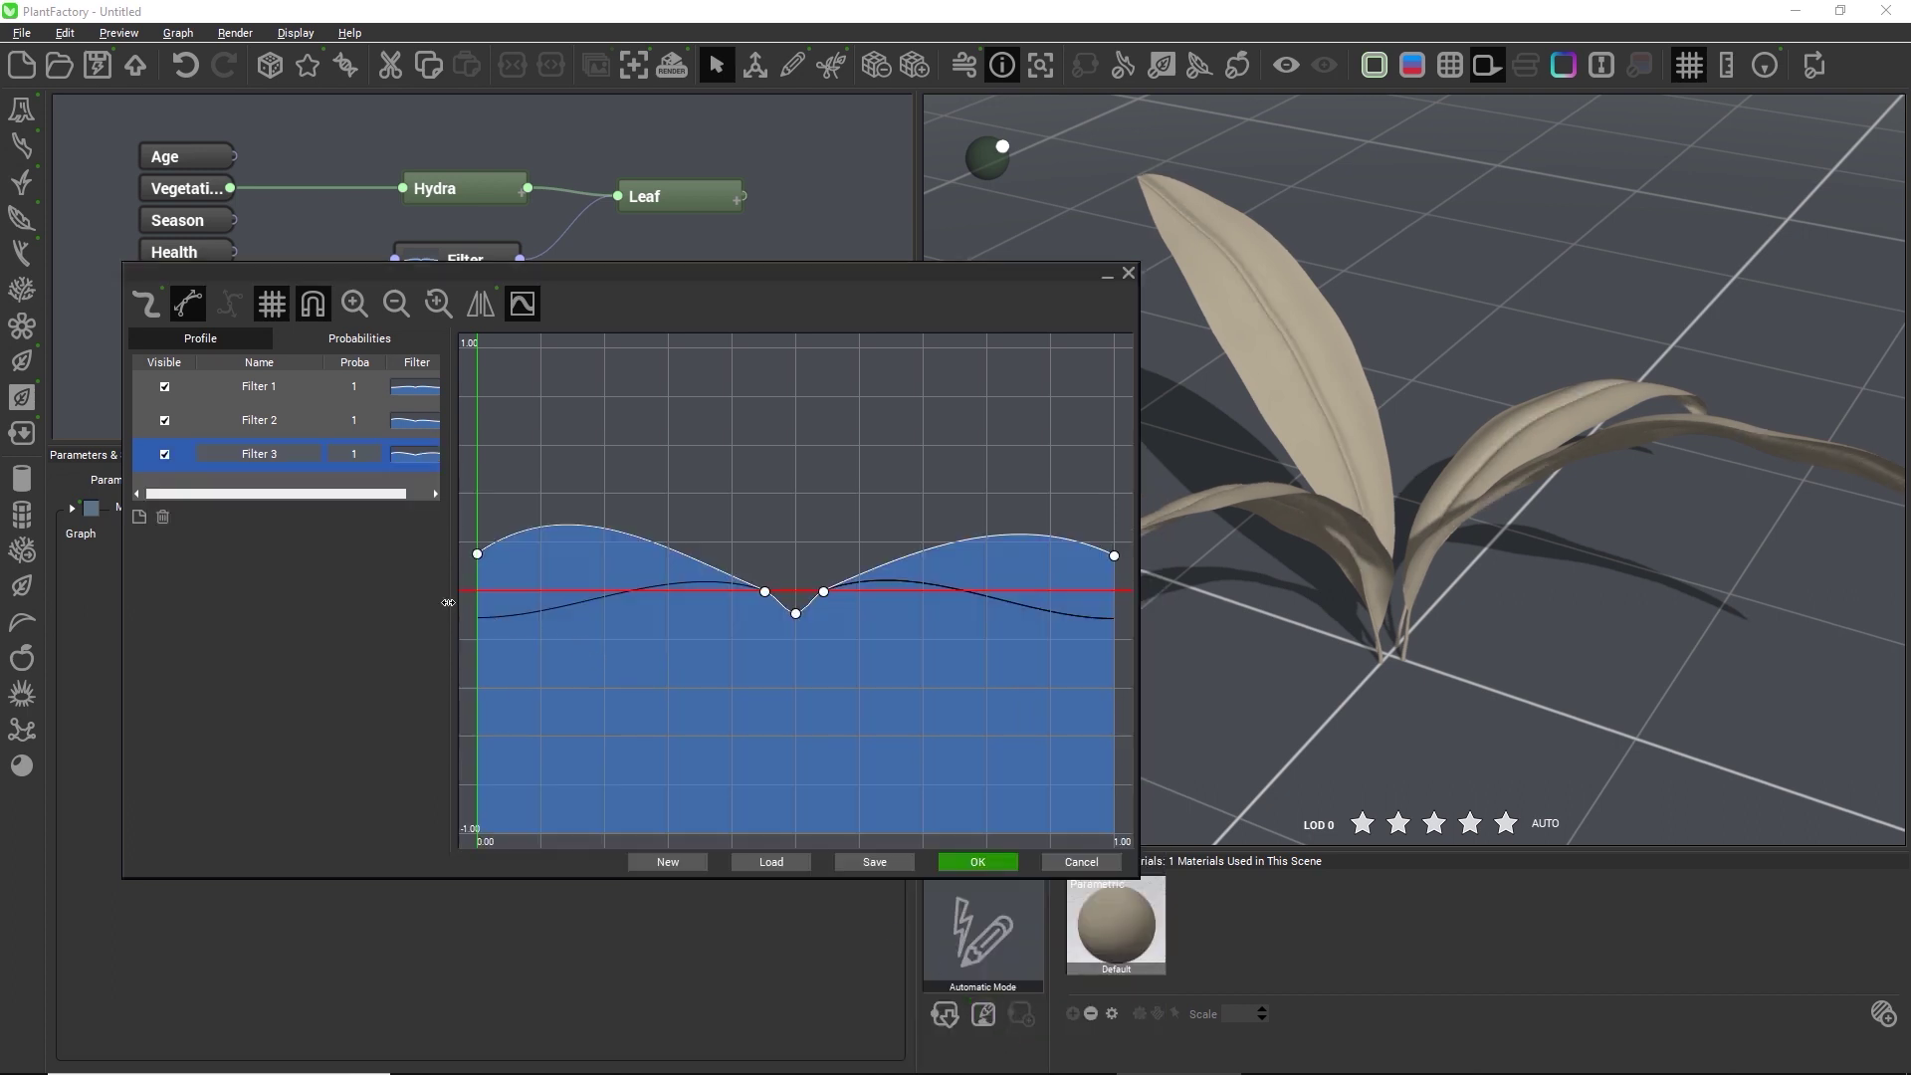
Add Filter 4, lower its start keypoint to a Y of about -0.15 and steepen the slopes on both sides of the centre crease.
click(139, 517)
drag(438, 448, 438, 466)
right_click(419, 462)
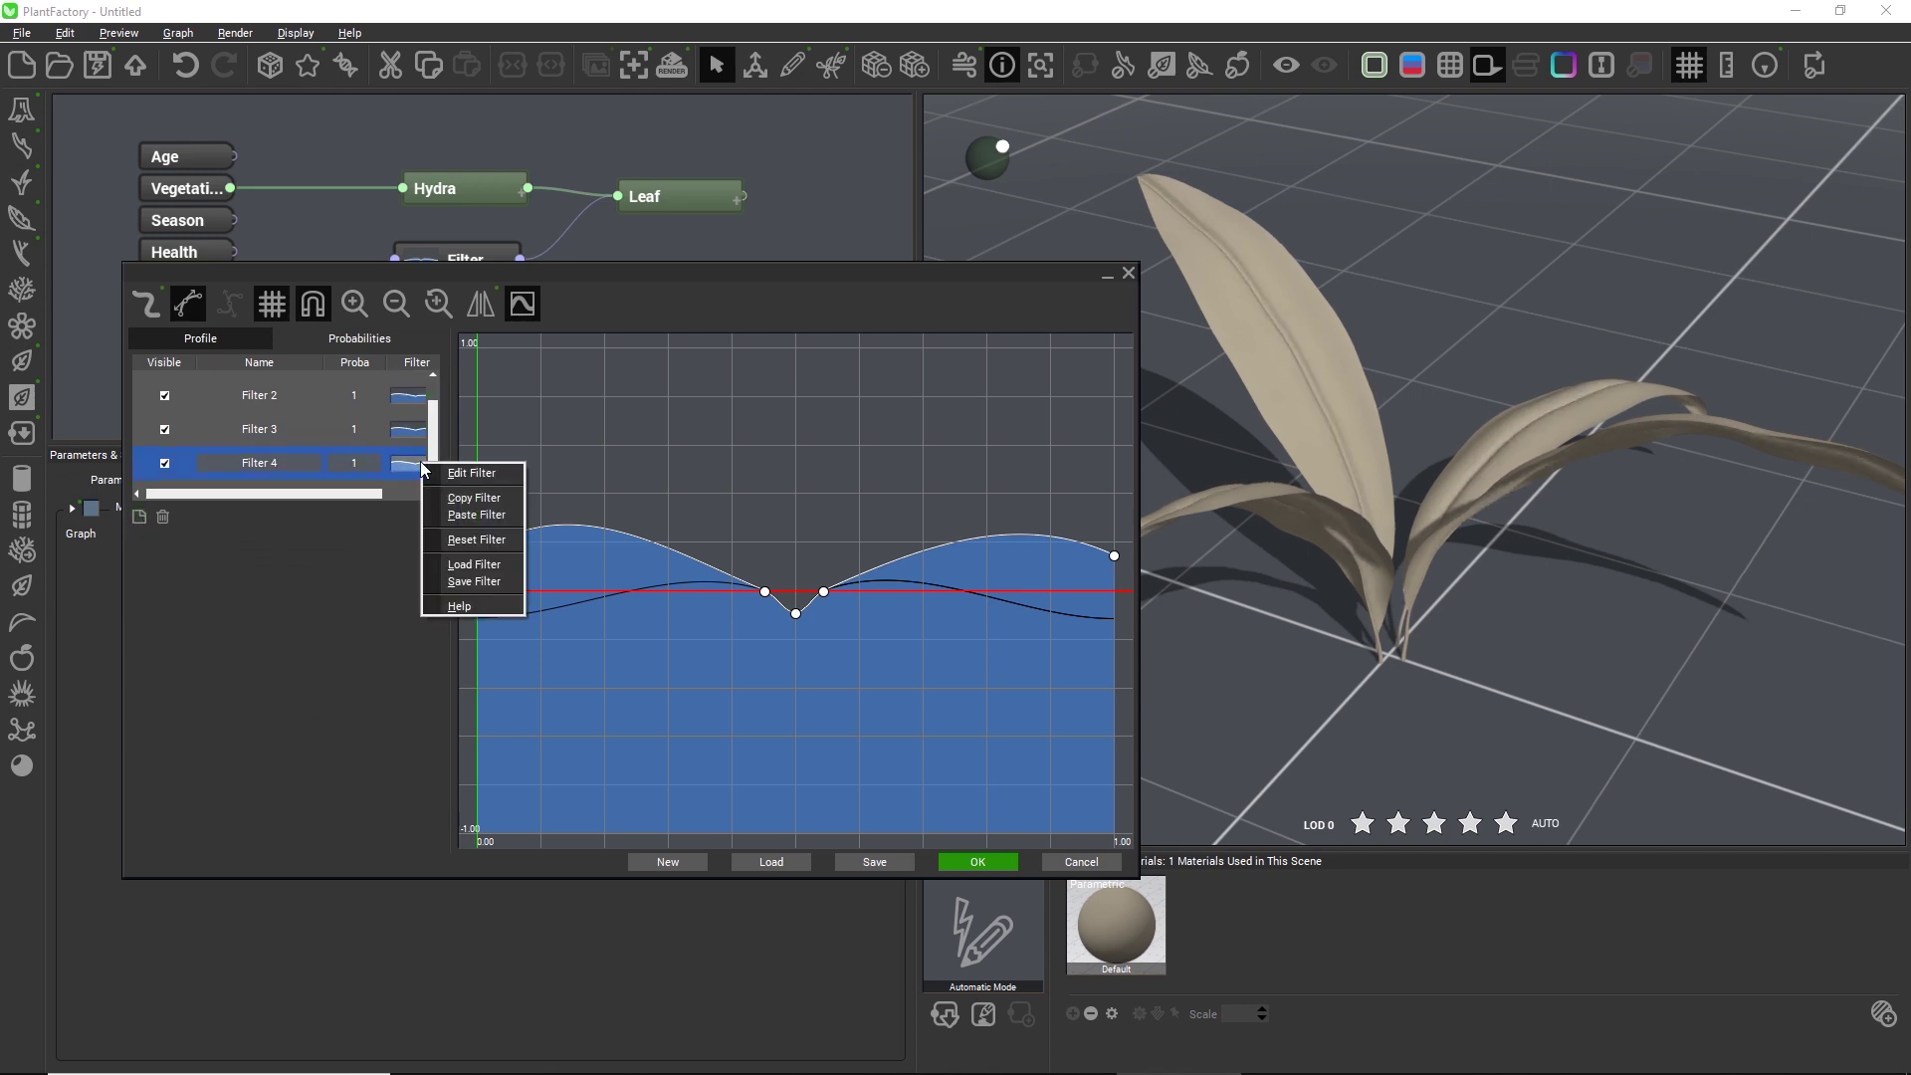
click(453, 474)
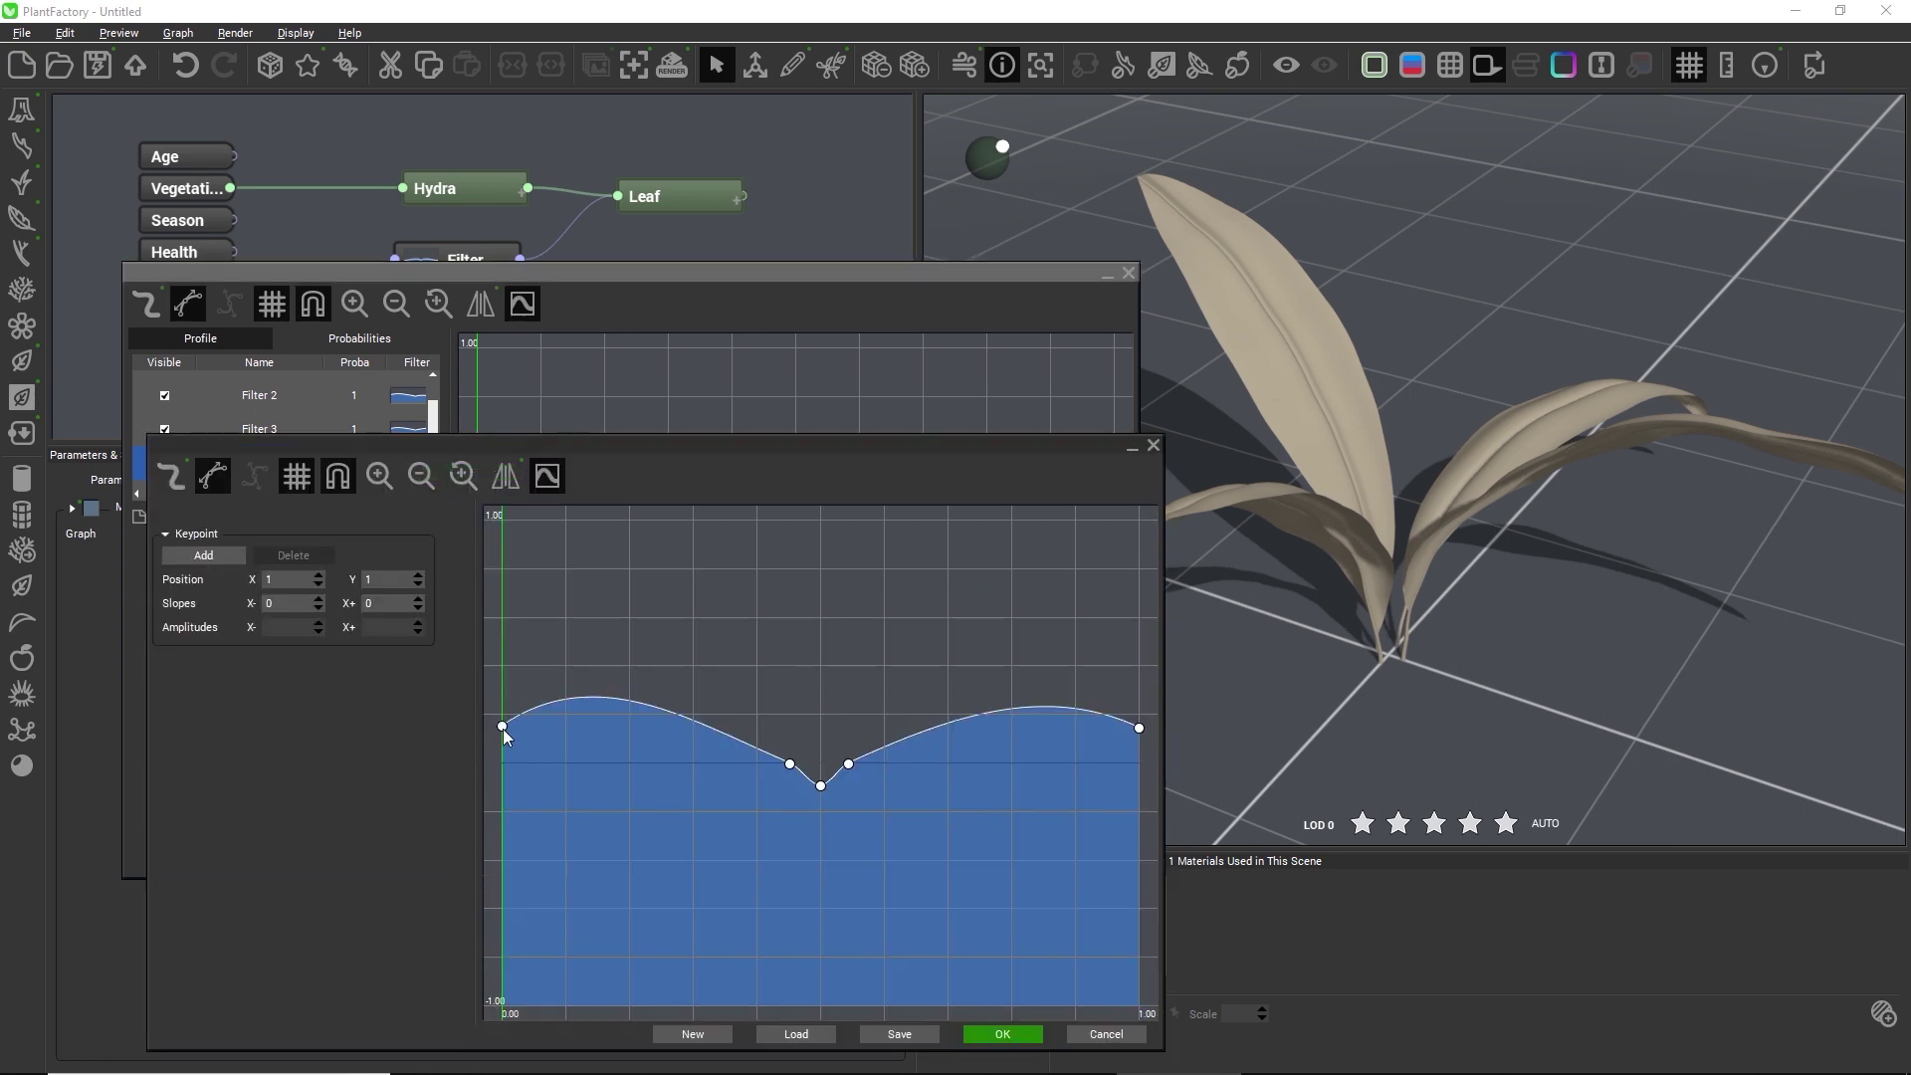
drag(504, 727, 545, 808)
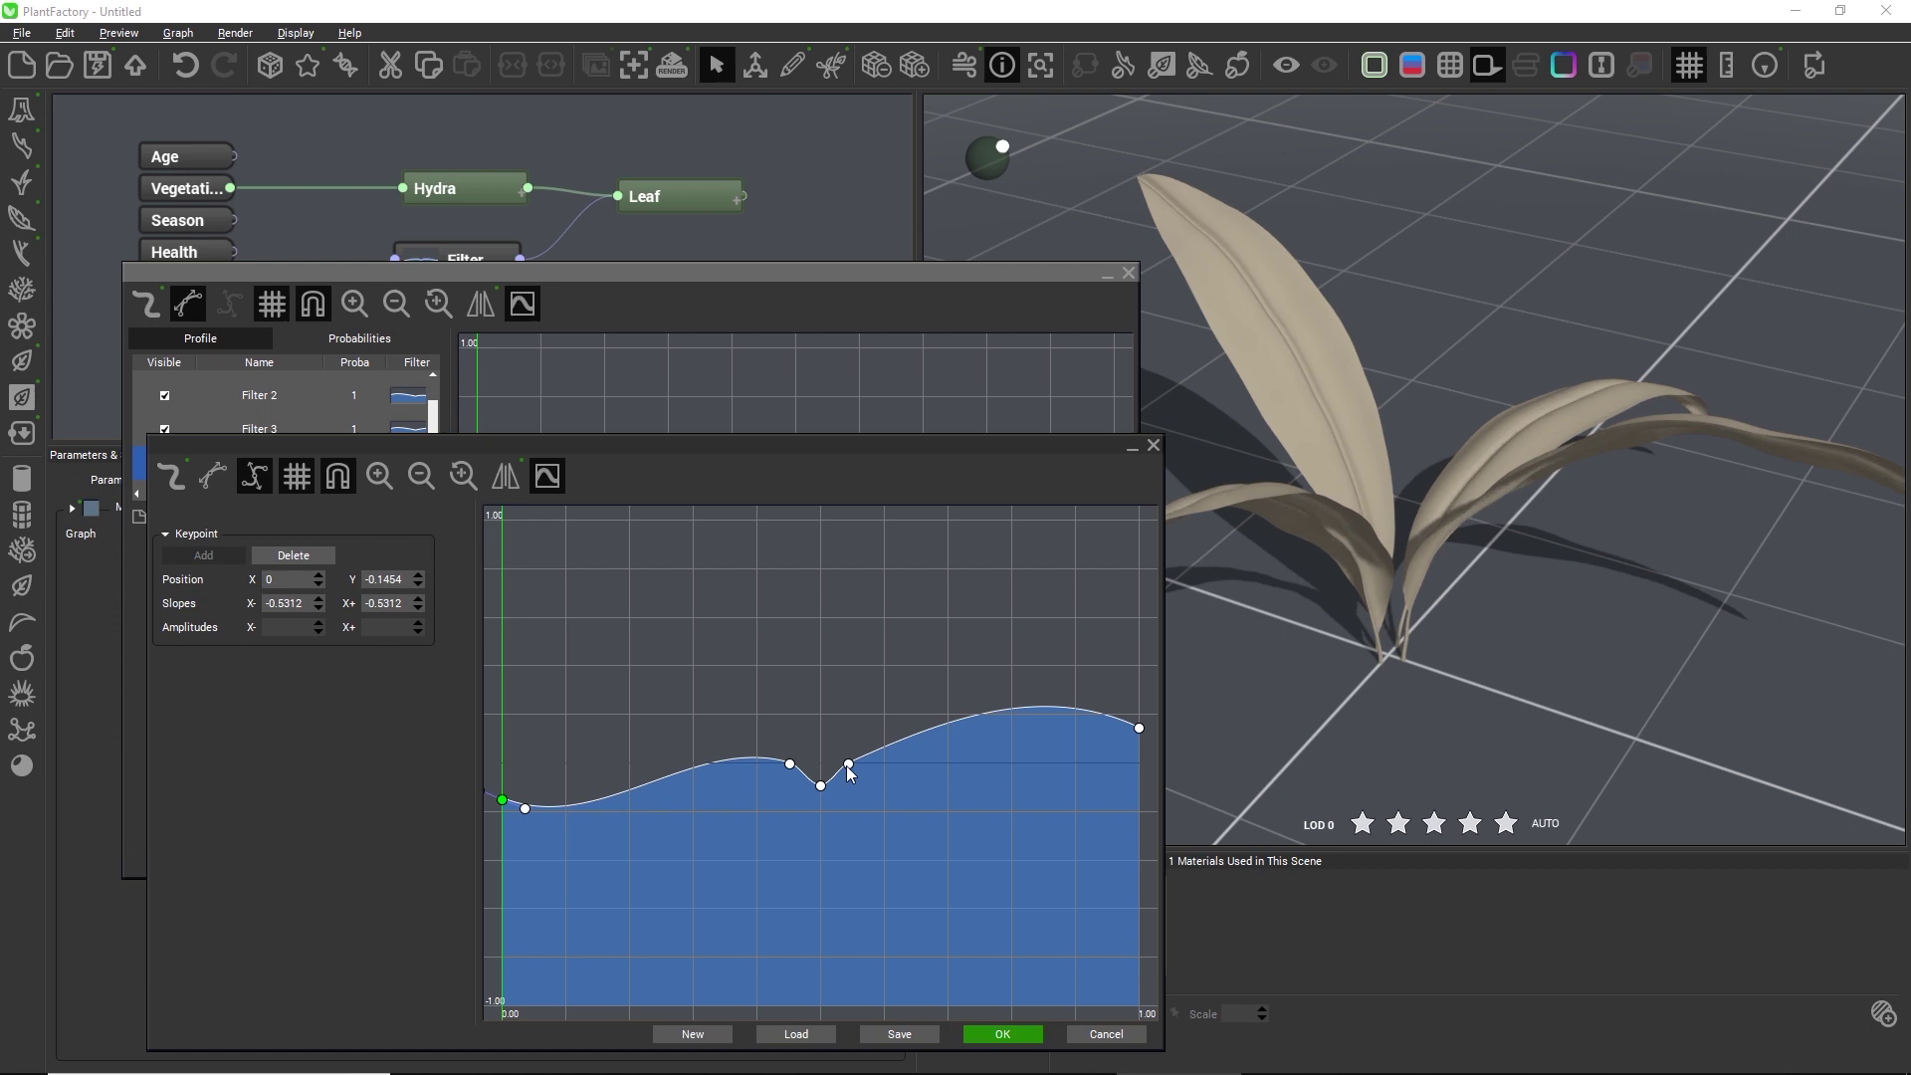
click(848, 763)
drag(846, 765, 768, 751)
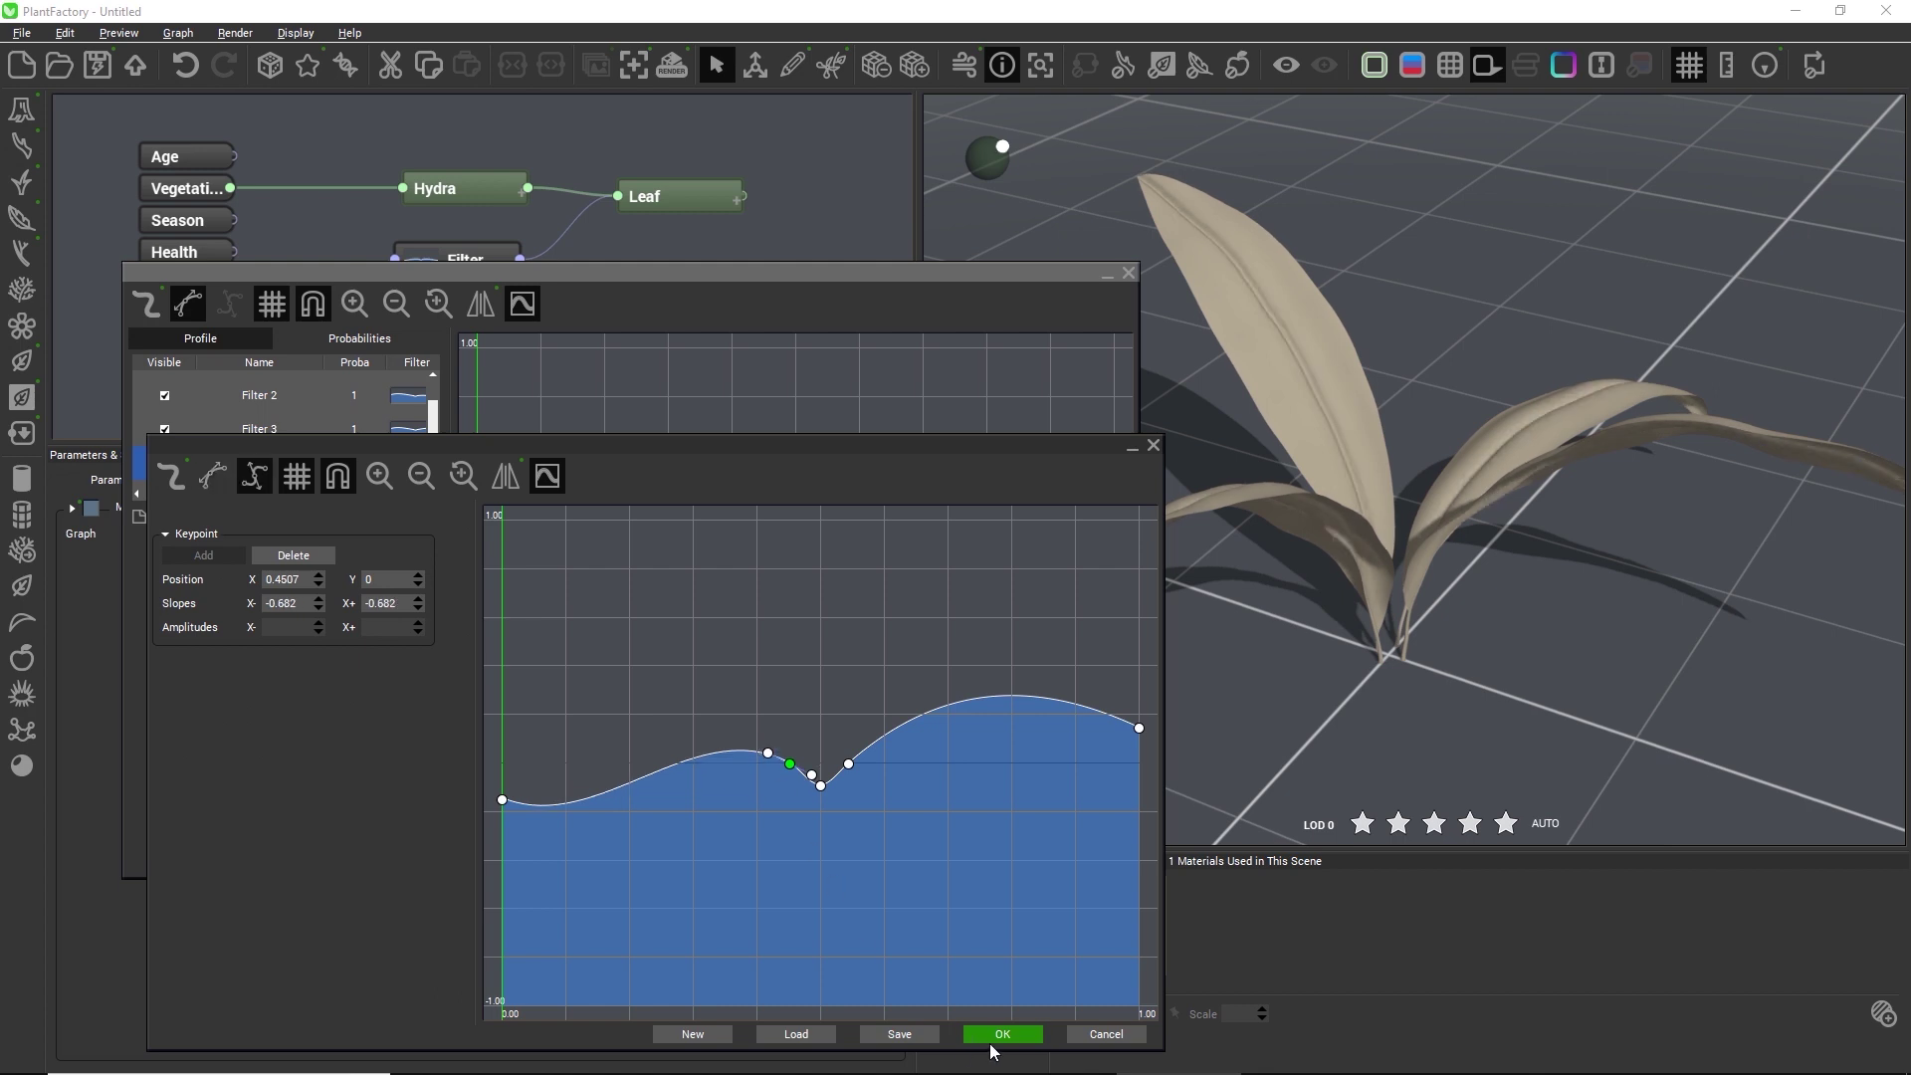
click(999, 1037)
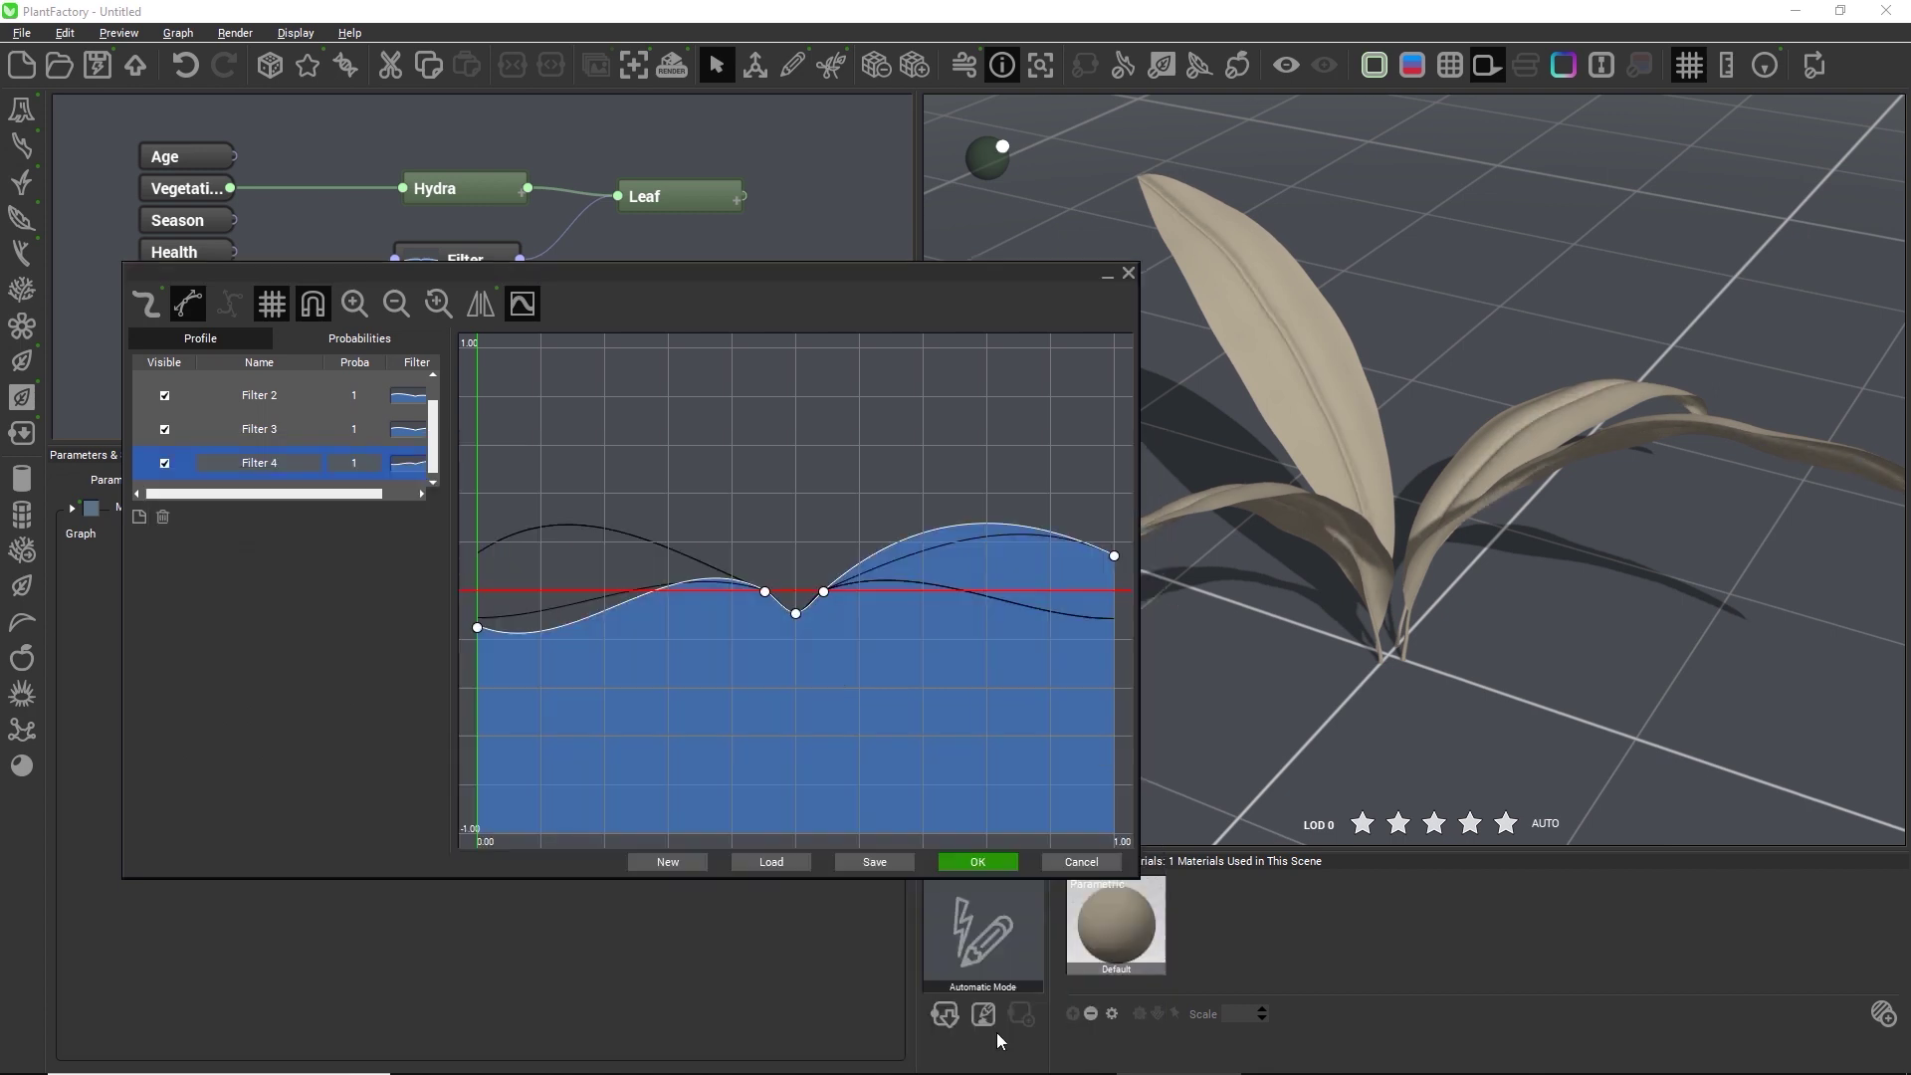
Add Filter 5 to the Multicurve, mirror its curve so the start and end sides swap, and accept it.
click(138, 518)
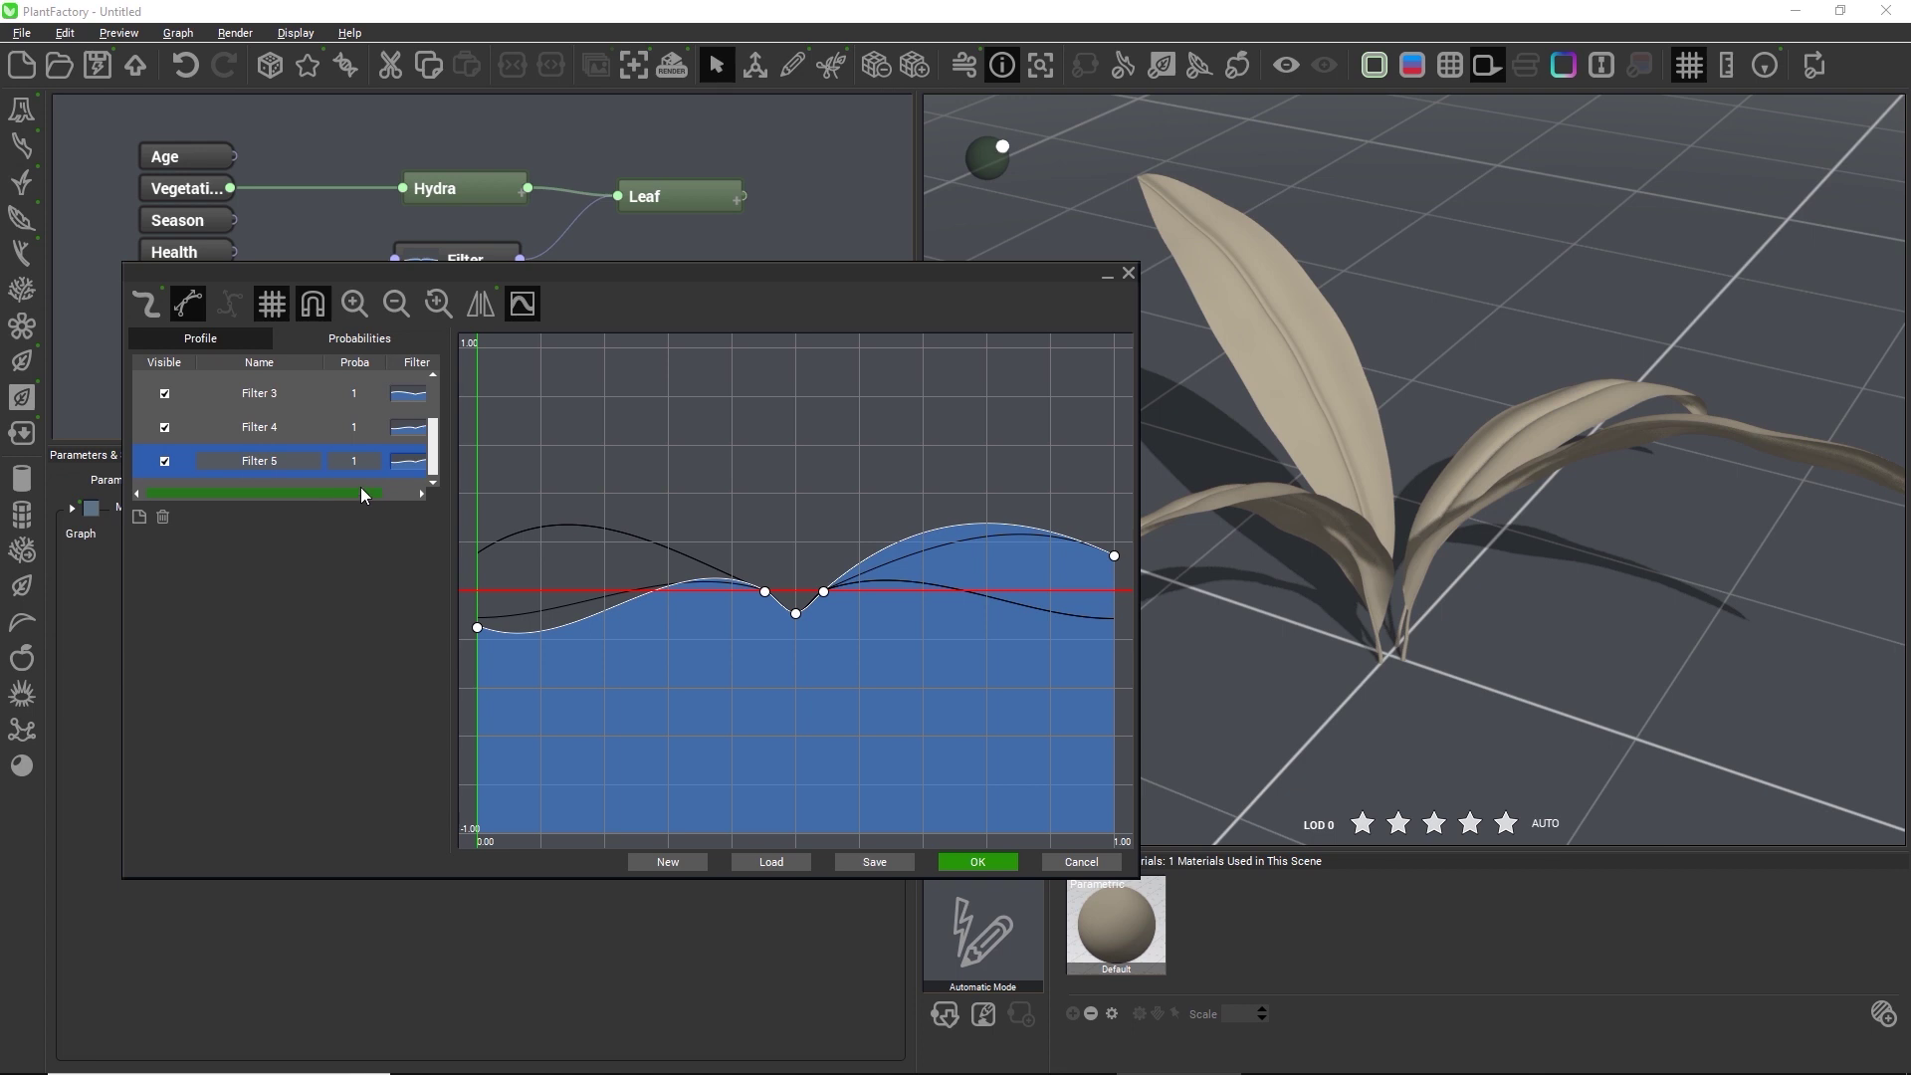
right_click(402, 461)
click(434, 473)
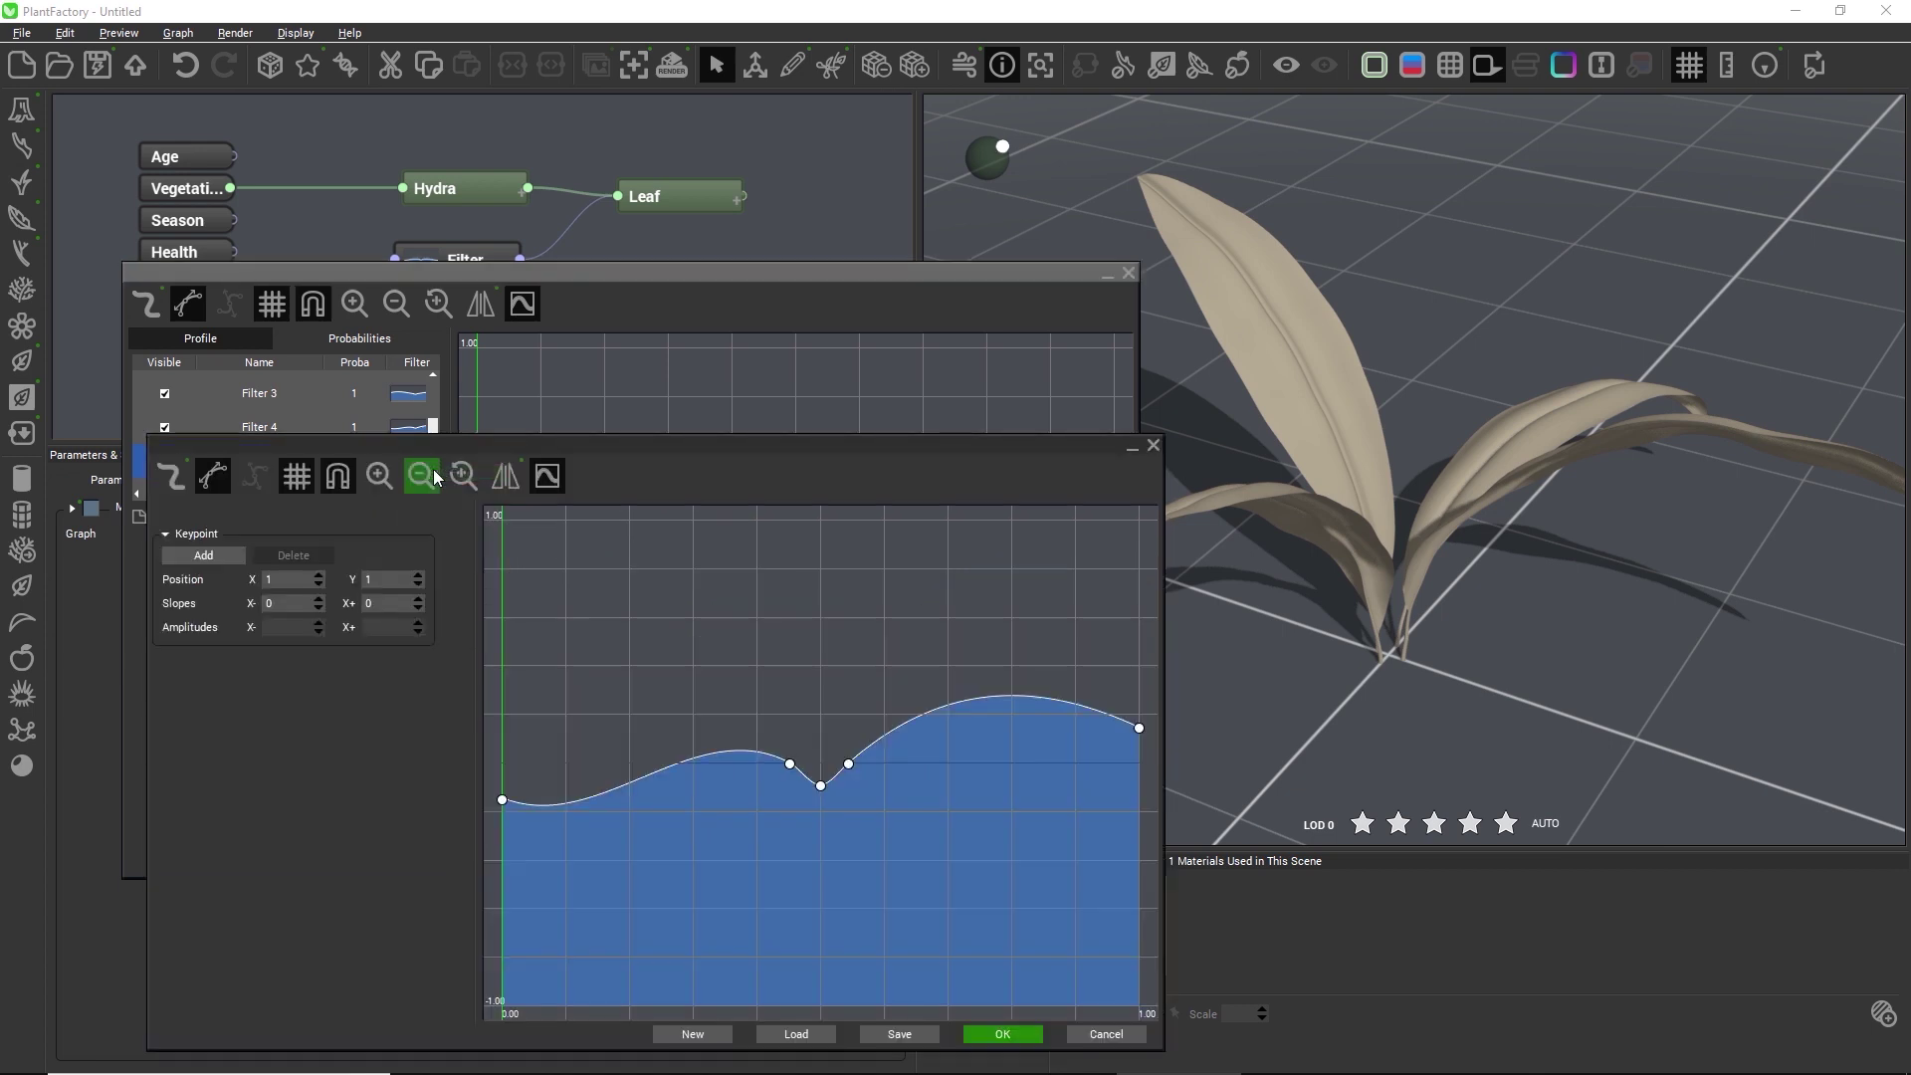
click(504, 477)
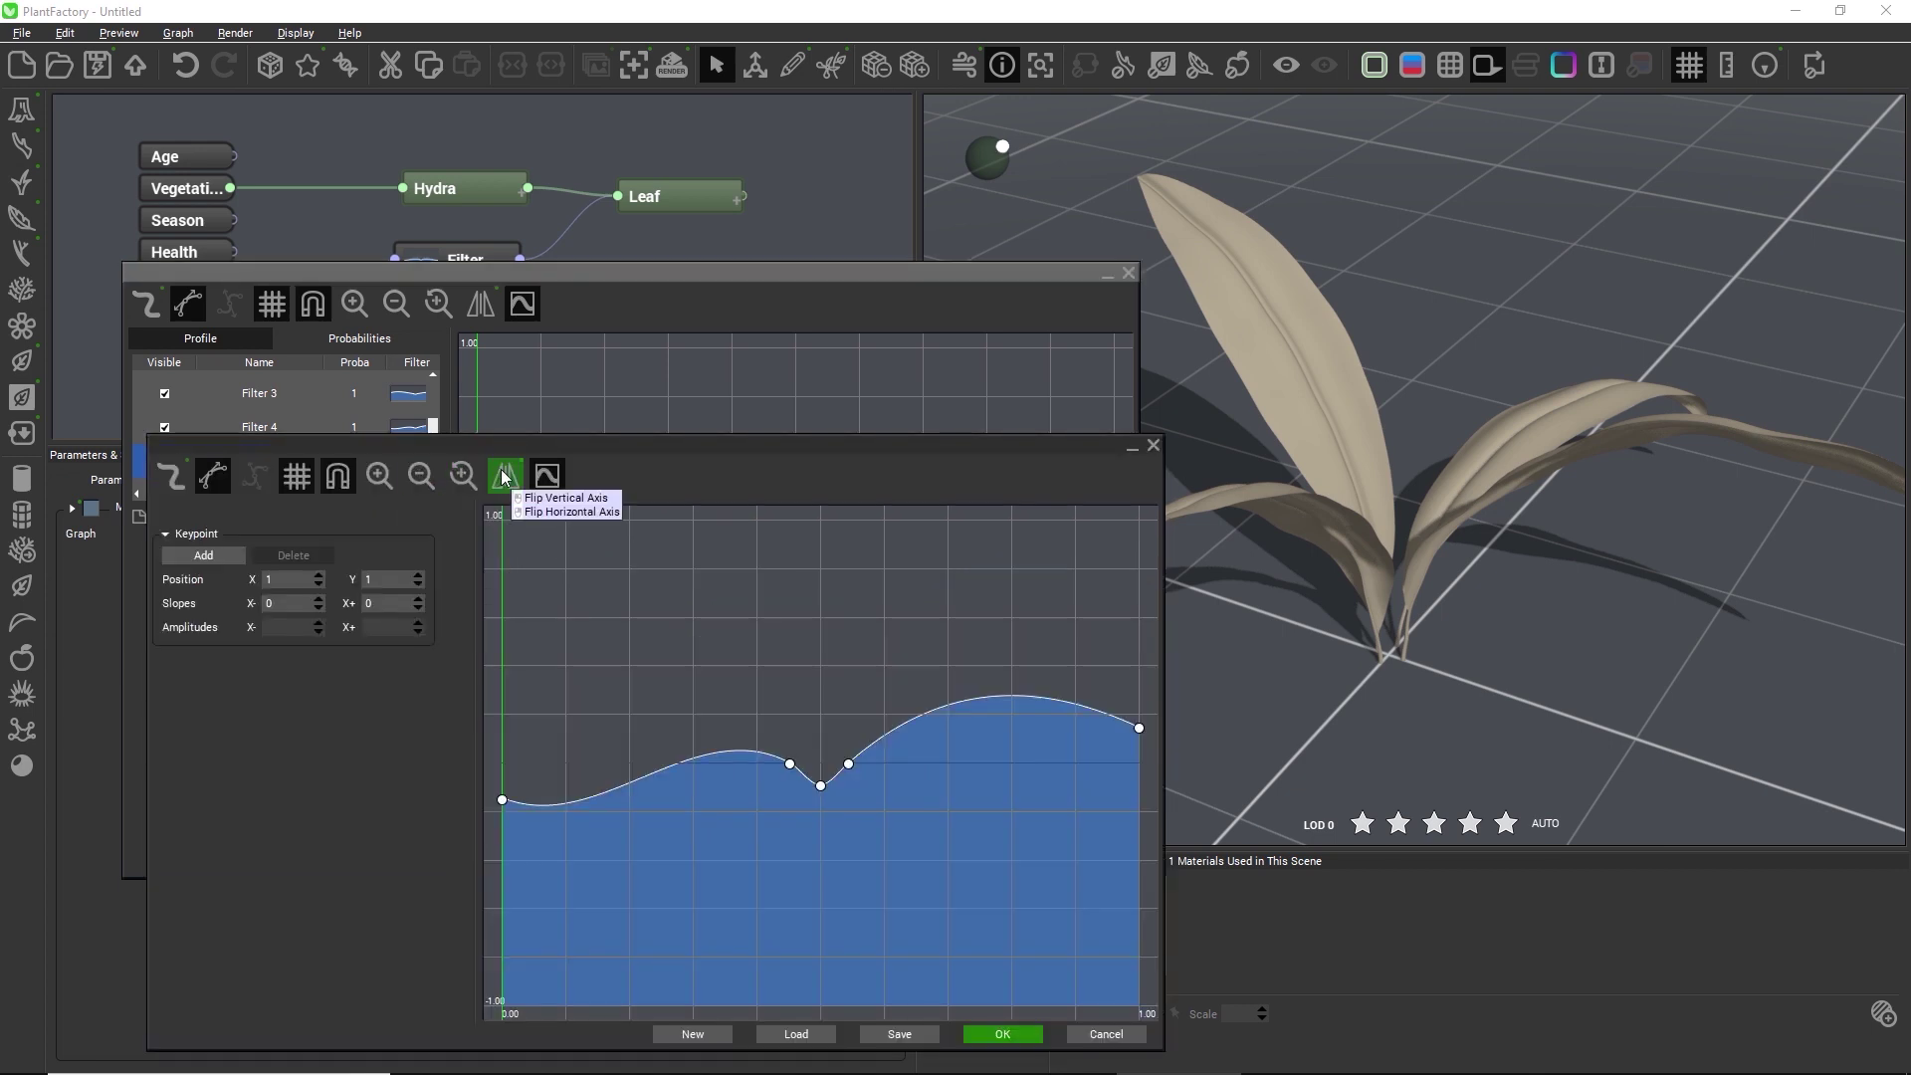
click(570, 511)
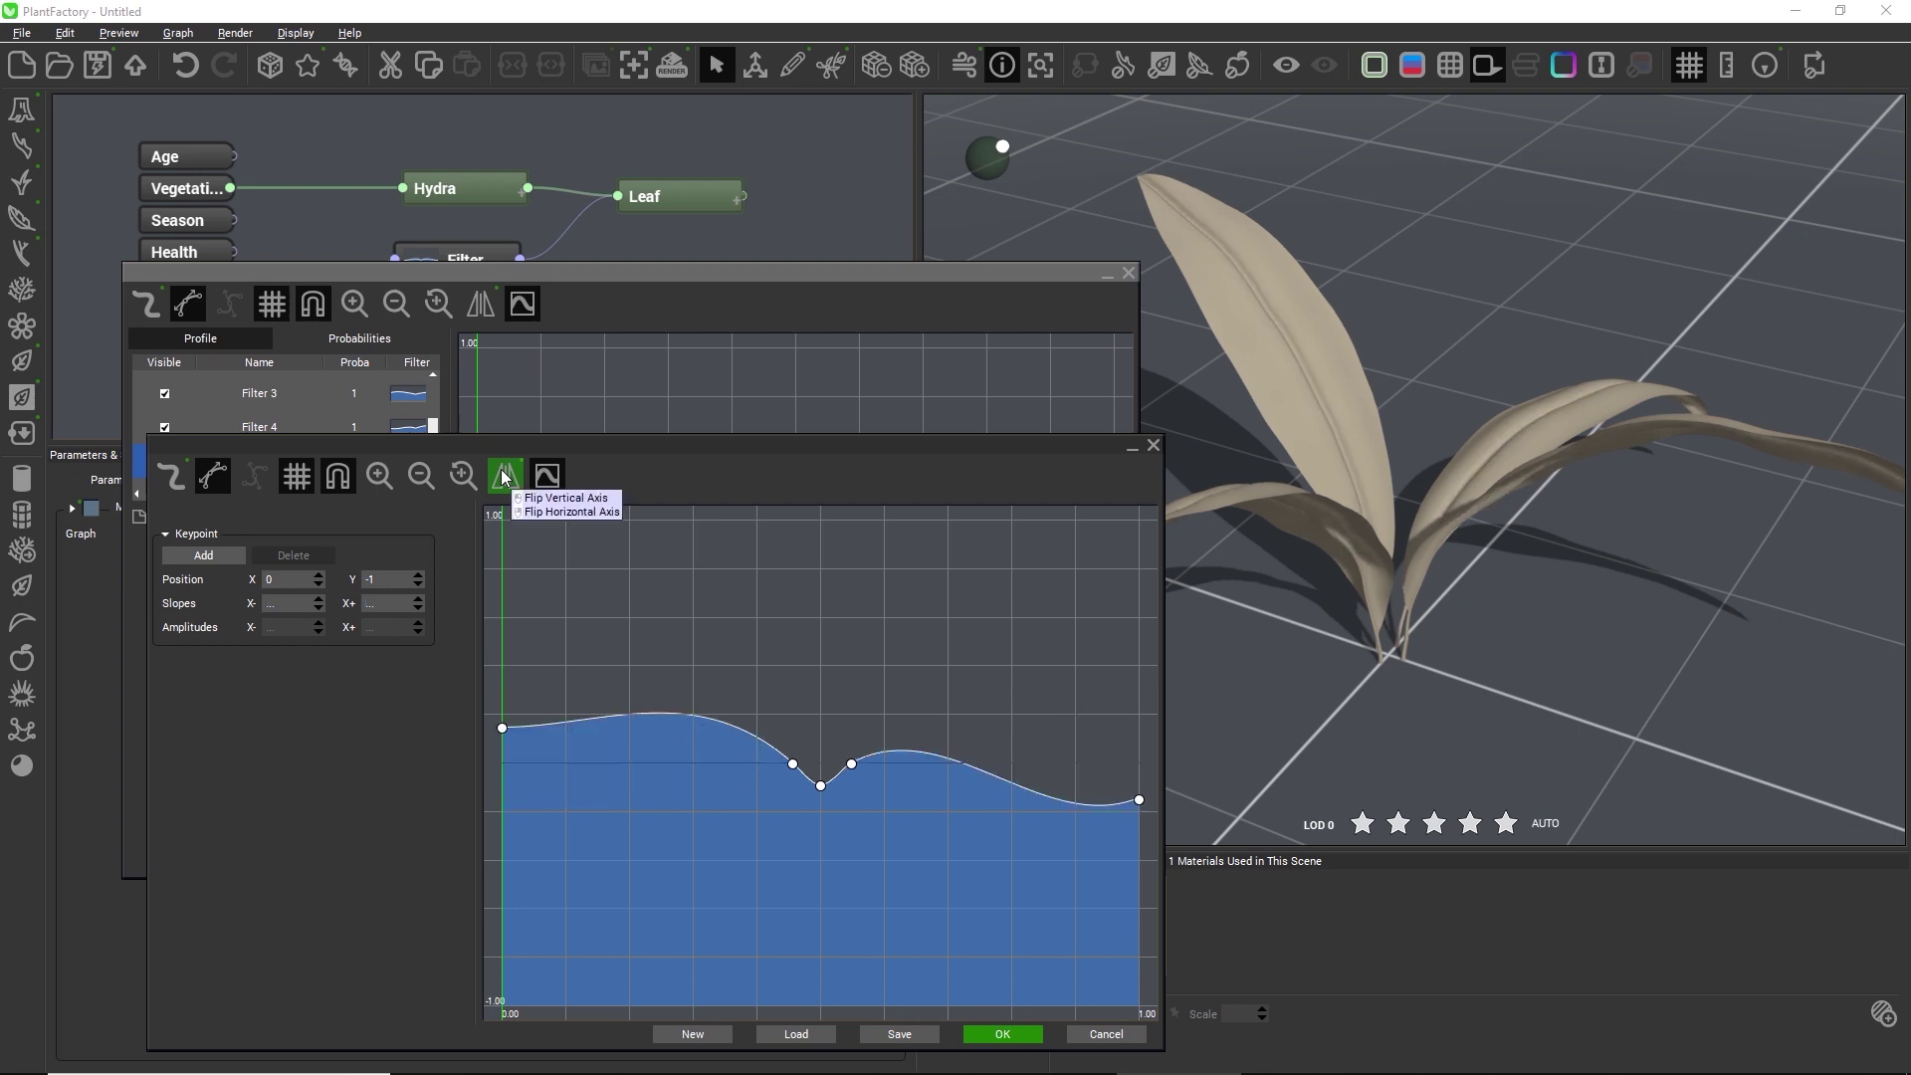
click(1005, 1036)
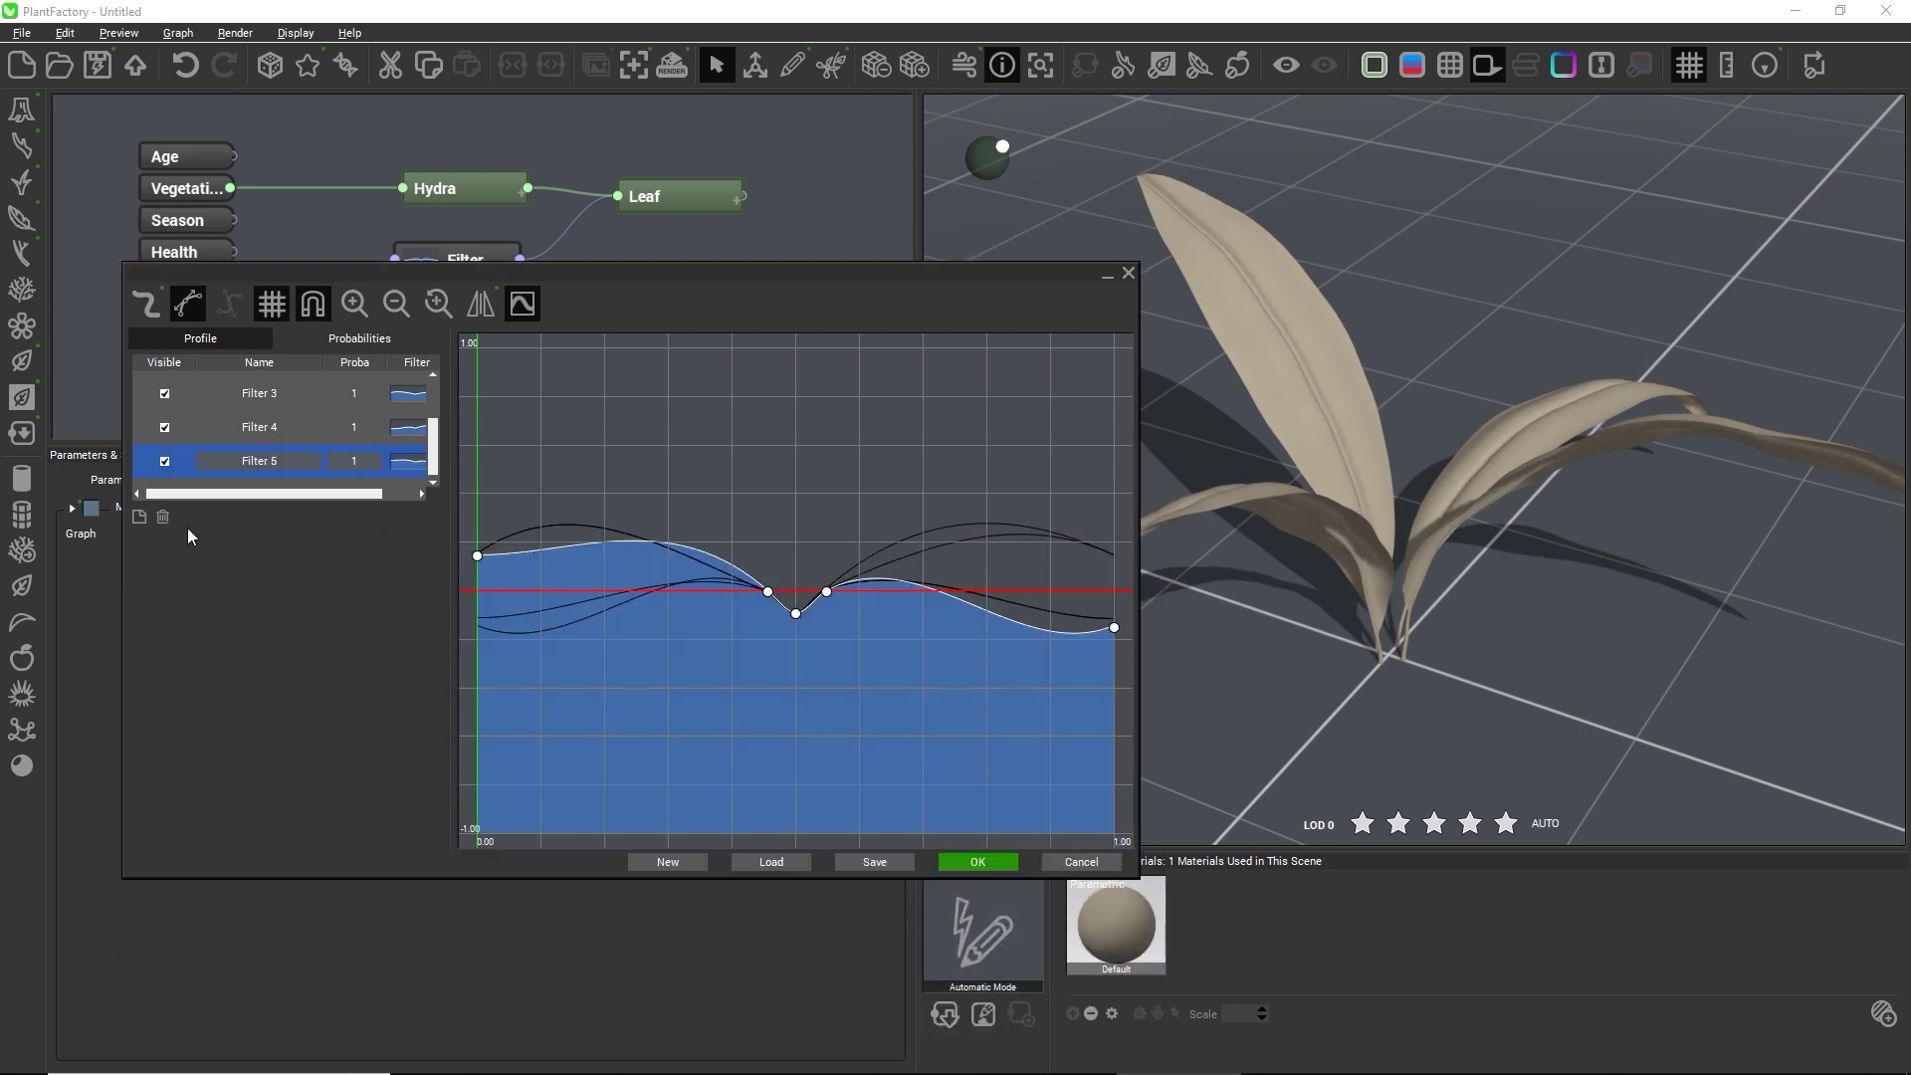
Add Filter 6, paste the original section profile into it and steepen both sides of the centre crease for a stronger bulge.
click(138, 518)
click(395, 463)
click(433, 504)
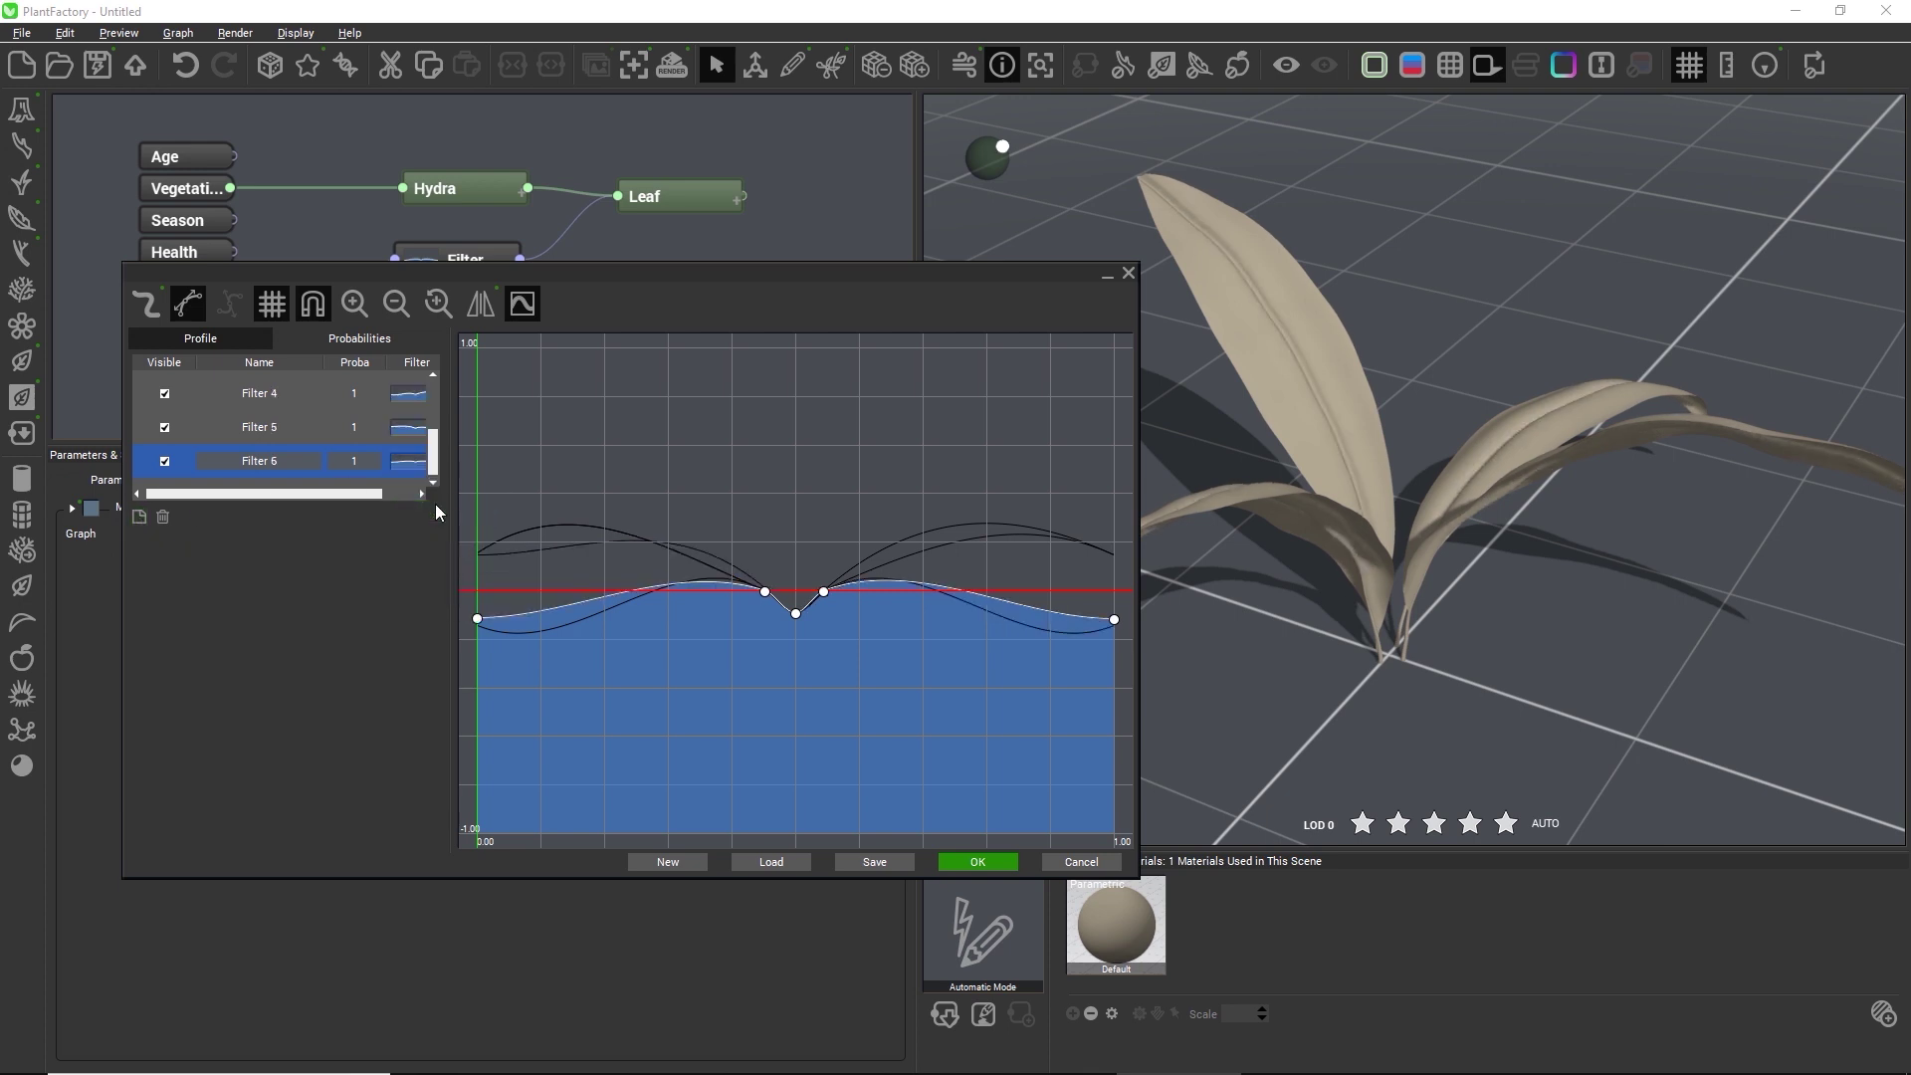
click(412, 466)
click(420, 480)
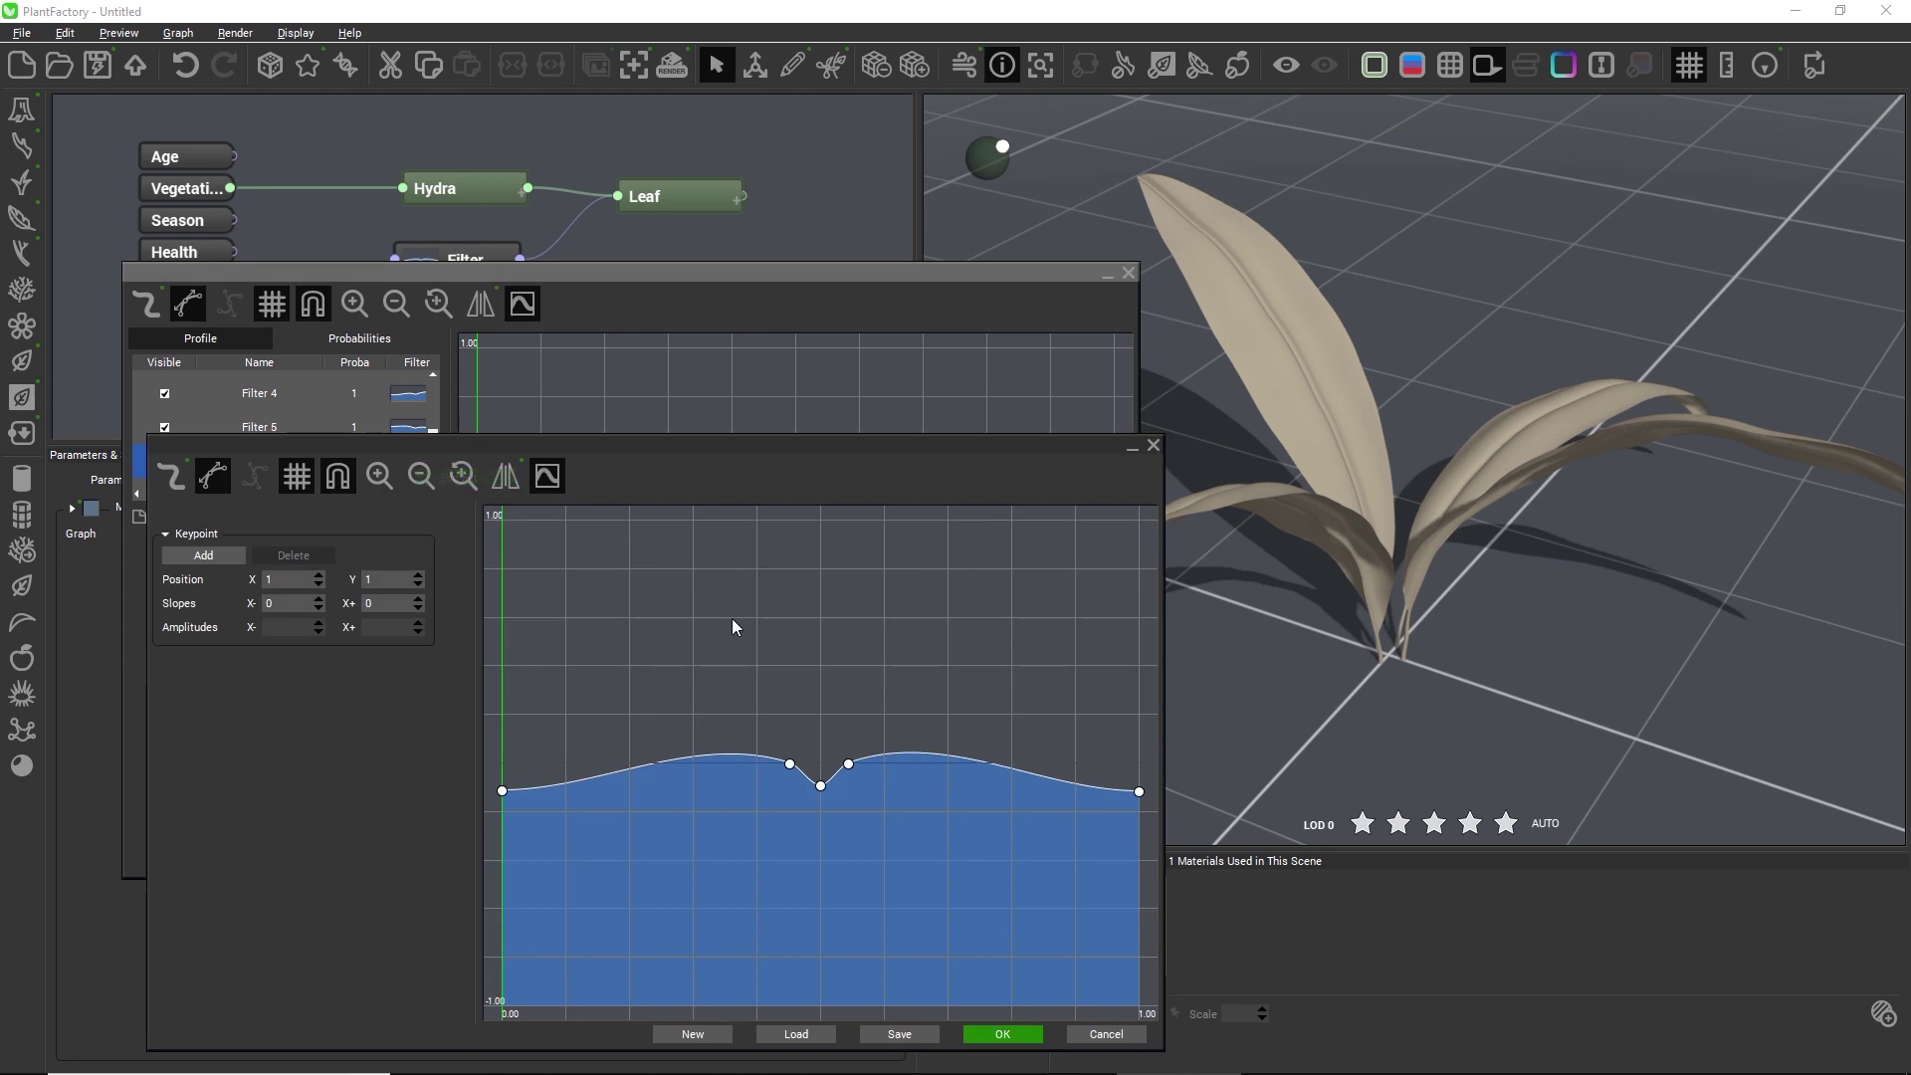
click(790, 763)
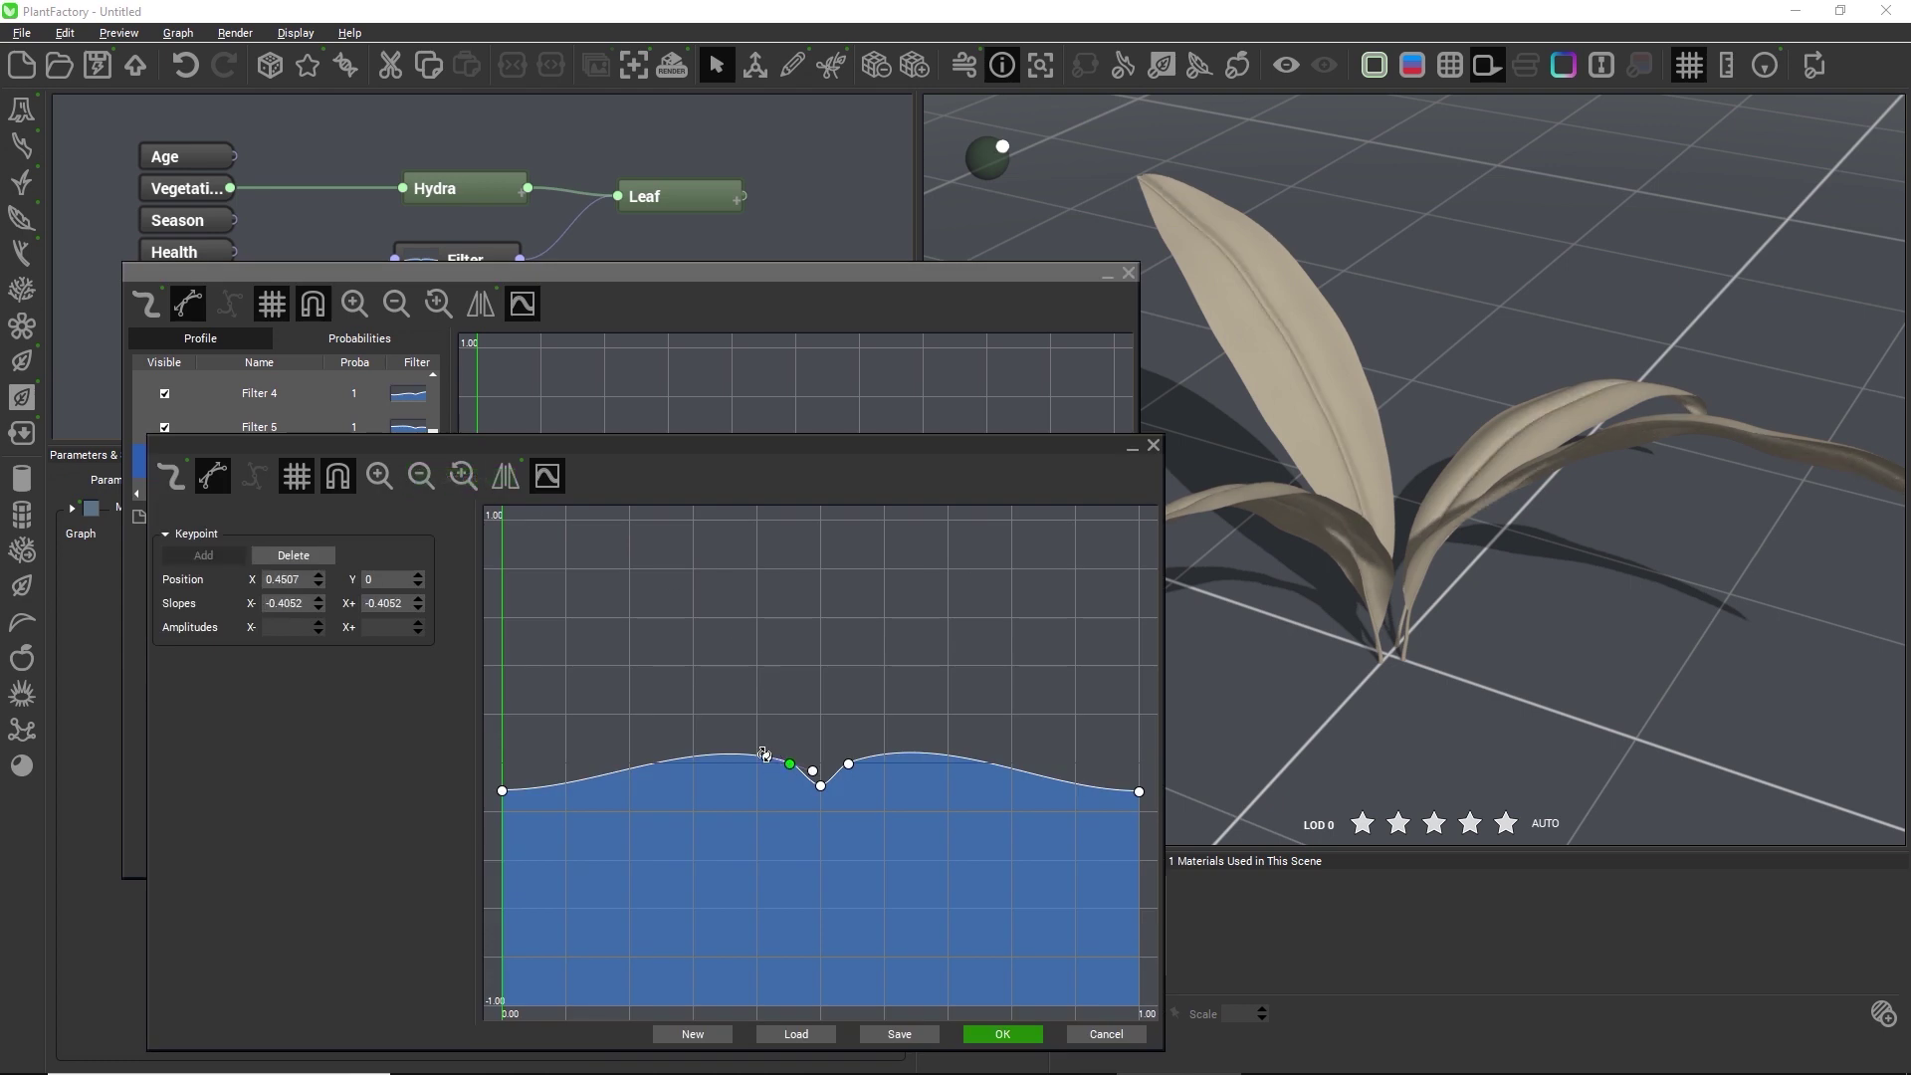
drag(764, 754, 869, 746)
click(848, 763)
click(1011, 1034)
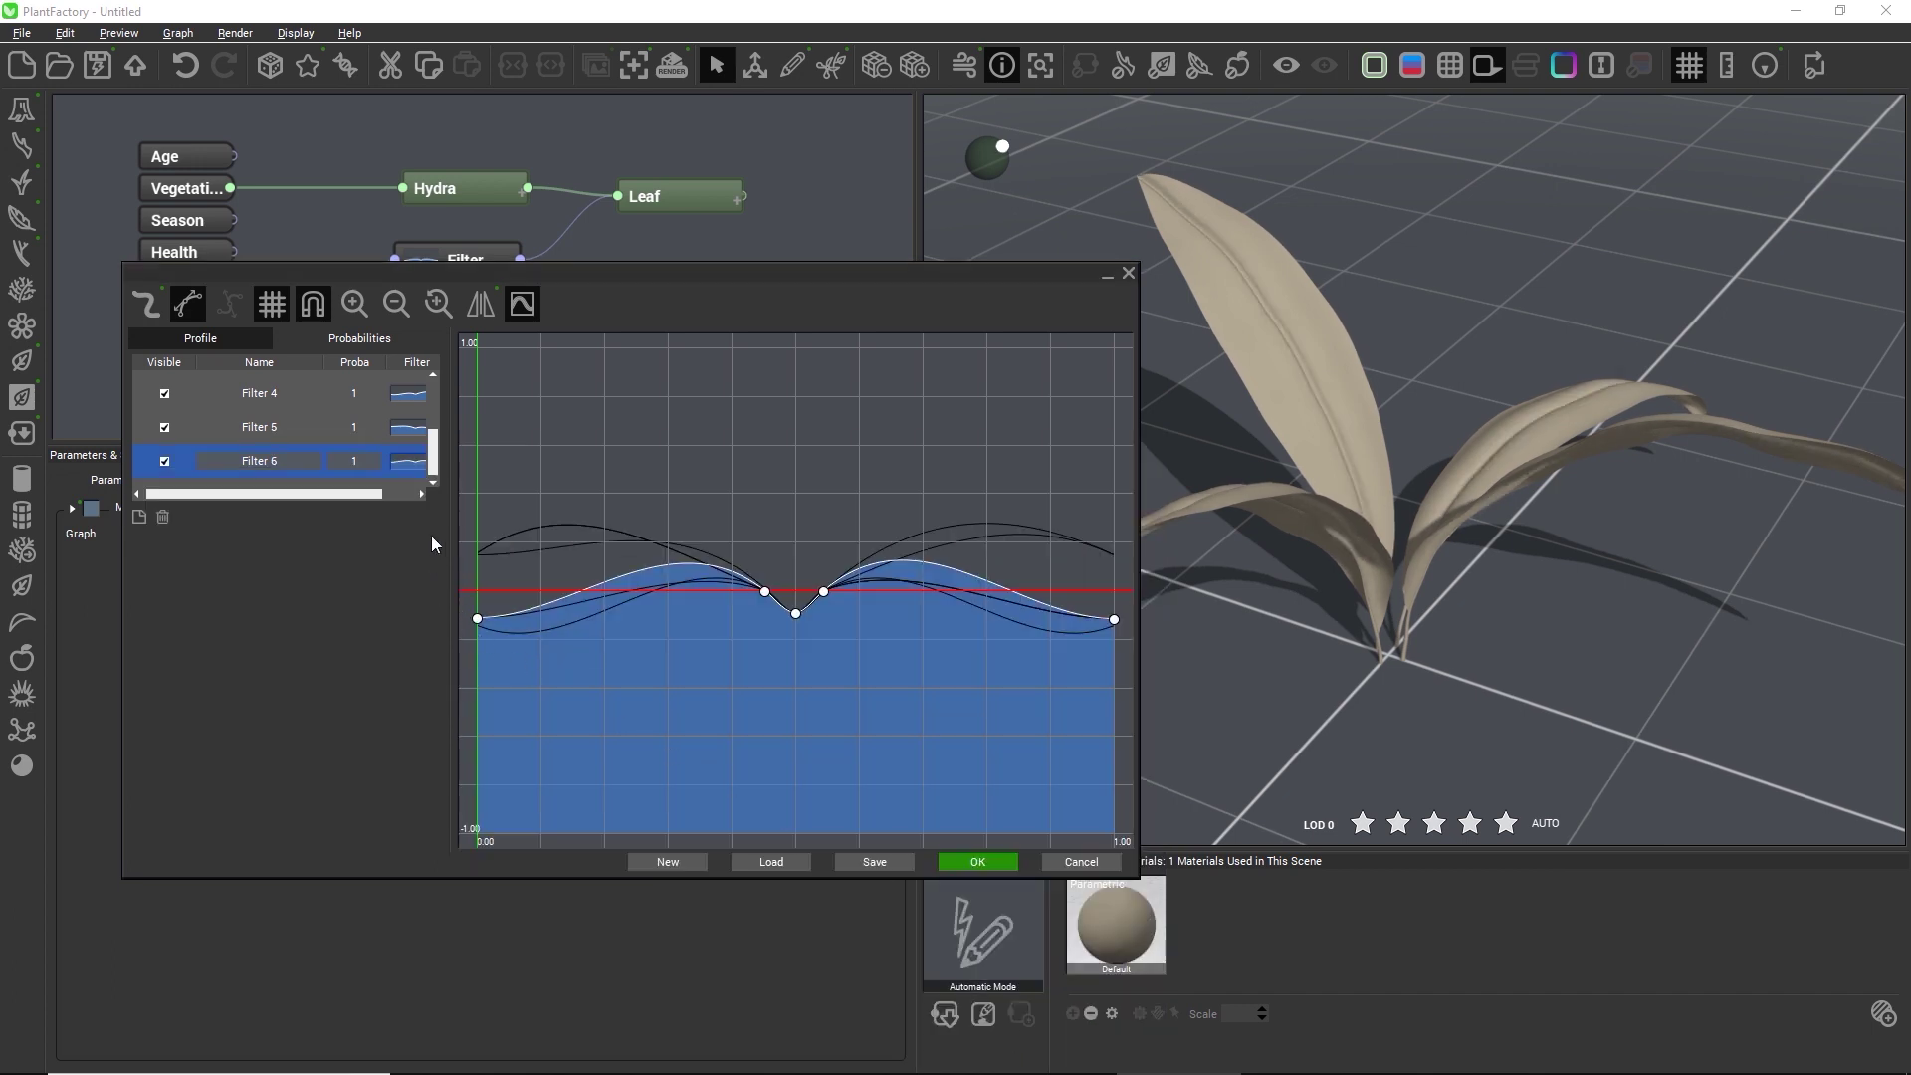
Set the probability of Filter 6, Filter 5 and Filter 4 in the Multicurve to 0.5.
double_click(353, 461)
text(.5)
double_click(368, 428)
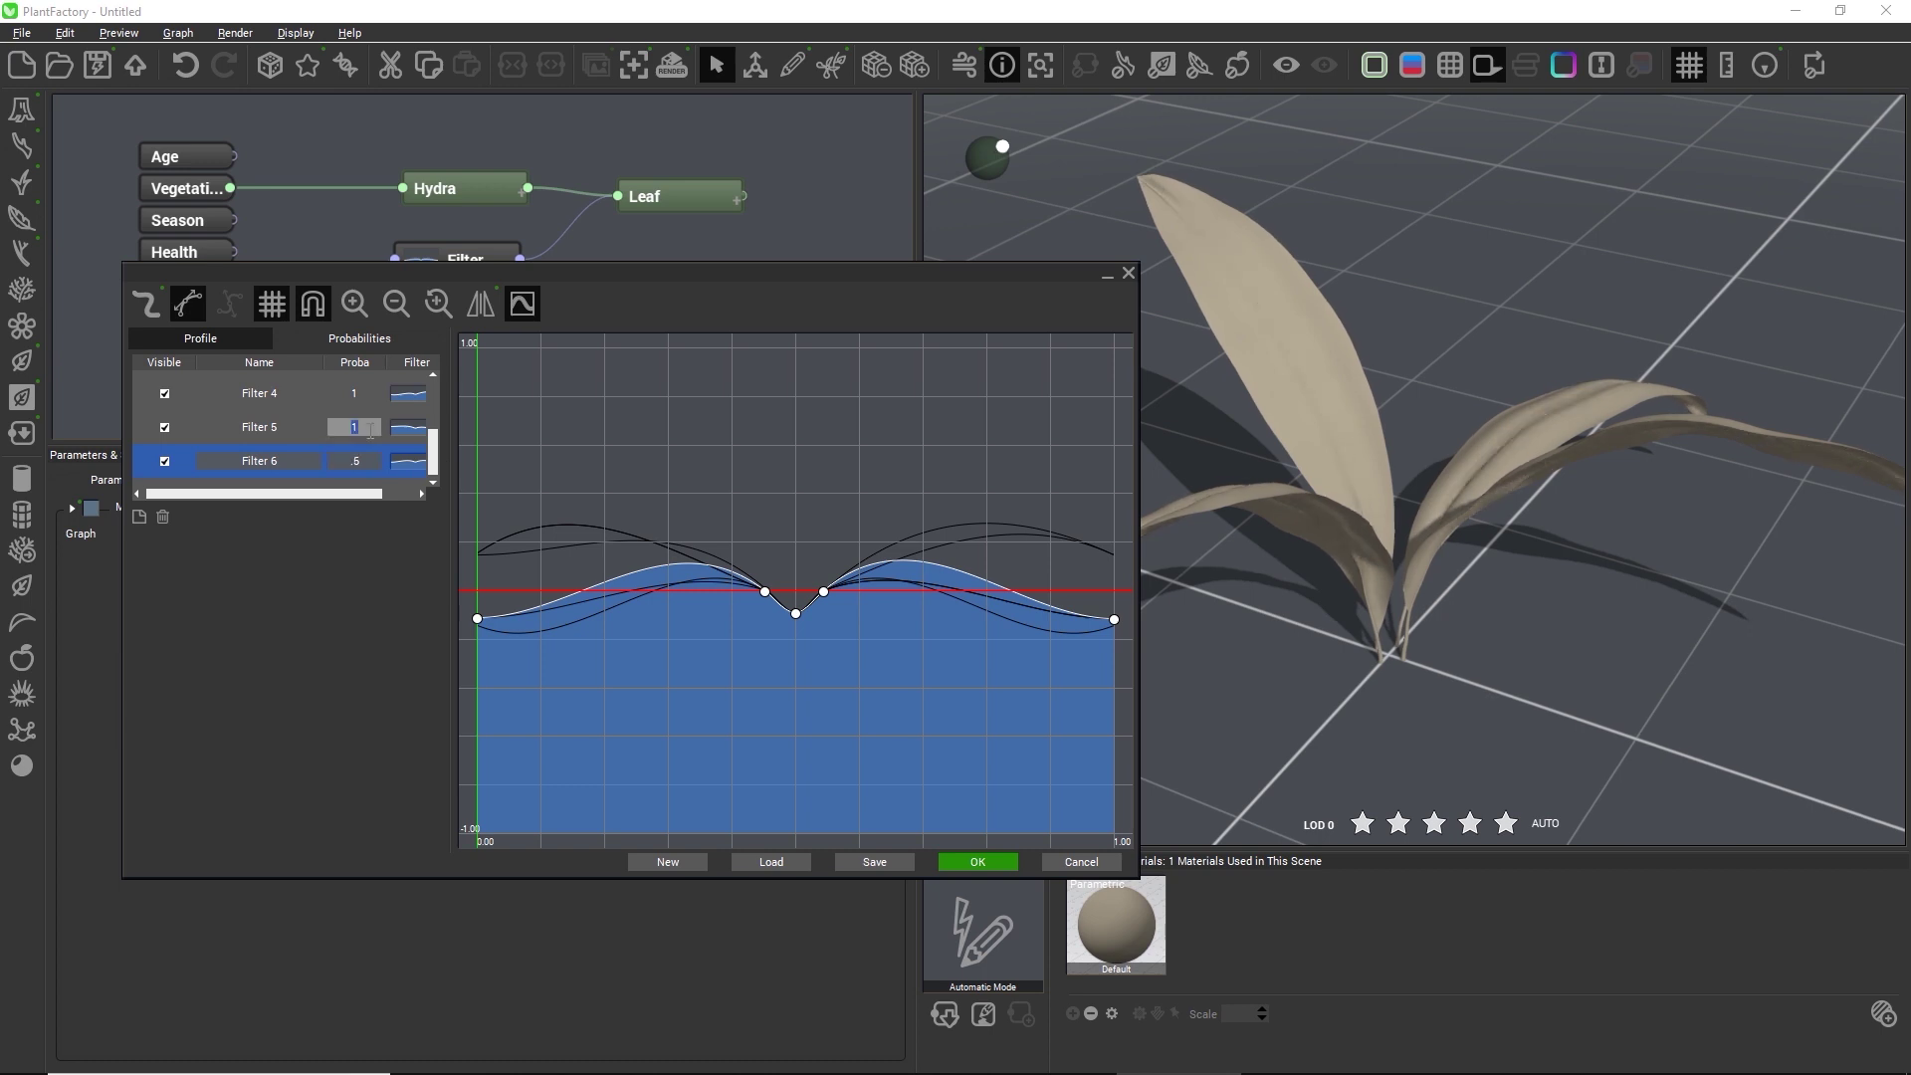
text(.5)
double_click(360, 394)
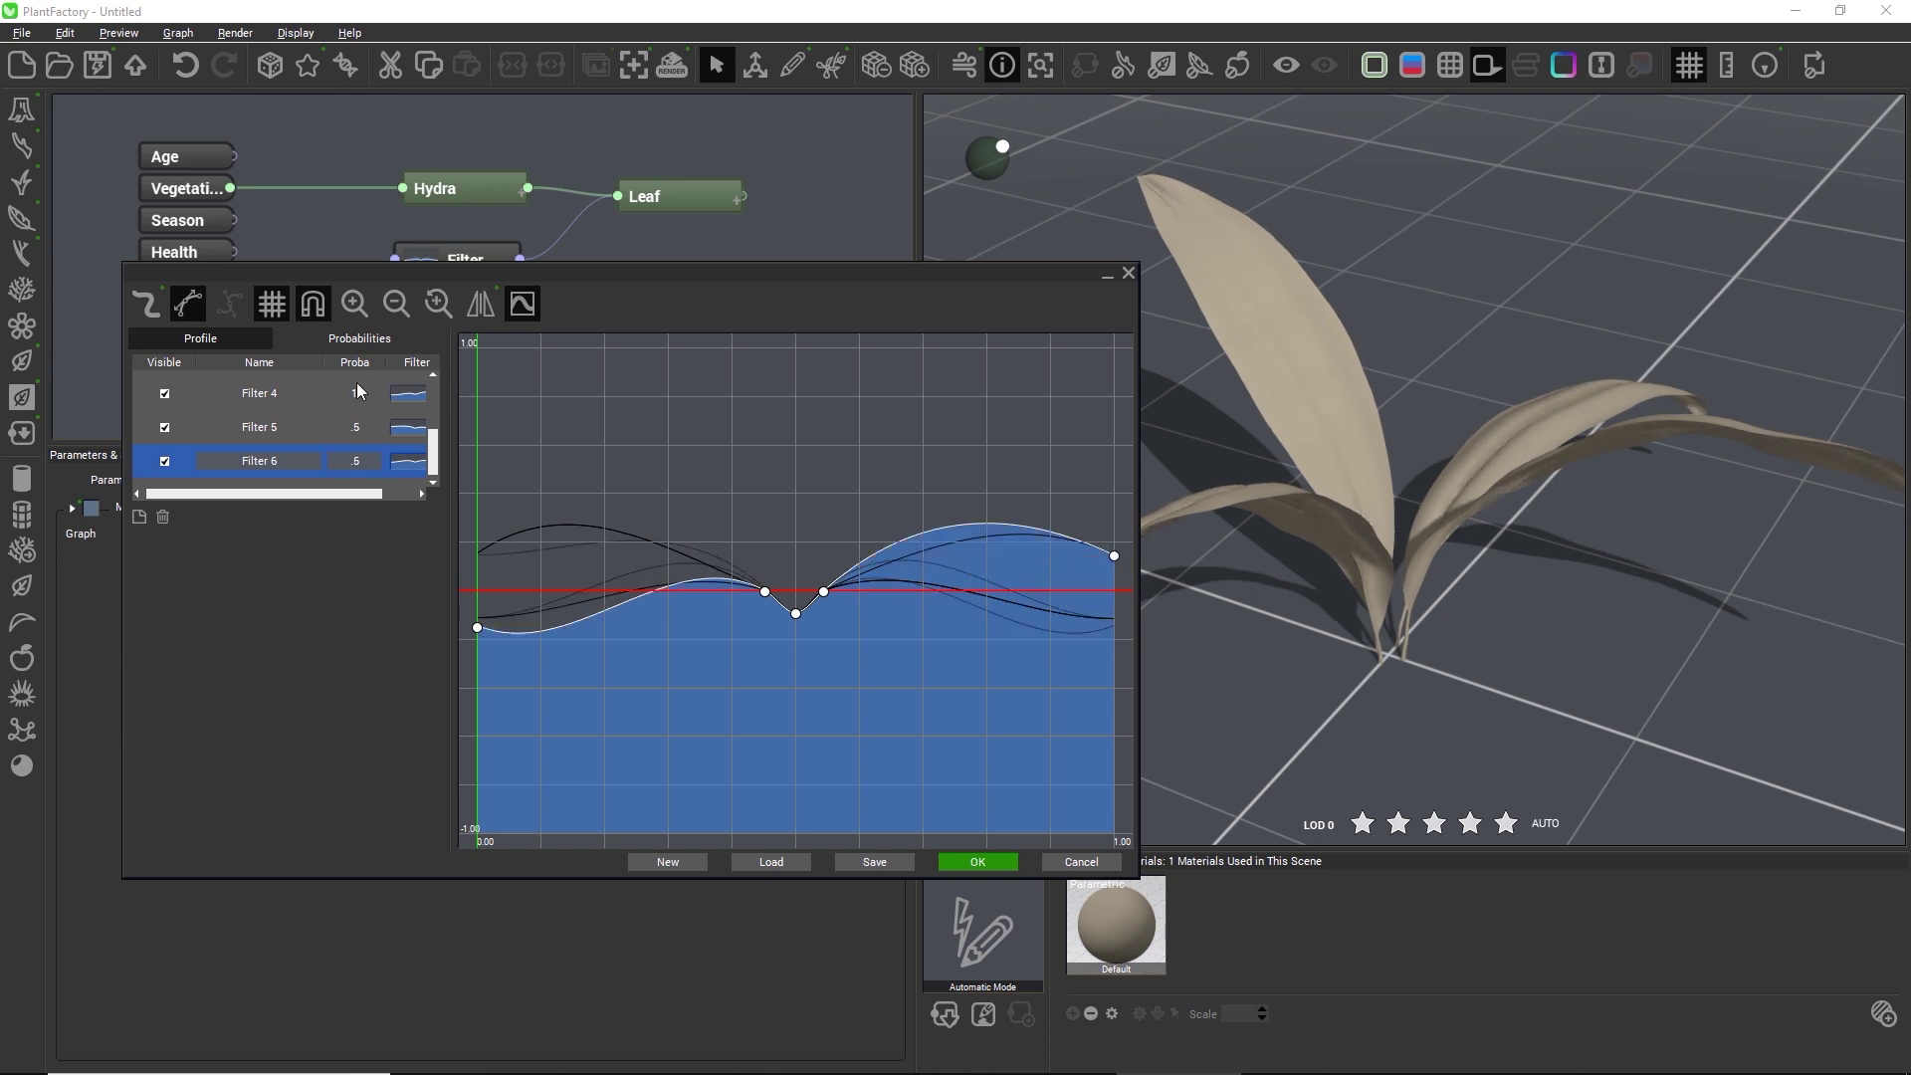
text(.5)
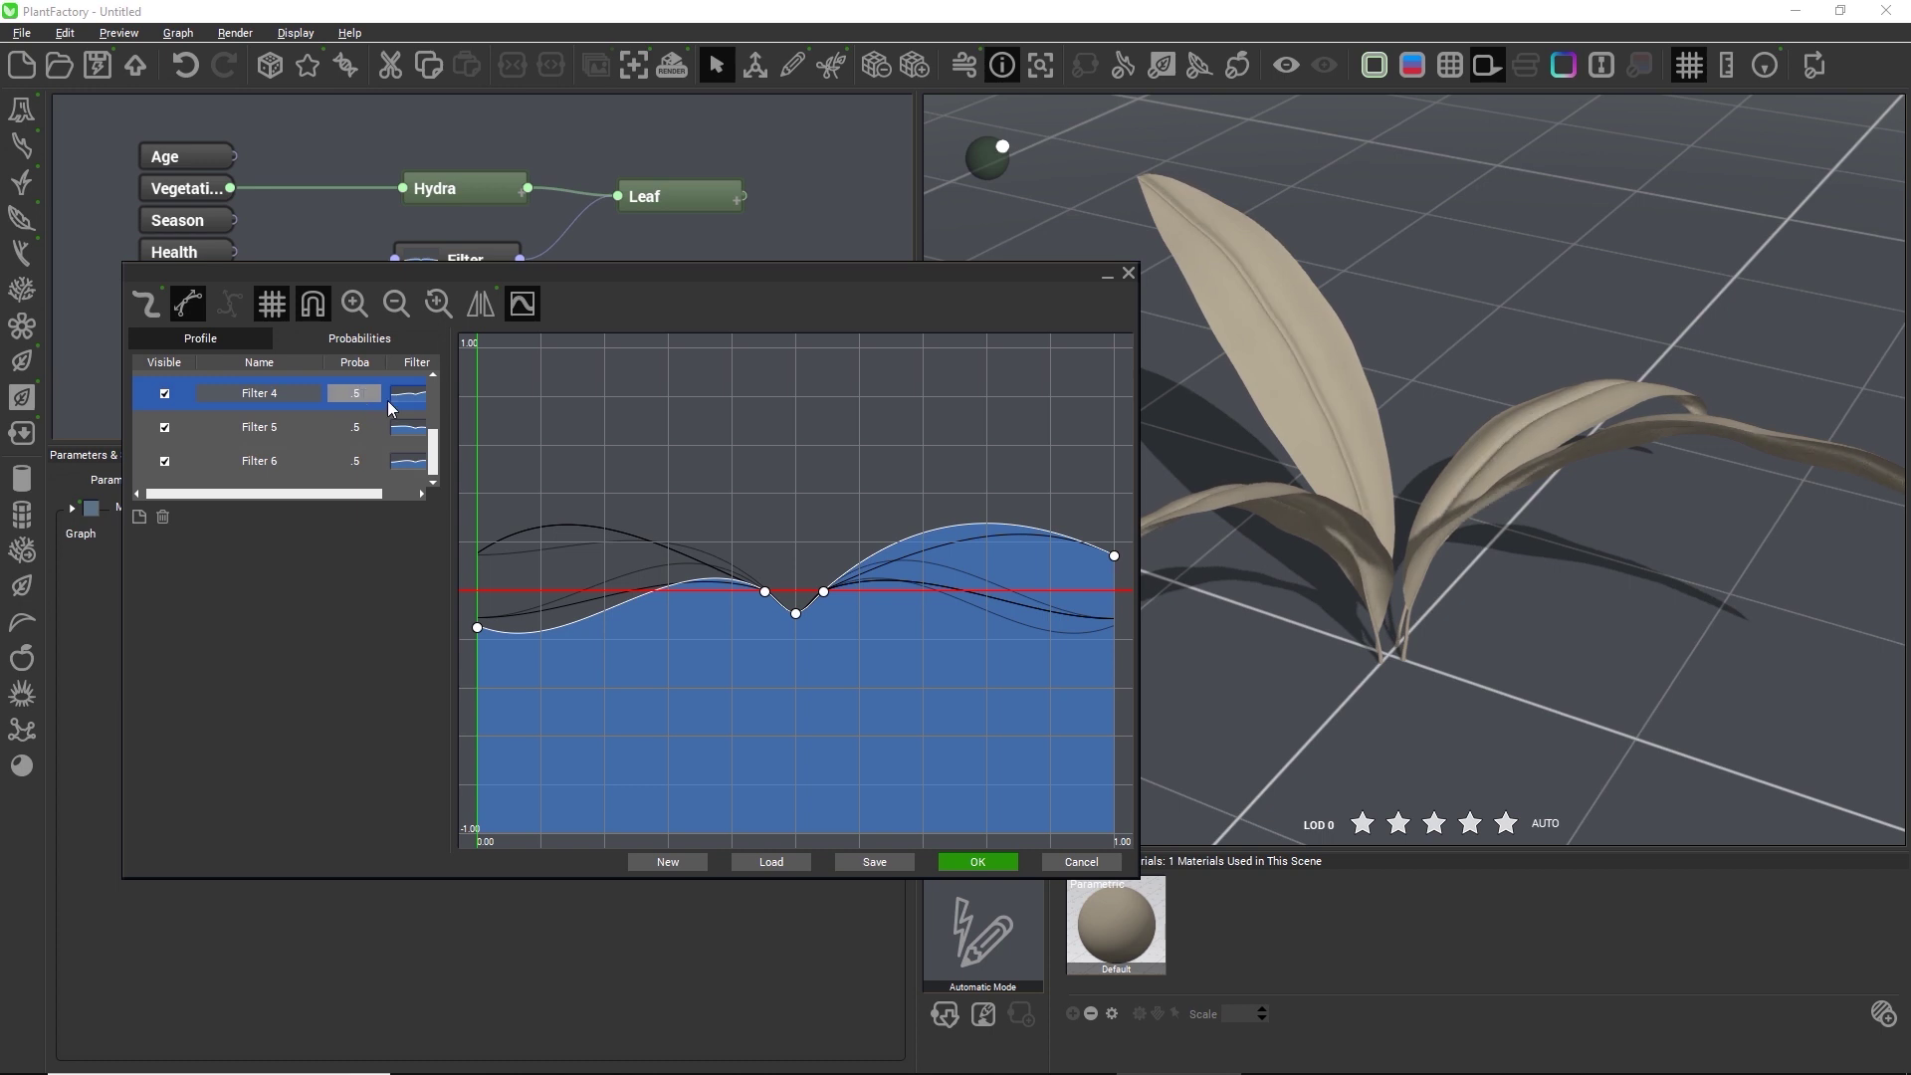
Set the probability of Filter 3 and Filter 2 to 0.5 and accept the Multicurve graph.
click(432, 375)
click(432, 375)
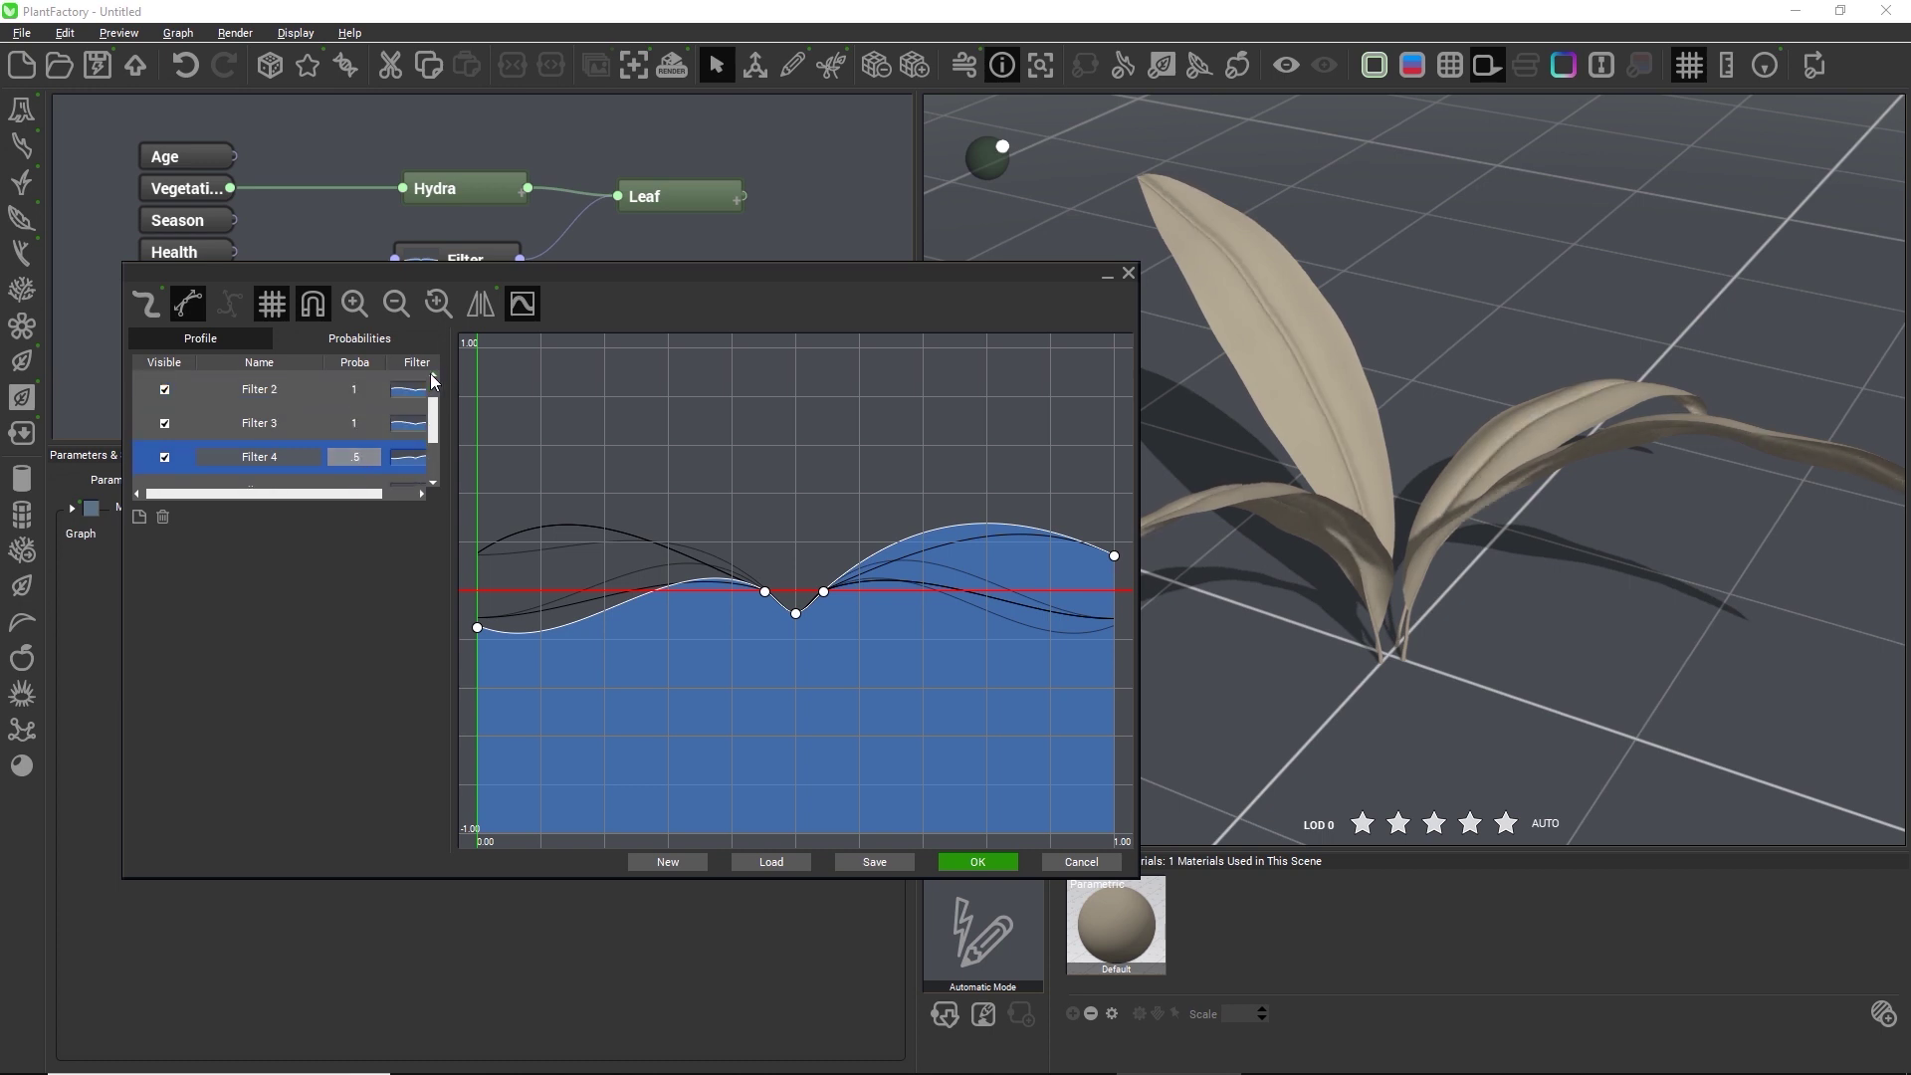
click(432, 375)
double_click(360, 432)
text(.5)
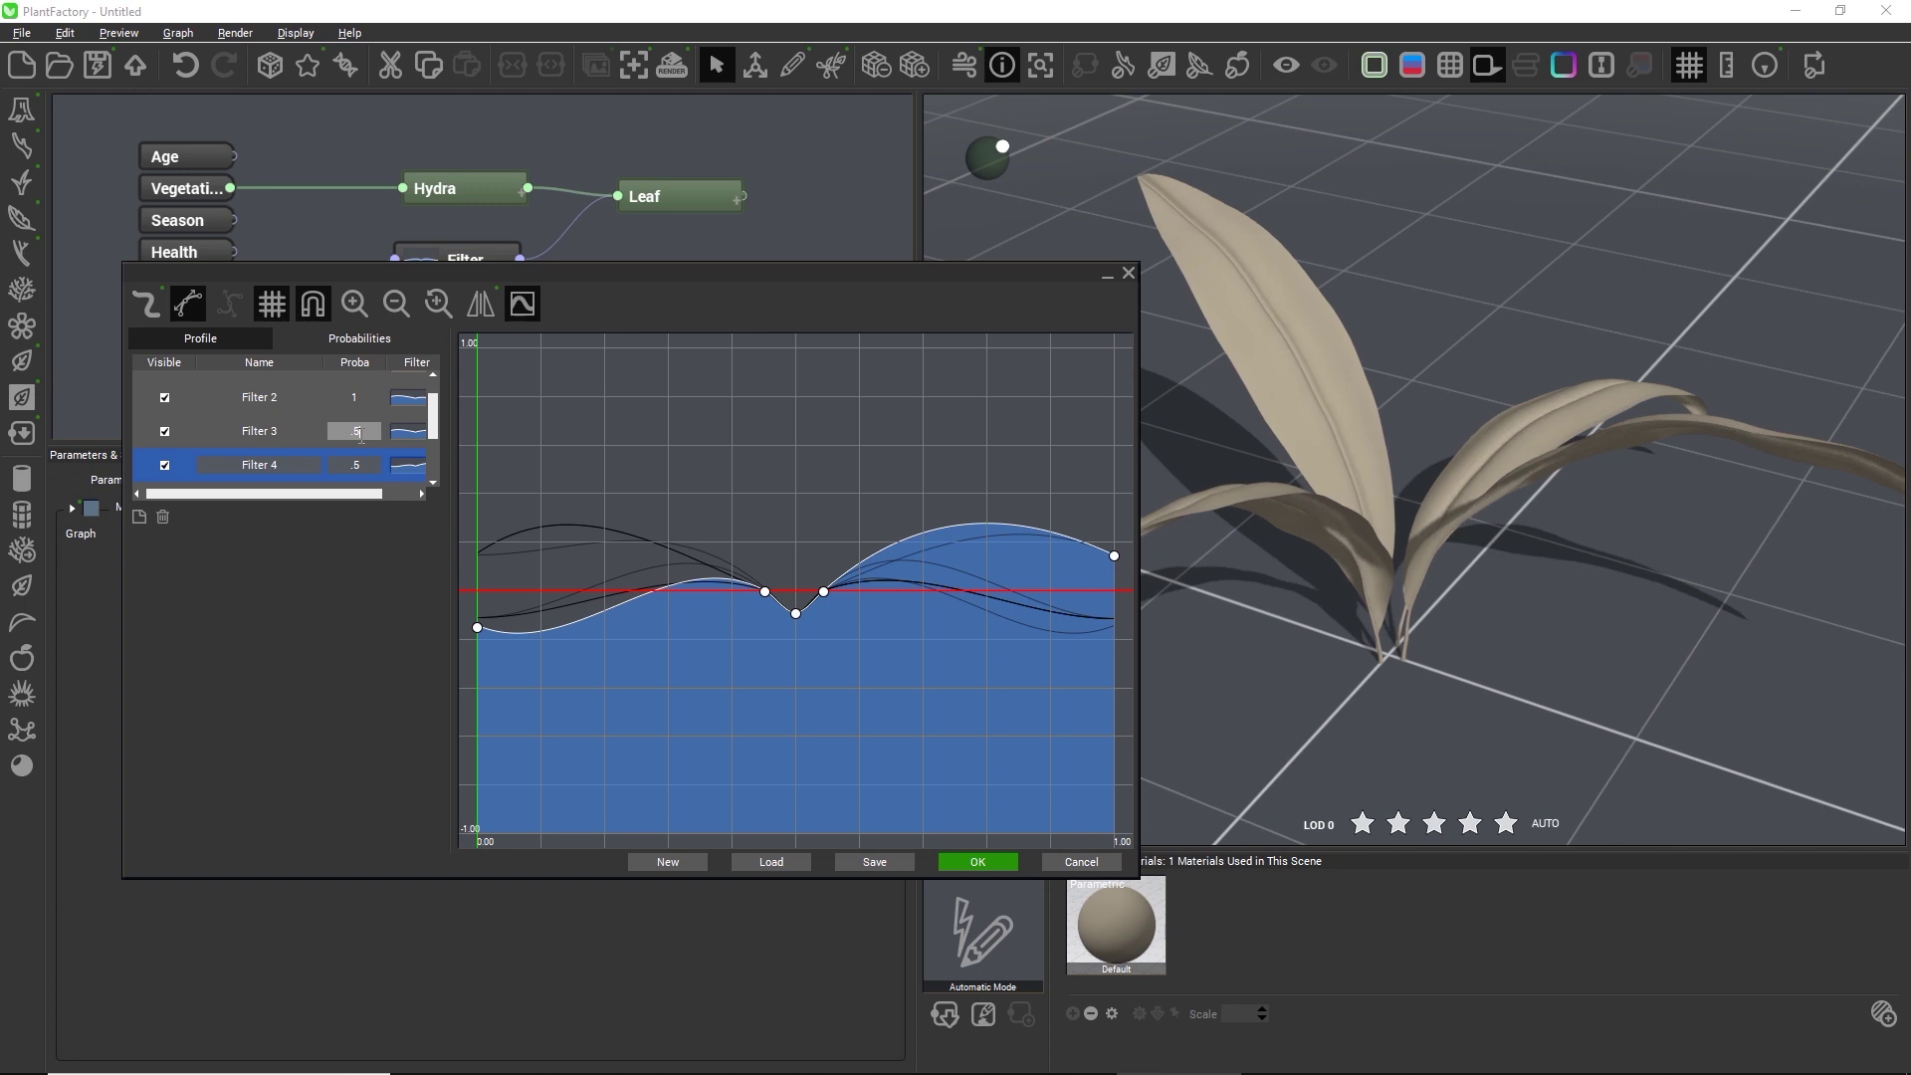
double_click(361, 397)
text(.5)
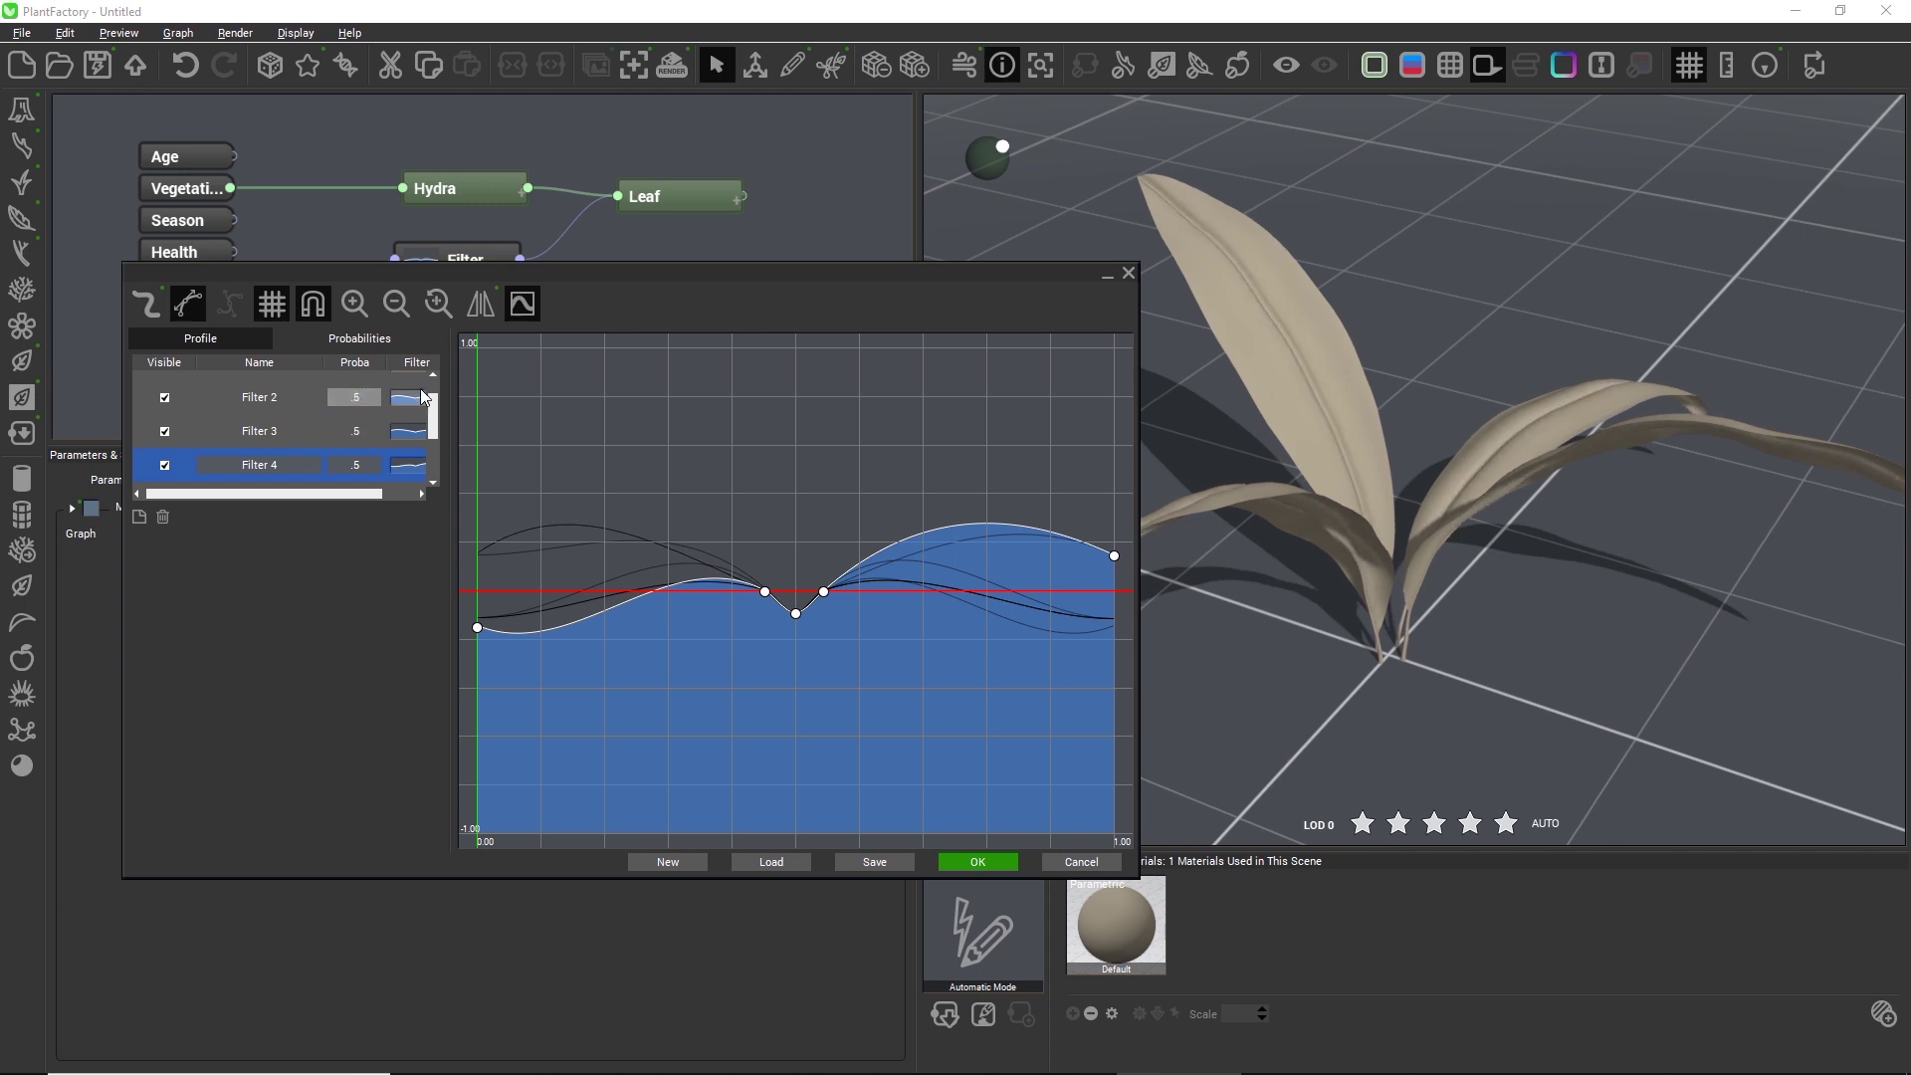
click(432, 377)
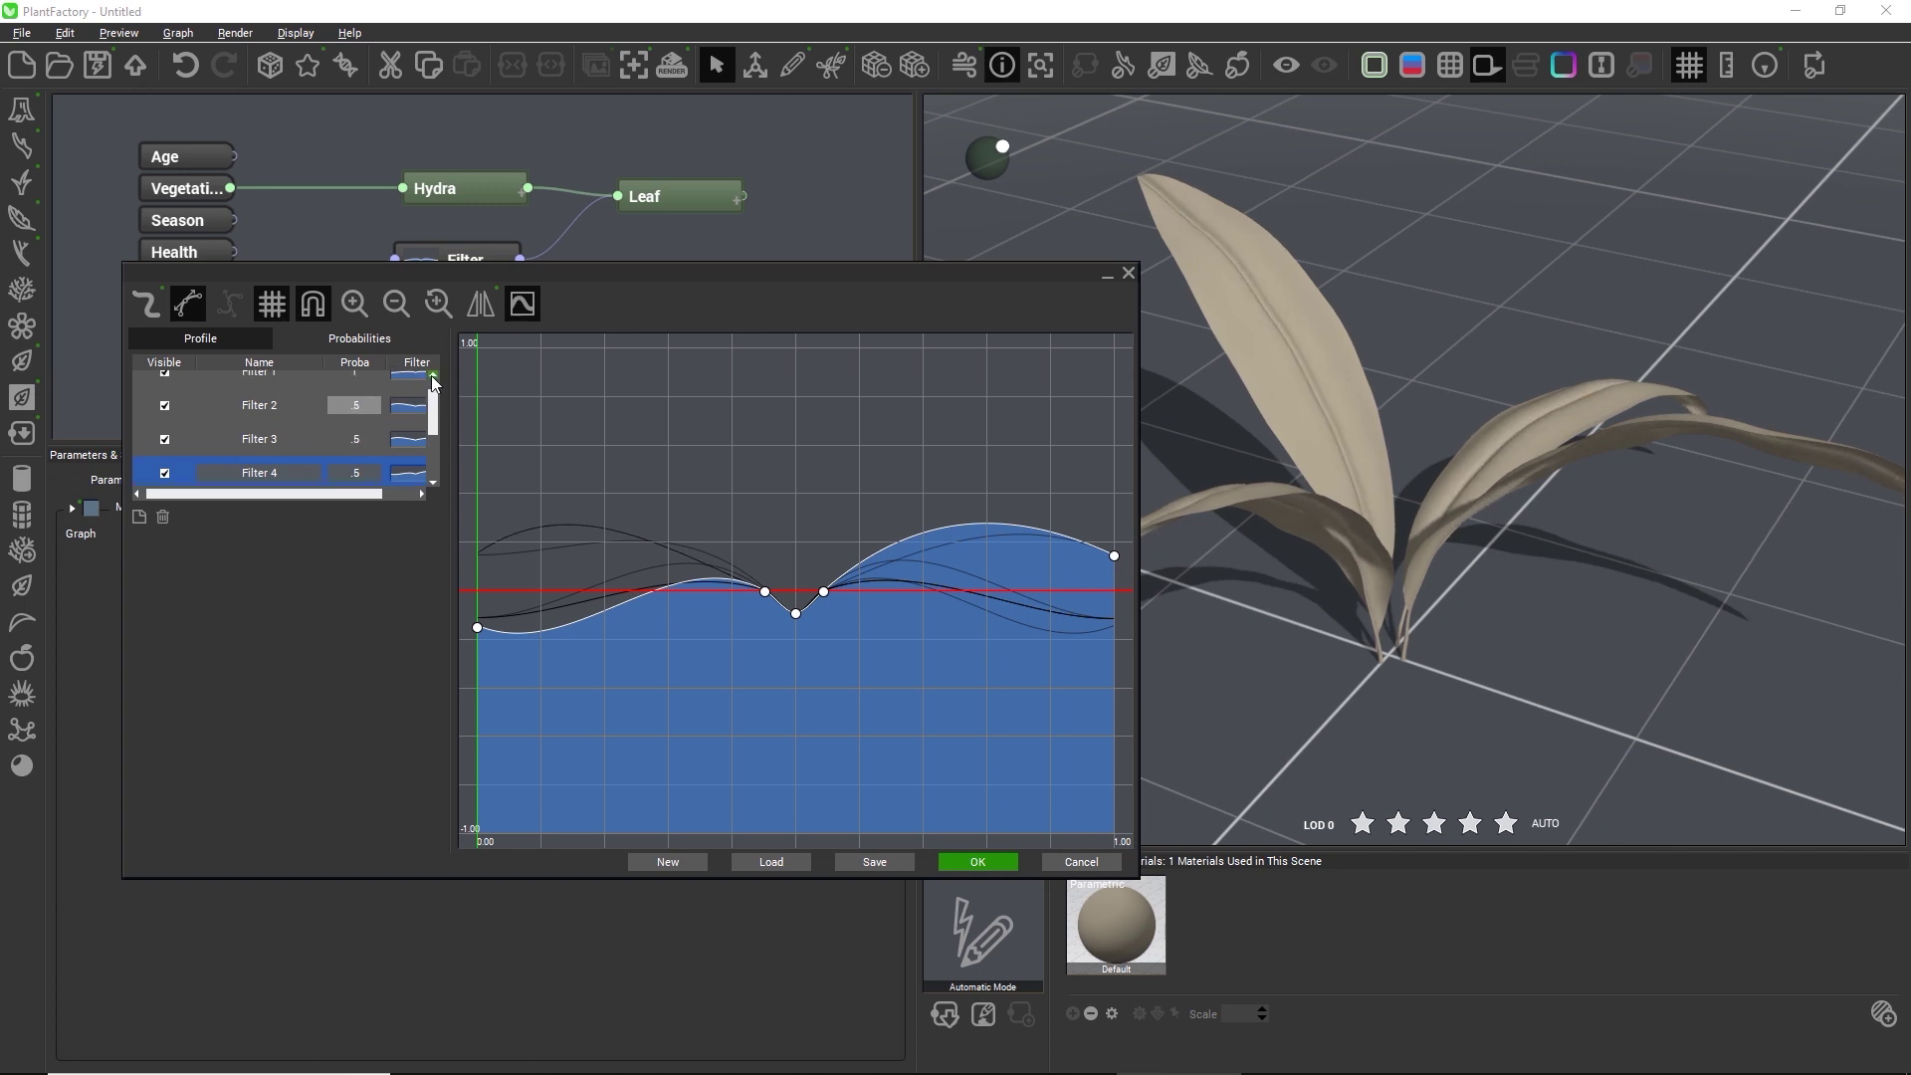
click(981, 861)
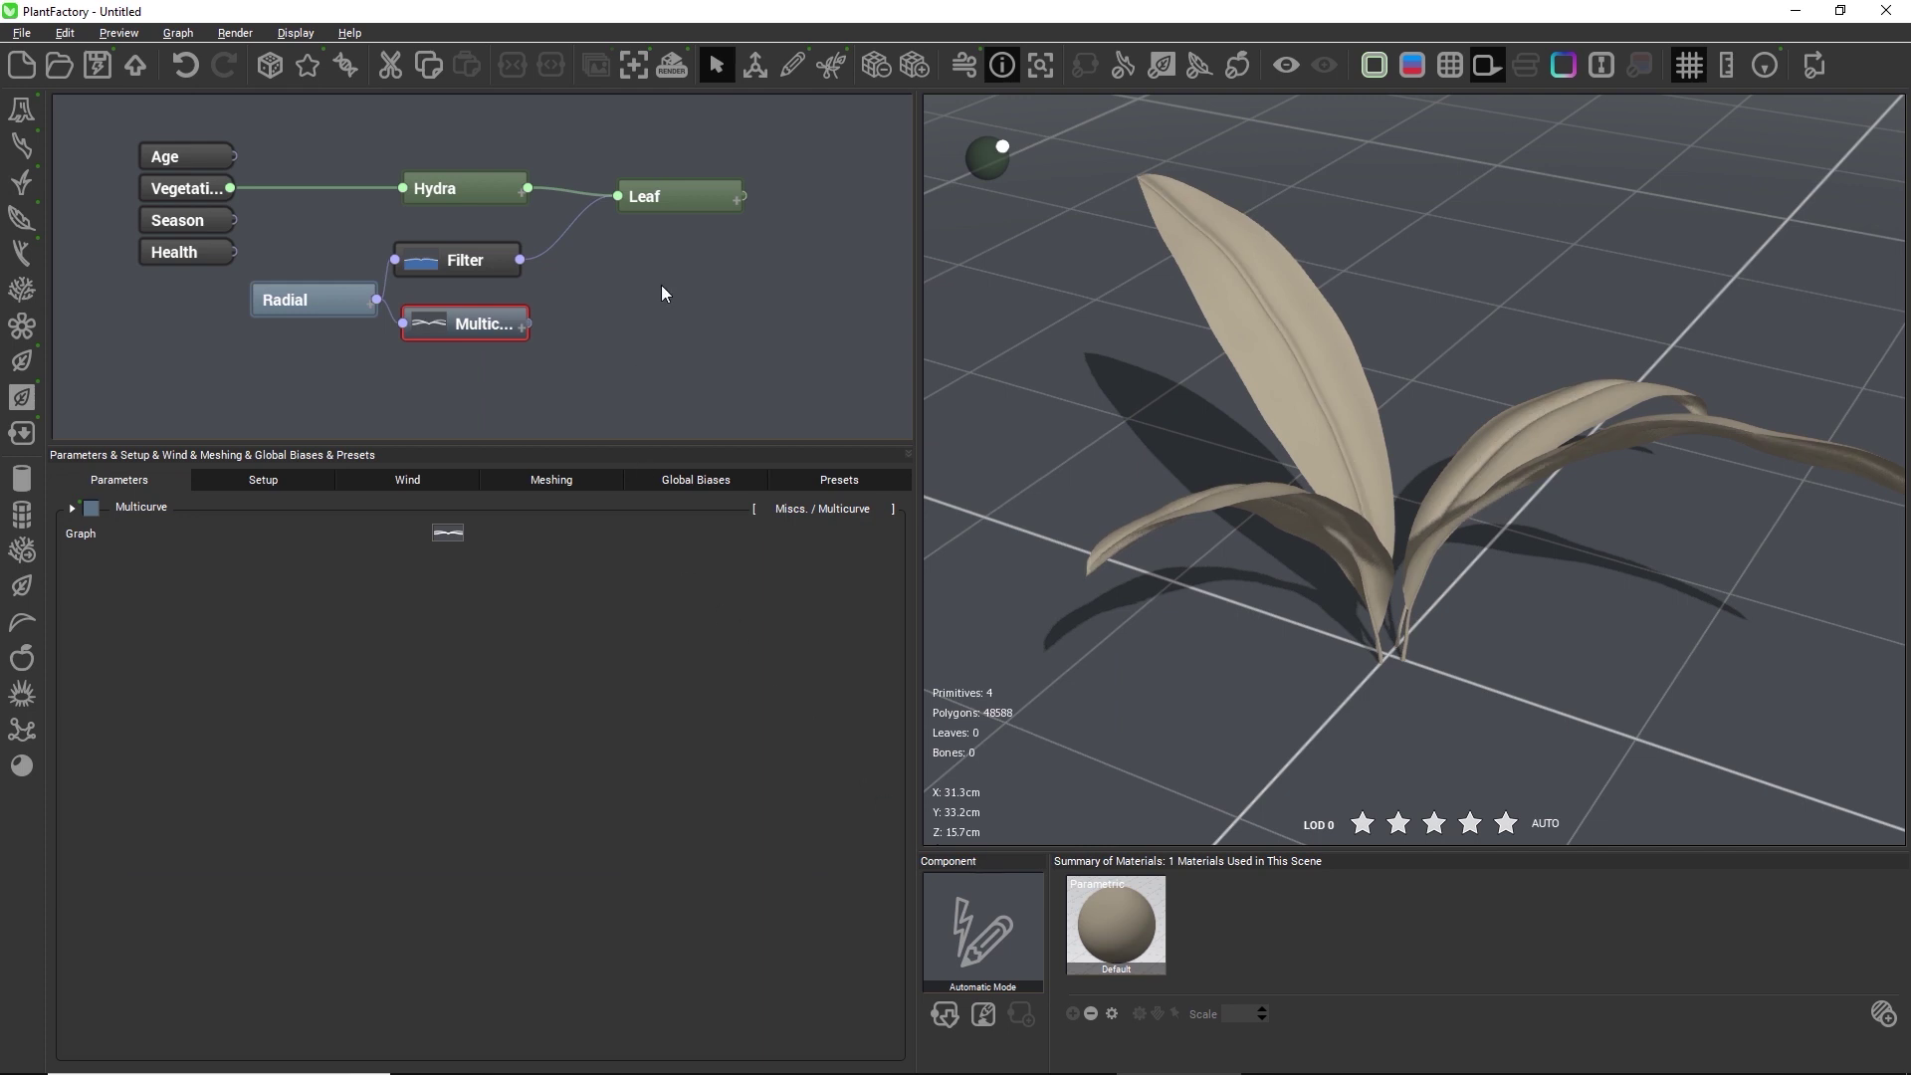
Reconnect the Leaf node's Blades Section input from the Filter to the Multicurve and collapse the node.
click(736, 201)
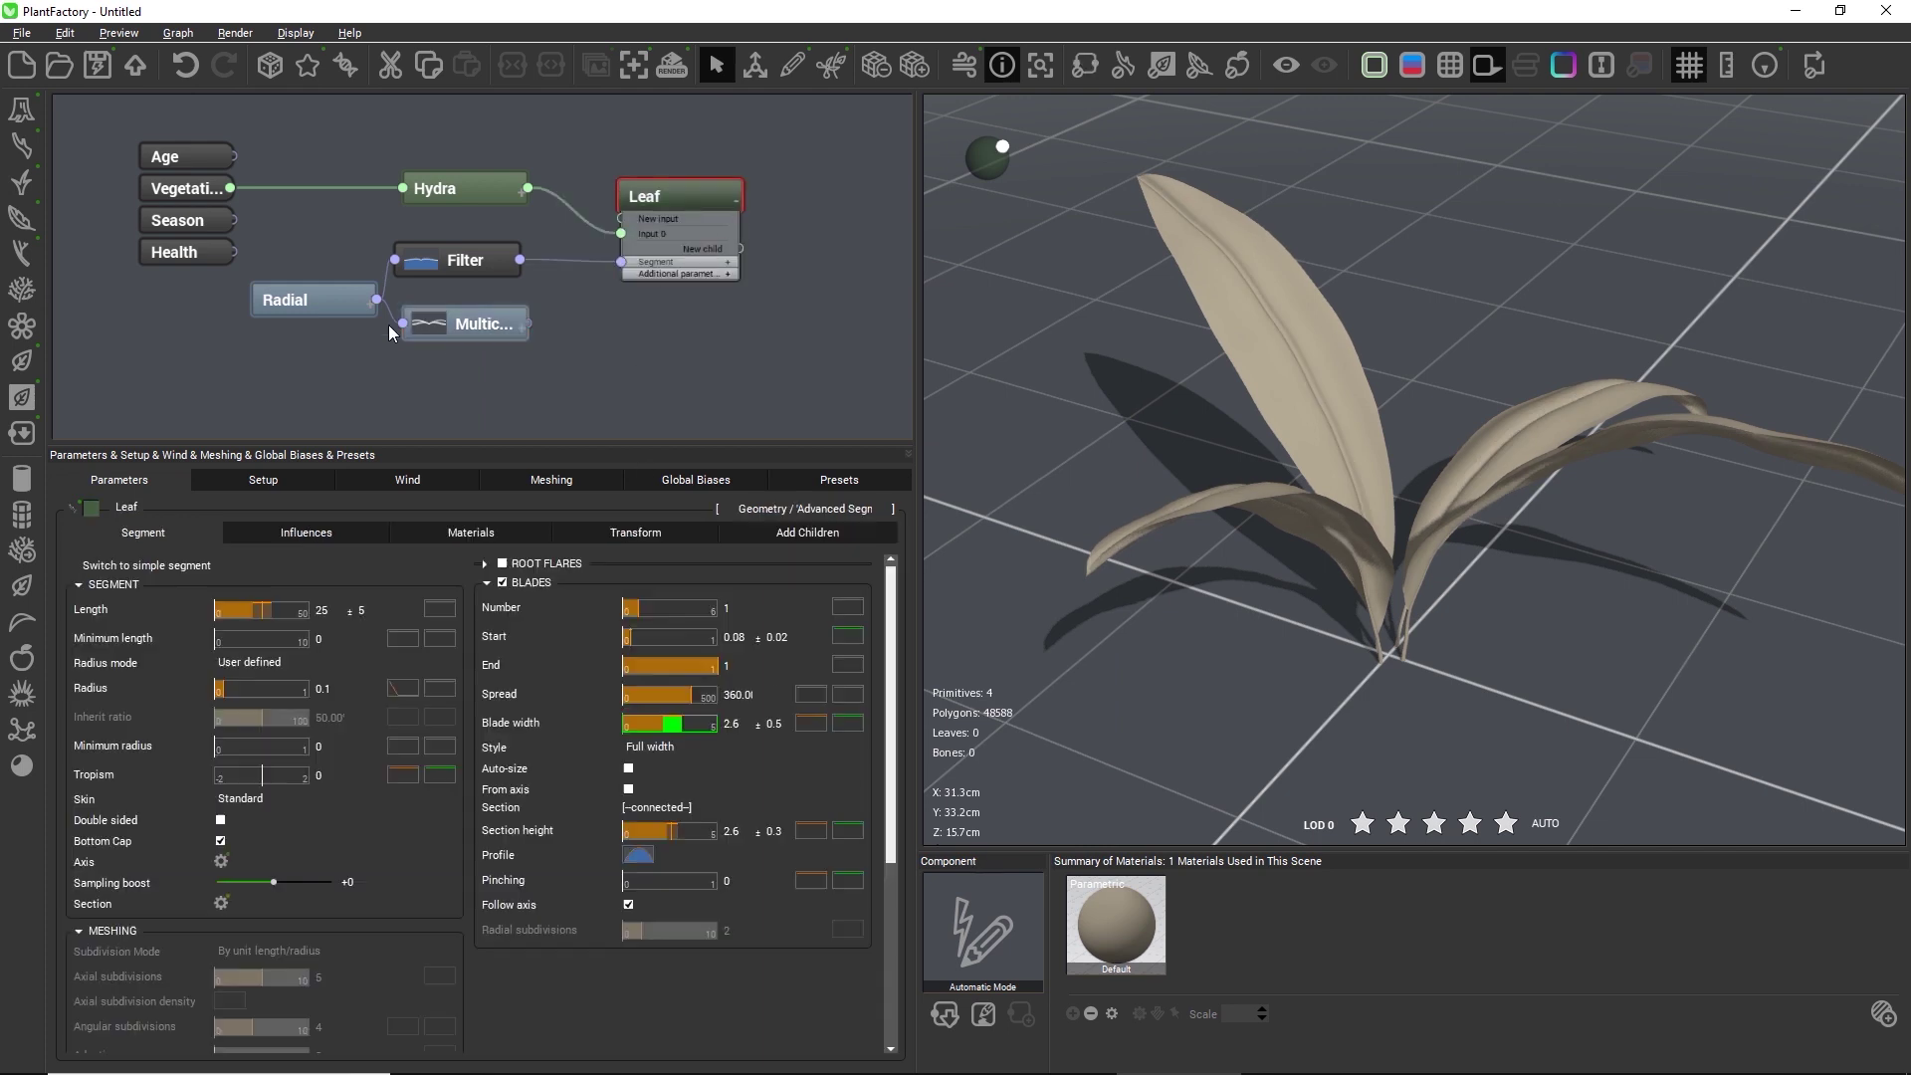
drag(401, 325, 314, 304)
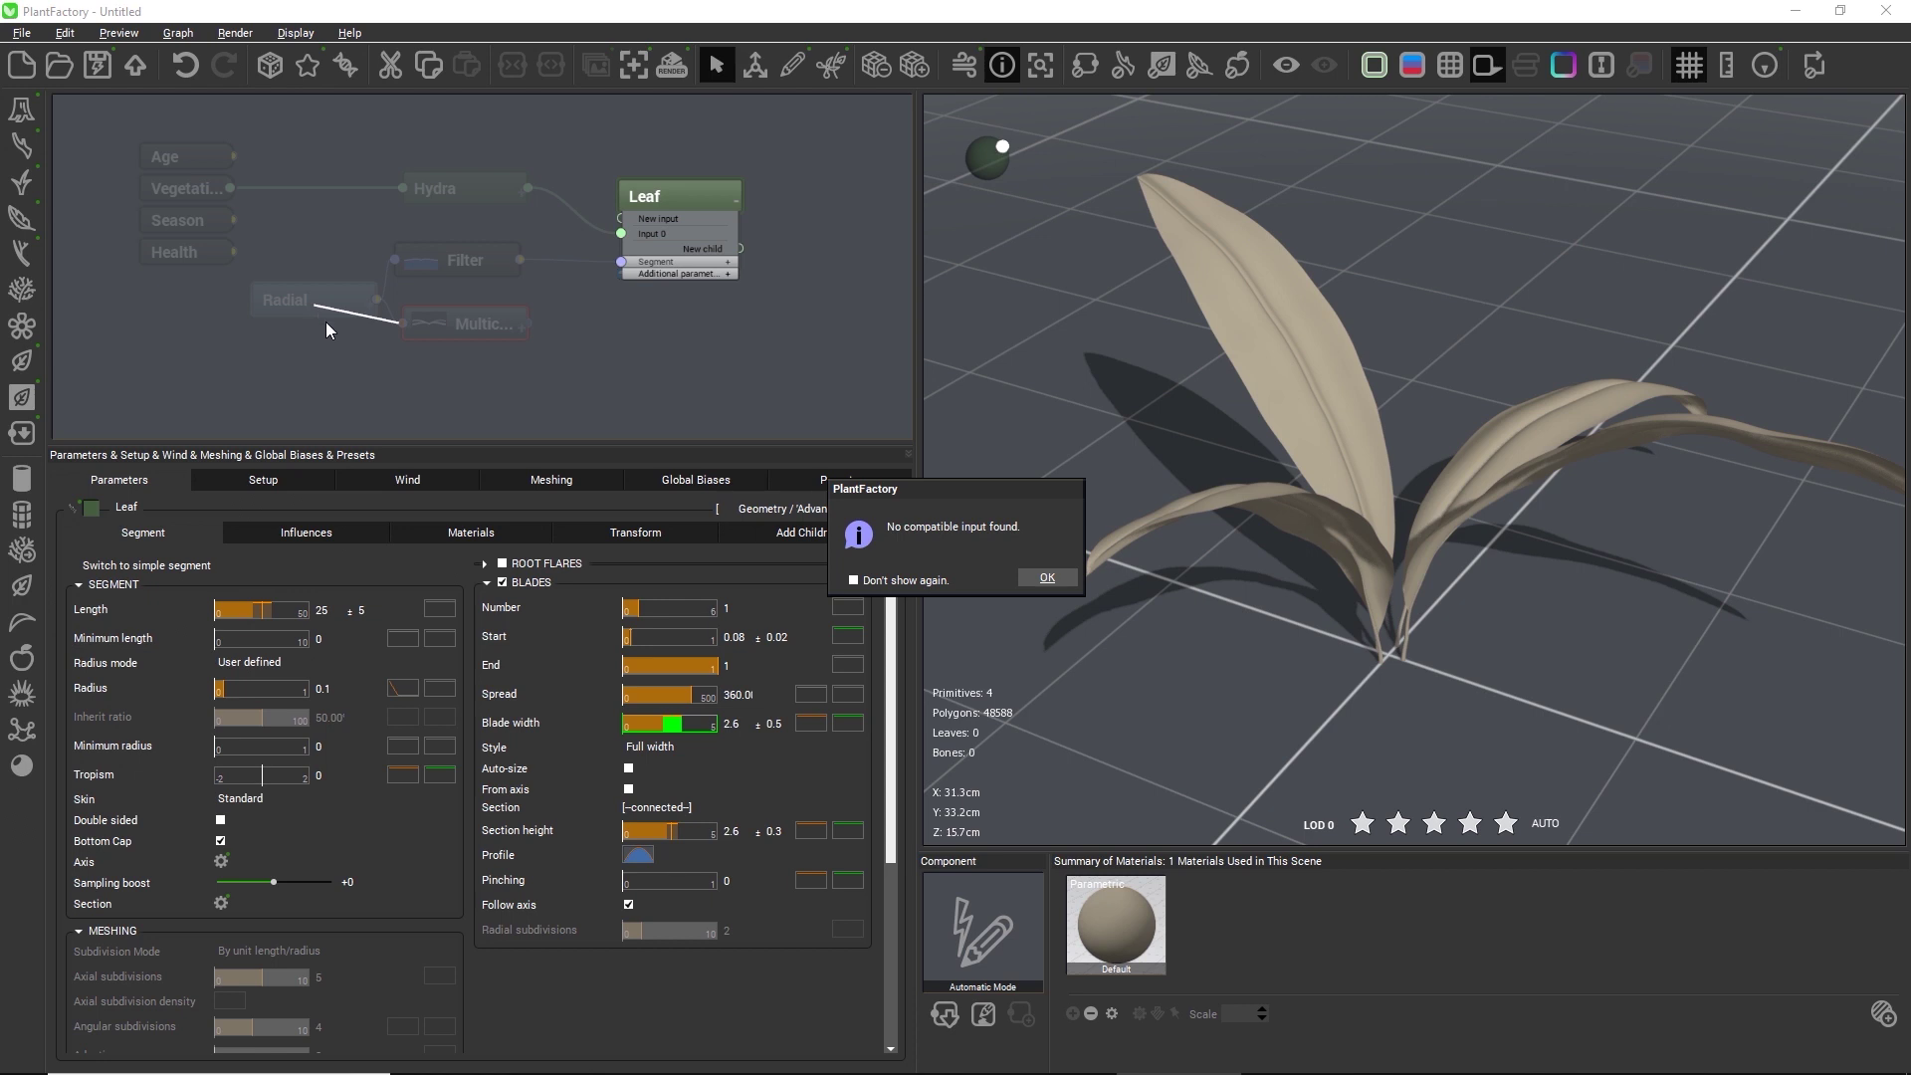
click(1035, 578)
click(730, 263)
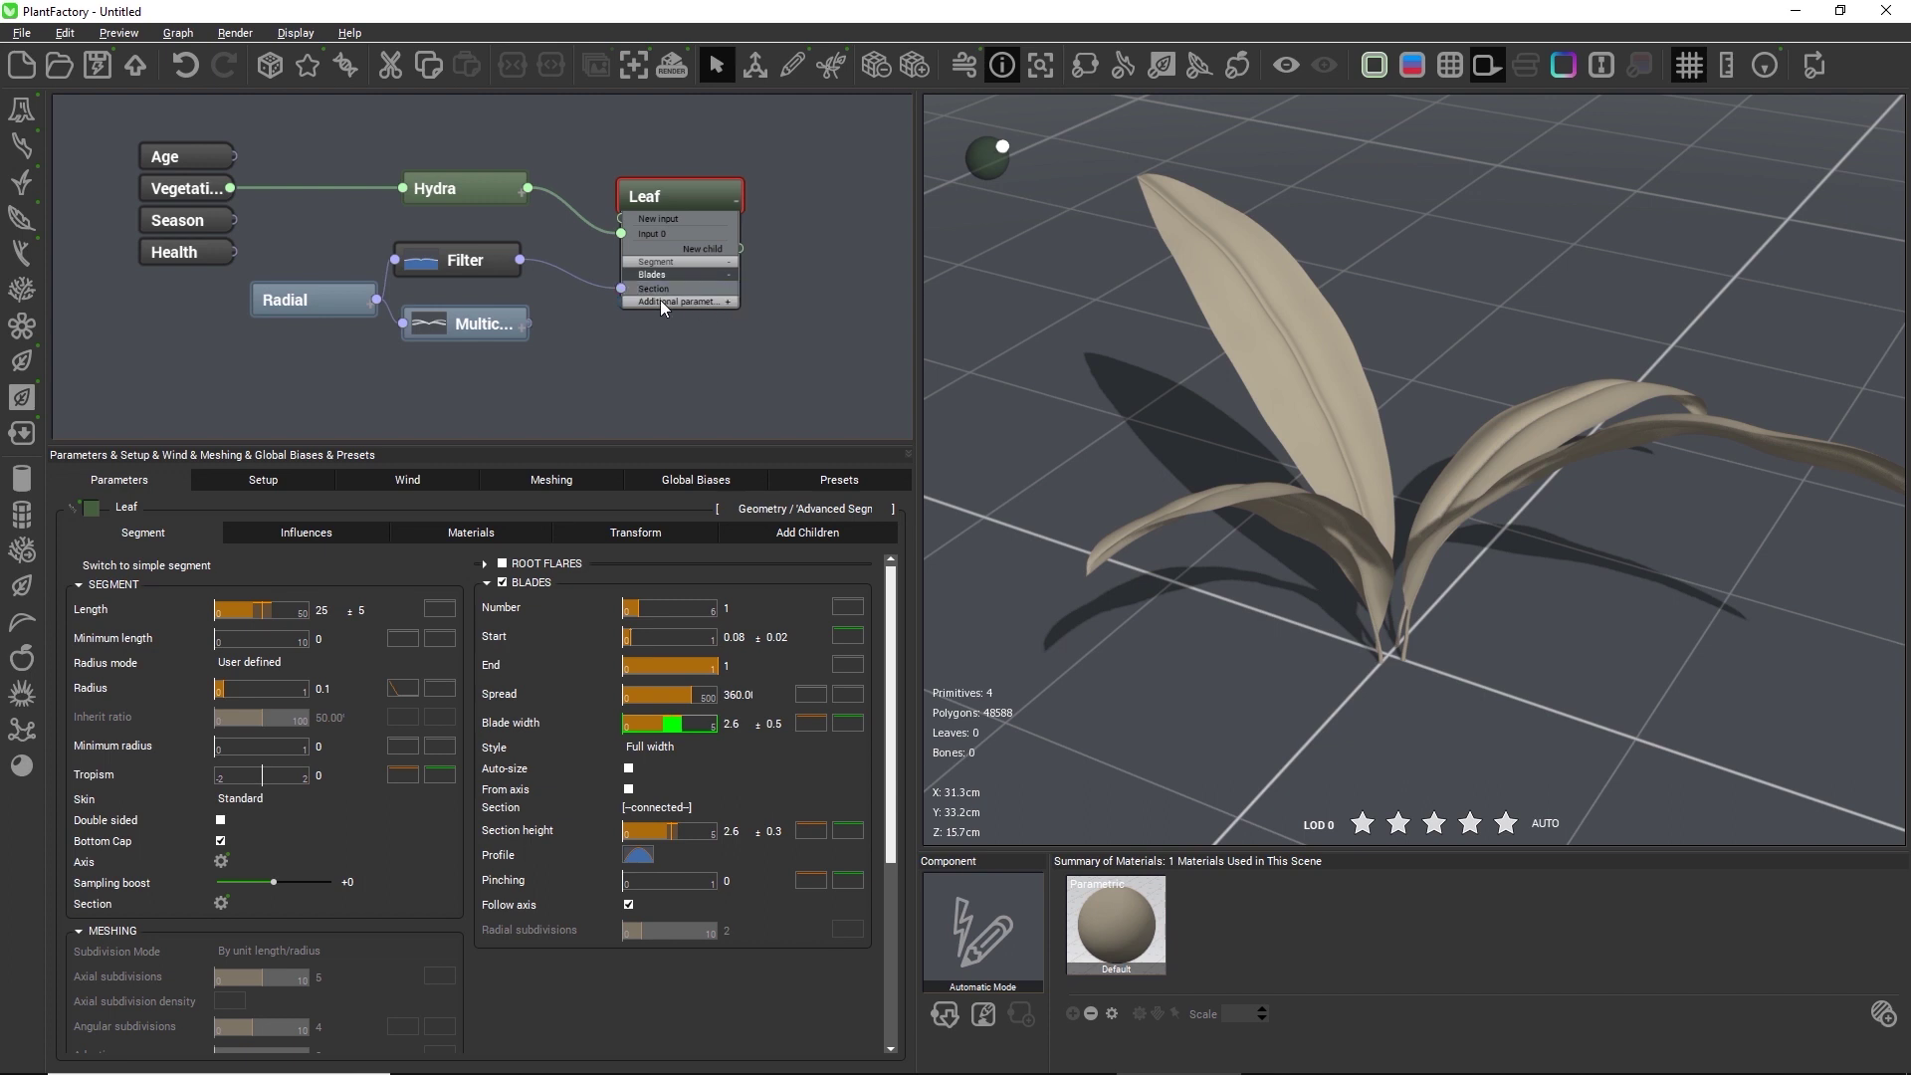
drag(619, 288, 509, 330)
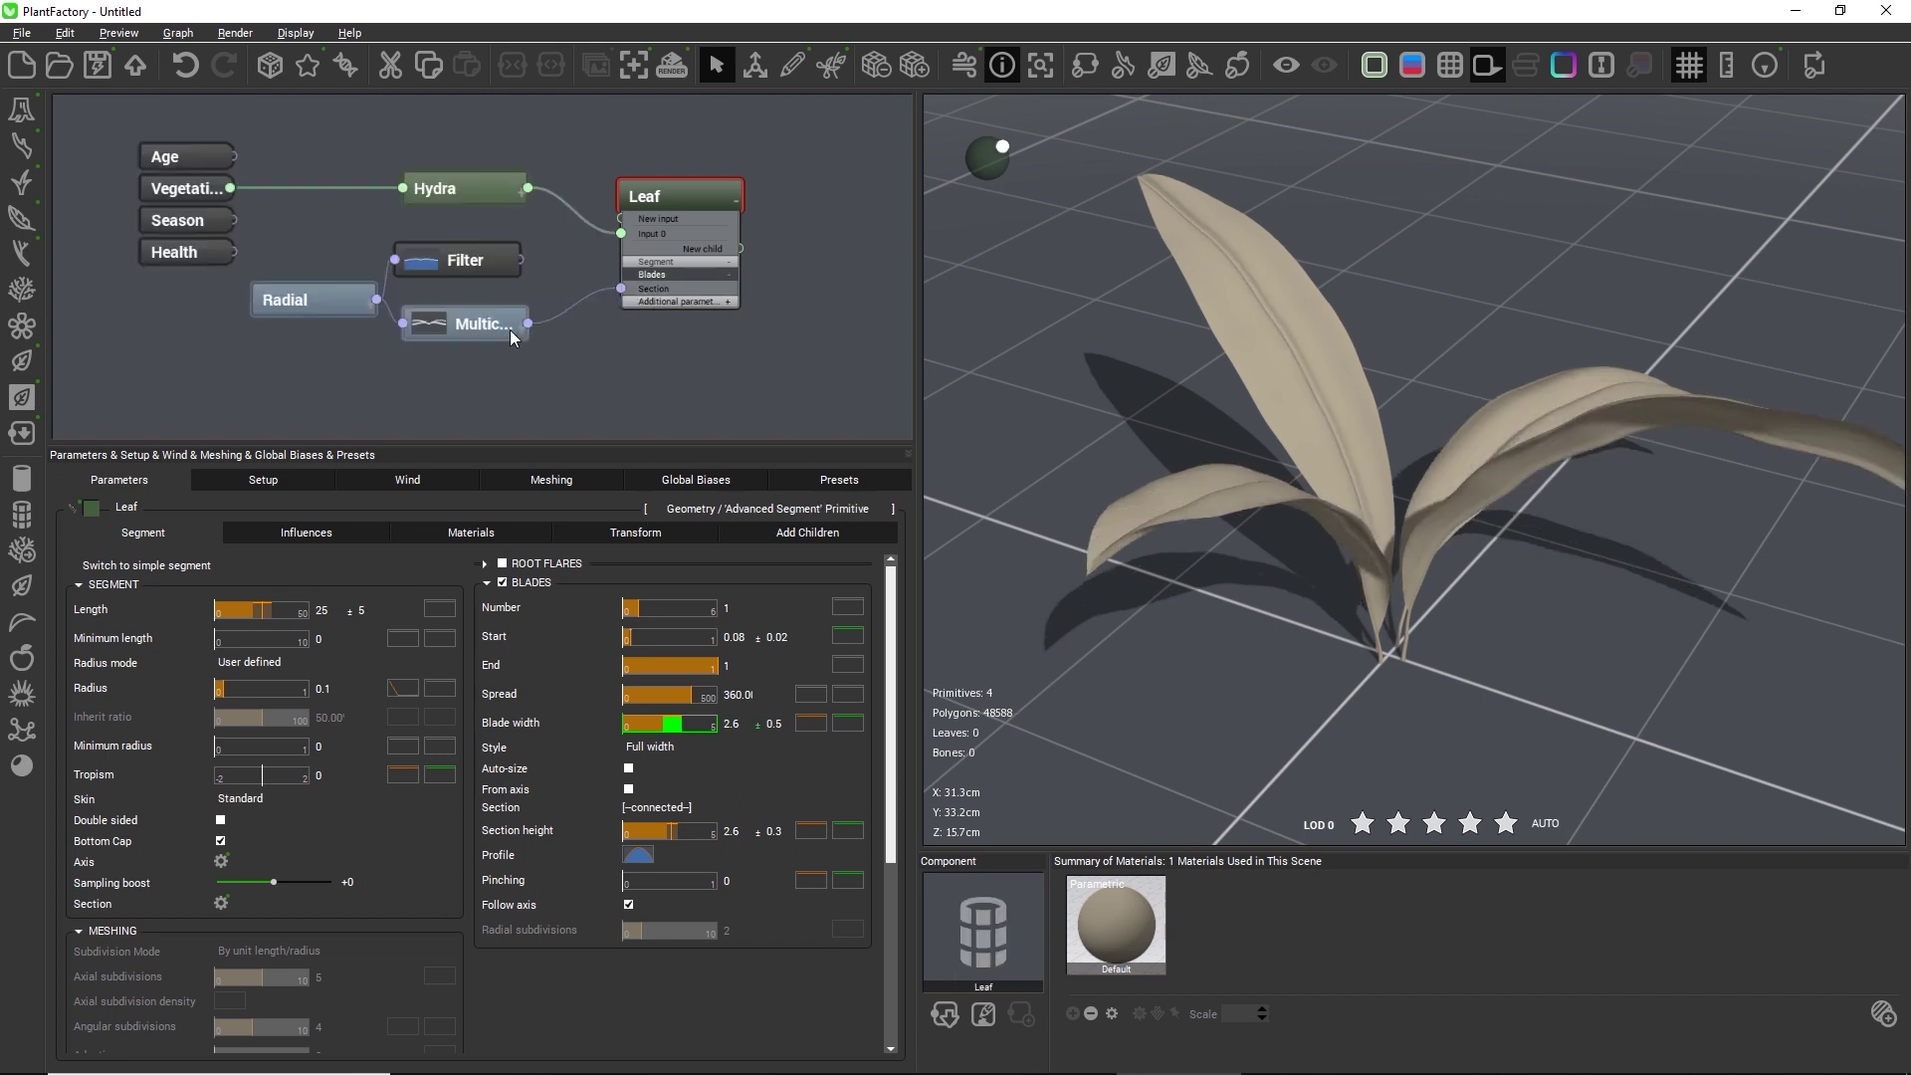
click(730, 274)
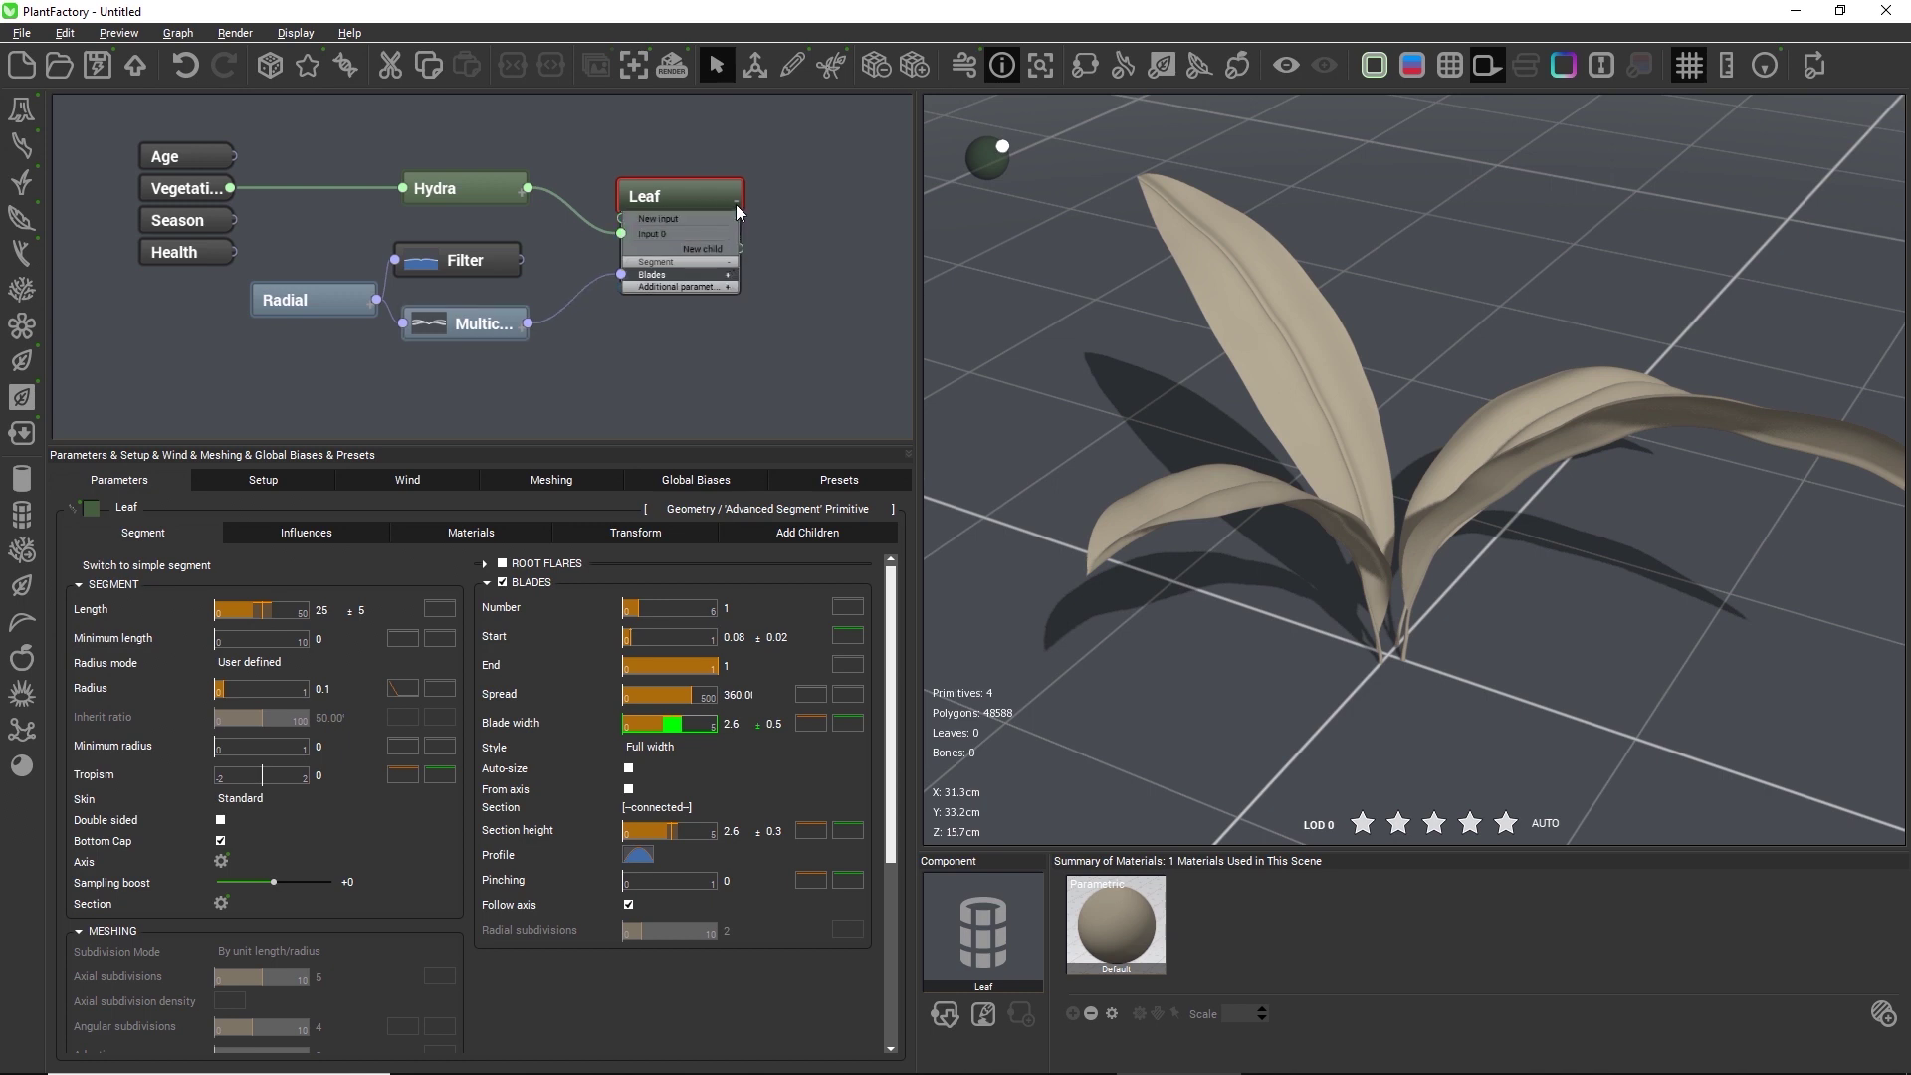
click(736, 204)
Generate several new plant variations to check how the leaf section profiles vary.
click(268, 66)
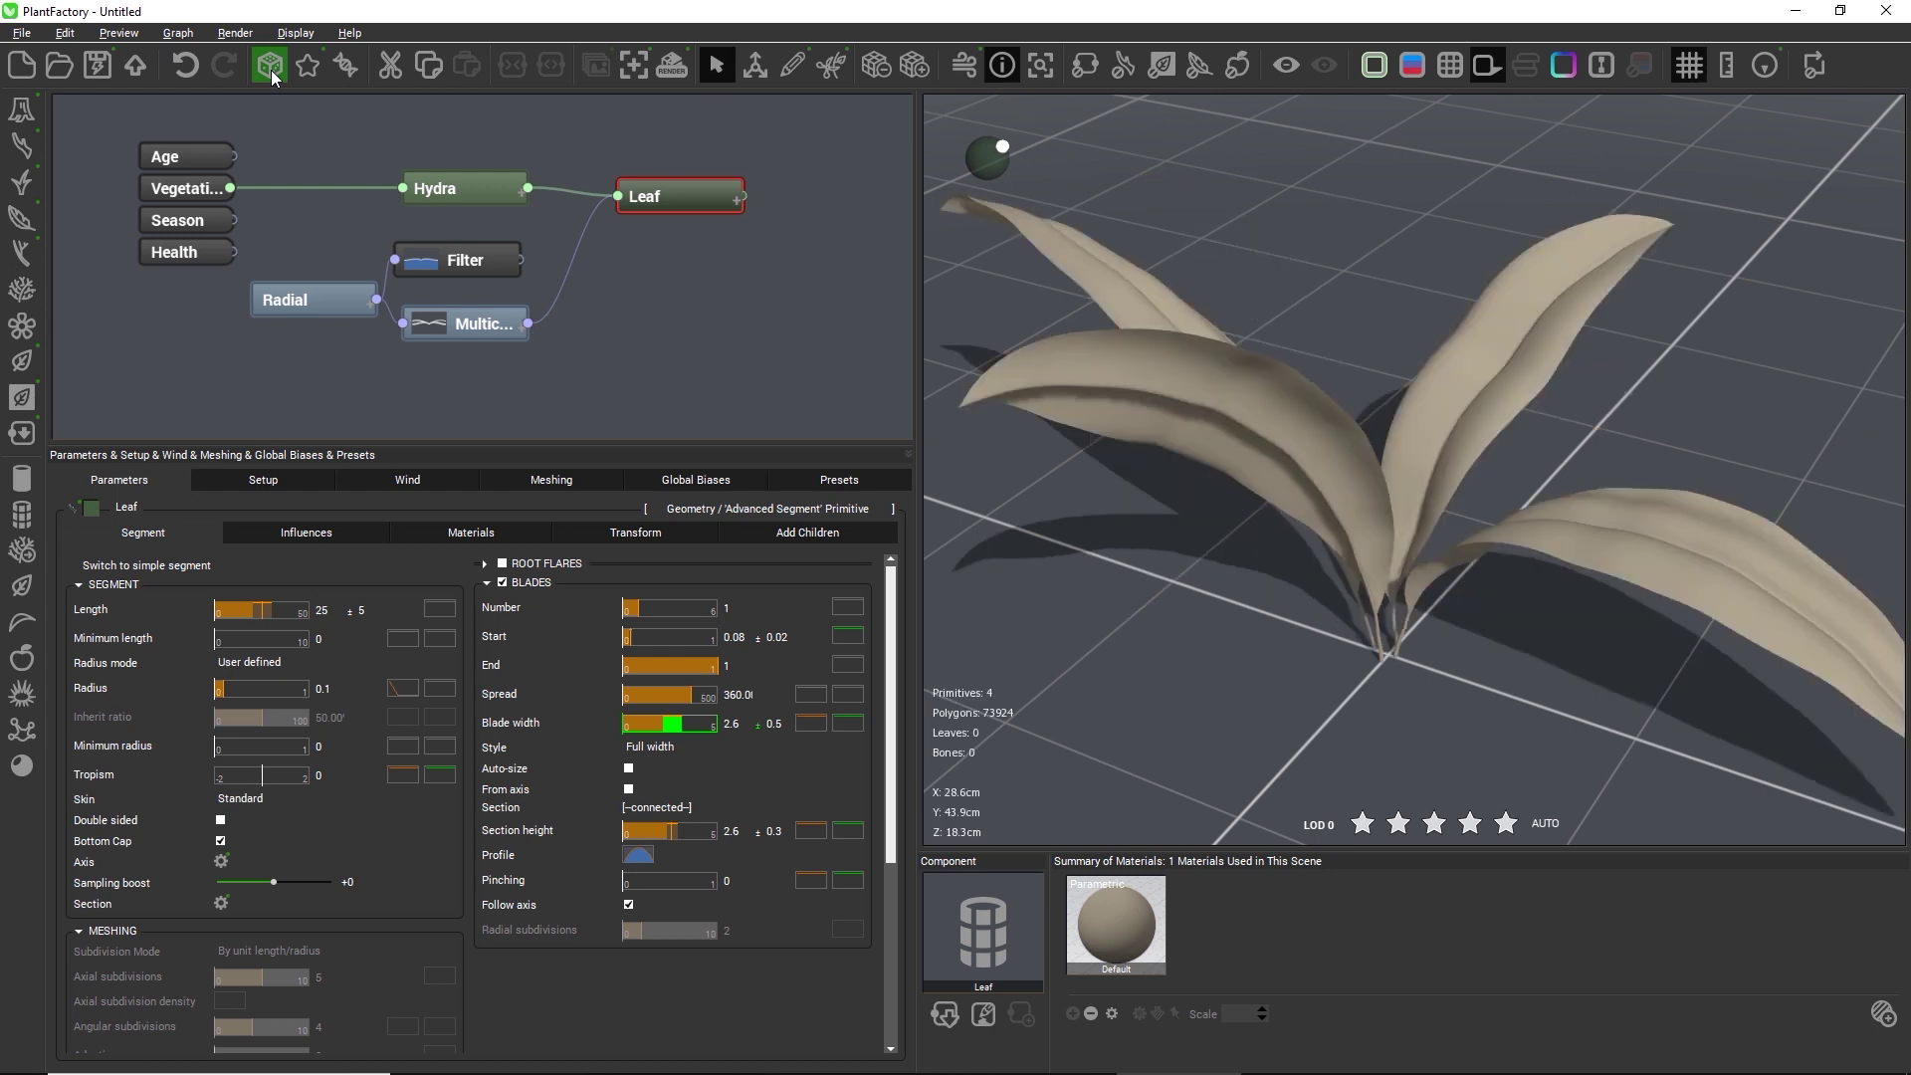
click(268, 65)
click(269, 67)
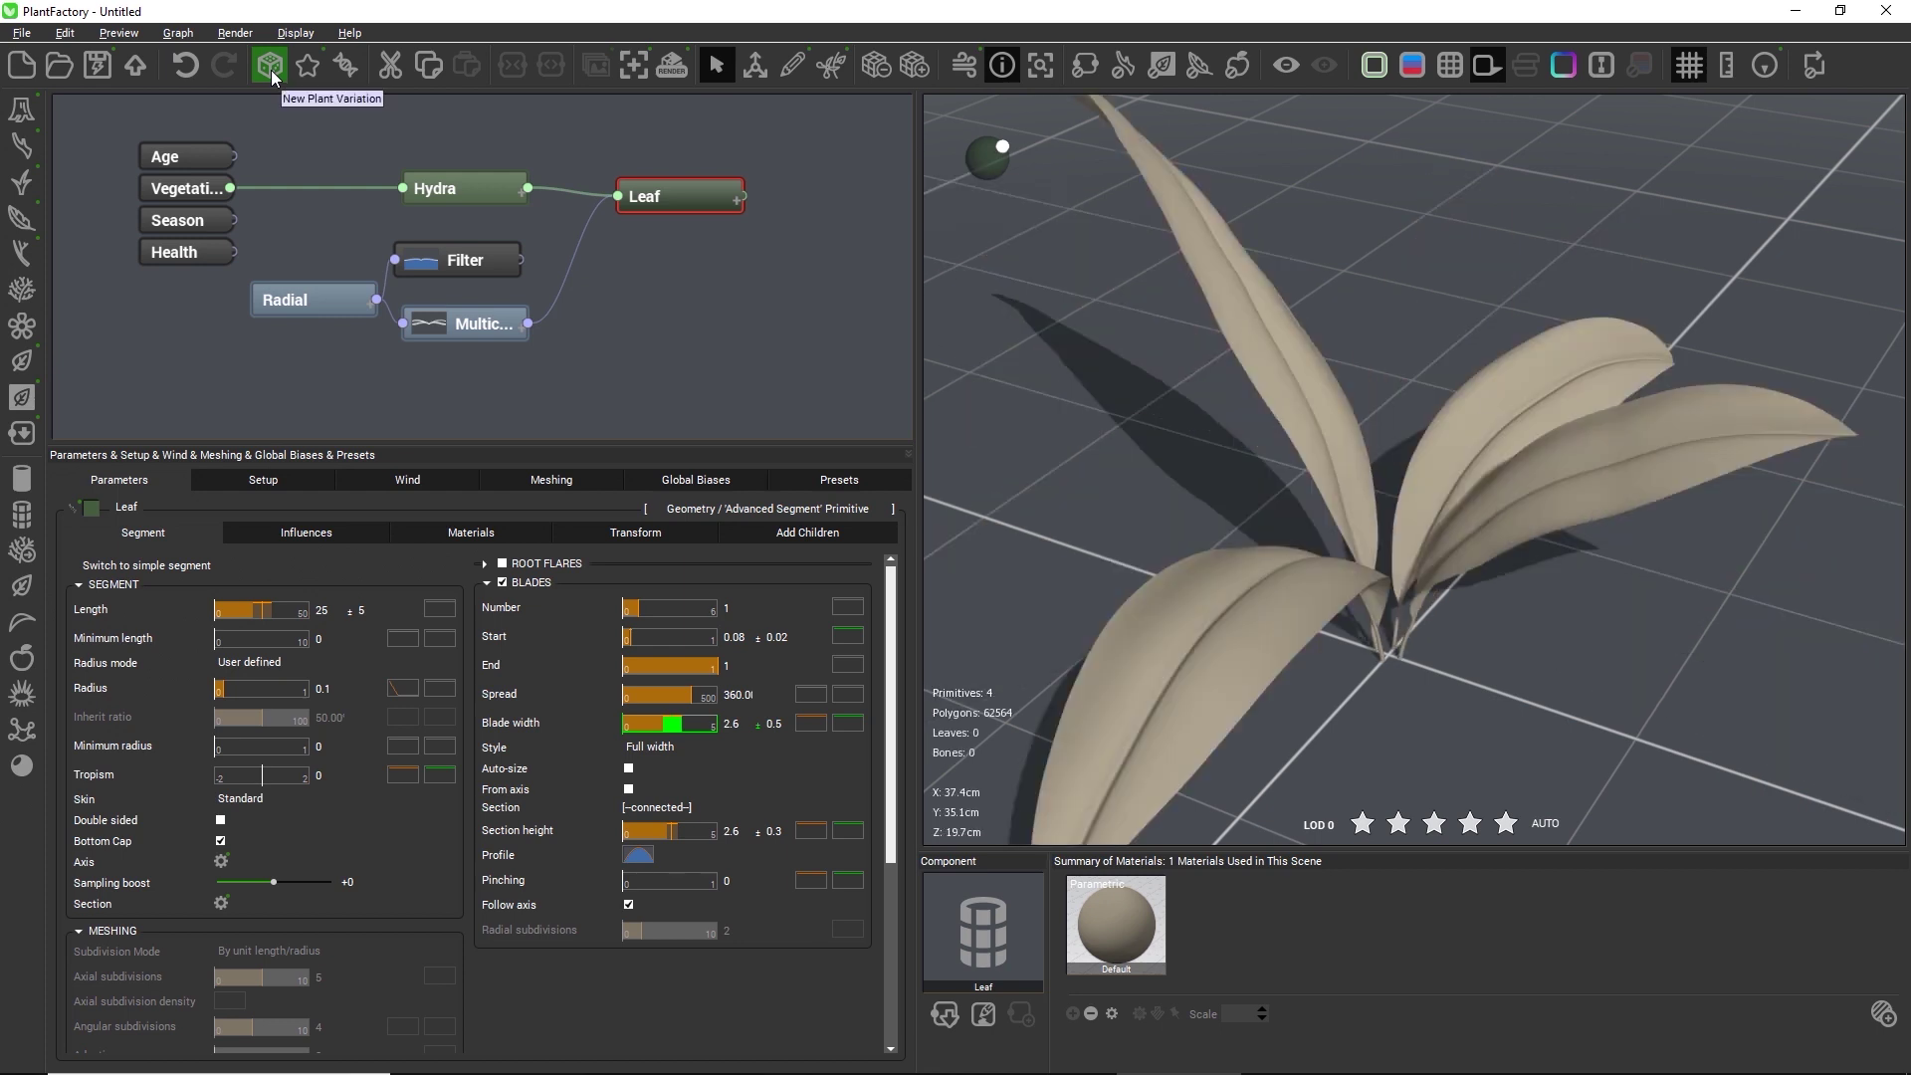
click(269, 67)
click(270, 69)
click(270, 70)
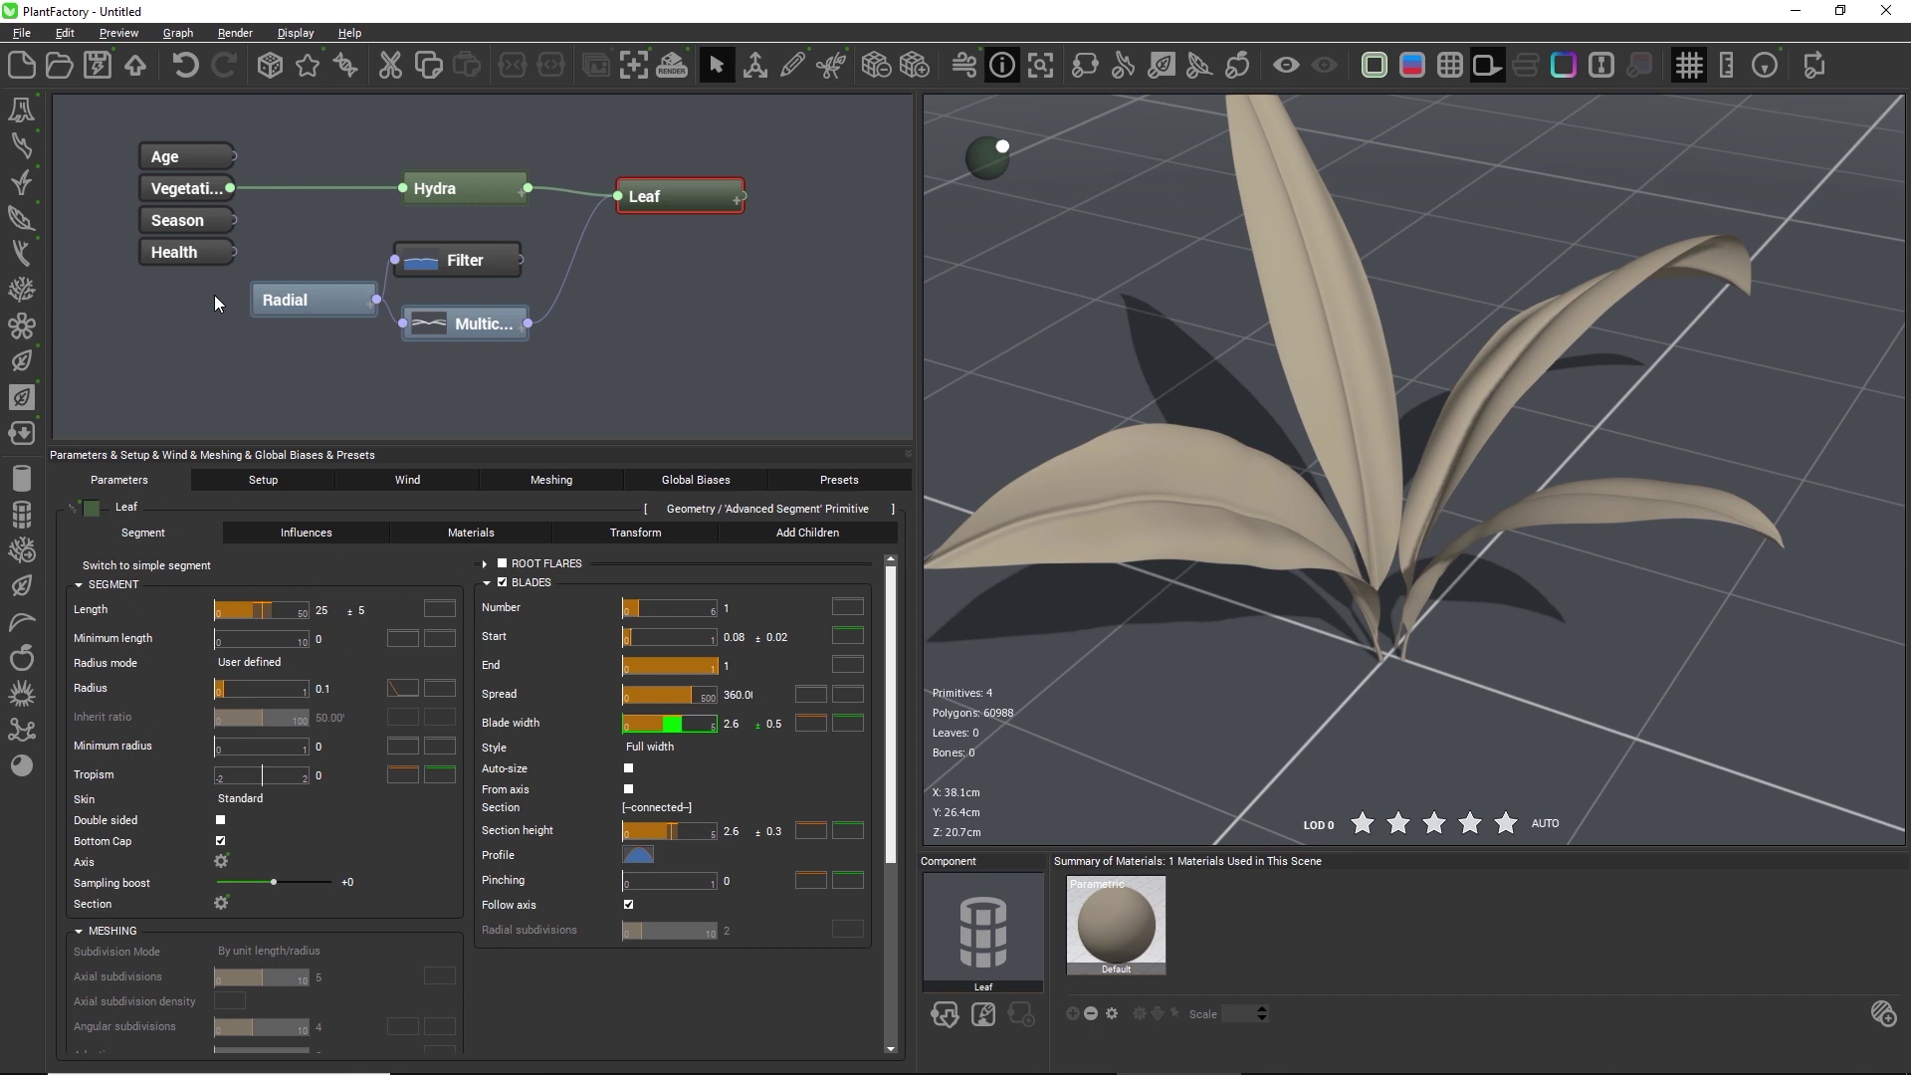
Set the default plant material on the Vegetation root node to the recently used green wild garlic stem material.
click(194, 201)
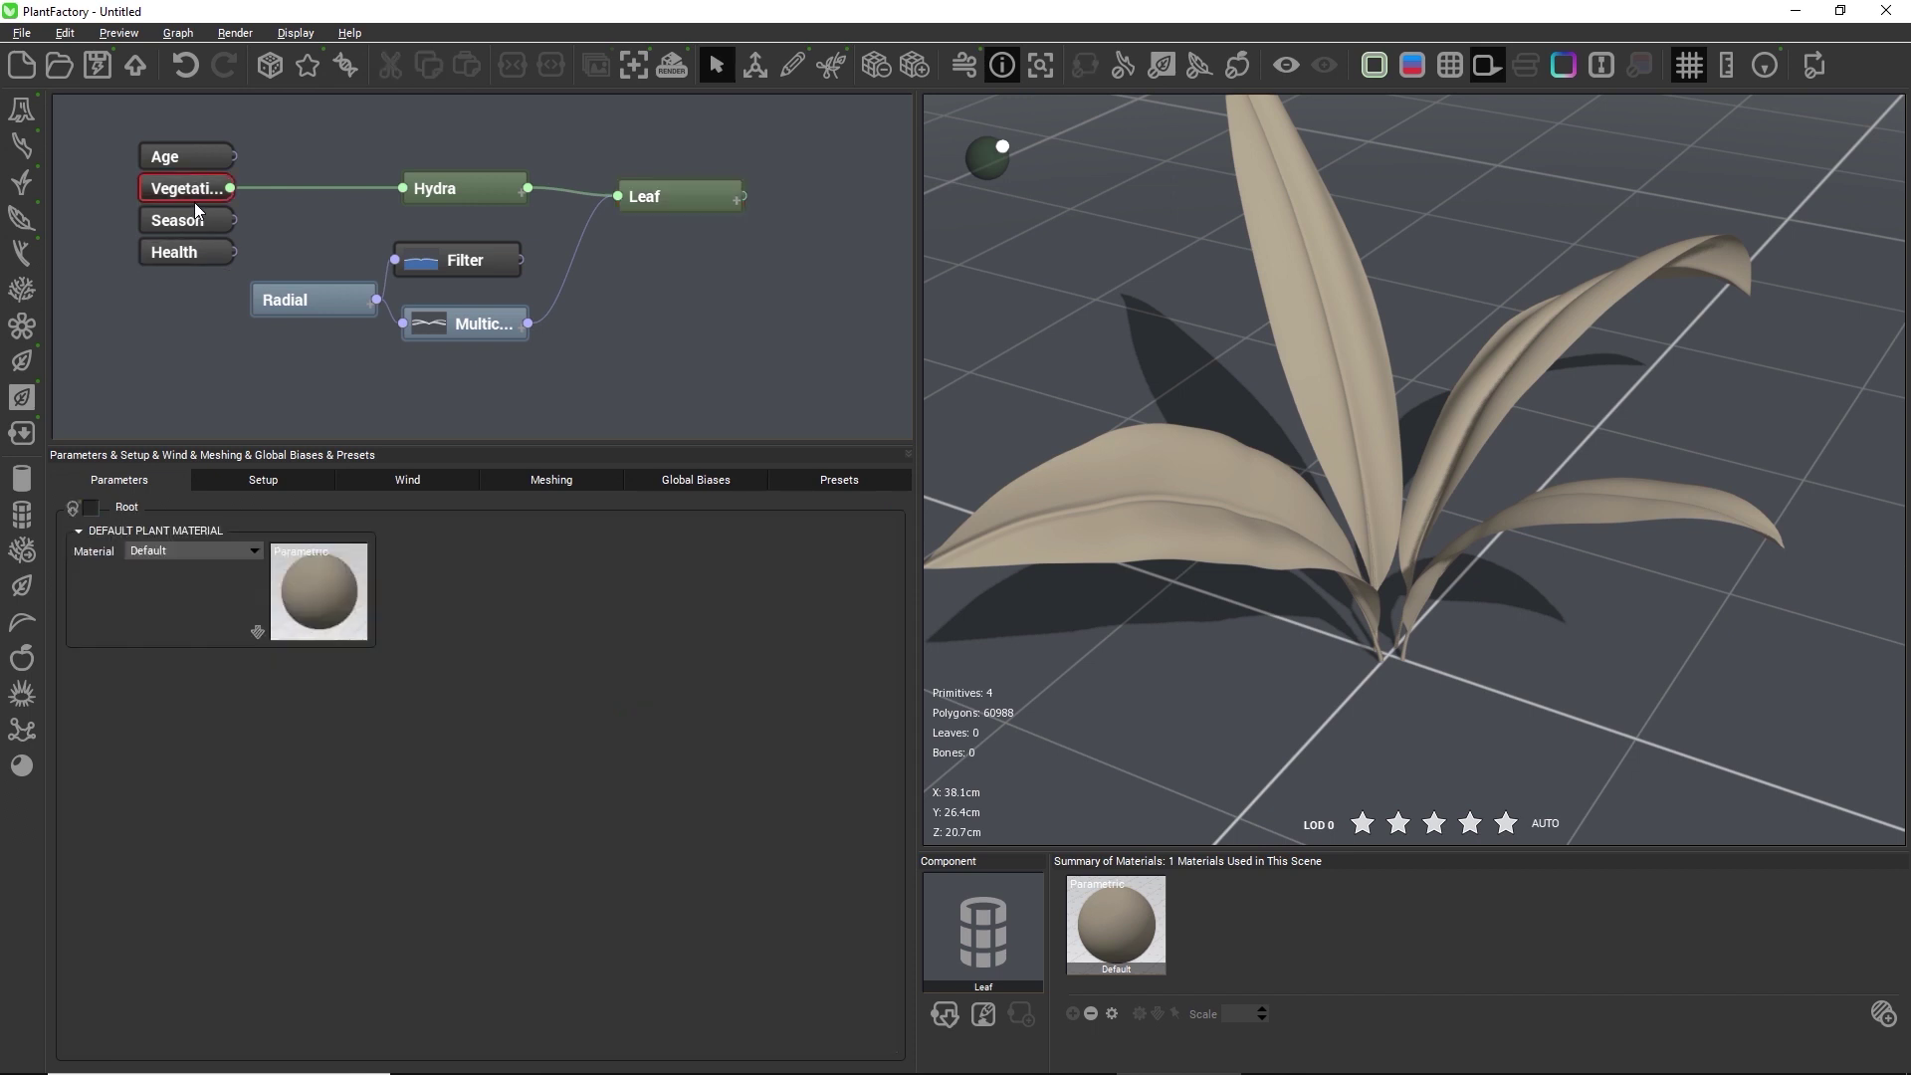
click(258, 629)
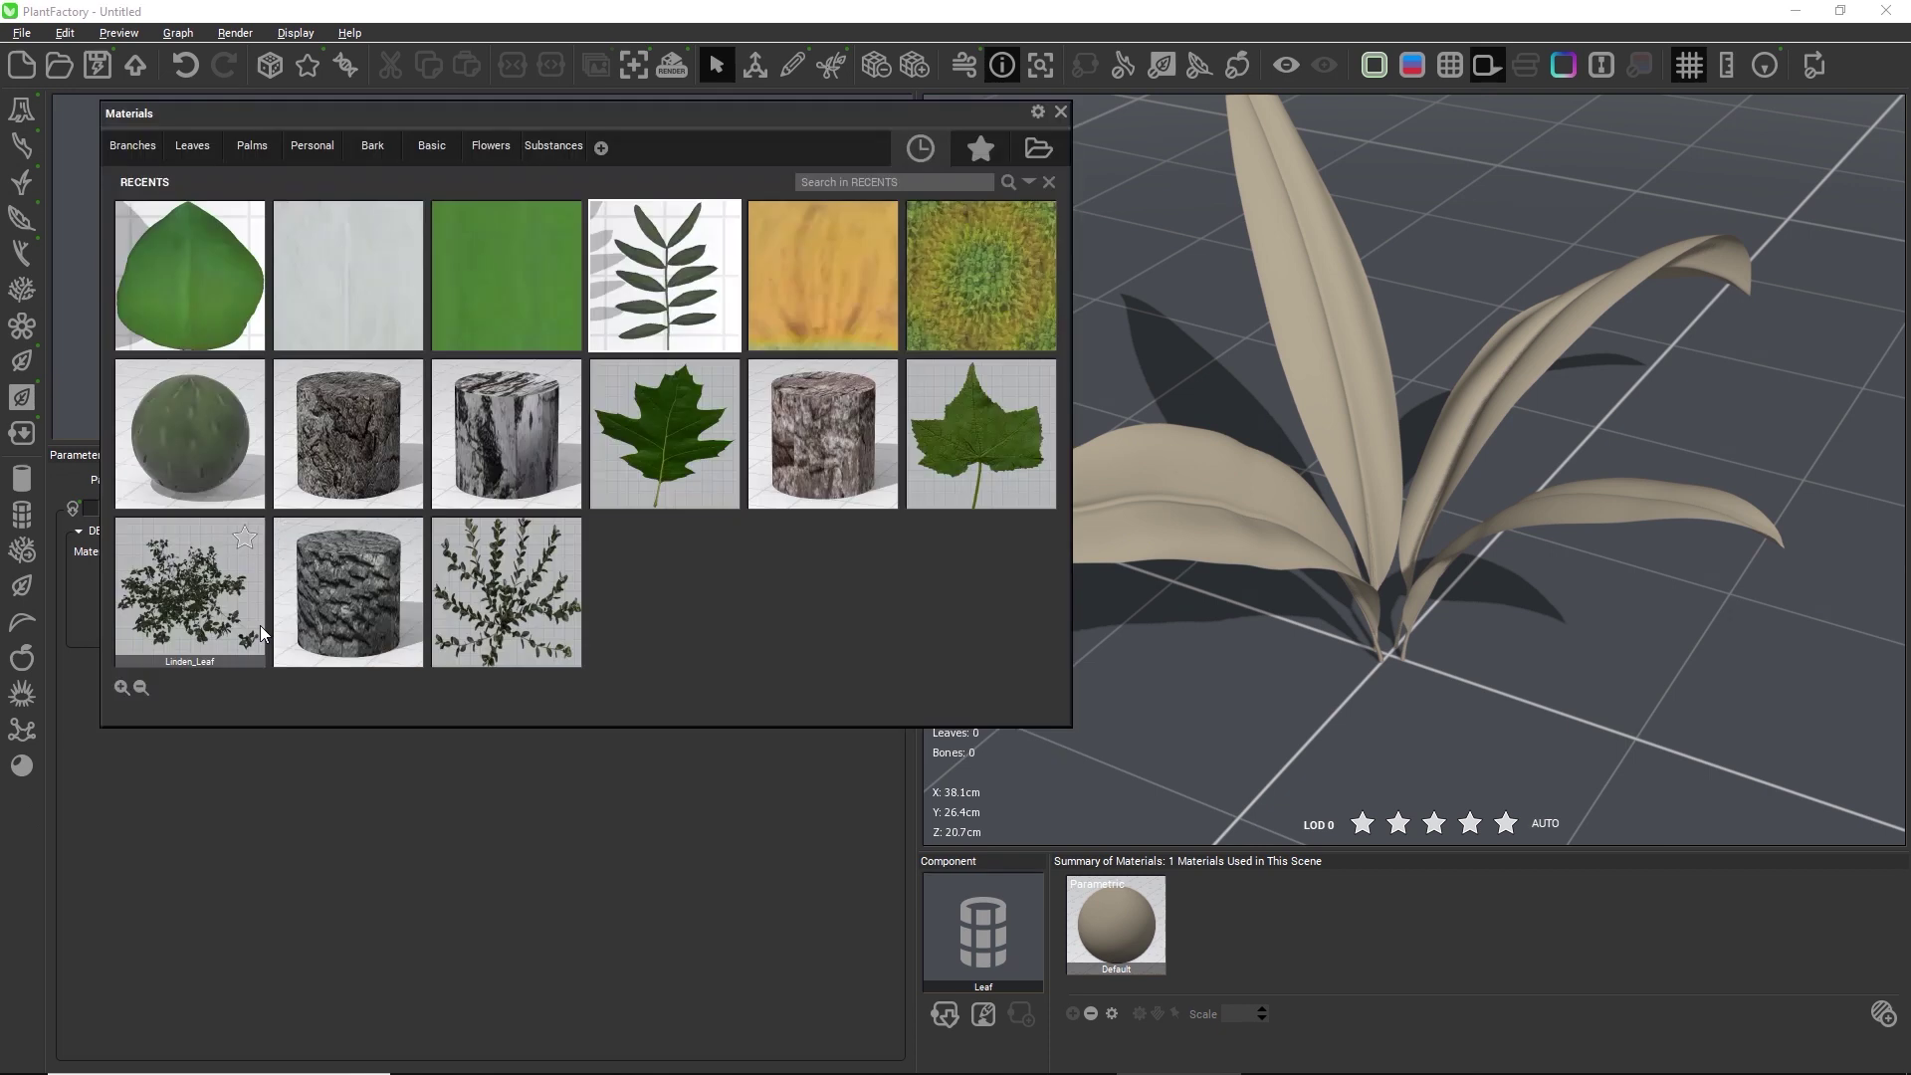
double_click(477, 257)
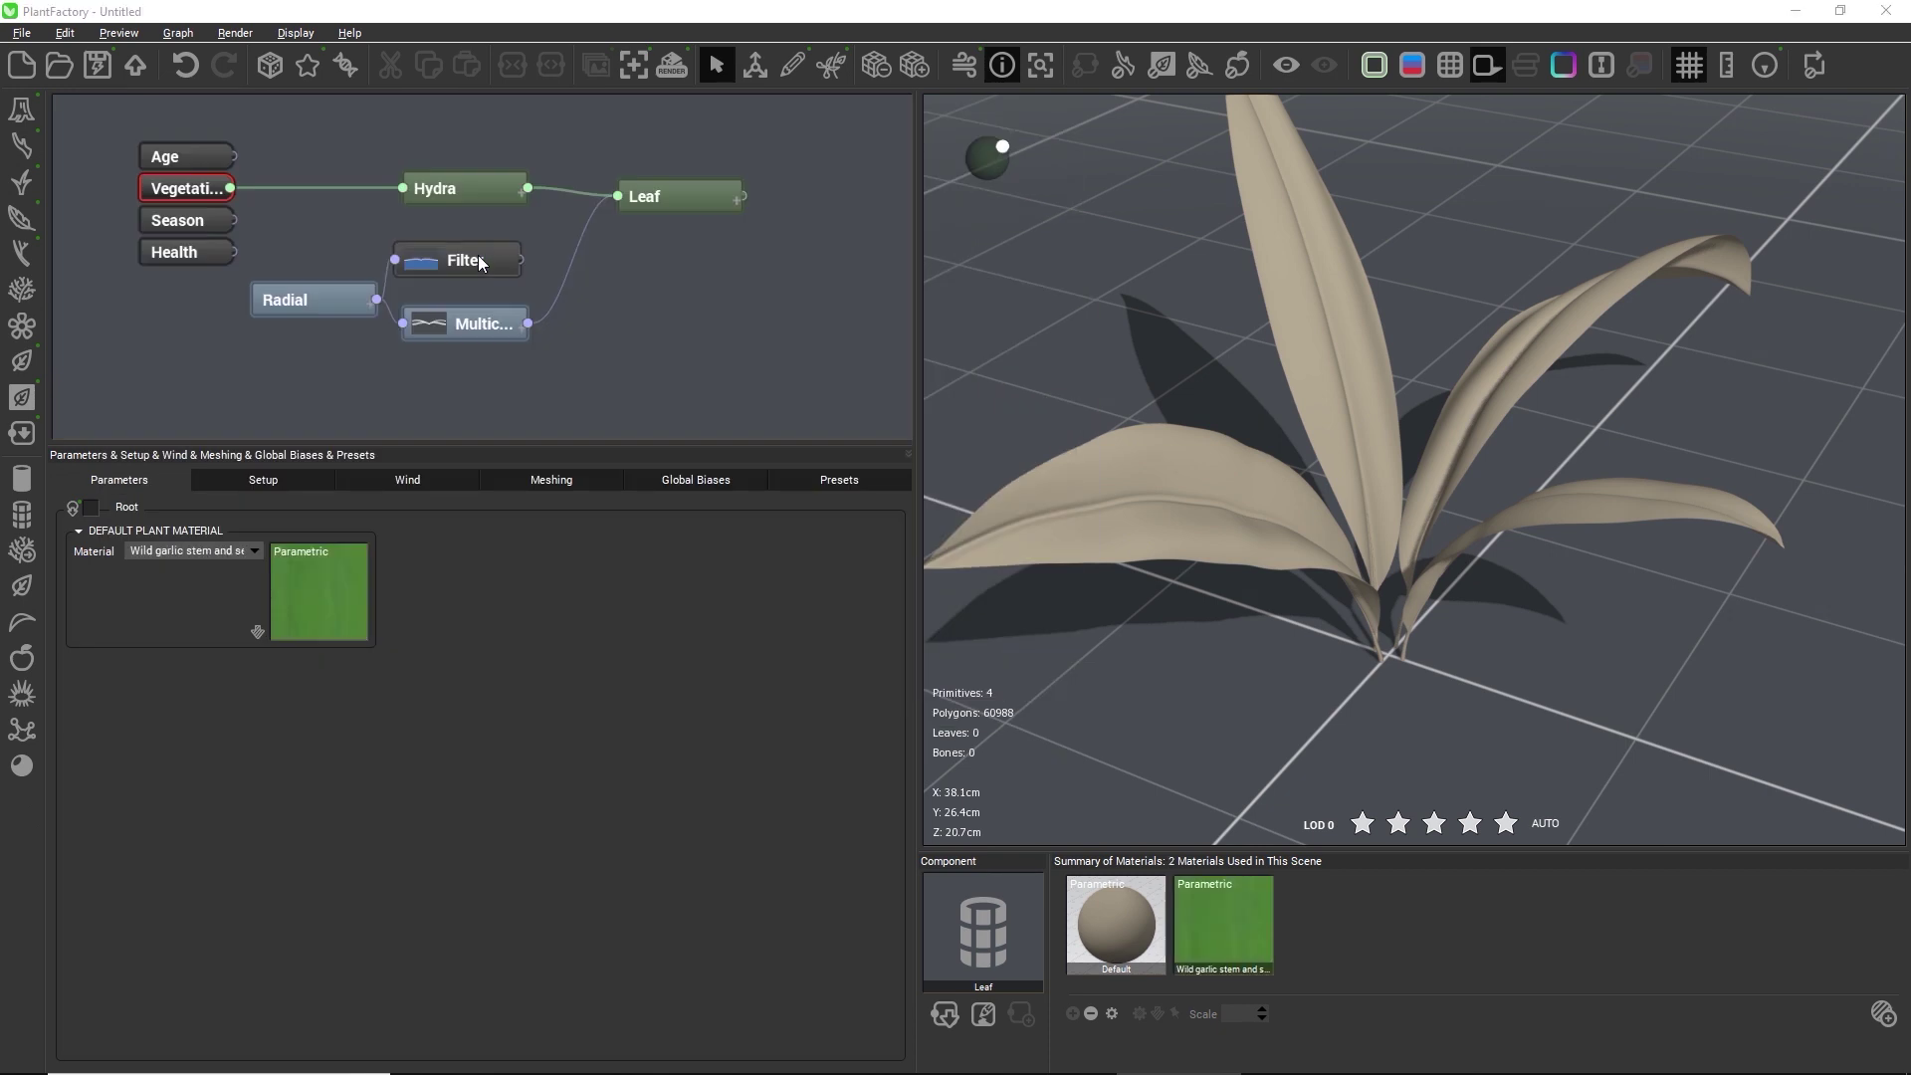
Assign the Wild garlic leaf material to the blades of the Leaf node.
click(645, 196)
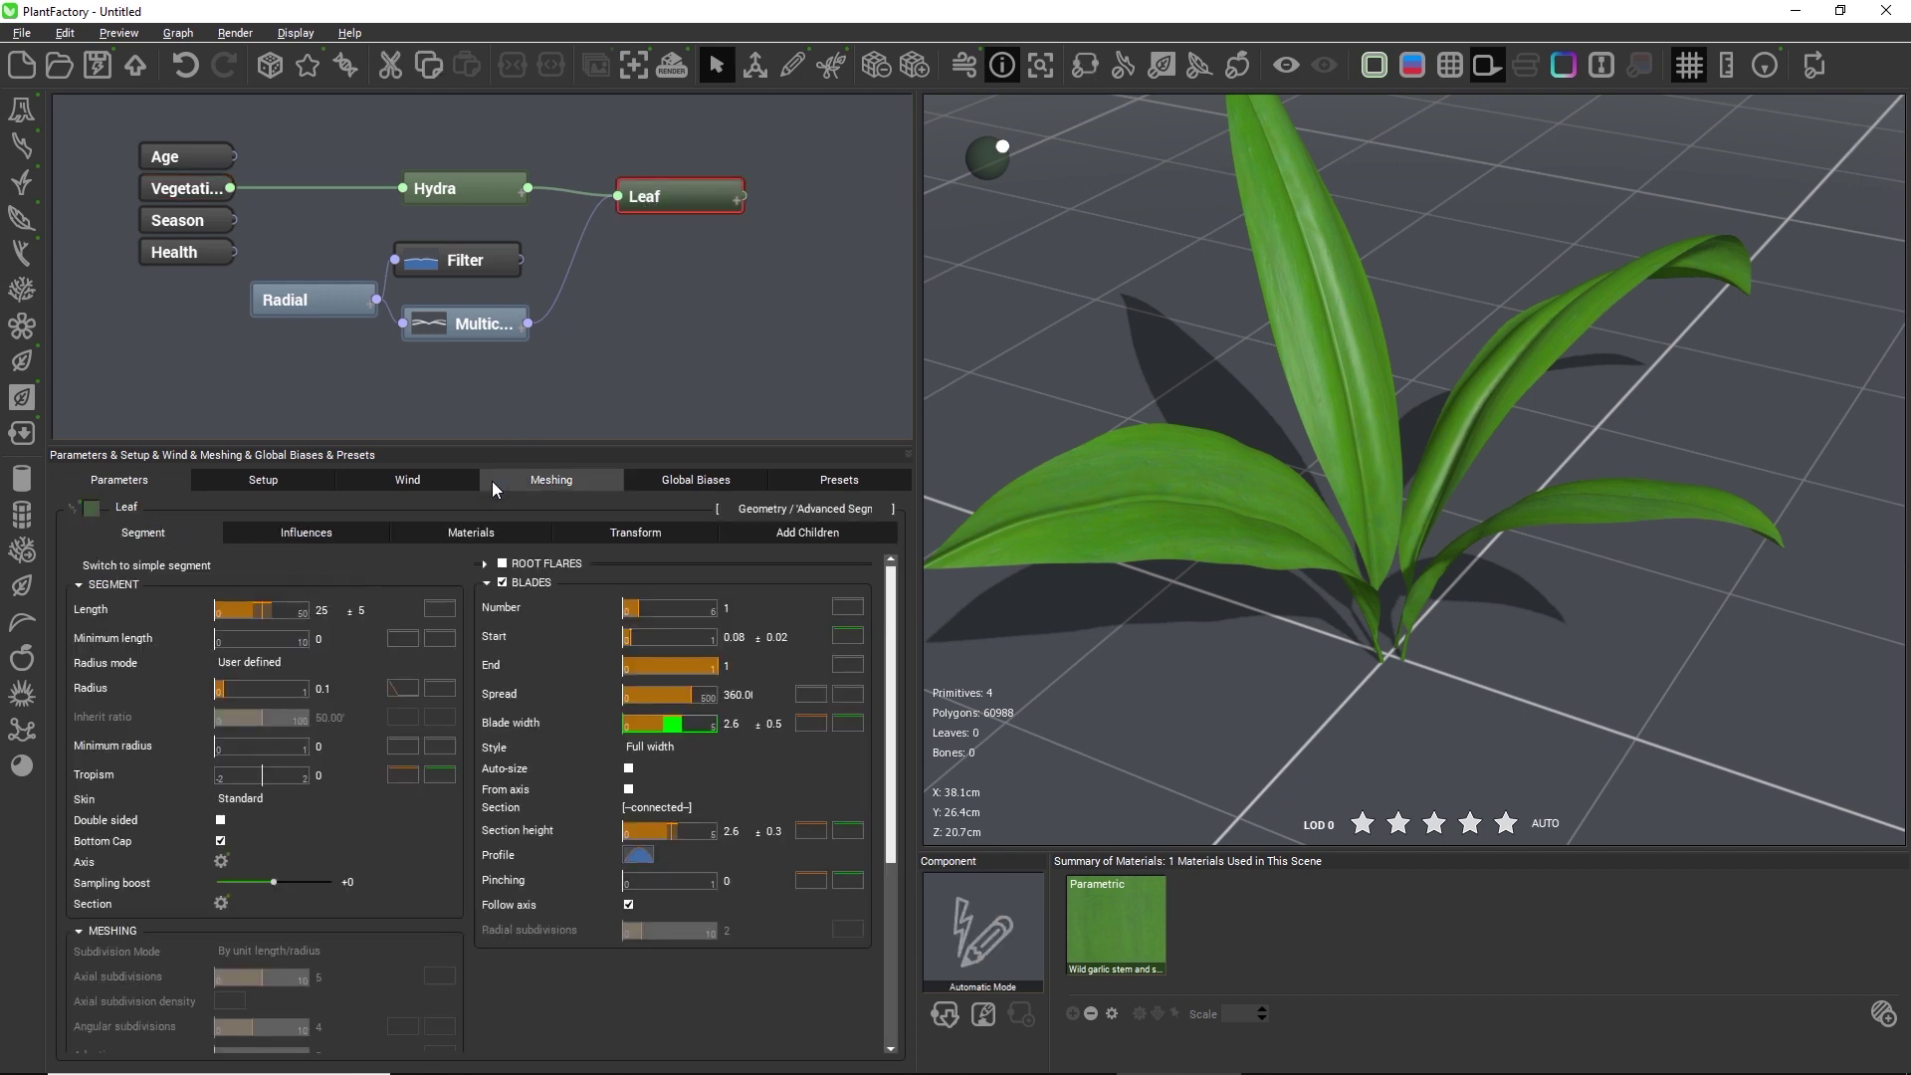
click(478, 533)
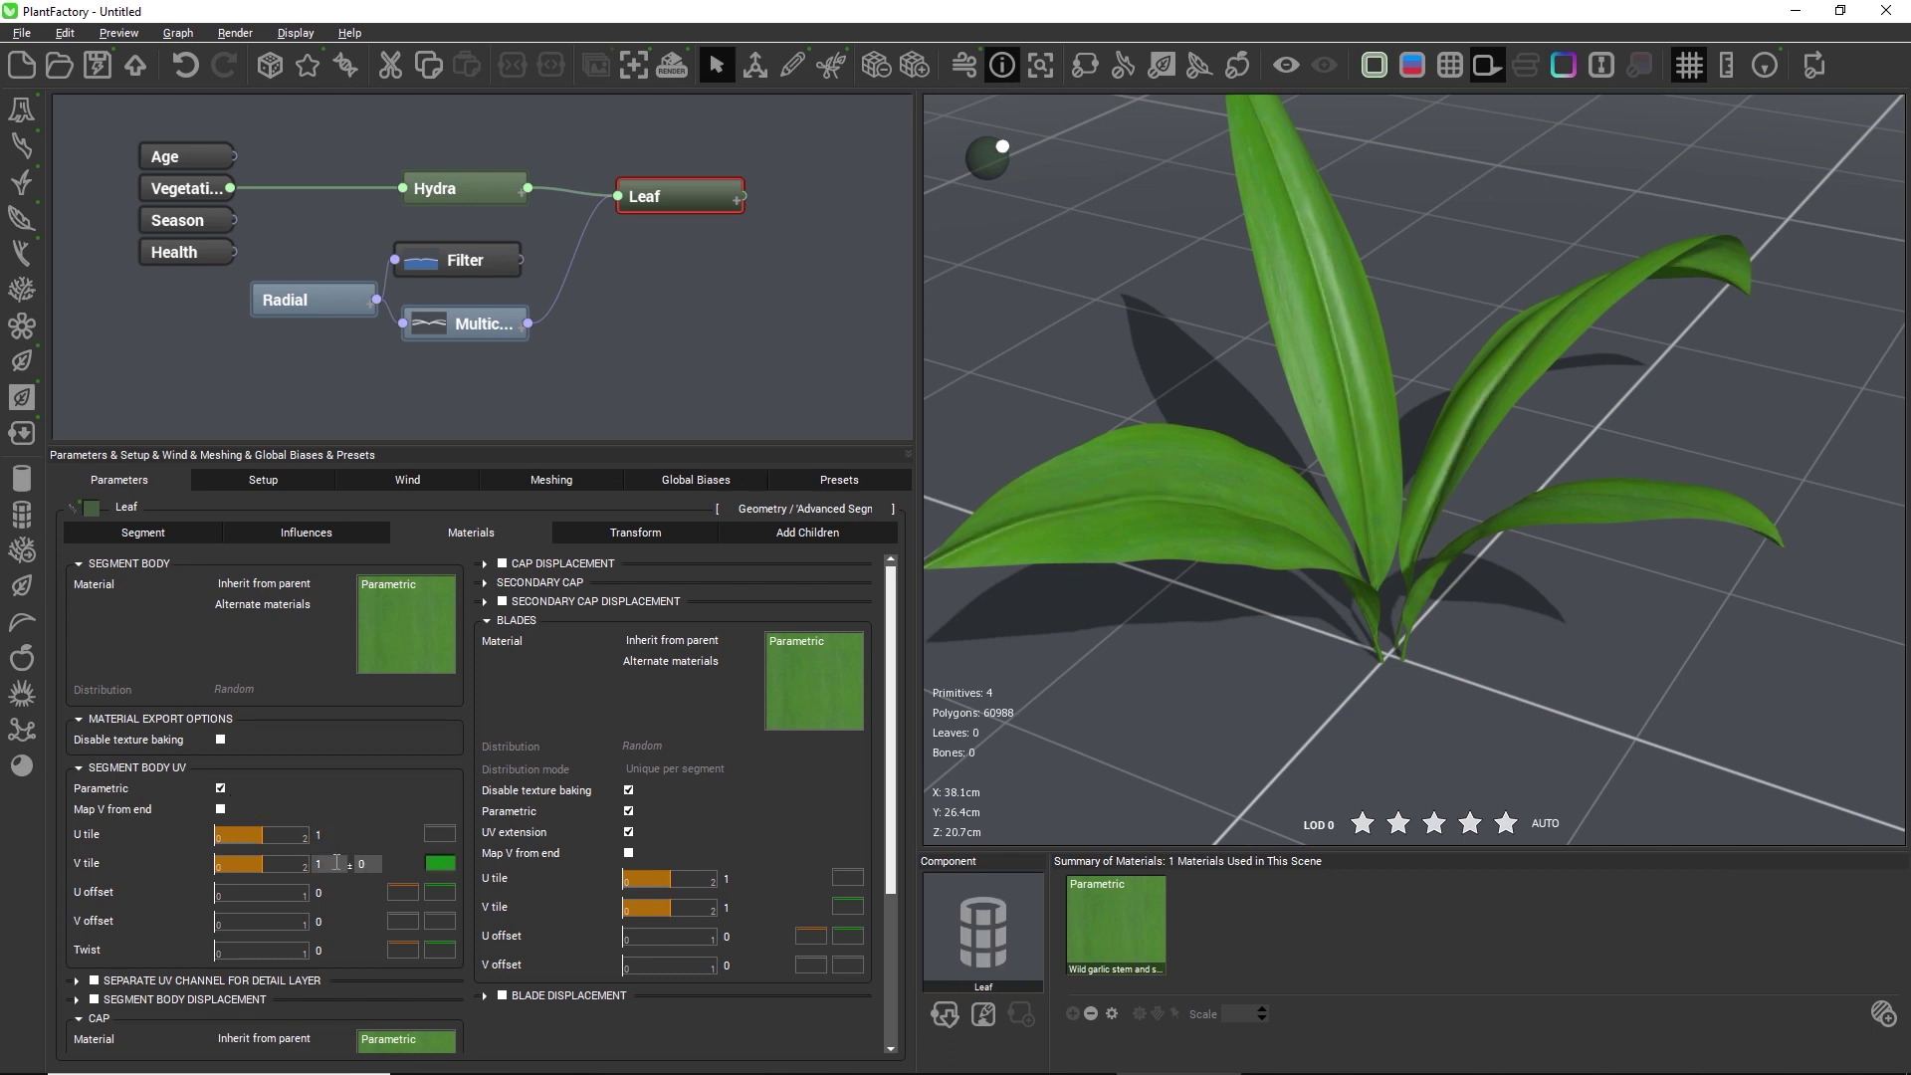
mouse_move(1324, 710)
mouse_down()
mouse_move(1316, 679)
mouse_move(1322, 702)
mouse_move(1292, 719)
mouse_up()
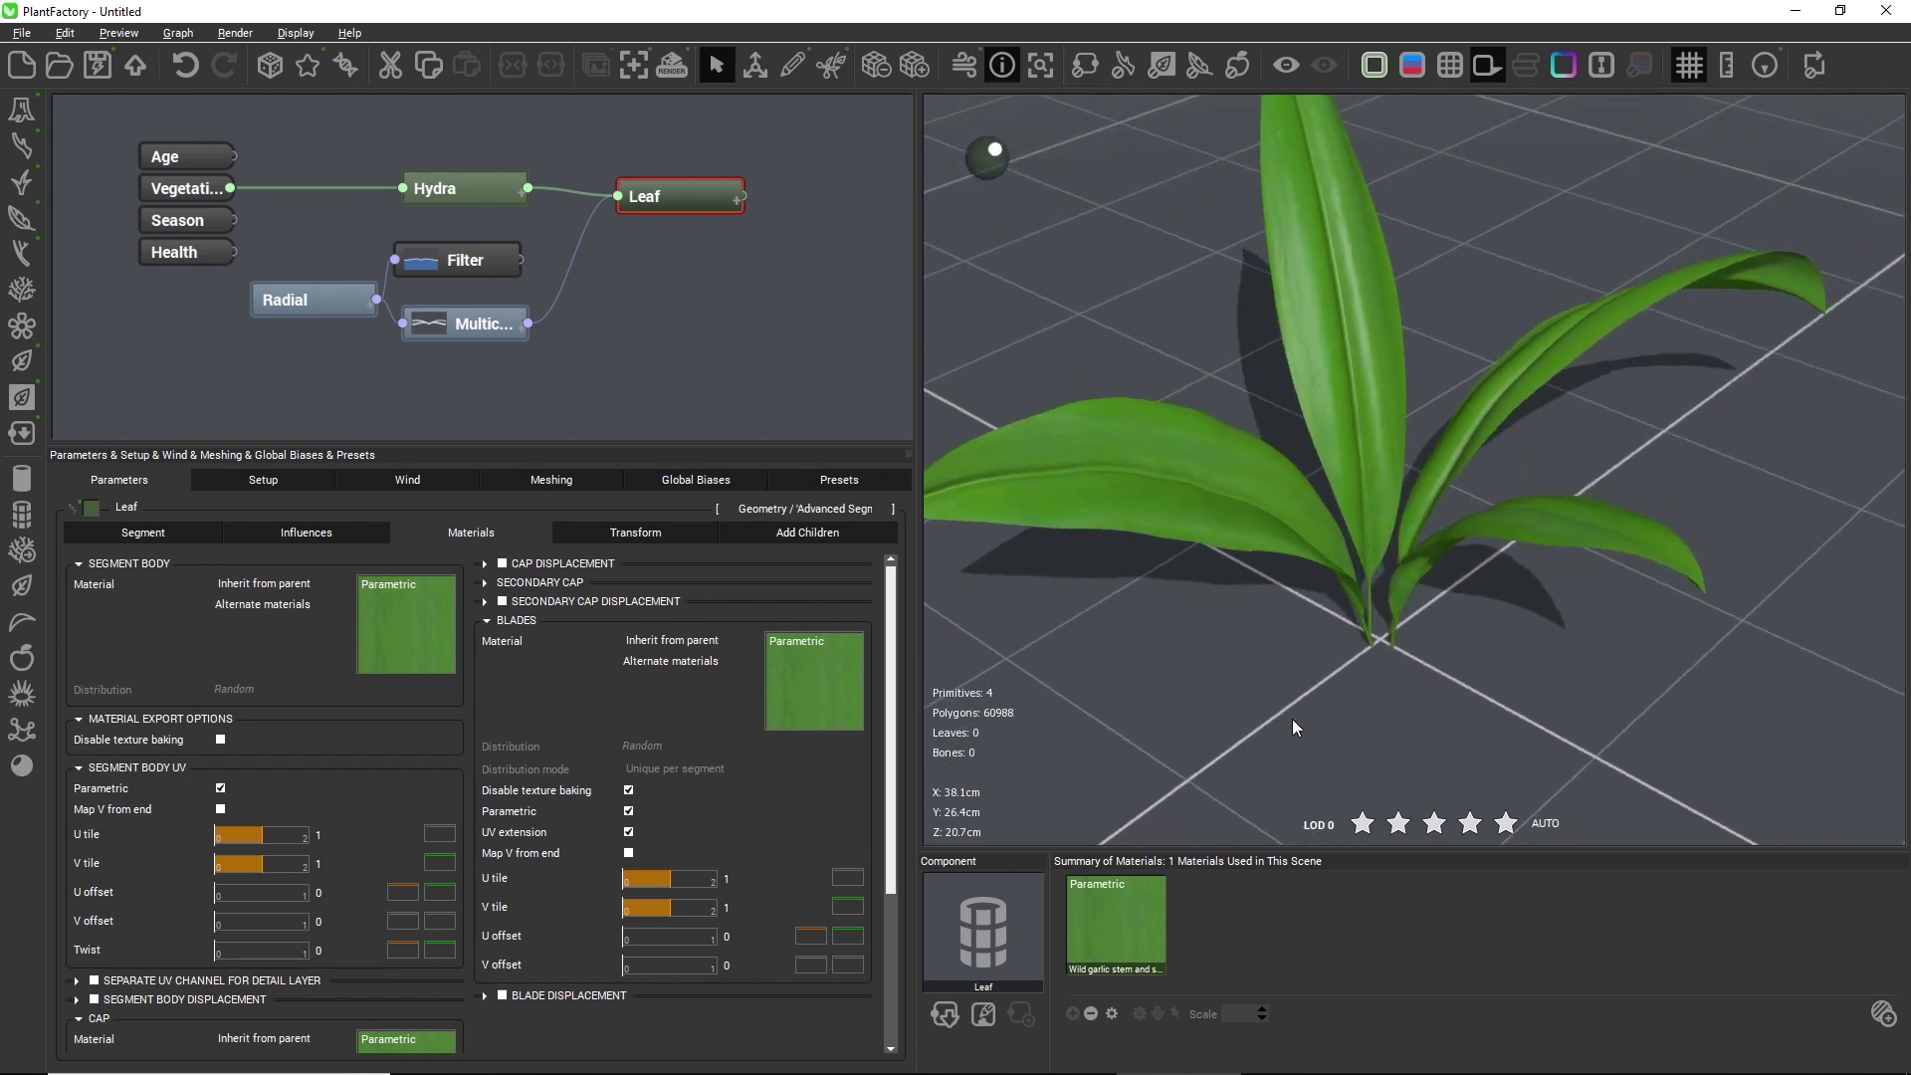
click(328, 864)
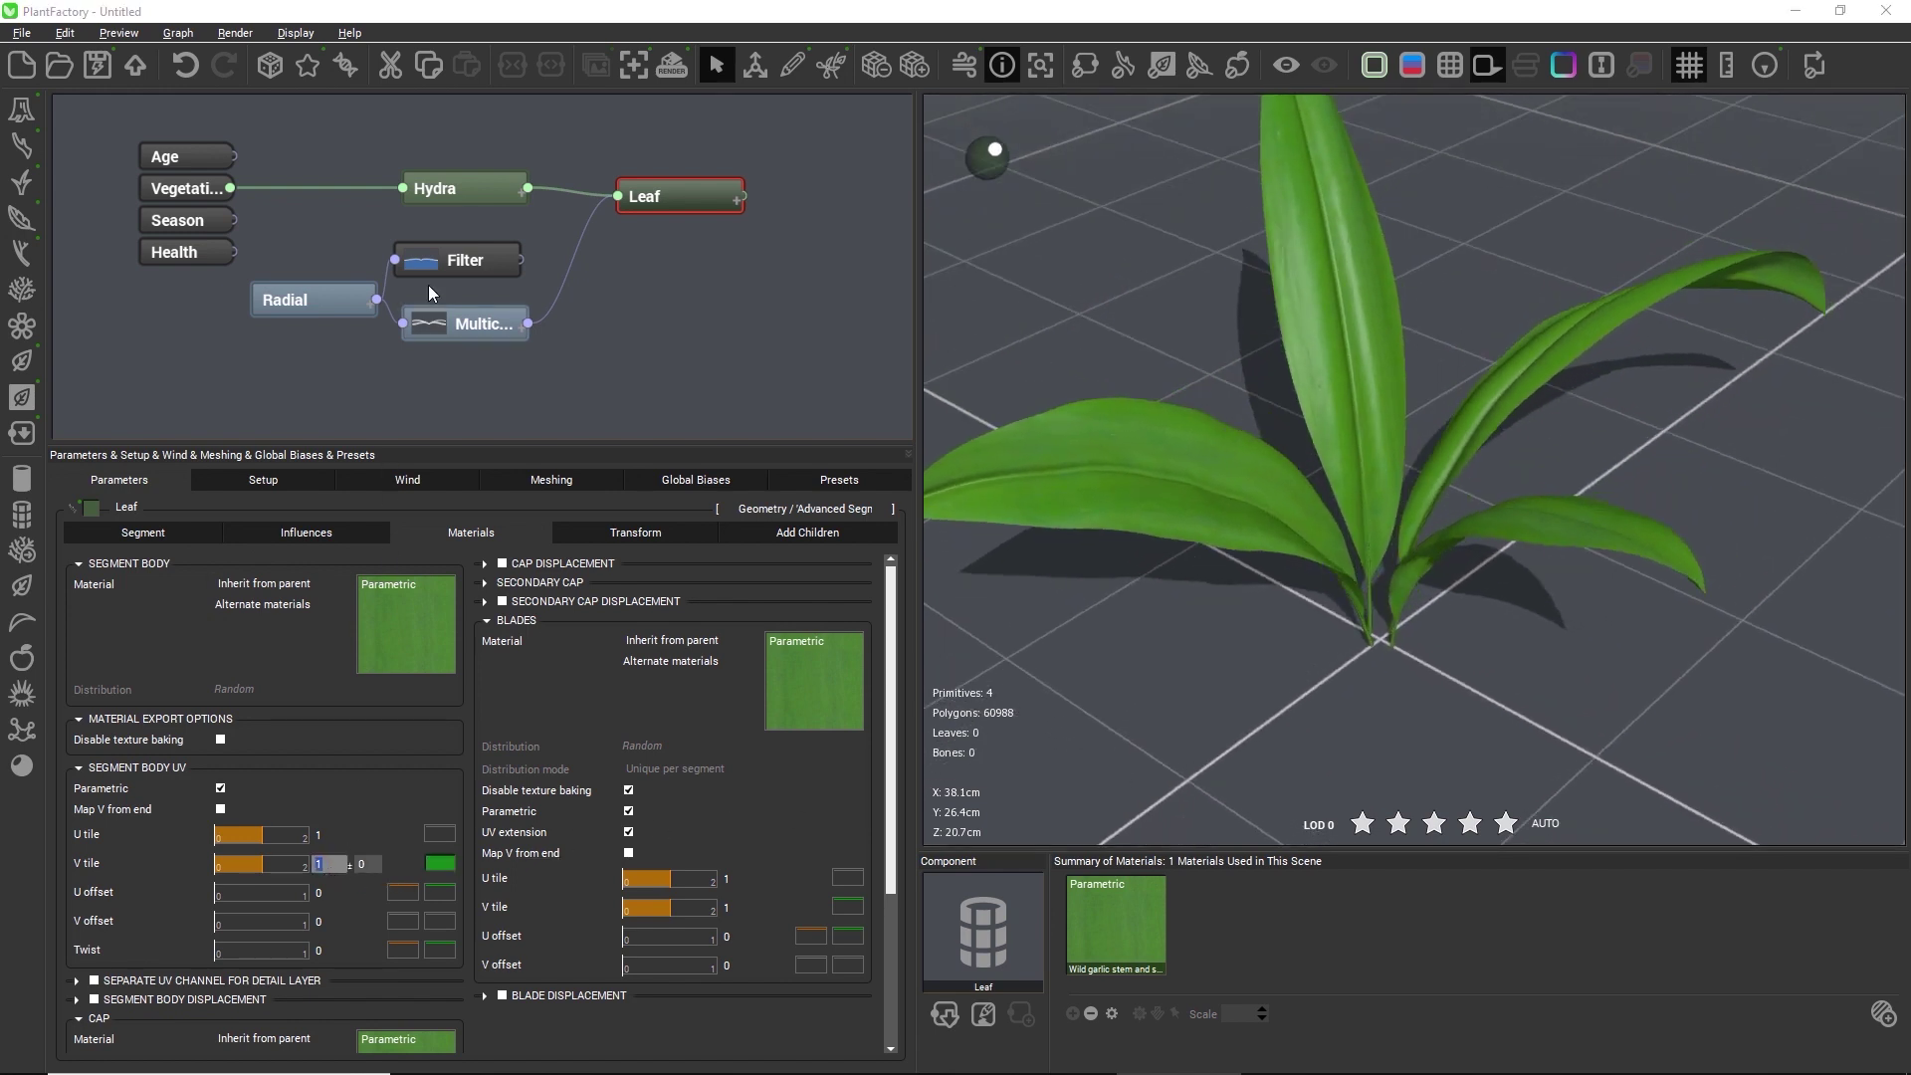
mouse_move(763, 685)
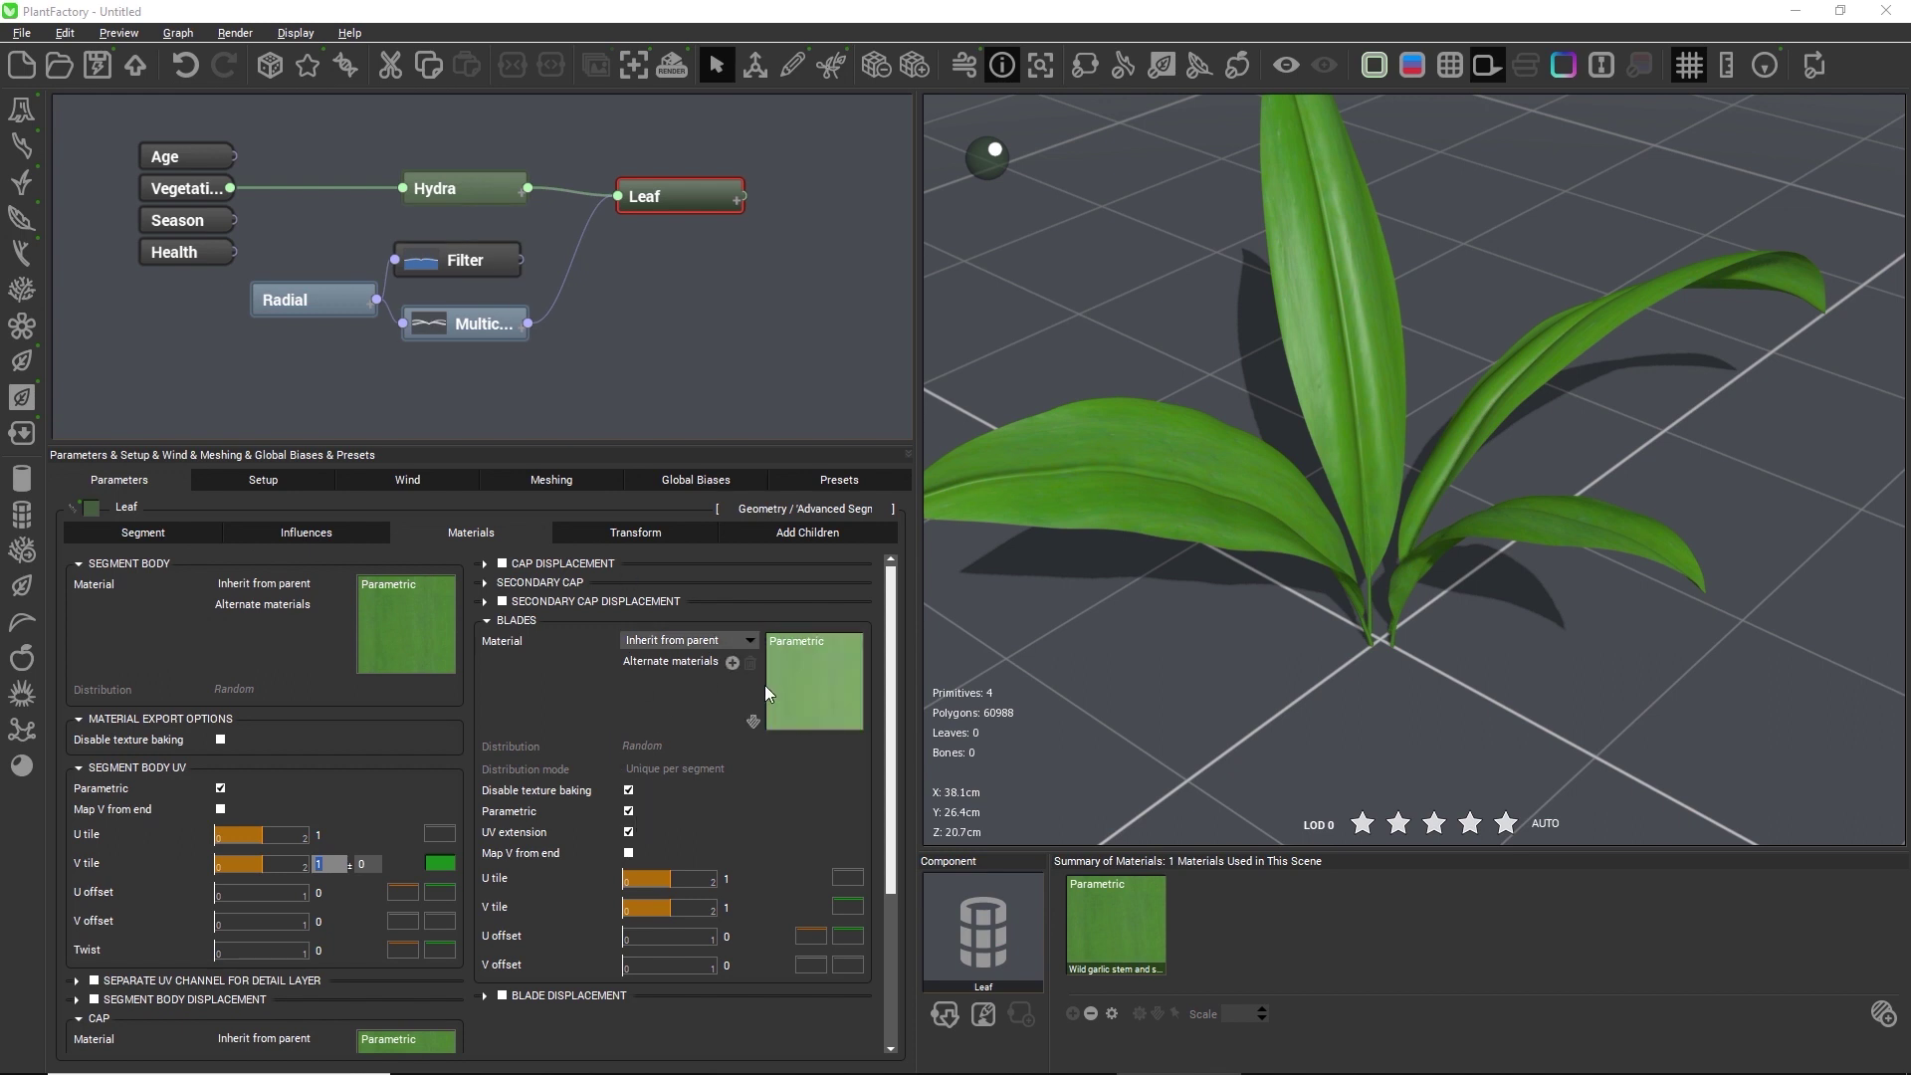
click(753, 721)
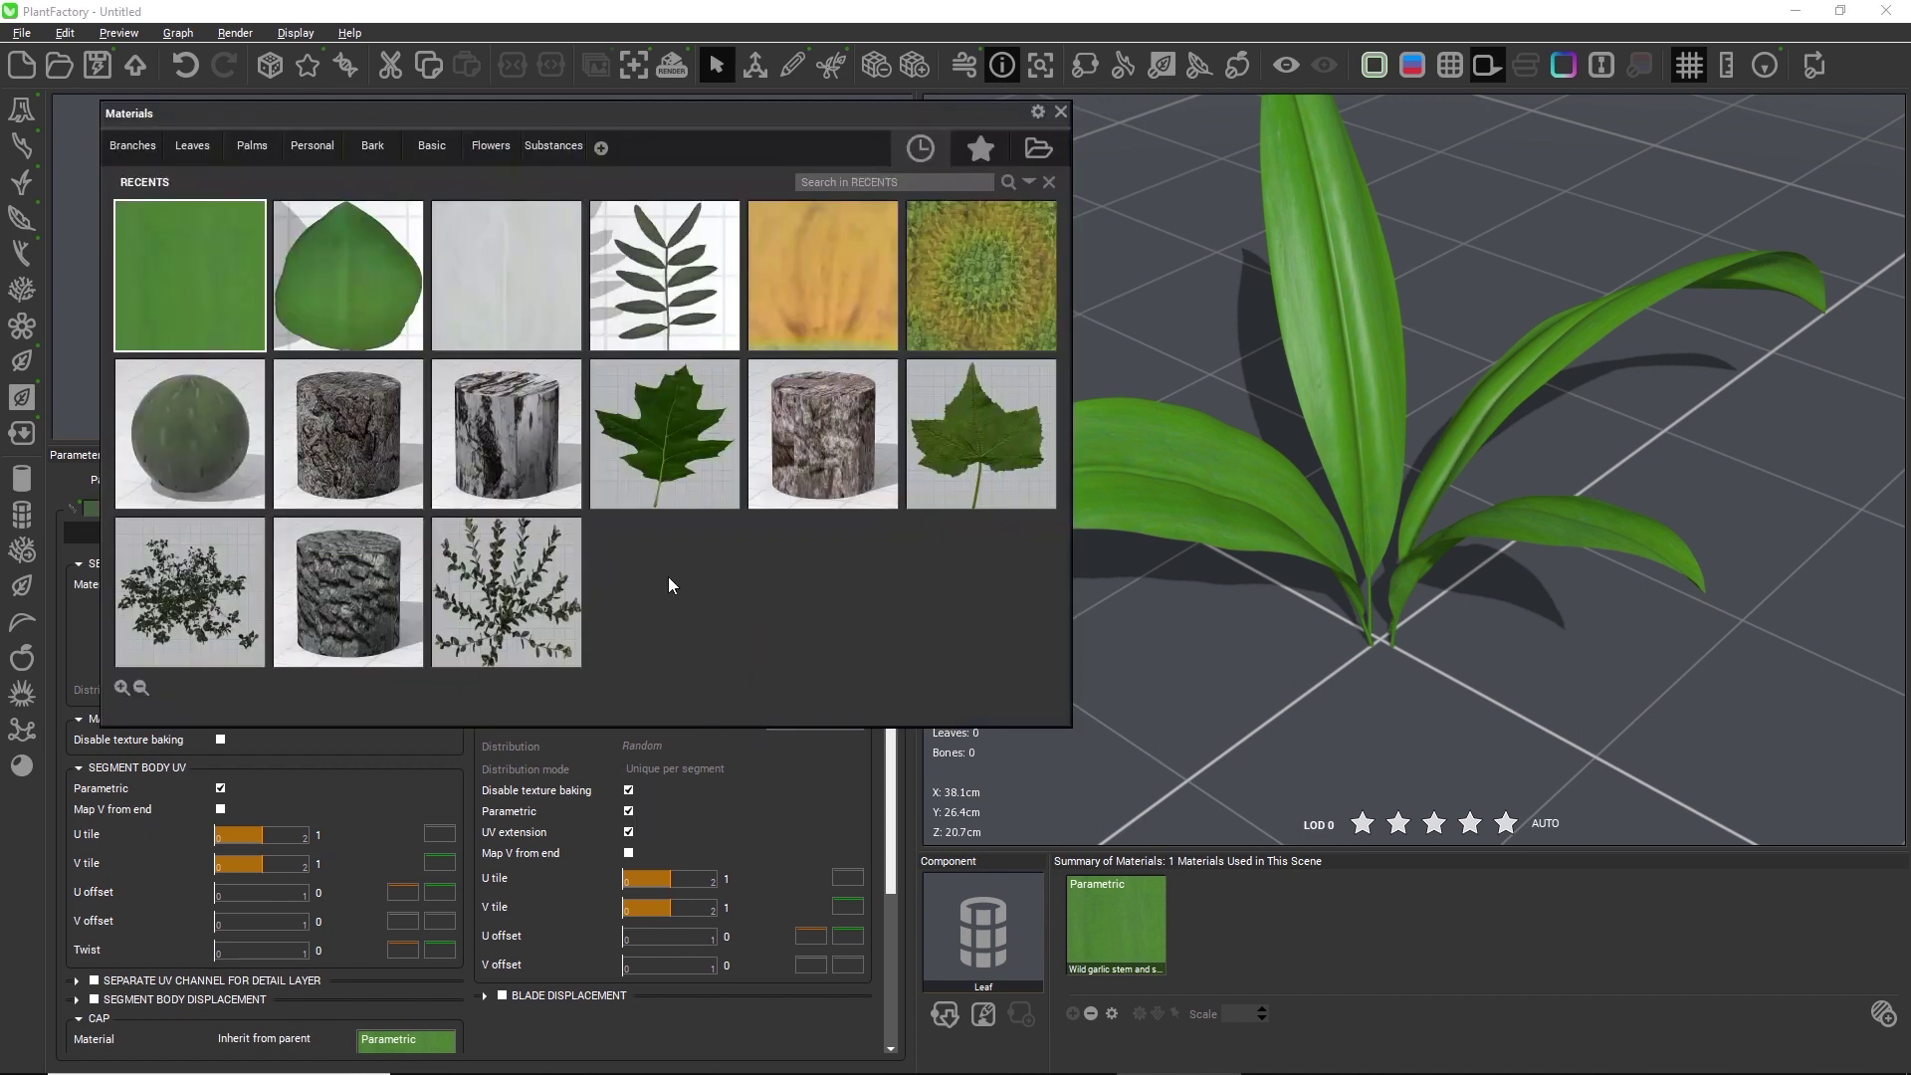
click(349, 267)
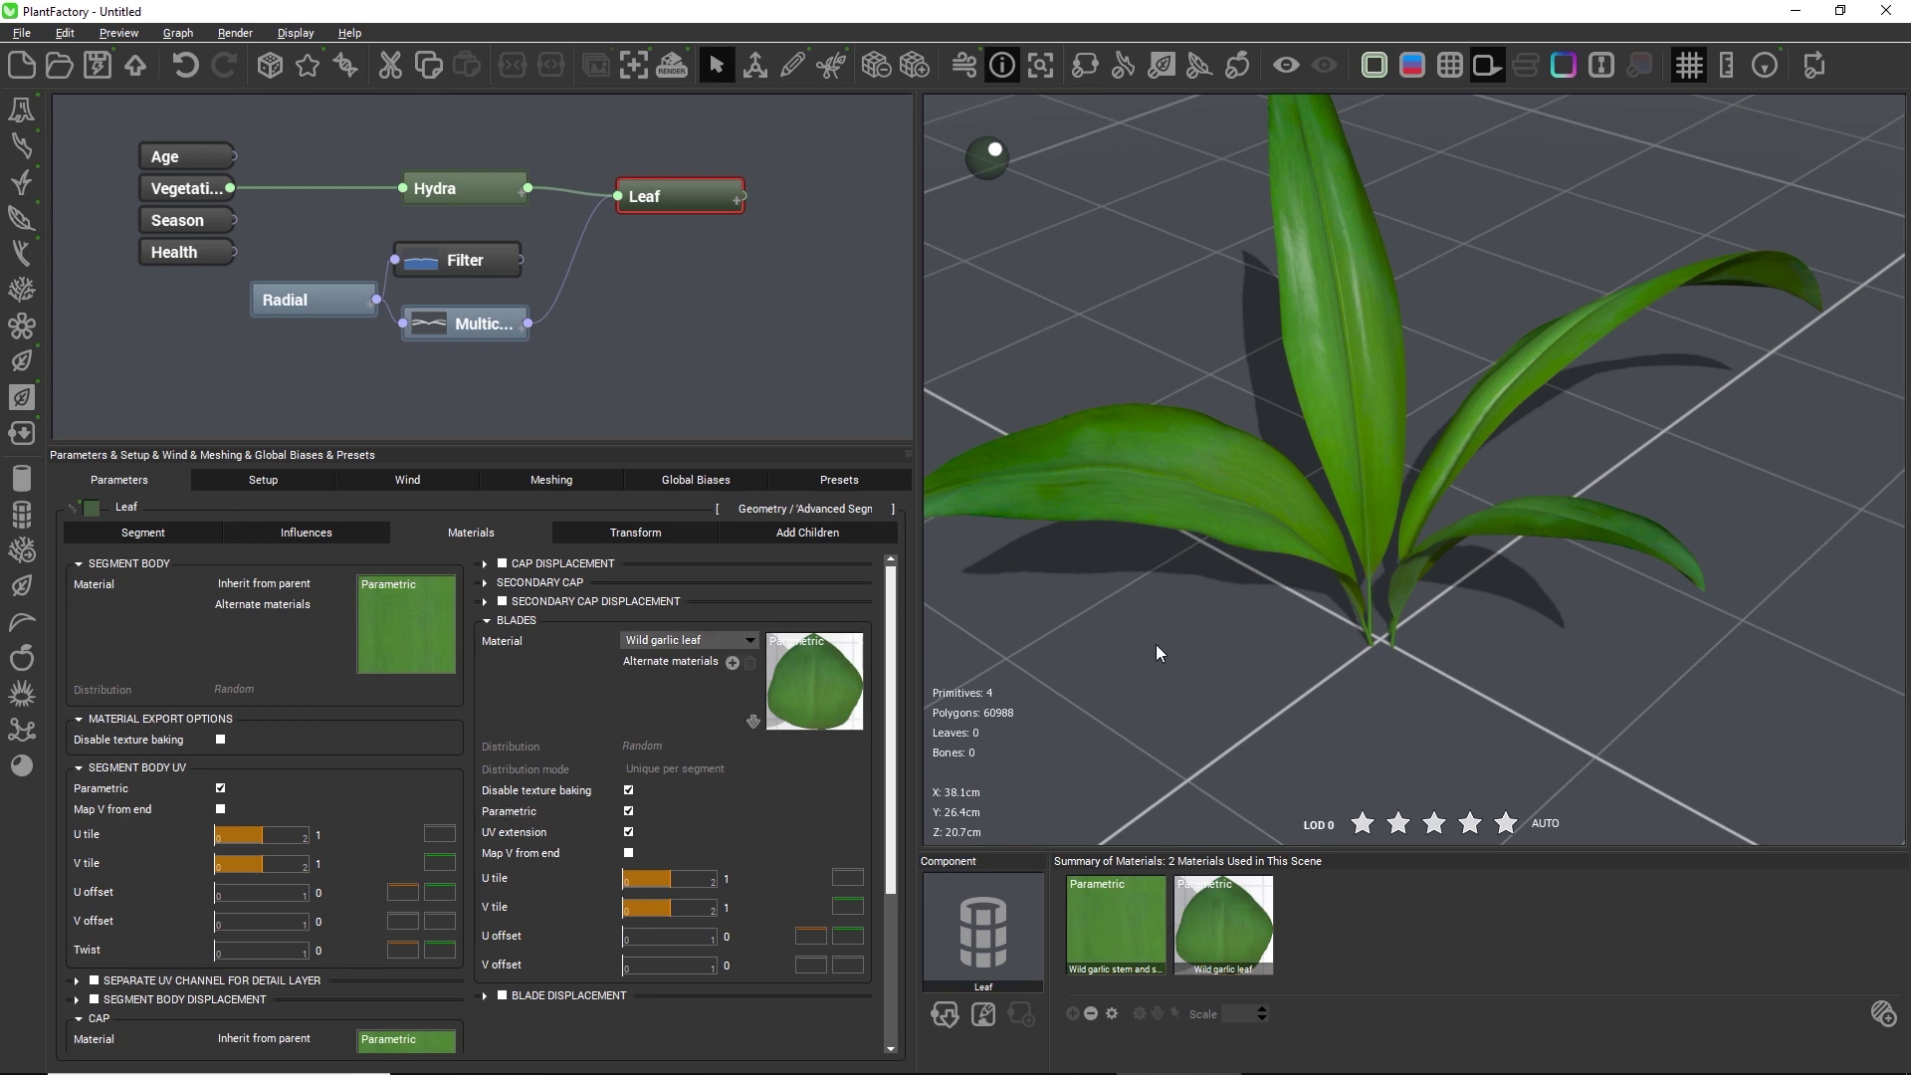
Inspect the textured leaves from several angles and generate two more plant variations.
drag(1180, 637, 1598, 431)
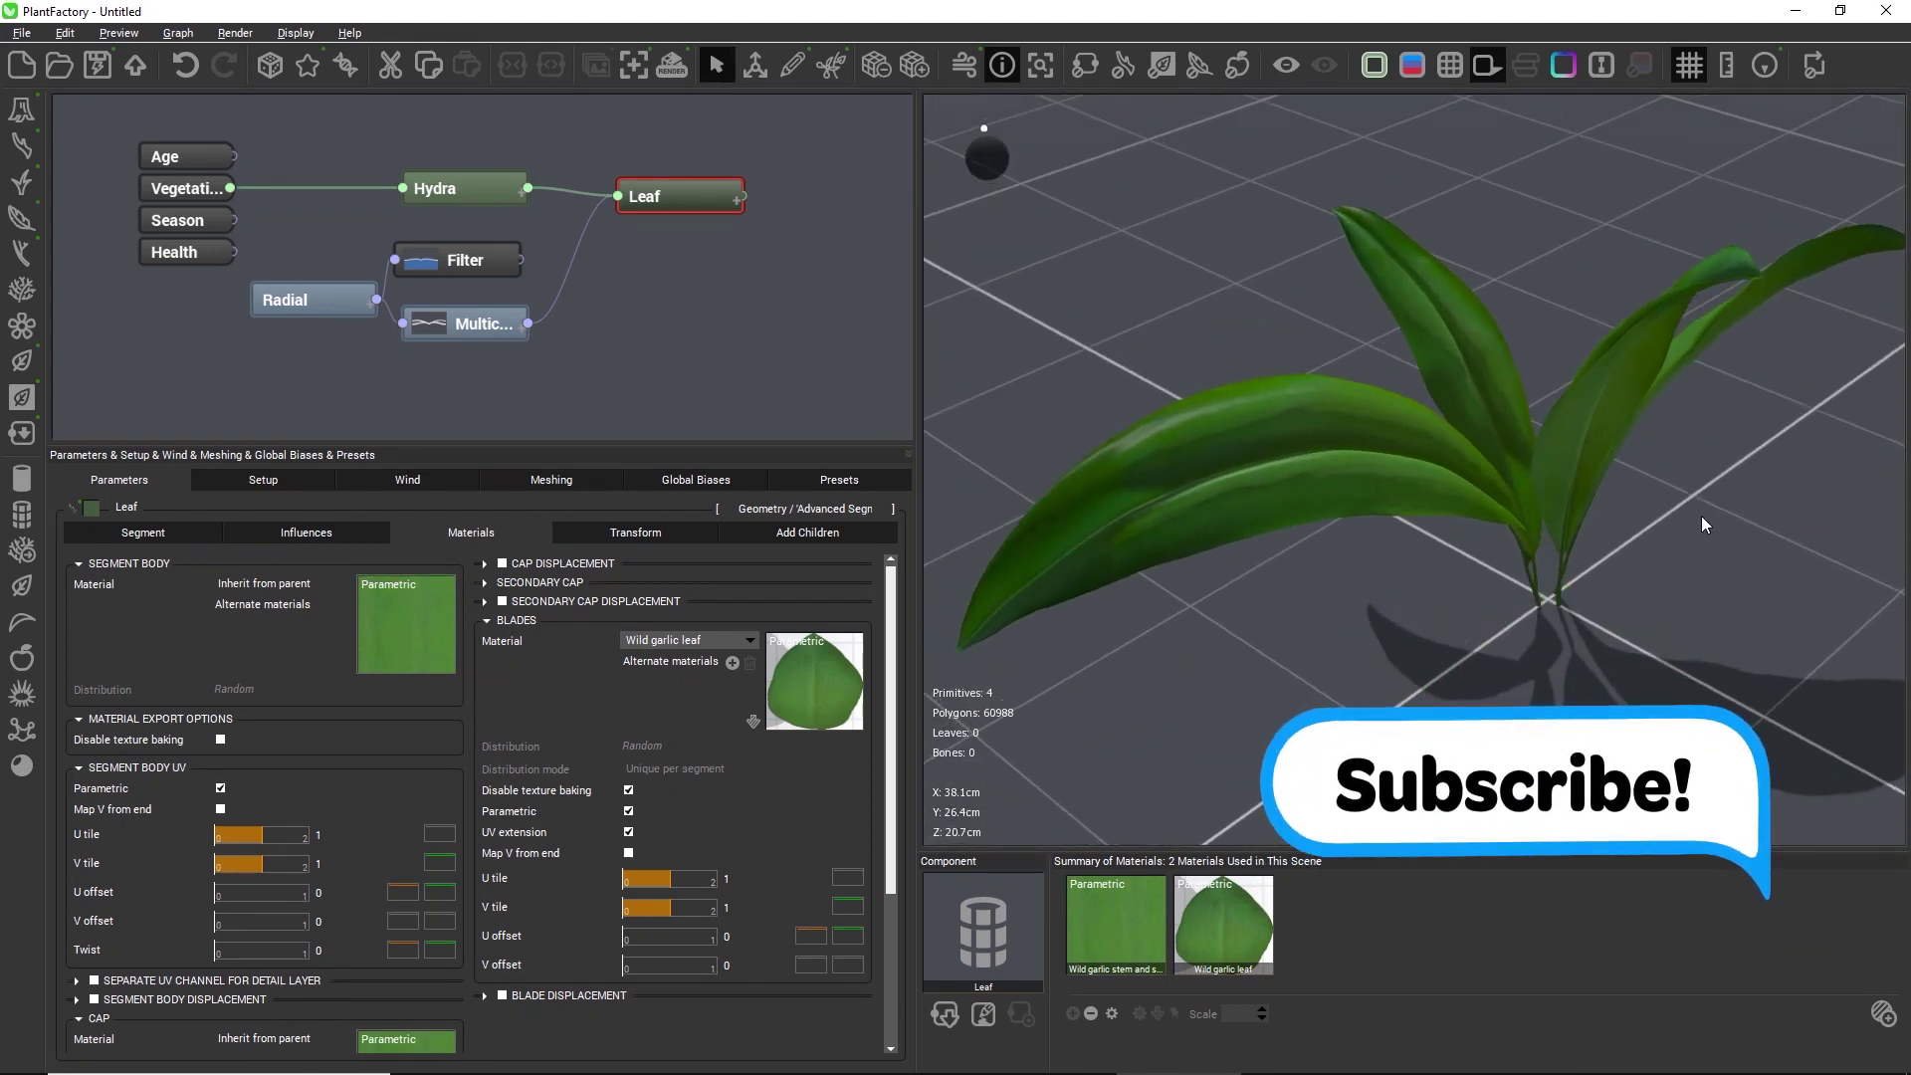
drag(1702, 517, 1155, 494)
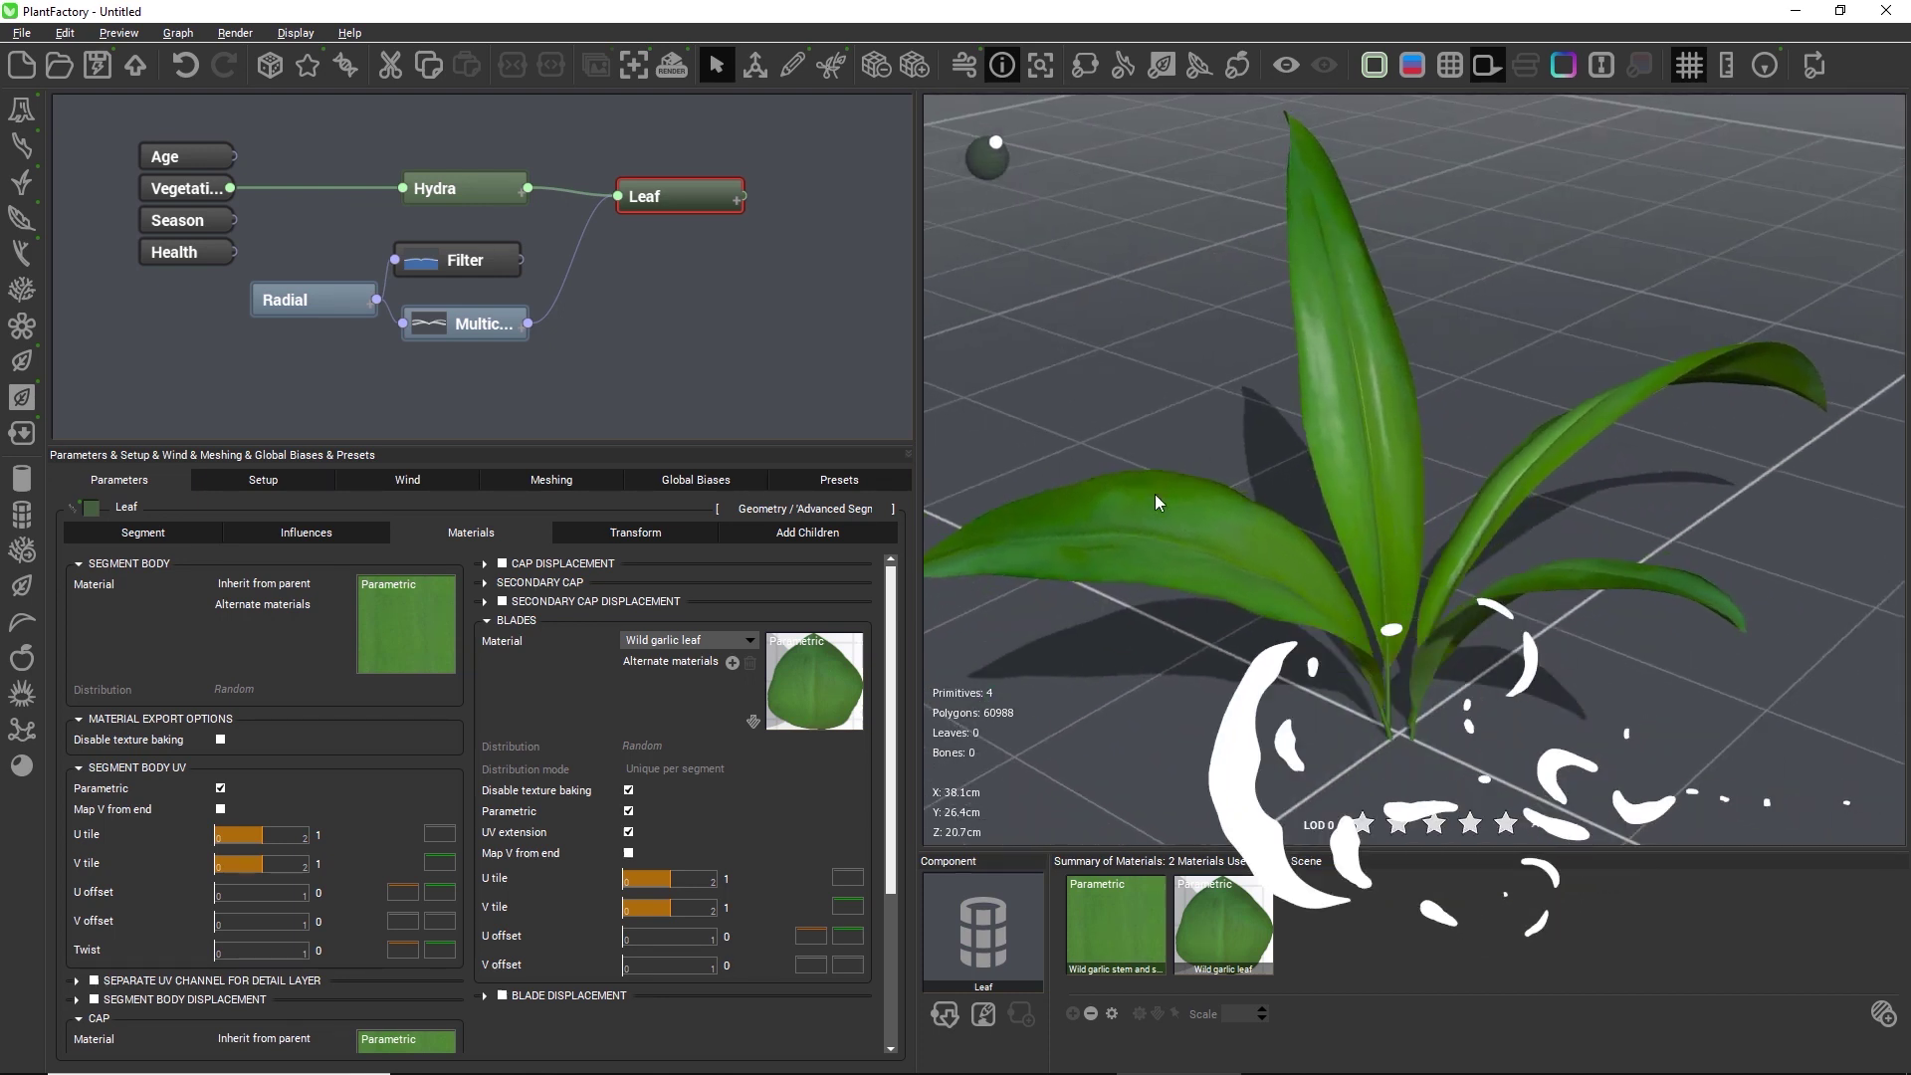
click(277, 67)
click(276, 67)
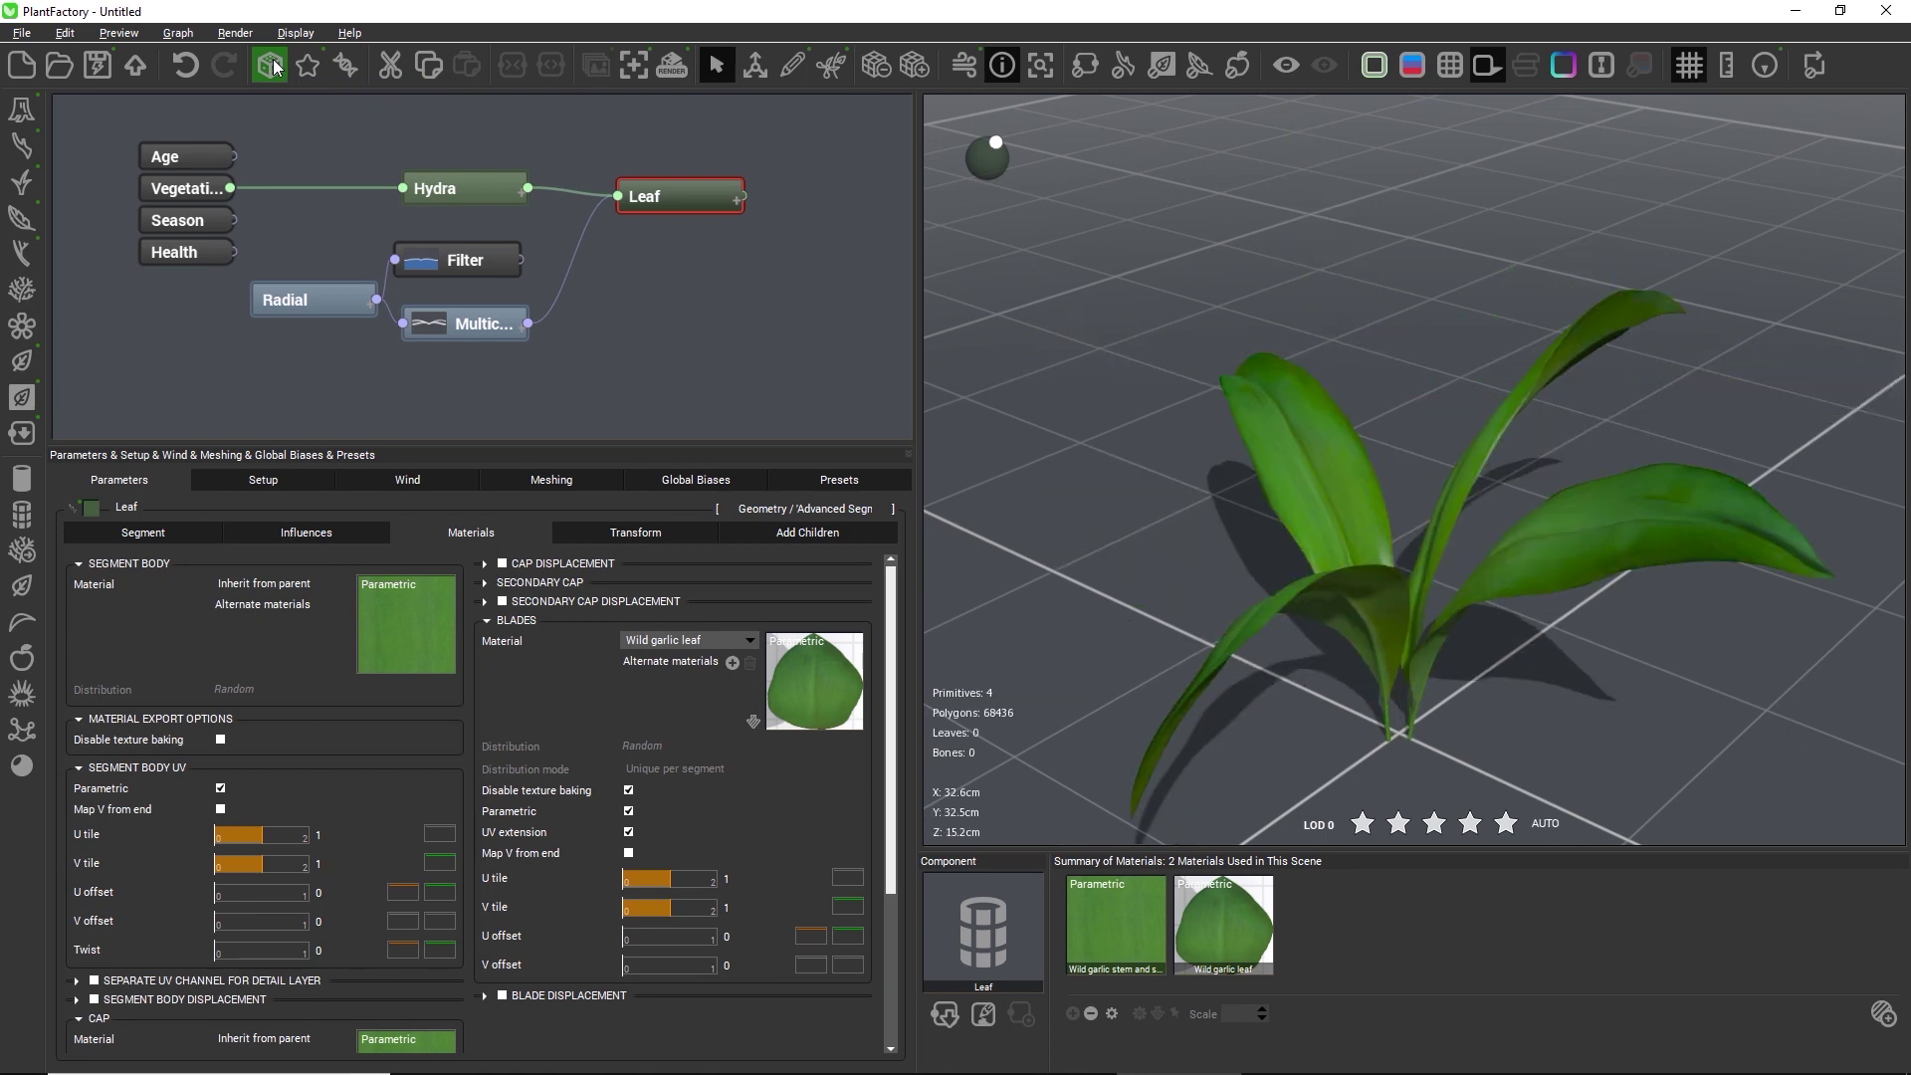
drag(1117, 486, 1310, 520)
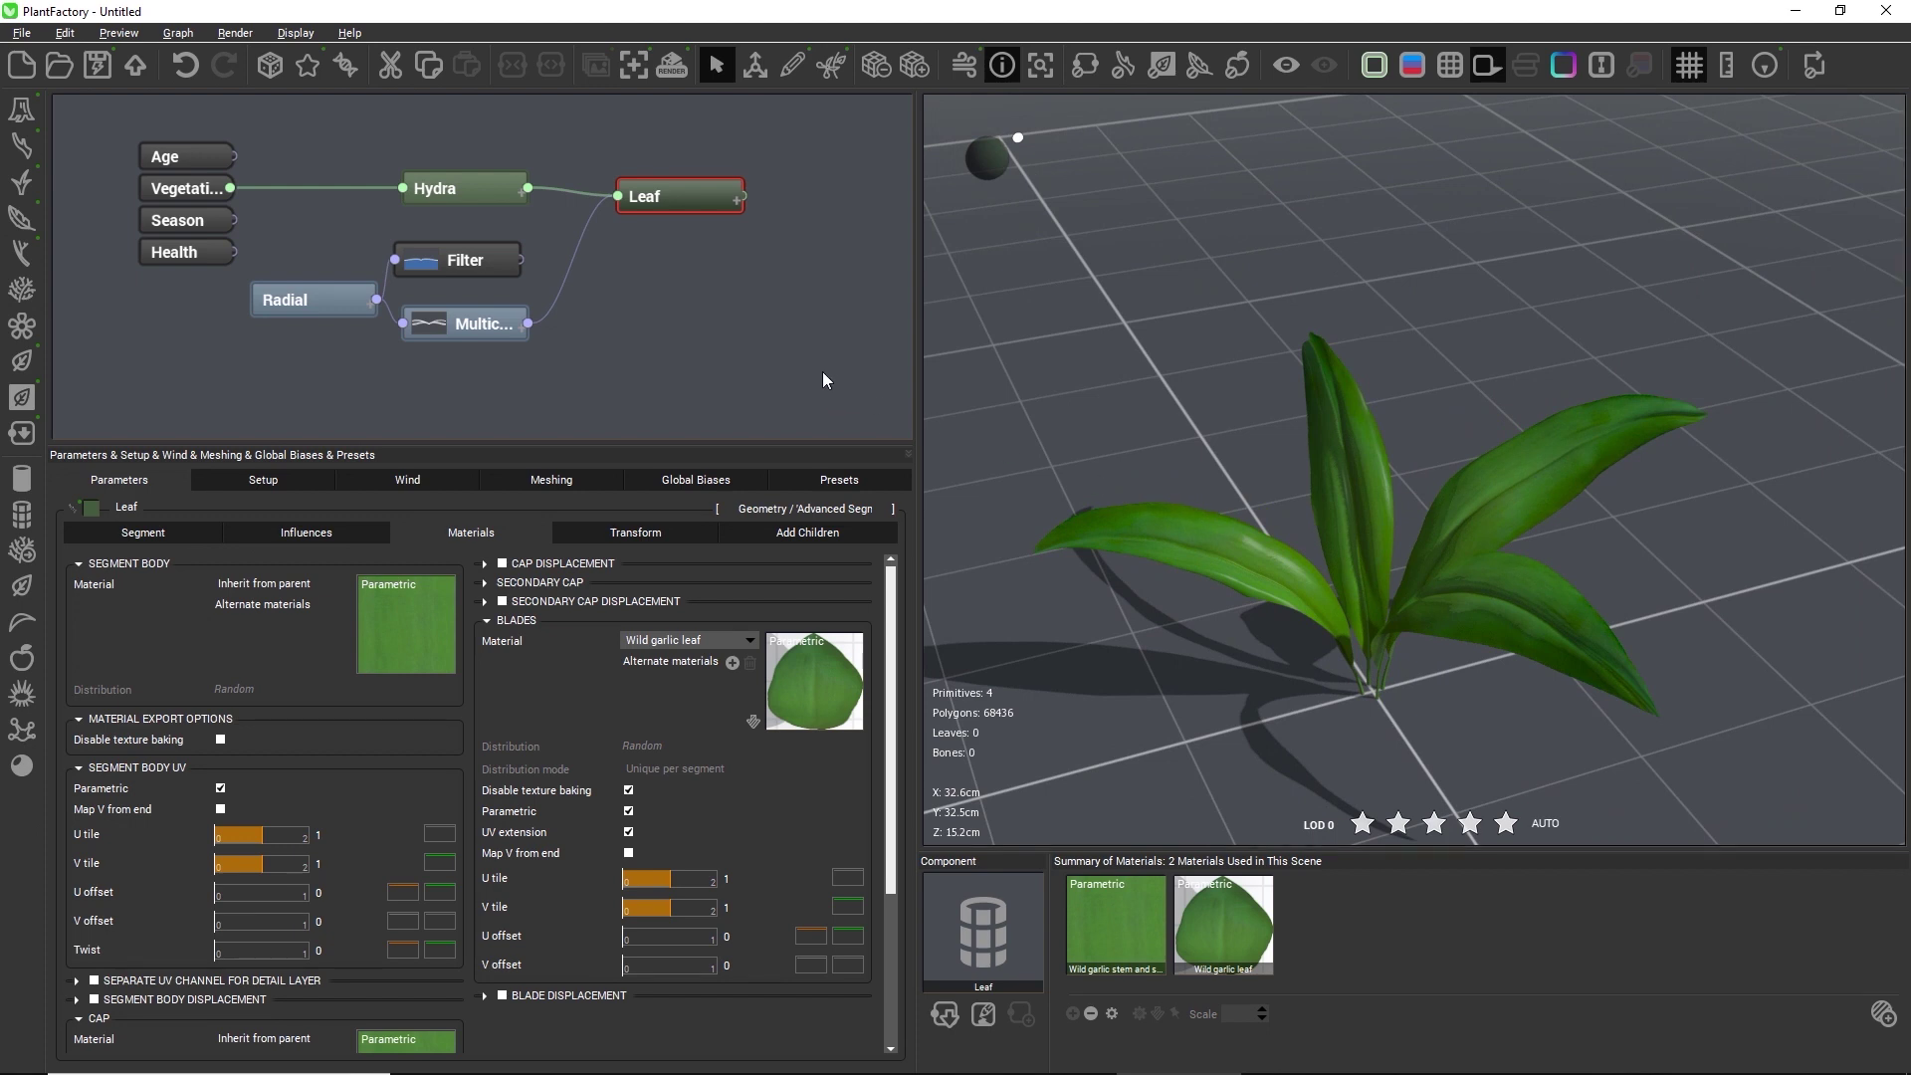
Delete the unused Filter node from the graph.
click(456, 270)
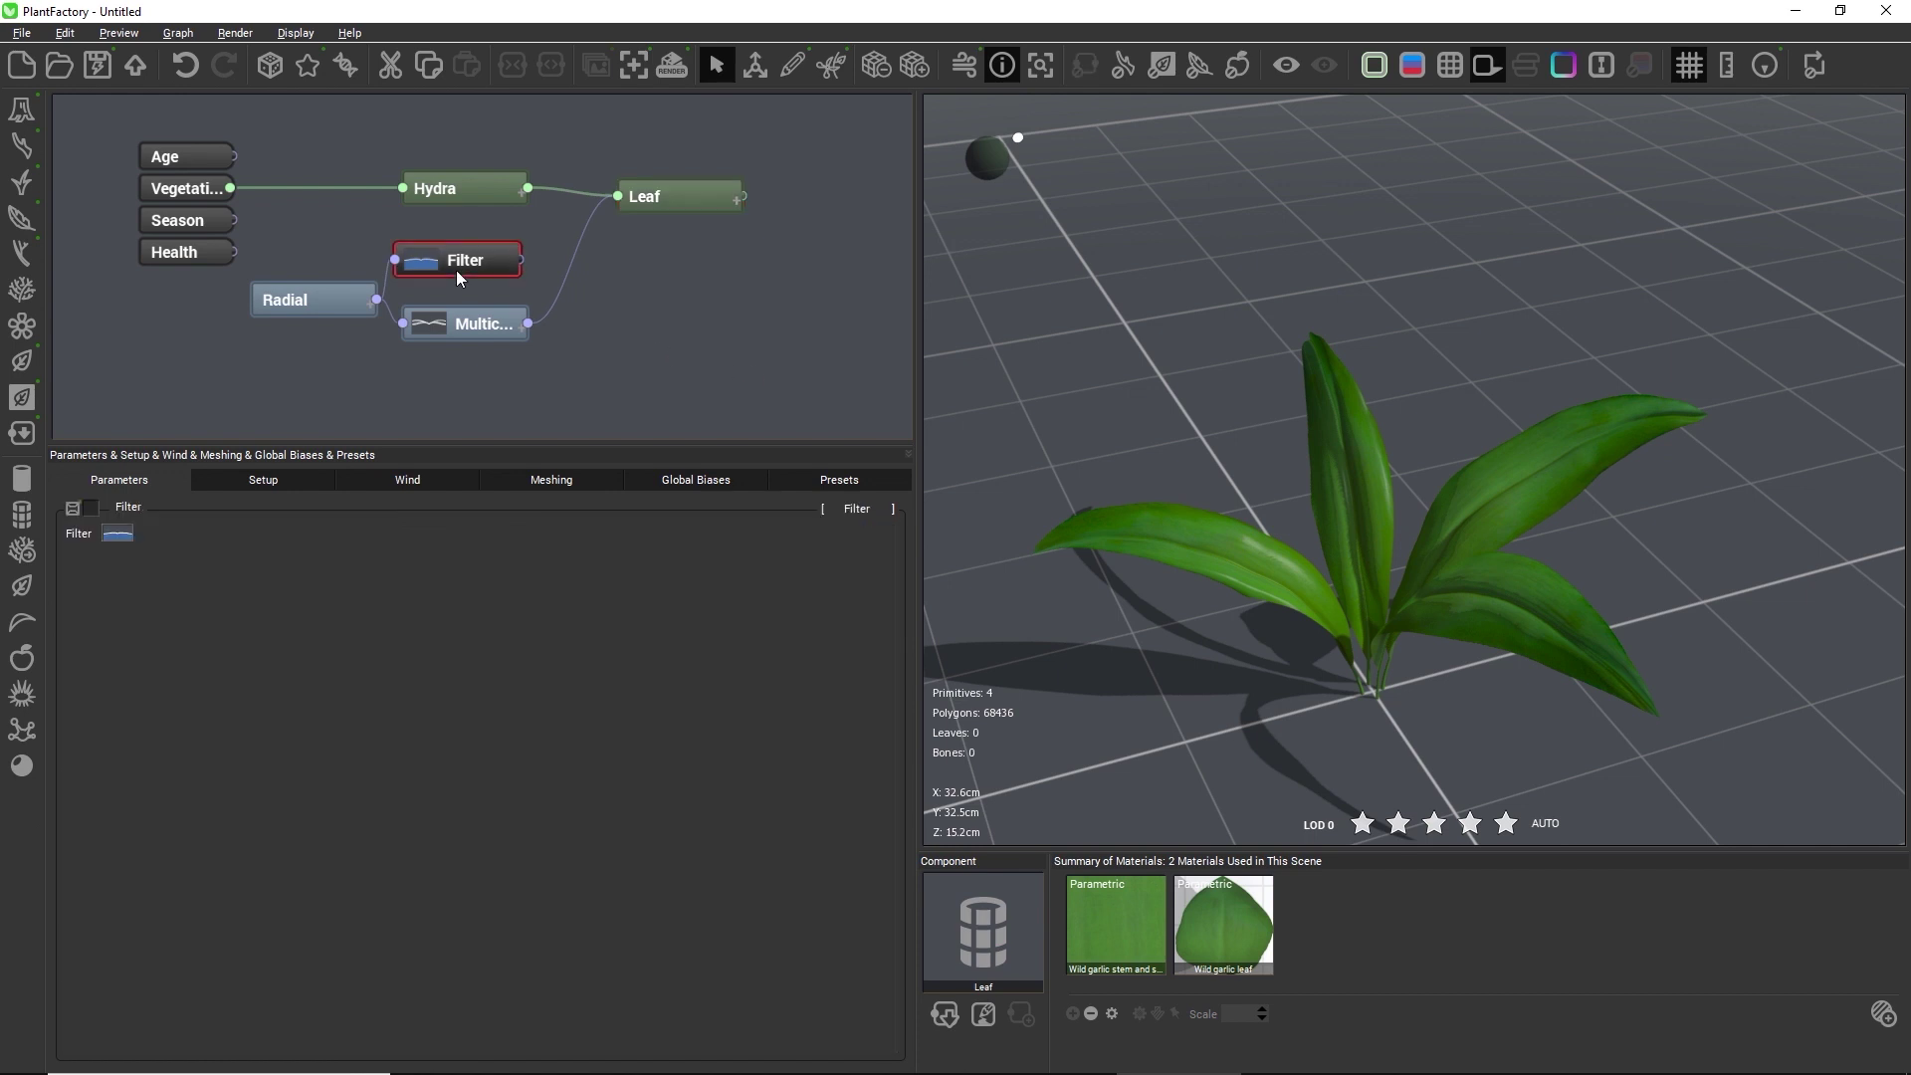
key(Delete)
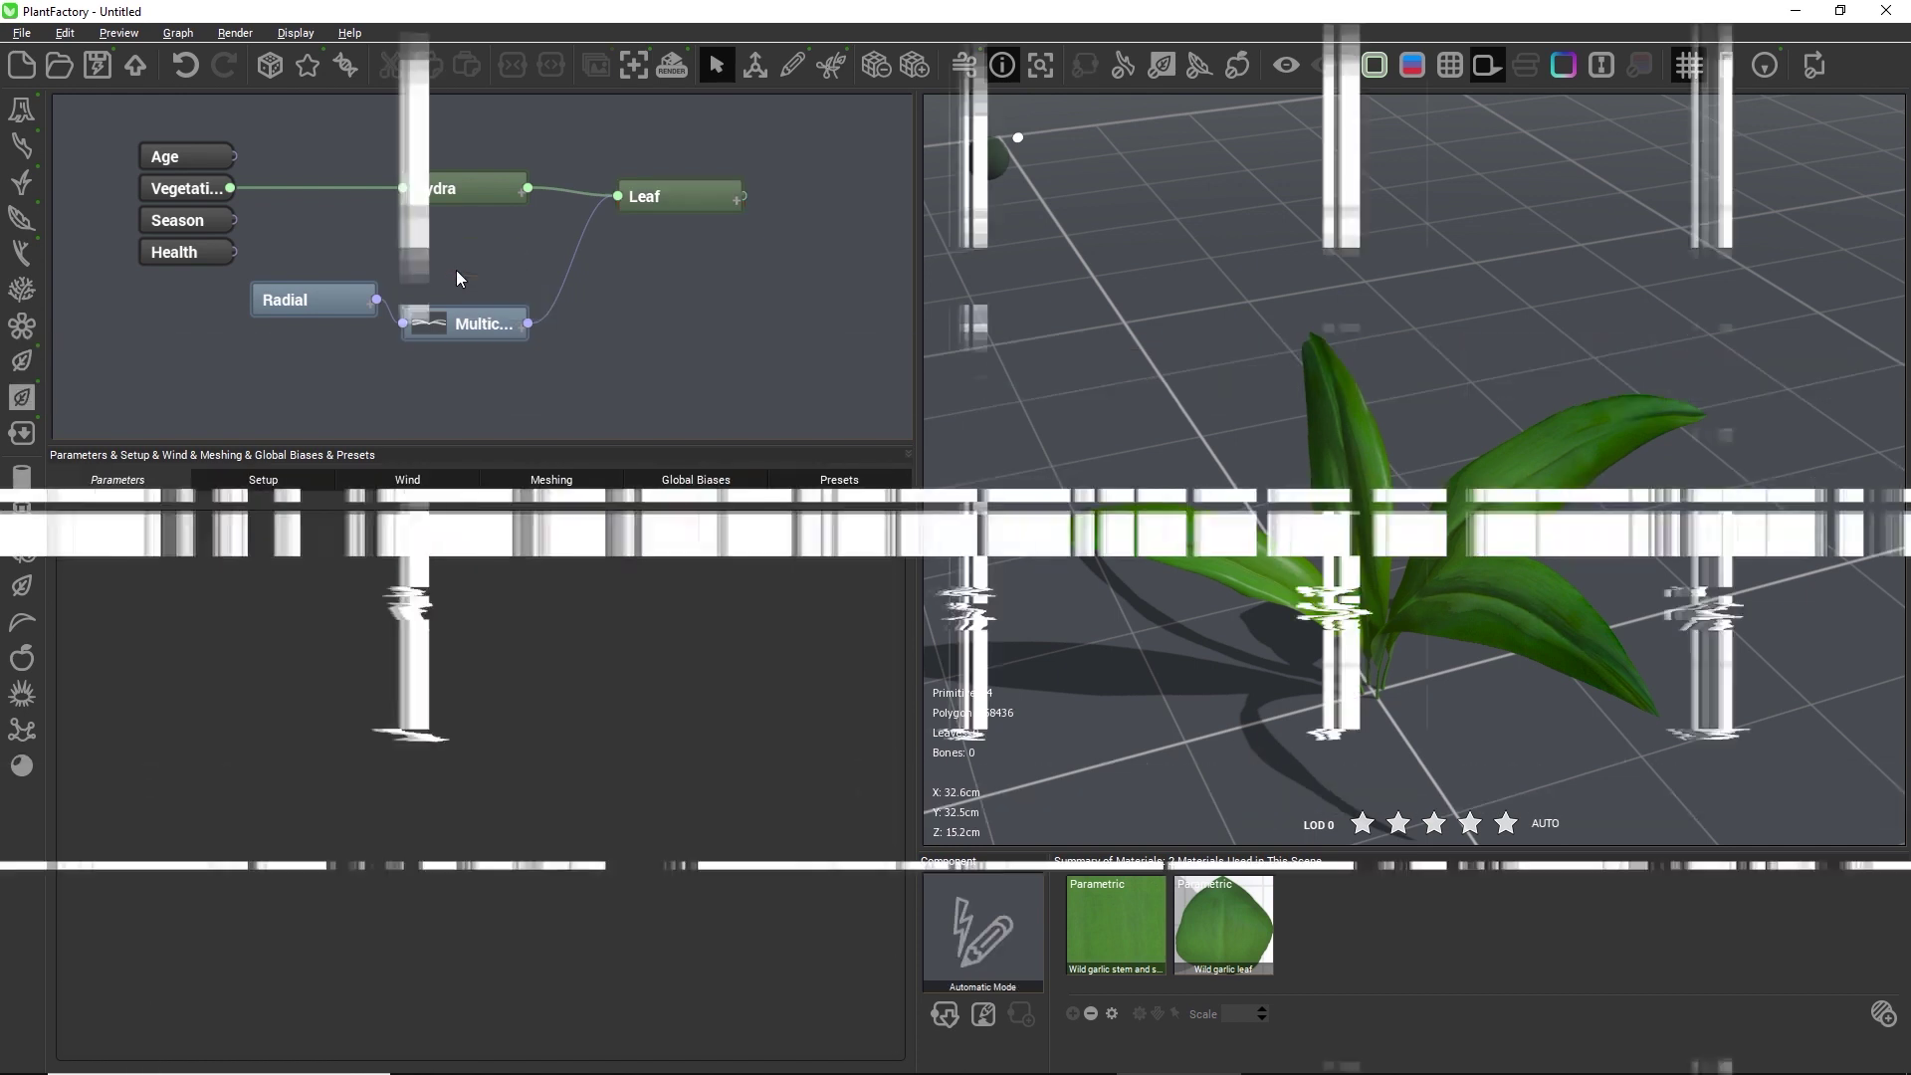